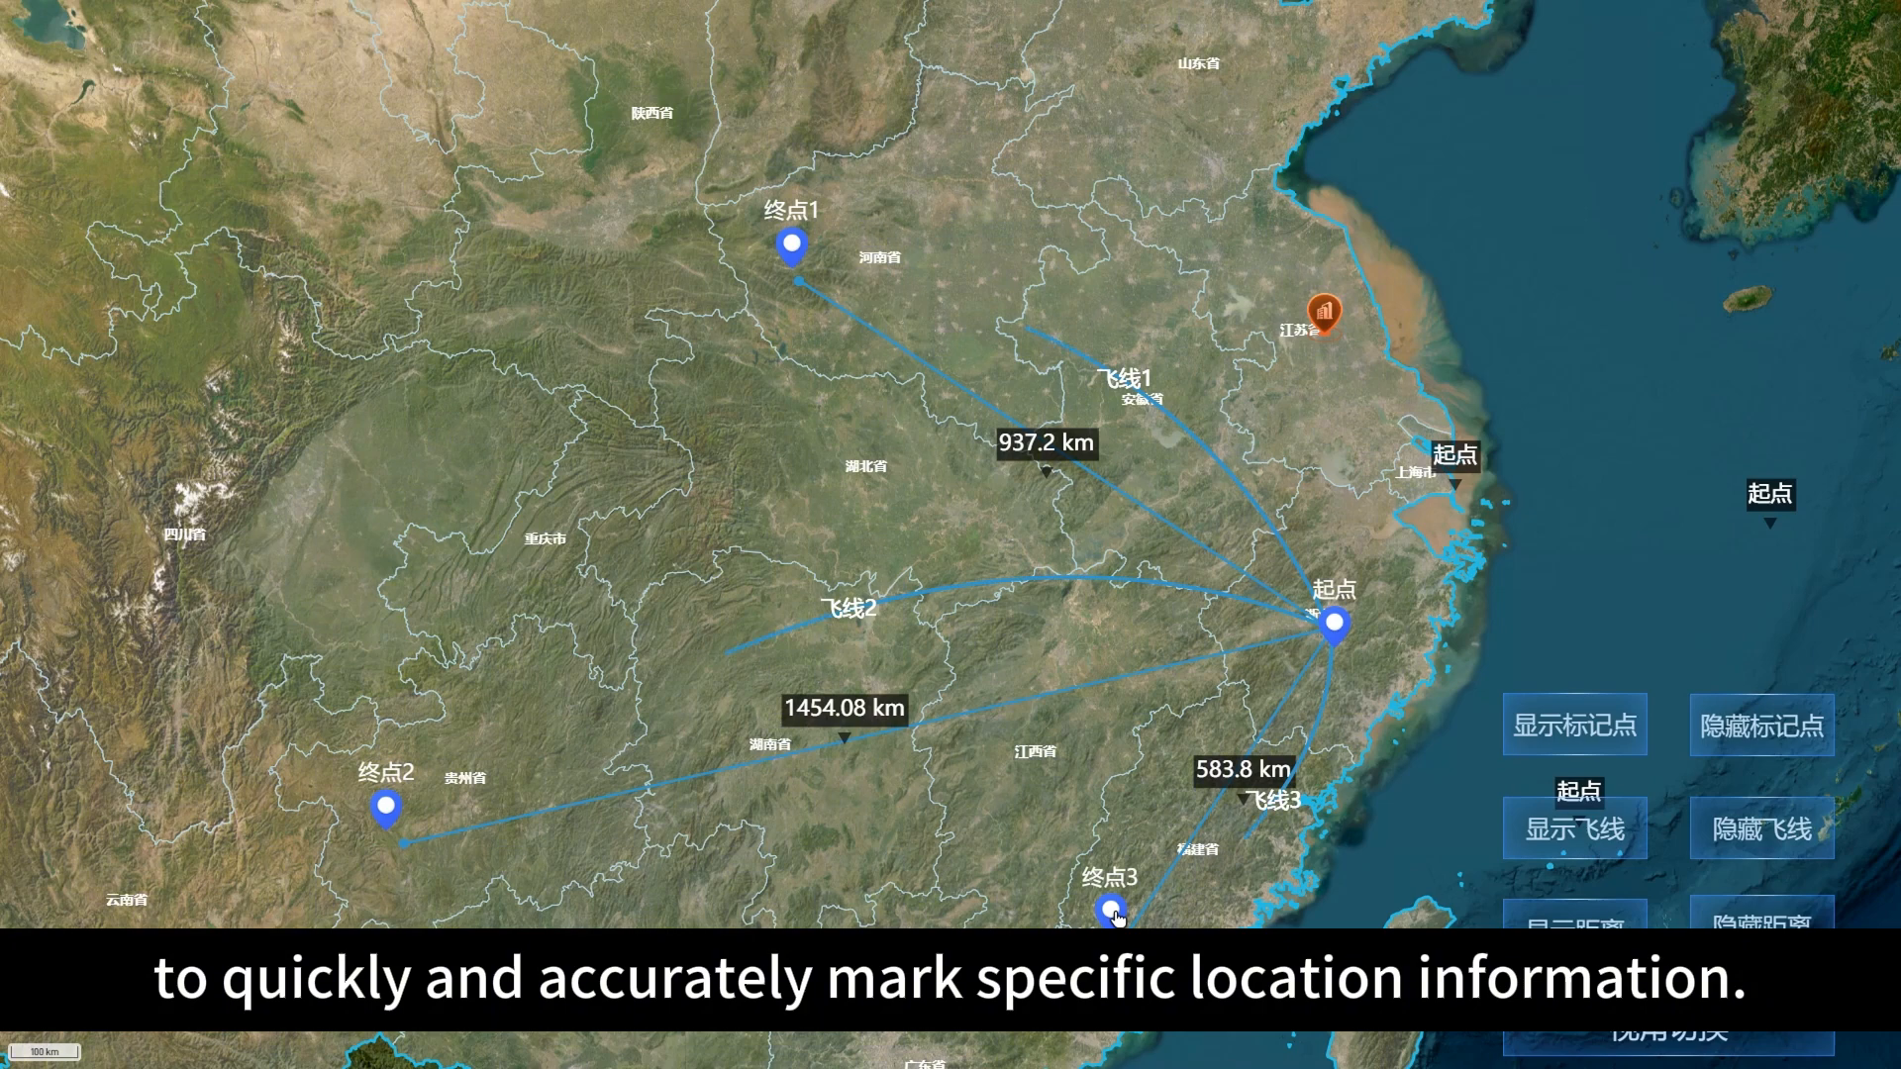
Step: Focus the finished map on markers 终点3 and 起点, then view the Jiangsu marker's information panel and close it
{"action": "left_click", "coordinate": [1113, 911]}
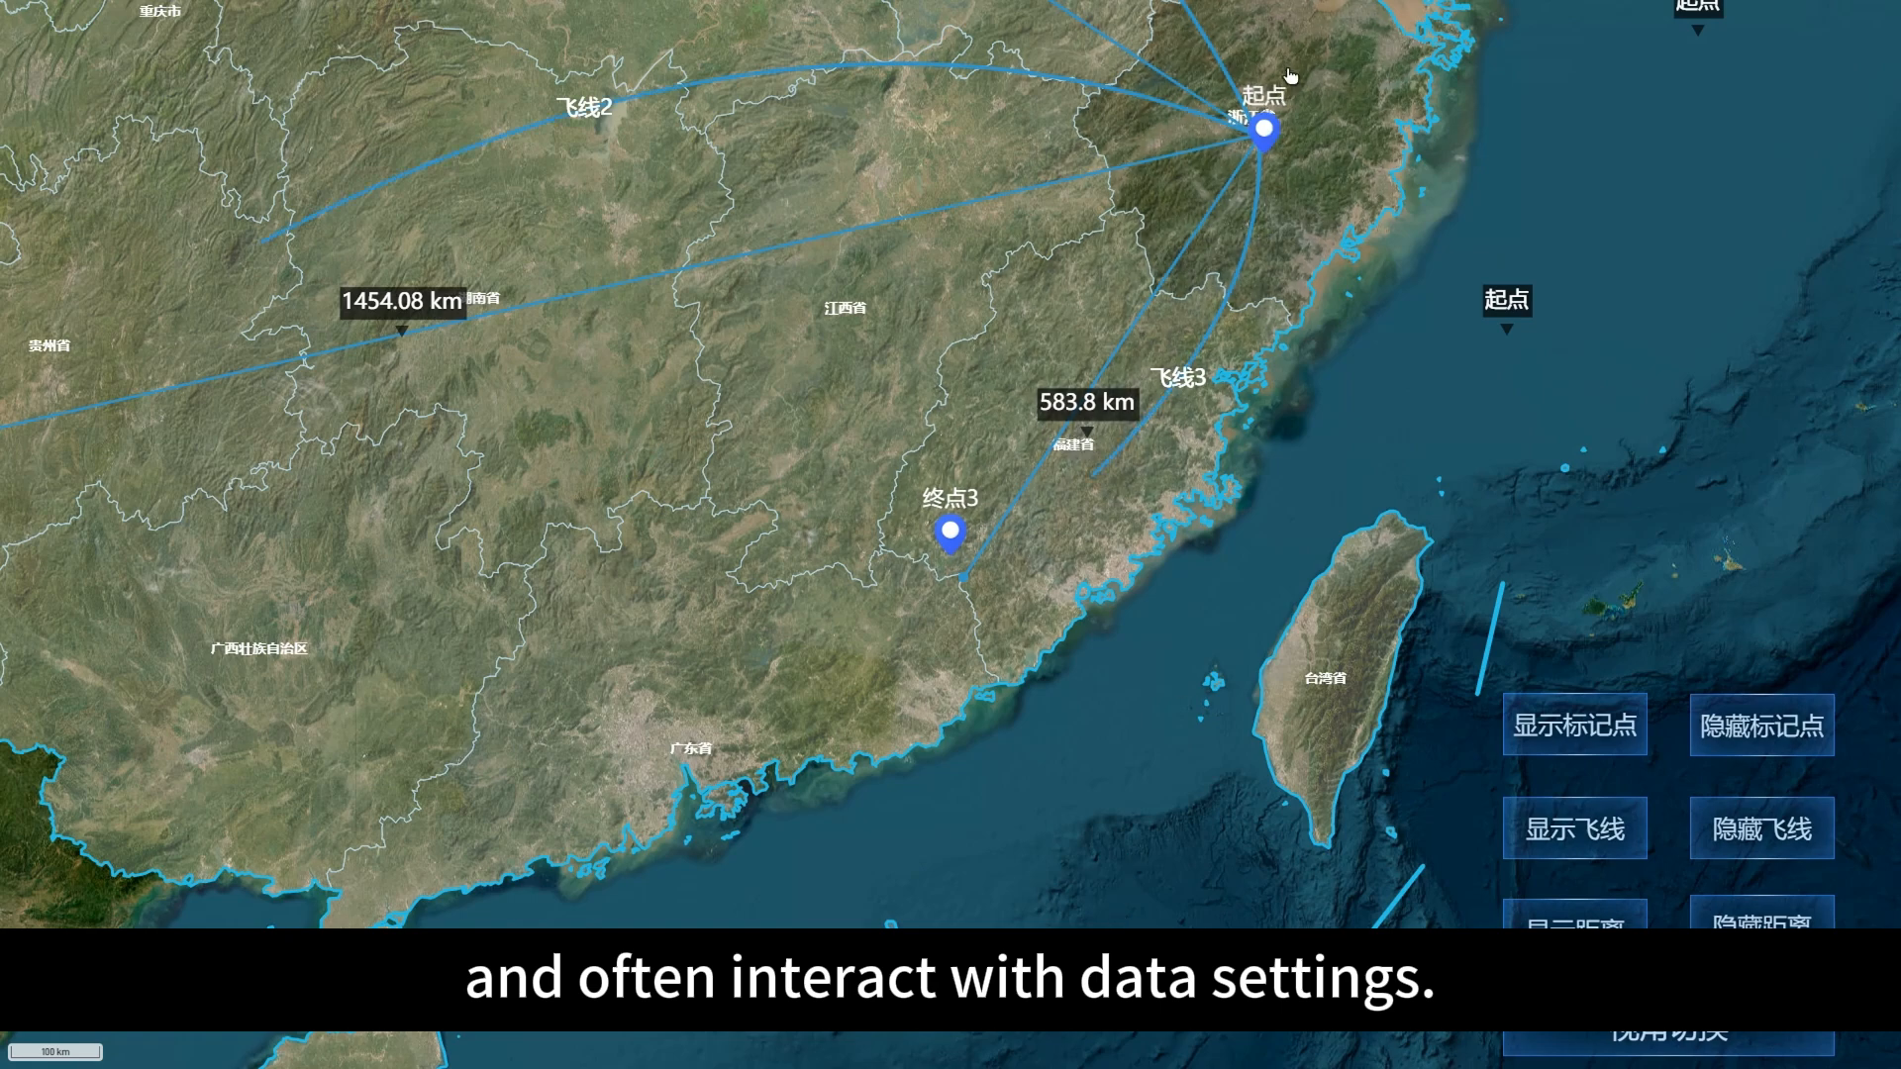
{"action": "left_click", "coordinate": [1265, 126]}
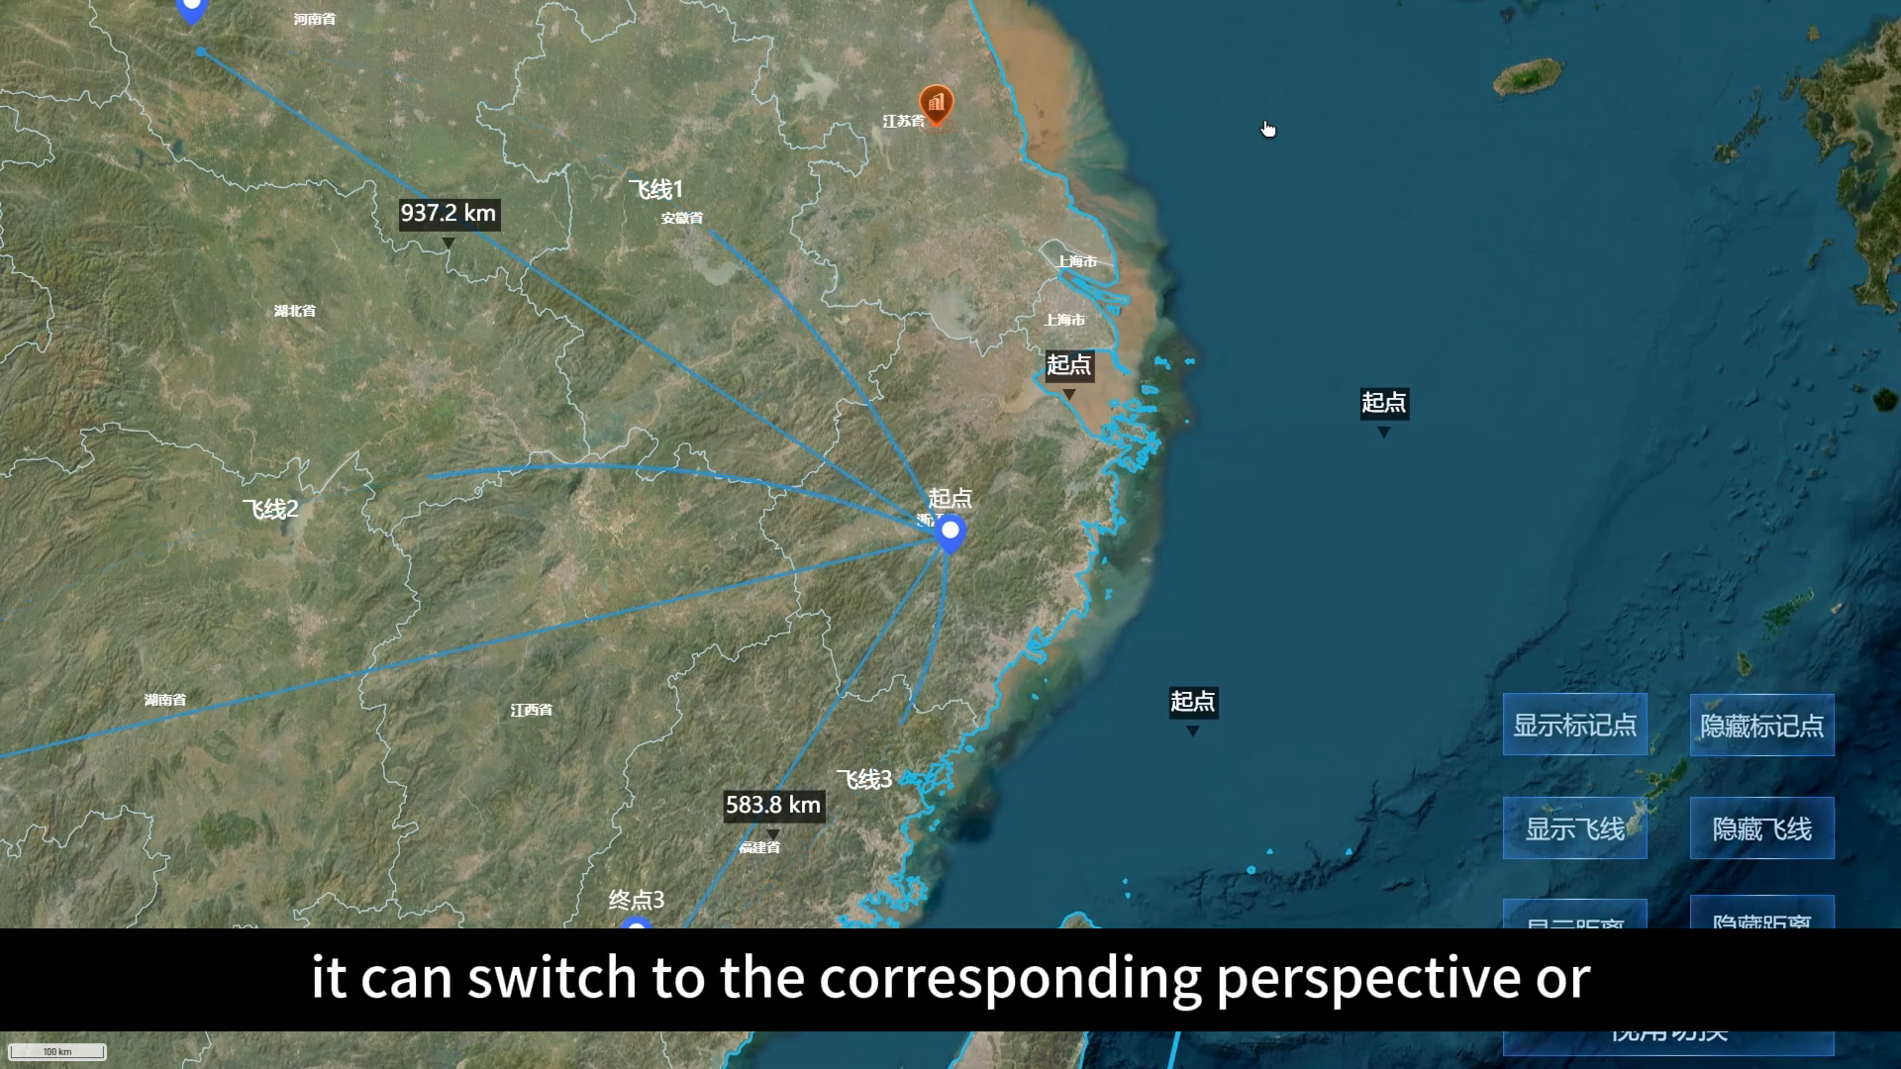
{"action": "left_click", "coordinate": [938, 107]}
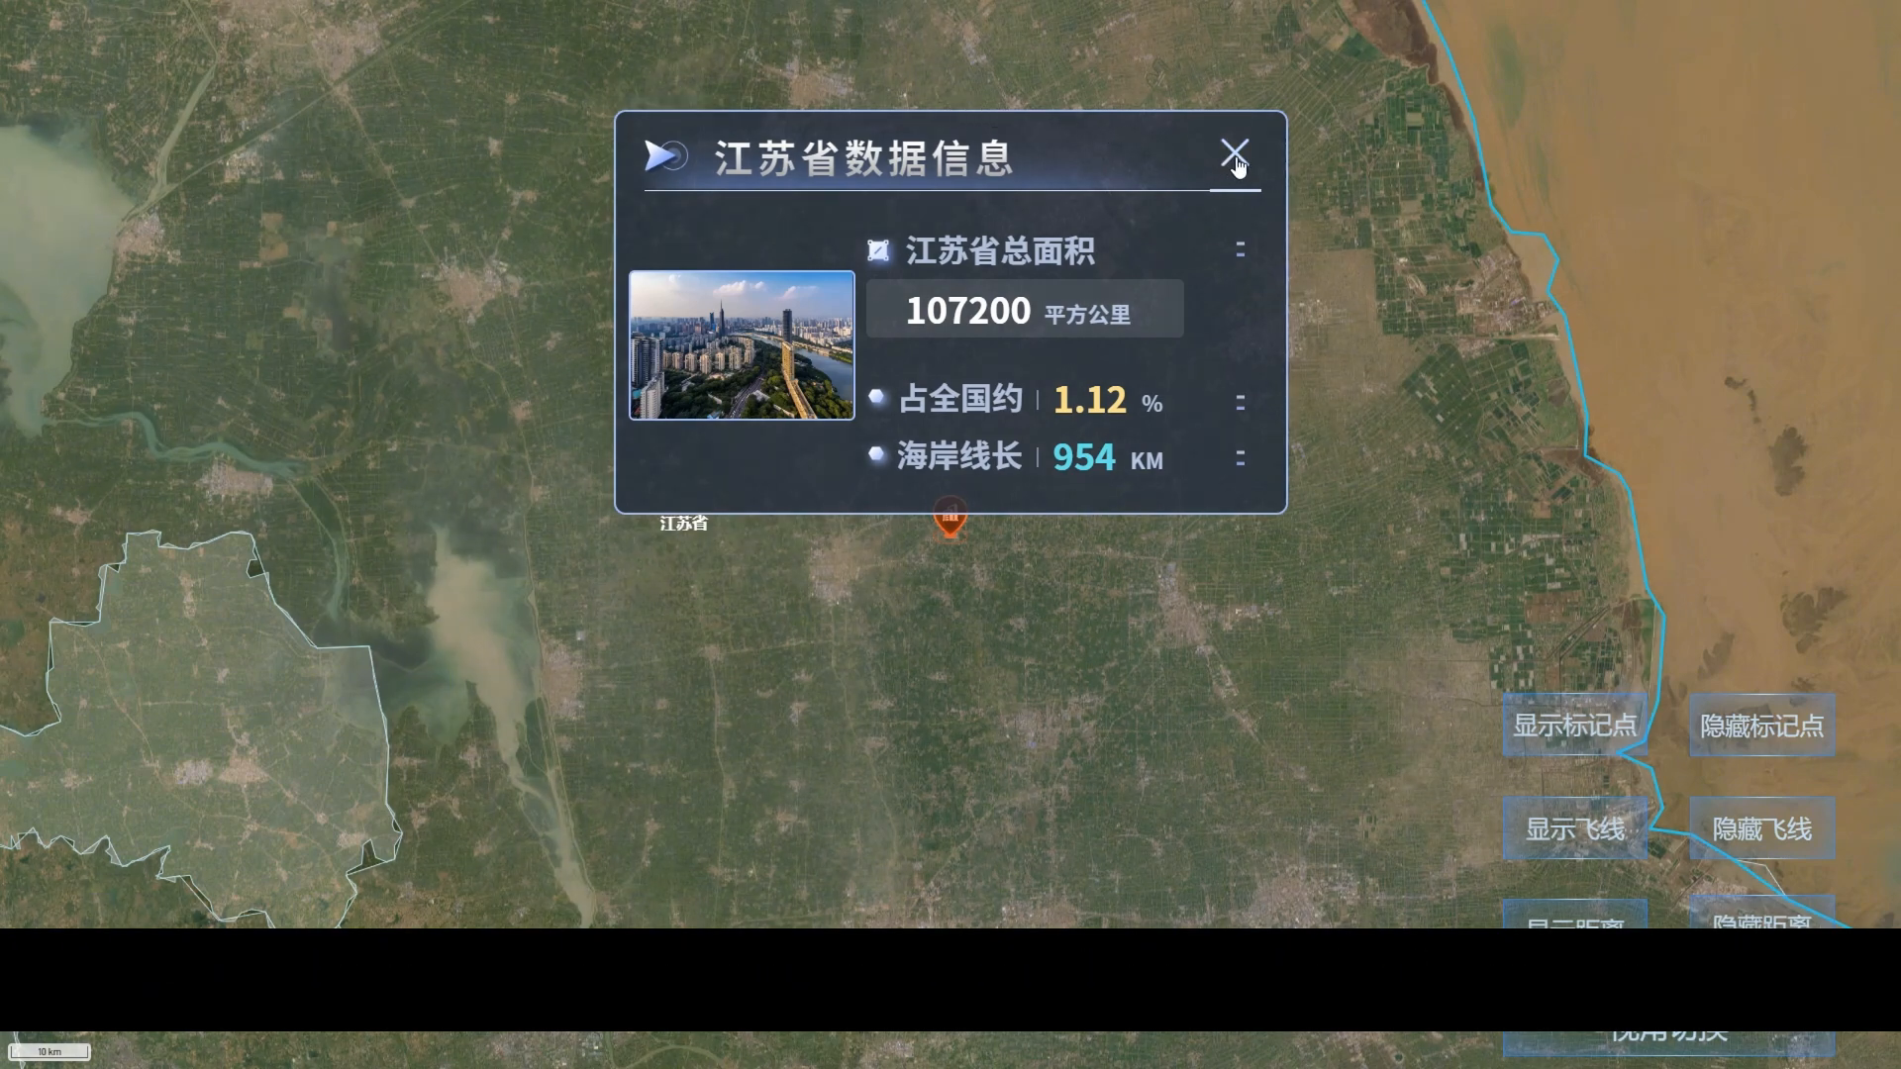
{"action": "left_click", "coordinate": [1235, 155]}
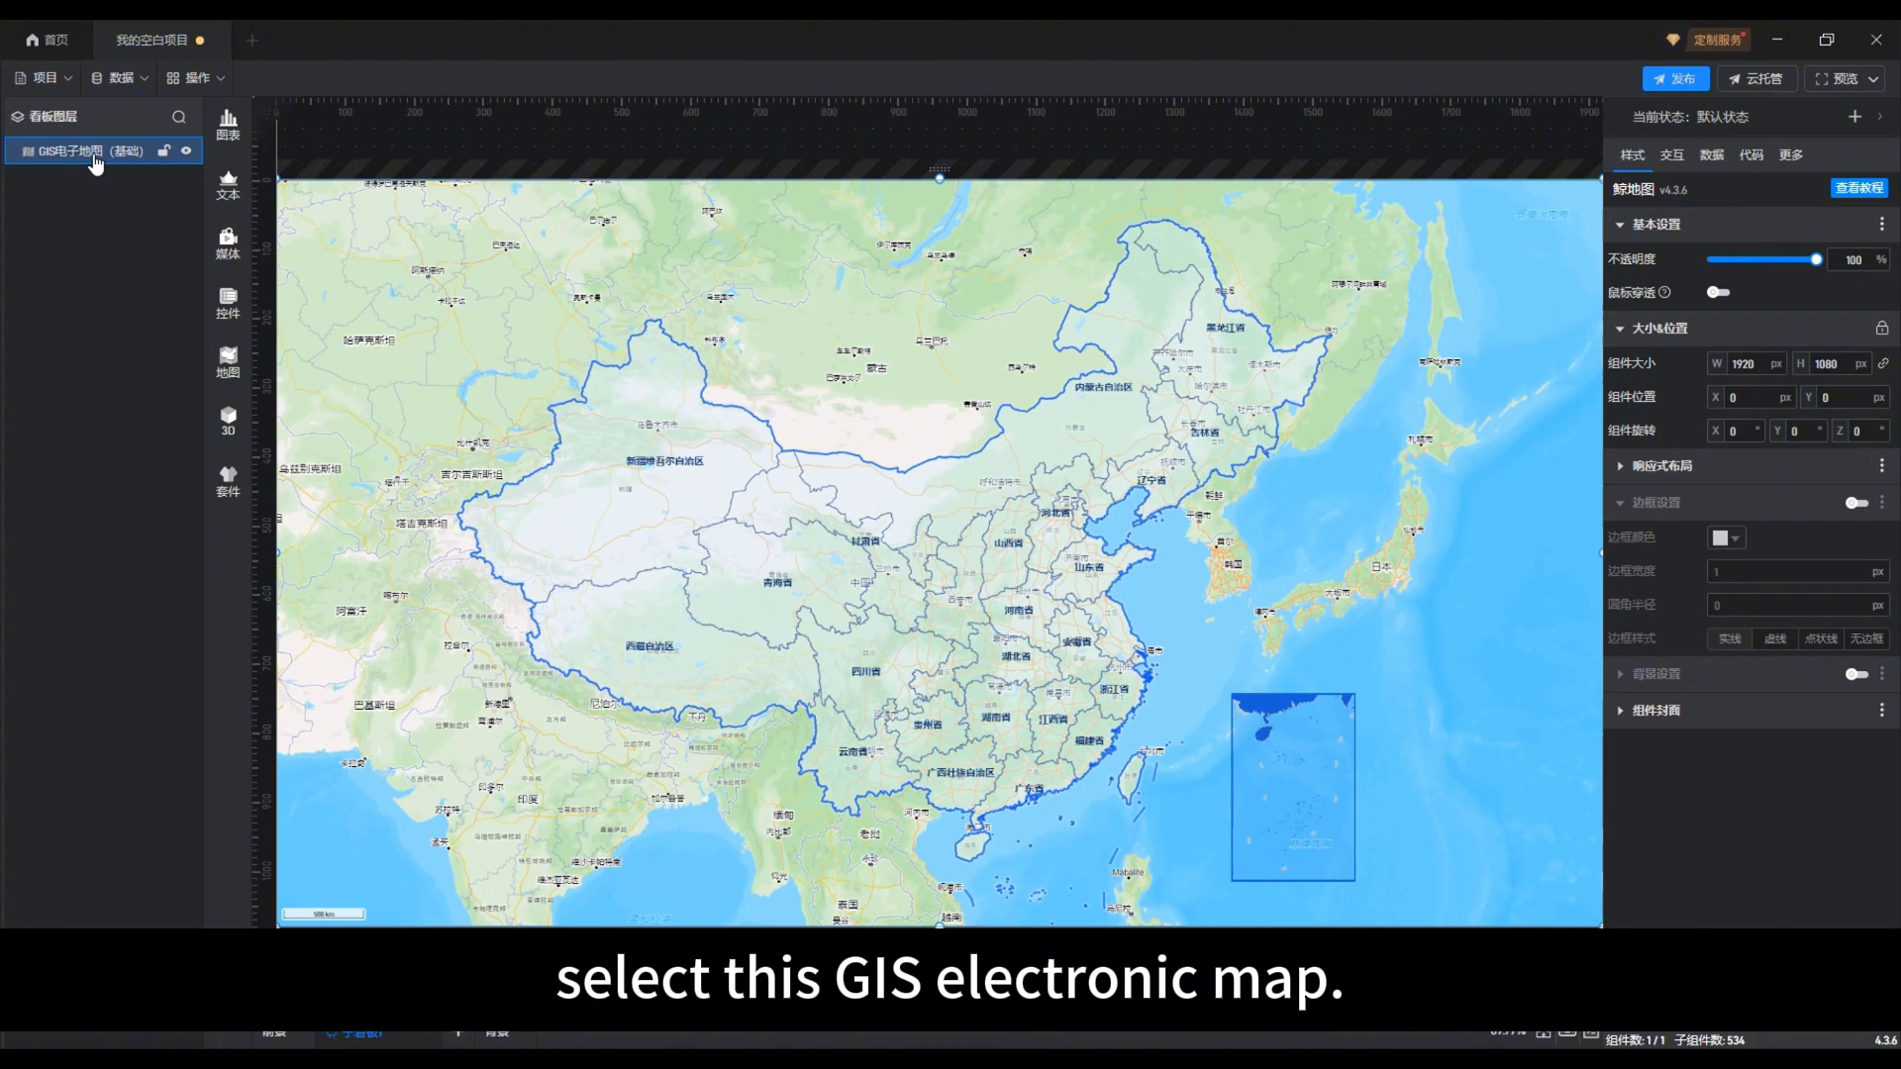
Step: Enter the editing state of the GIS map component and open the 标绘 marker library
{"action": "double_click", "coordinate": [1188, 674]}
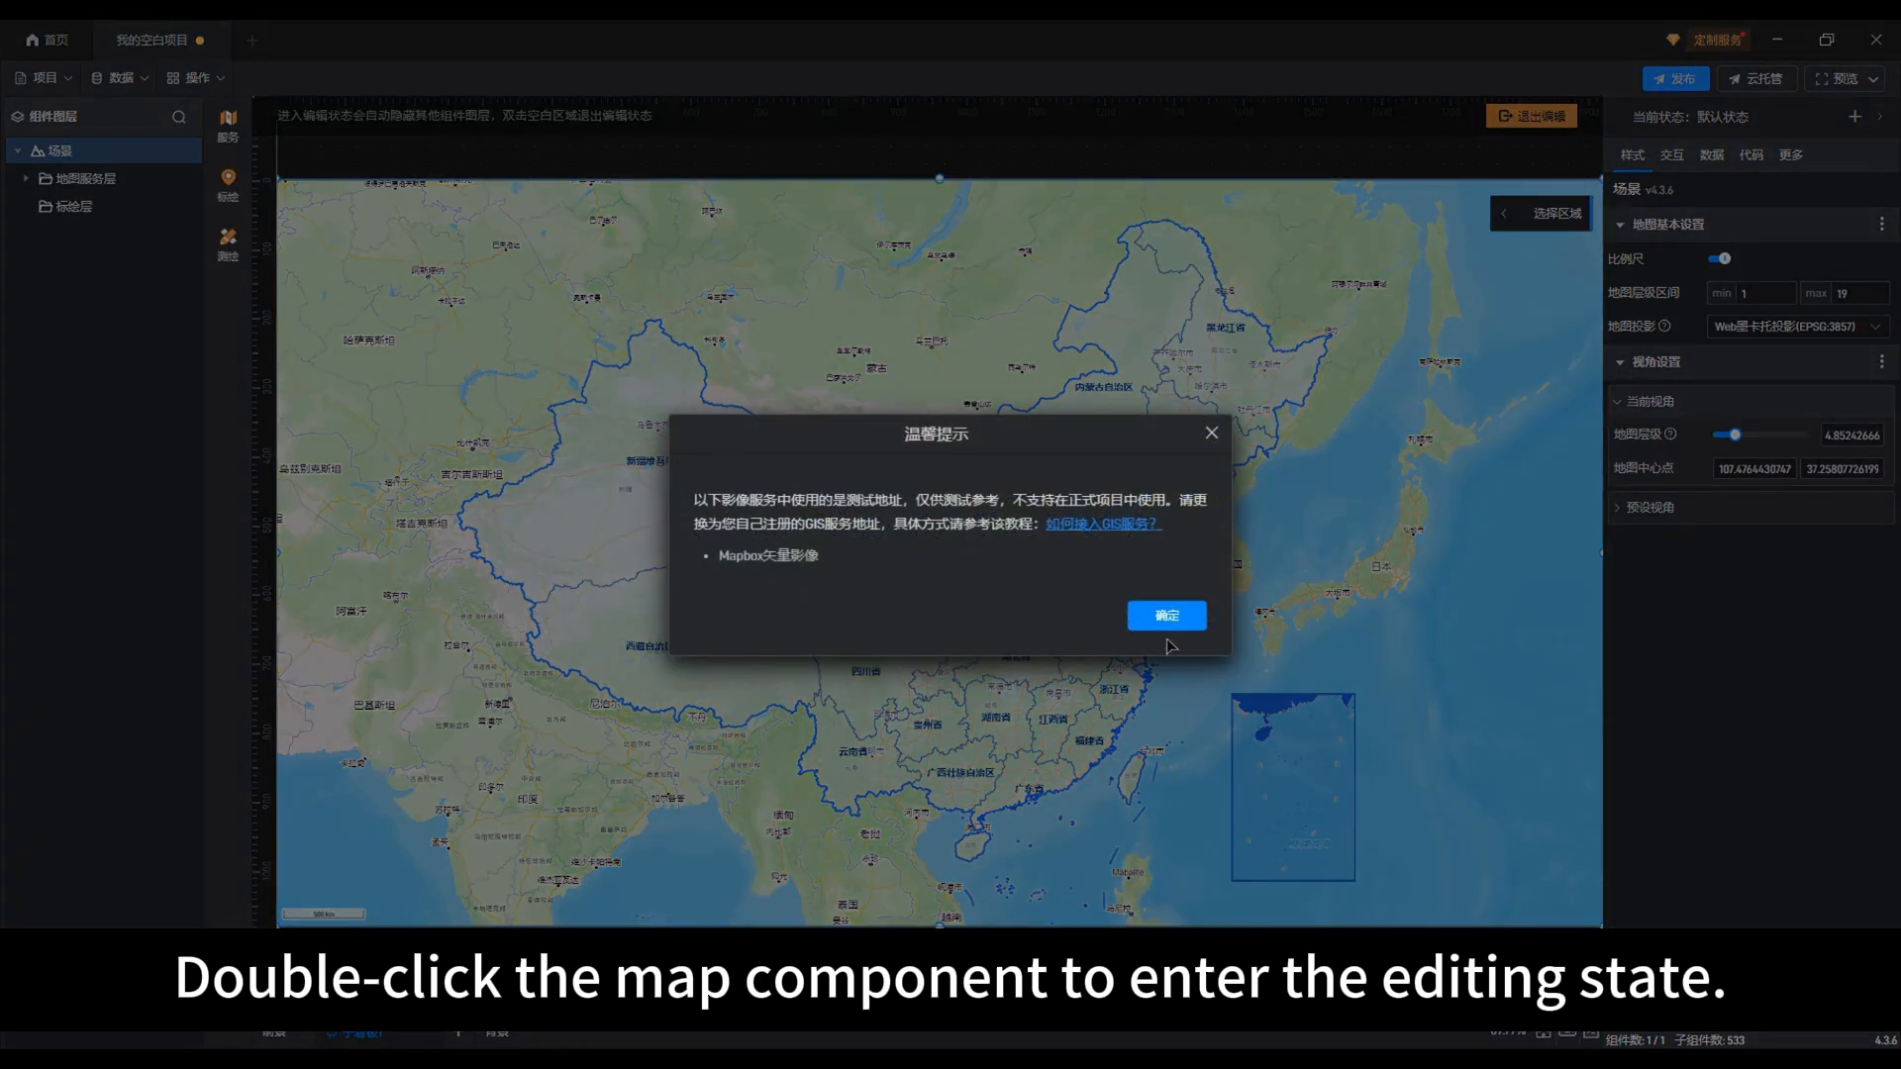
{"action": "left_click", "coordinate": [1166, 628]}
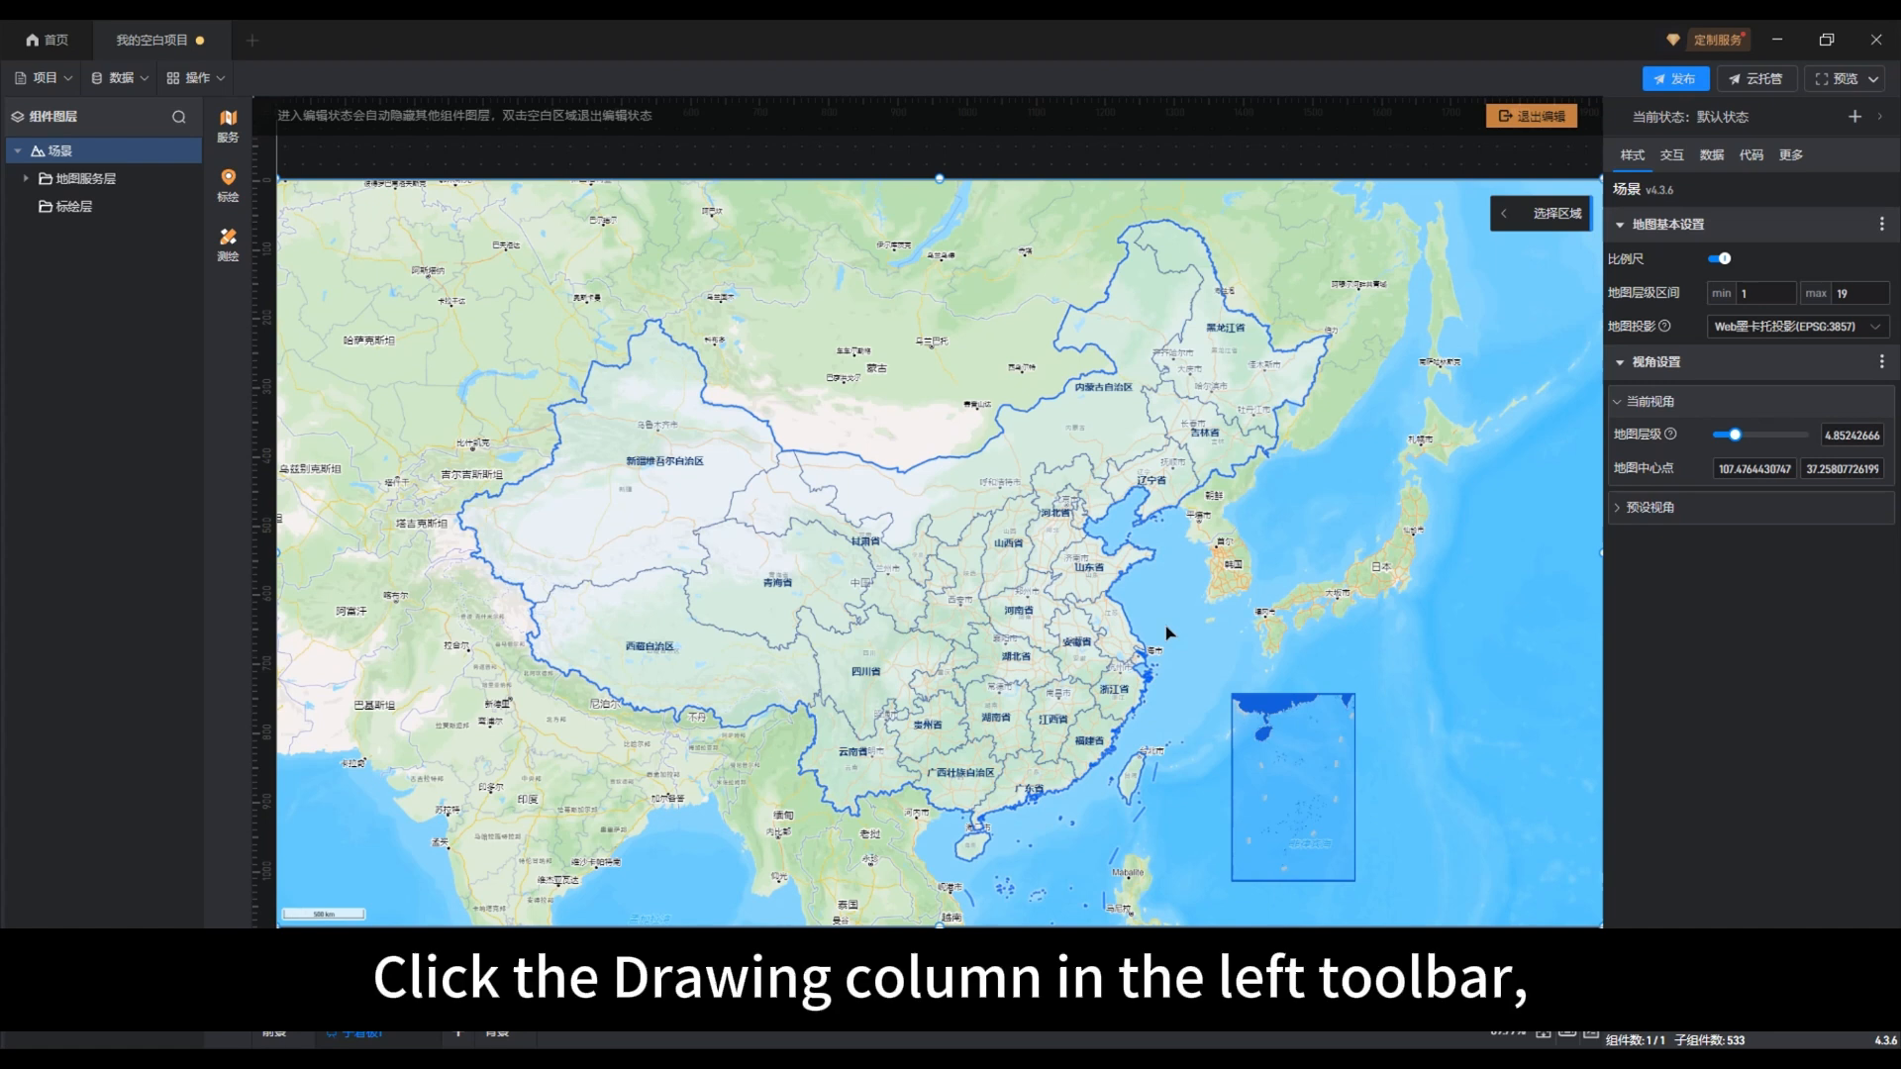
{"action": "left_click", "coordinate": [239, 195]}
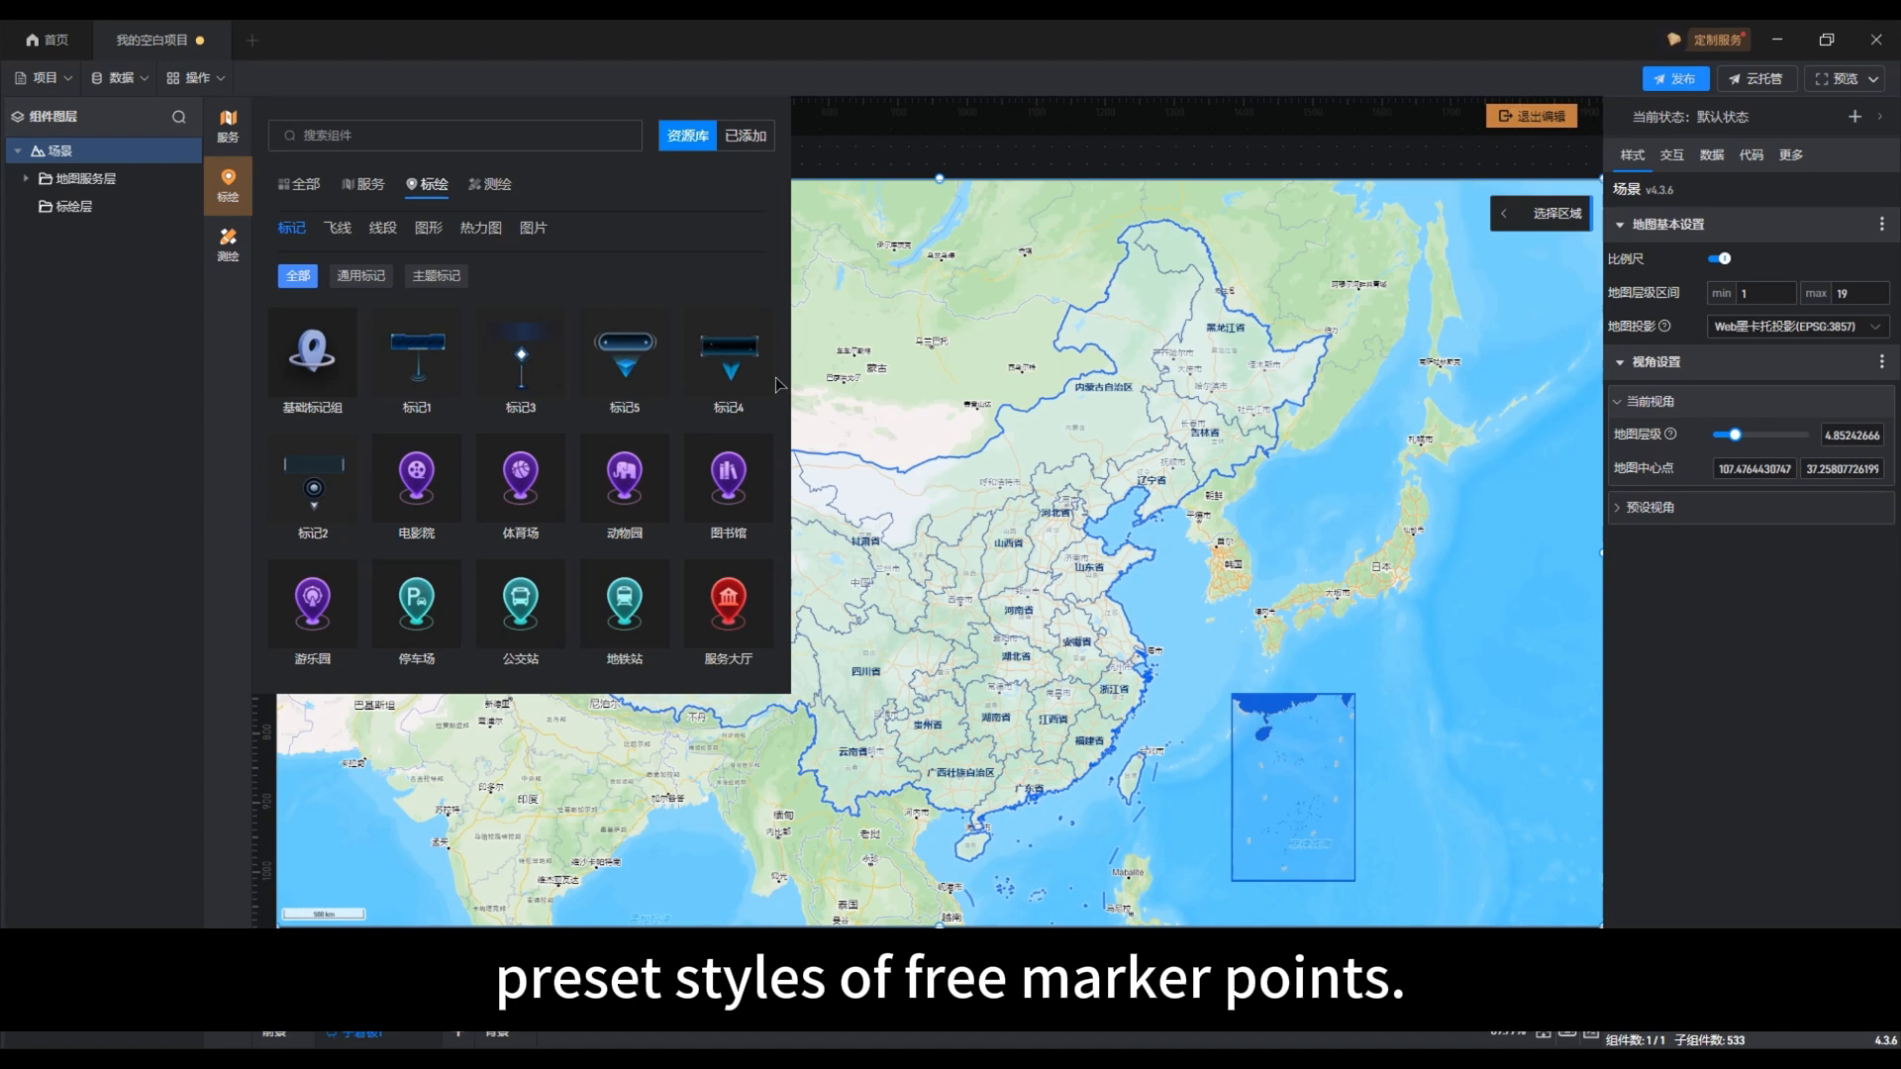
Step: Examine the preset marker styles in the 通用标记, 主题标记 and 全部 categories of the library
{"action": "left_click", "coordinate": [365, 280]}
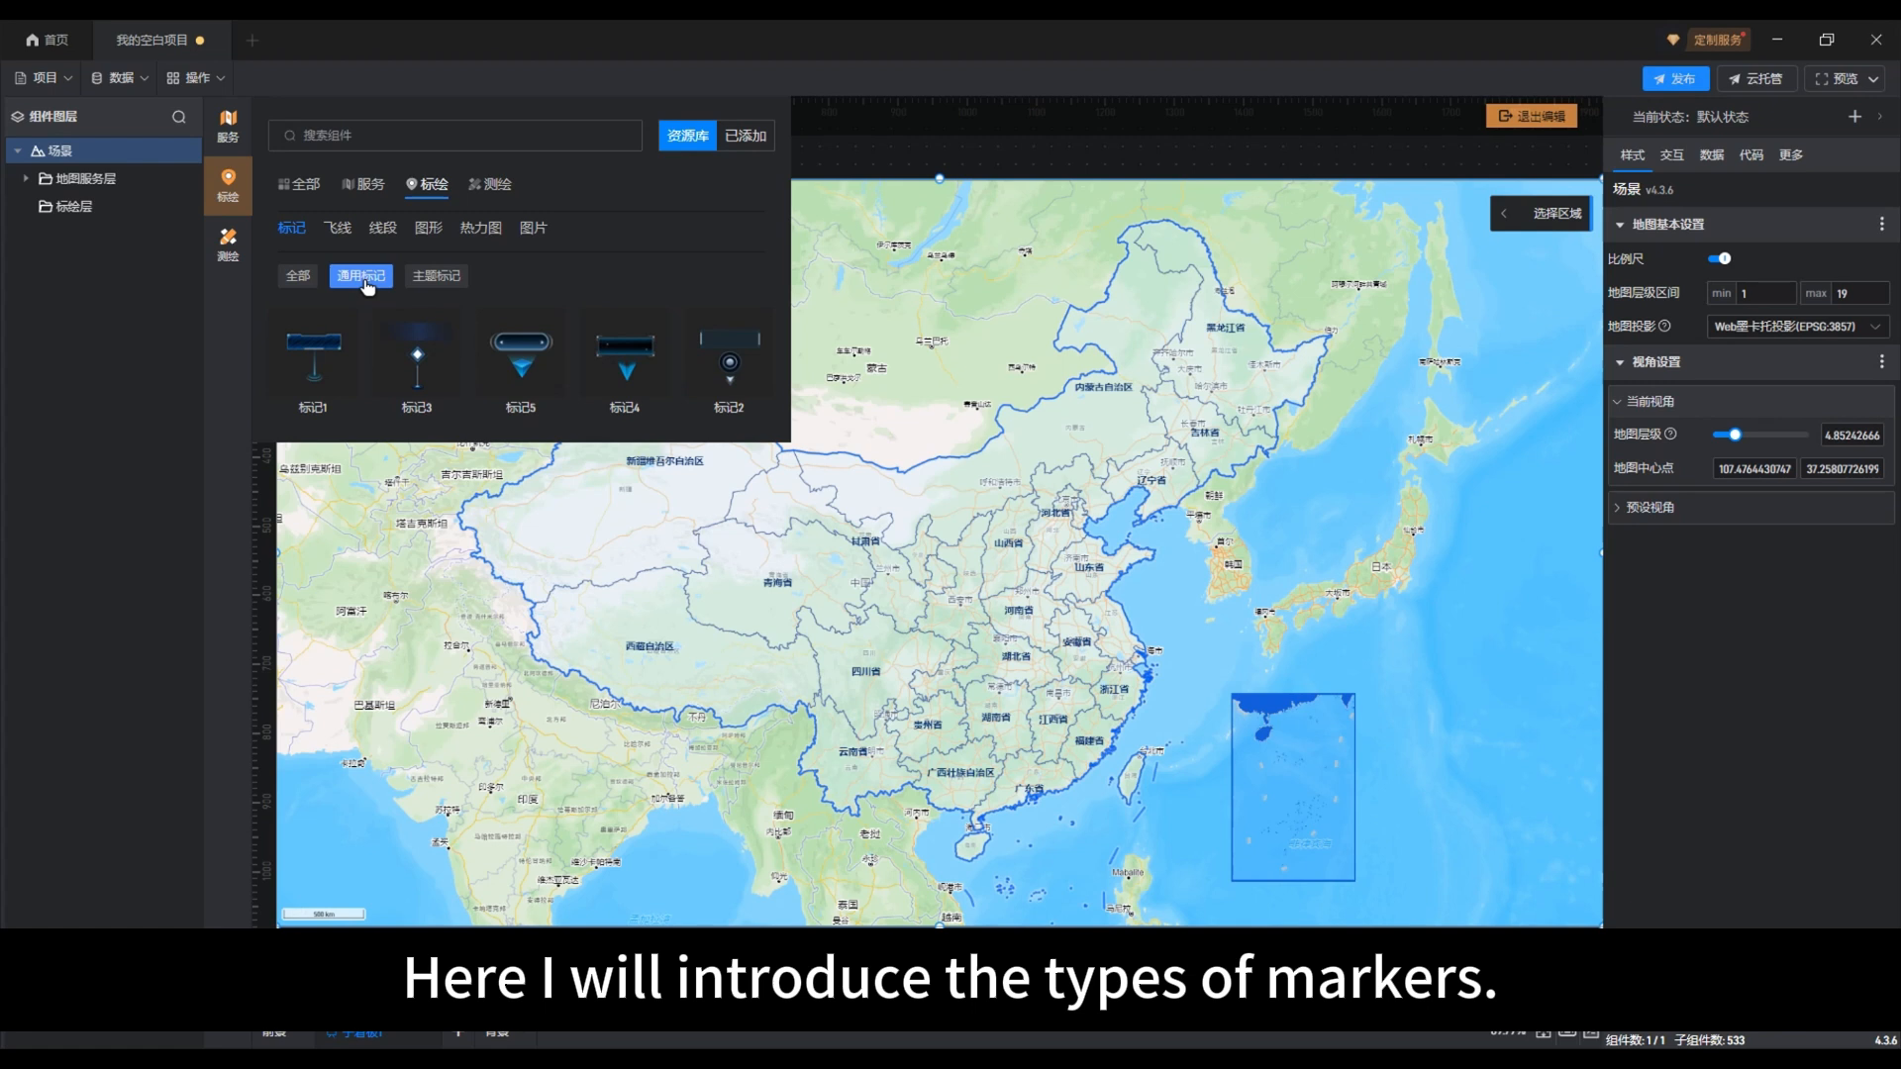
{"action": "left_click", "coordinate": [432, 280]}
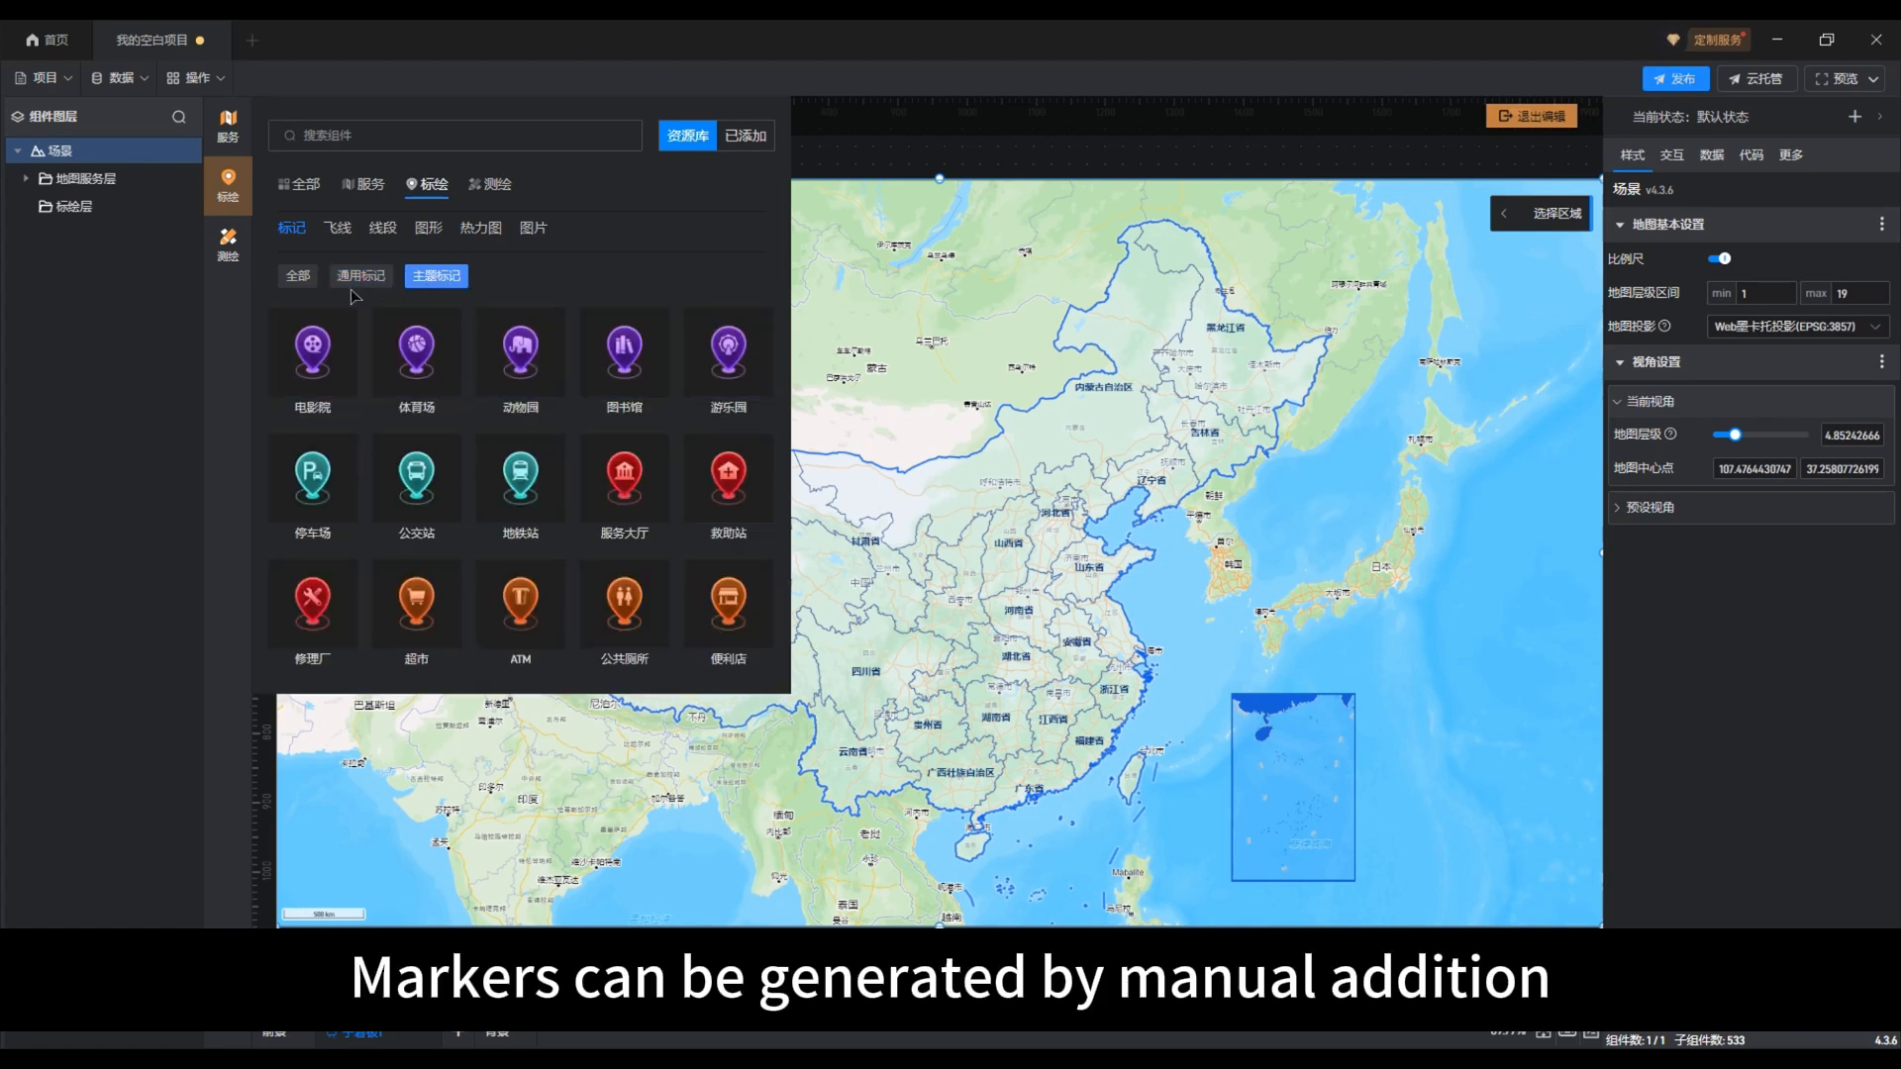
{"action": "left_click", "coordinate": [309, 287]}
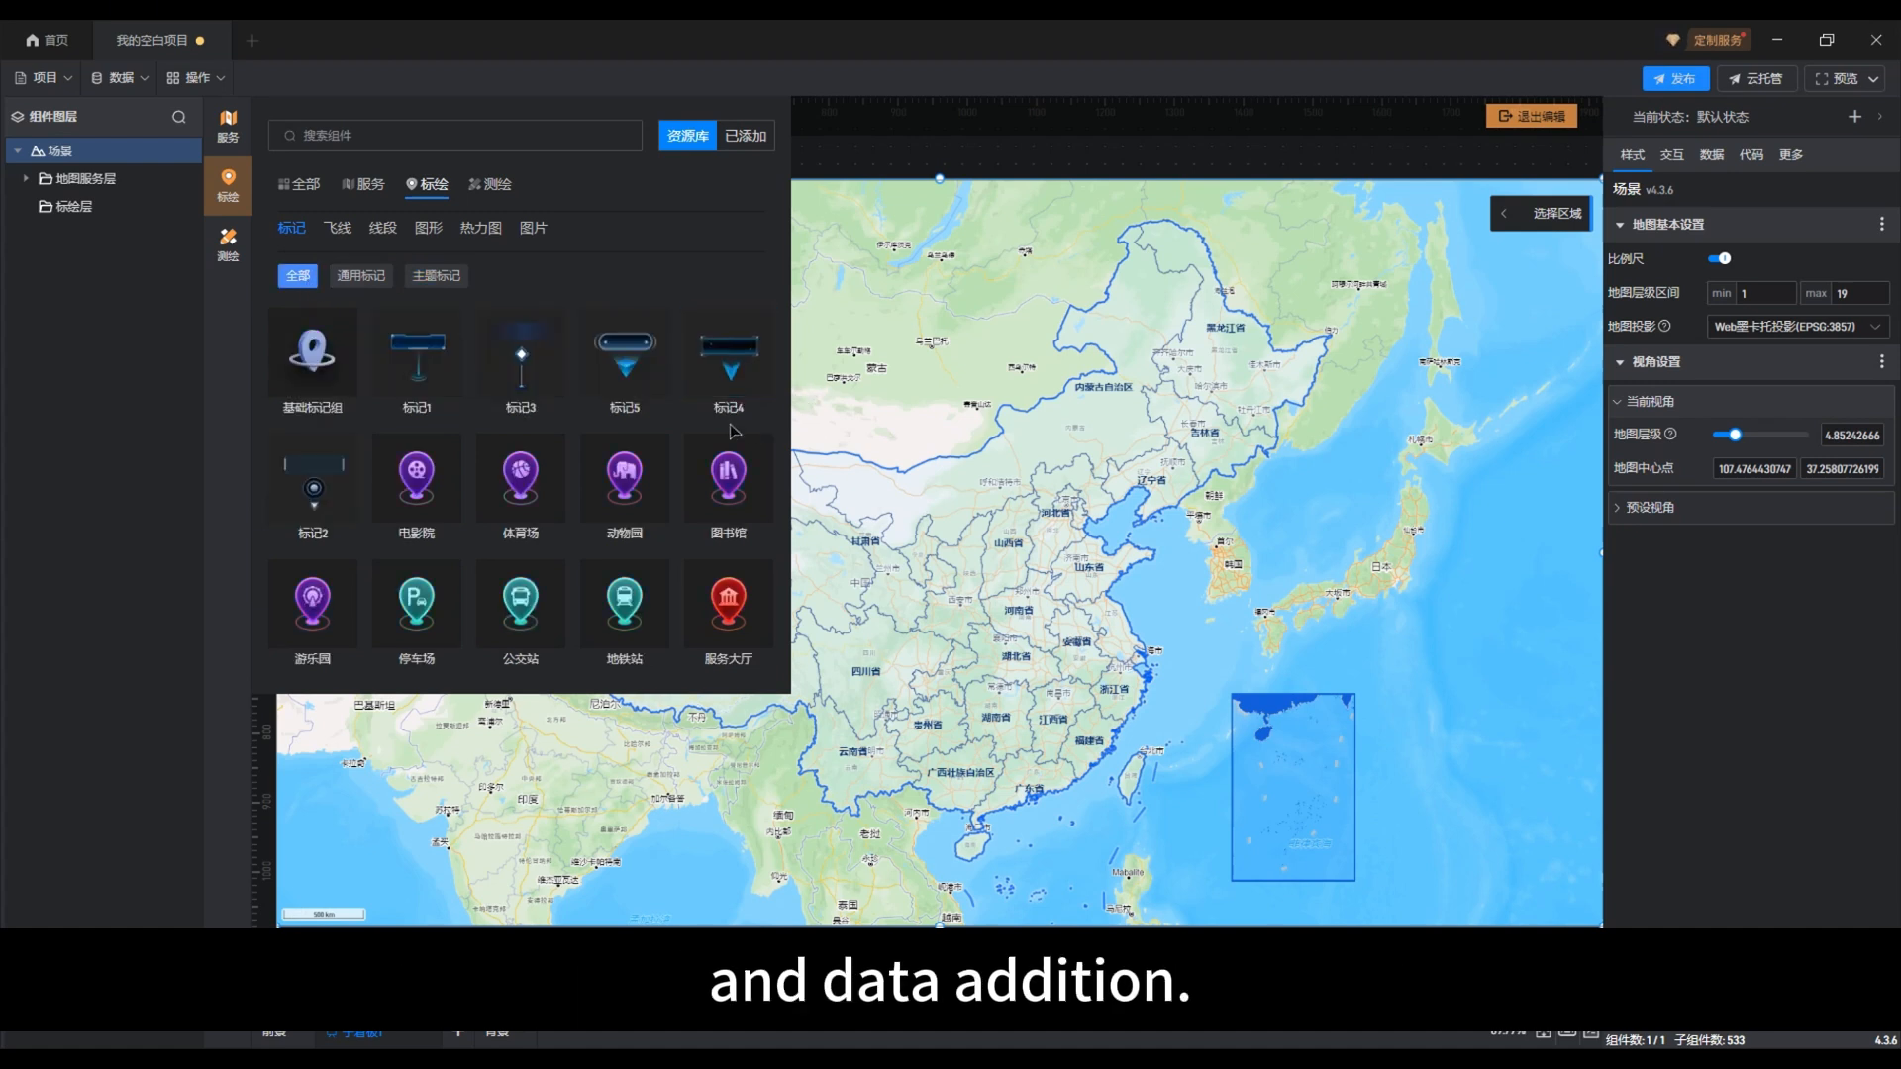
{"action": "scroll", "coordinate": [733, 427], "scroll_direction": "down", "scroll_amount": 3}
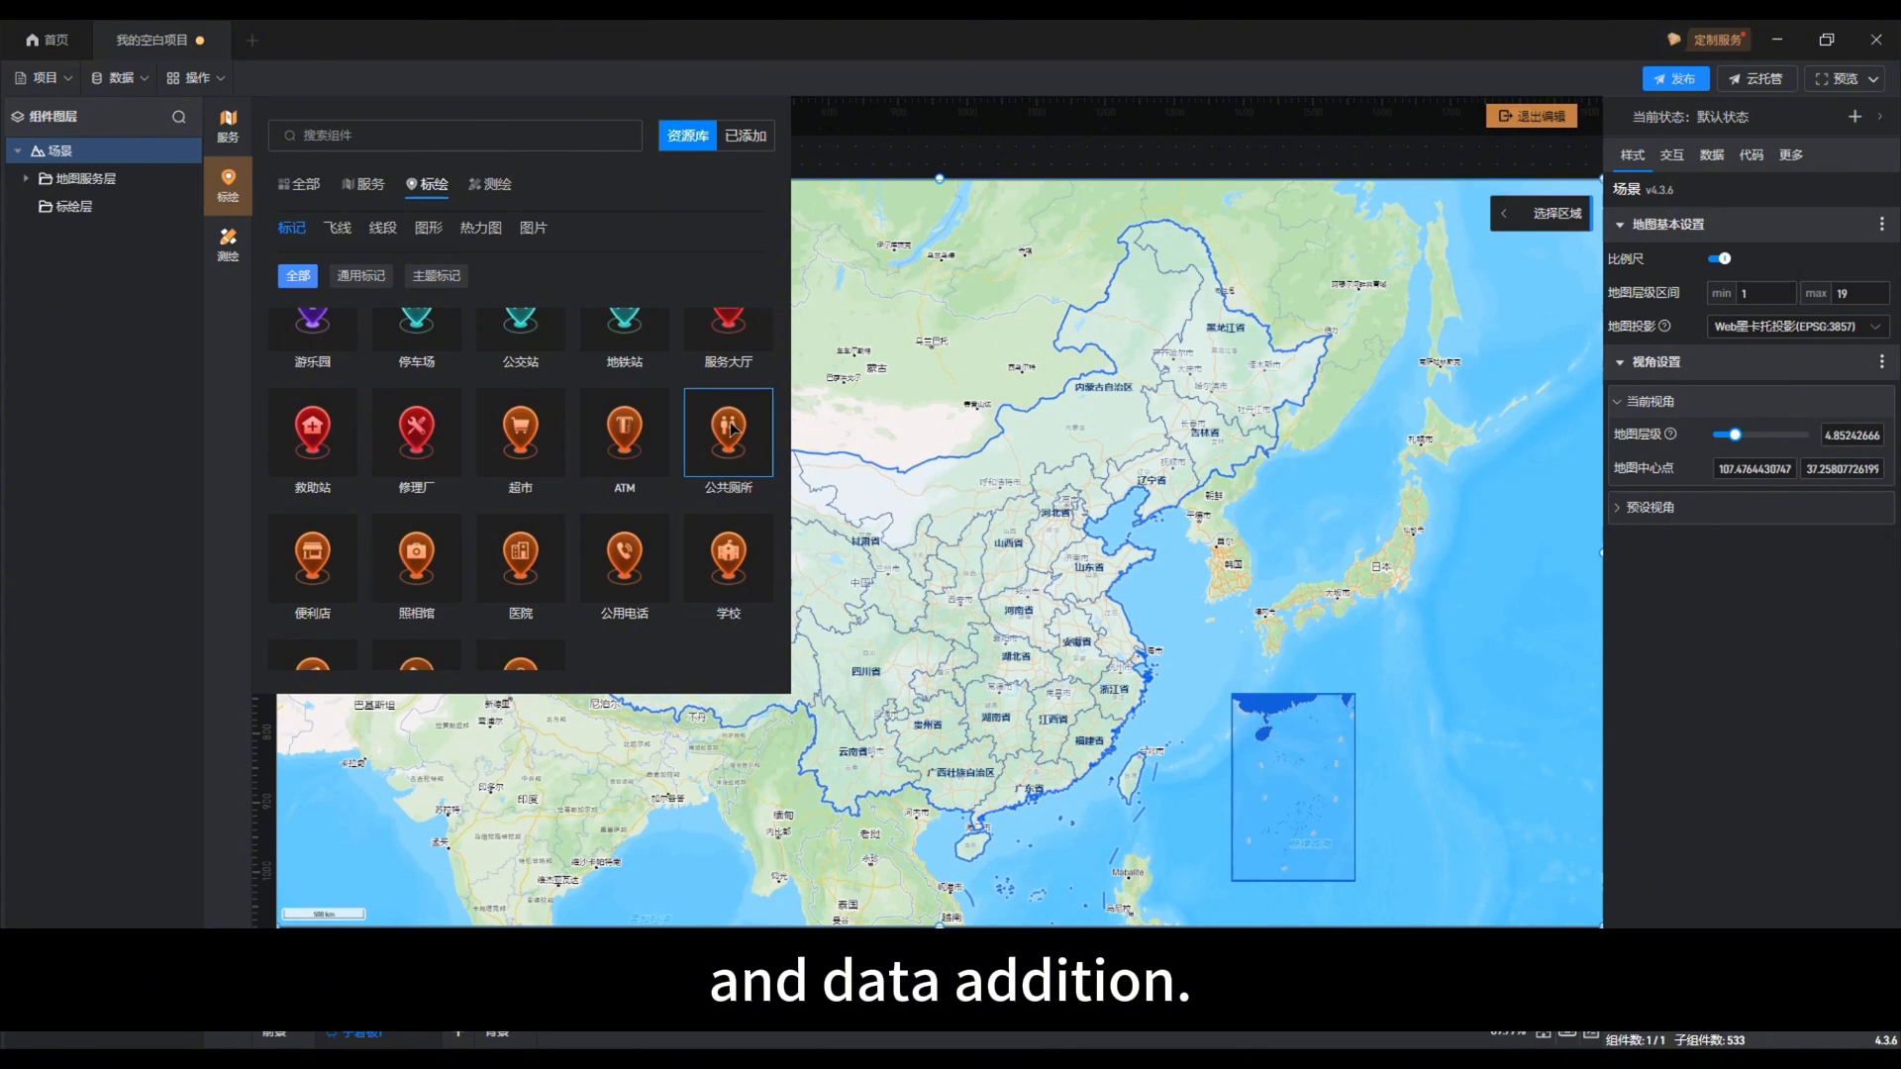
{"action": "scroll", "coordinate": [733, 428], "scroll_direction": "down", "scroll_amount": 1}
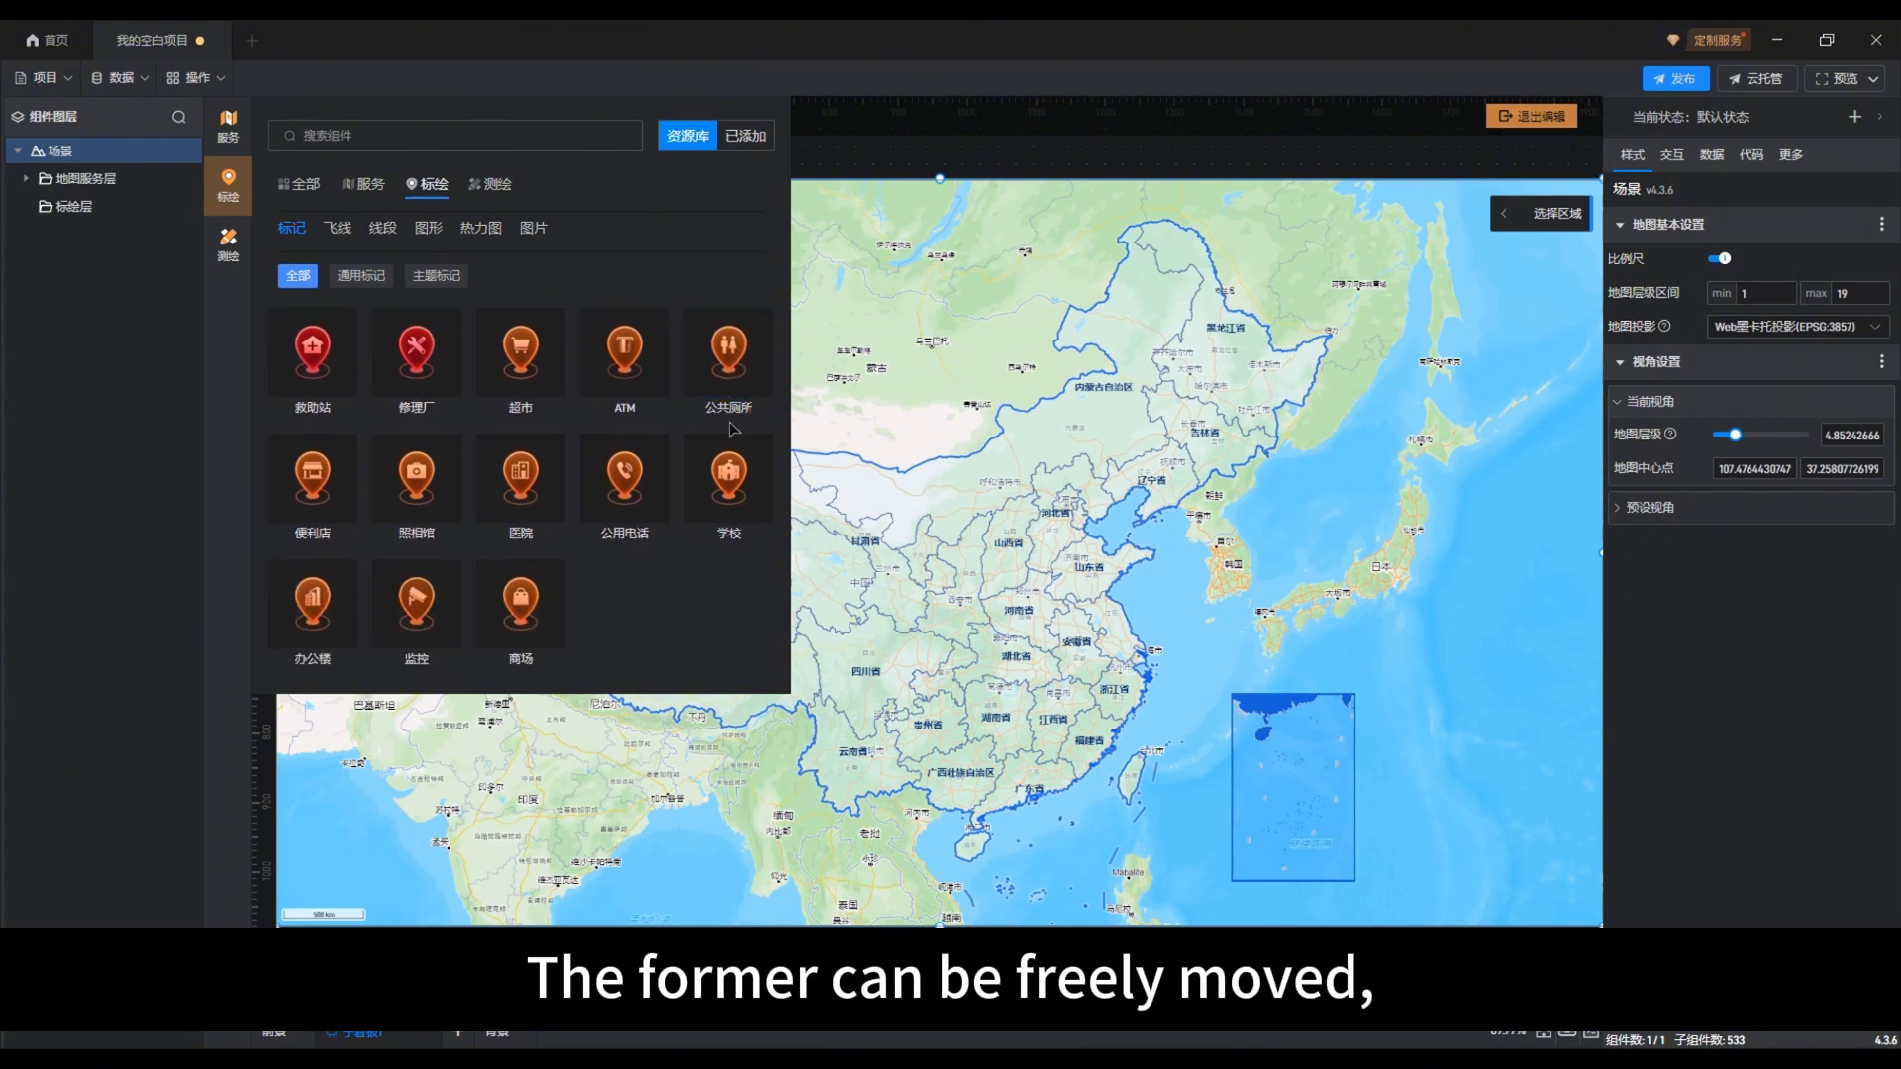
{"action": "scroll", "coordinate": [732, 428], "scroll_direction": "up", "scroll_amount": 1}
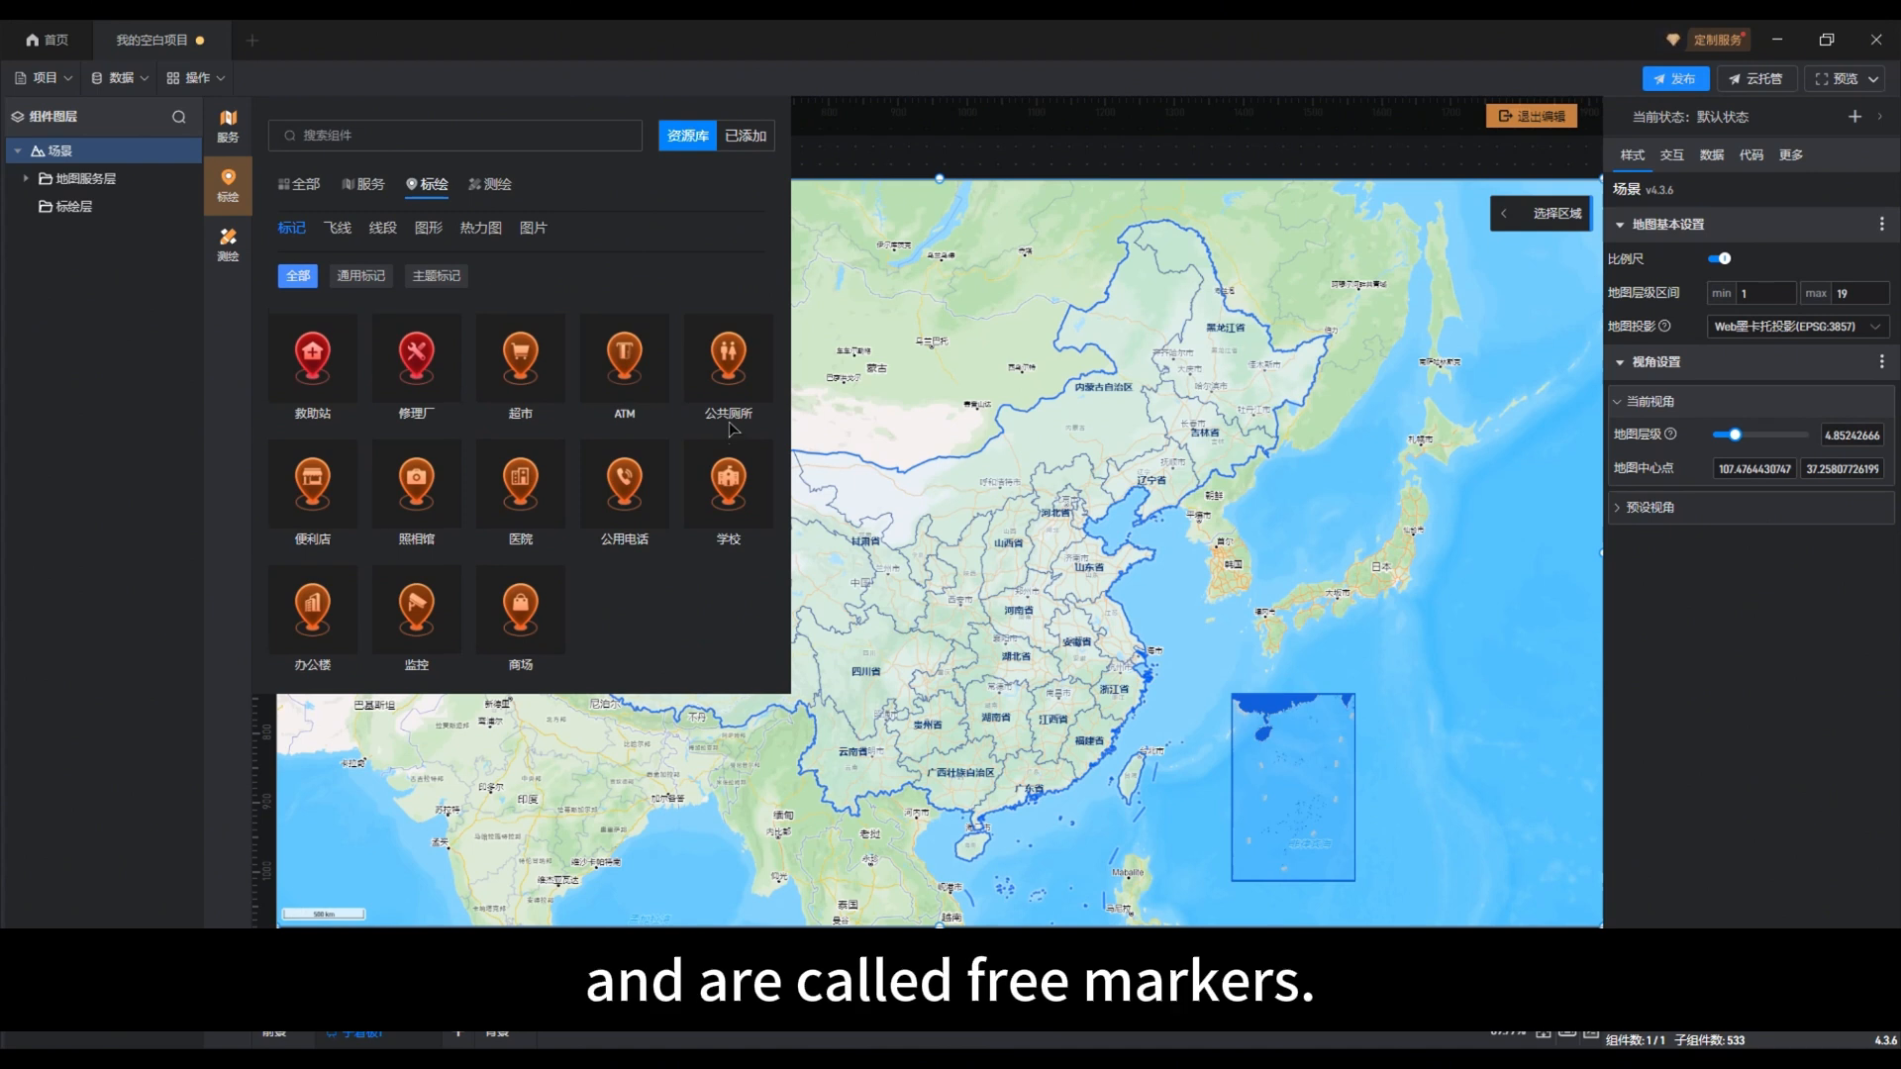
{"action": "scroll", "coordinate": [733, 427], "scroll_direction": "up", "scroll_amount": 2}
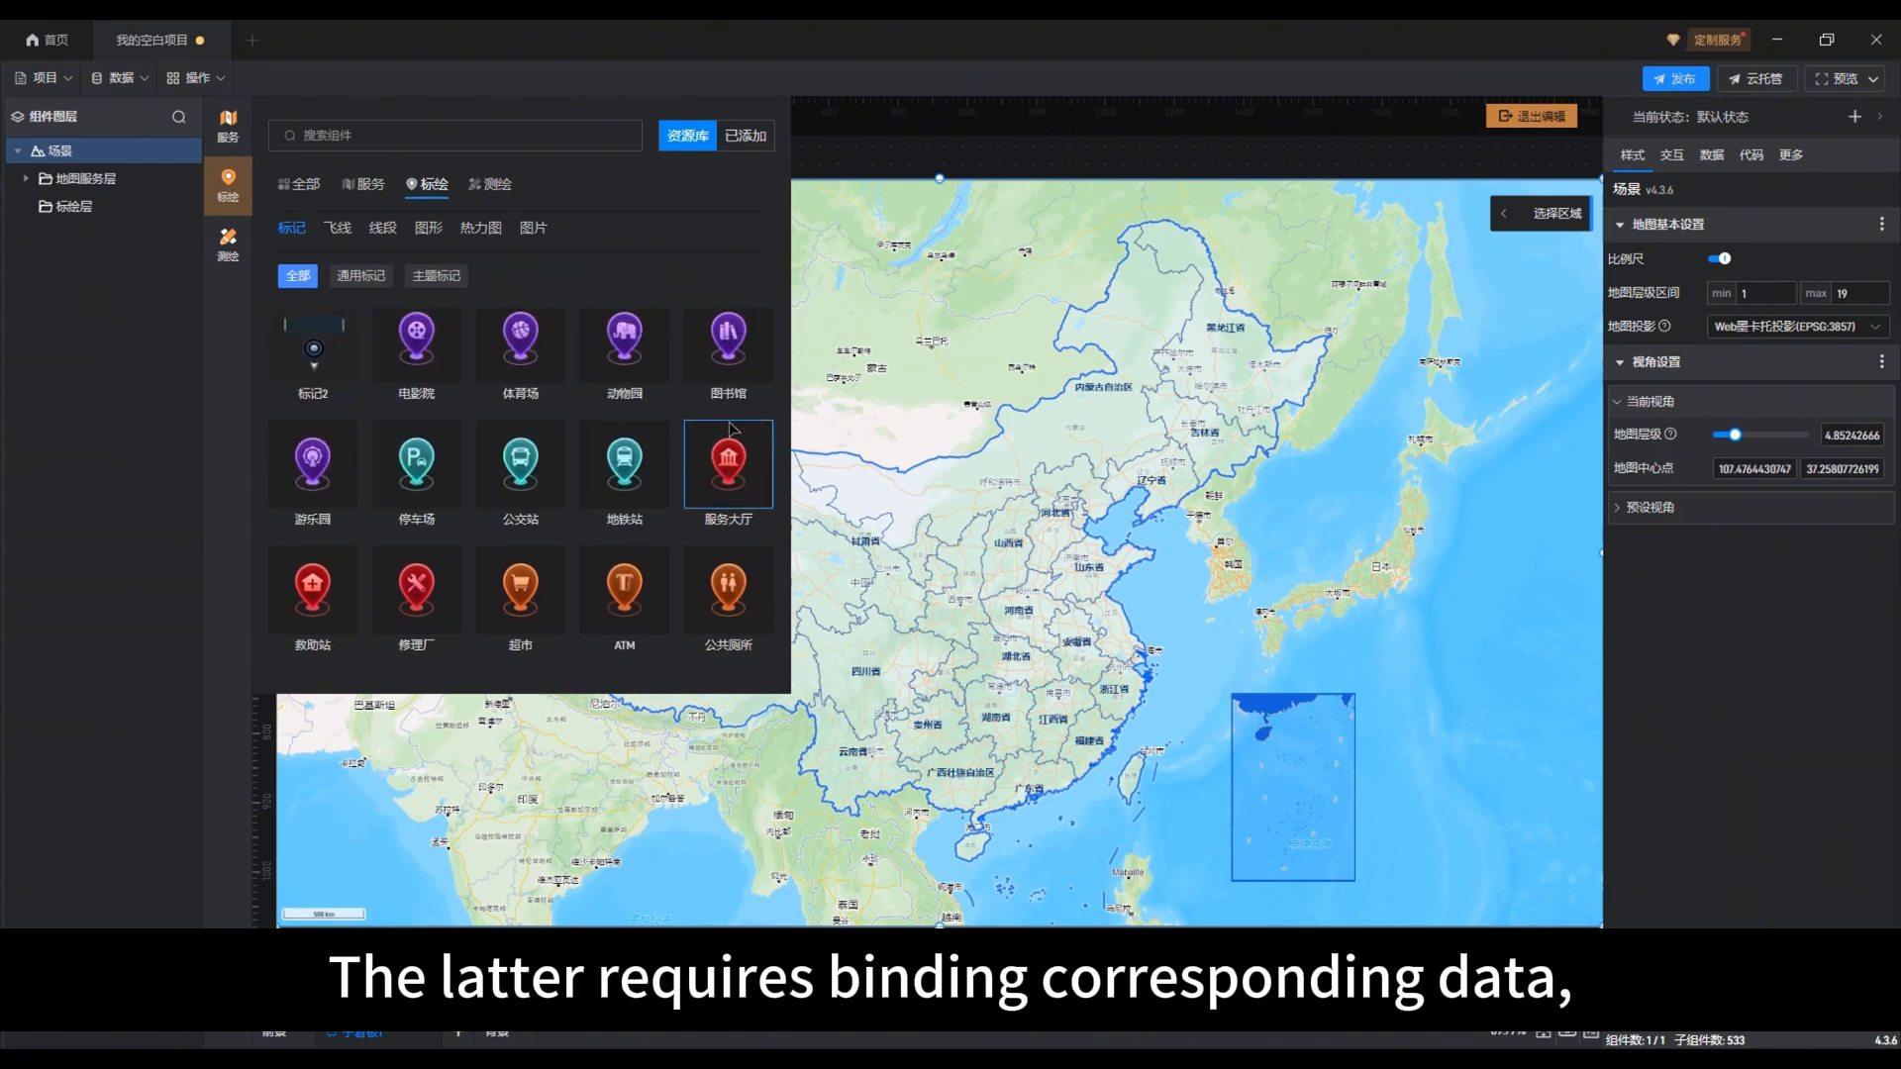
{"action": "scroll", "coordinate": [733, 427], "scroll_direction": "up", "scroll_amount": 2}
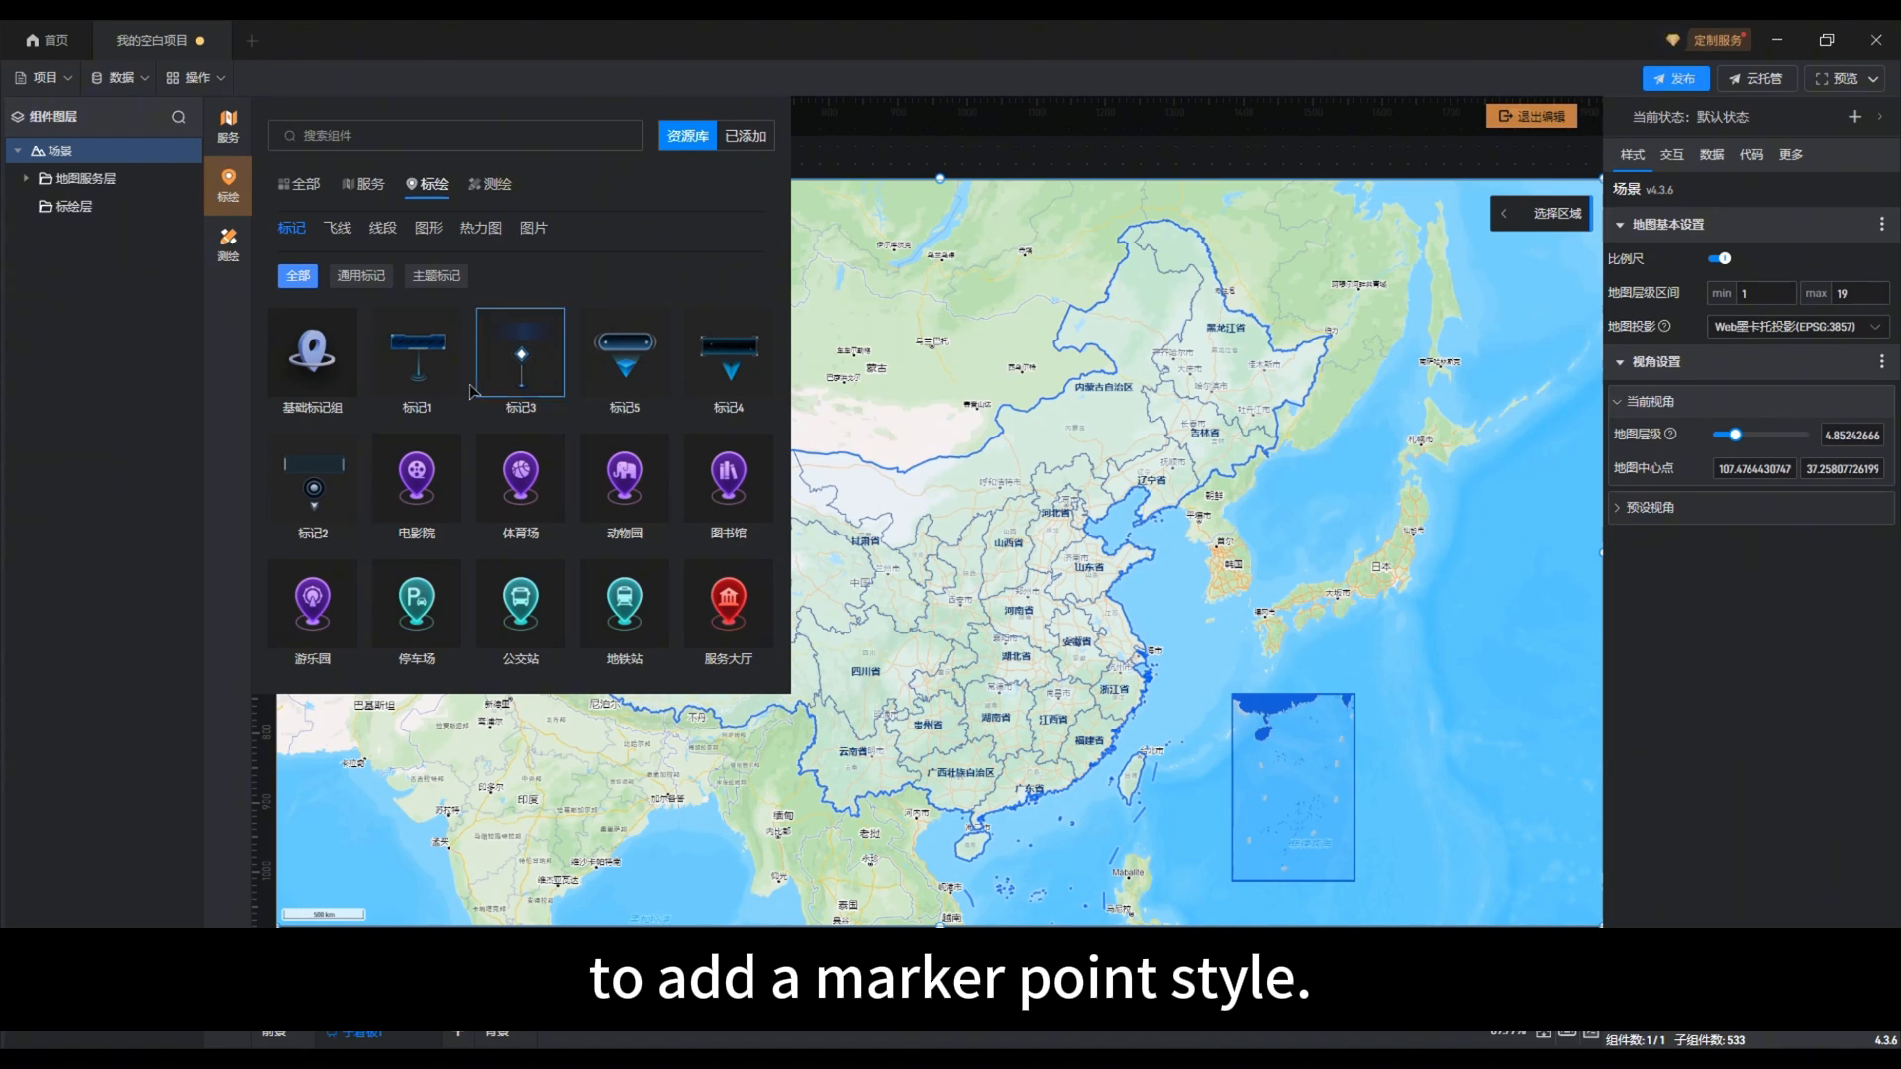
Step: Add a 基础标记组 with three free markers in Hubei, Zhejiang and Jiangxi, and expand the group in the layer tree
{"action": "left_click", "coordinate": [325, 374]}
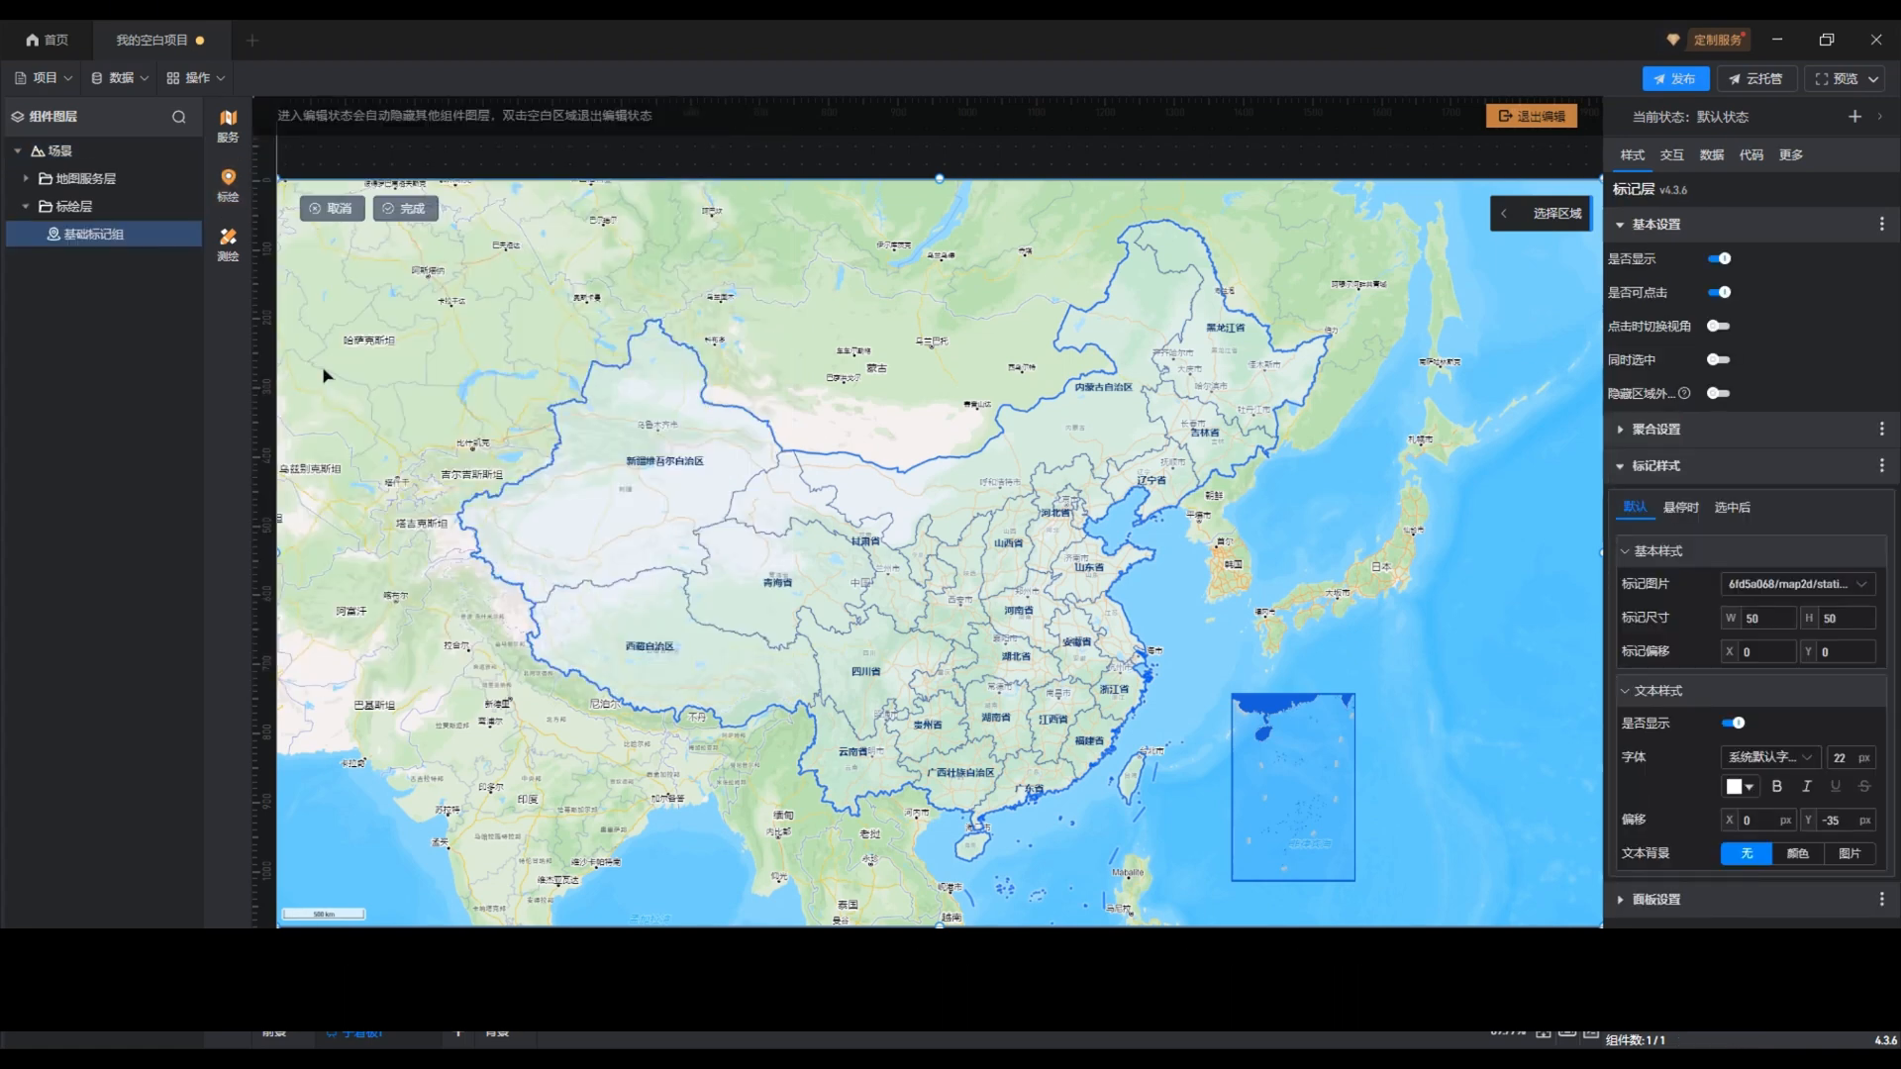
{"action": "left_click", "coordinate": [539, 510]}
{"action": "left_click", "coordinate": [1021, 671]}
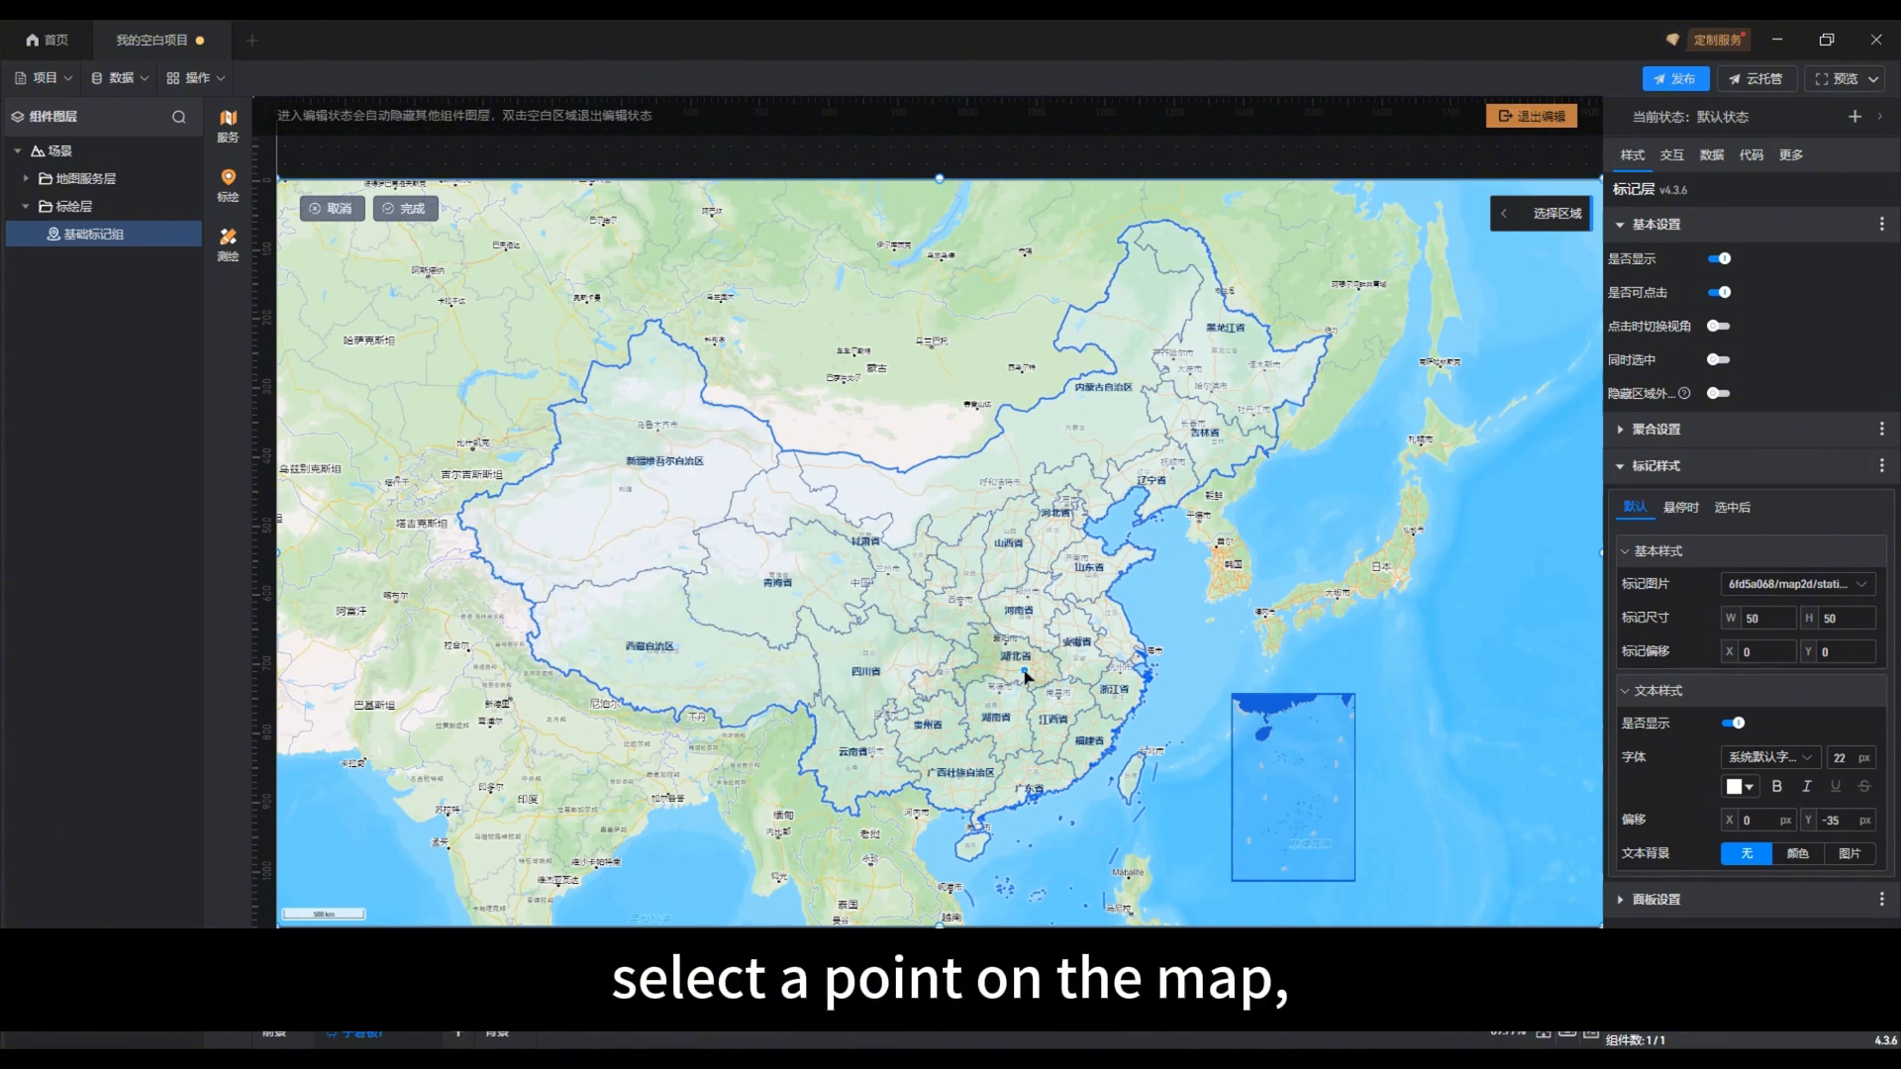
{"action": "left_click", "coordinate": [1024, 670]}
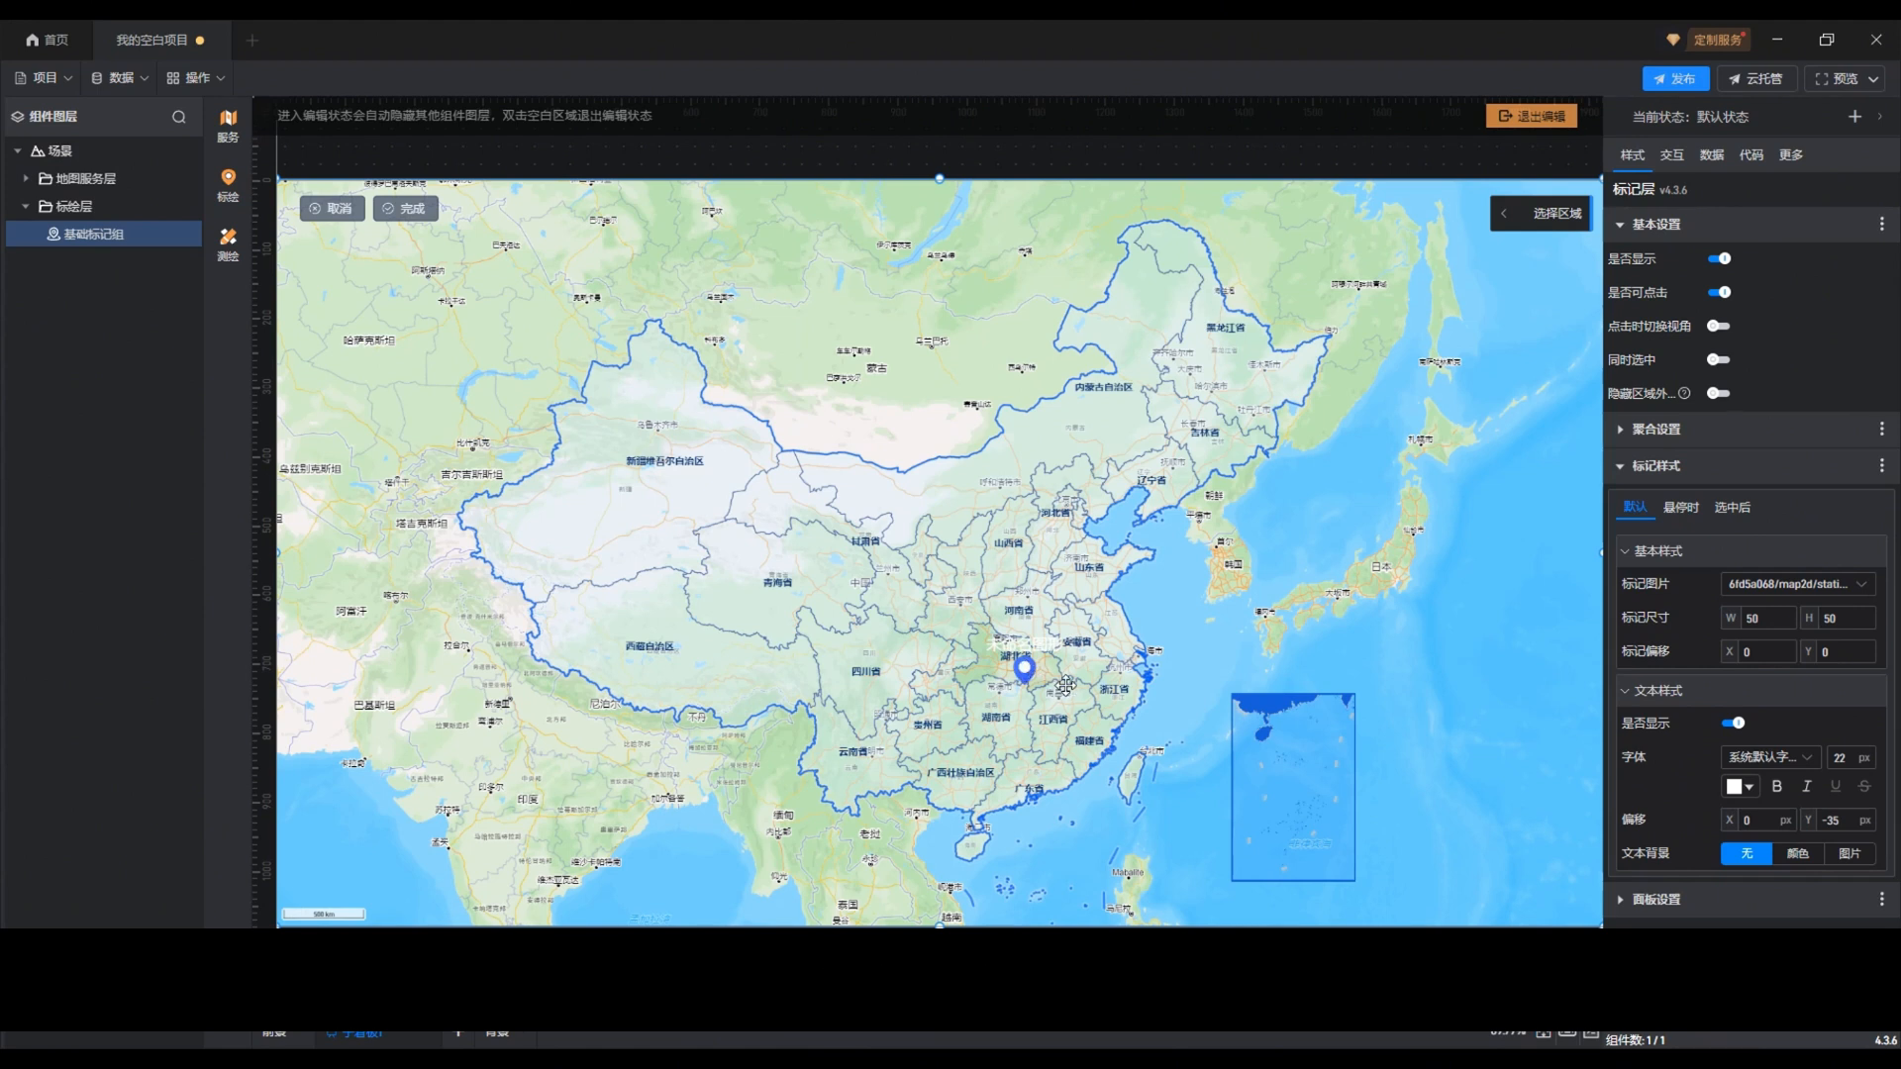
{"action": "left_click", "coordinate": [1130, 686]}
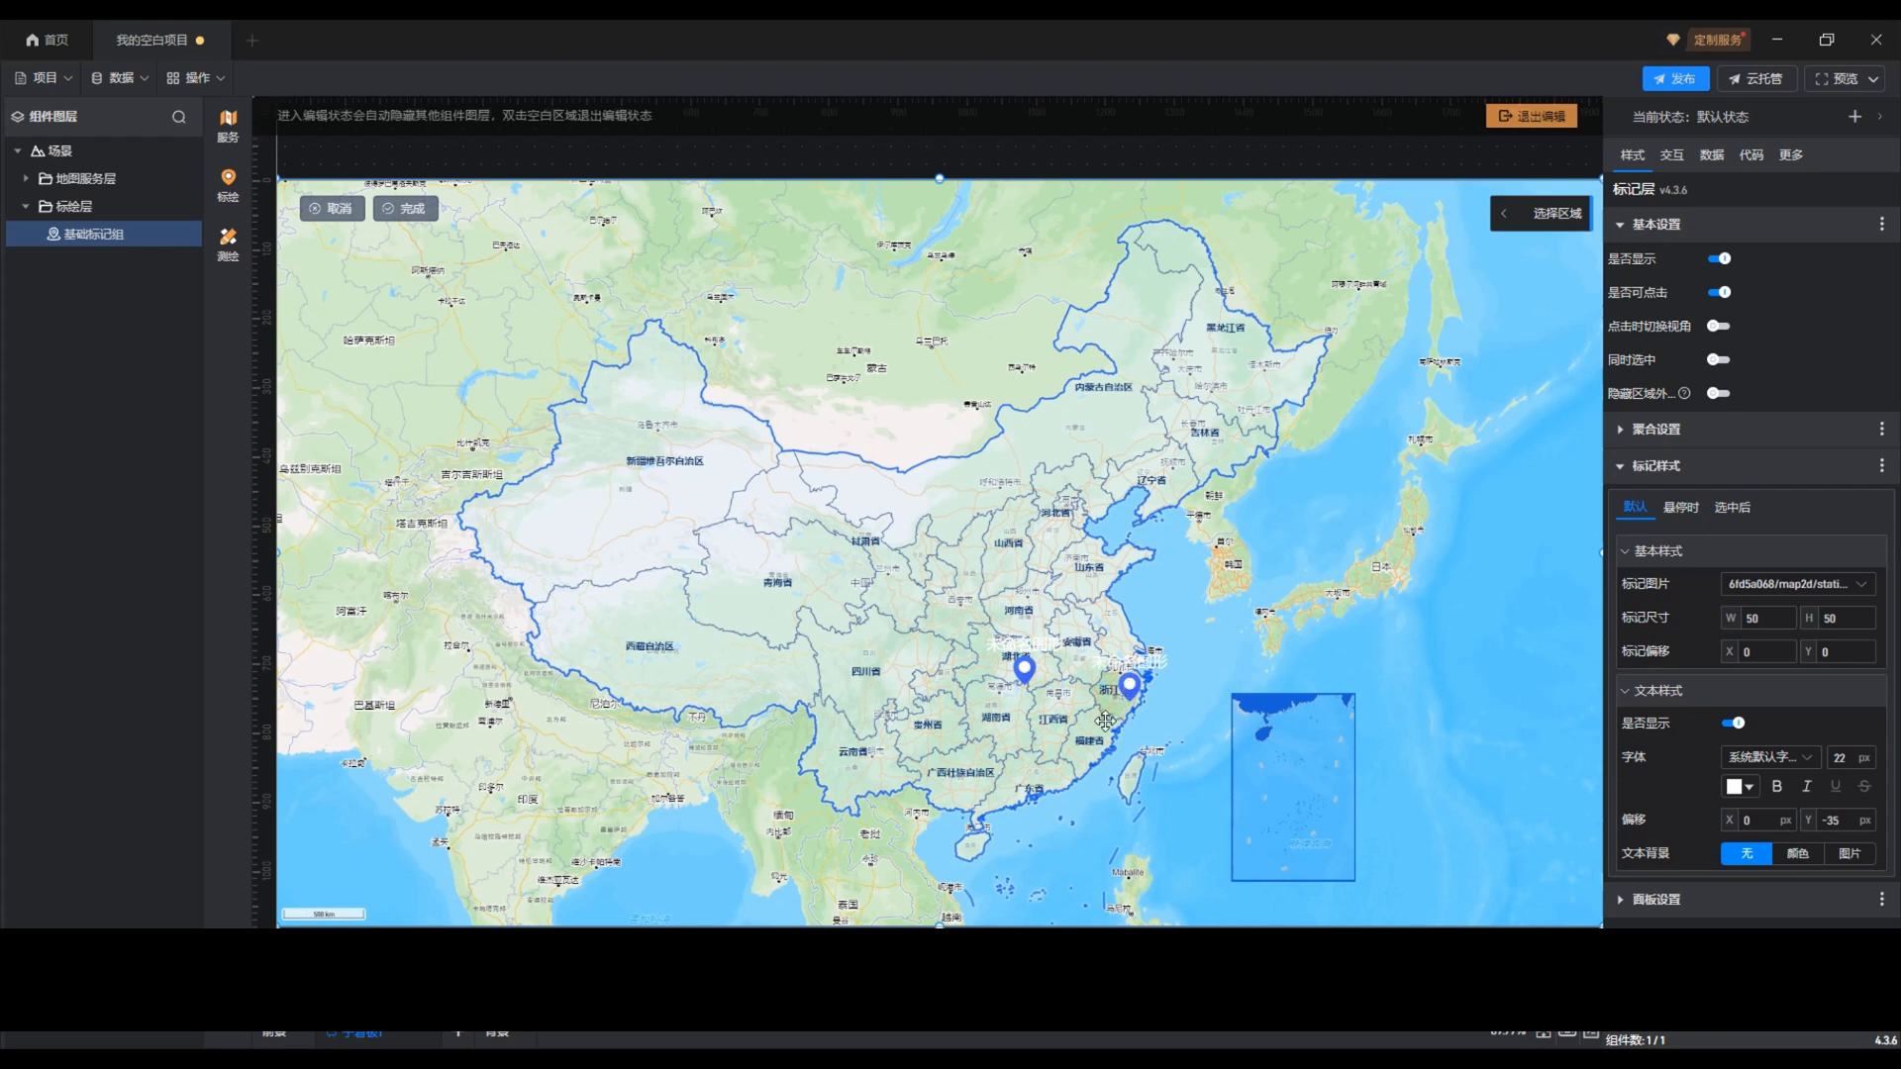
{"action": "left_click", "coordinate": [1056, 730]}
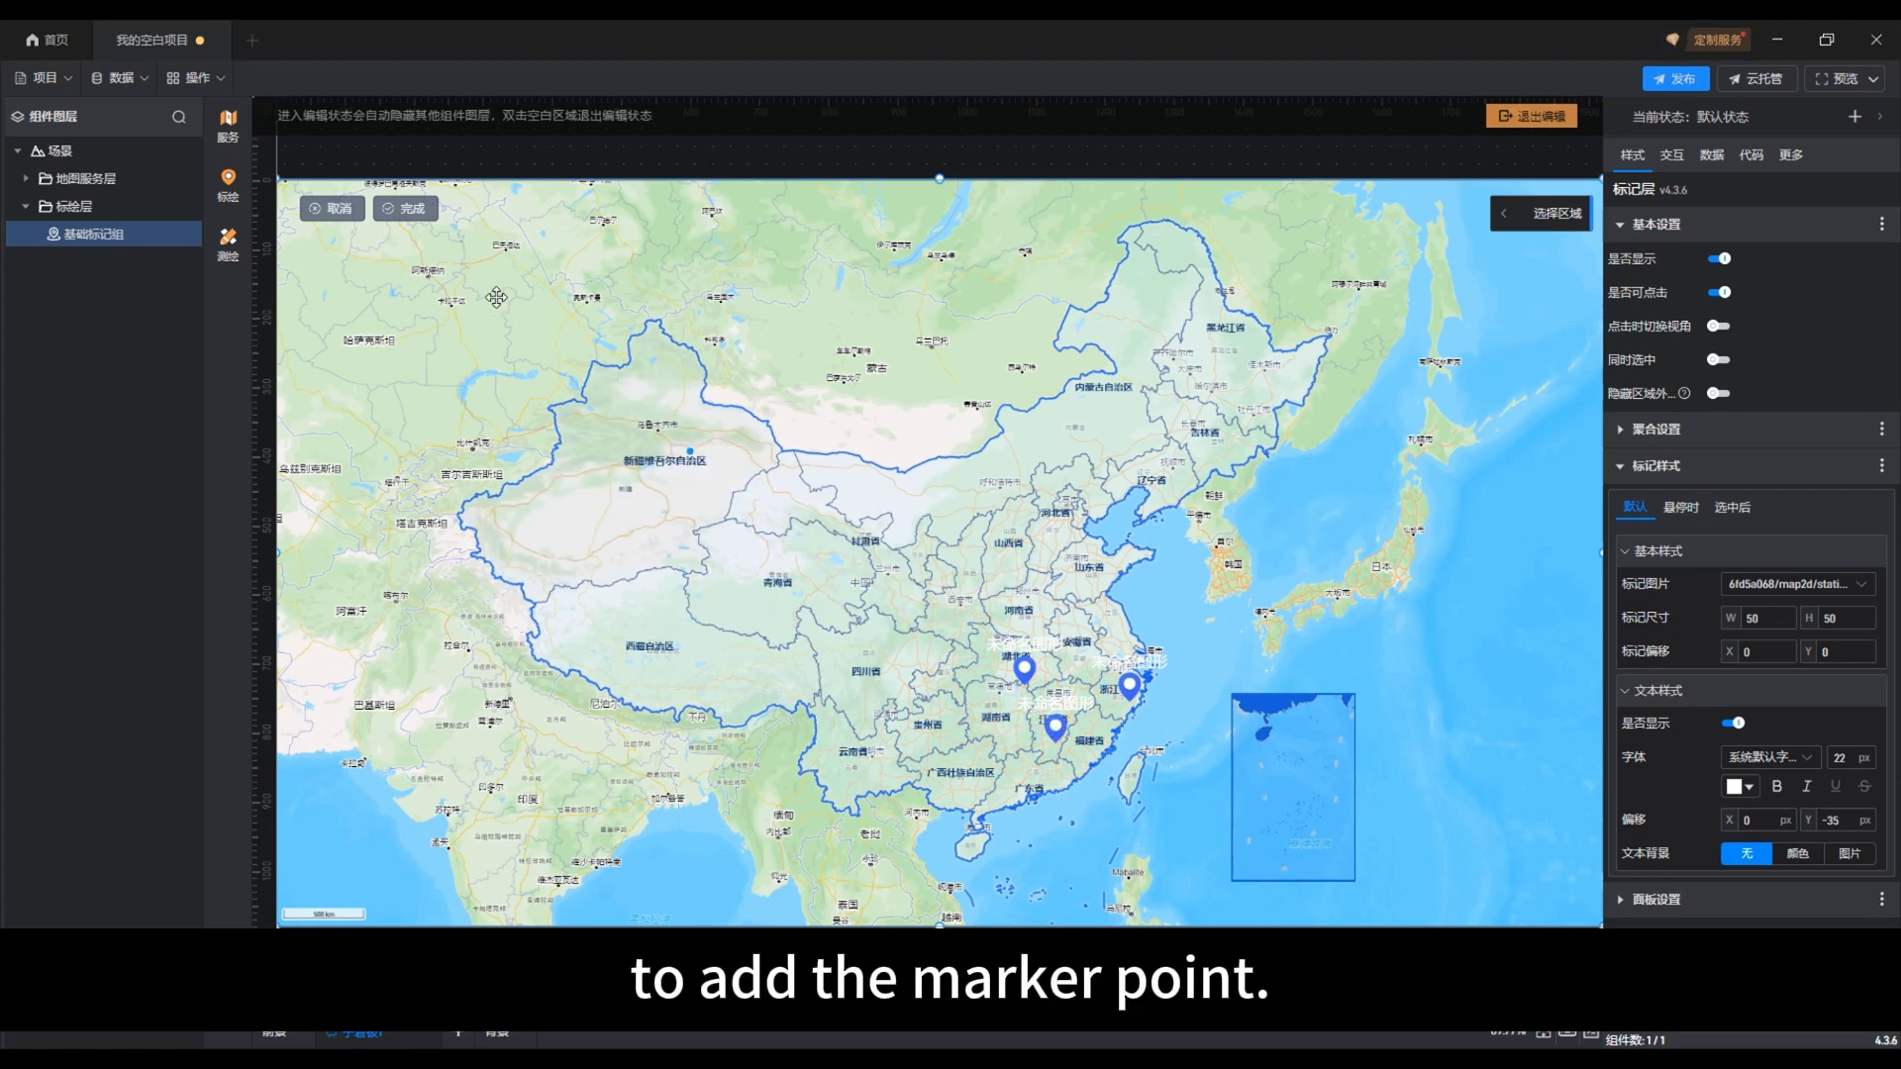
{"action": "left_click", "coordinate": [414, 209]}
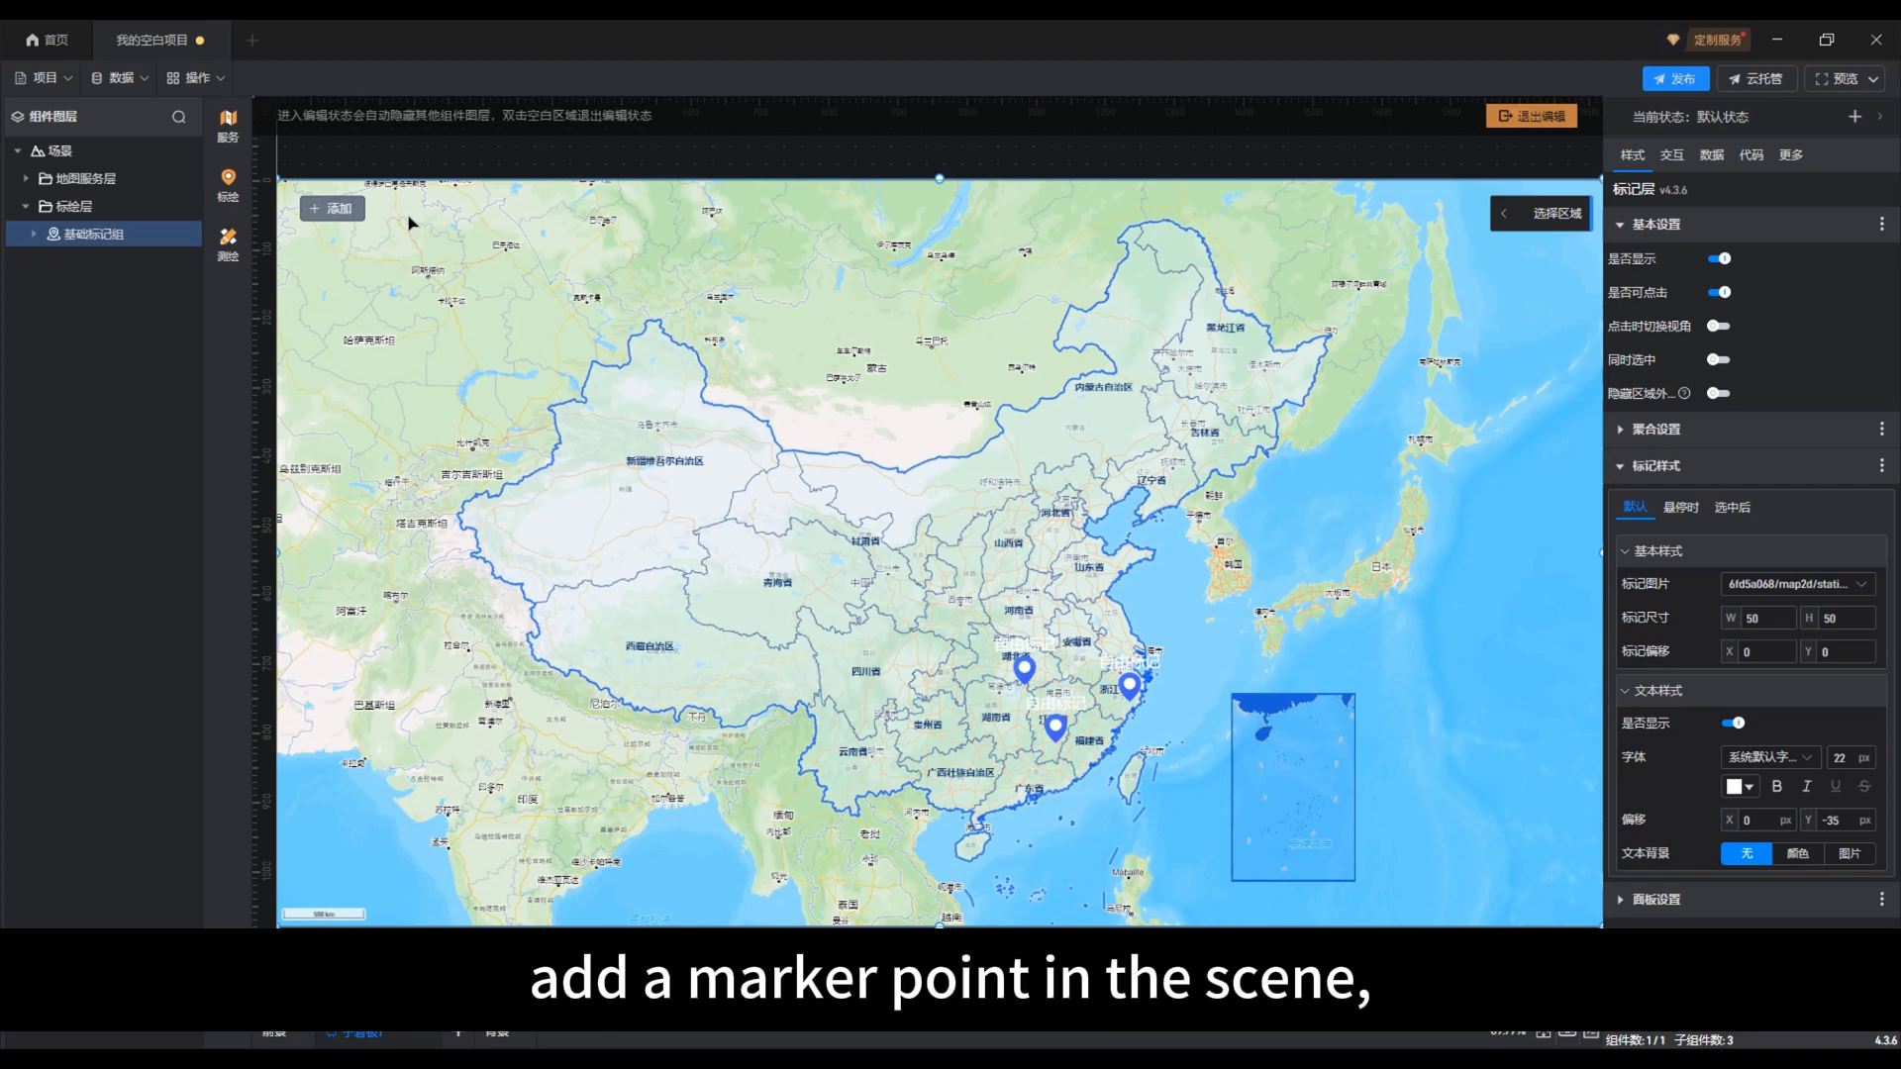
{"action": "left_click", "coordinate": [33, 235]}
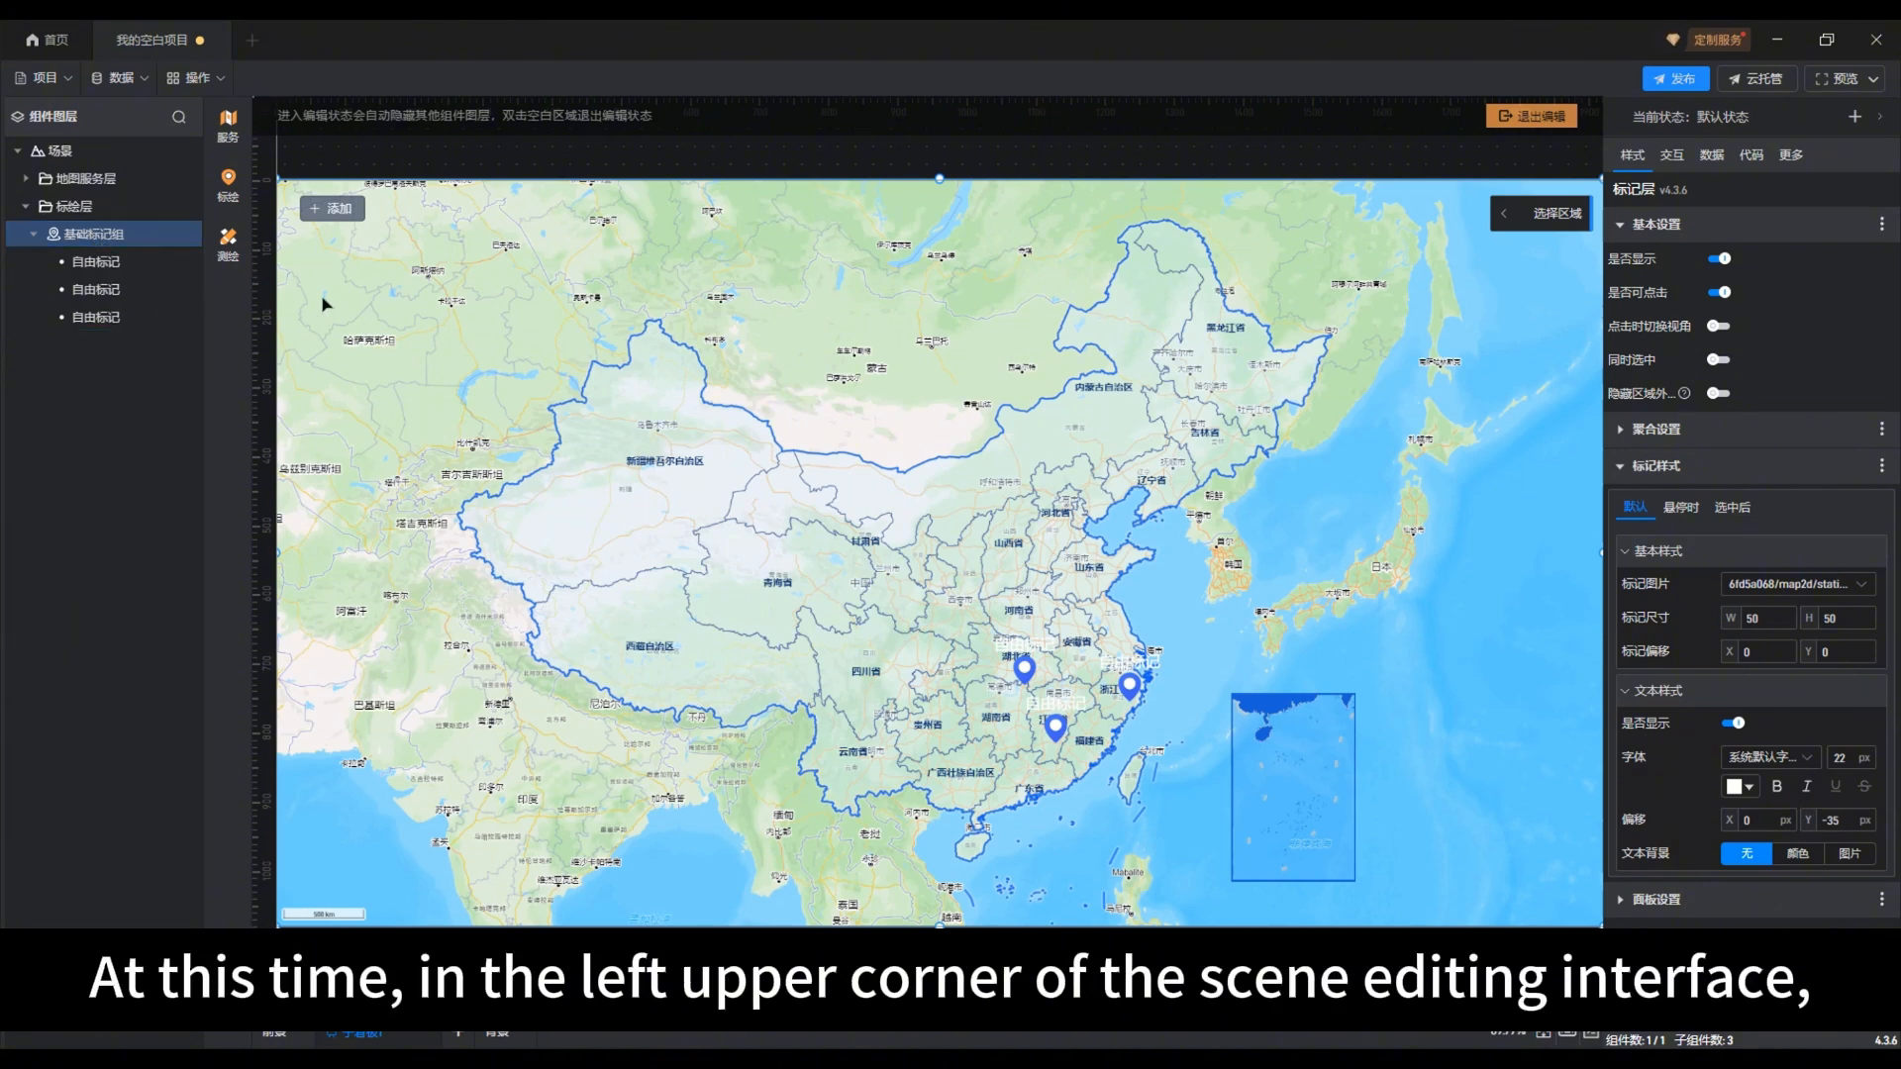
{"action": "left_click", "coordinate": [337, 210]}
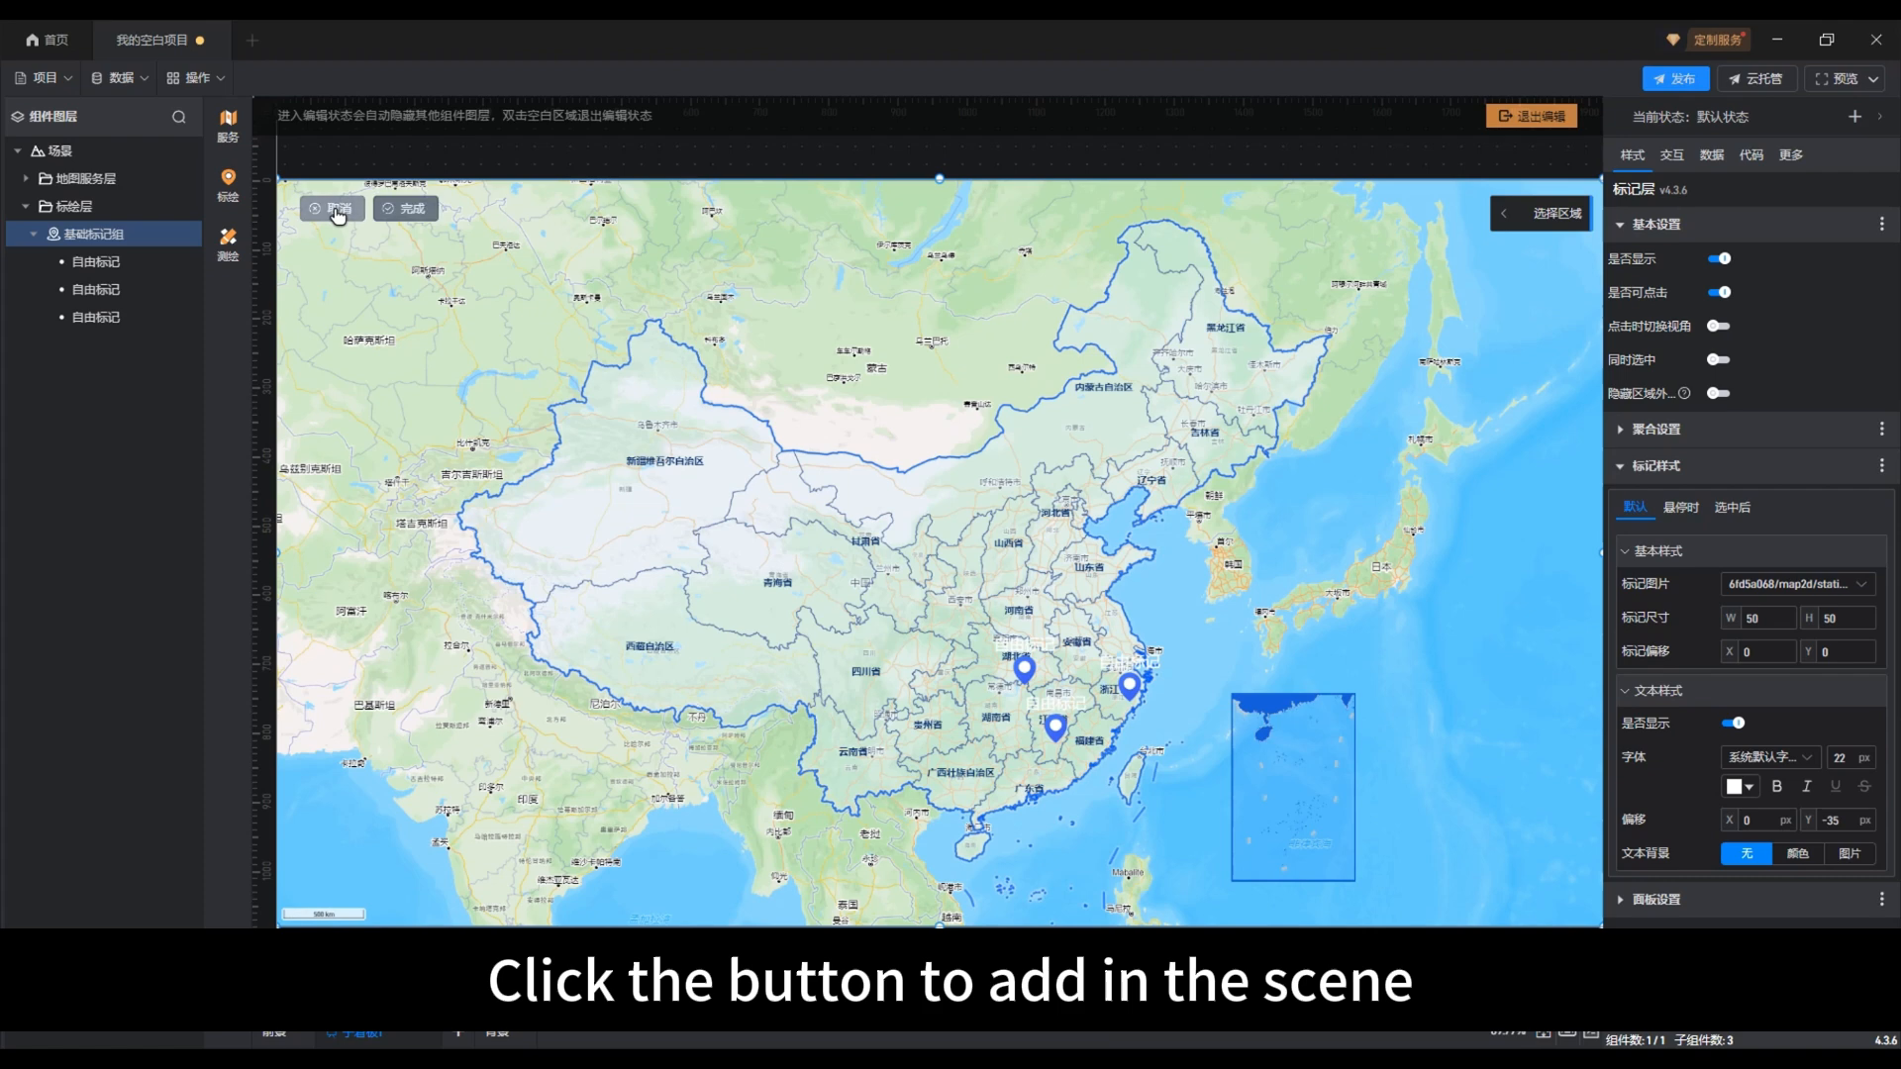
{"action": "left_click", "coordinate": [931, 629]}
{"action": "left_click", "coordinate": [1086, 669]}
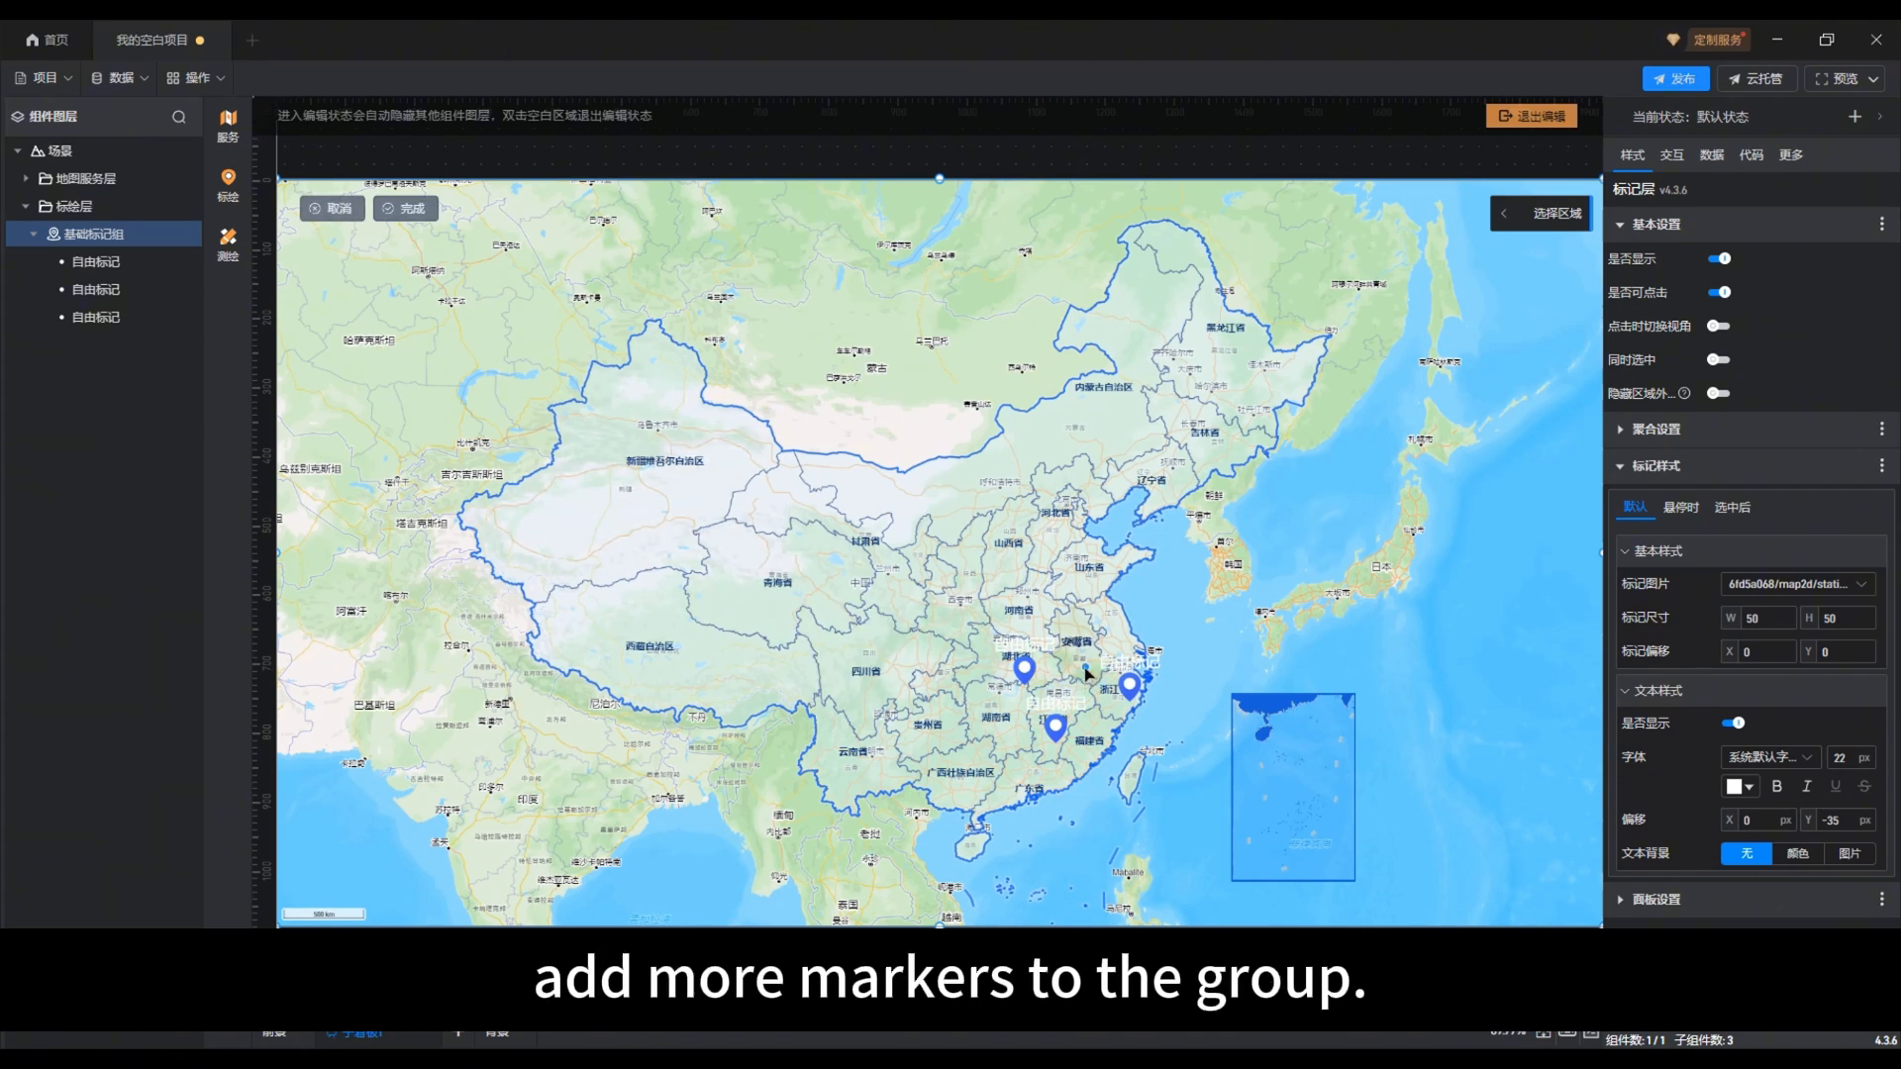
{"action": "left_click", "coordinate": [1081, 615]}
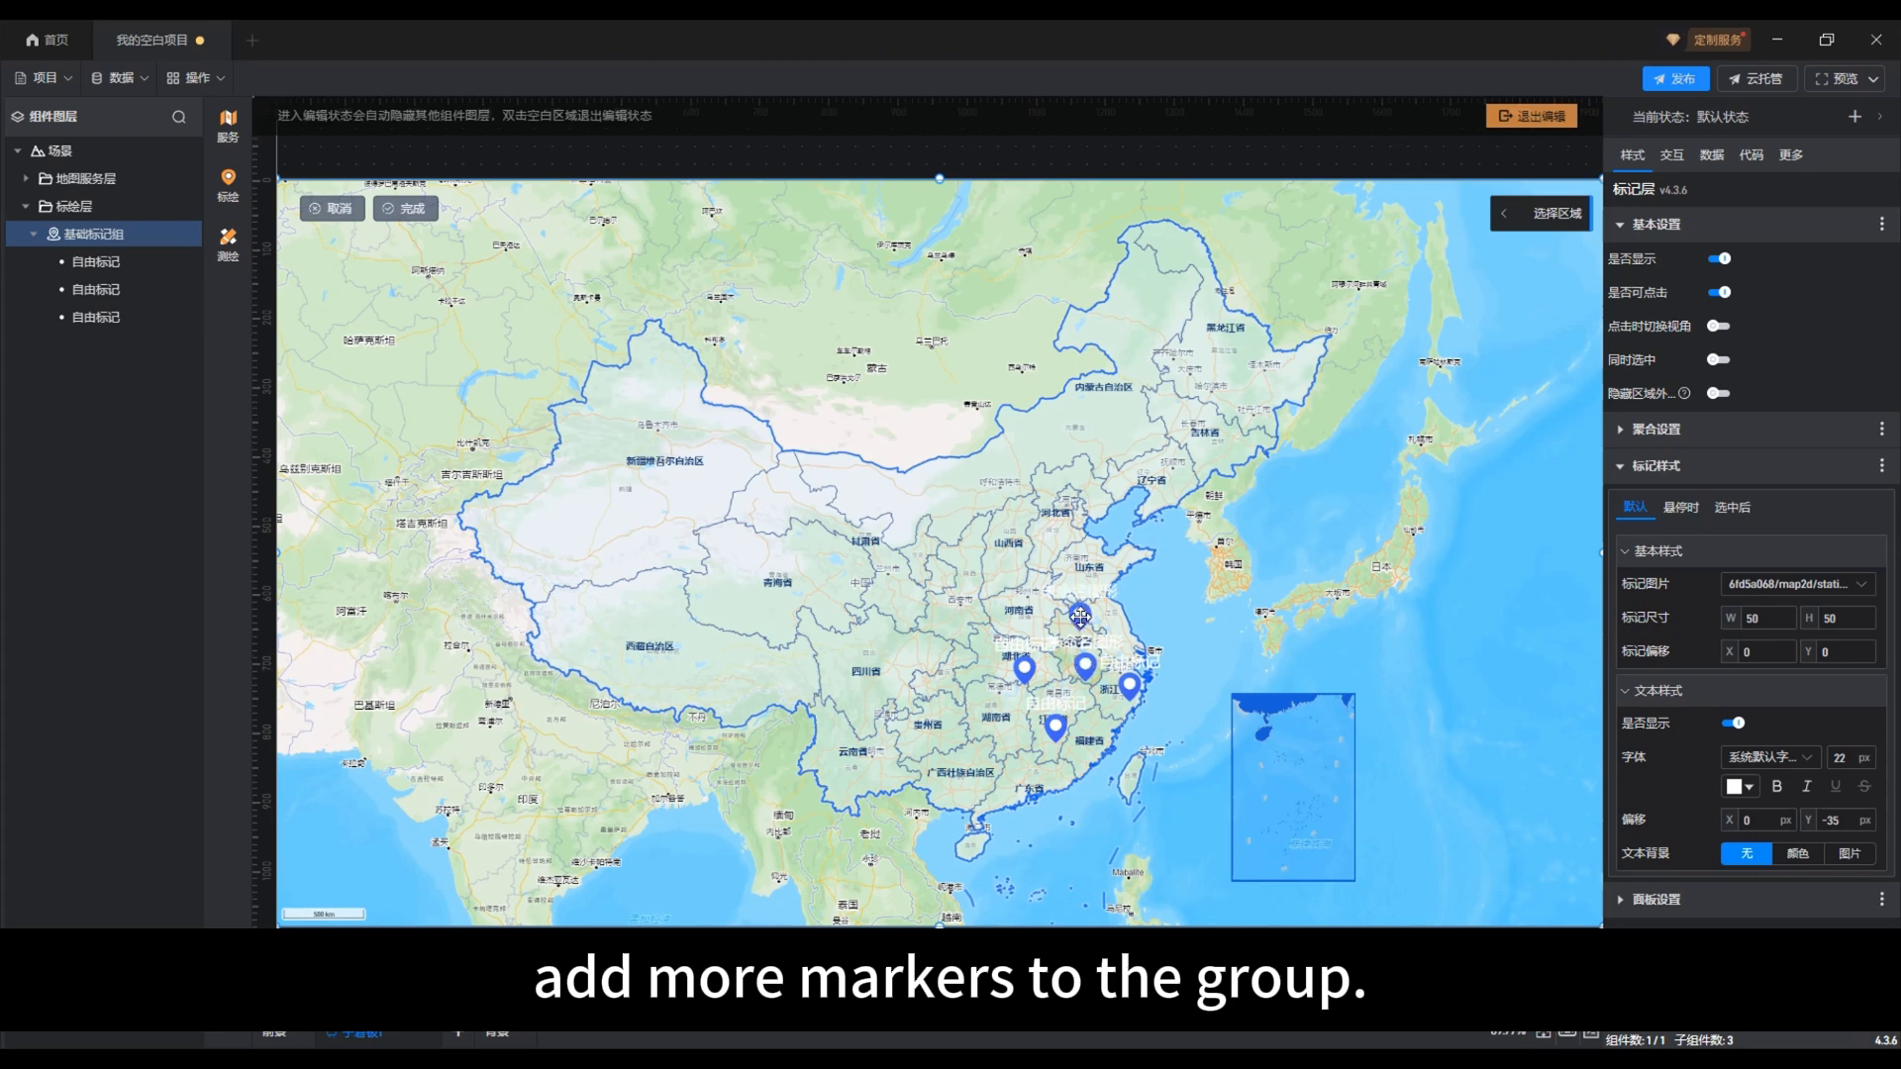
{"action": "left_click", "coordinate": [1113, 626]}
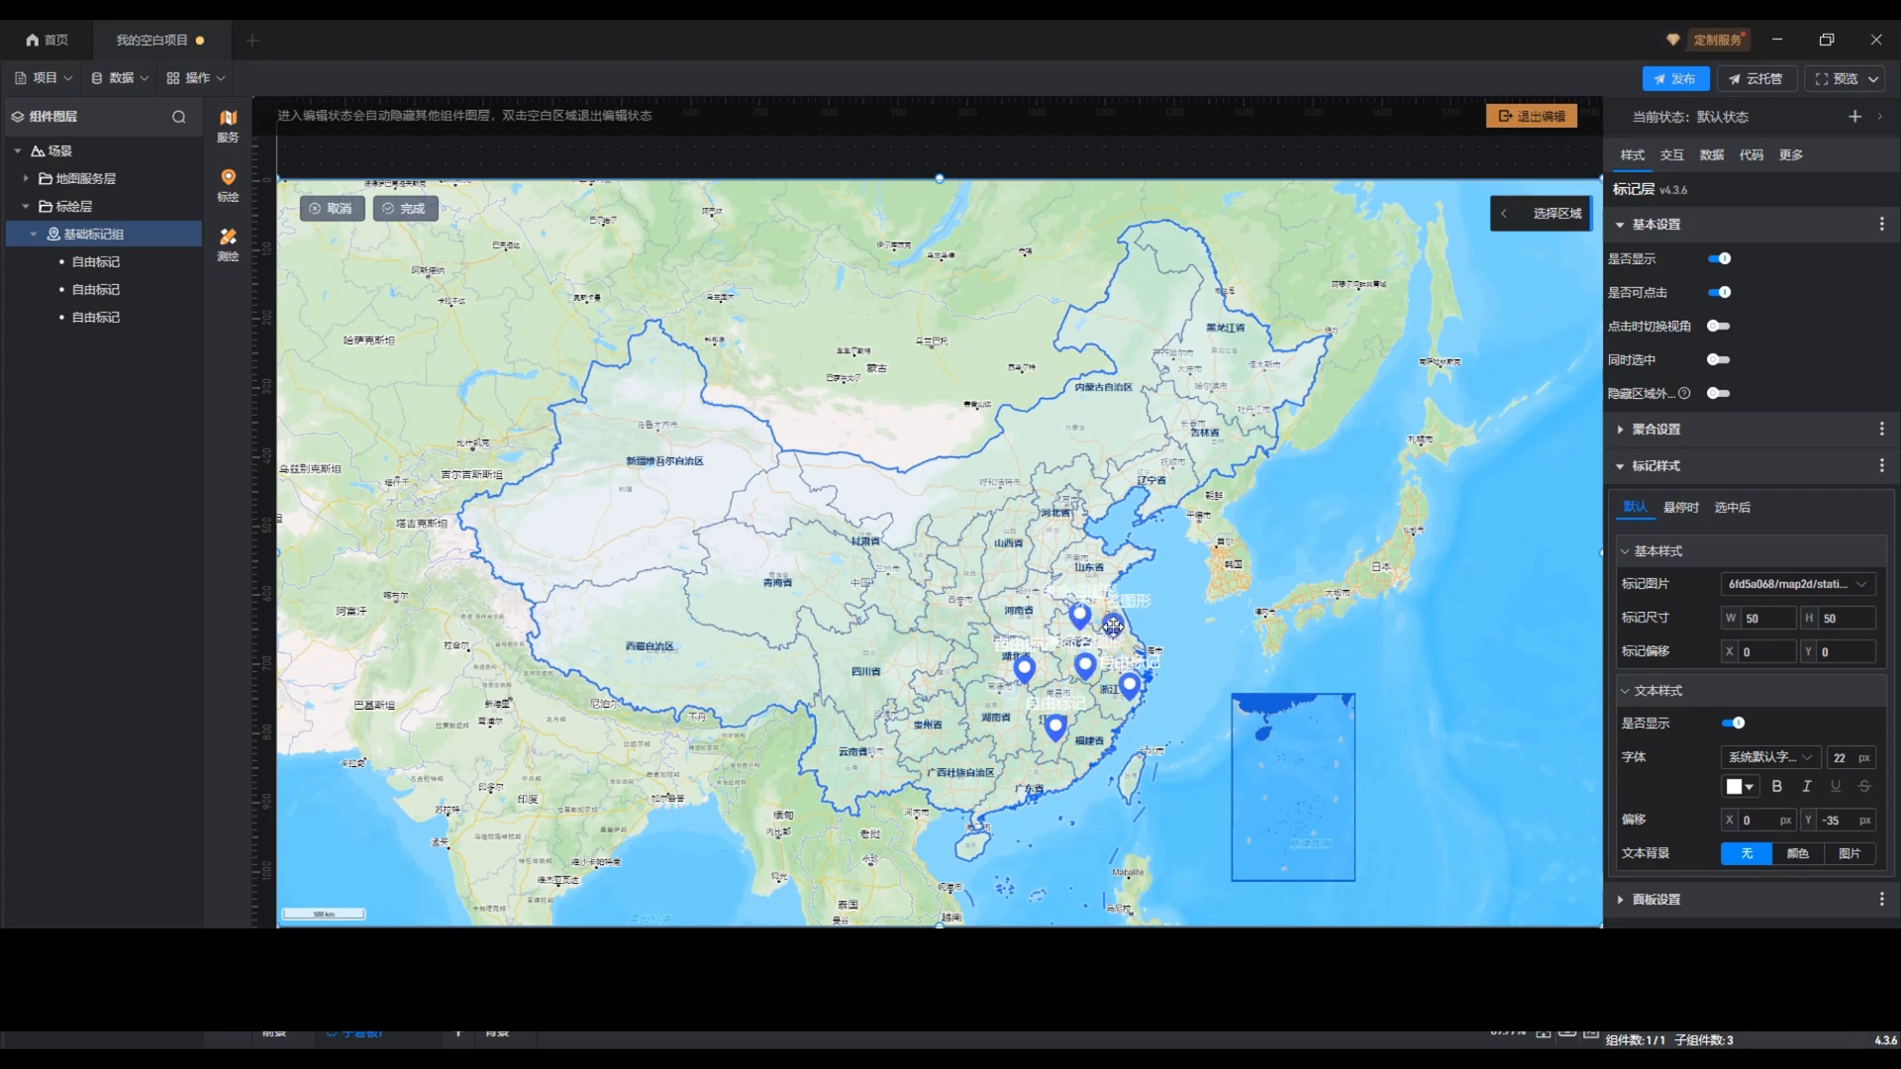
{"action": "left_click", "coordinate": [341, 210]}
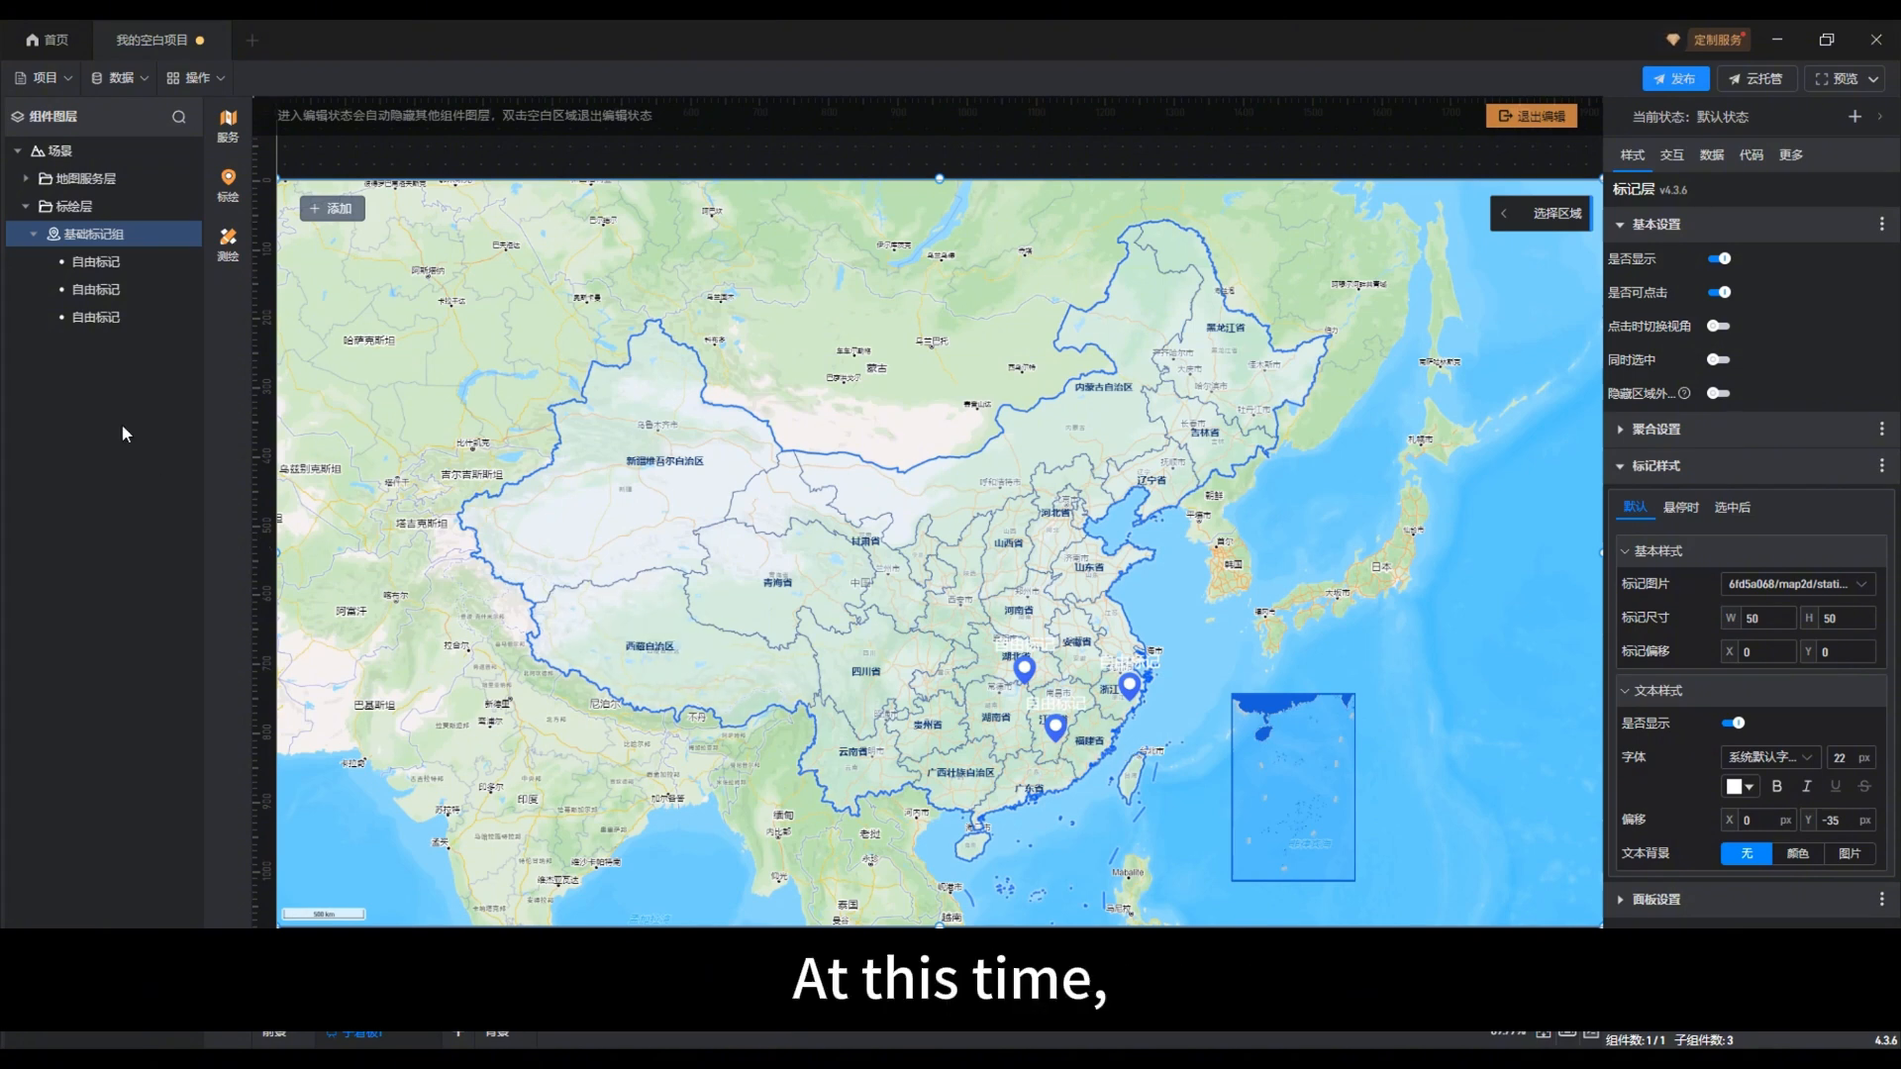
Step: Copy the data of all three 自由标记 free markers and paste it at cell A1 of 示例数据.xlsx in WPS Office
{"action": "left_click", "coordinate": [94, 265]}
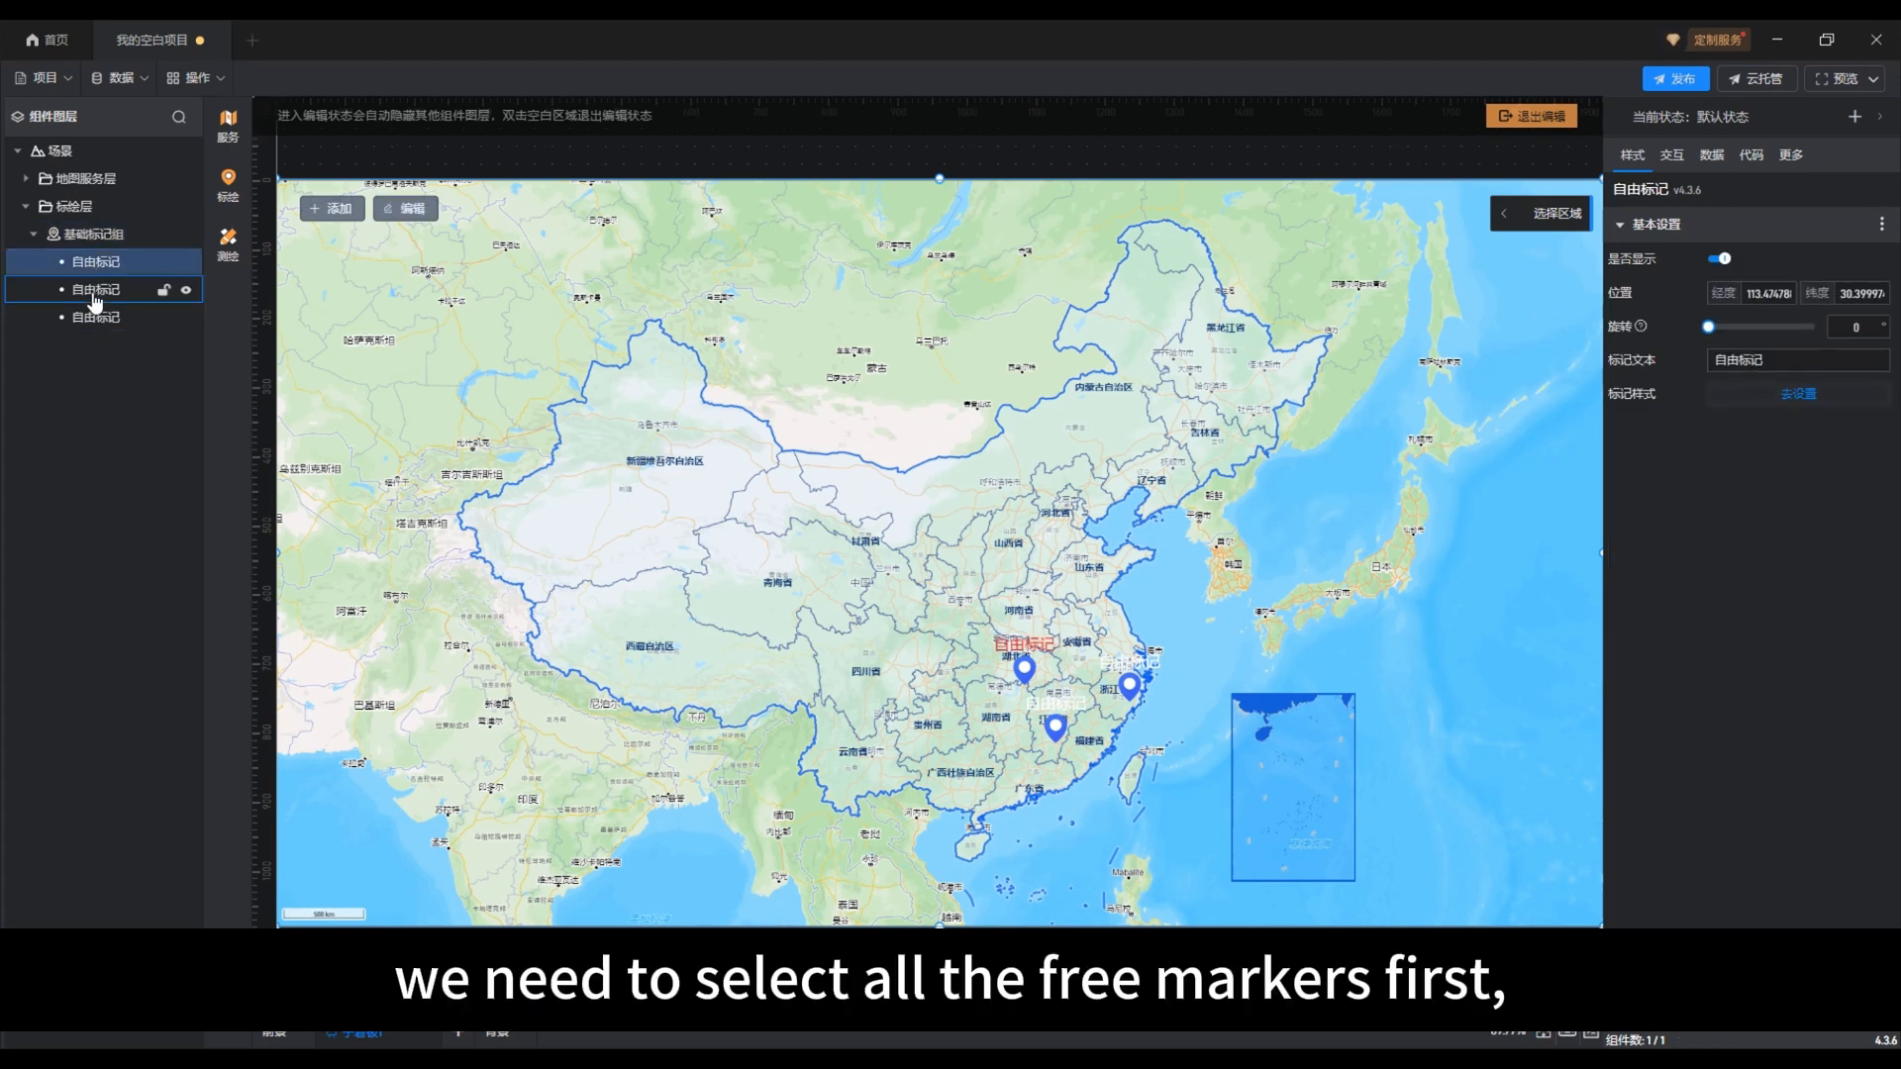
{"action": "left_click", "coordinate": [95, 291], "text": "ctrl"}
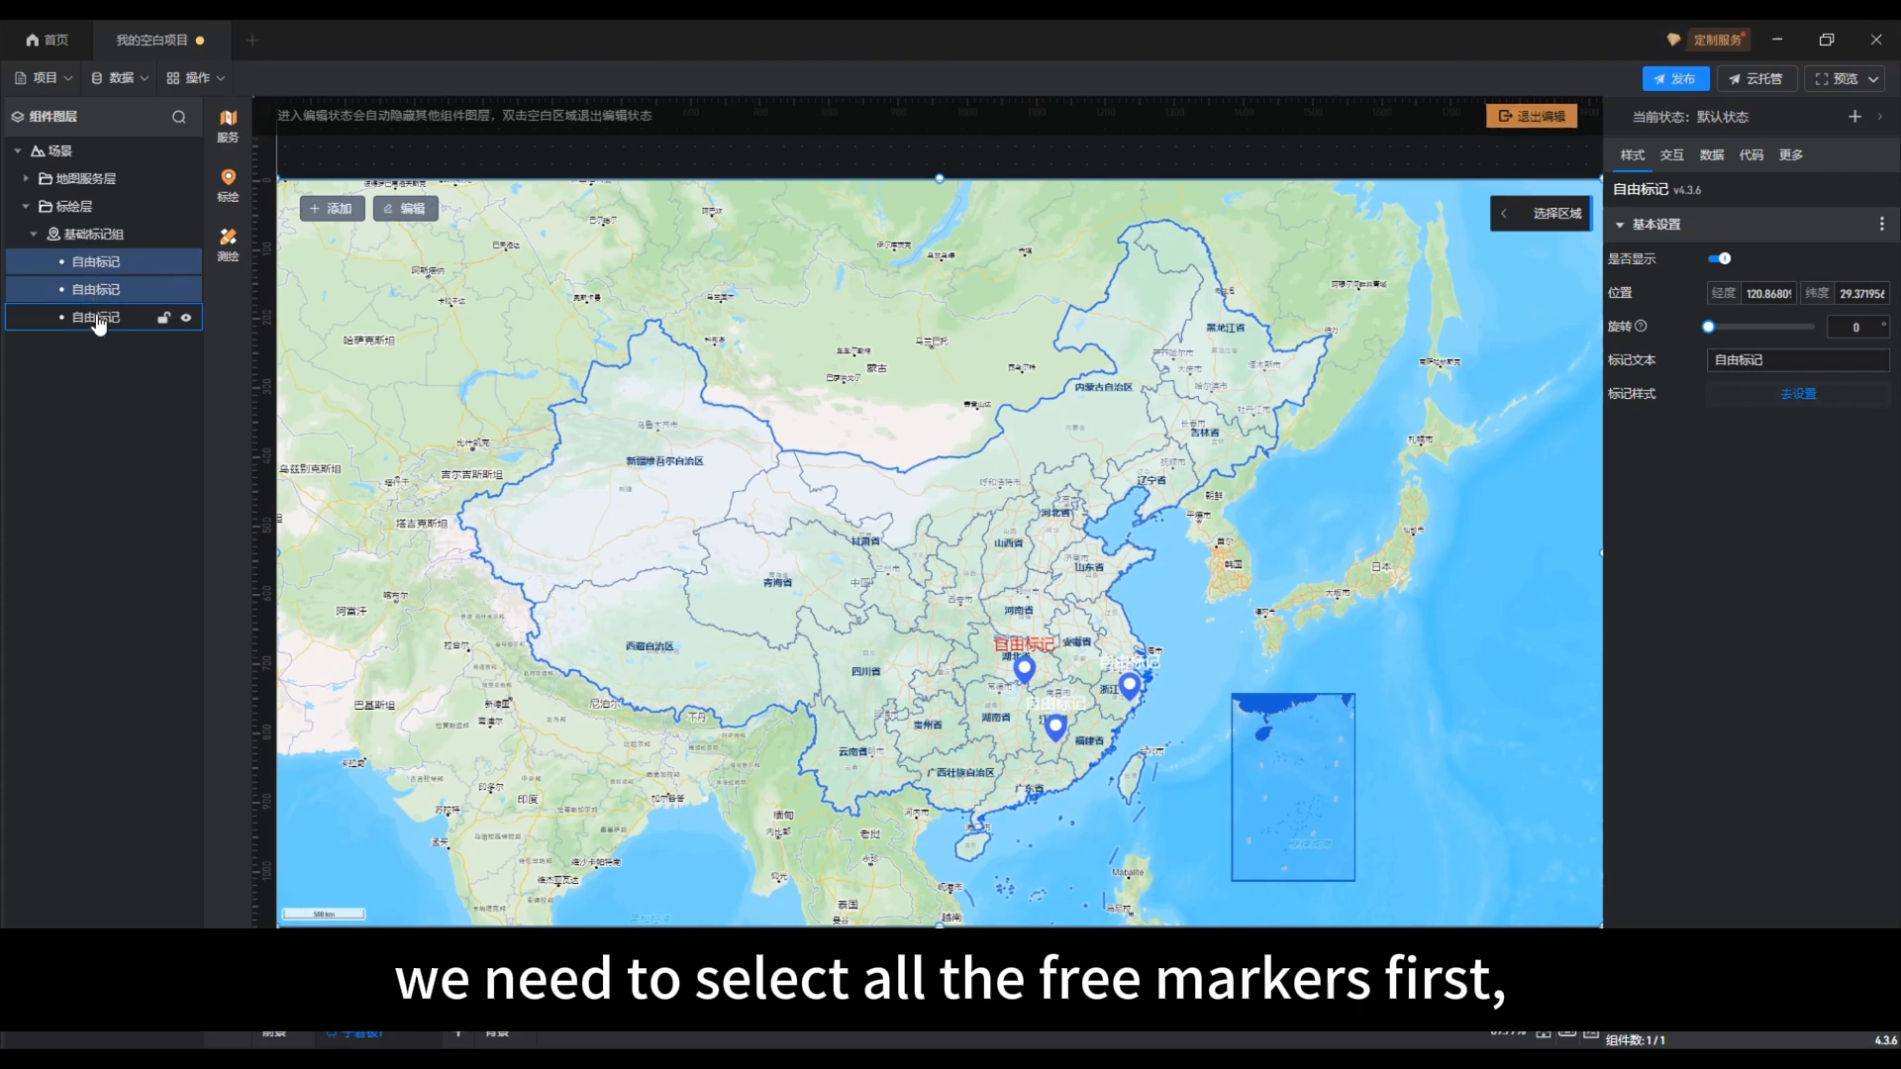
{"action": "left_click", "coordinate": [97, 319], "text": "ctrl"}
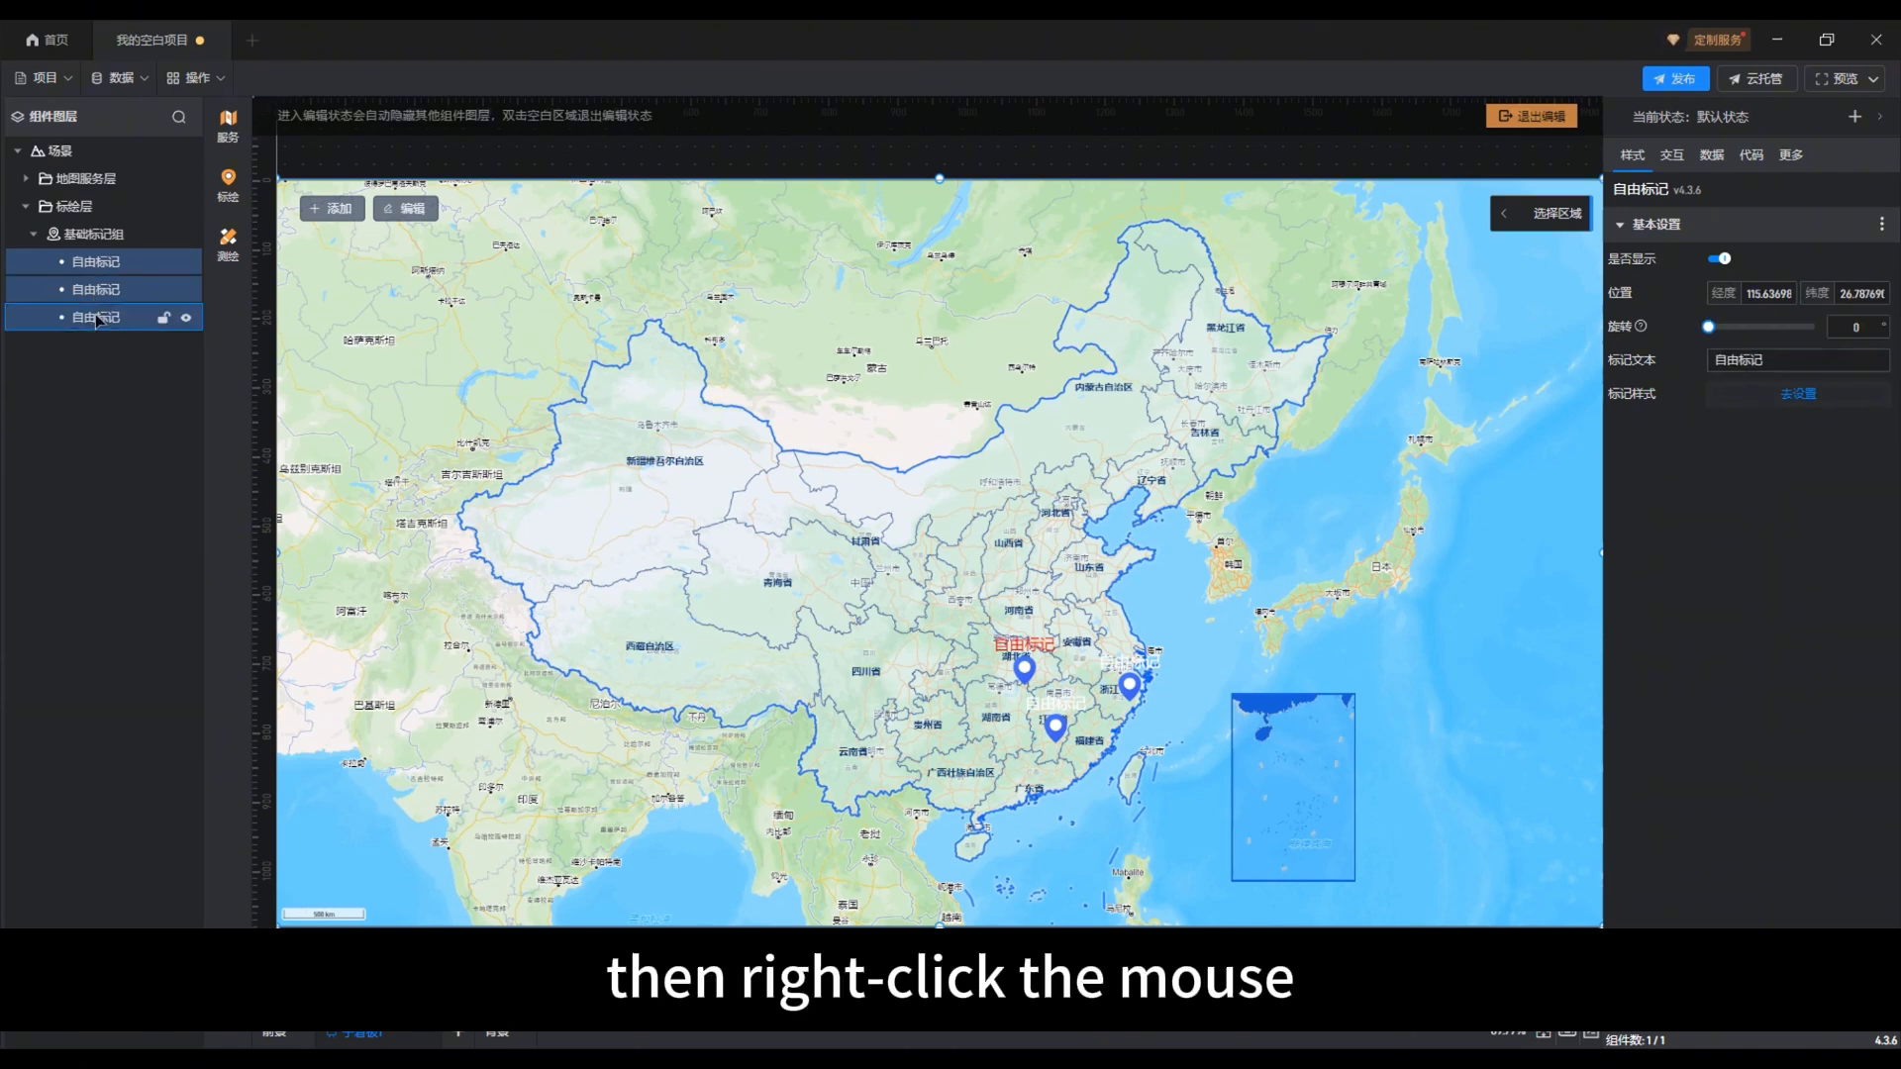
{"action": "right_click", "coordinate": [99, 319]}
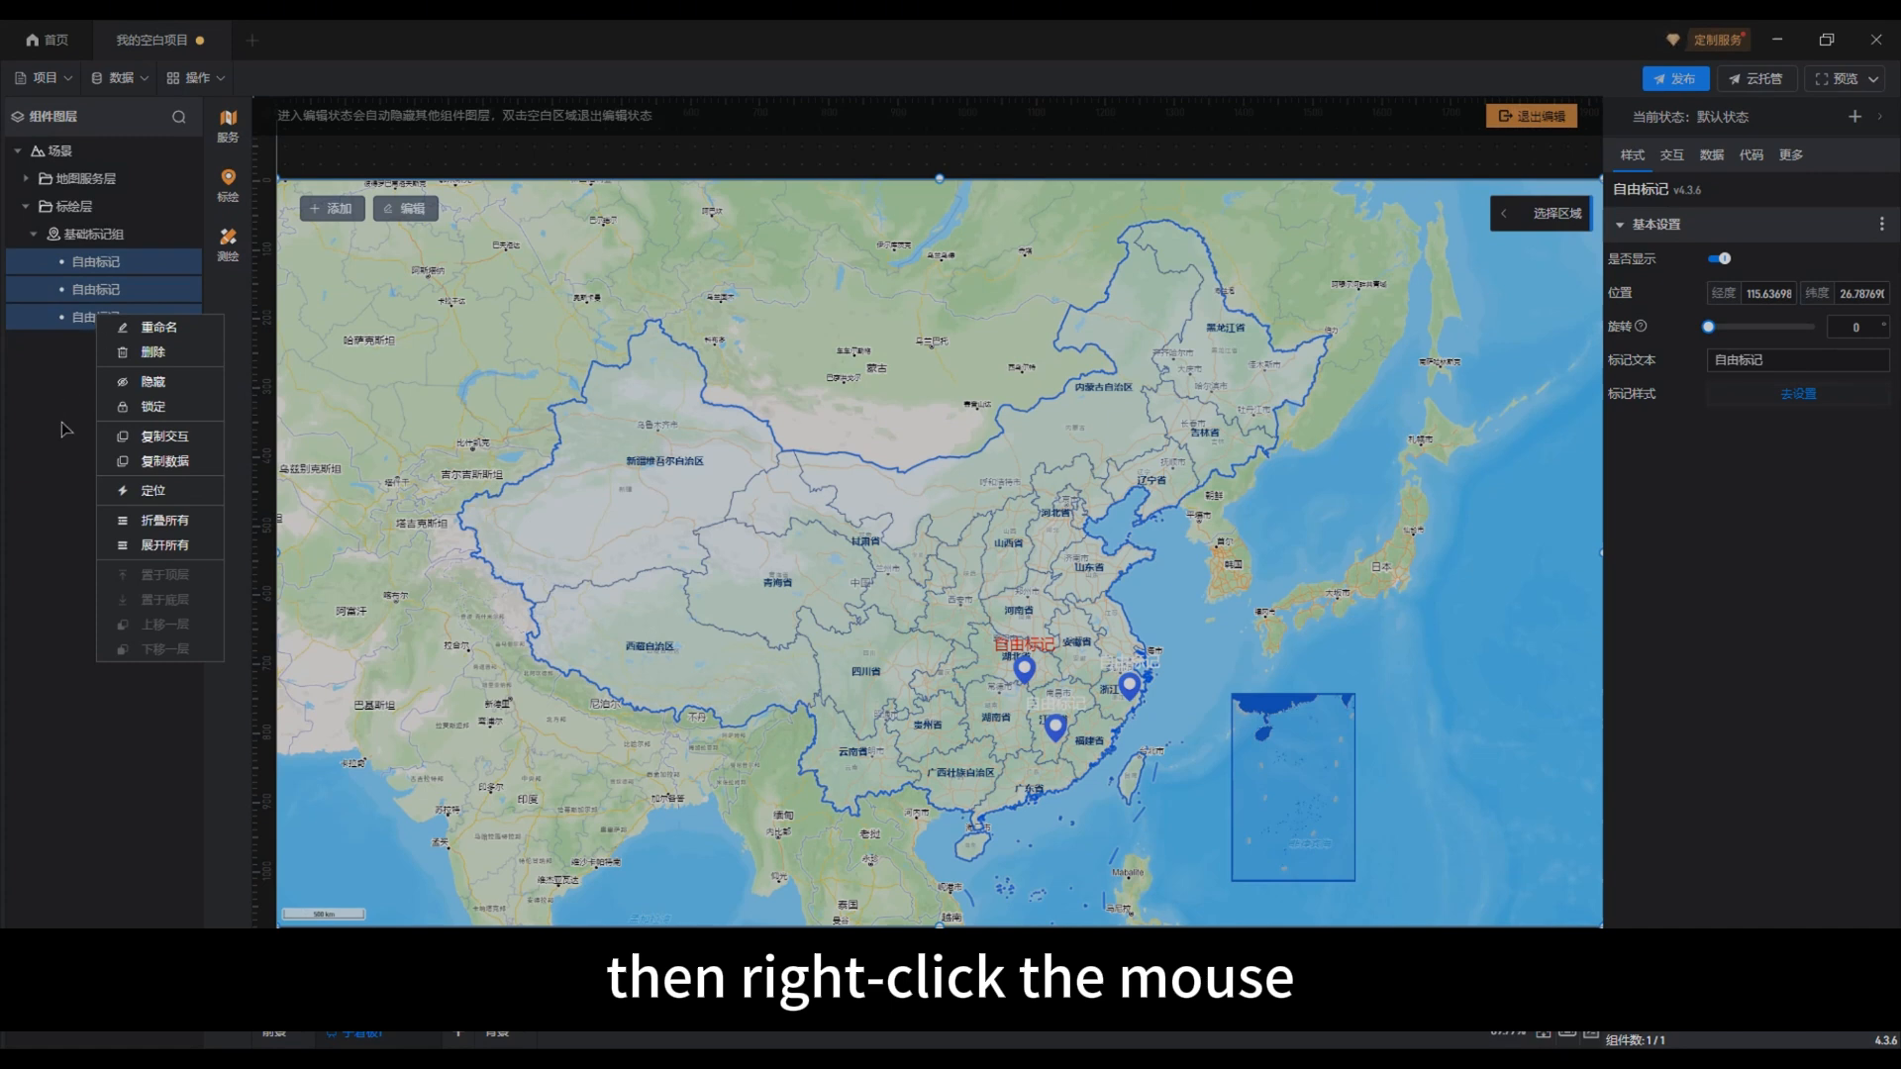
{"action": "left_click", "coordinate": [163, 462]}
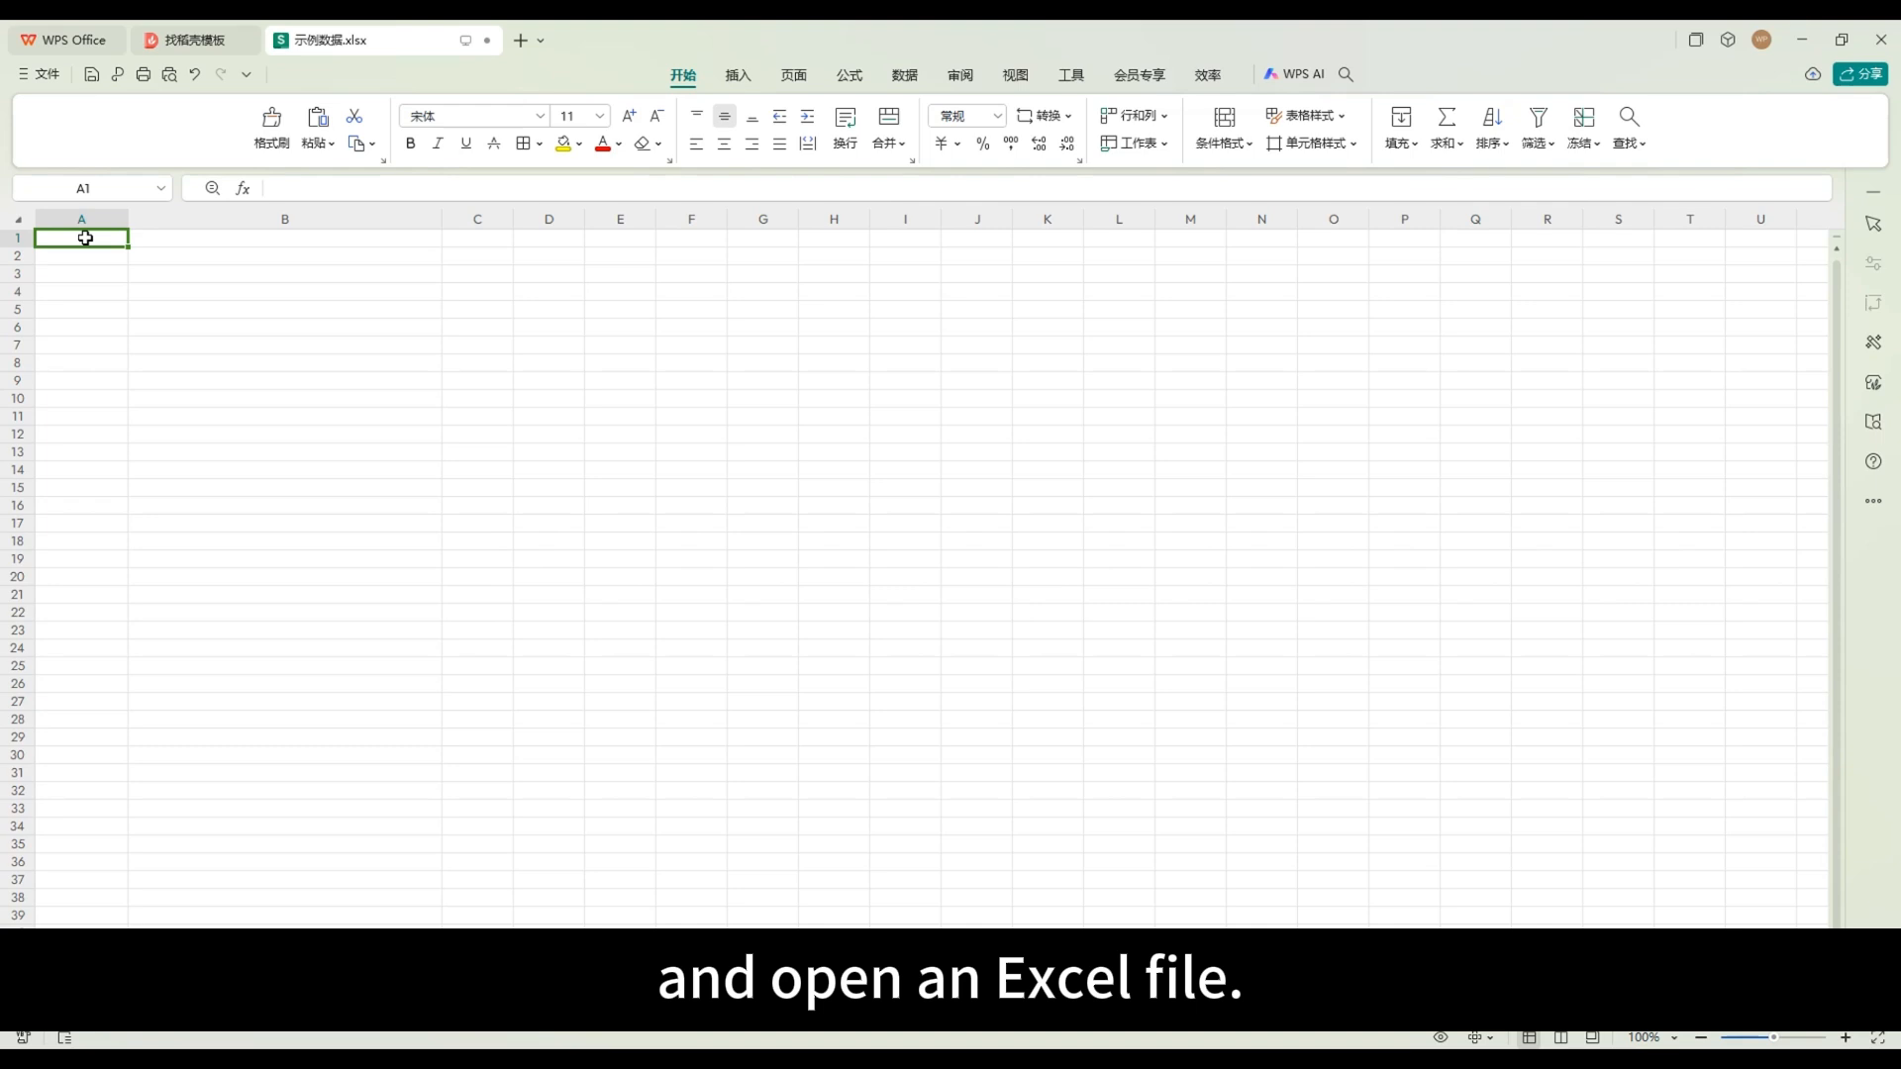
{"action": "type", "text": "名称\t位置\t旋转角度 自由标记\t113.47478803282584,30.399974828669116\t0 自由标记\t120.86809693457933,29.371956729202836\t0 自由标记\t115.6369821456028,26.78769098212021\t0"}
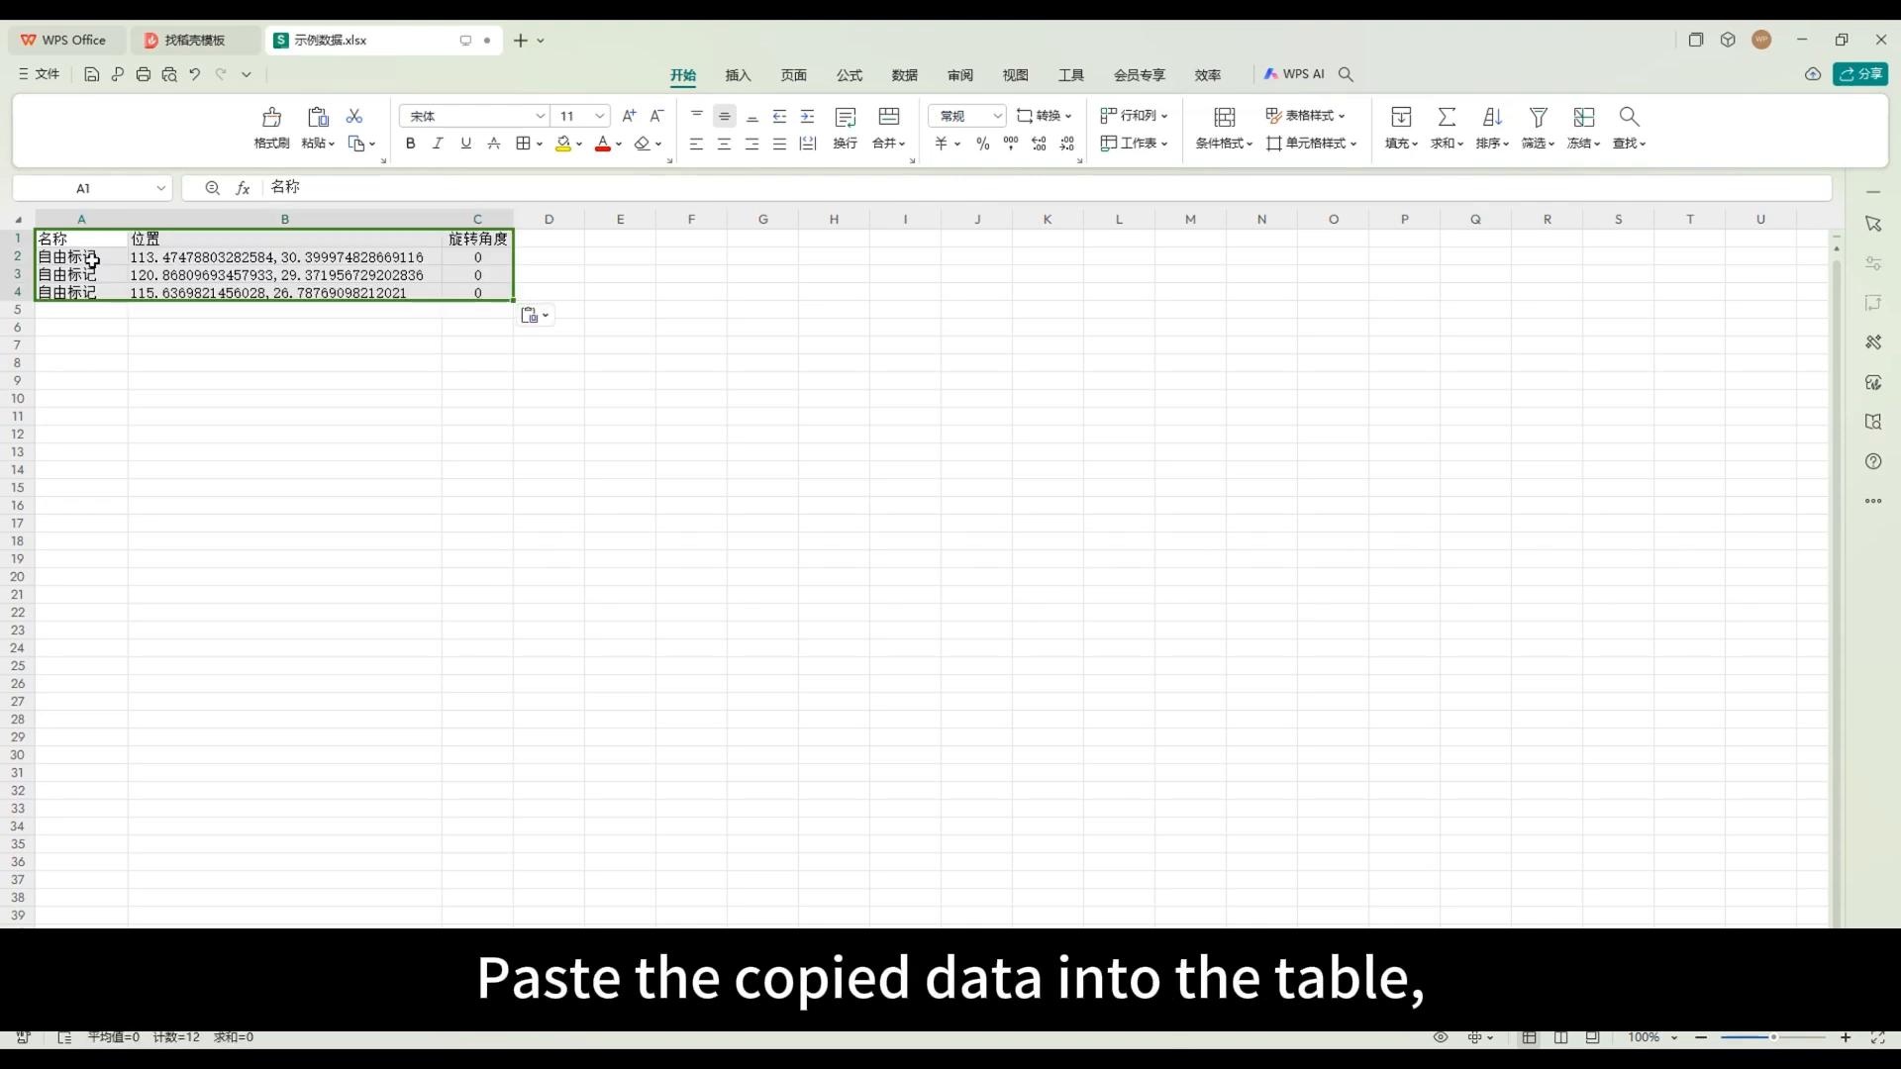
Step: Rename the first marker in cell A2 as 数据标记1
{"action": "left_click", "coordinate": [95, 260]}
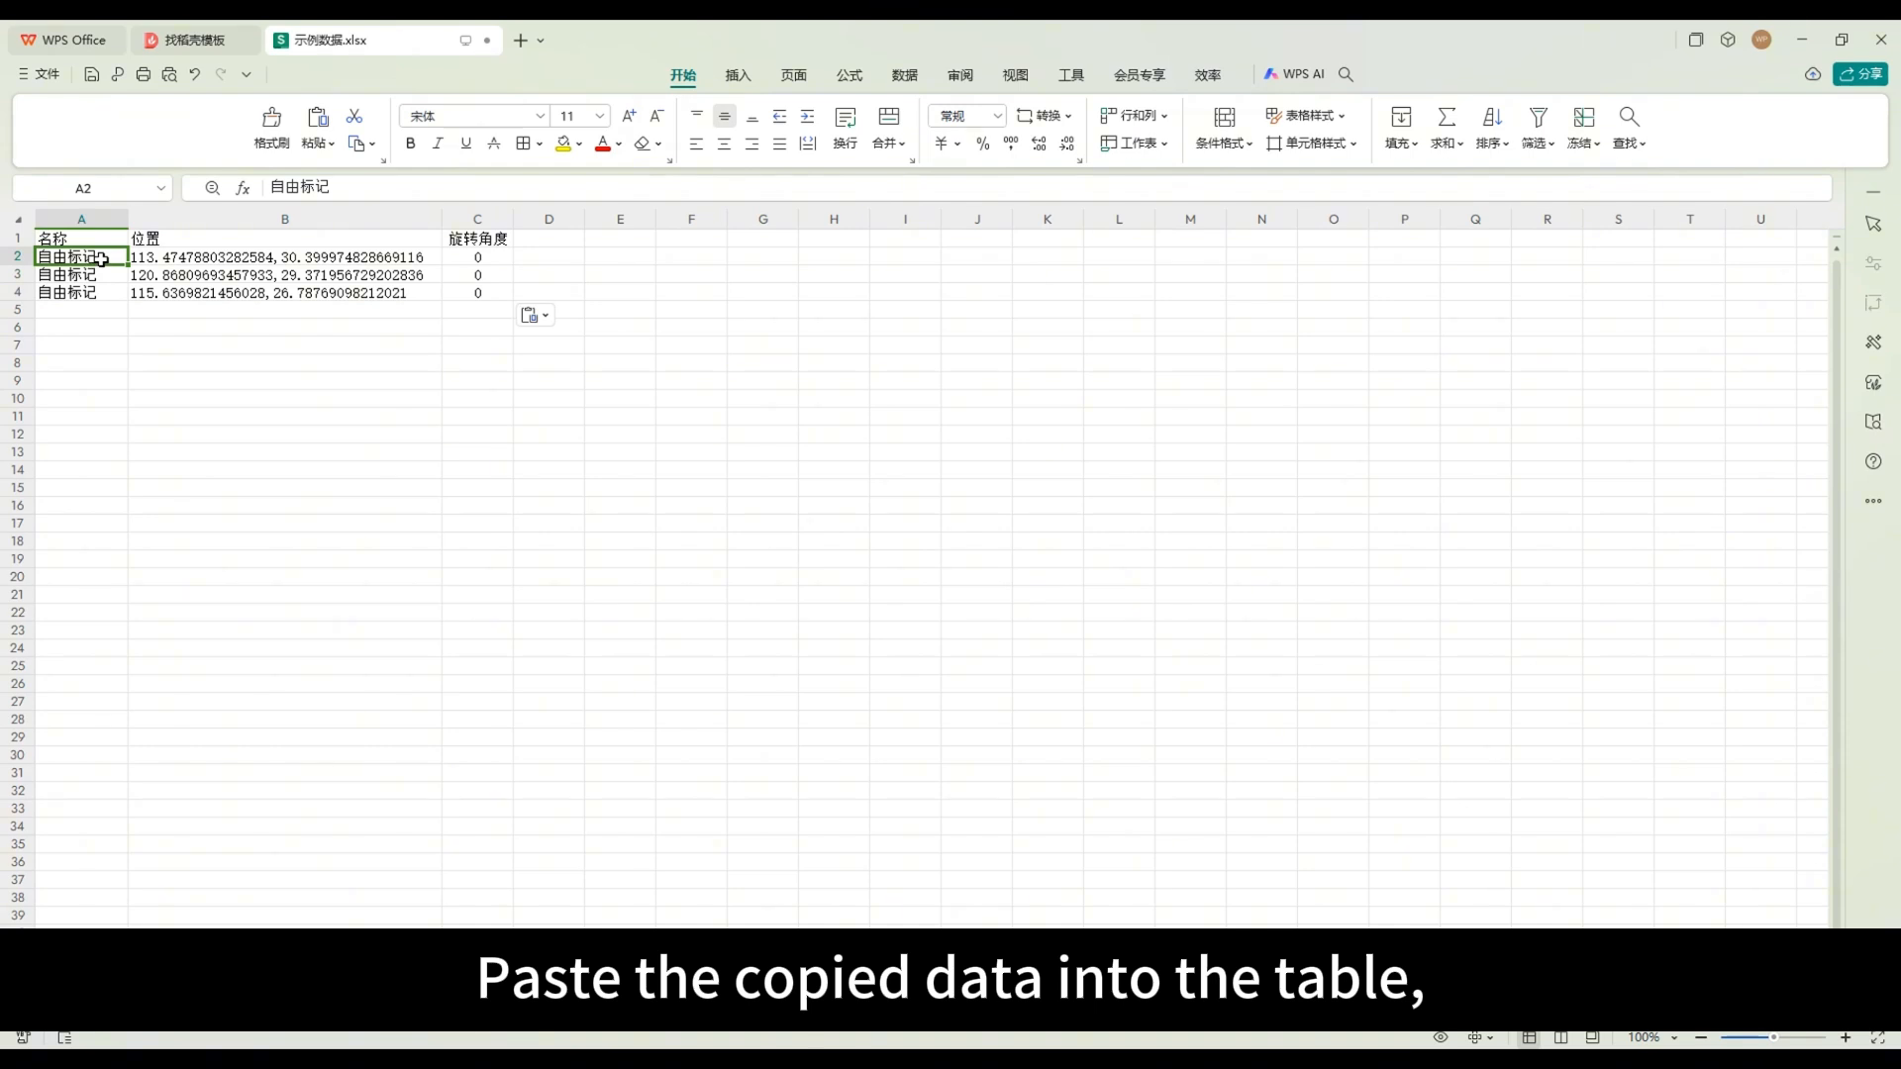
{"action": "double_click", "coordinate": [72, 258]}
{"action": "left_click_drag", "start_coordinate": [69, 257], "coordinate": [39, 257]}
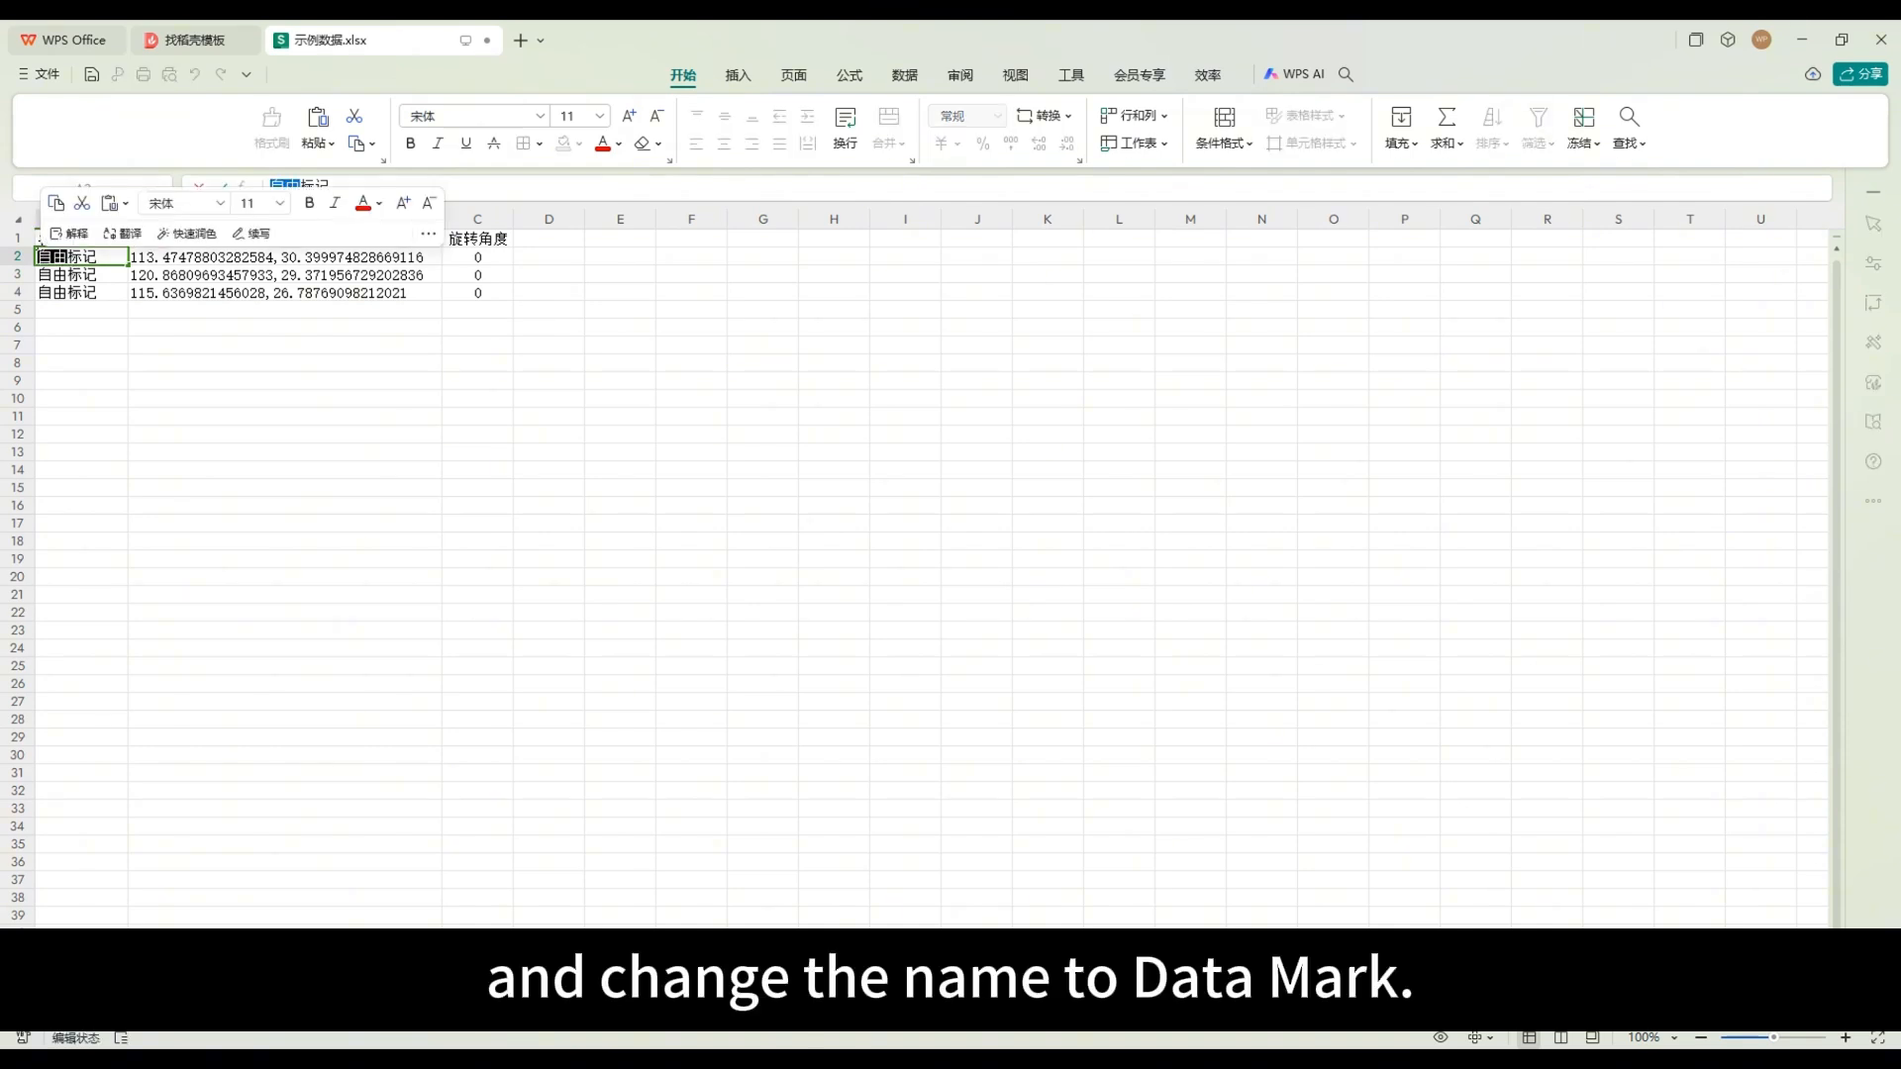
{"action": "type", "text": "数据标记1"}
{"action": "left_click", "coordinate": [103, 274]}
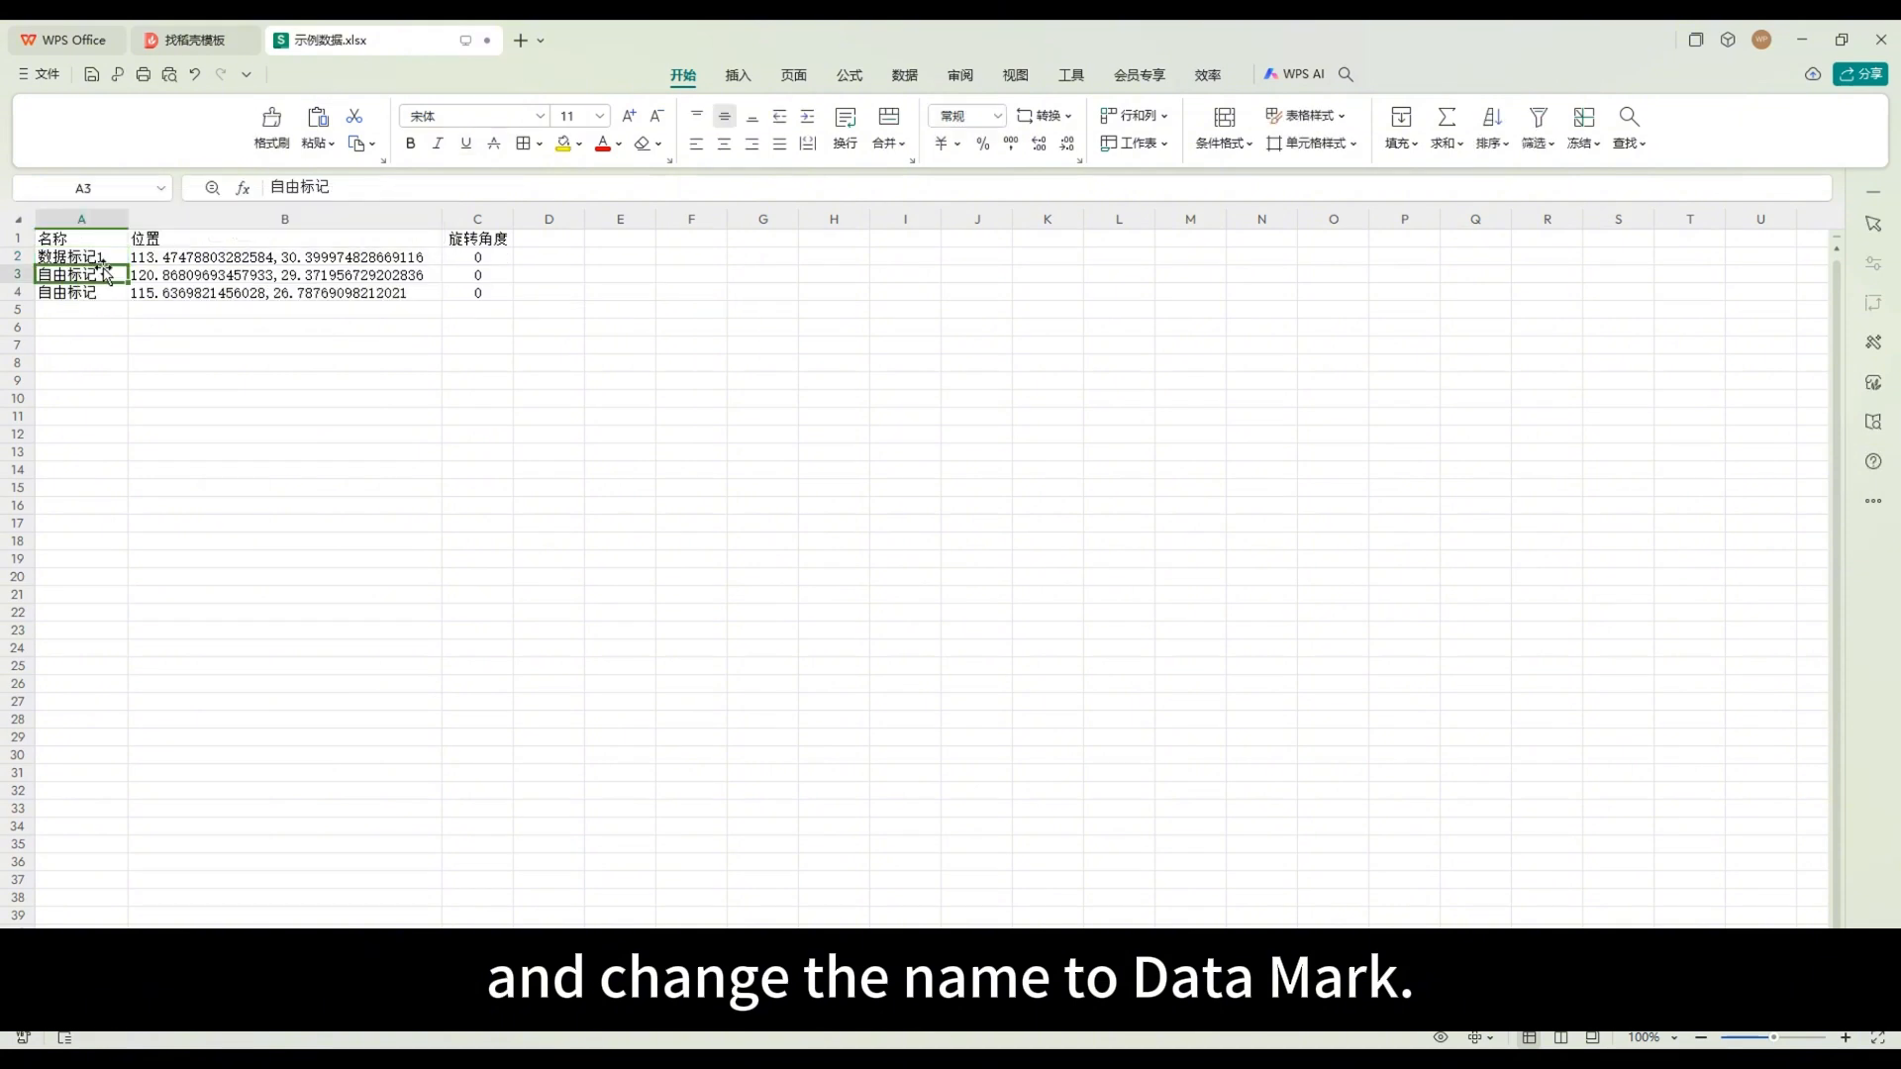
Step: Copy the name in cell A2 into cell A3 and change it to 数据标记2
{"action": "left_click", "coordinate": [105, 259]}
{"action": "key", "text": "ctrl+c"}
{"action": "left_click", "coordinate": [103, 274]}
{"action": "key", "text": "ctrl+v"}
{"action": "double_click", "coordinate": [112, 274]}
{"action": "key", "text": "BackSpace"}
{"action": "type", "text": "2"}
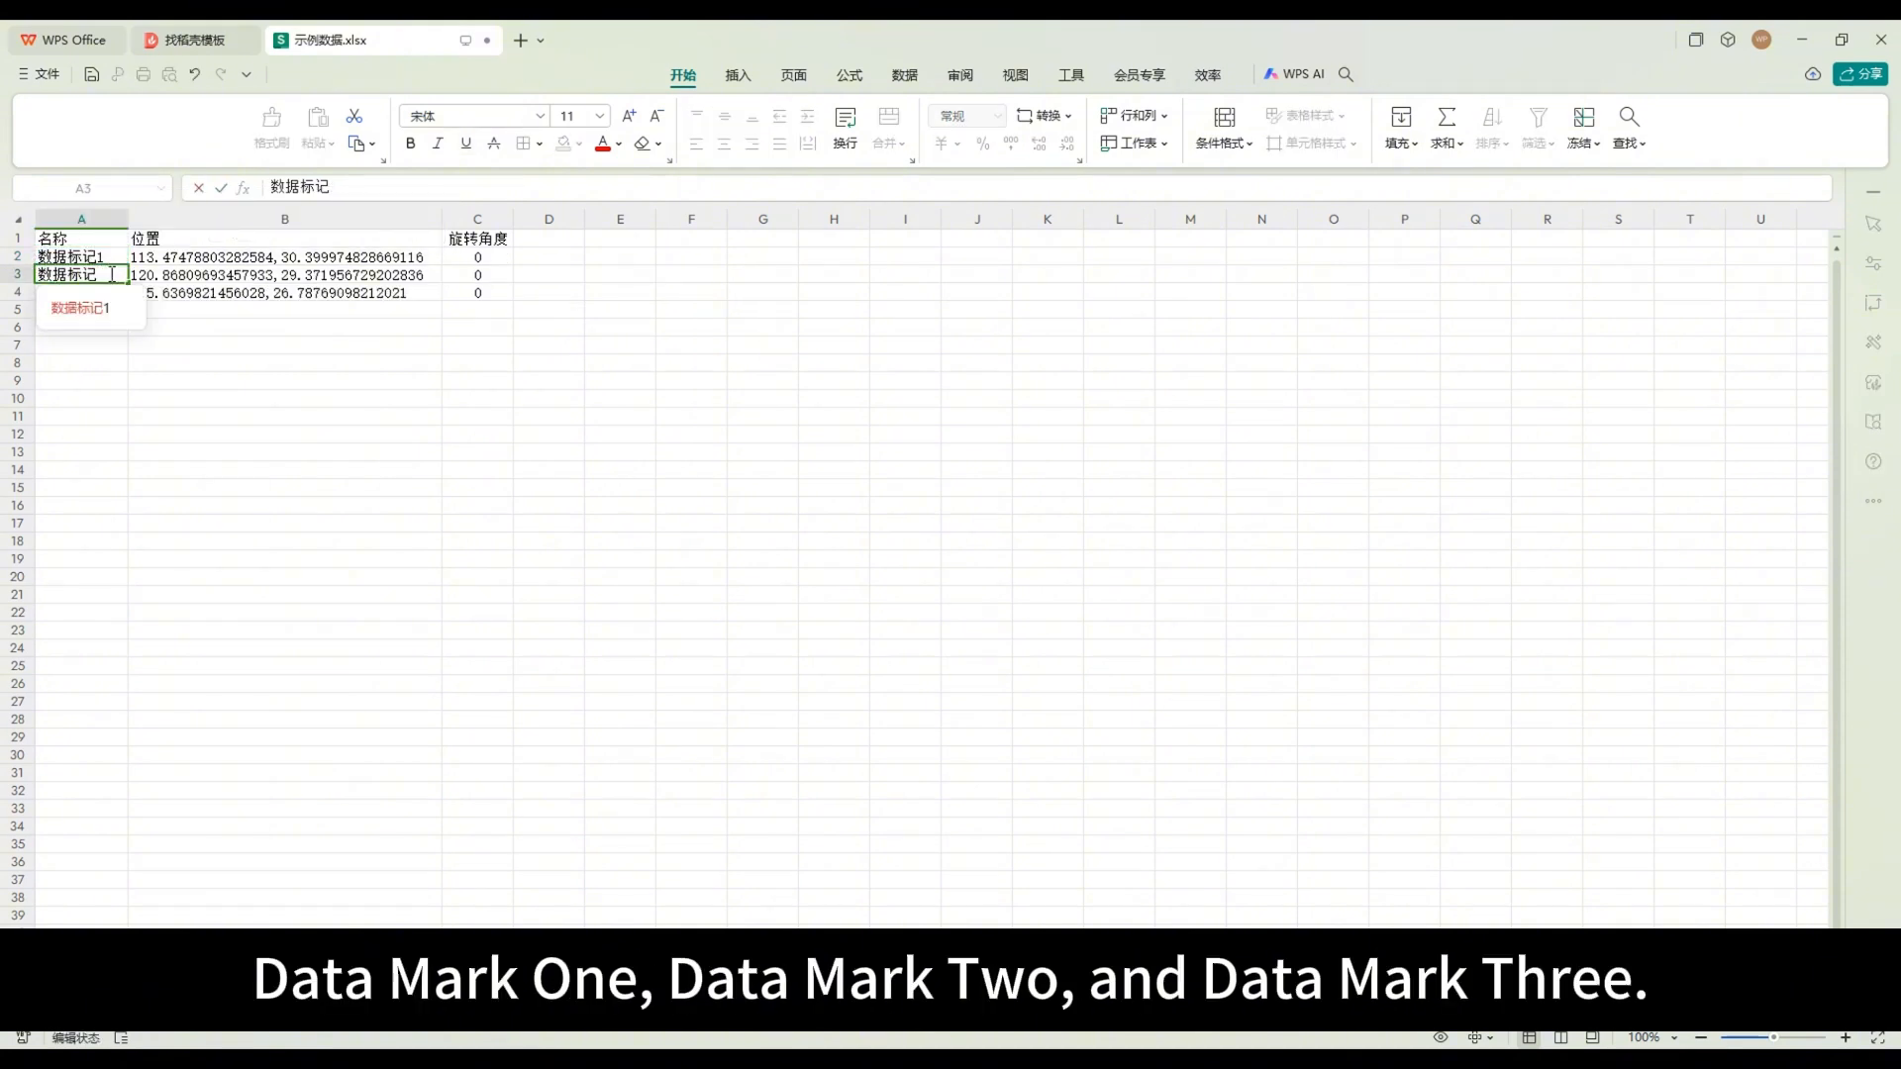
Step: Replace the name in cell A4 with a copy of the name in A3 and change it to 数据标记3
{"action": "left_click", "coordinate": [106, 291]}
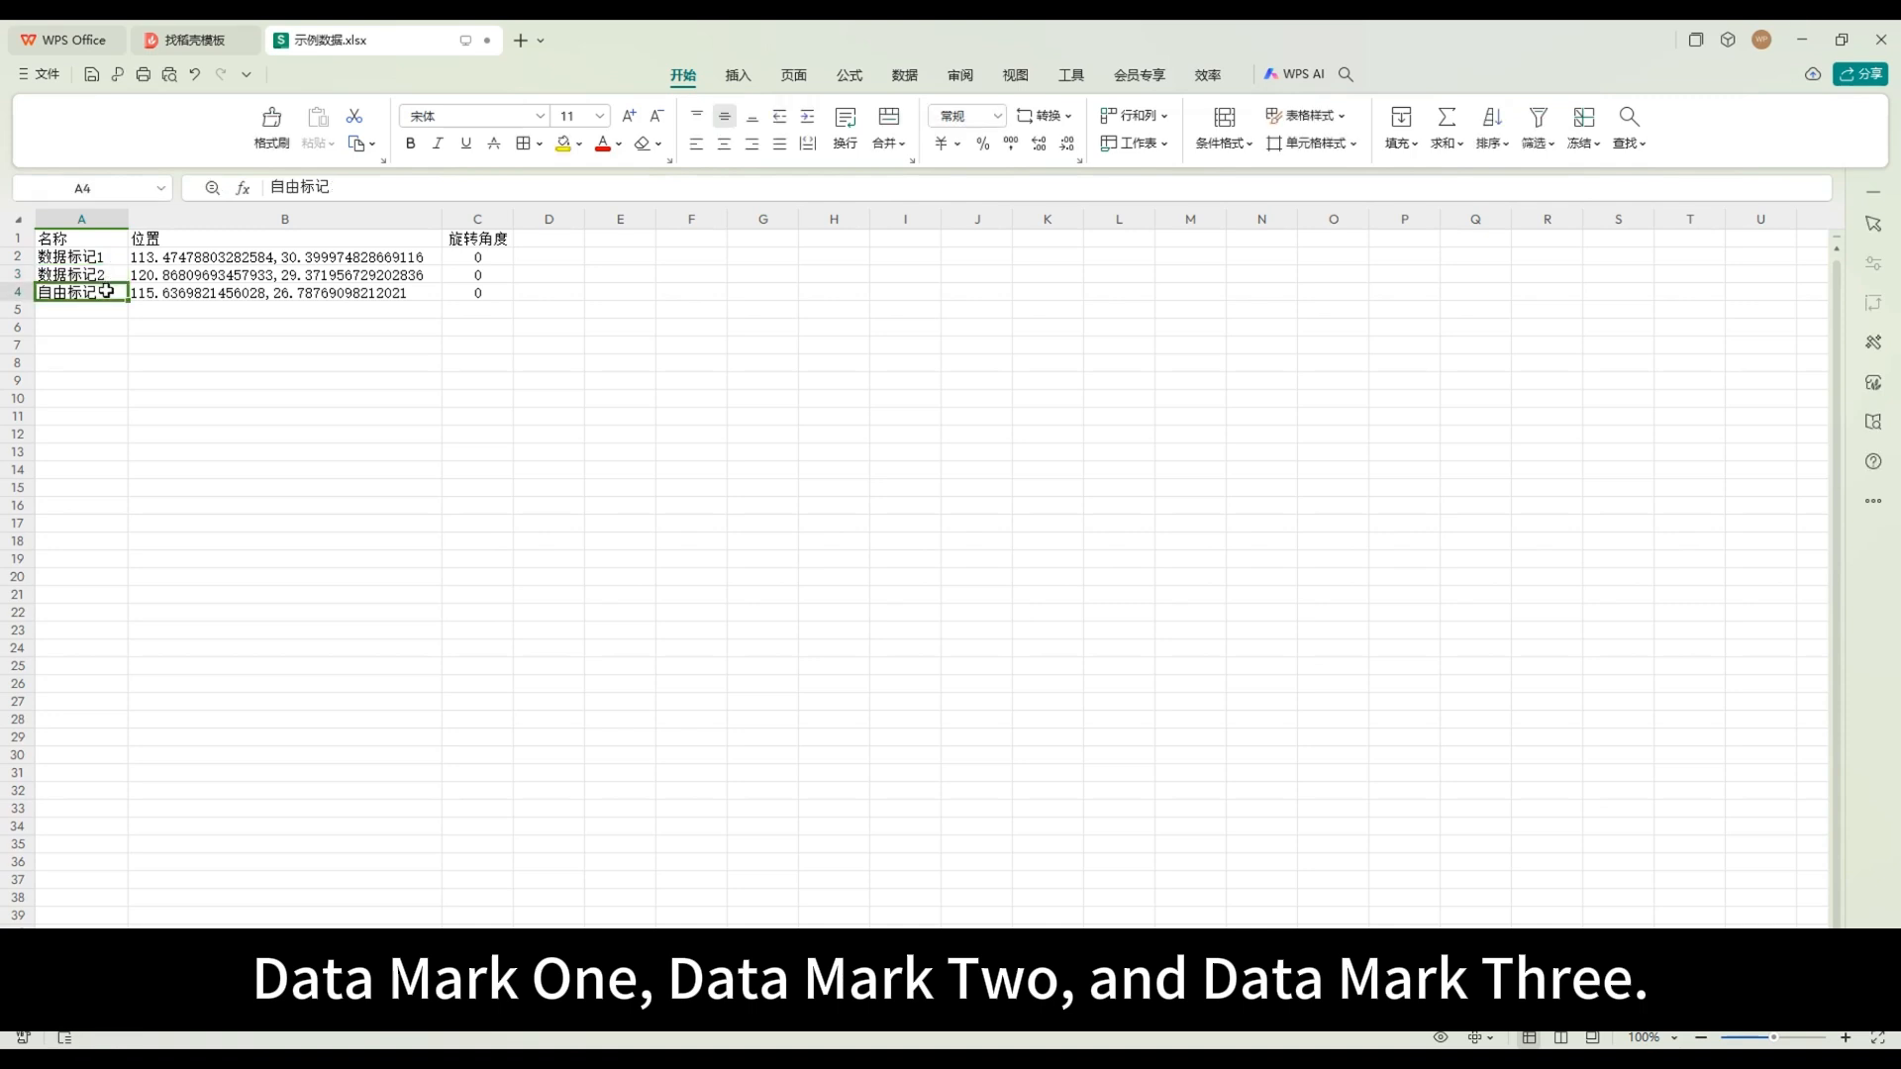
{"action": "double_click", "coordinate": [106, 292]}
{"action": "key", "text": "BackSpace"}
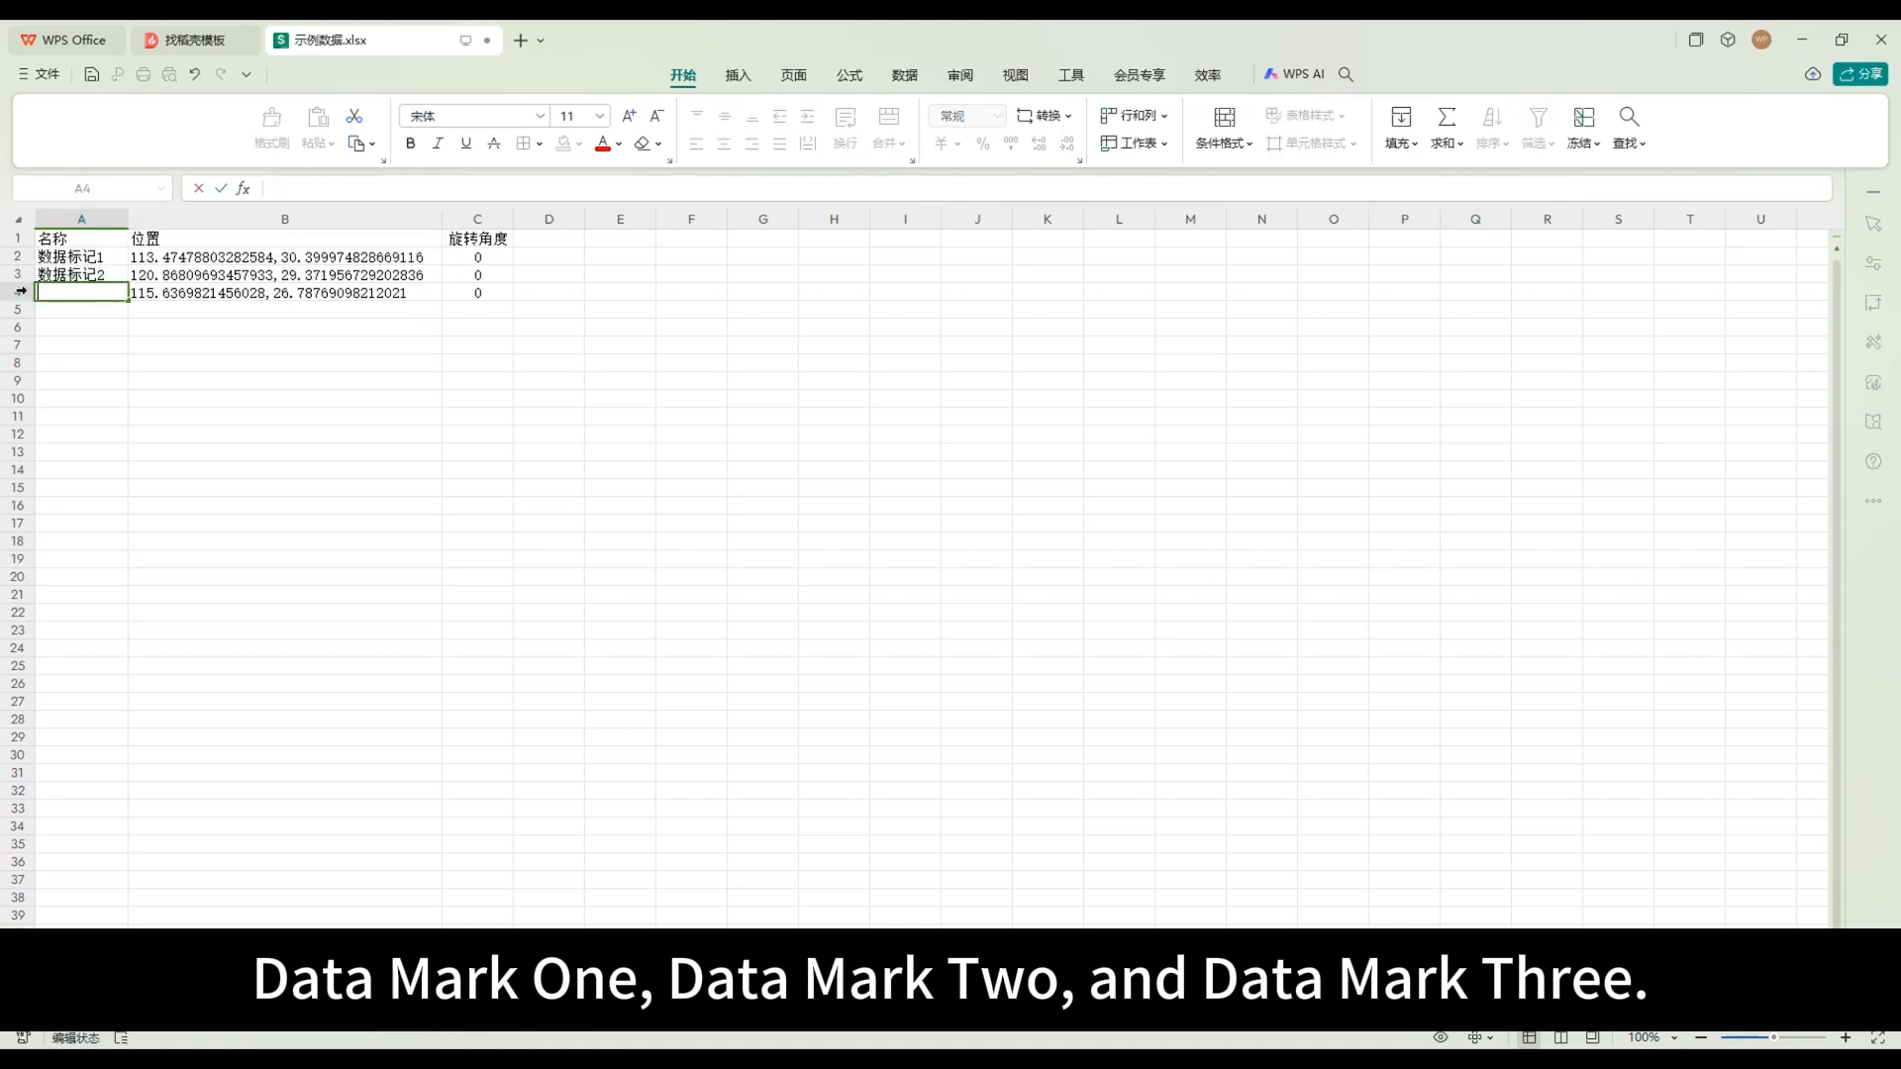
{"action": "left_click", "coordinate": [73, 276]}
{"action": "key", "text": "ctrl+c"}
{"action": "left_click", "coordinate": [99, 292]}
{"action": "key", "text": "ctrl+v"}
{"action": "double_click", "coordinate": [117, 292]}
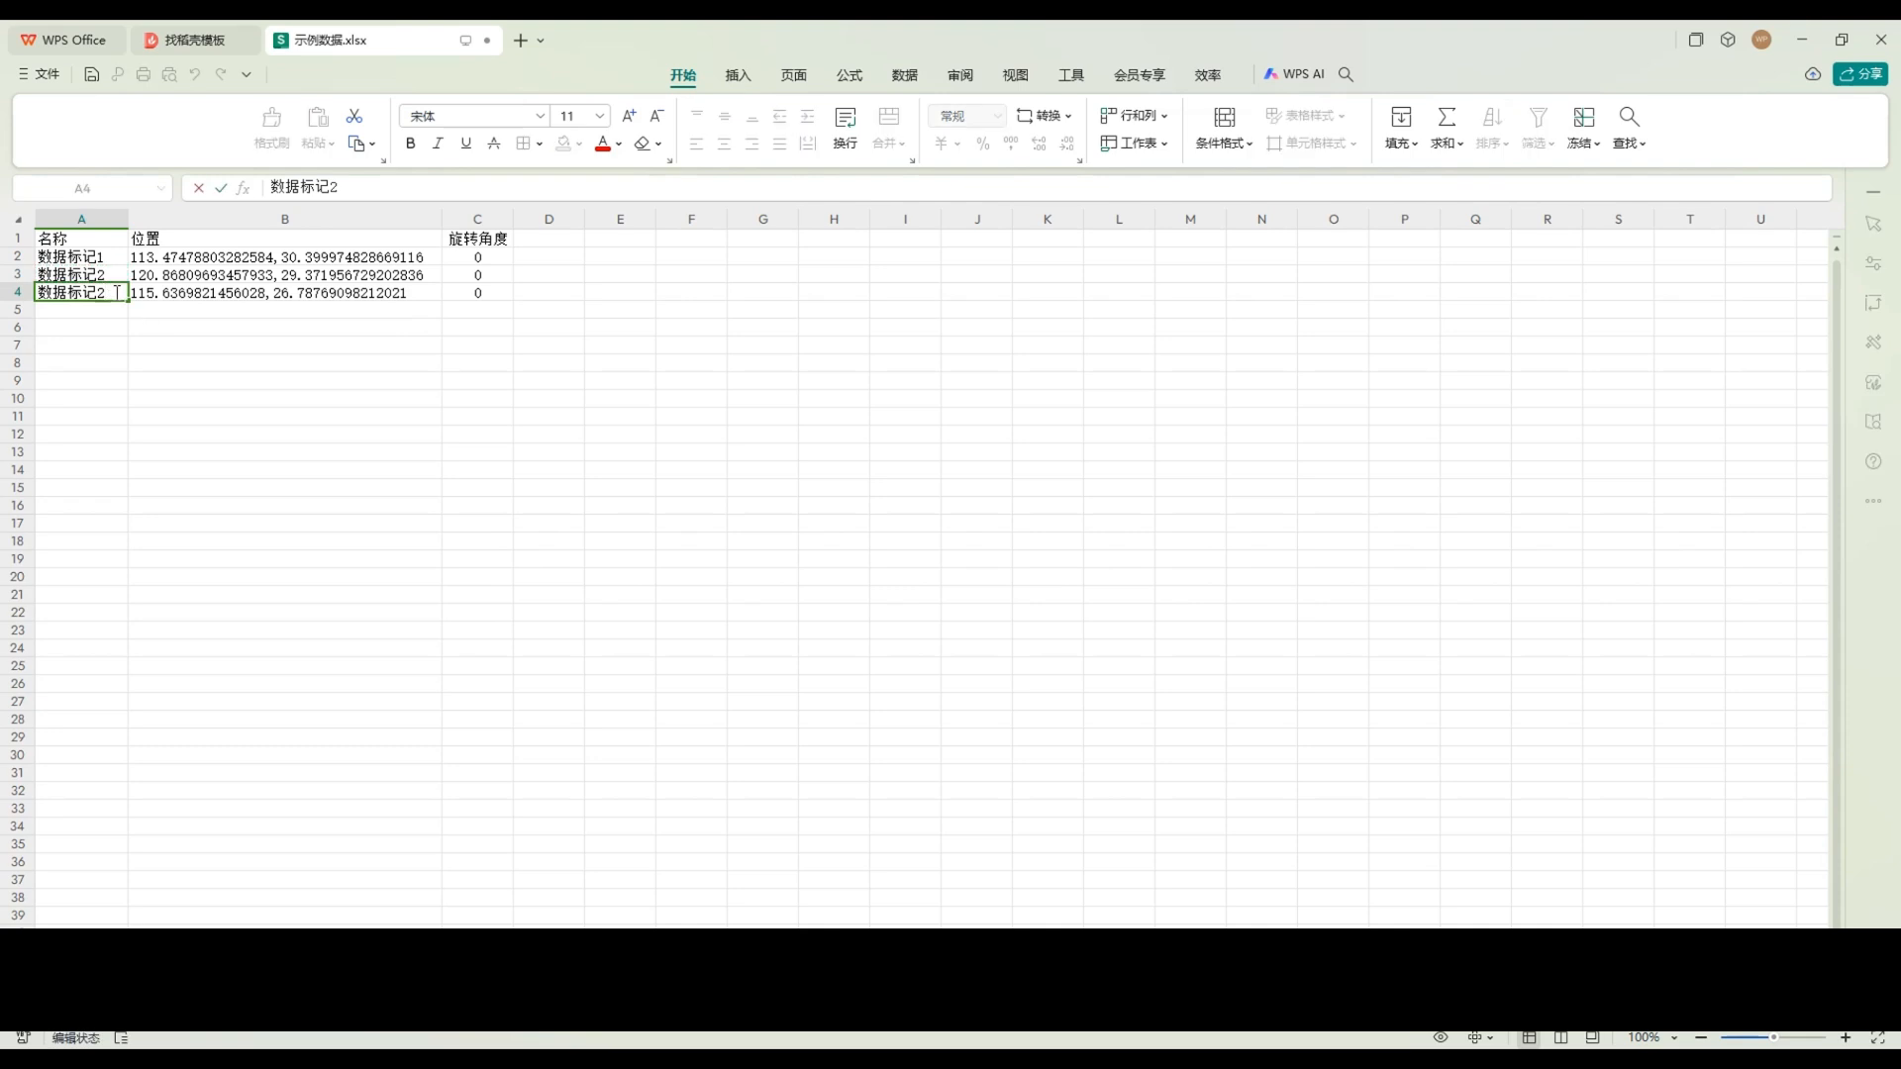
{"action": "key", "text": "BackSpace"}
{"action": "type", "text": "3"}
{"action": "left_click", "coordinate": [94, 311]}
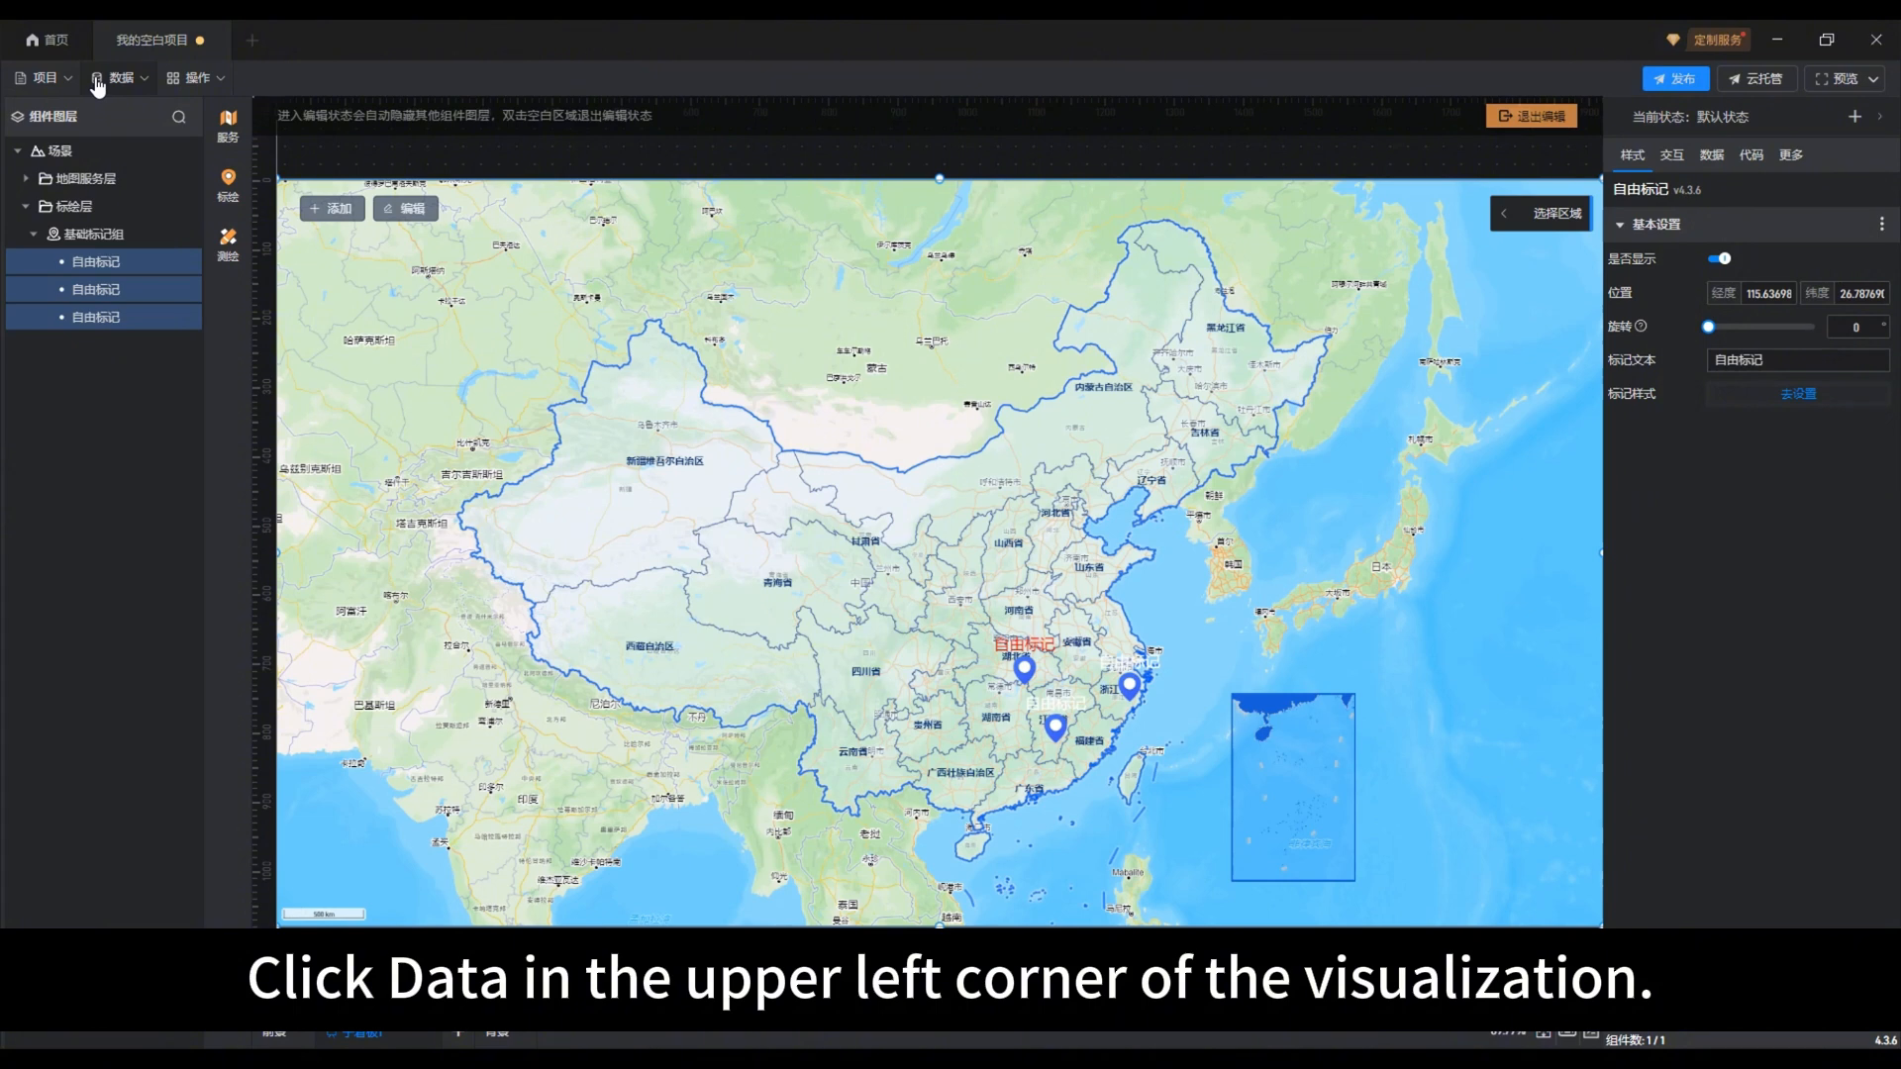
Step: Switch to the map project 我的空白项目 and add the desktop file 示例数据.xlsx as a new Excel data source
{"action": "left_click", "coordinate": [119, 79]}
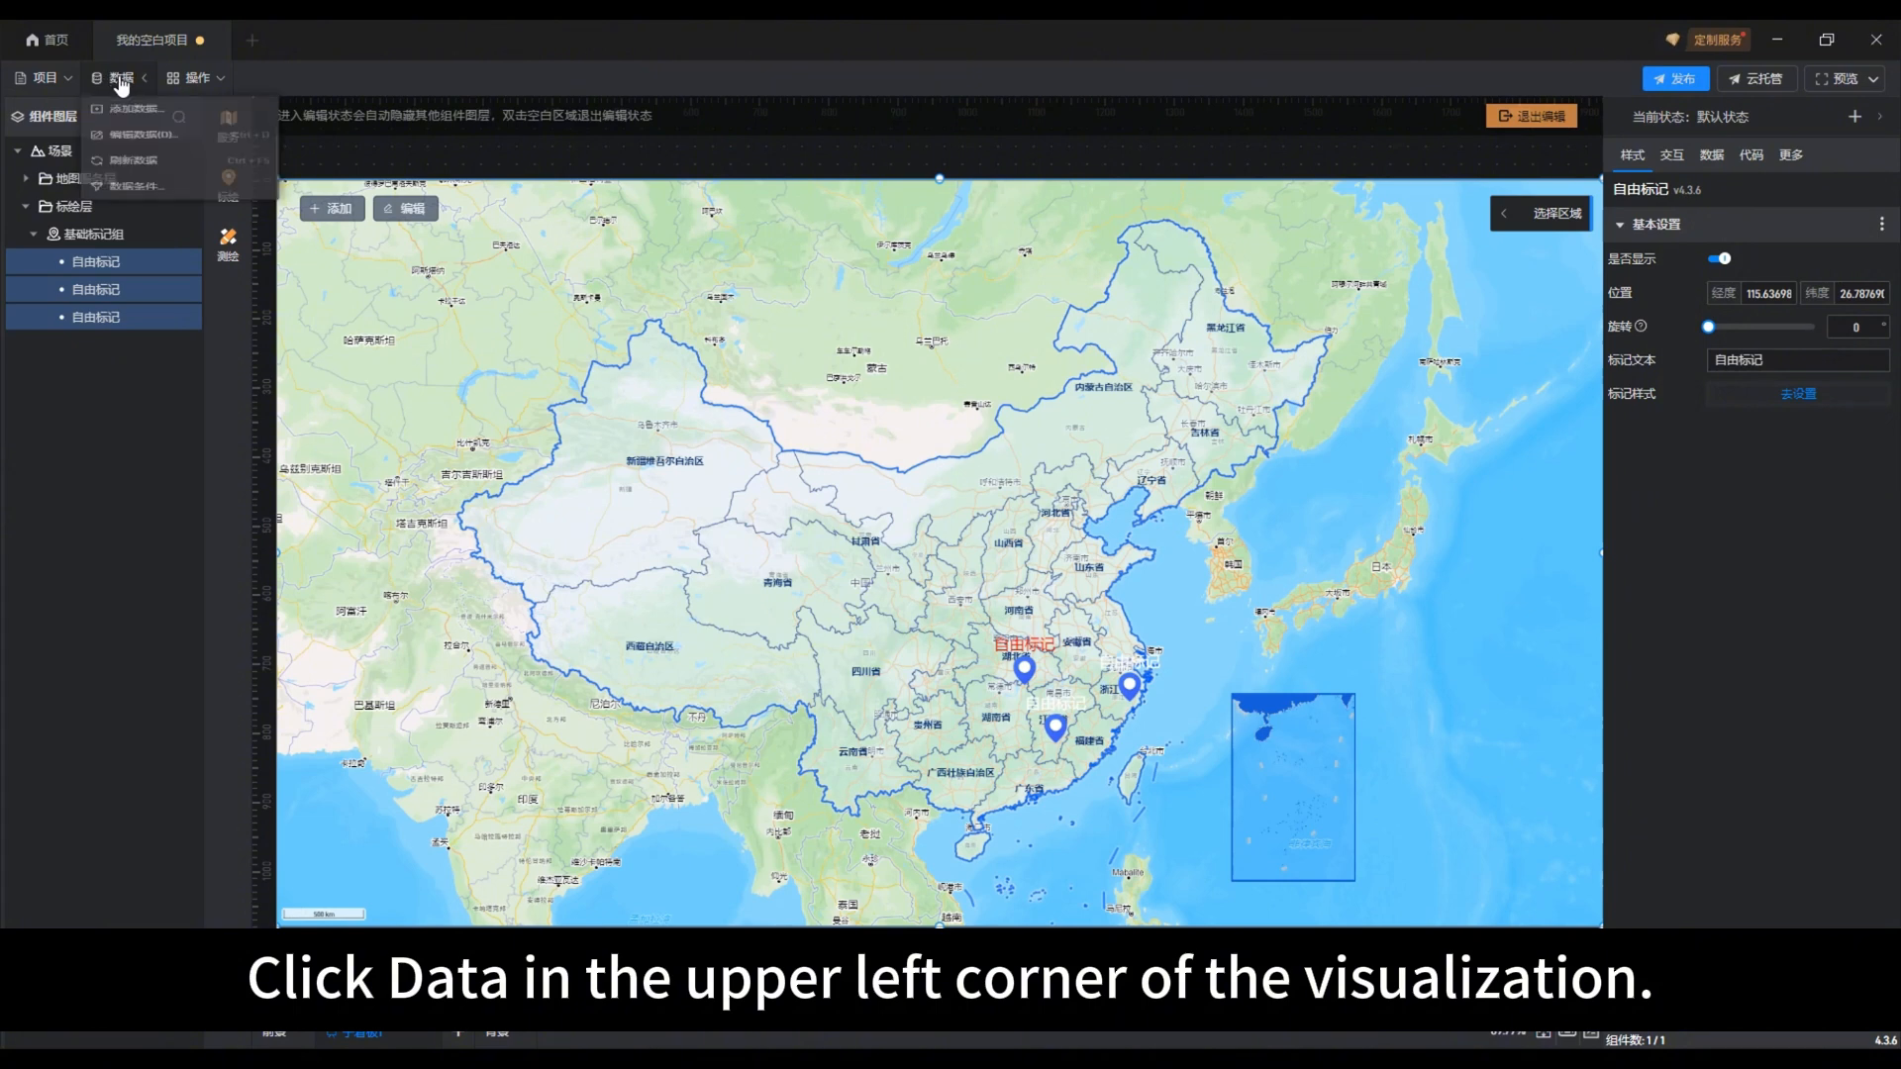
{"action": "left_click", "coordinate": [156, 116]}
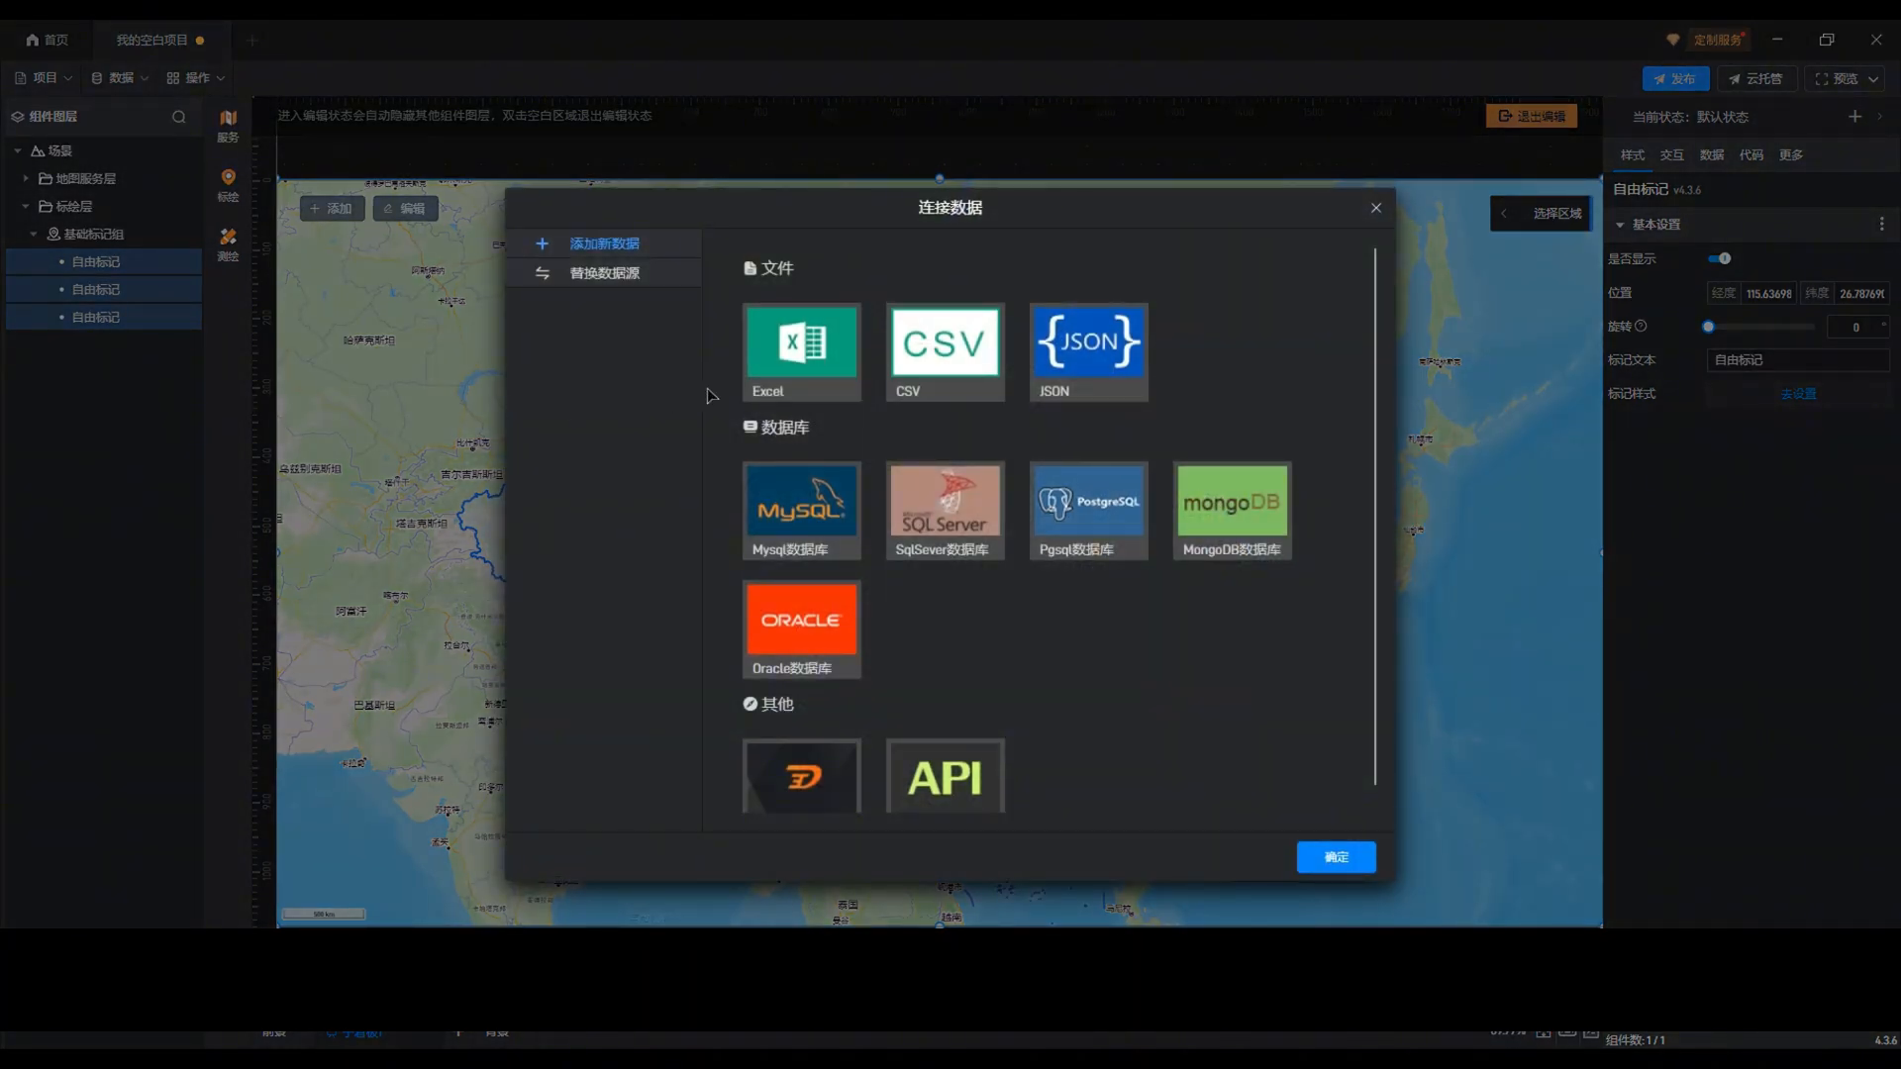
{"action": "left_click", "coordinate": [784, 388]}
{"action": "left_click", "coordinate": [819, 374]}
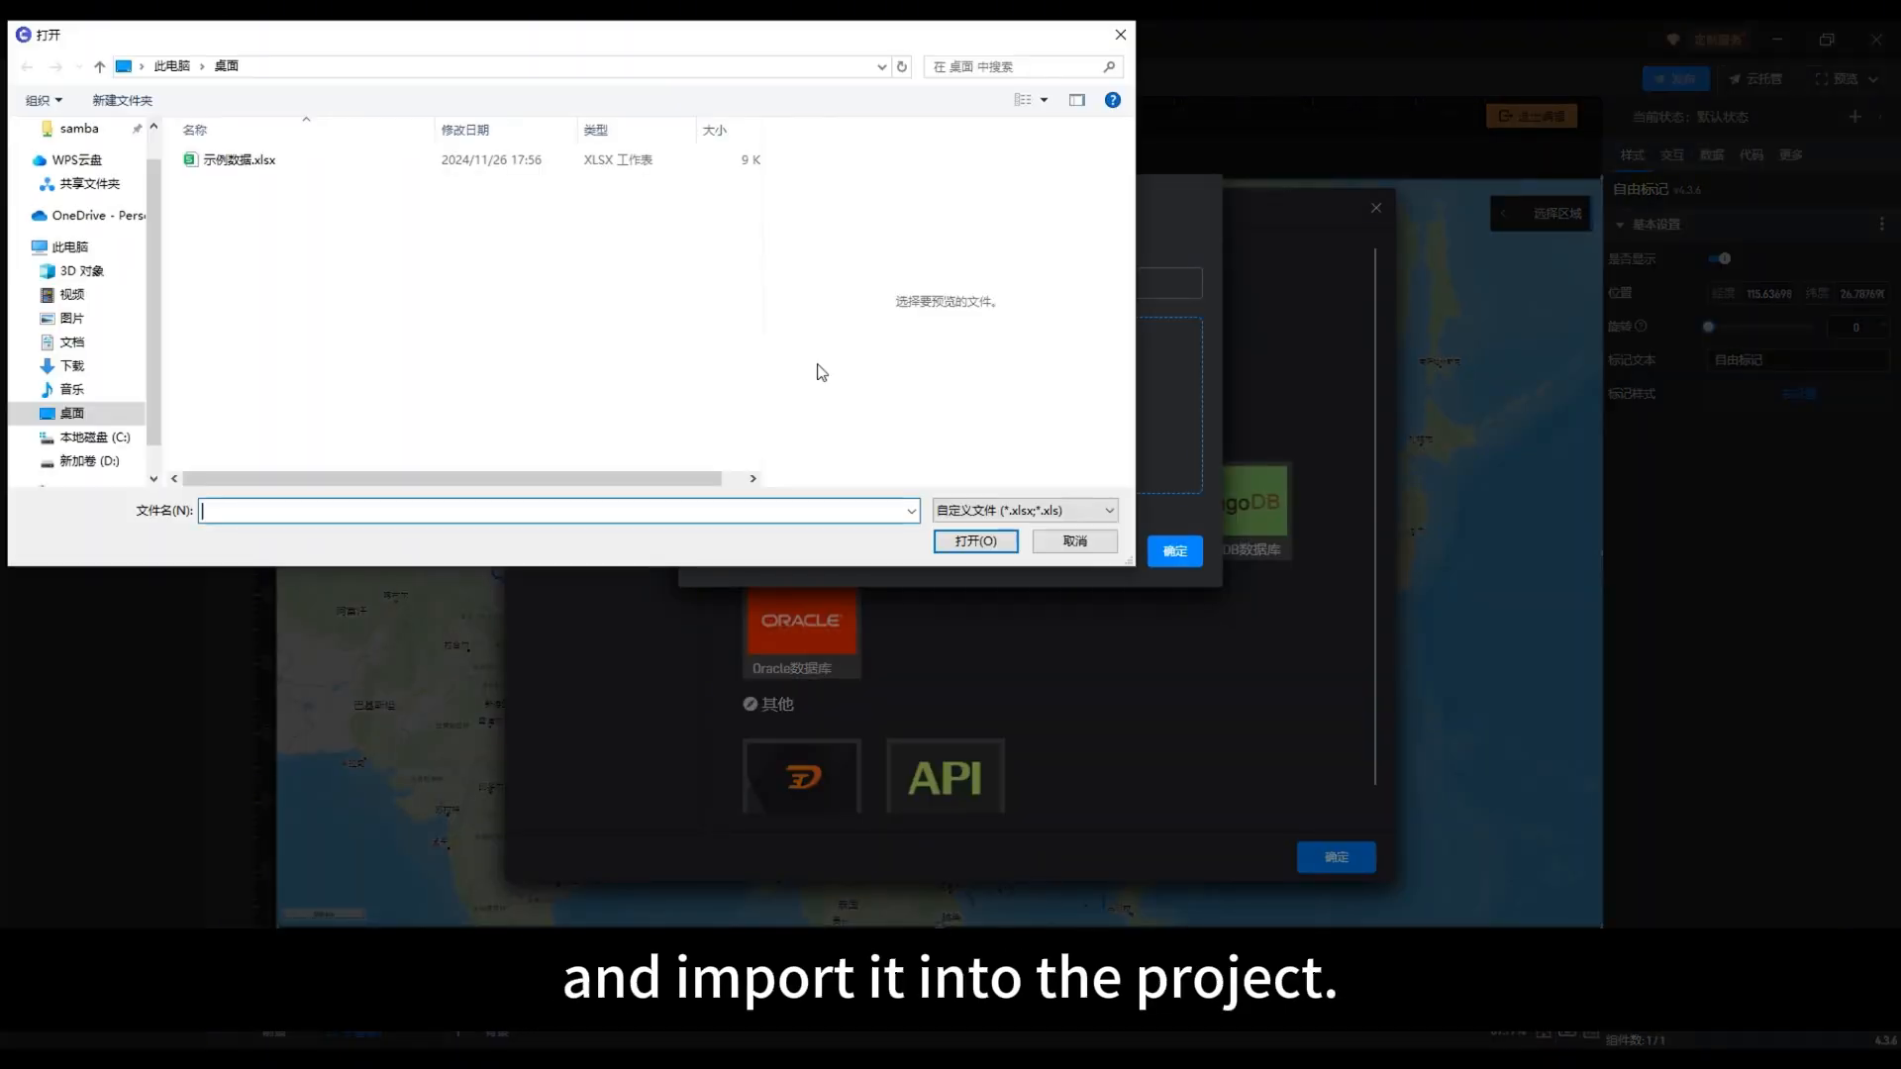
{"action": "left_click", "coordinate": [313, 163]}
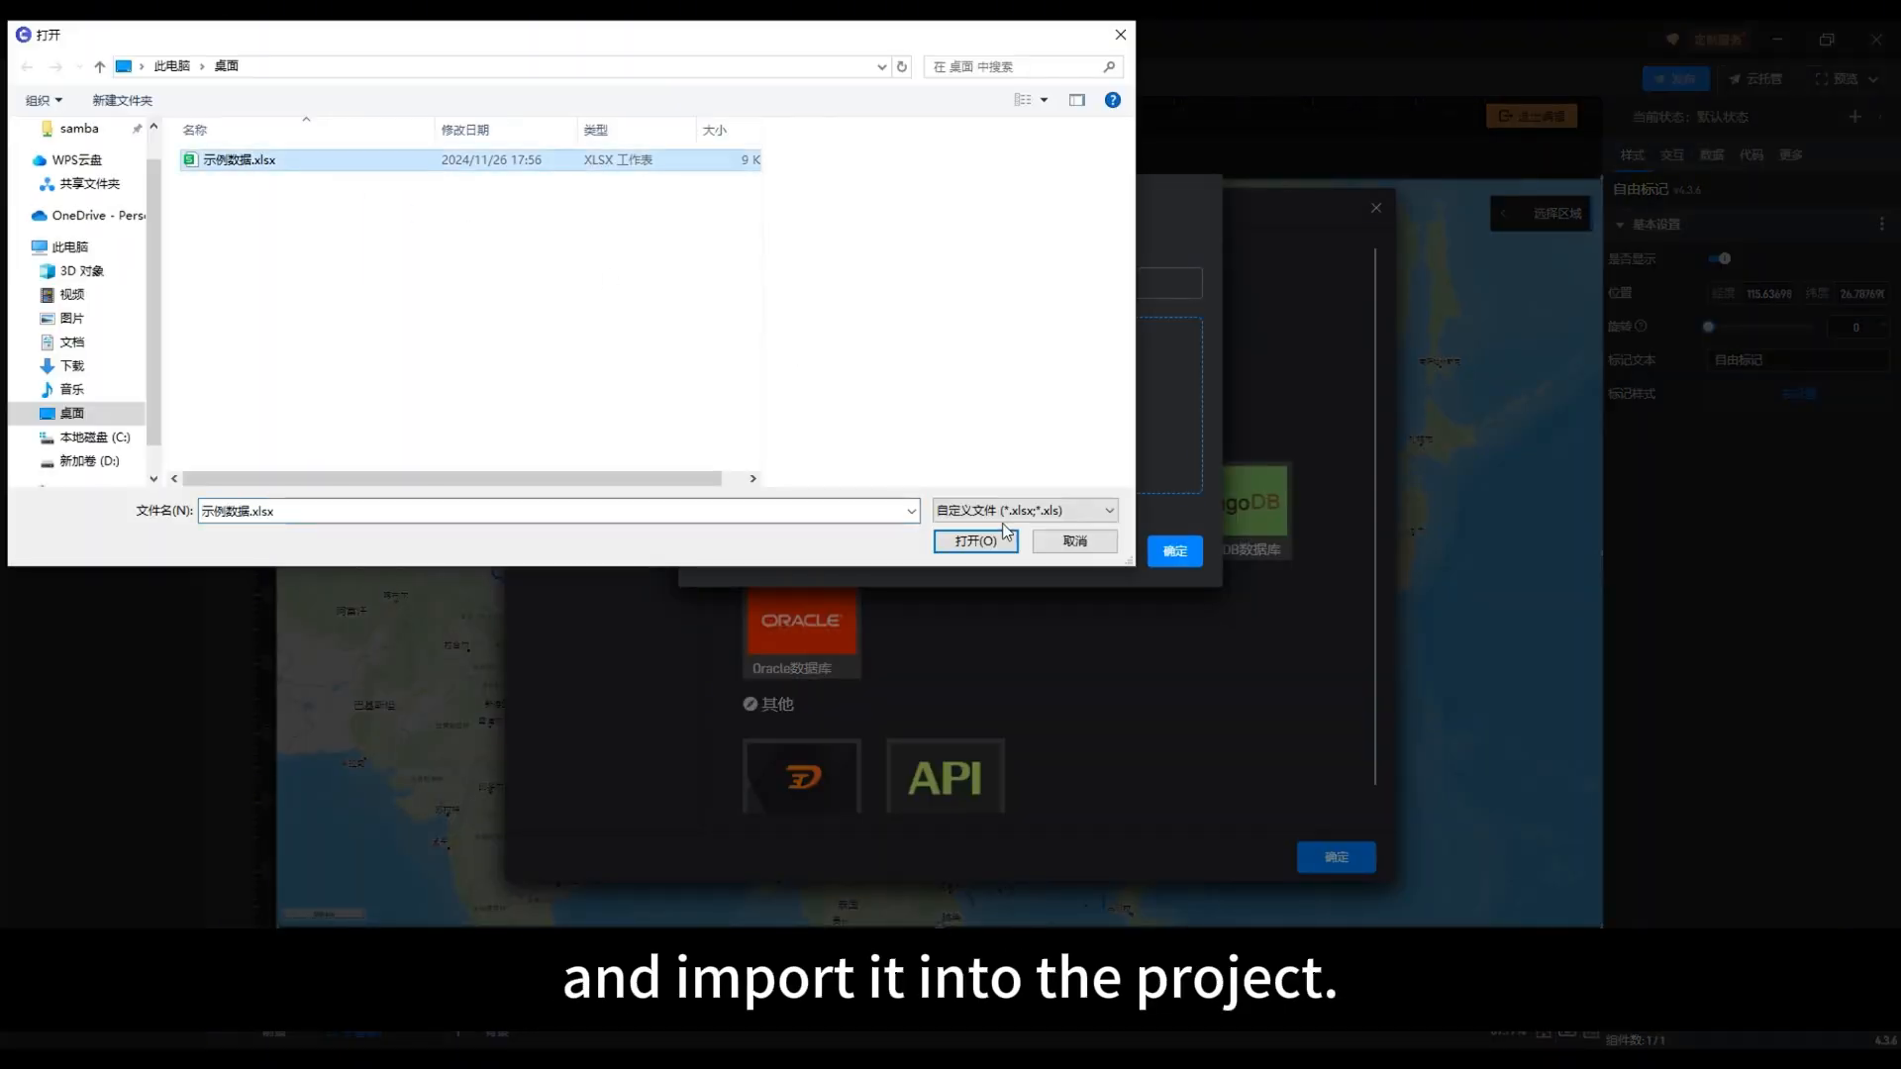
{"action": "left_click", "coordinate": [1010, 548]}
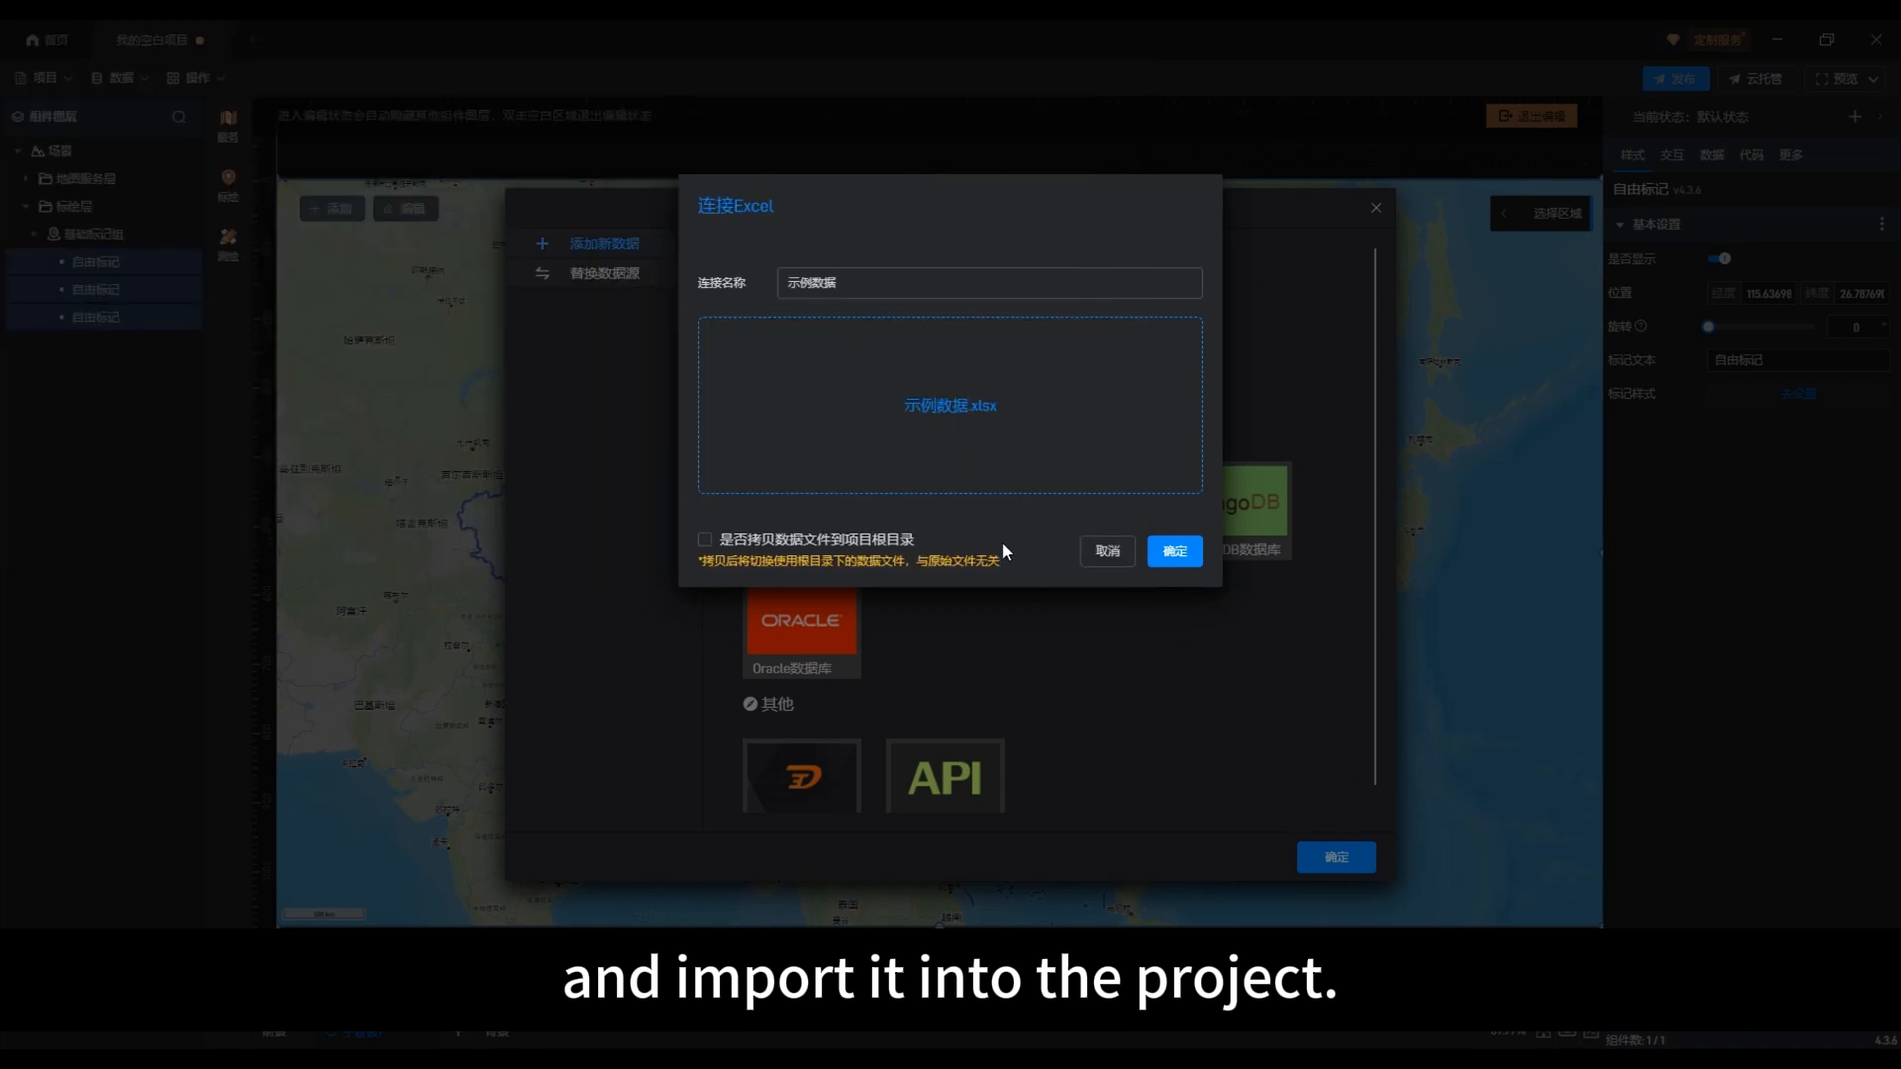
{"action": "left_click", "coordinate": [1167, 551]}
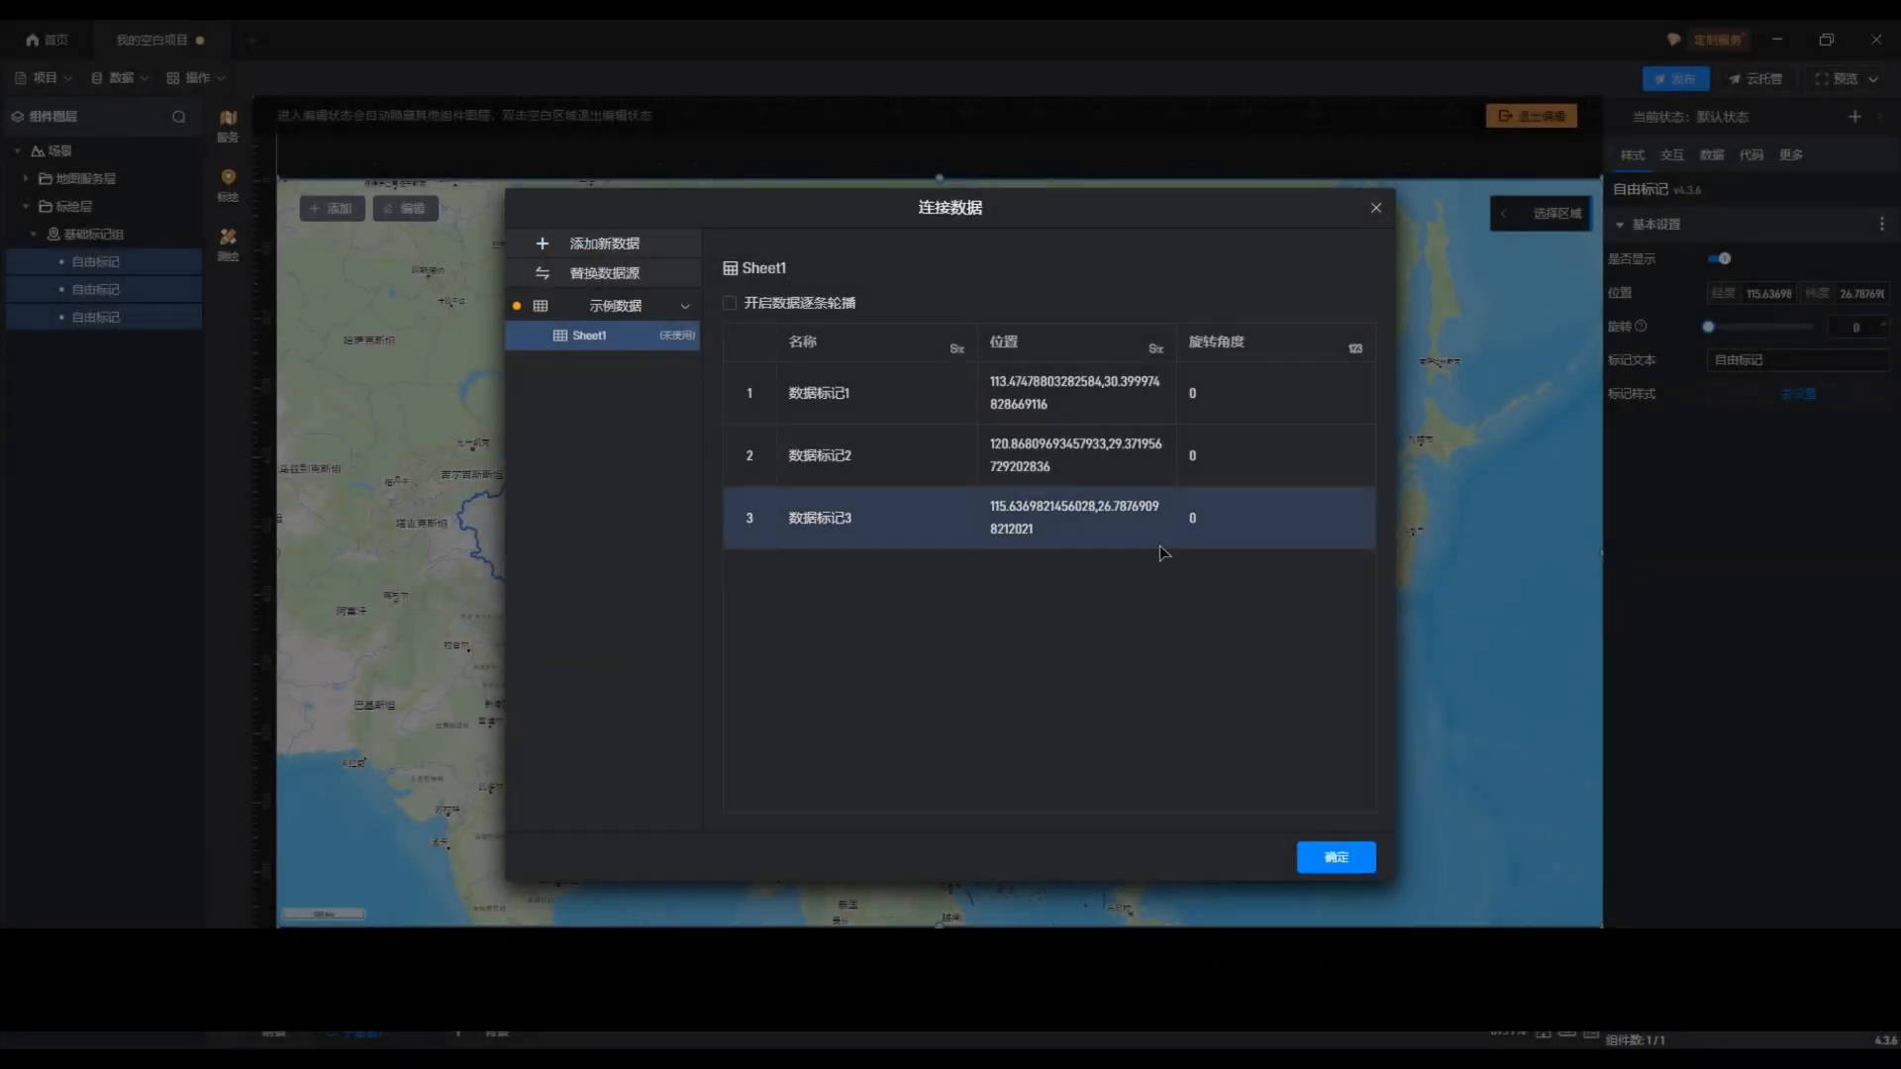
{"action": "left_click", "coordinate": [1333, 859]}
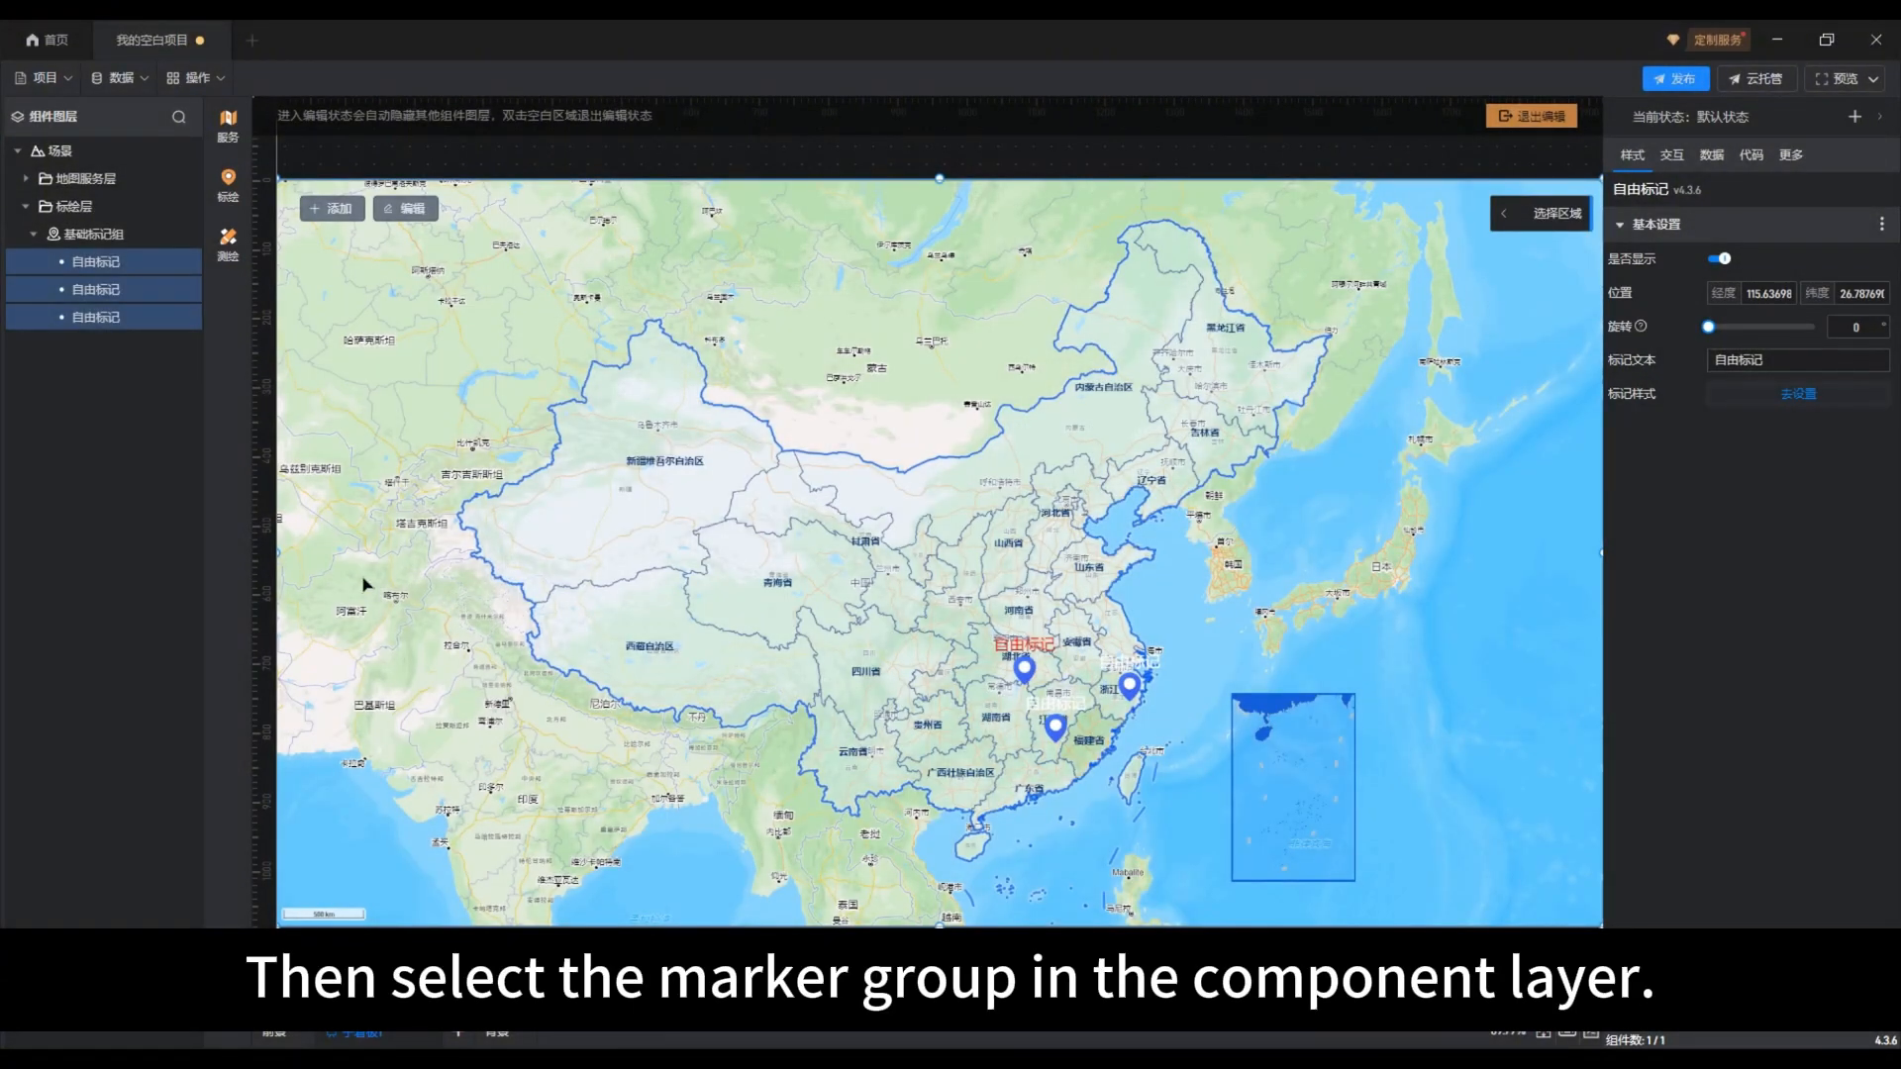
Step: Bind the Sheet1 fields 名称, 位置 and 旋转角度 to 标记名称, 标记位置 and 旋转角度 of the 数据标记 in 基础标记组
{"action": "left_click", "coordinate": [141, 349]}
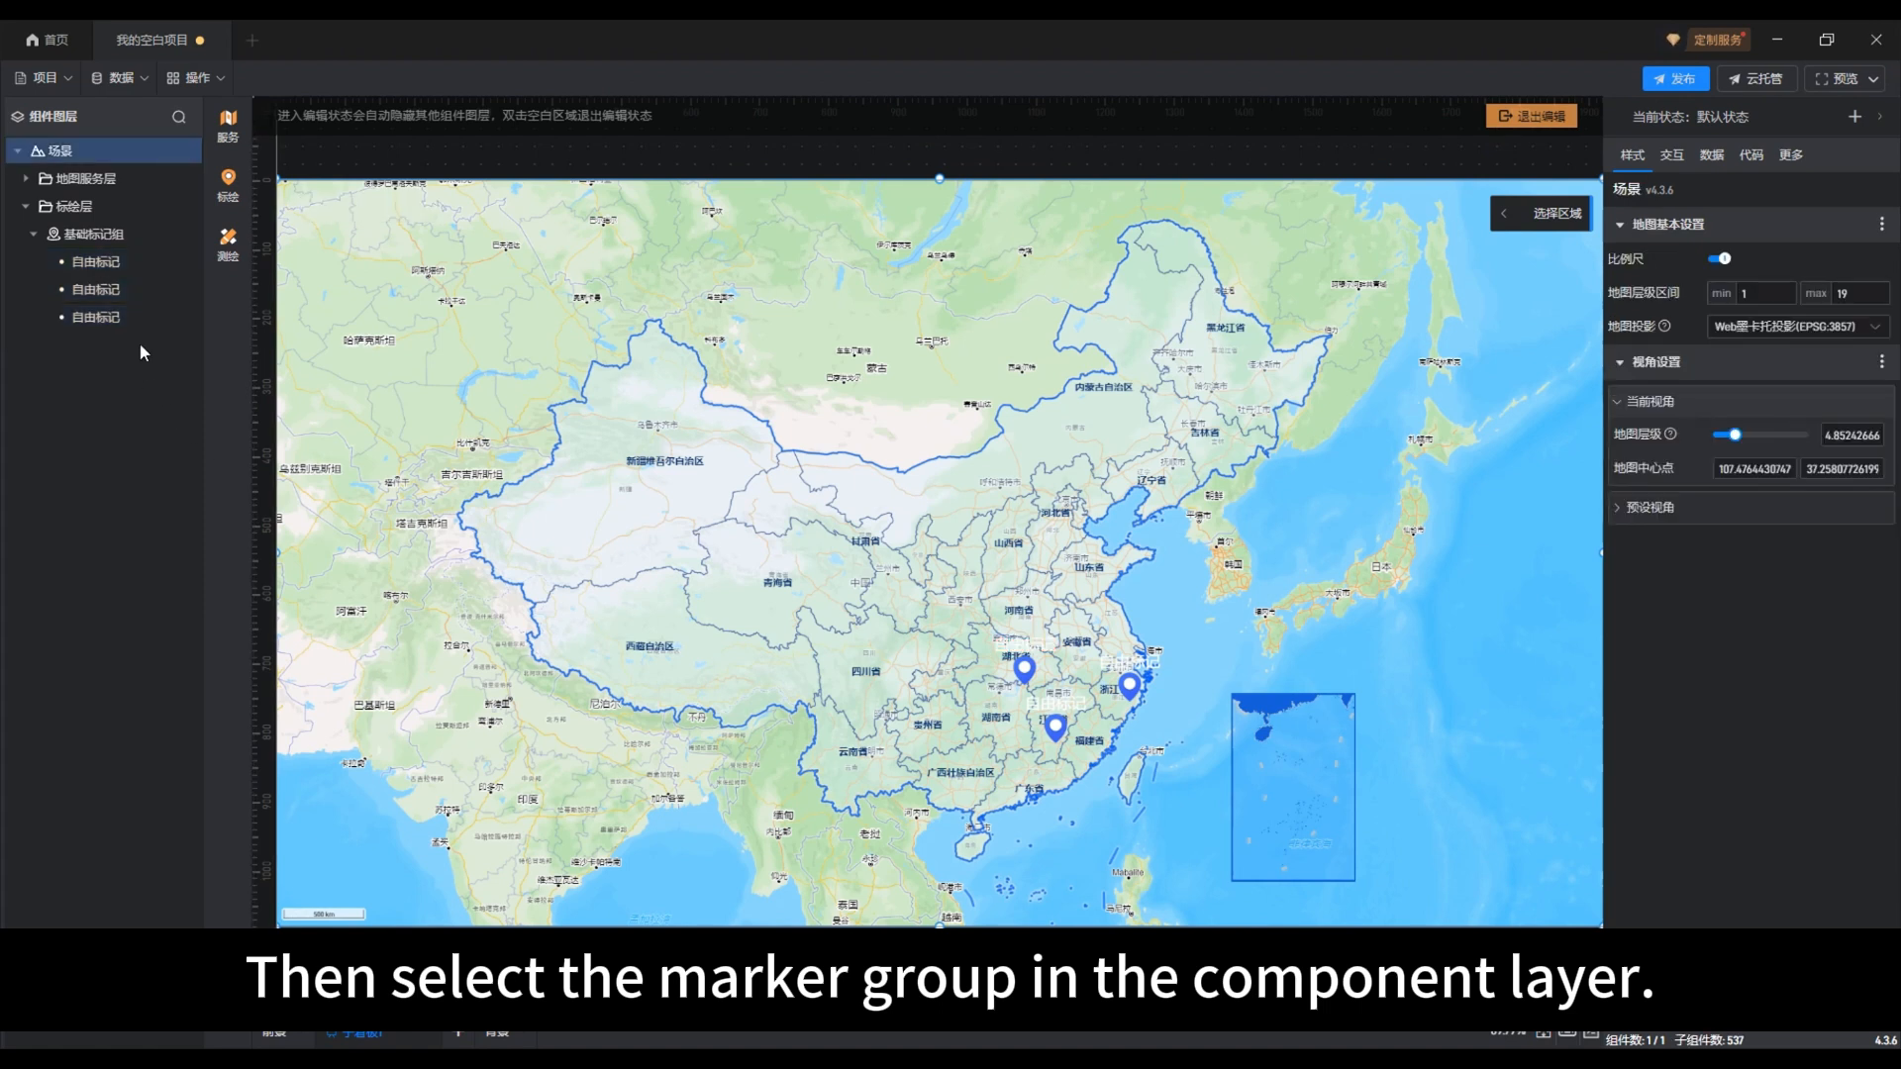
{"action": "left_click", "coordinate": [99, 237]}
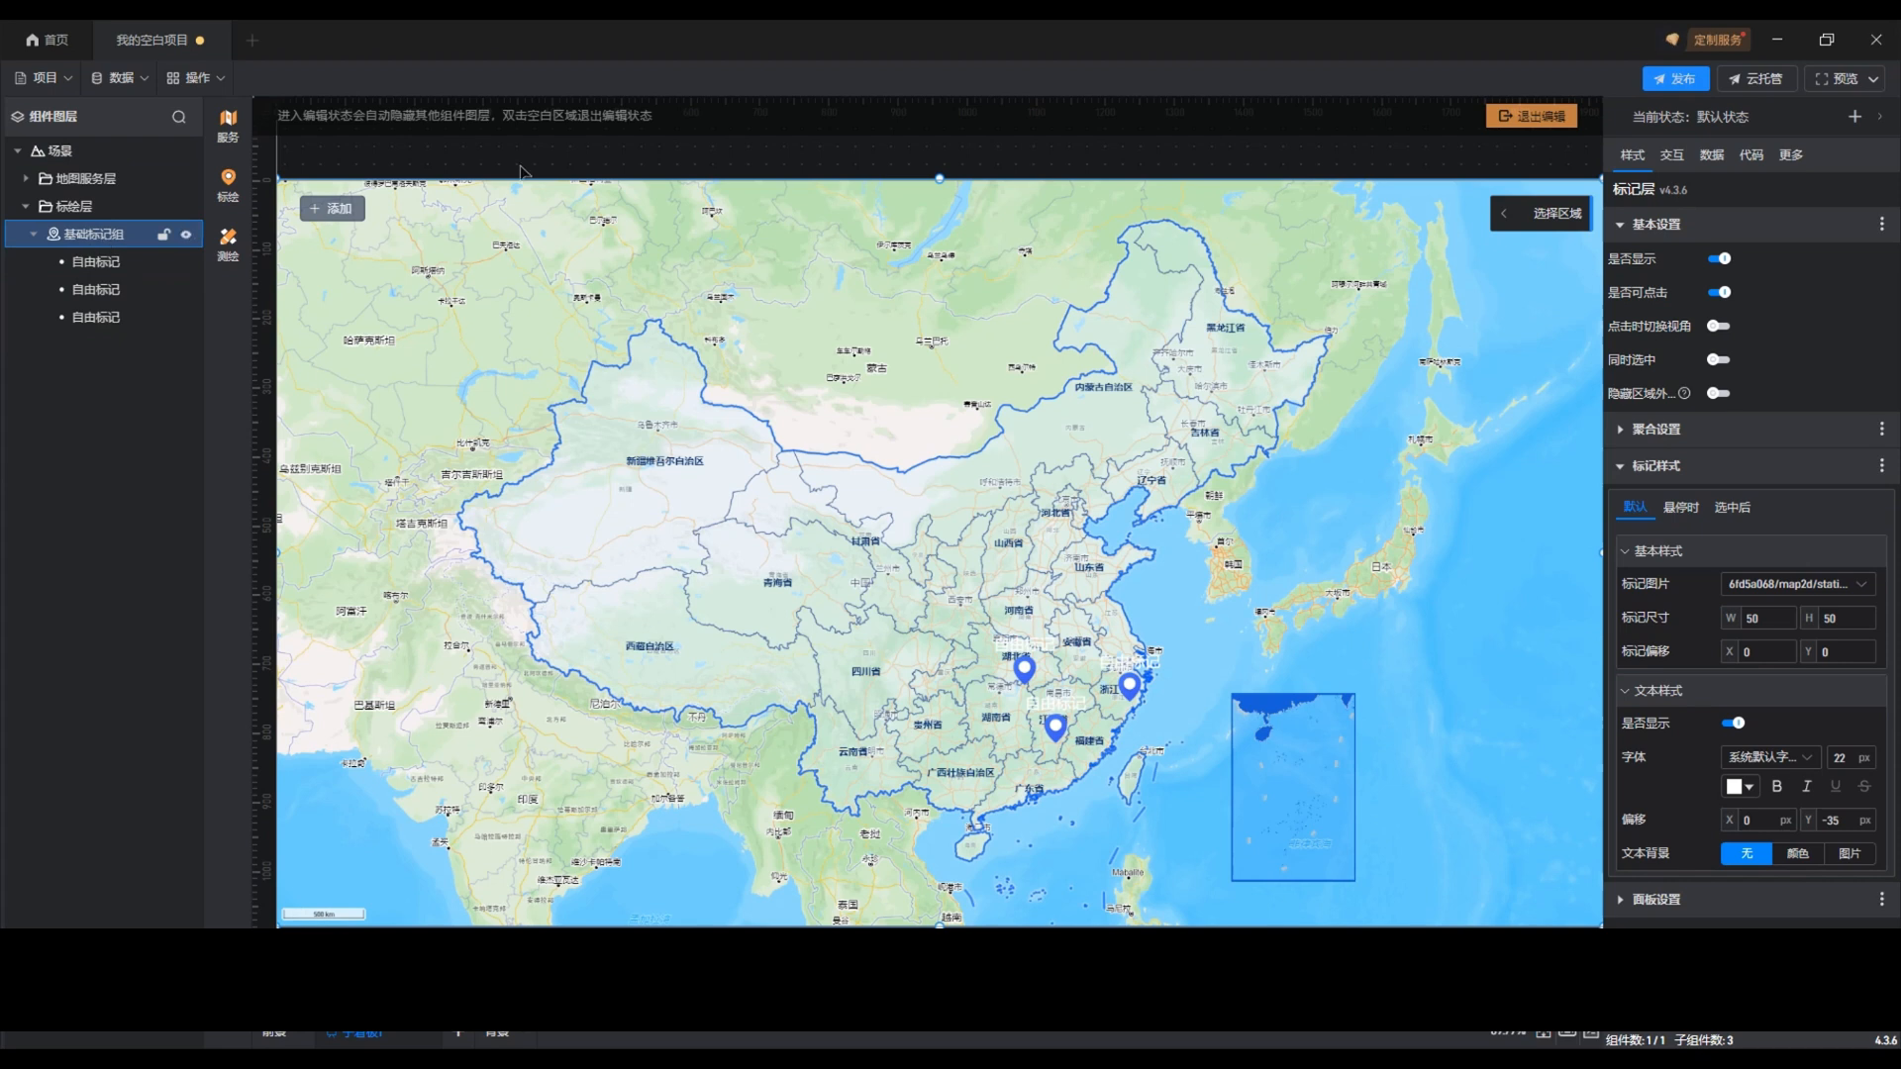
{"action": "left_click", "coordinate": [1714, 156]}
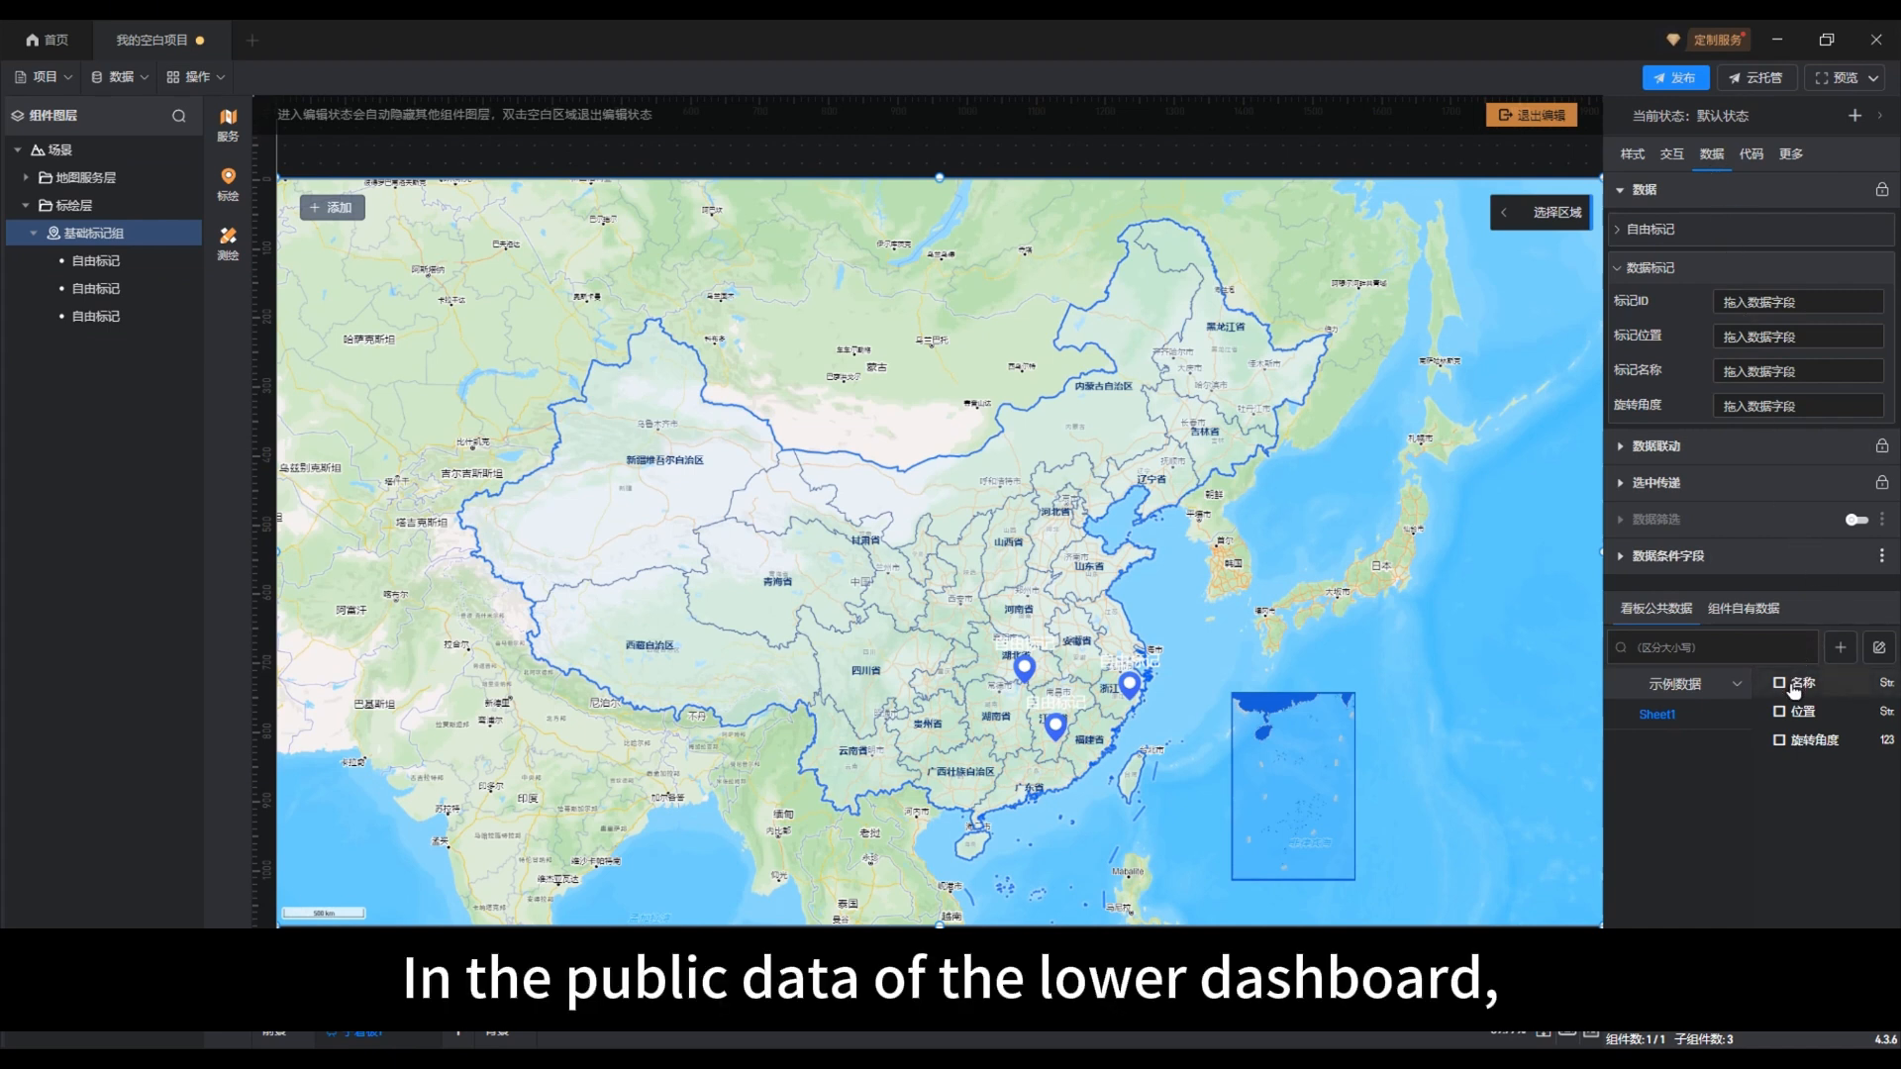
{"action": "left_click_drag", "start_coordinate": [1794, 690], "coordinate": [1779, 375]}
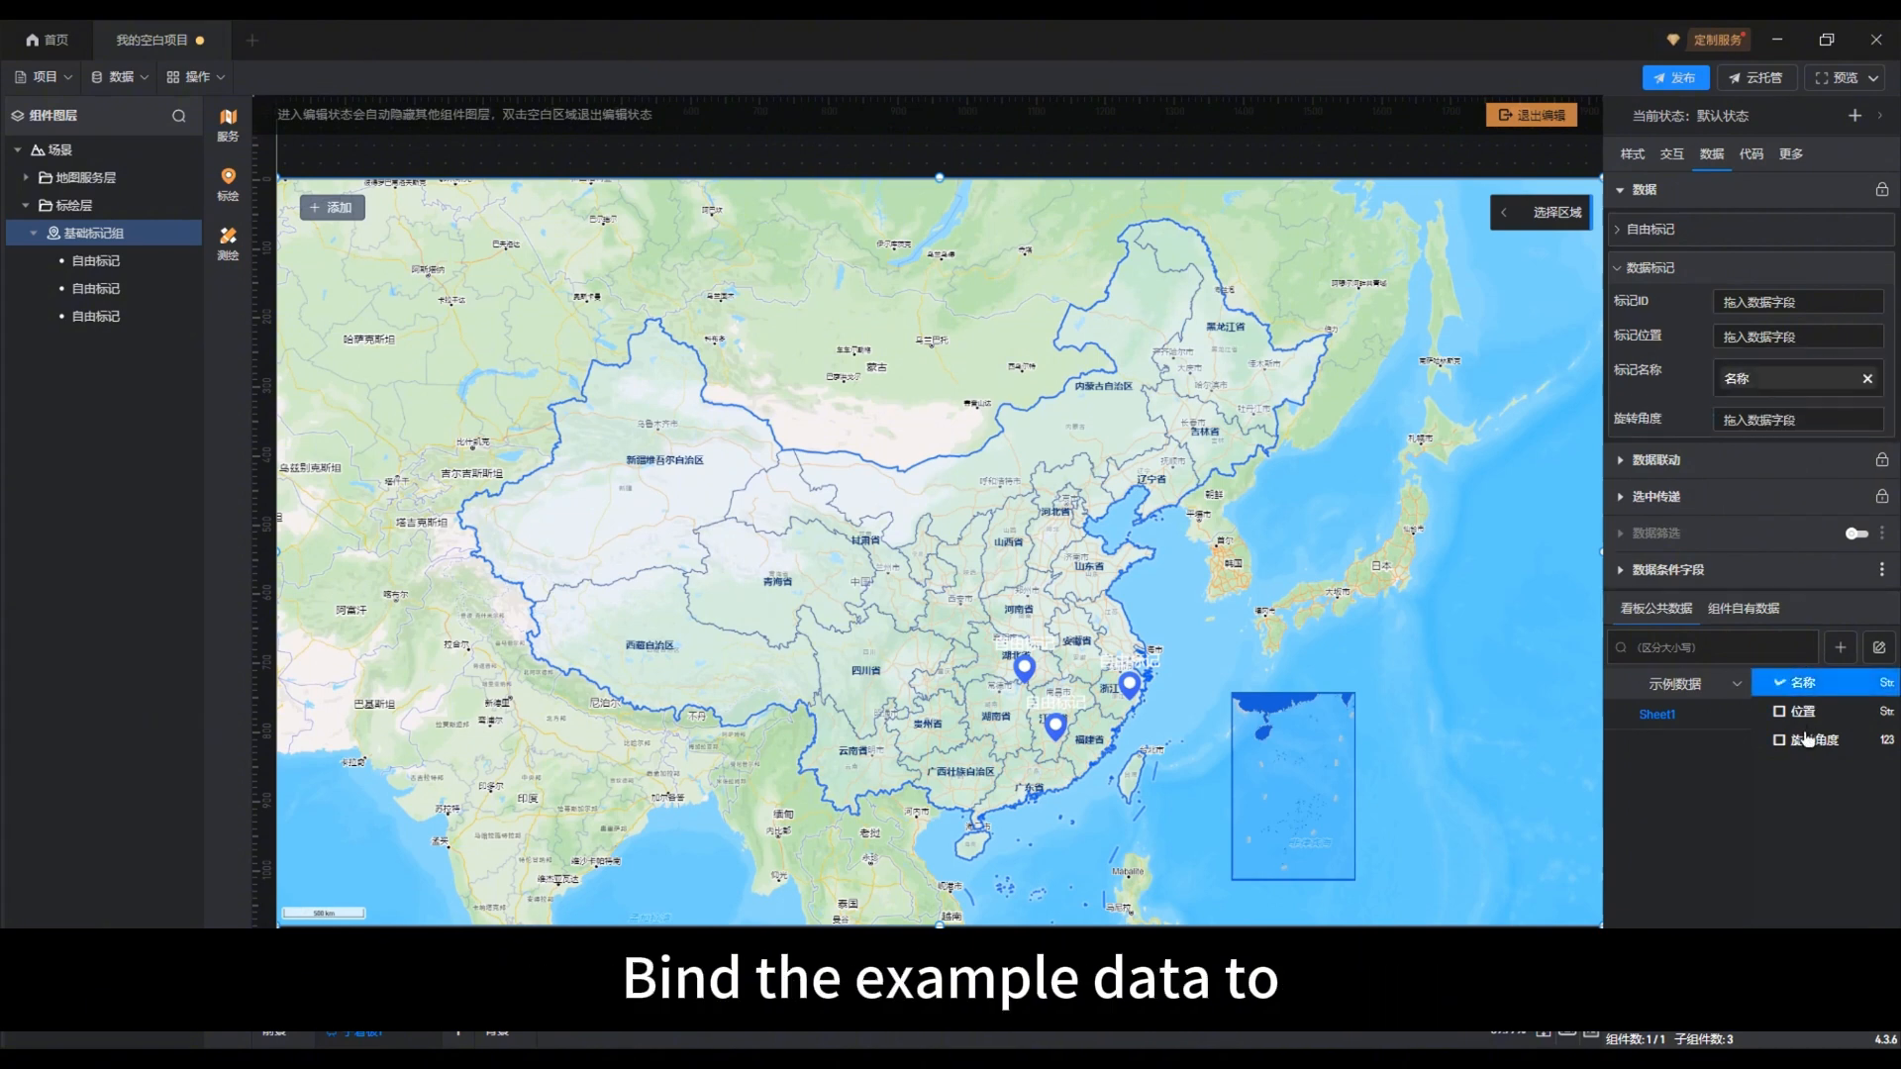
{"action": "left_click_drag", "start_coordinate": [1814, 713], "coordinate": [1787, 336]}
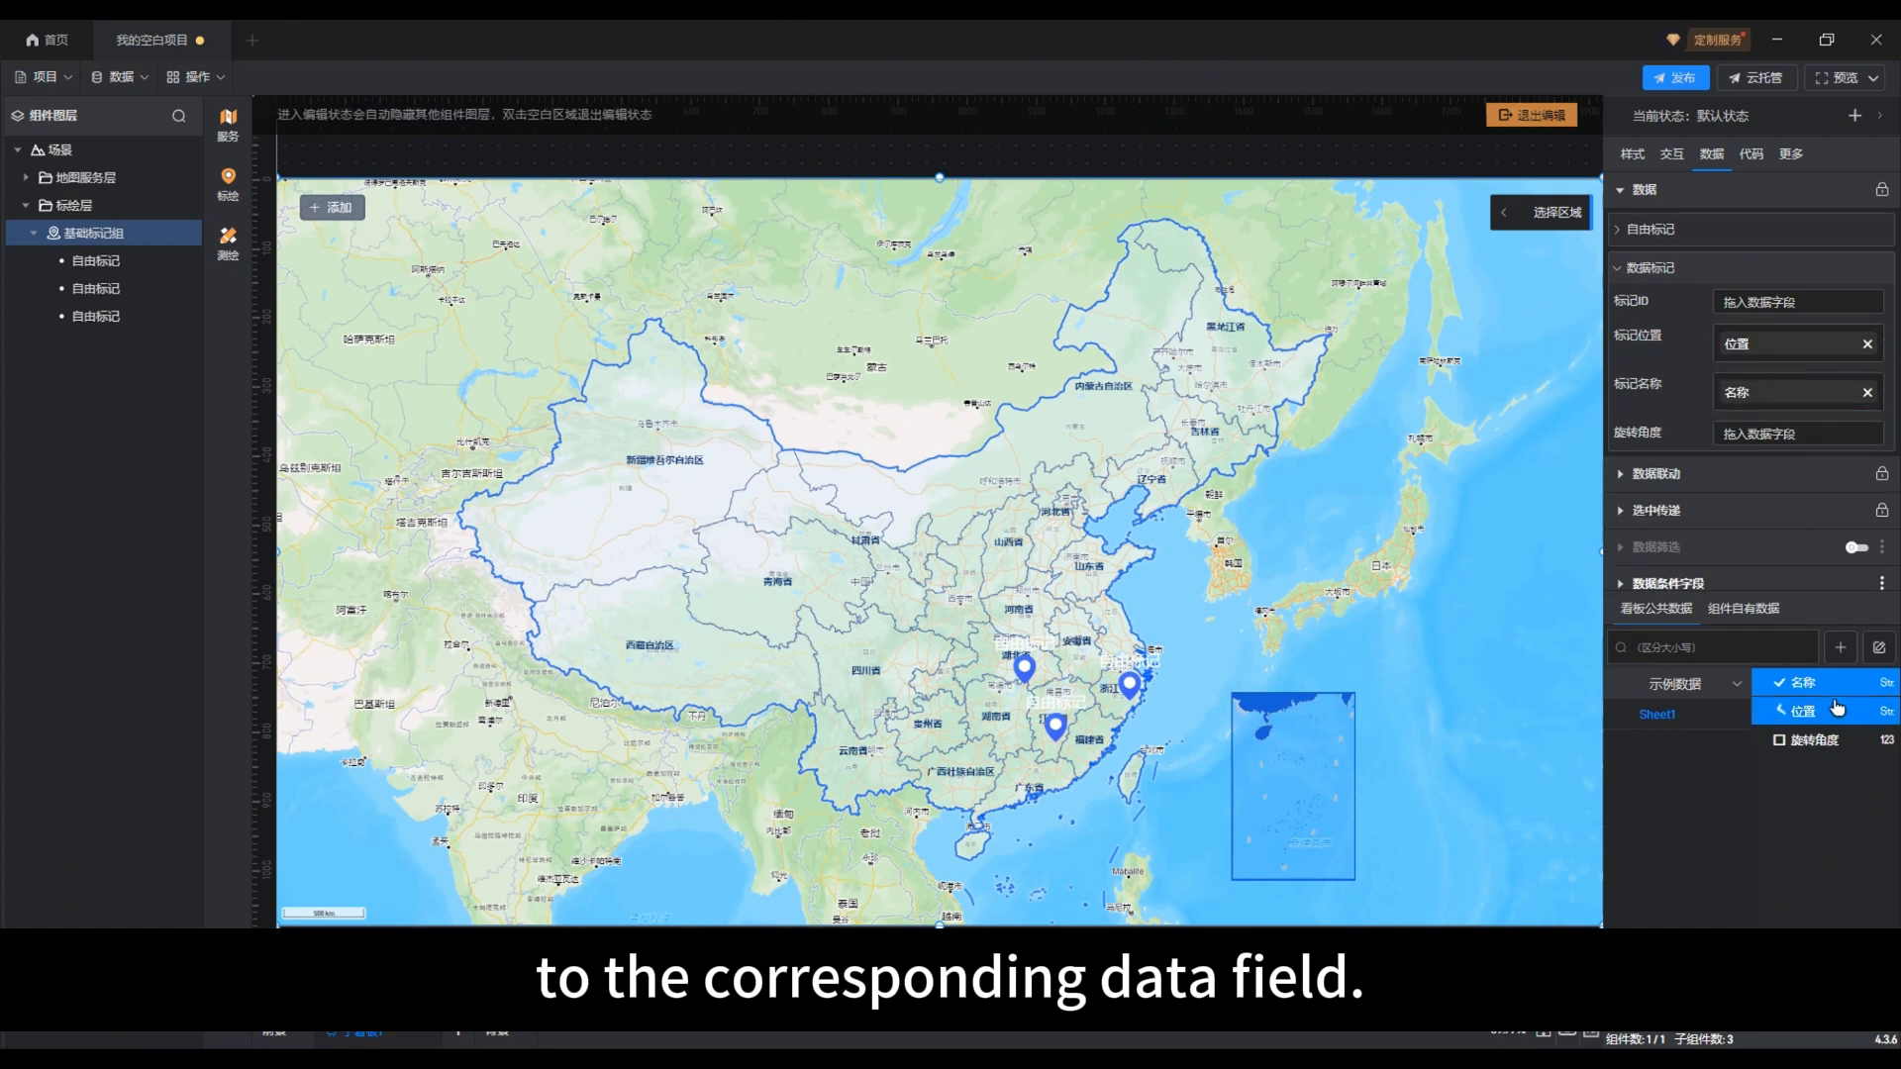
{"action": "left_click_drag", "start_coordinate": [1827, 743], "coordinate": [1785, 441]}
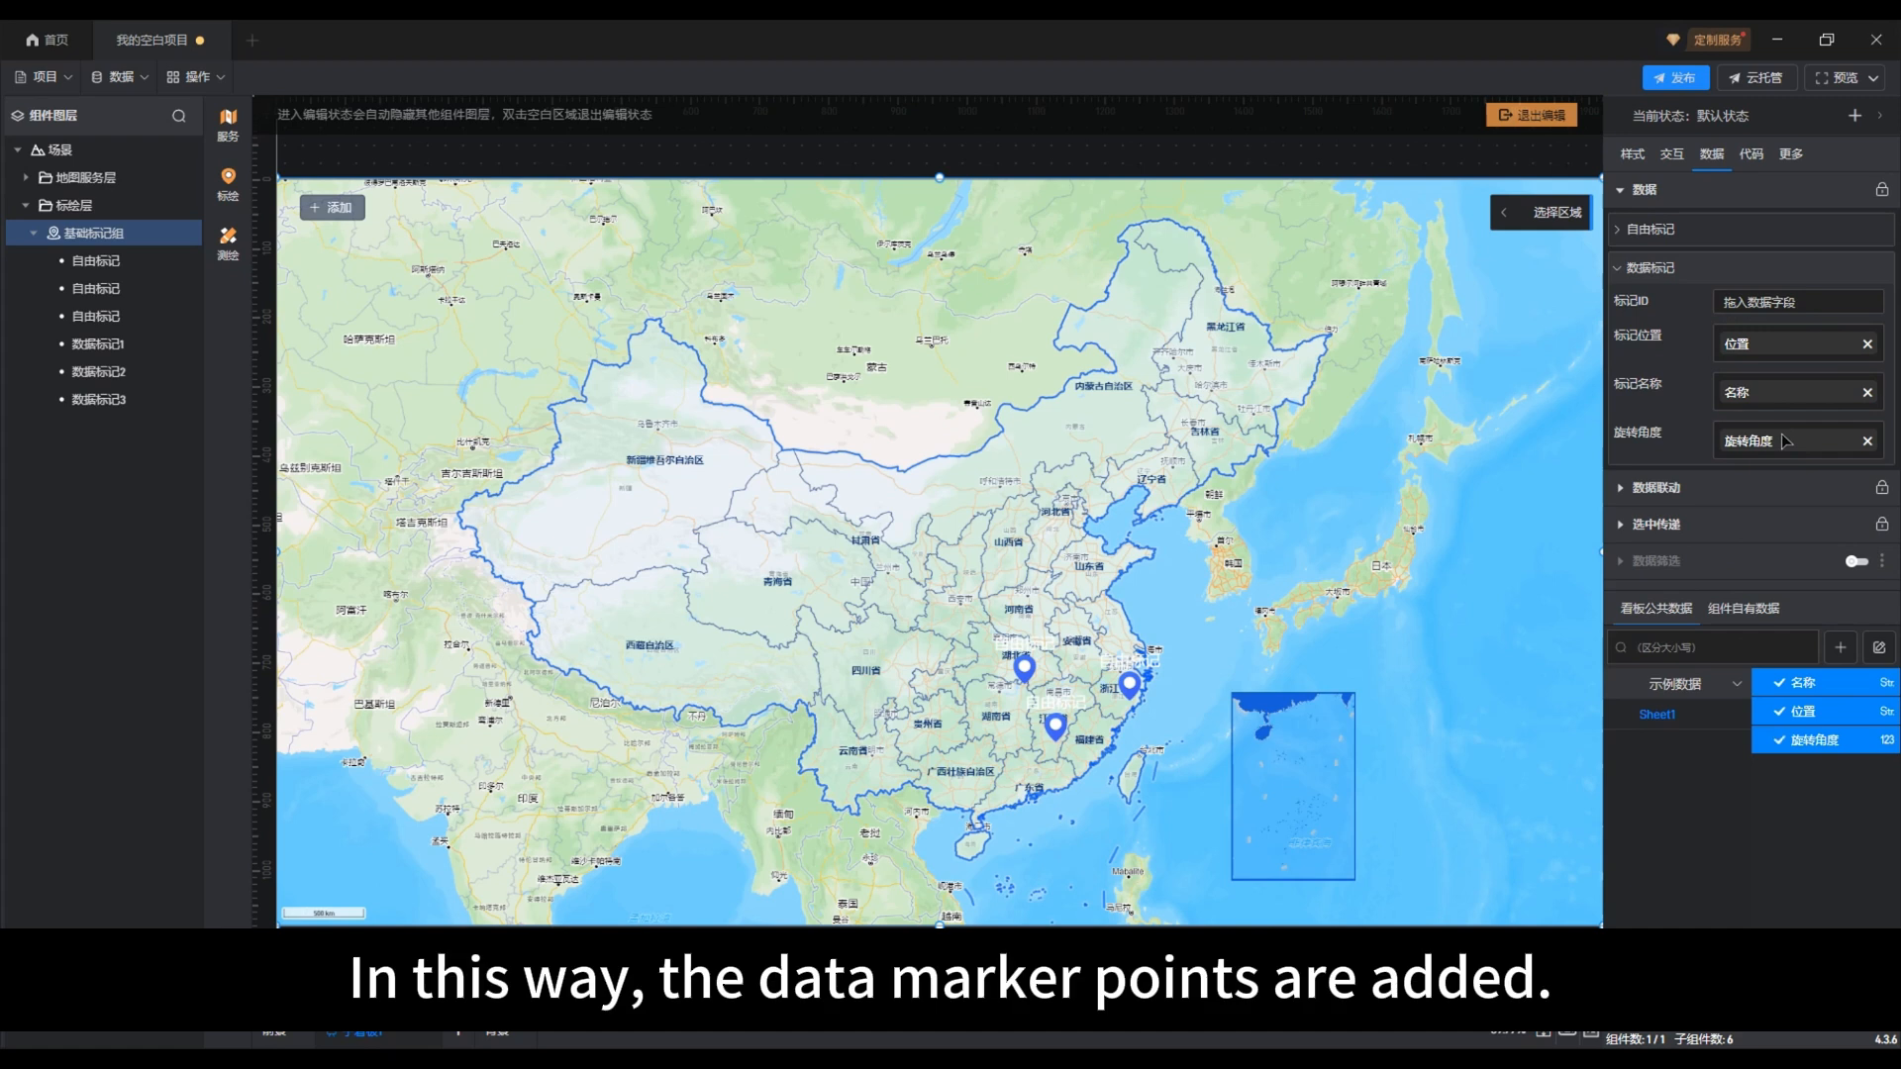
Step: Examine the data markers 数据标记1, 数据标记2 and 数据标记3 in the layer tree
{"action": "left_click", "coordinate": [92, 349]}
{"action": "left_click", "coordinate": [96, 373]}
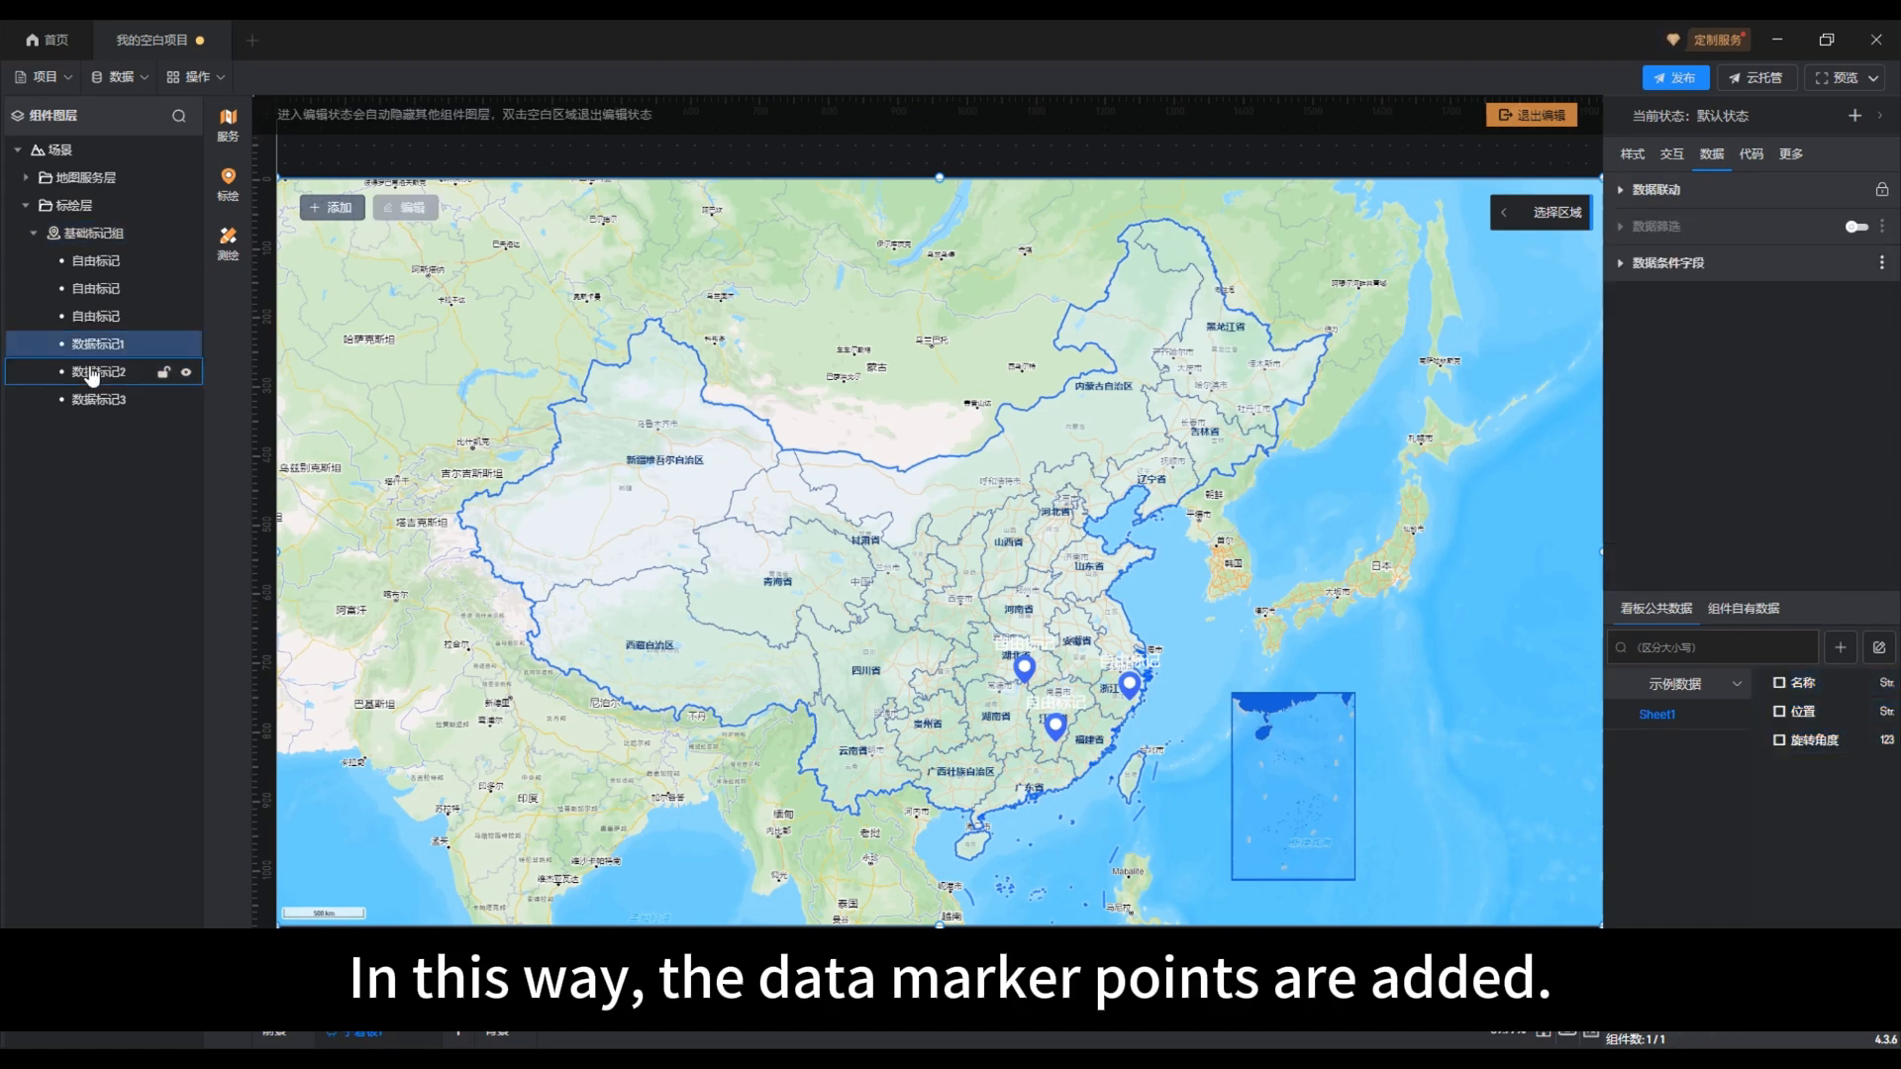
{"action": "left_click", "coordinate": [95, 400]}
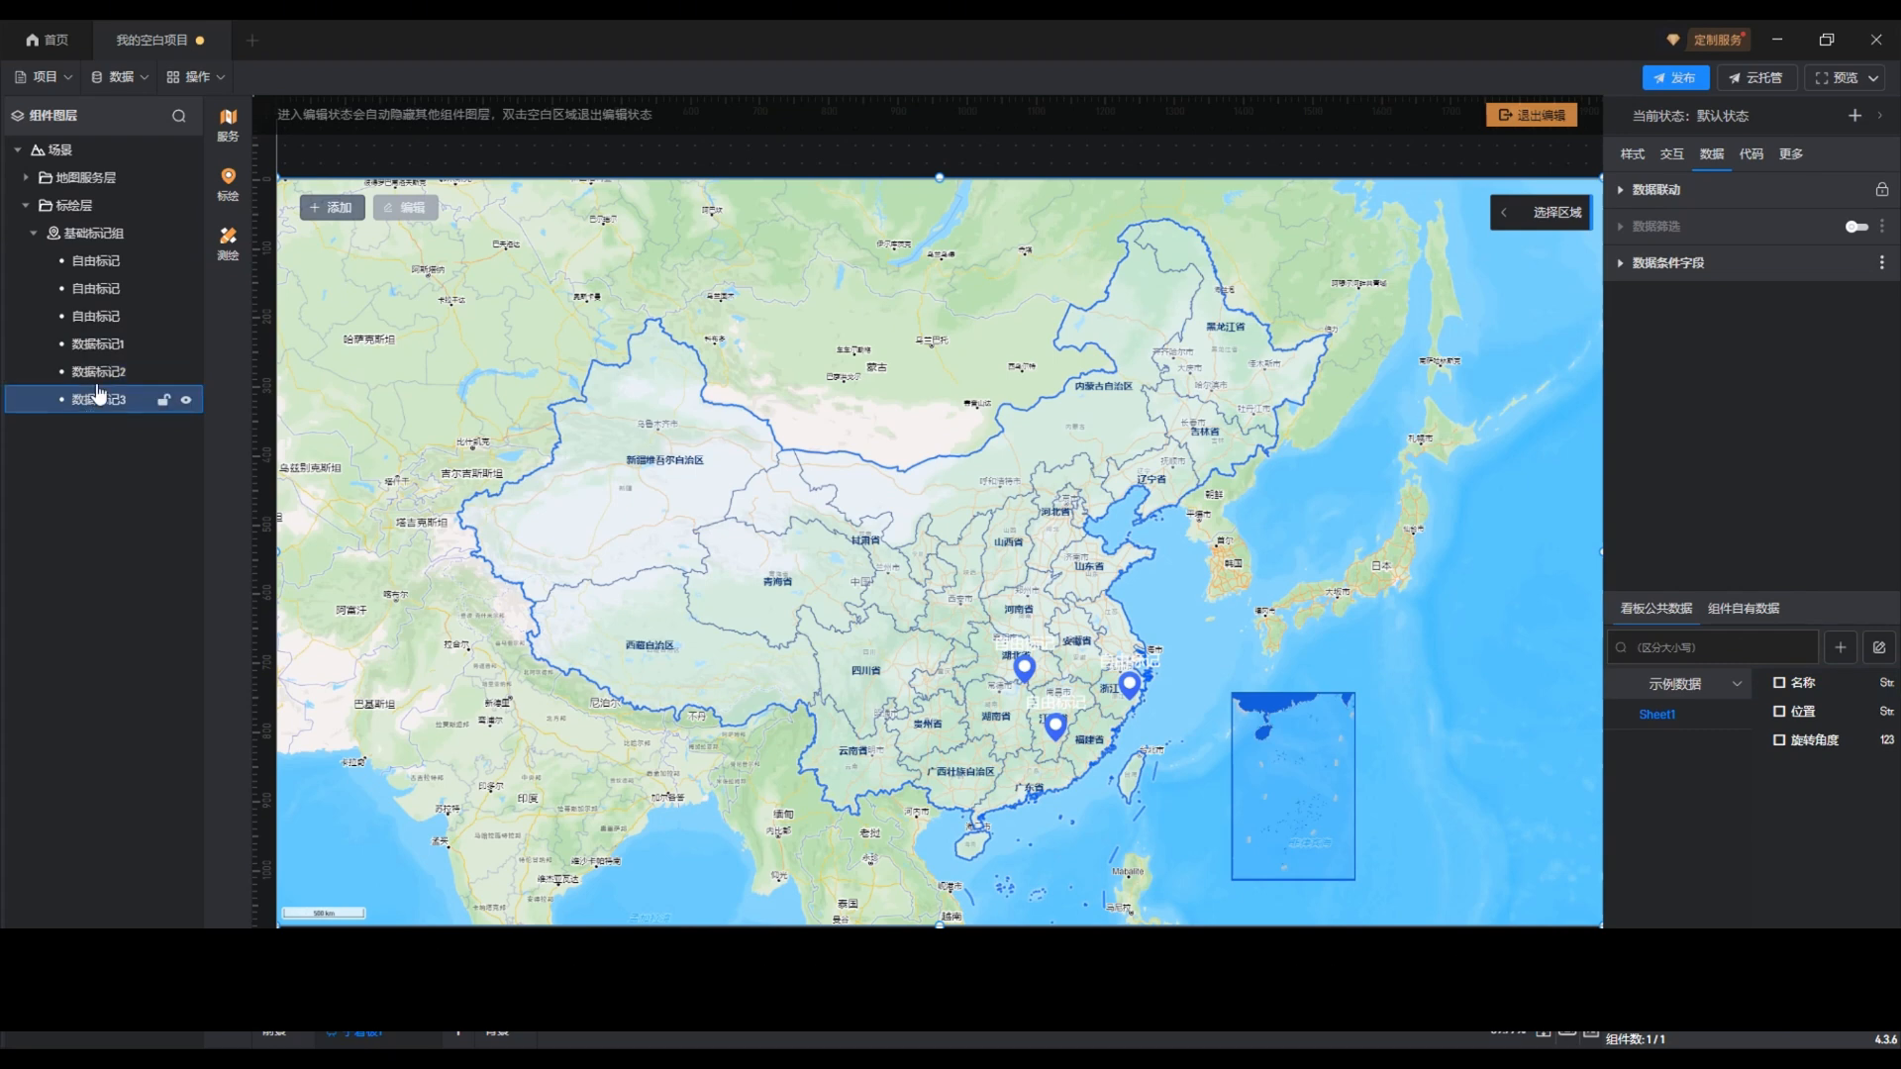
Step: Delete all three 自由标记 free markers from 基础标记组, keeping only the data markers
{"action": "left_click", "coordinate": [96, 262]}
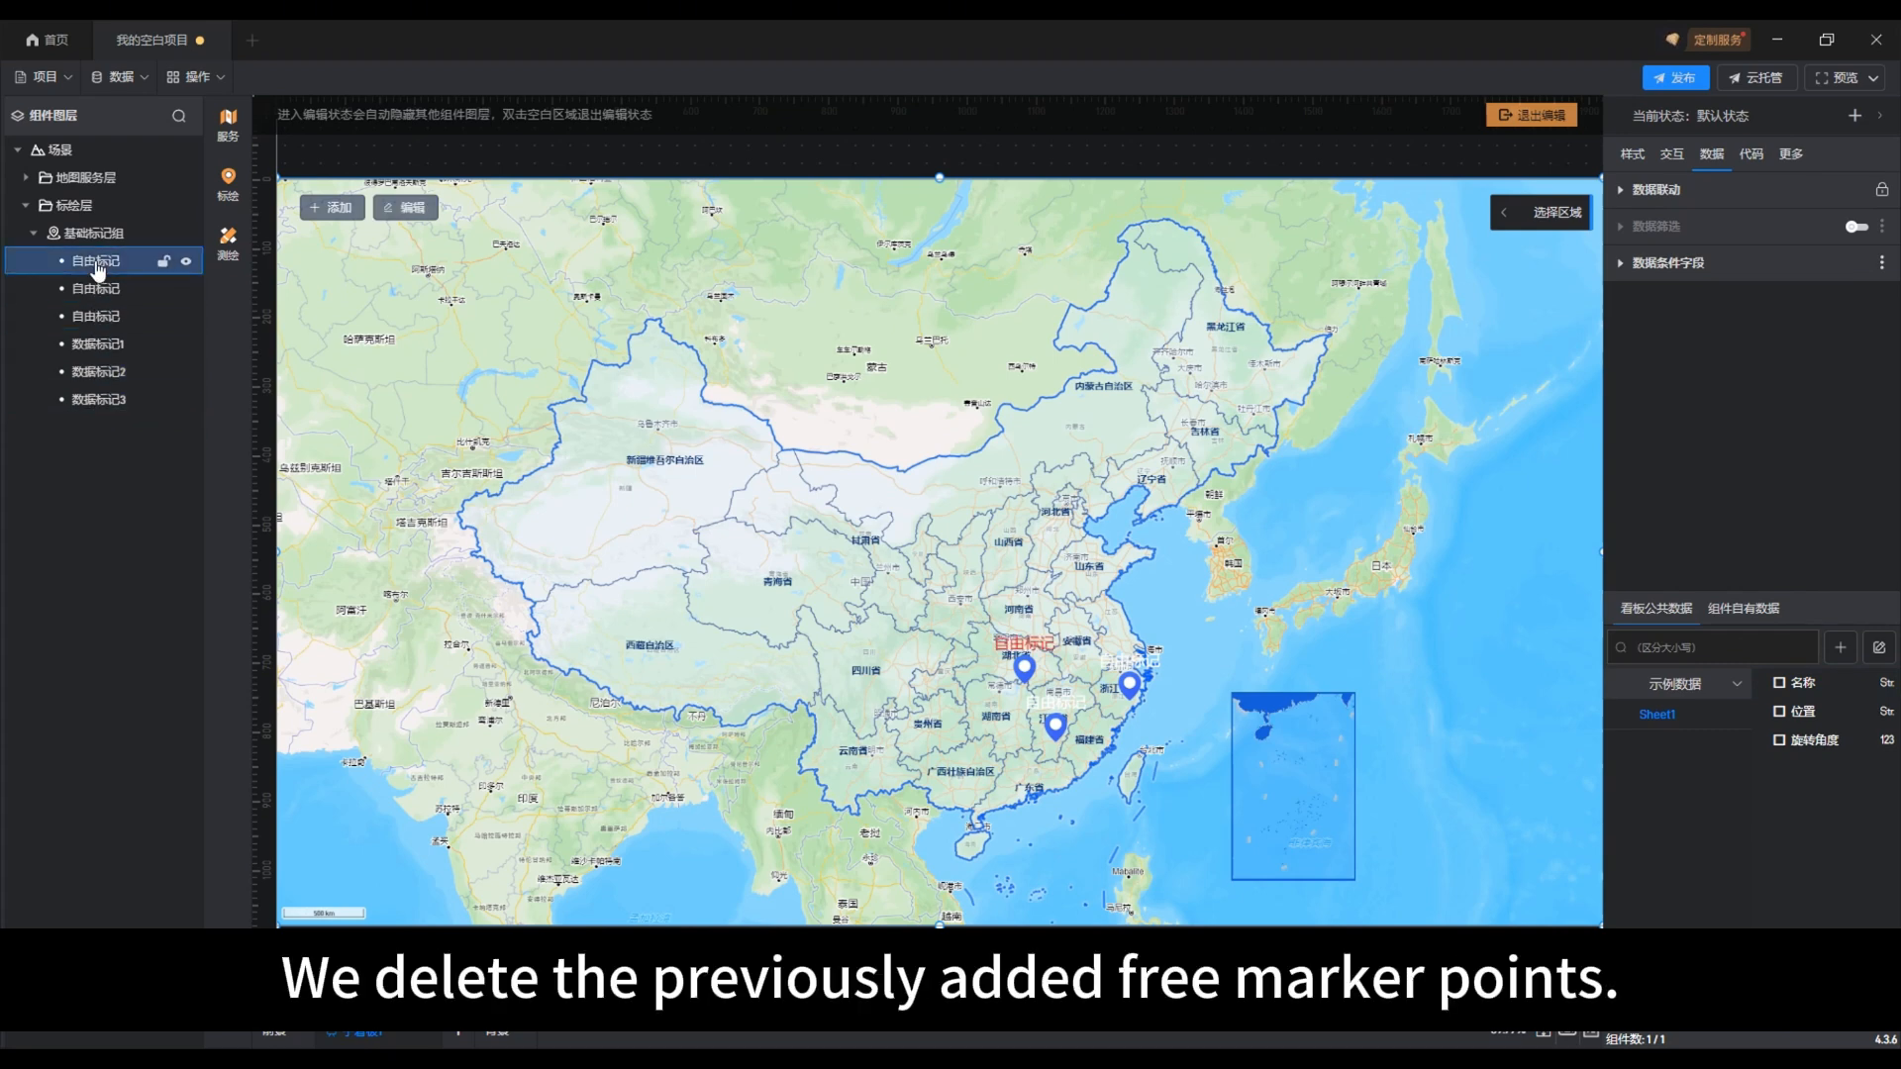
{"action": "right_click", "coordinate": [99, 264]}
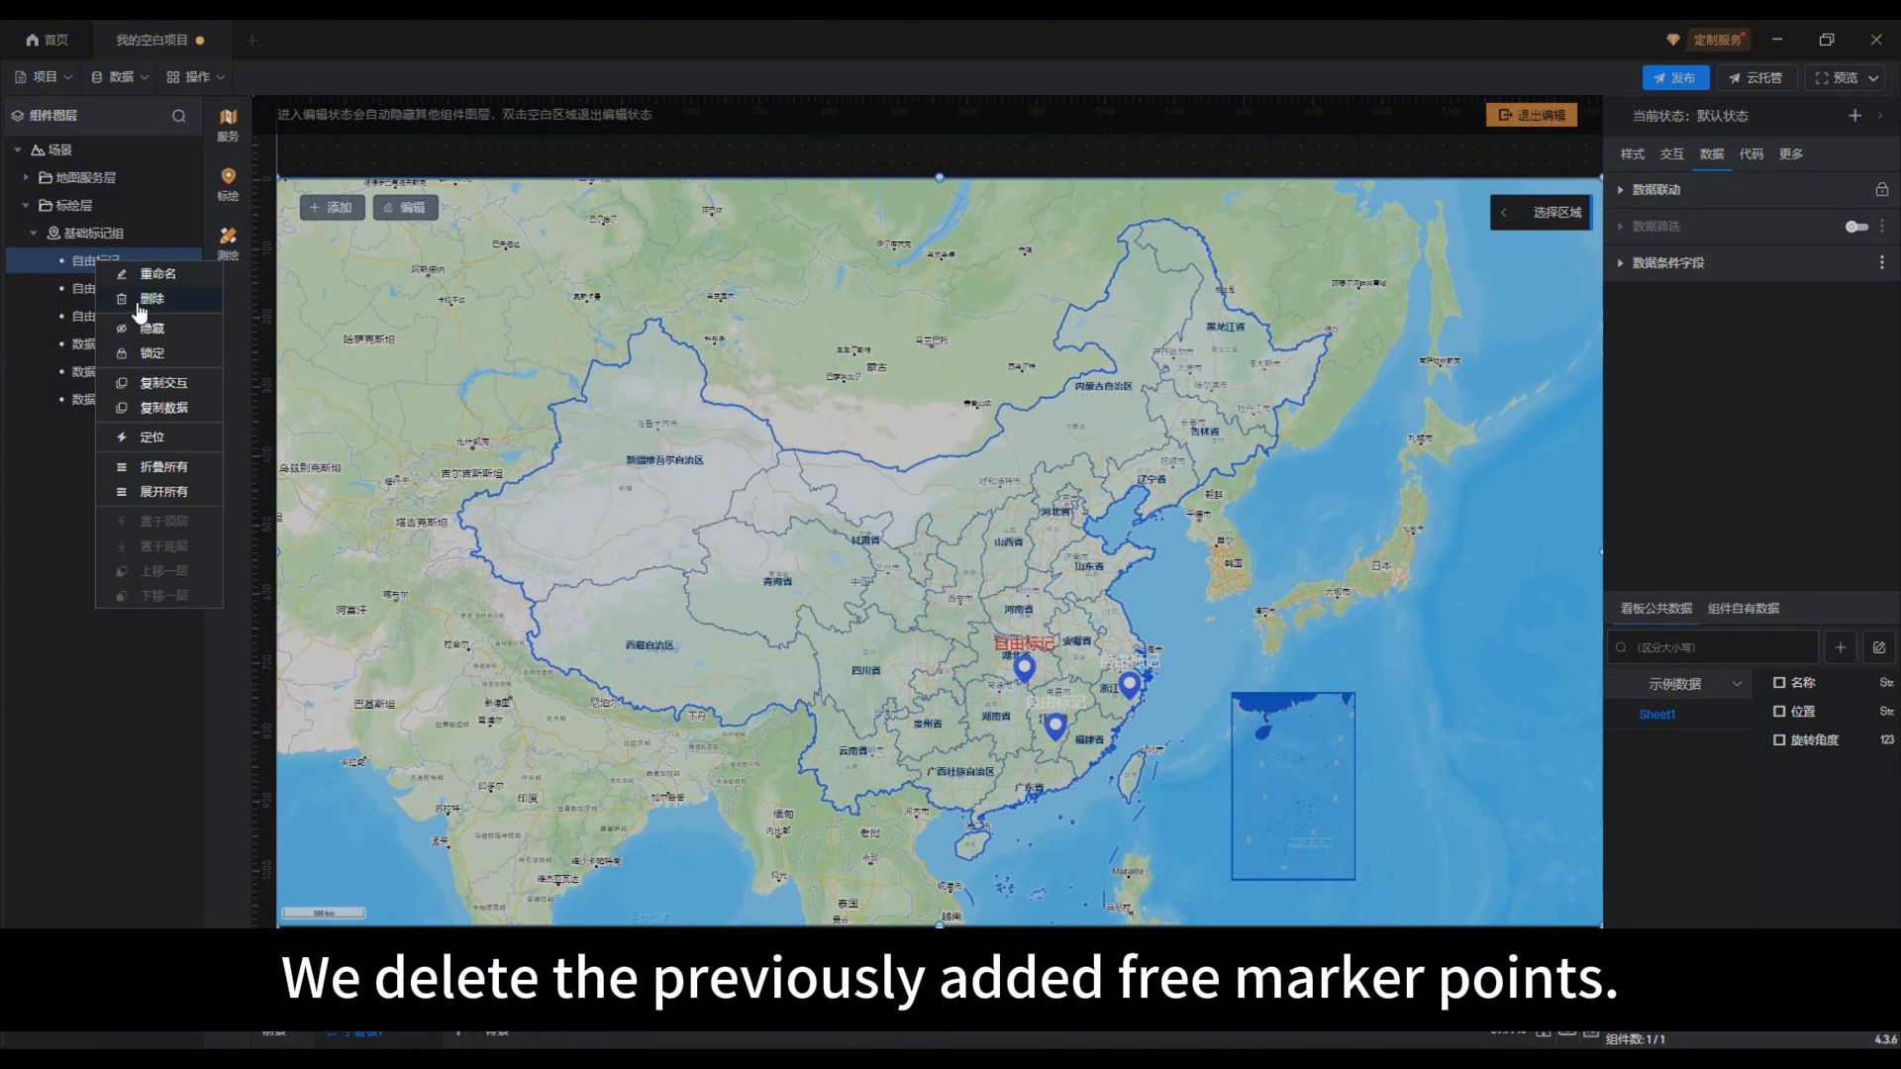
{"action": "left_click", "coordinate": [126, 302]}
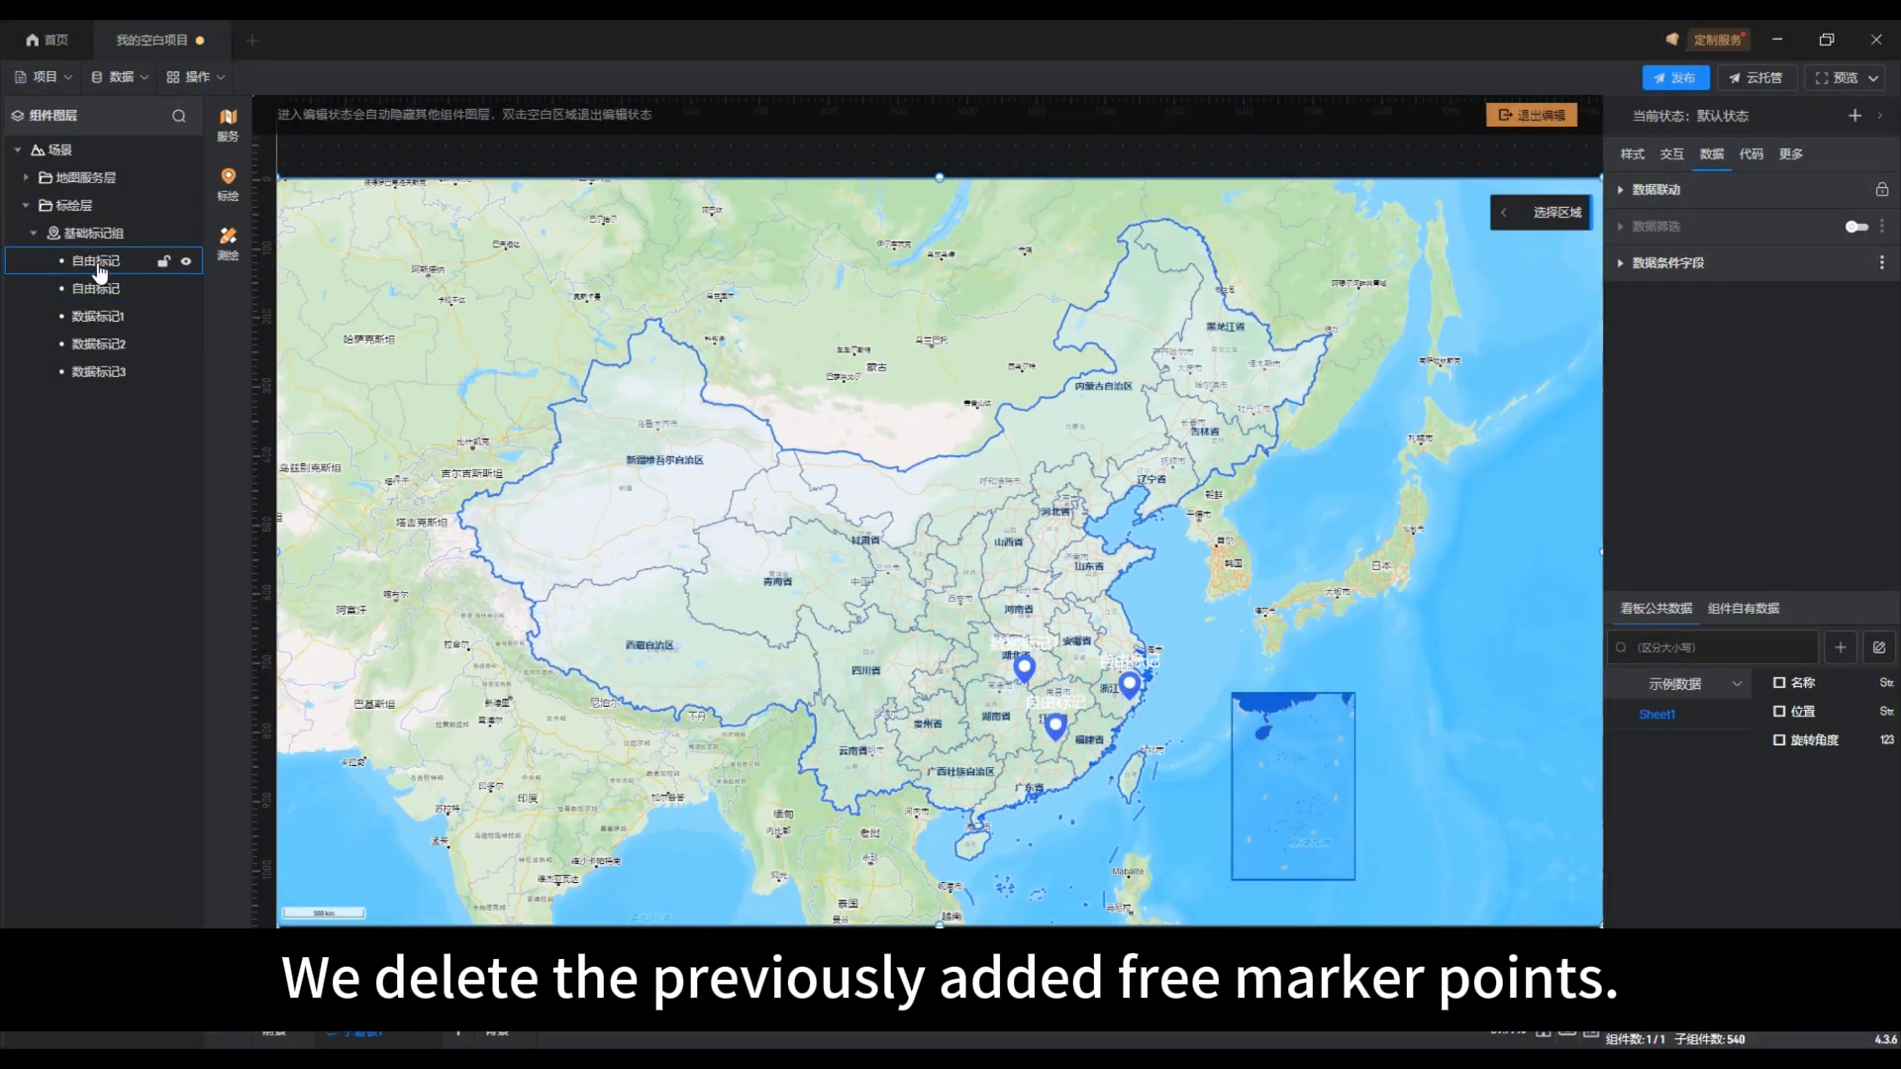
{"action": "right_click", "coordinate": [98, 265]}
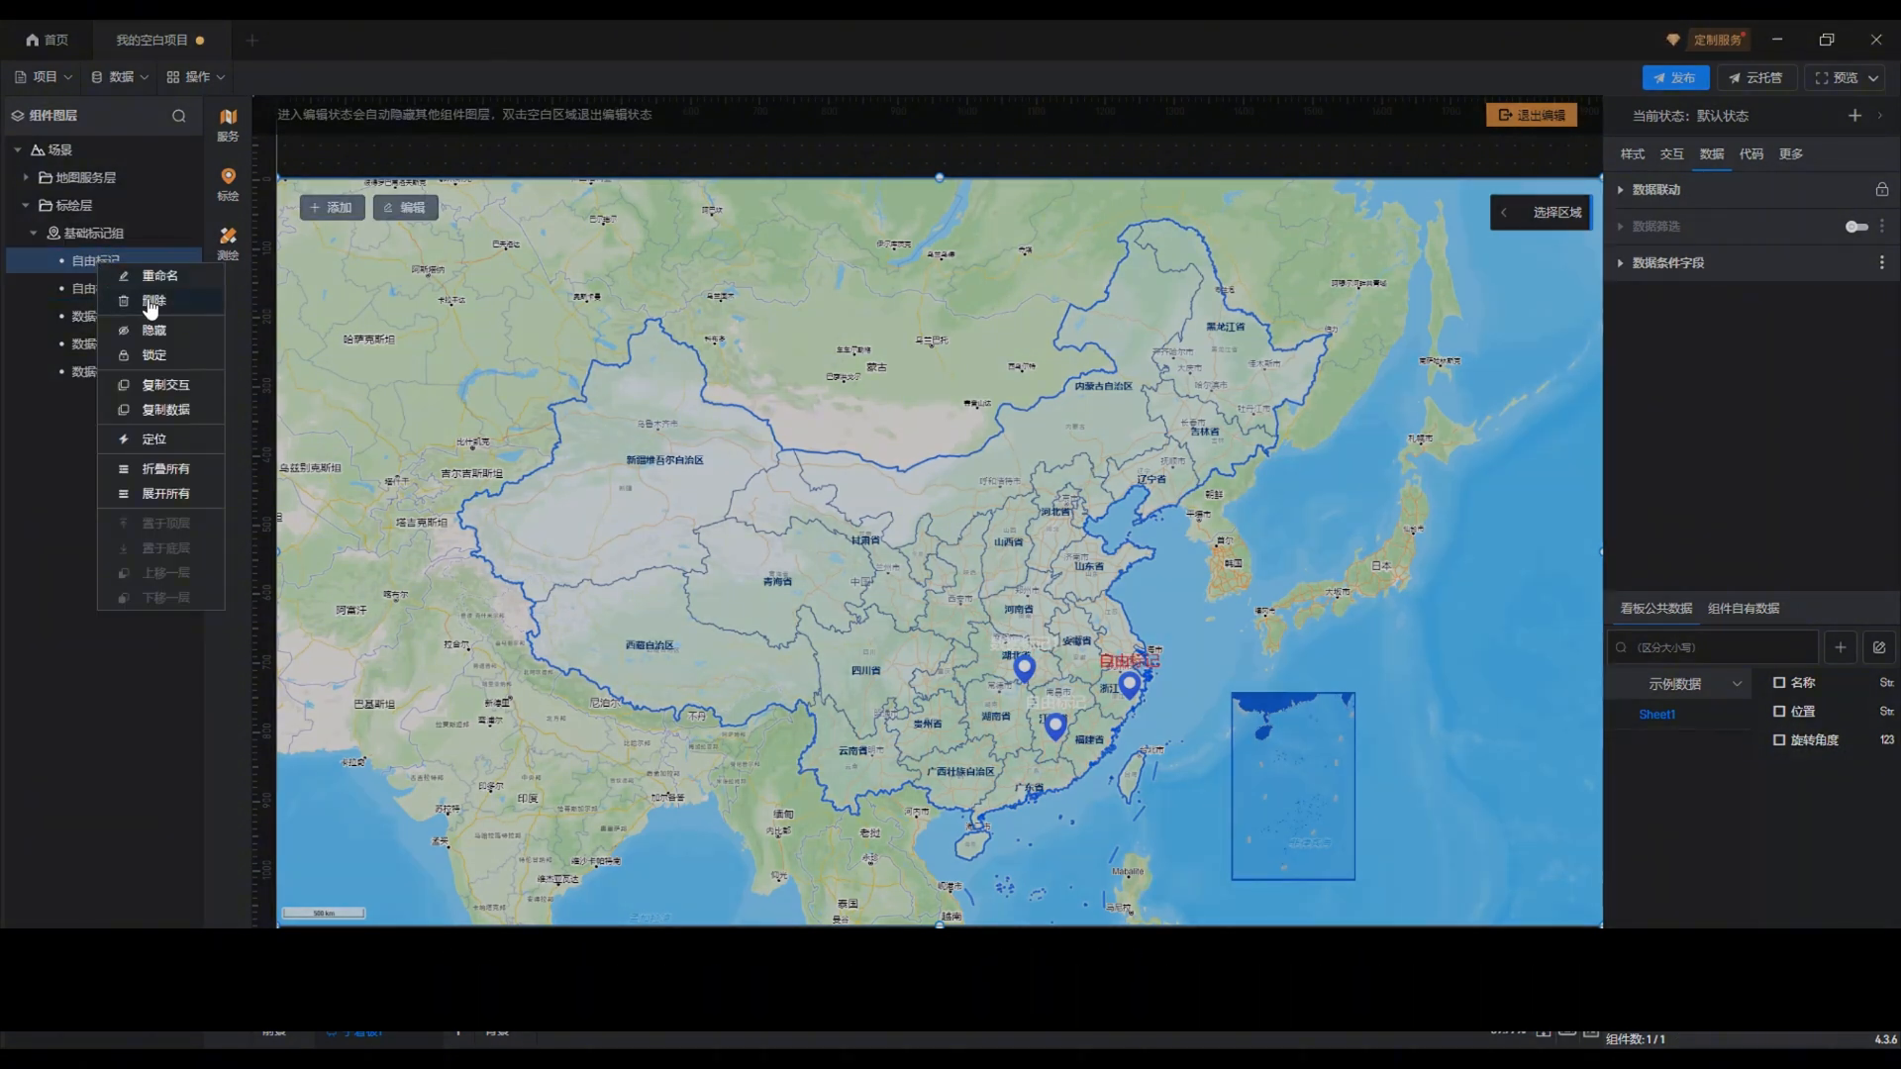
{"action": "left_click", "coordinate": [138, 302]}
{"action": "left_click", "coordinate": [98, 262]}
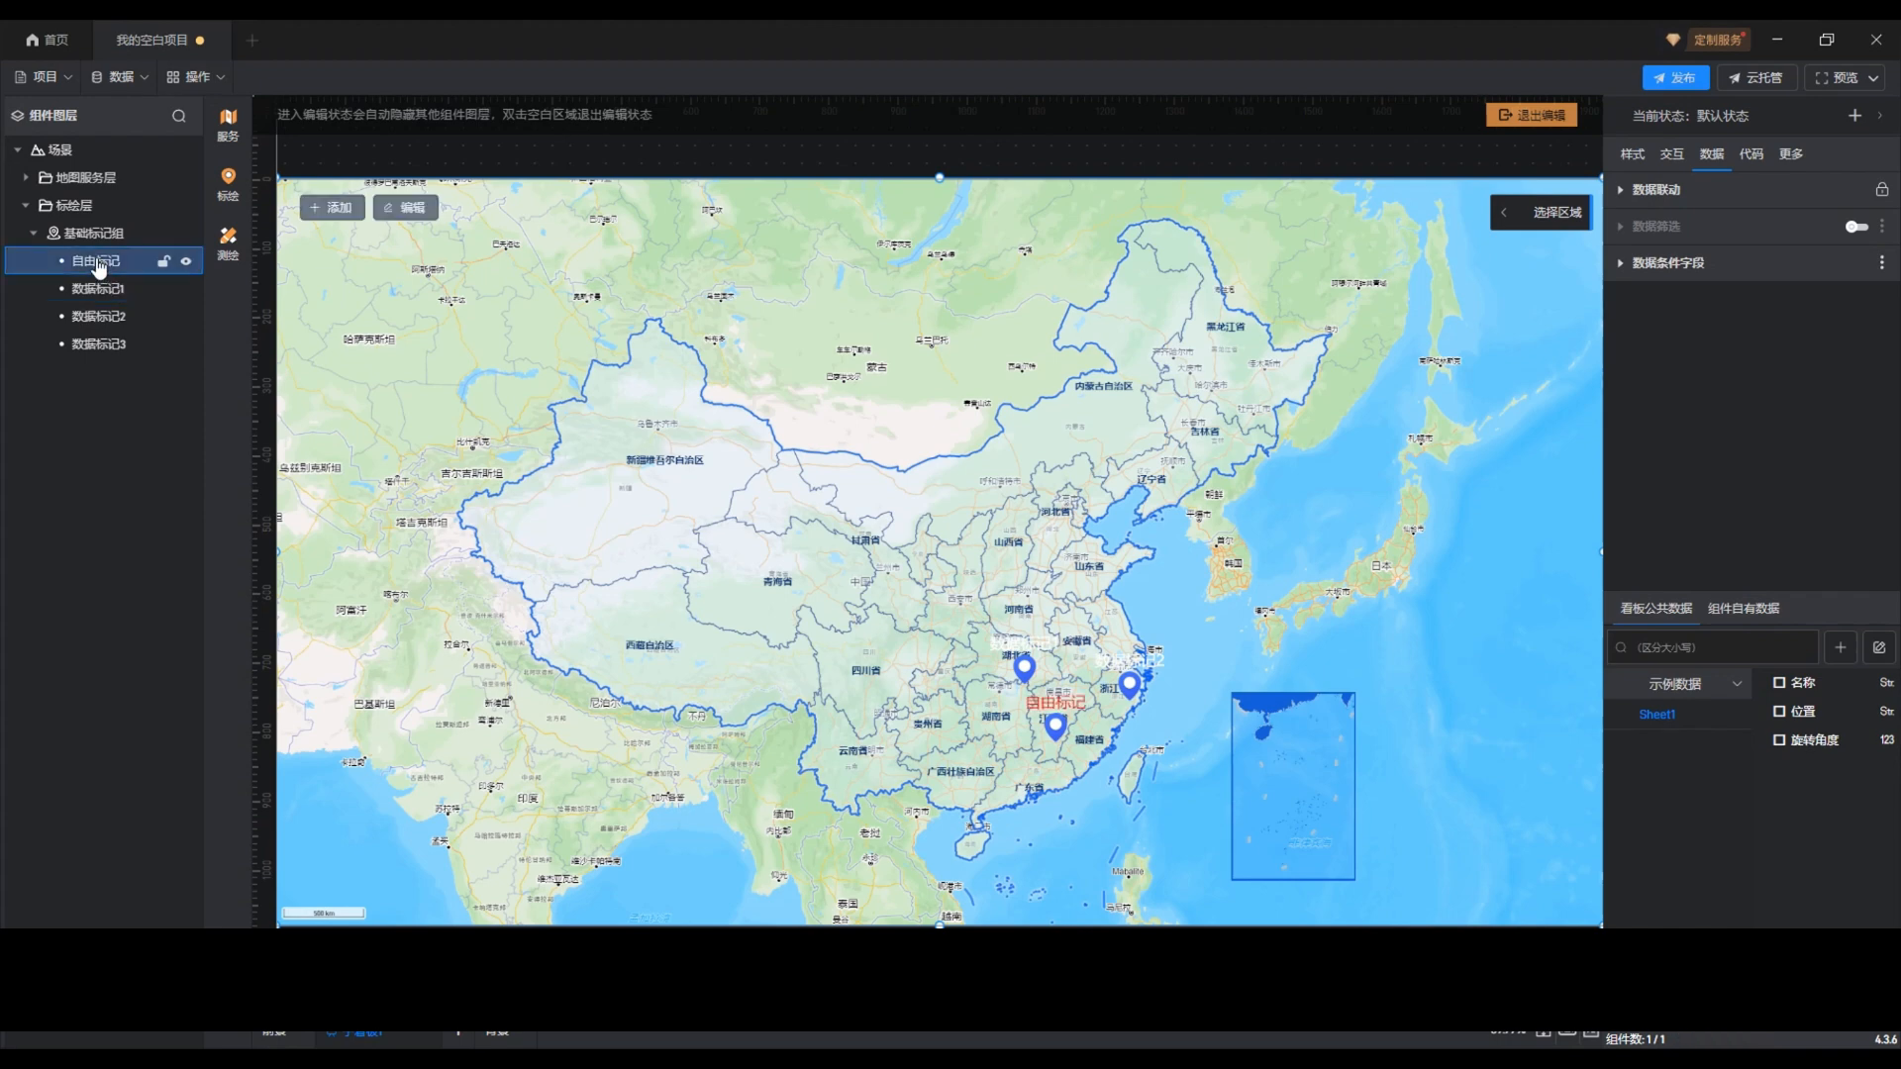
{"action": "right_click", "coordinate": [98, 262]}
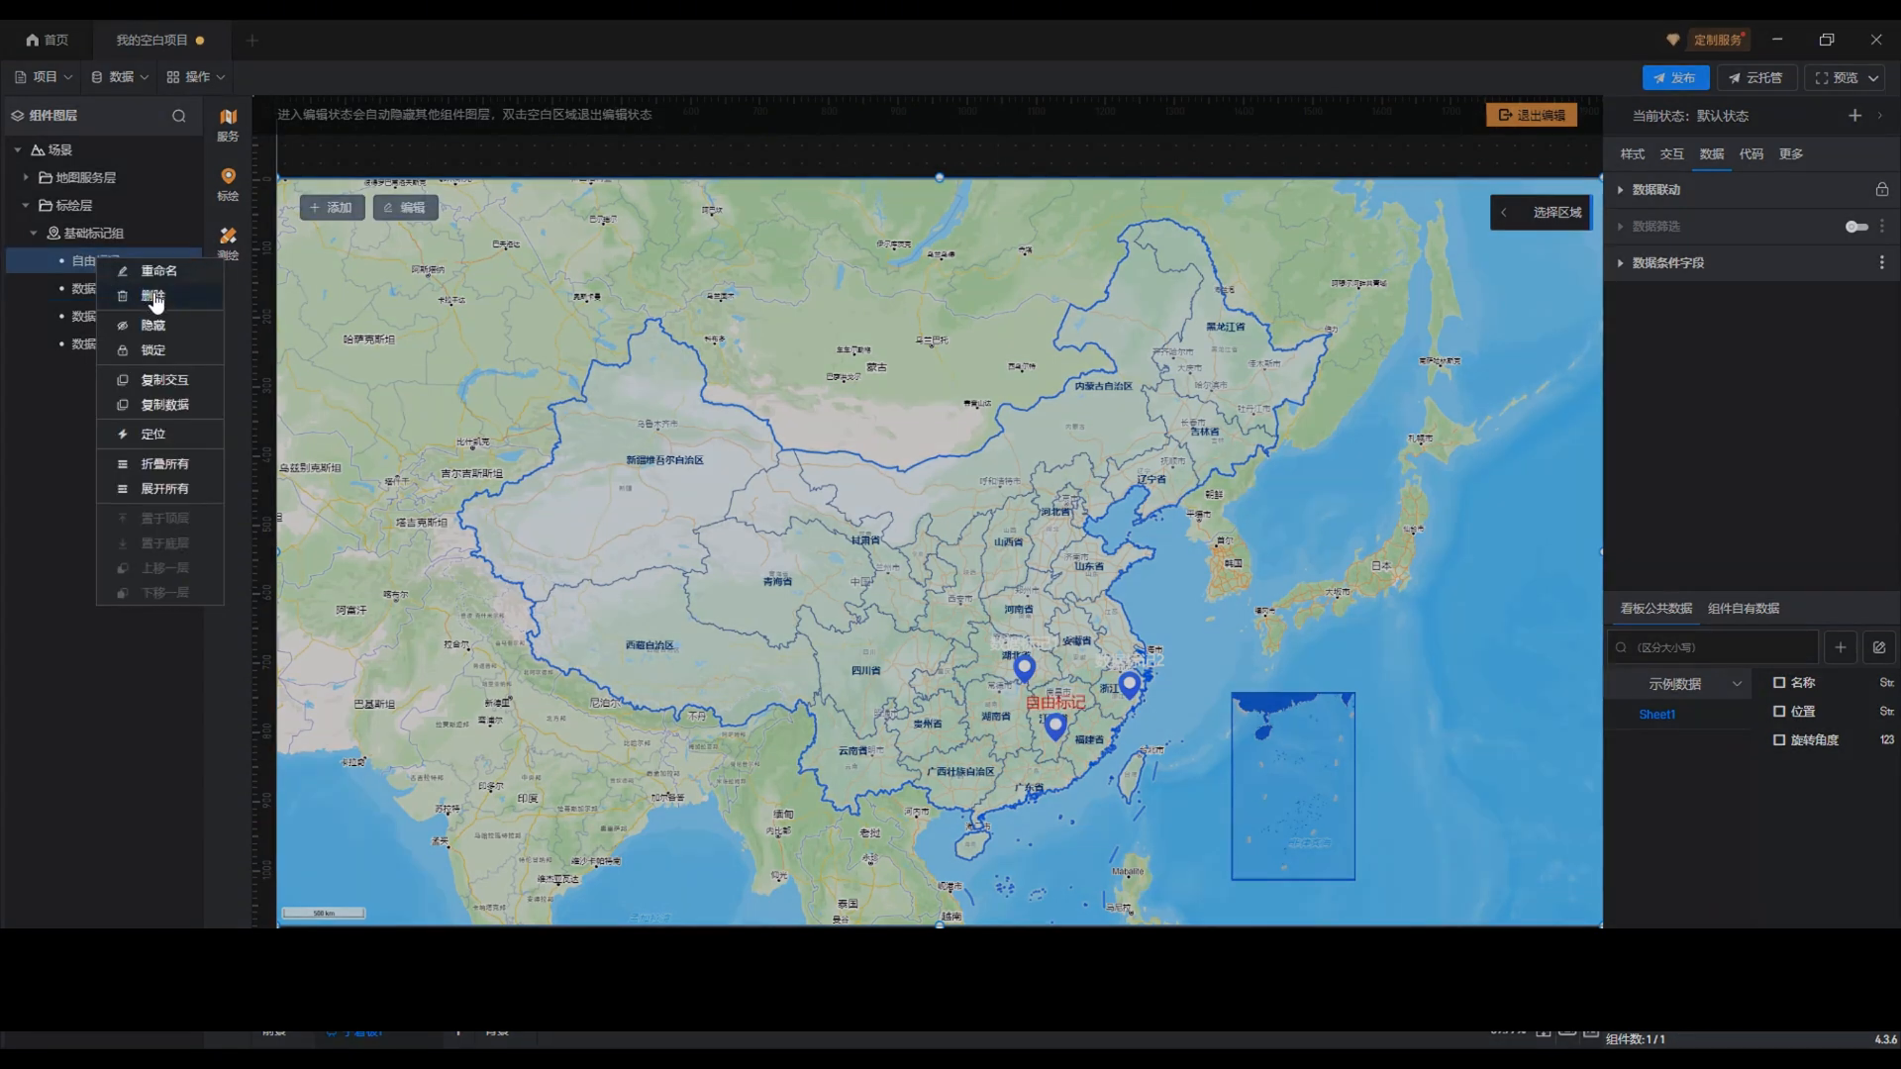
{"action": "left_click", "coordinate": [155, 302]}
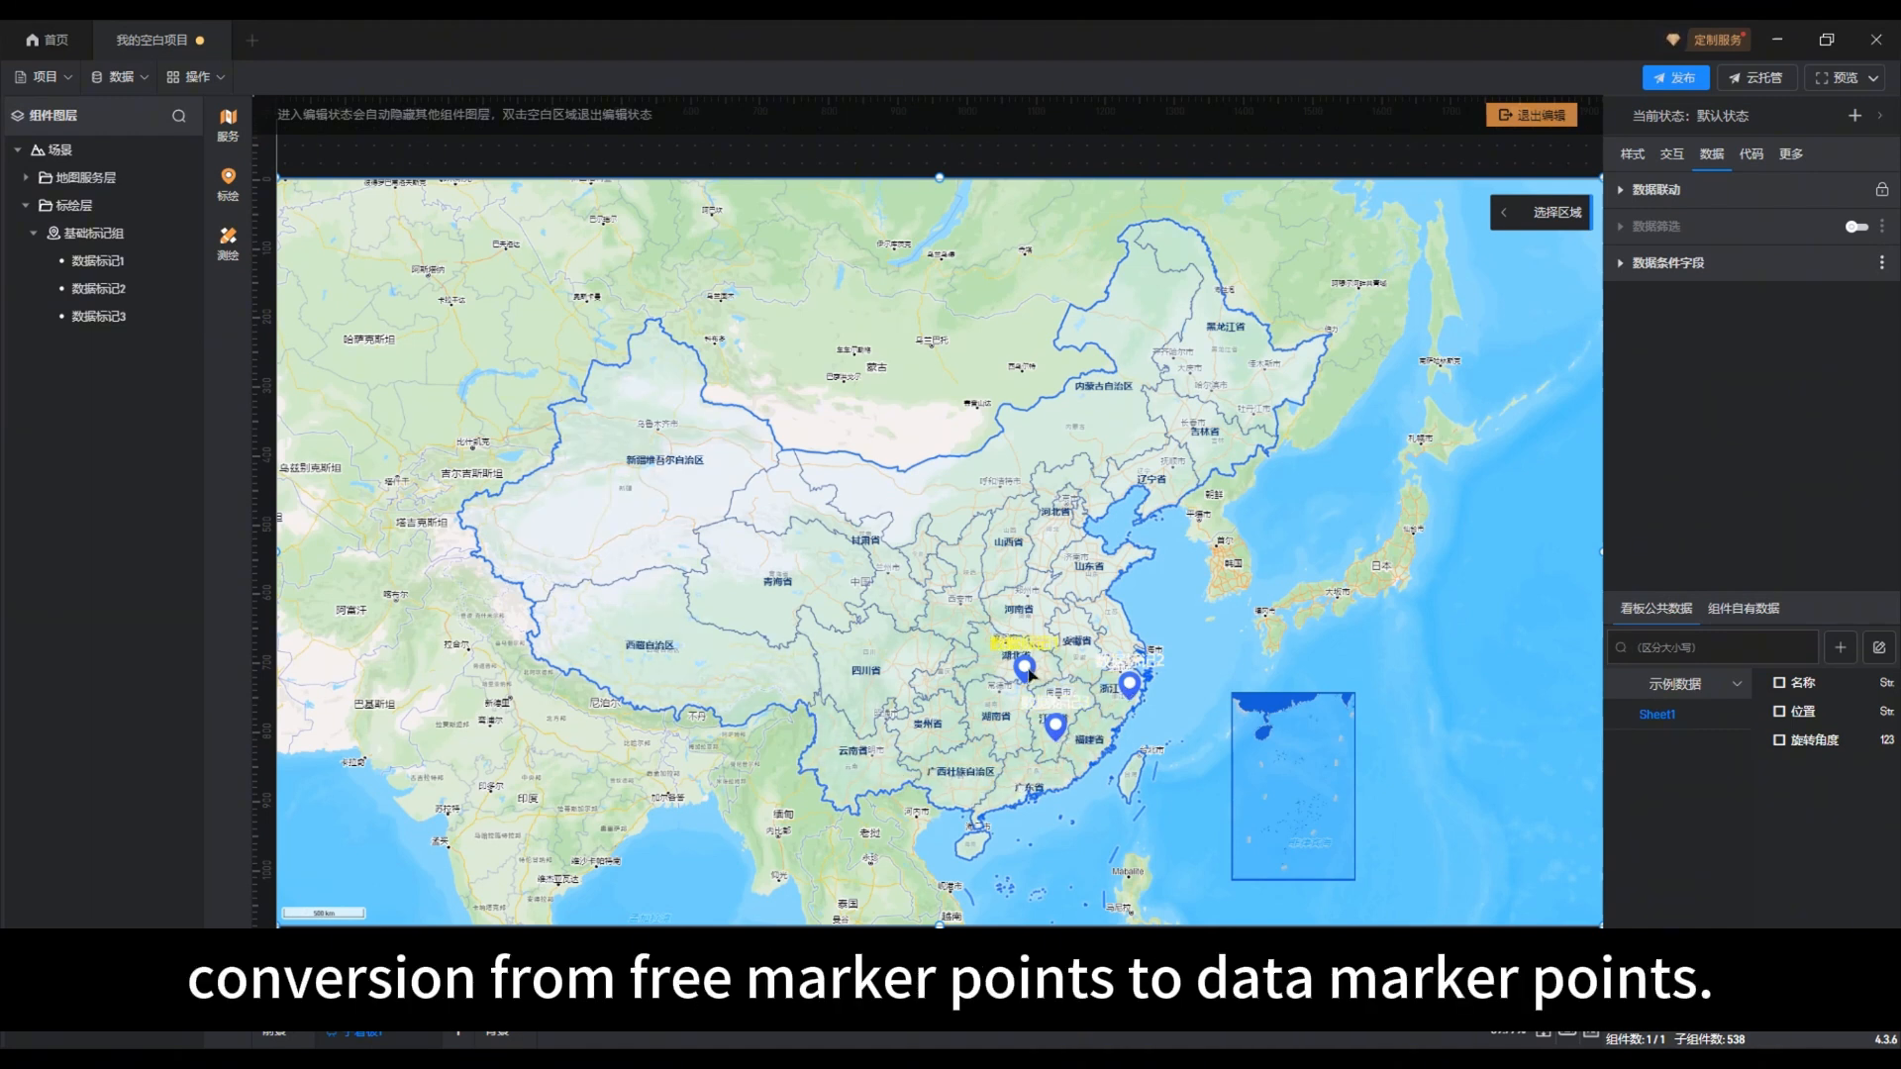
Step: Expand the 数据联动 data linkage settings of 基础标记组
{"action": "left_click", "coordinate": [94, 234]}
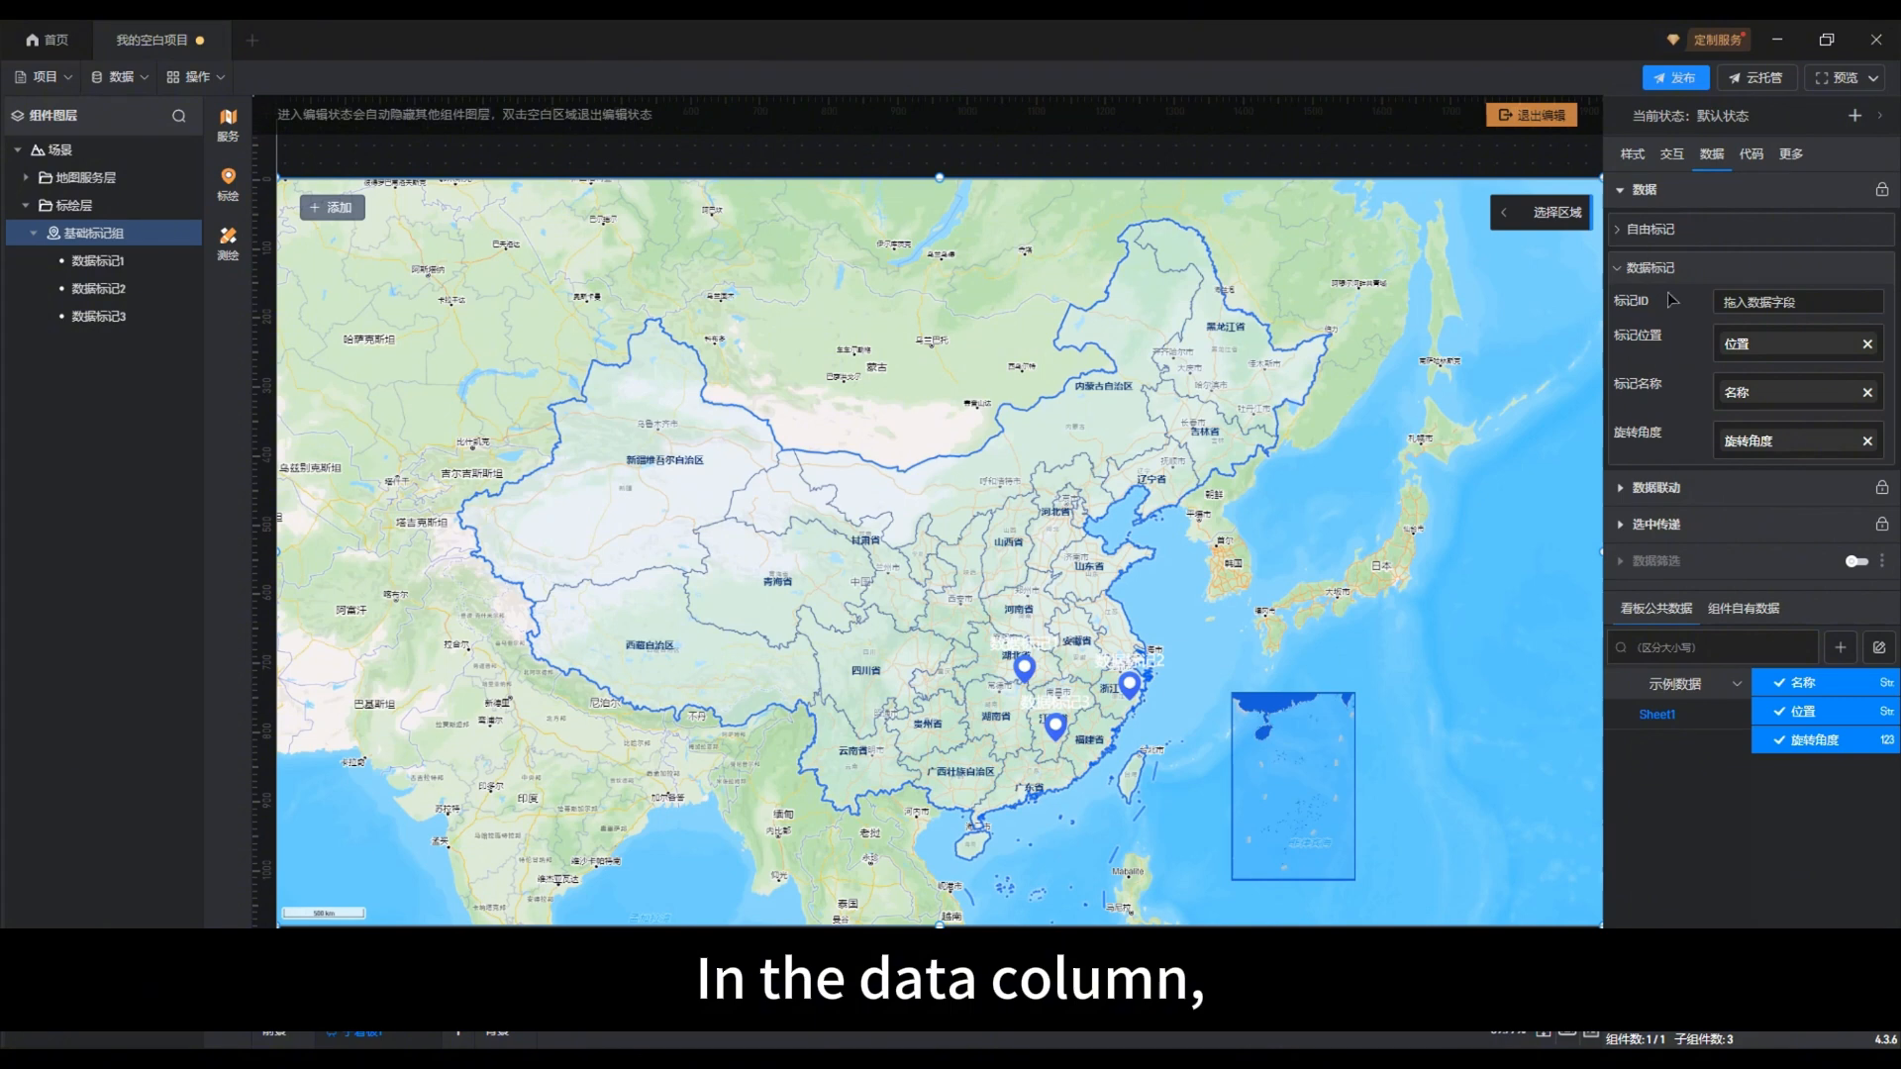
{"action": "left_click", "coordinate": [1671, 489]}
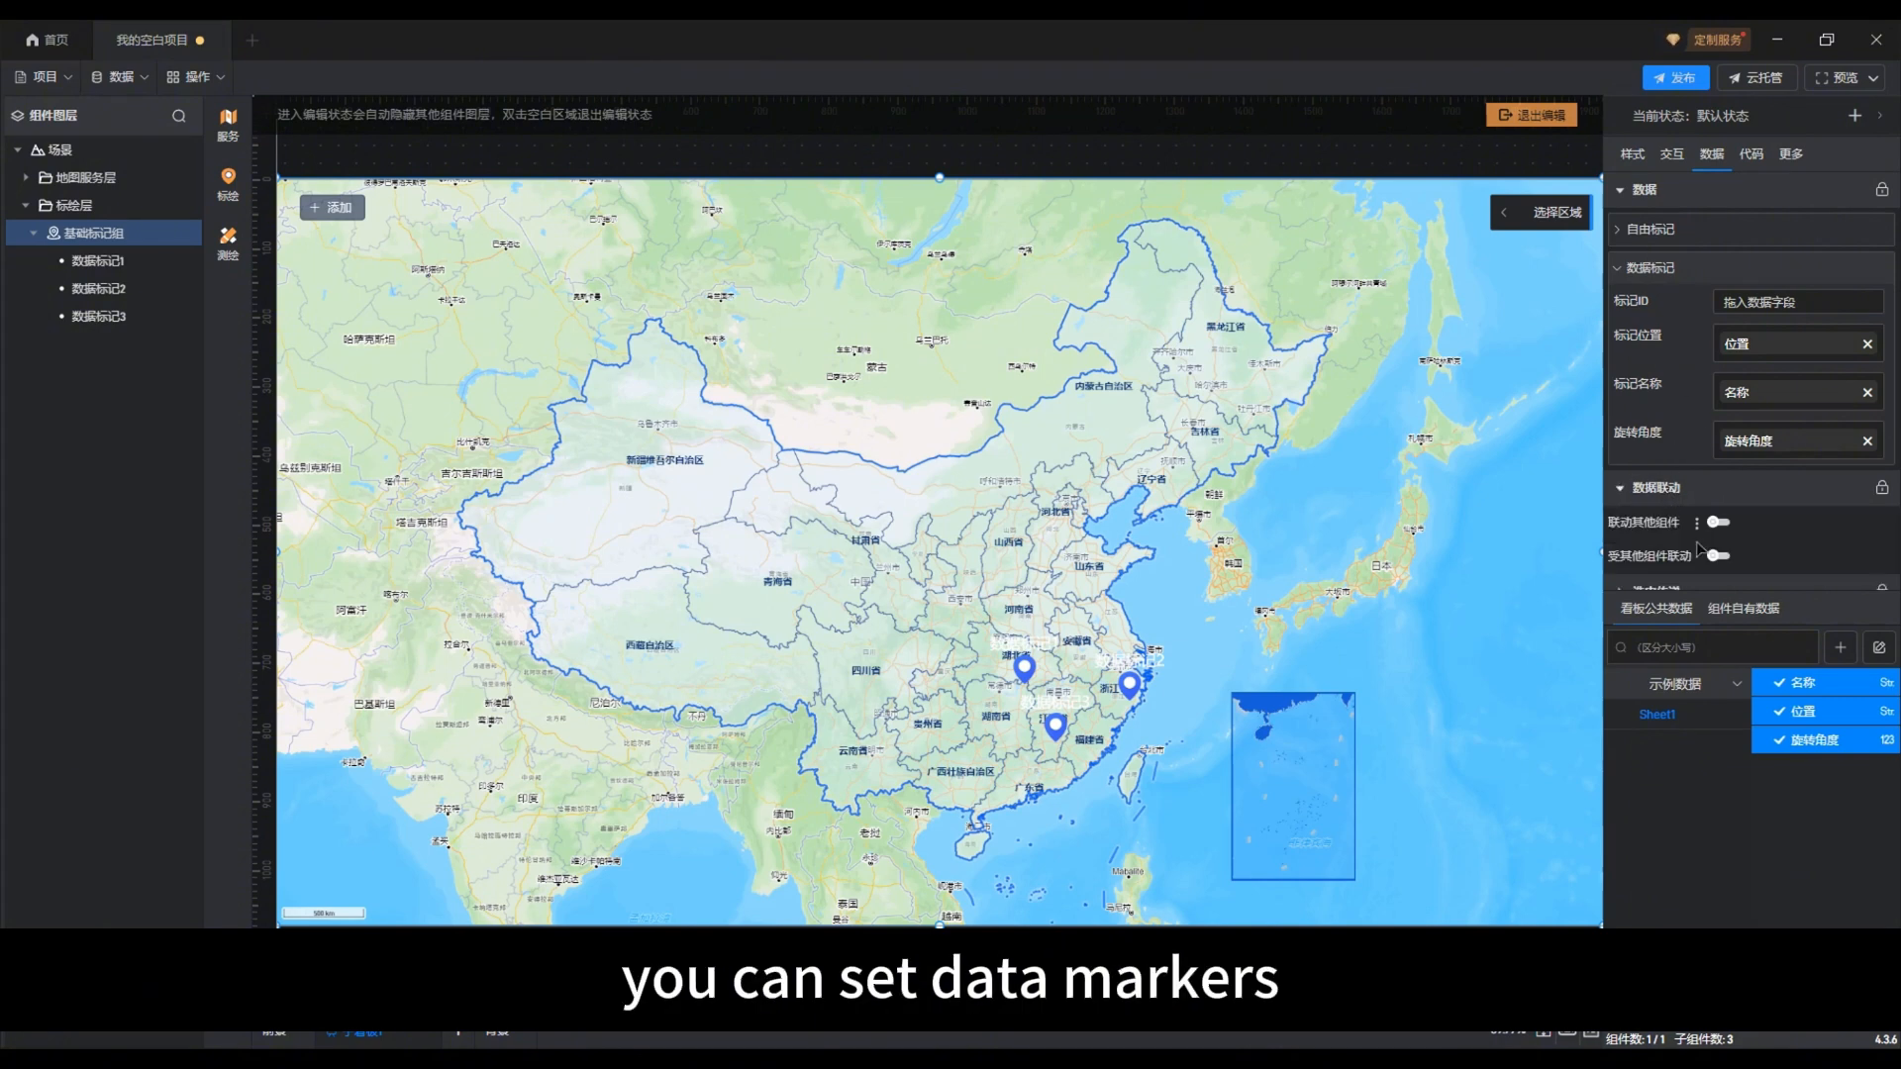
{"action": "scroll", "coordinate": [1688, 515], "scroll_direction": "down", "scroll_amount": 1}
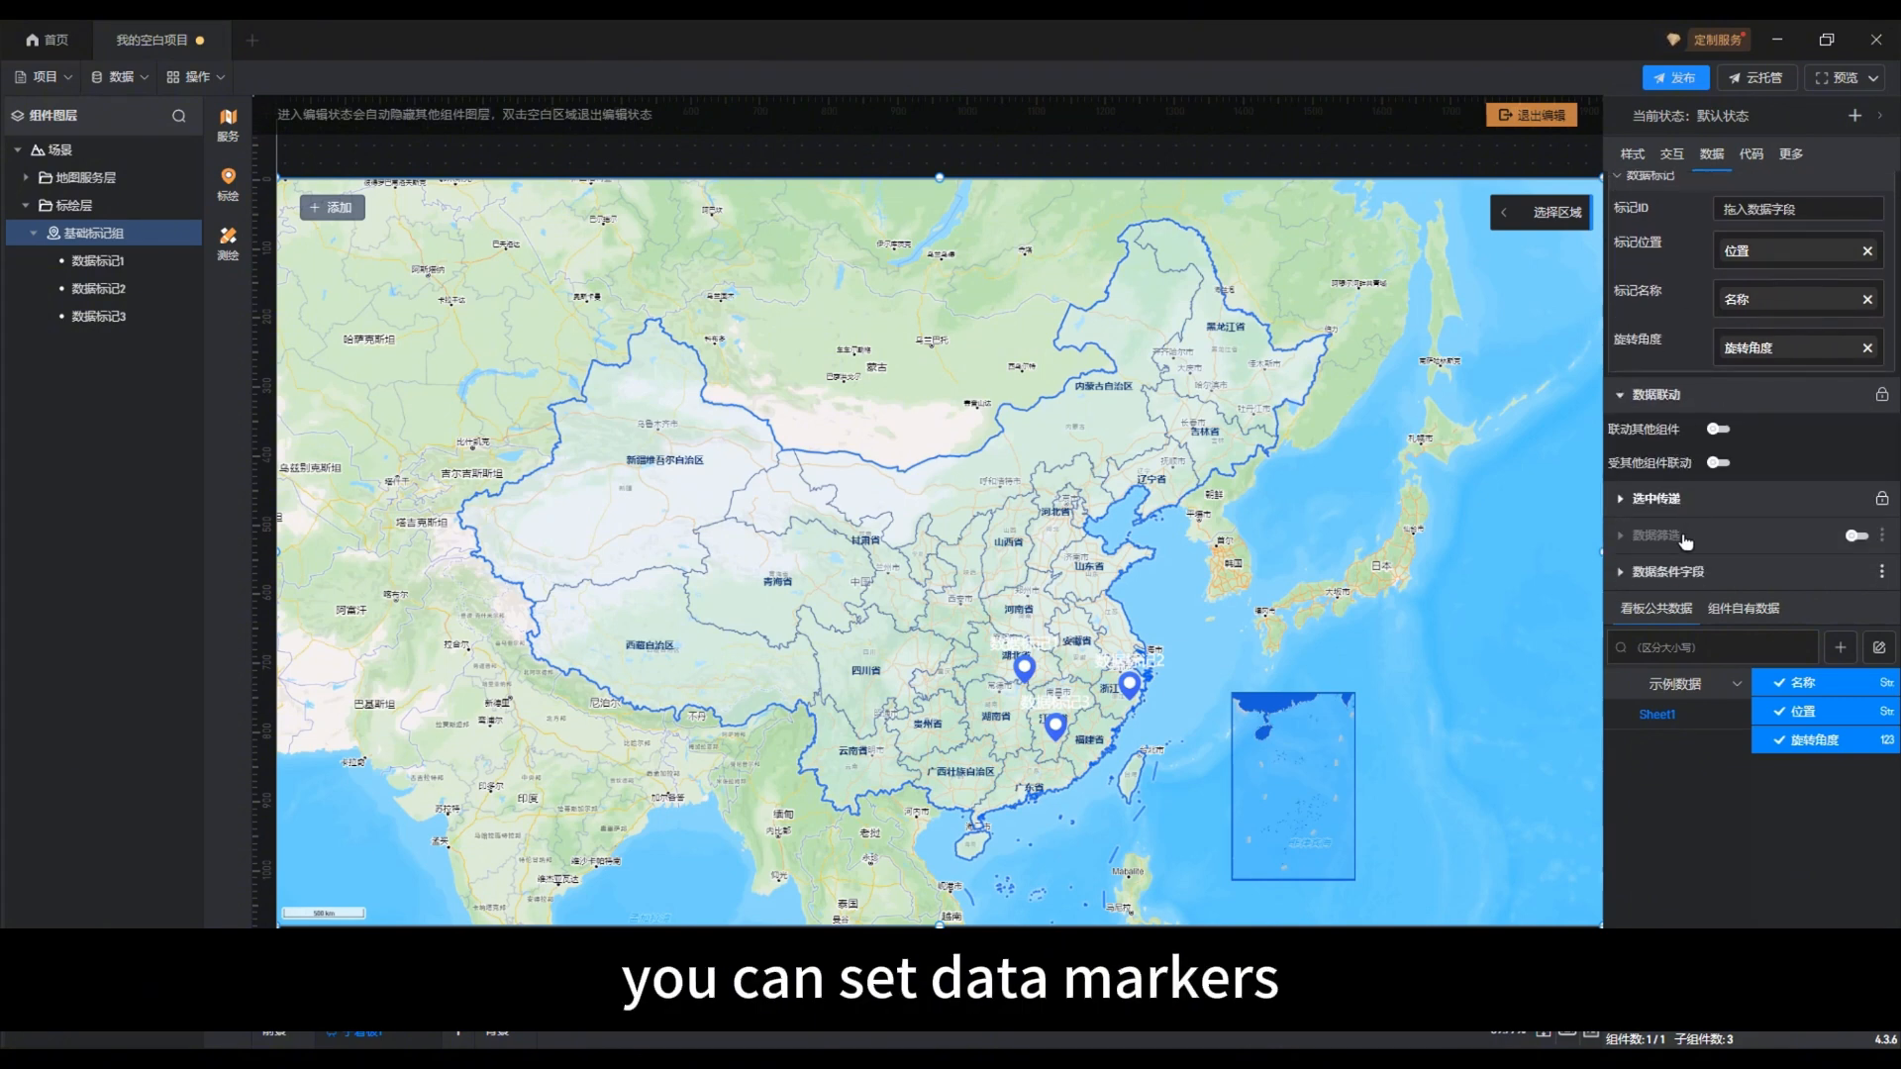
Step: Enable 数据筛选 for 基础标记组 and check the 筛选条件 options, keeping 不筛选 selected
{"action": "left_click", "coordinate": [1683, 535]}
{"action": "scroll", "coordinate": [1690, 534], "scroll_direction": "down", "scroll_amount": 1}
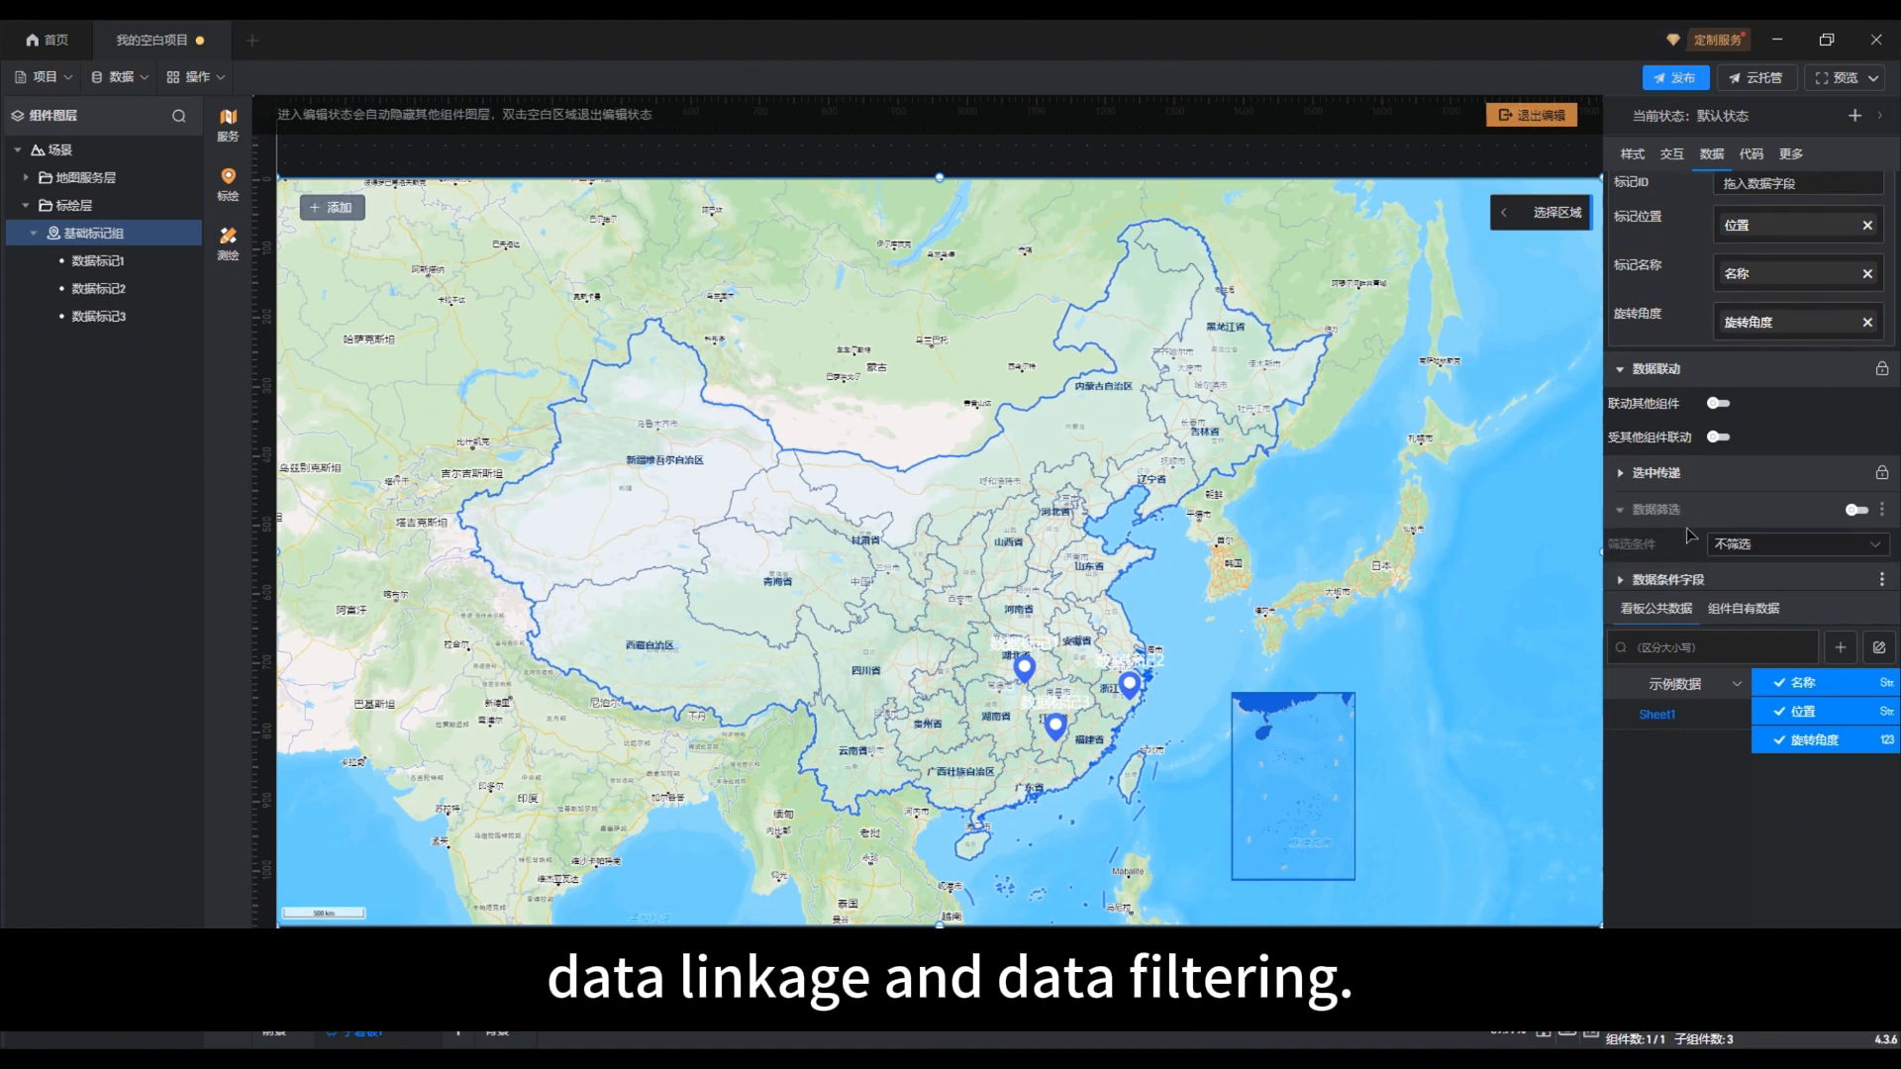
{"action": "left_click", "coordinate": [1858, 502]}
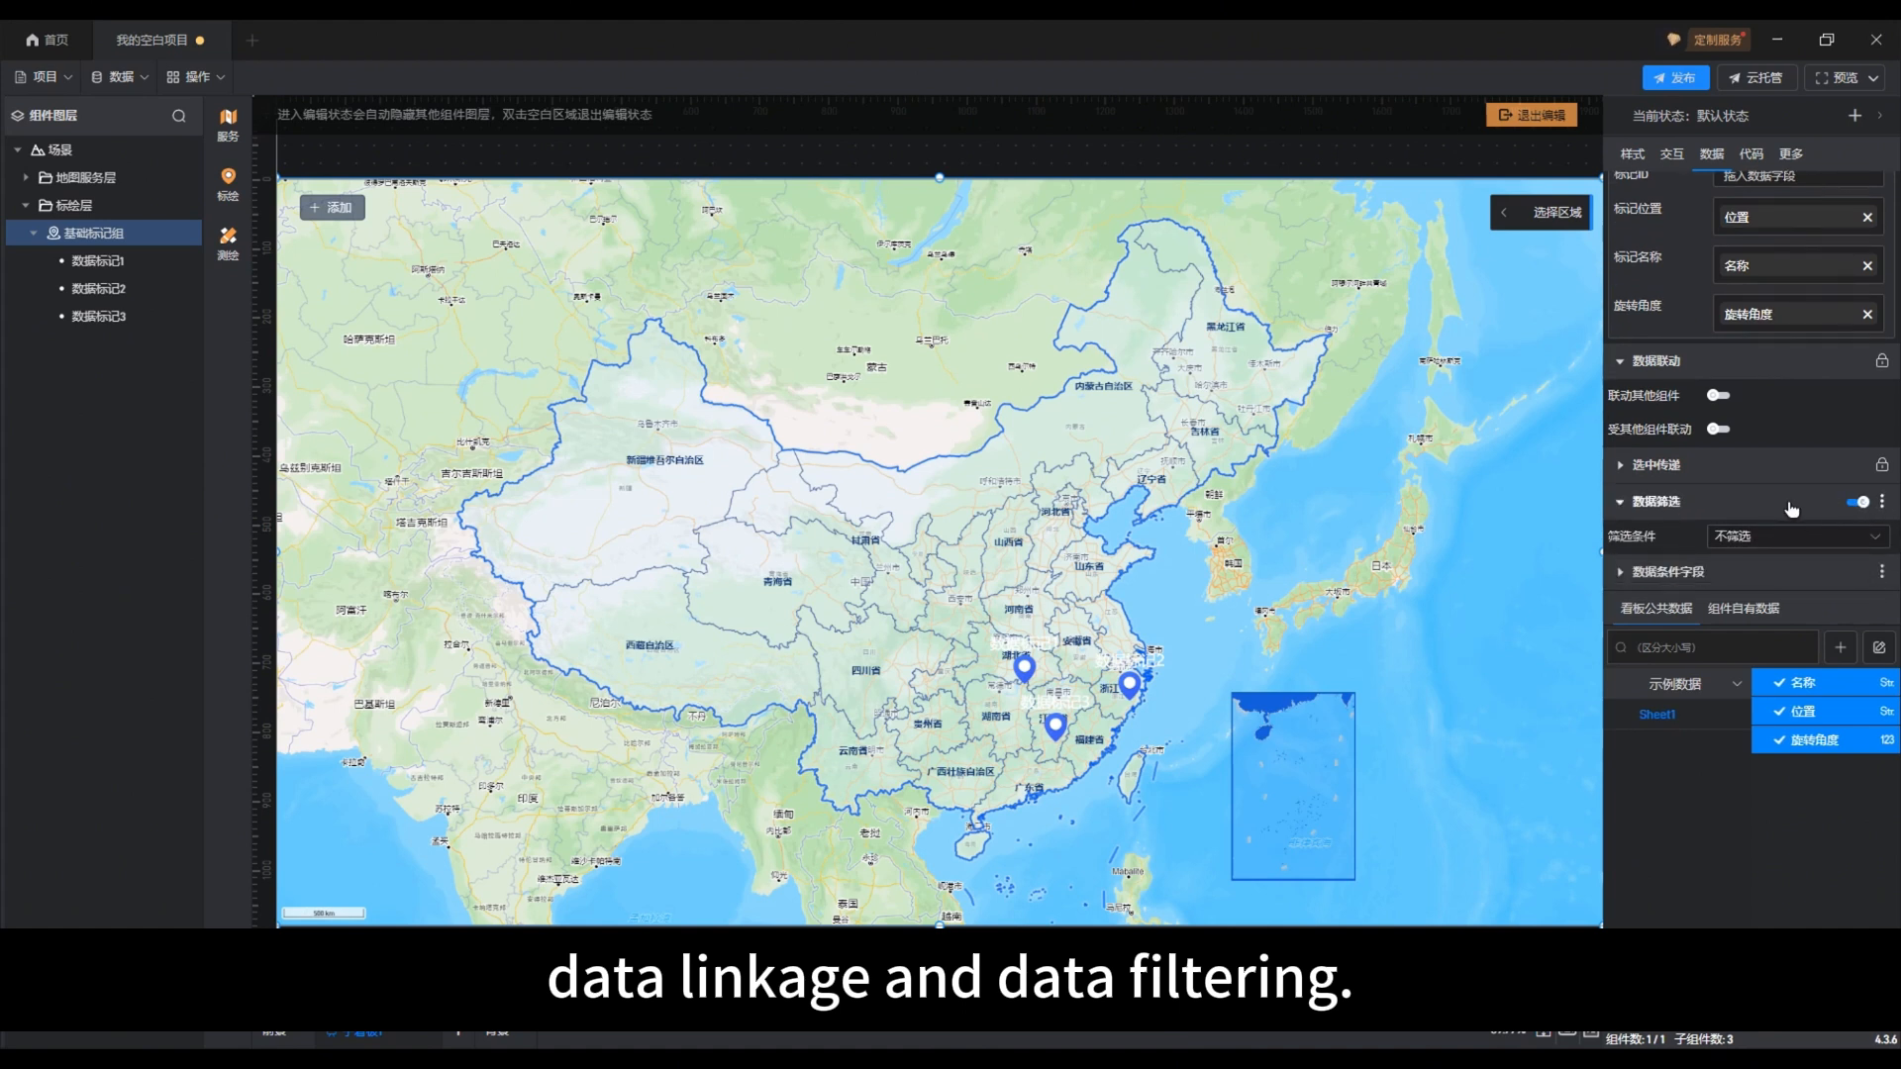
{"action": "left_click", "coordinate": [1865, 541]}
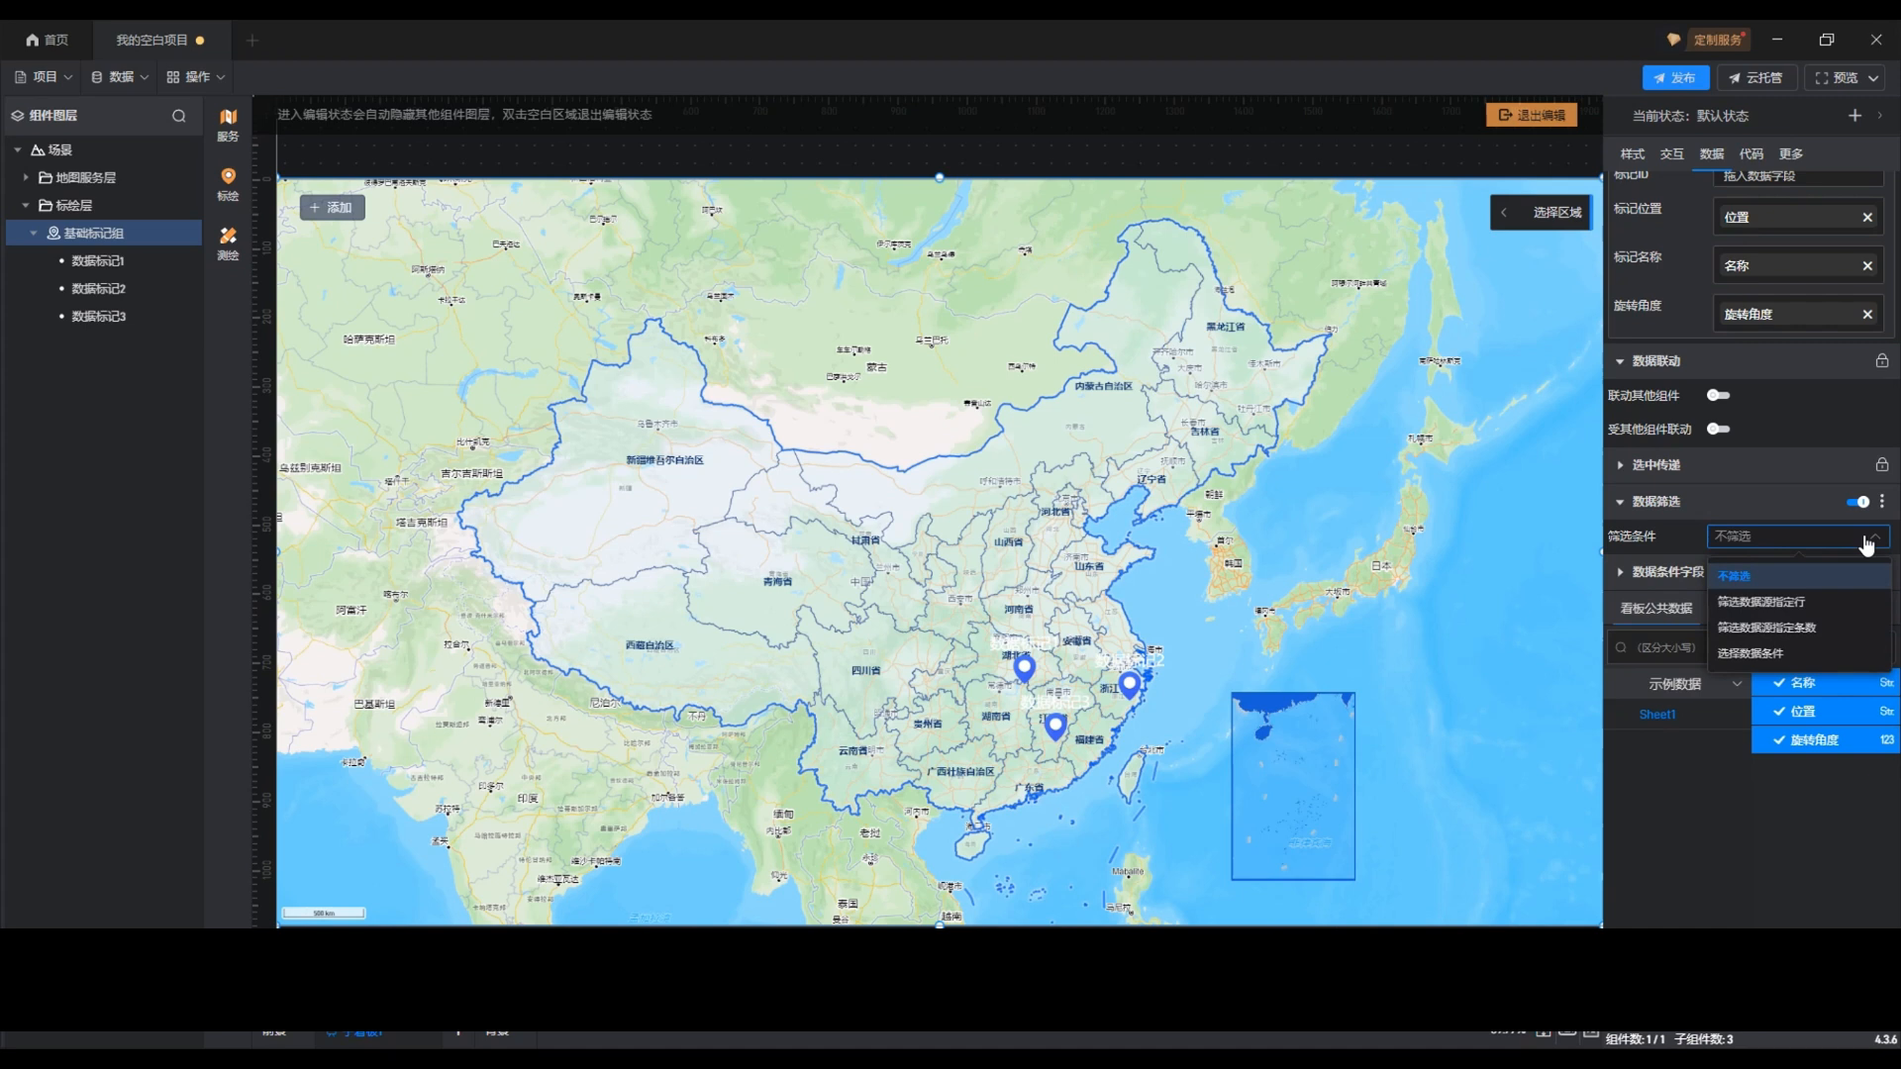
{"action": "left_click", "coordinate": [1867, 542]}
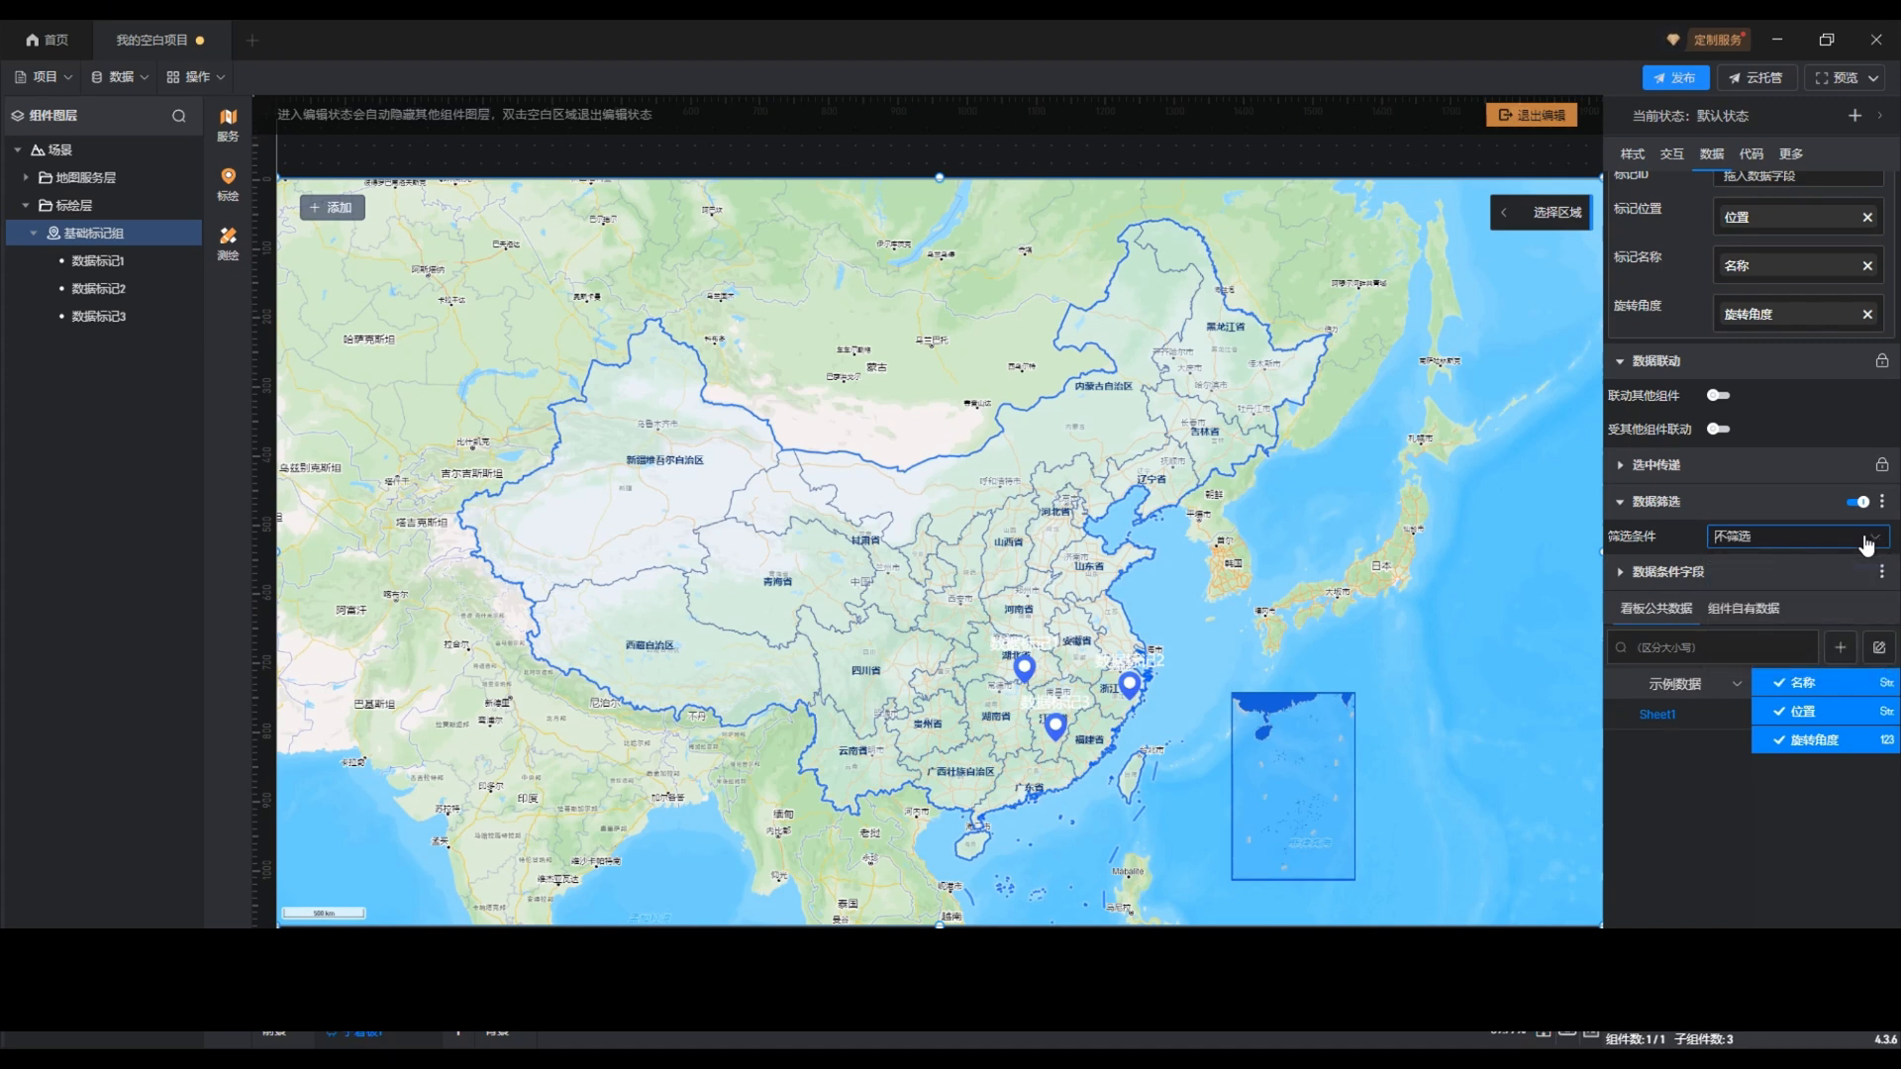
Step: Show the style settings of 基础标记组 with only the 基本设置 section expanded
{"action": "left_click", "coordinate": [1631, 154]}
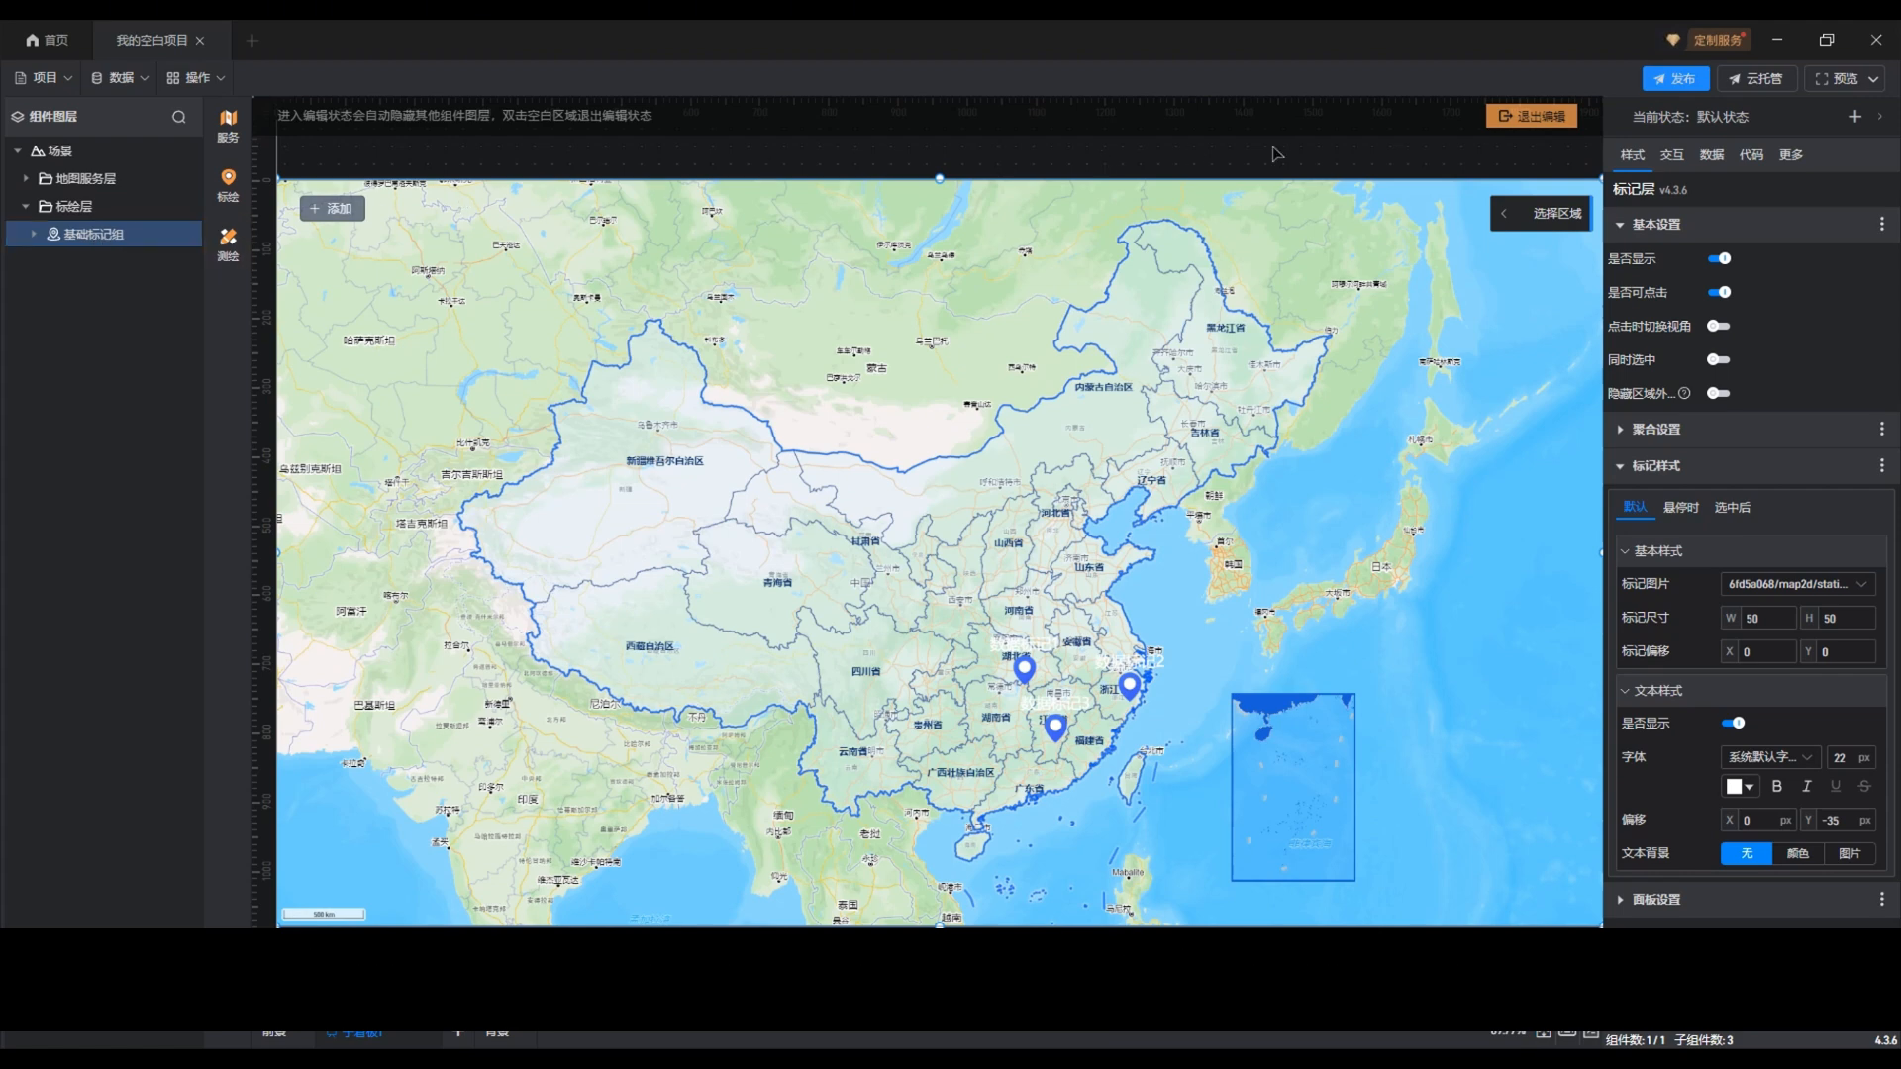
{"action": "left_click", "coordinate": [1659, 231]}
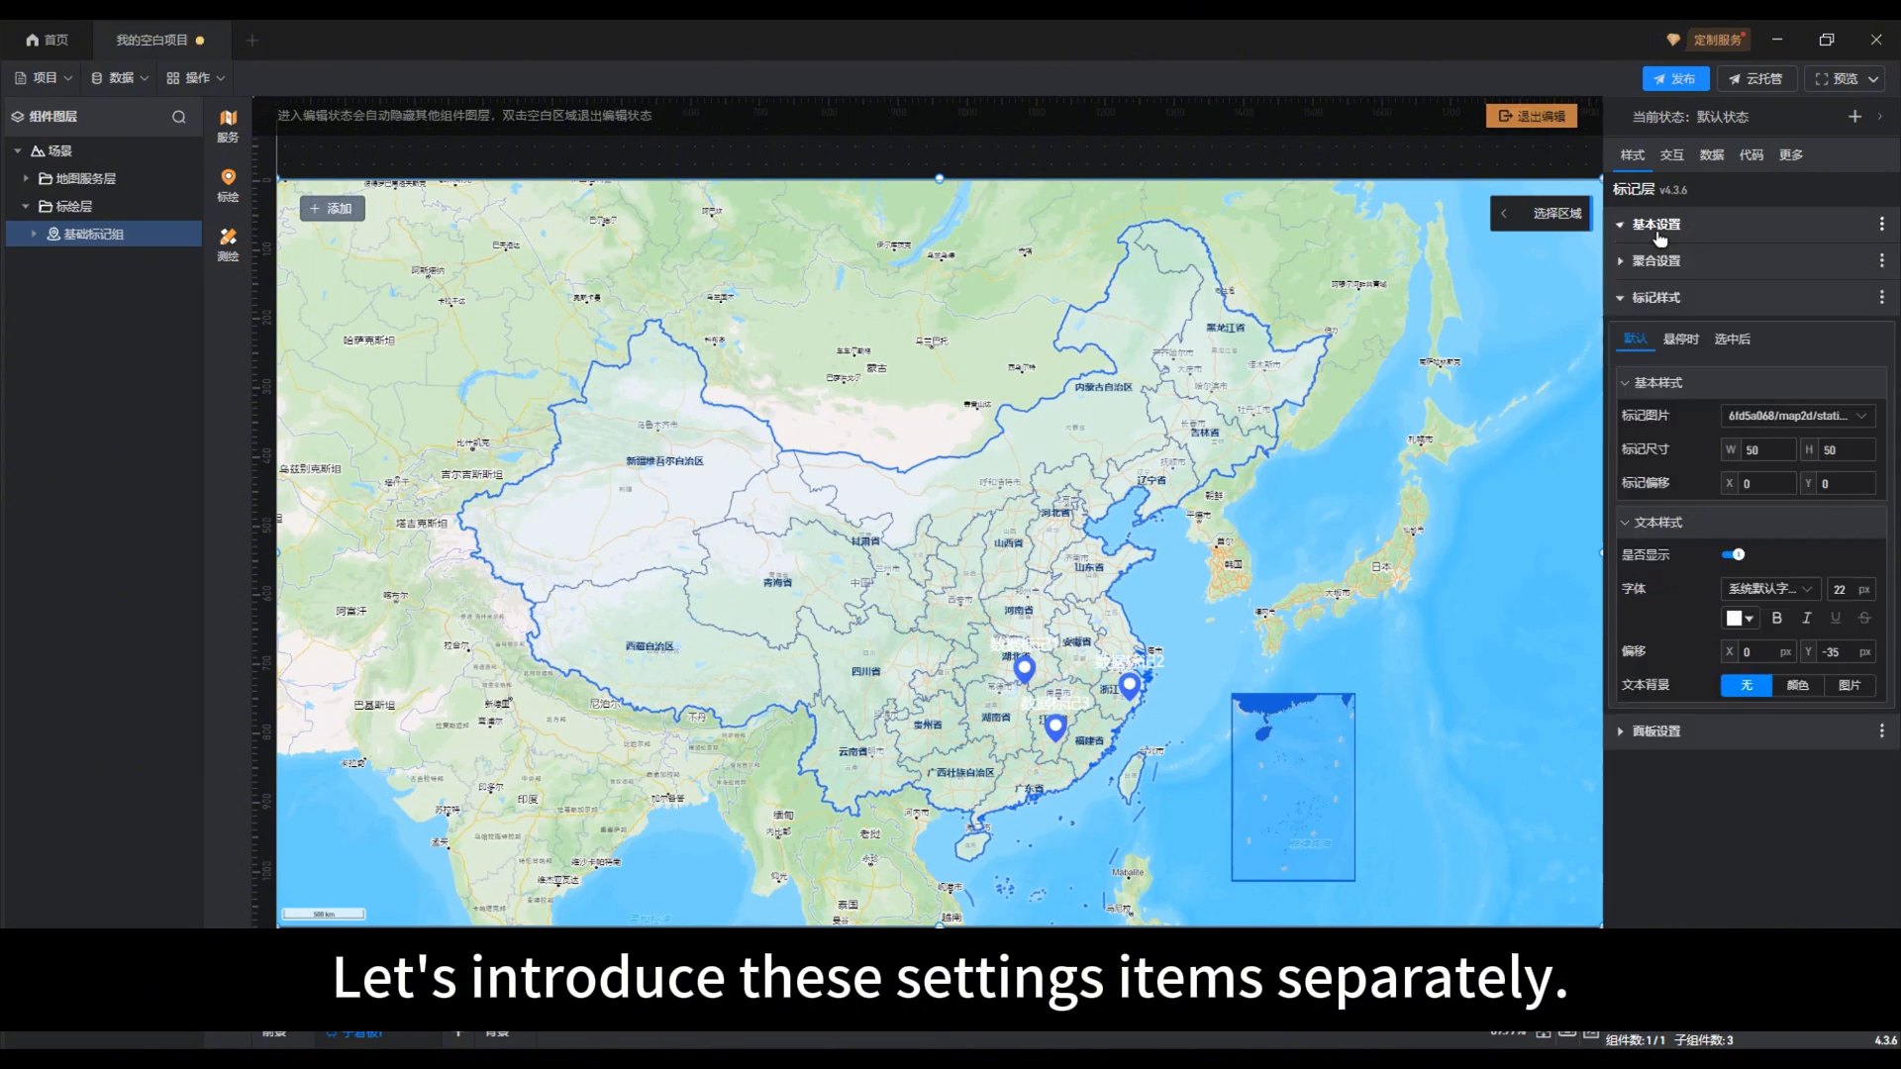
{"action": "left_click", "coordinate": [1671, 299]}
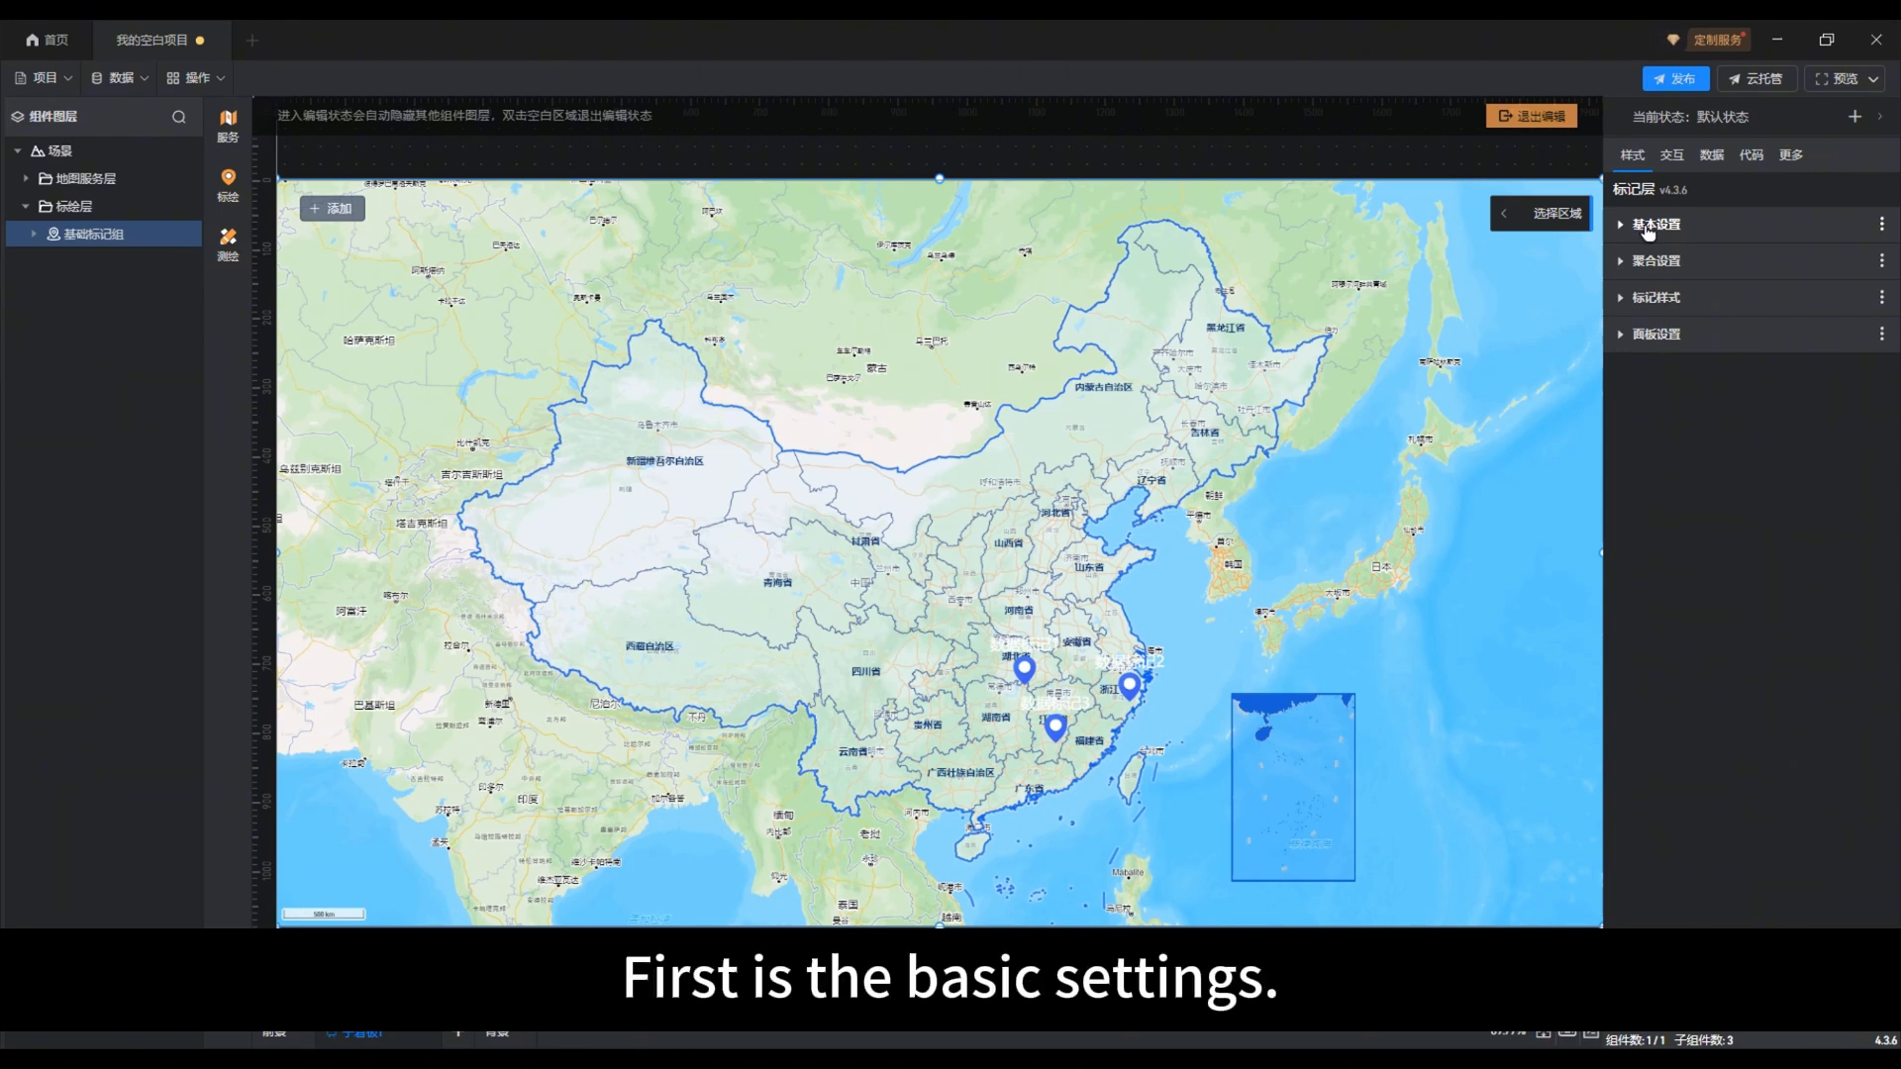
{"action": "left_click", "coordinate": [1649, 231]}
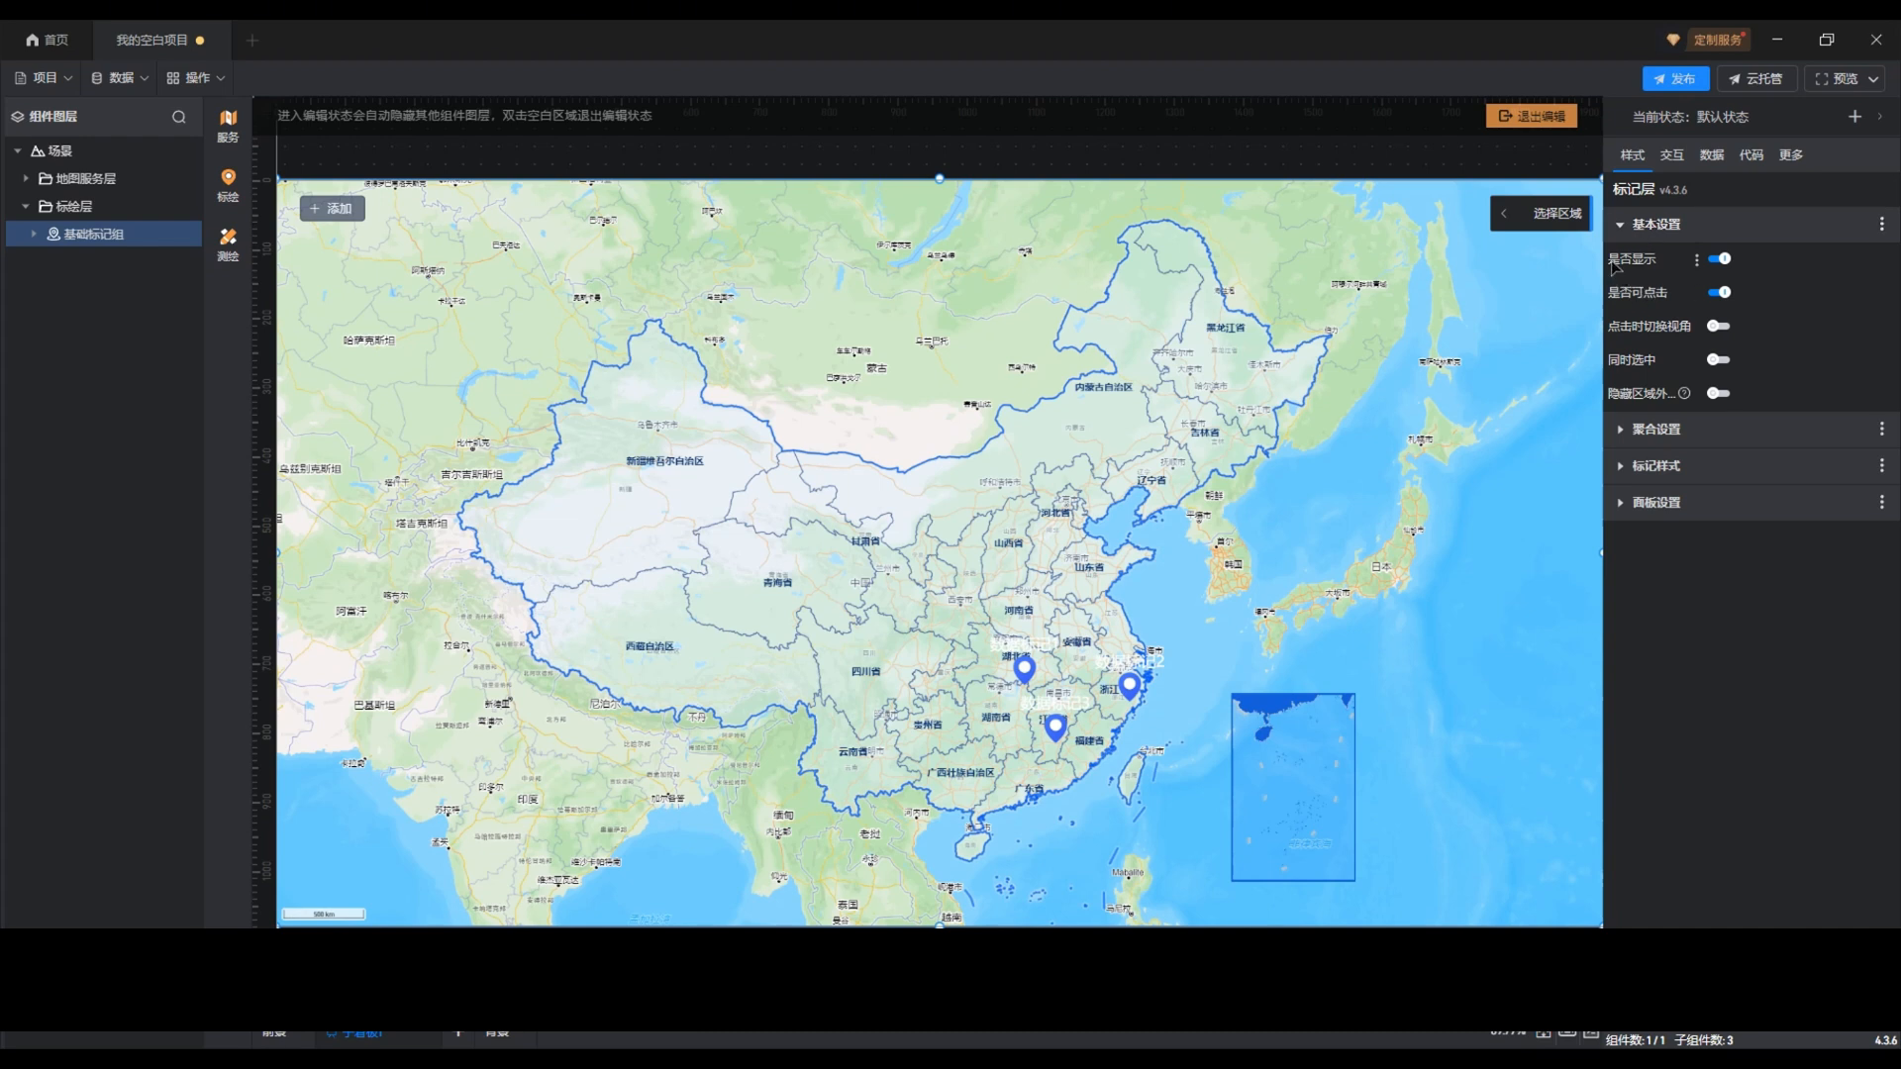
Step: Try switching off 是否显示 and 是否可点击 for the marker group, turning each back on
{"action": "left_click", "coordinate": [1721, 259]}
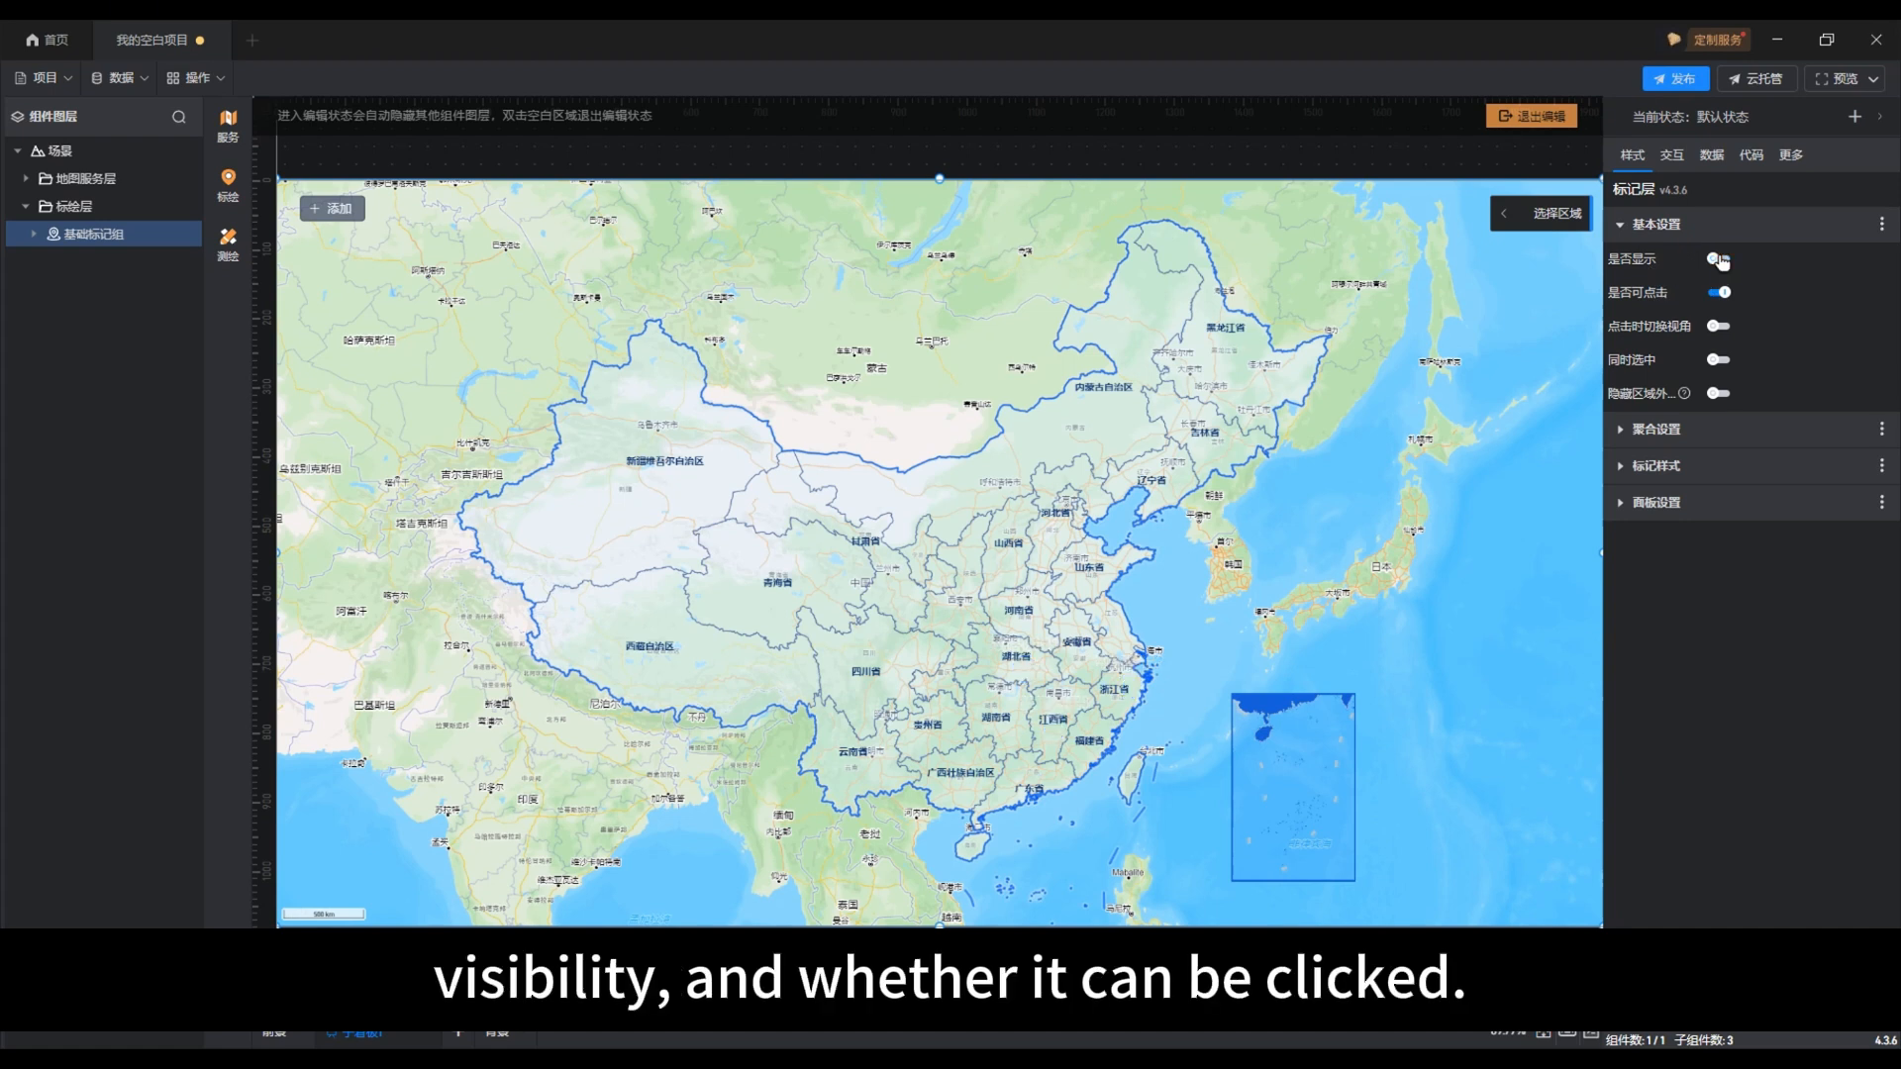
{"action": "left_click", "coordinate": [1719, 259]}
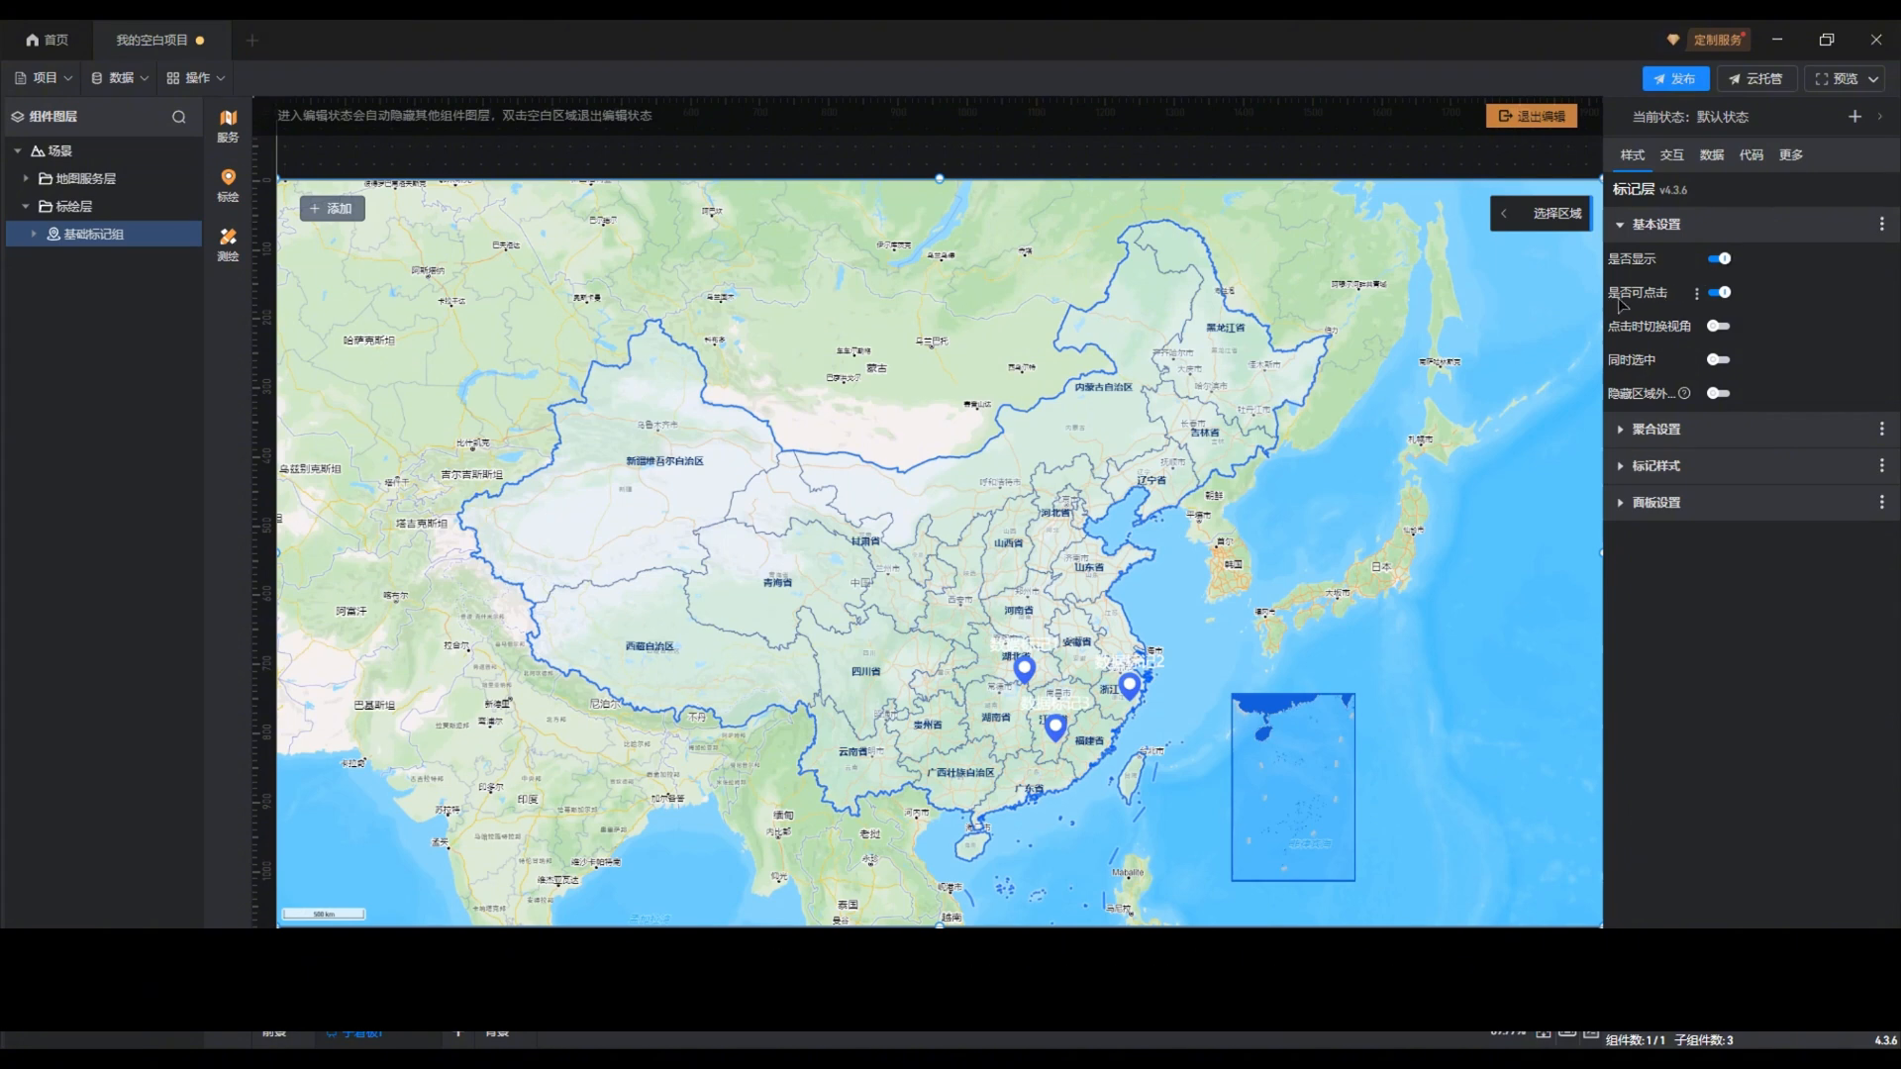
{"action": "left_click", "coordinate": [1719, 293]}
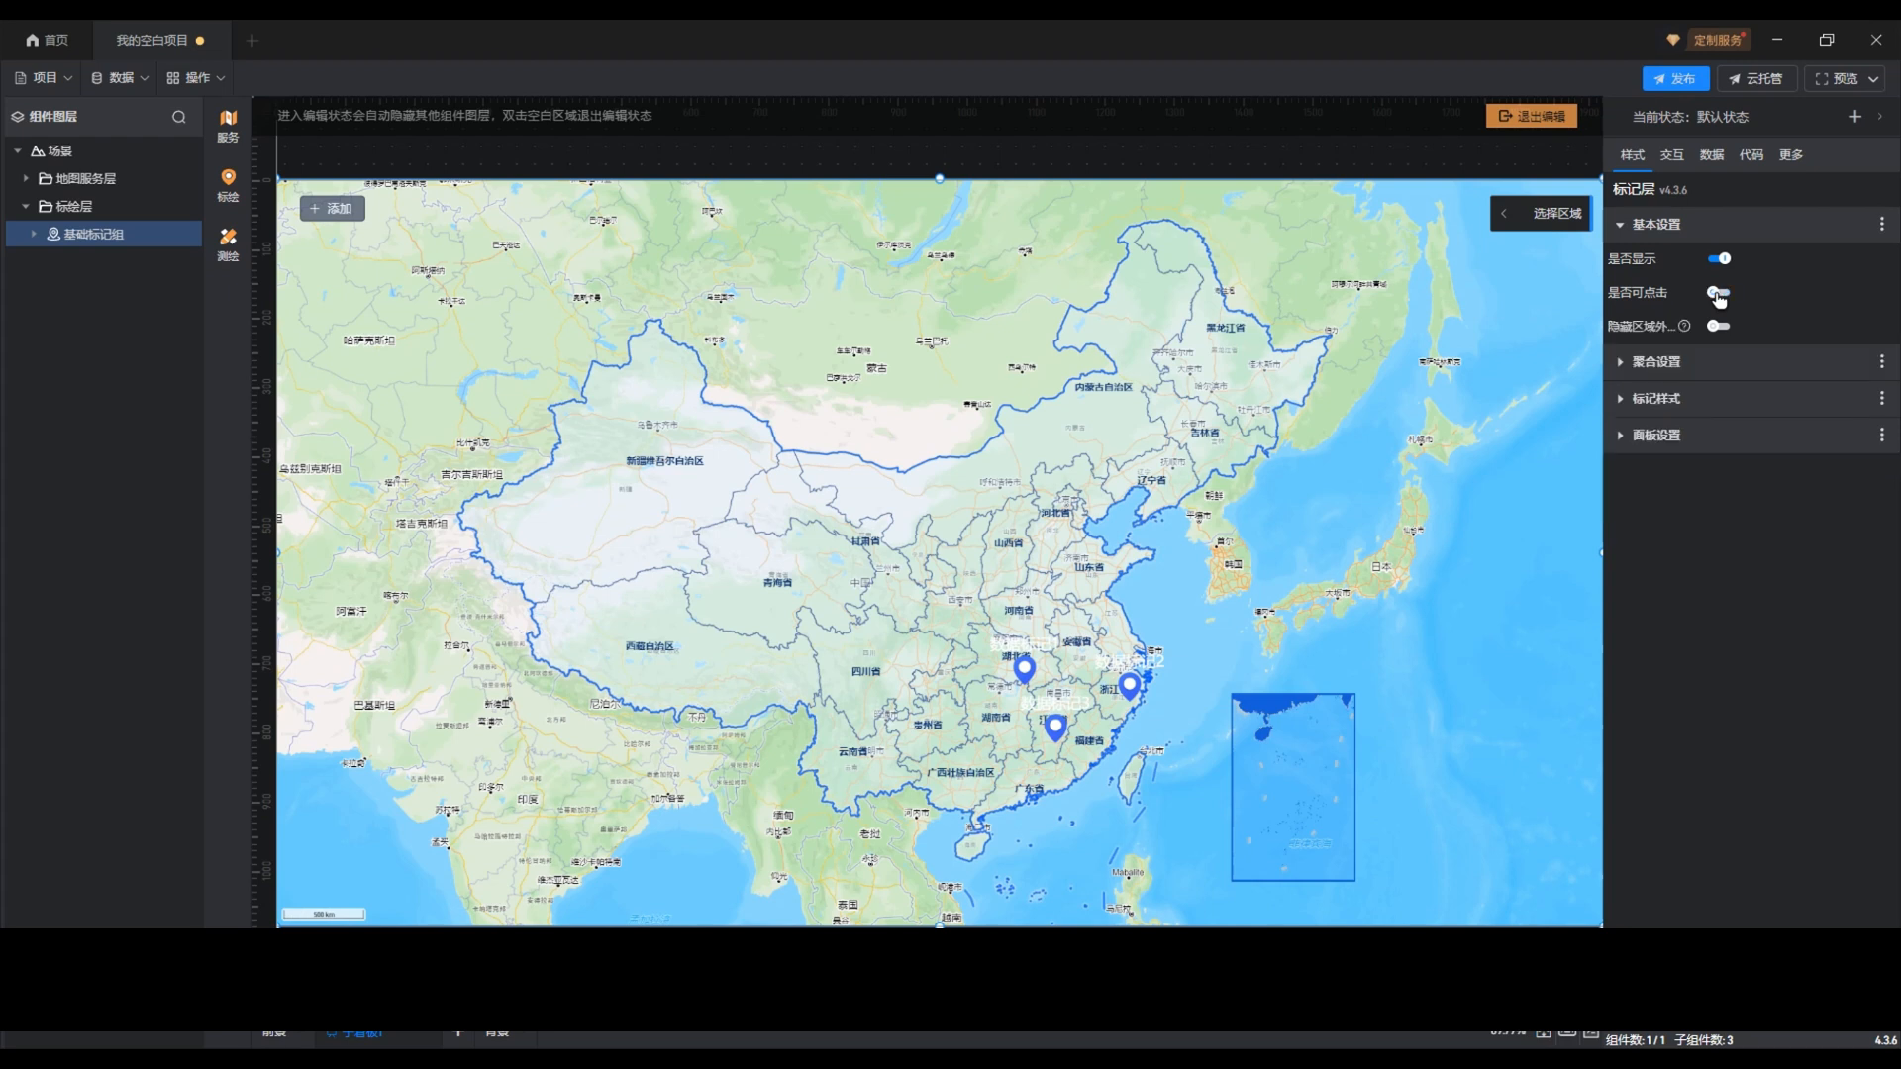
{"action": "left_click", "coordinate": [1719, 294]}
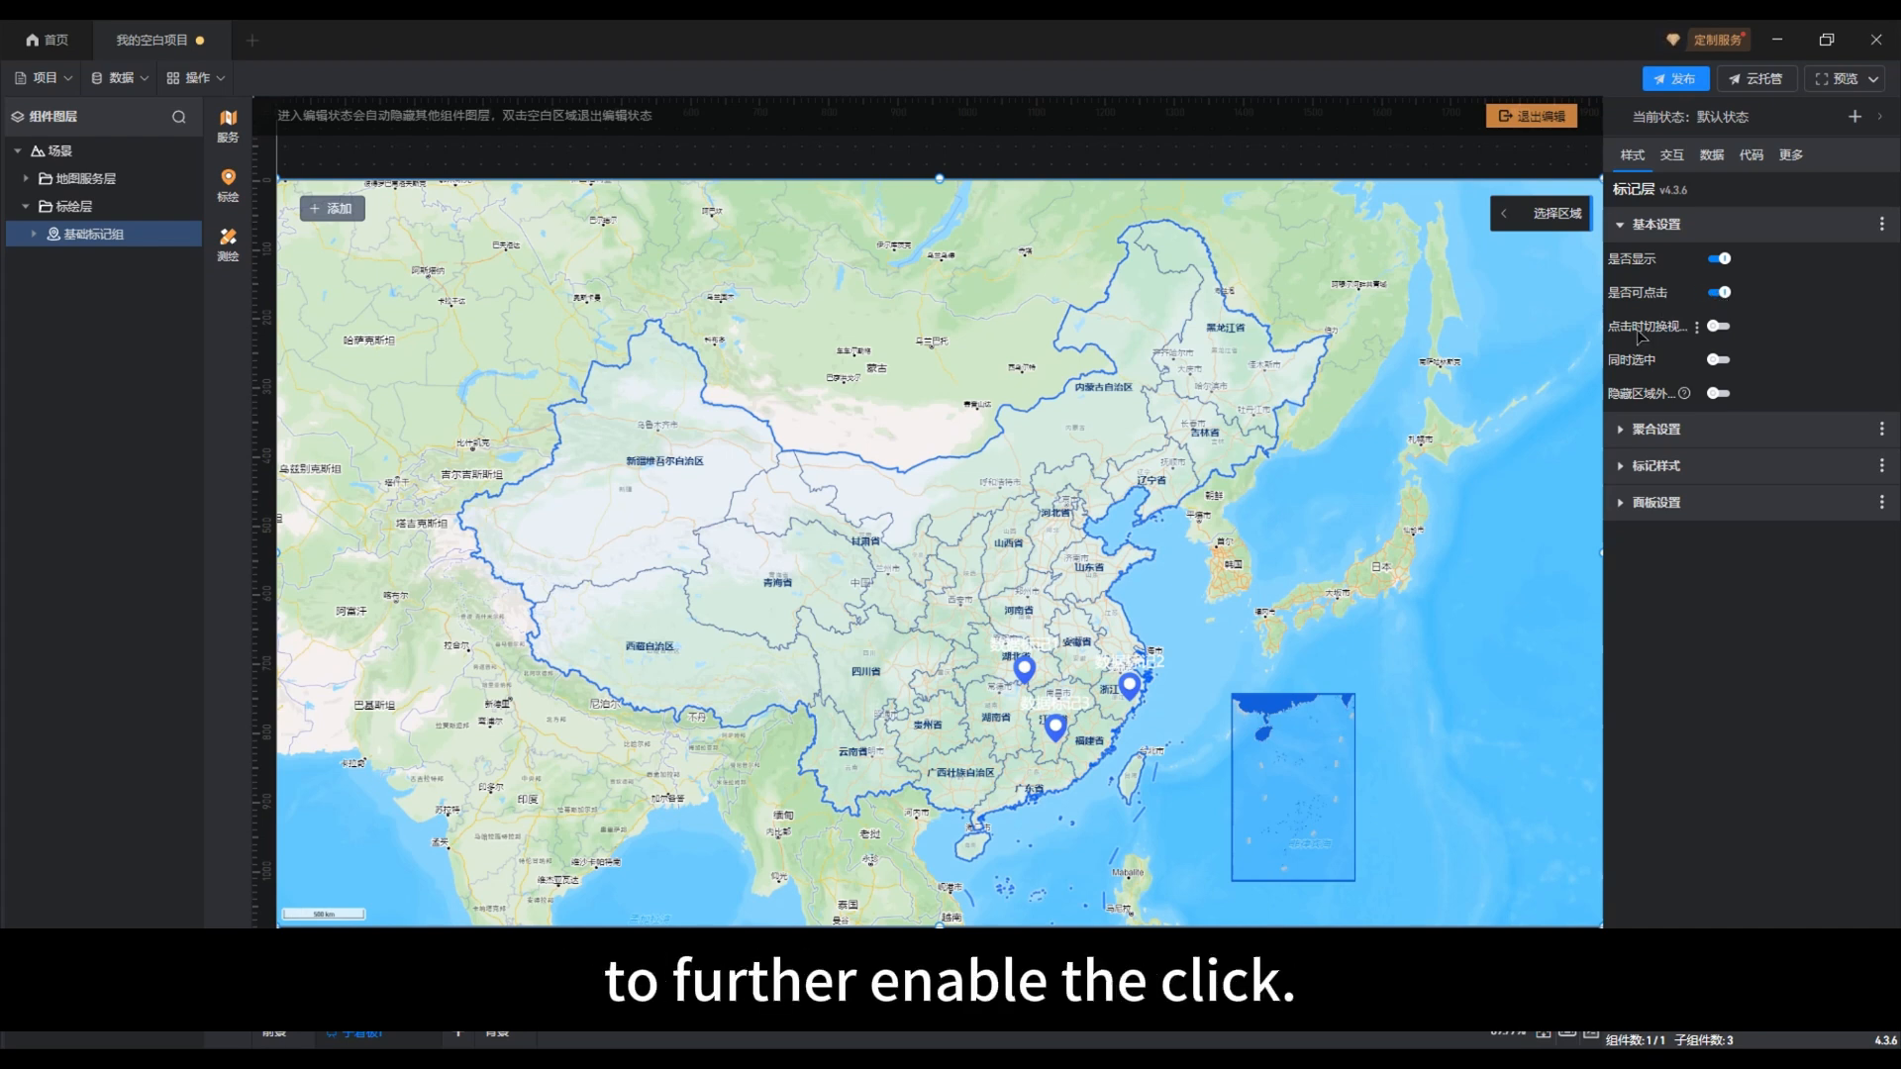
Step: Enable 点击时切换视角 for the marker group, with 视角切换时长 set to 300 毫秒 and 地图层级 set to 8
{"action": "left_click", "coordinate": [1720, 327]}
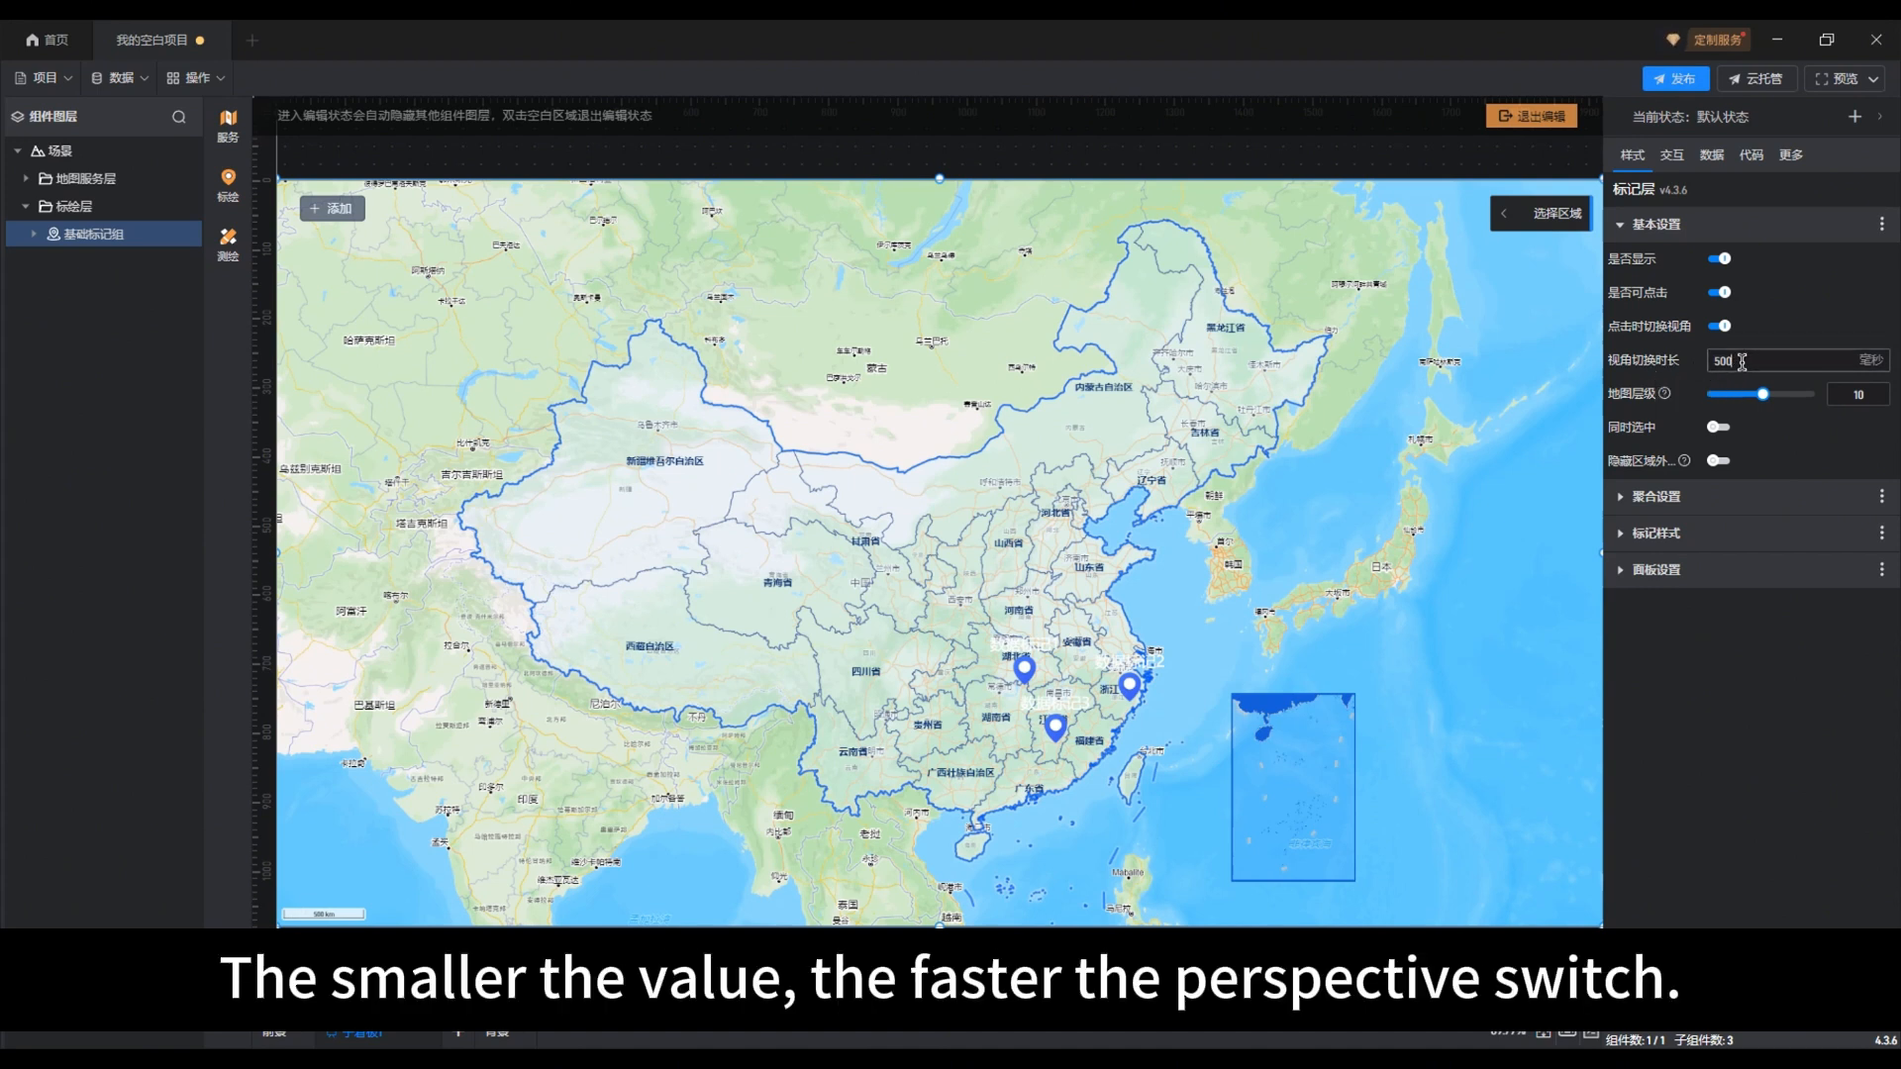
{"action": "left_click_drag", "start_coordinate": [1743, 363], "coordinate": [1716, 359]}
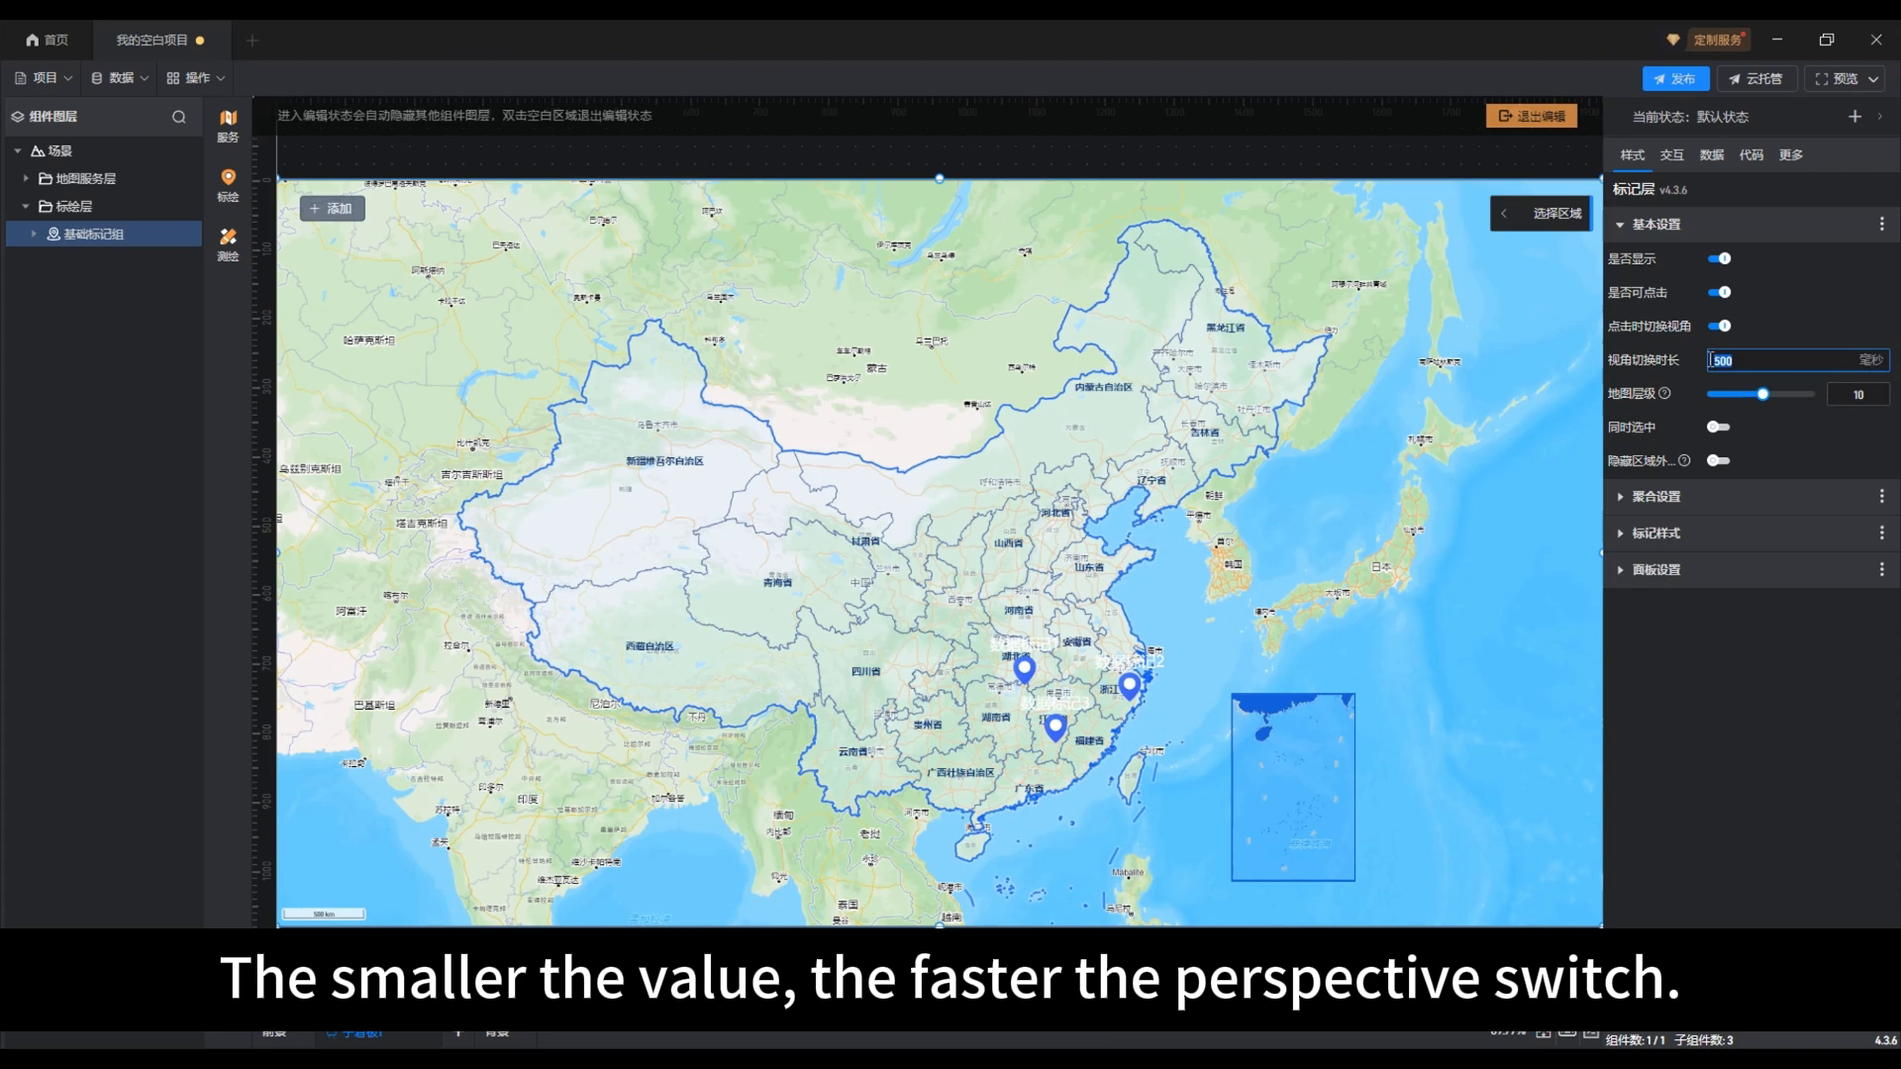
{"action": "type", "text": "30"}
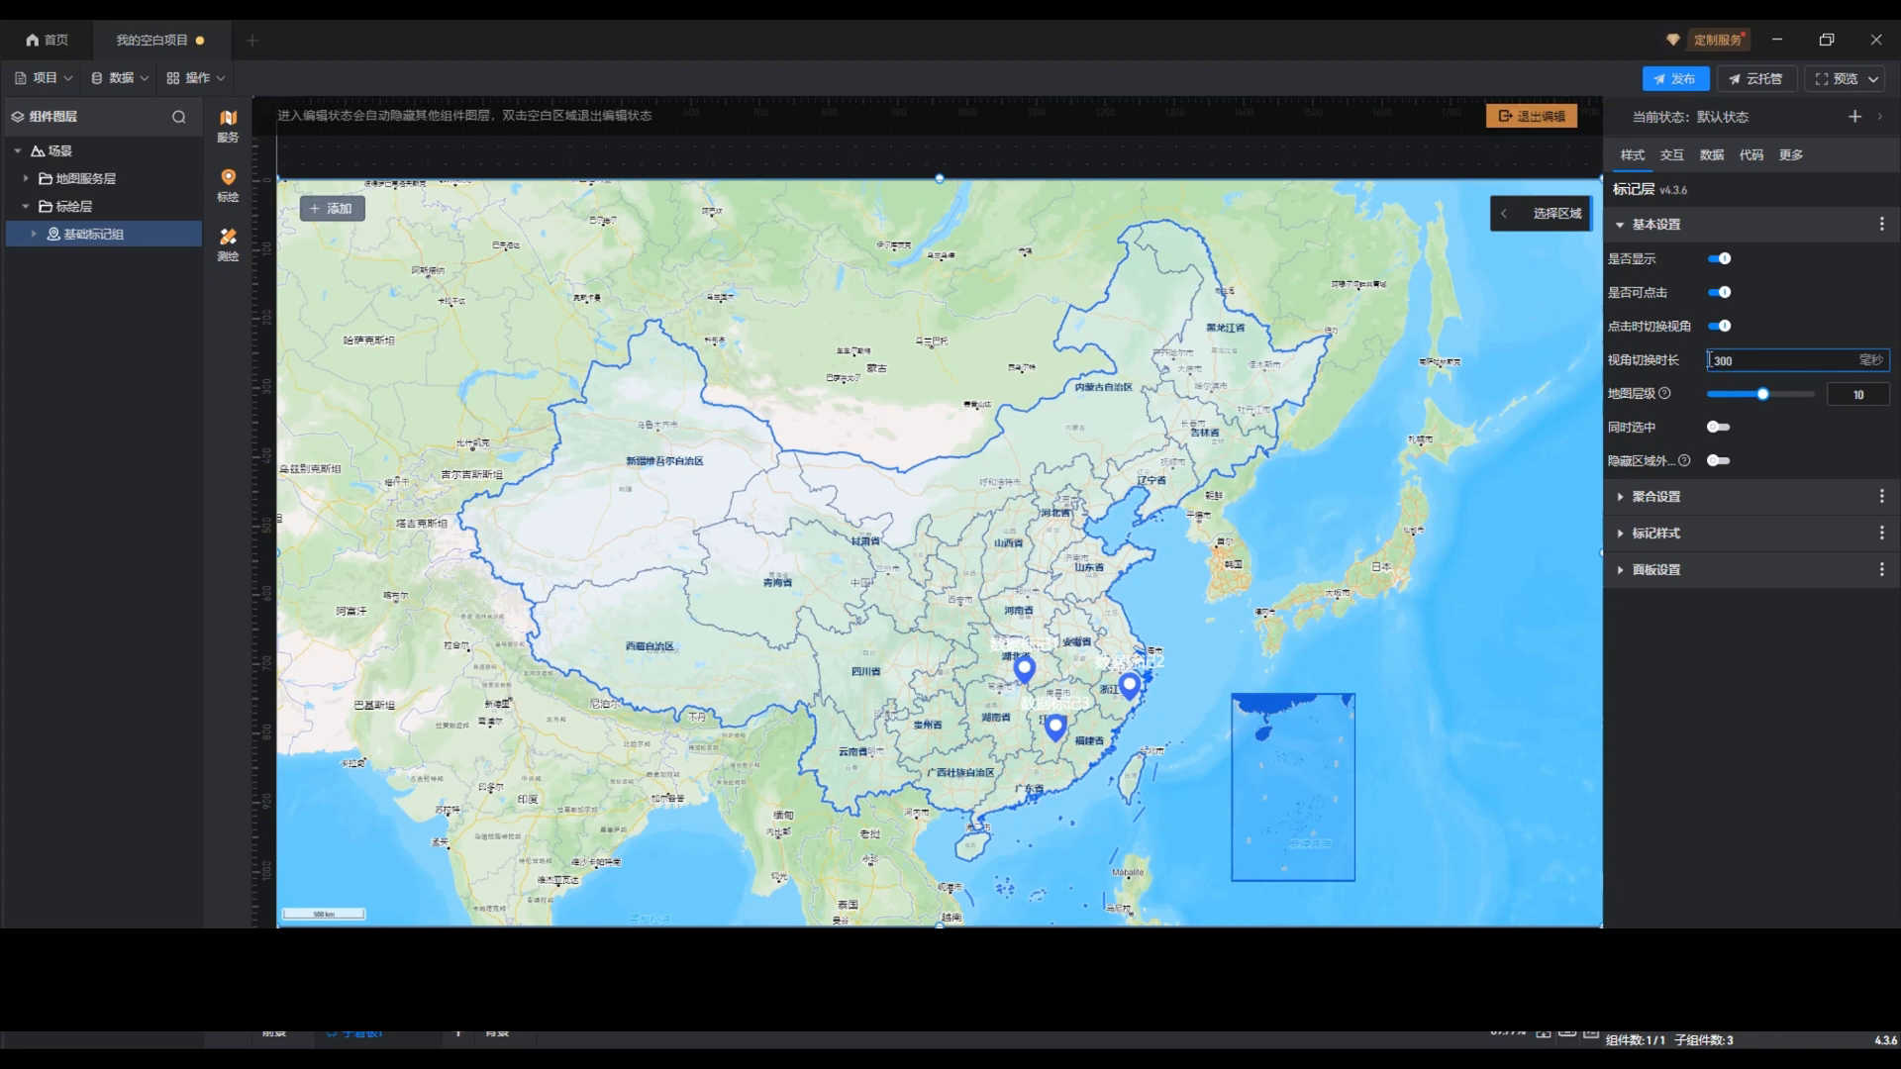
{"action": "left_click", "coordinate": [1795, 332]}
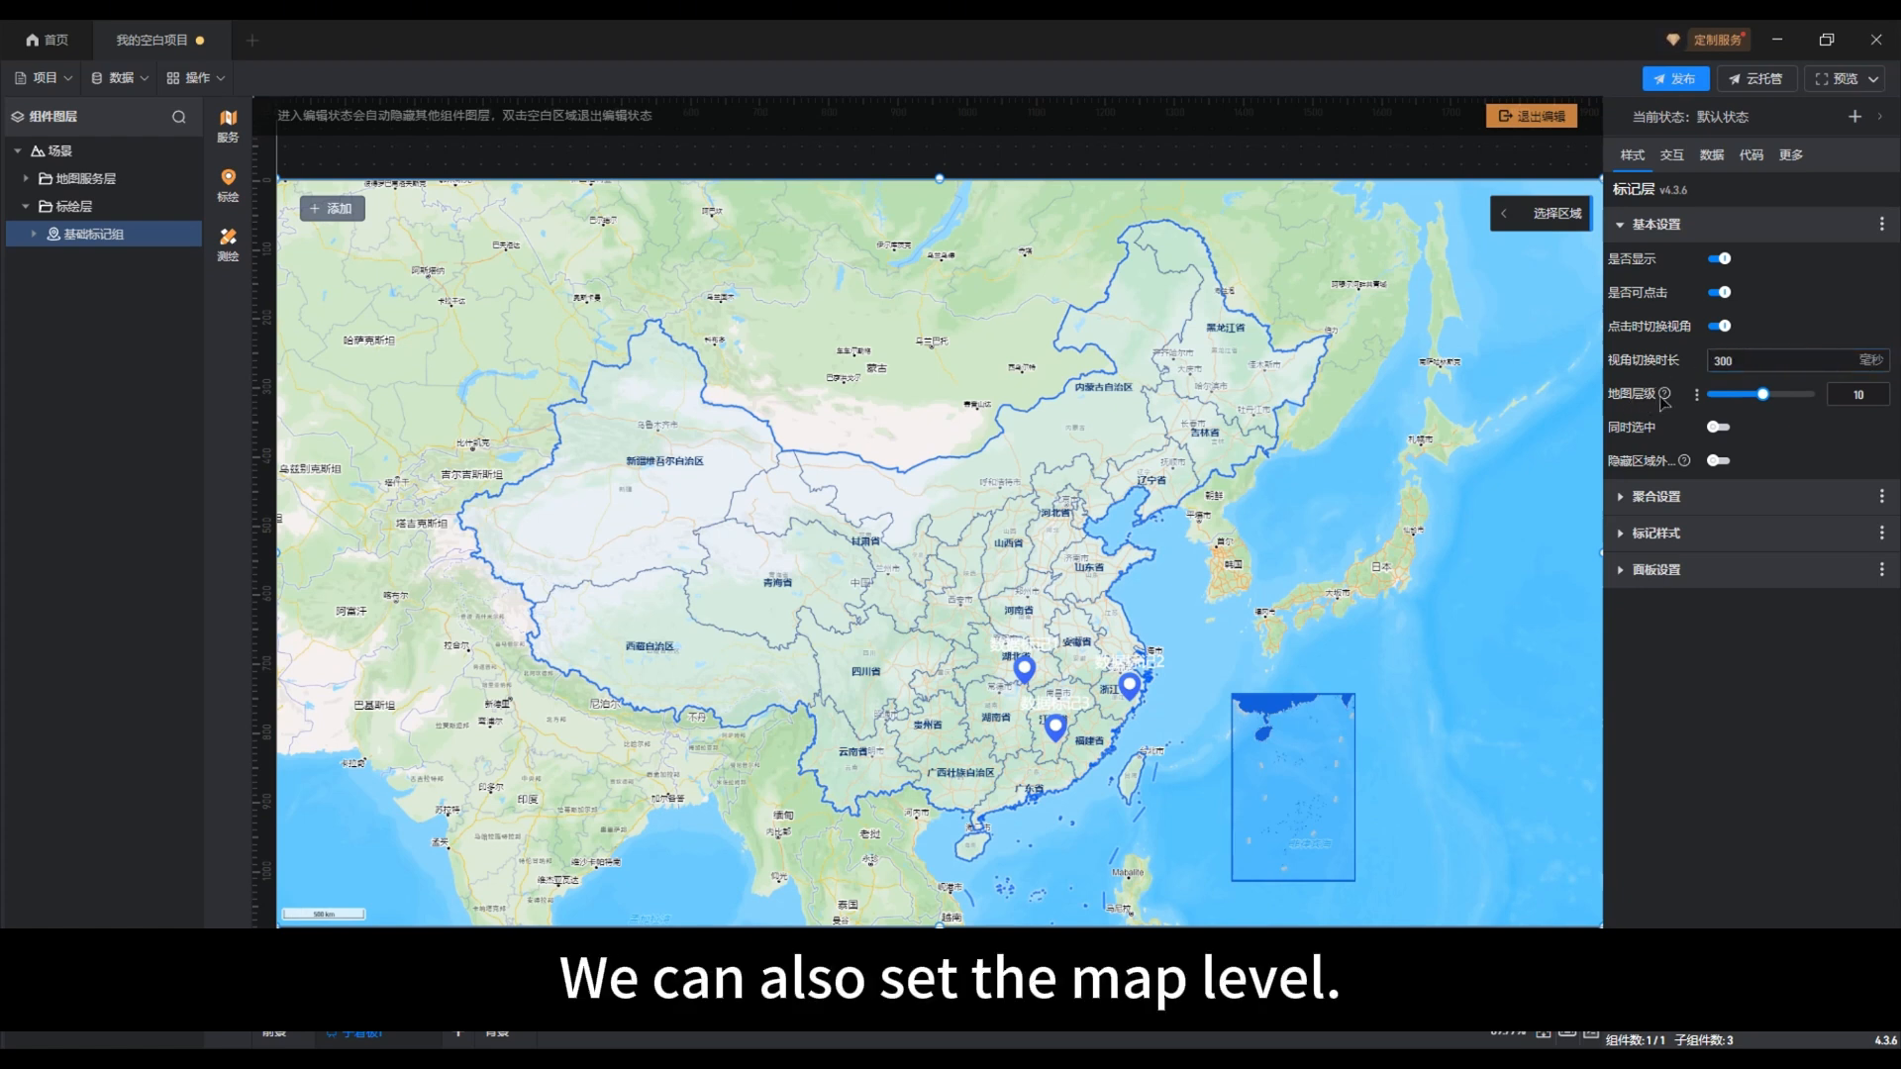
{"action": "mouse_move", "coordinate": [1666, 396]}
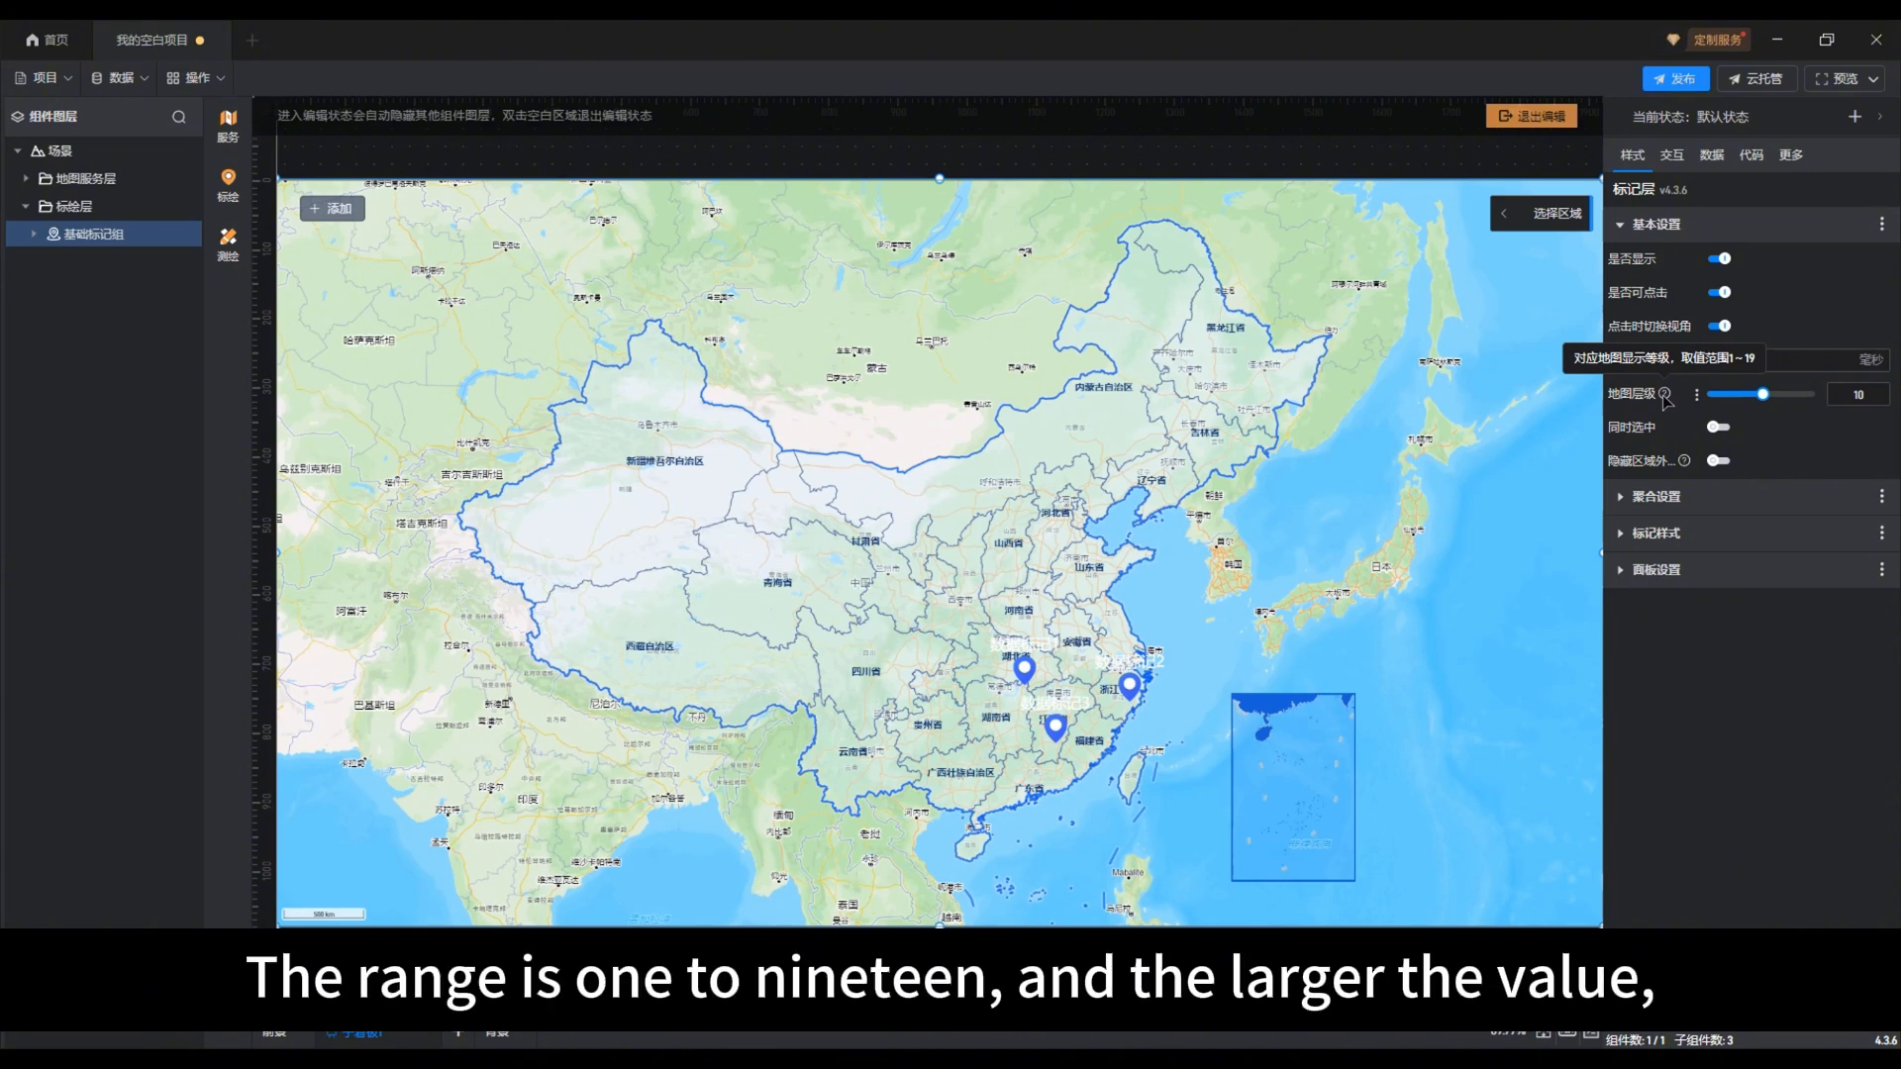
{"action": "left_click", "coordinate": [1750, 395]}
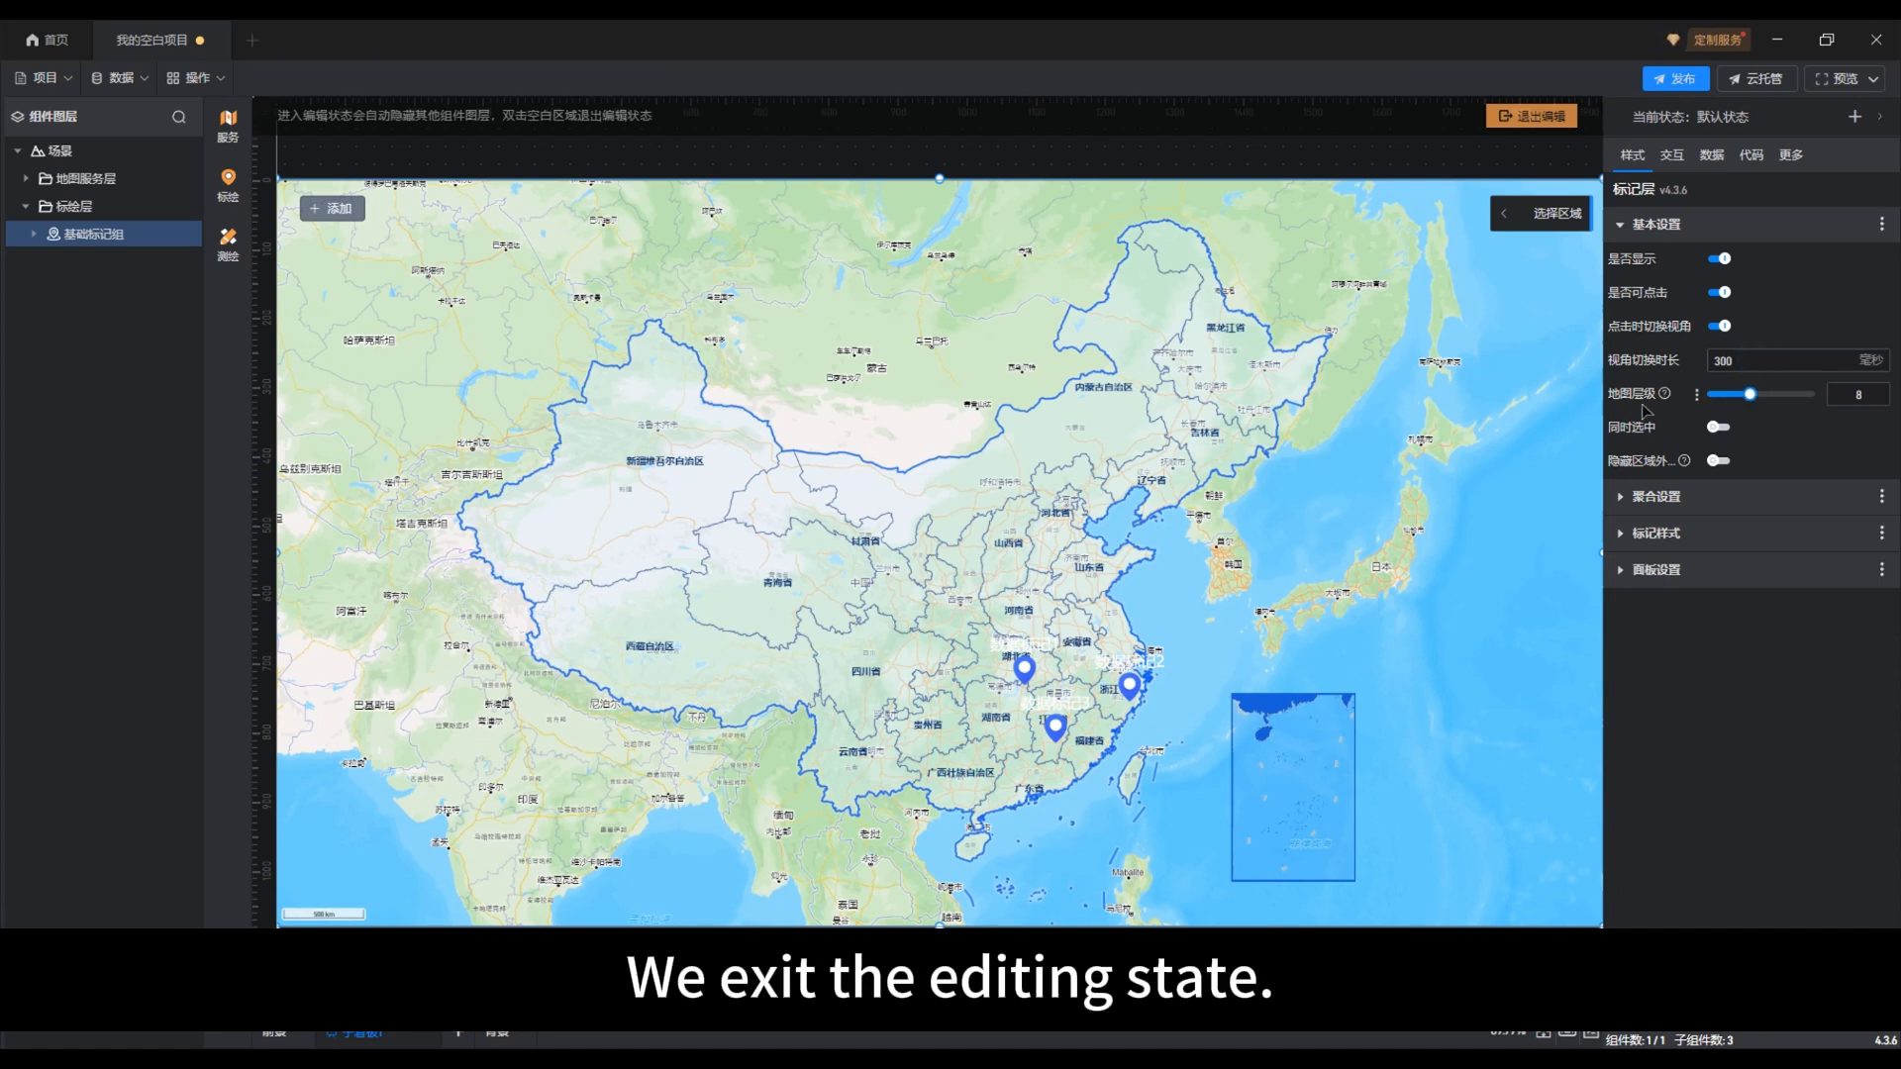
Step: Leave map editing and test the perspective switch on the marker 数据标记2 in 浙江省
{"action": "left_click", "coordinate": [1535, 117]}
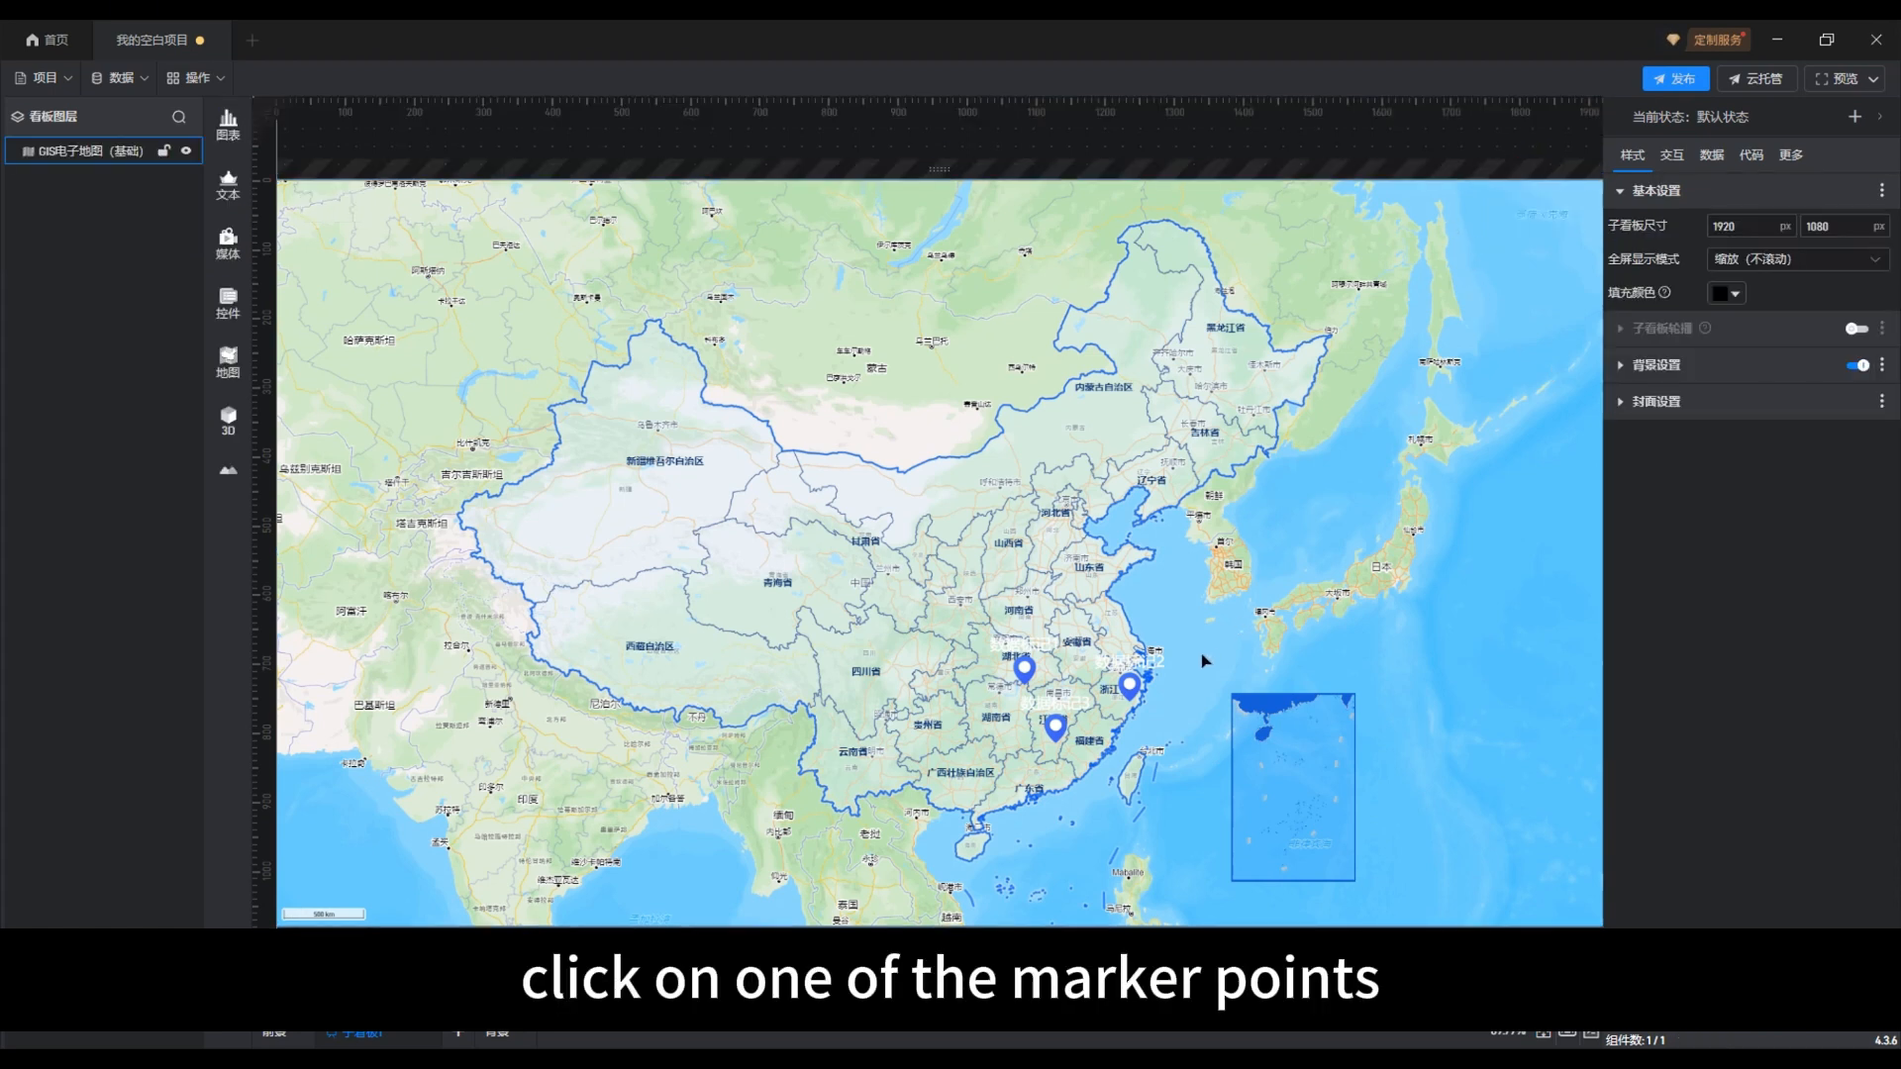
{"action": "left_click", "coordinate": [1136, 692]}
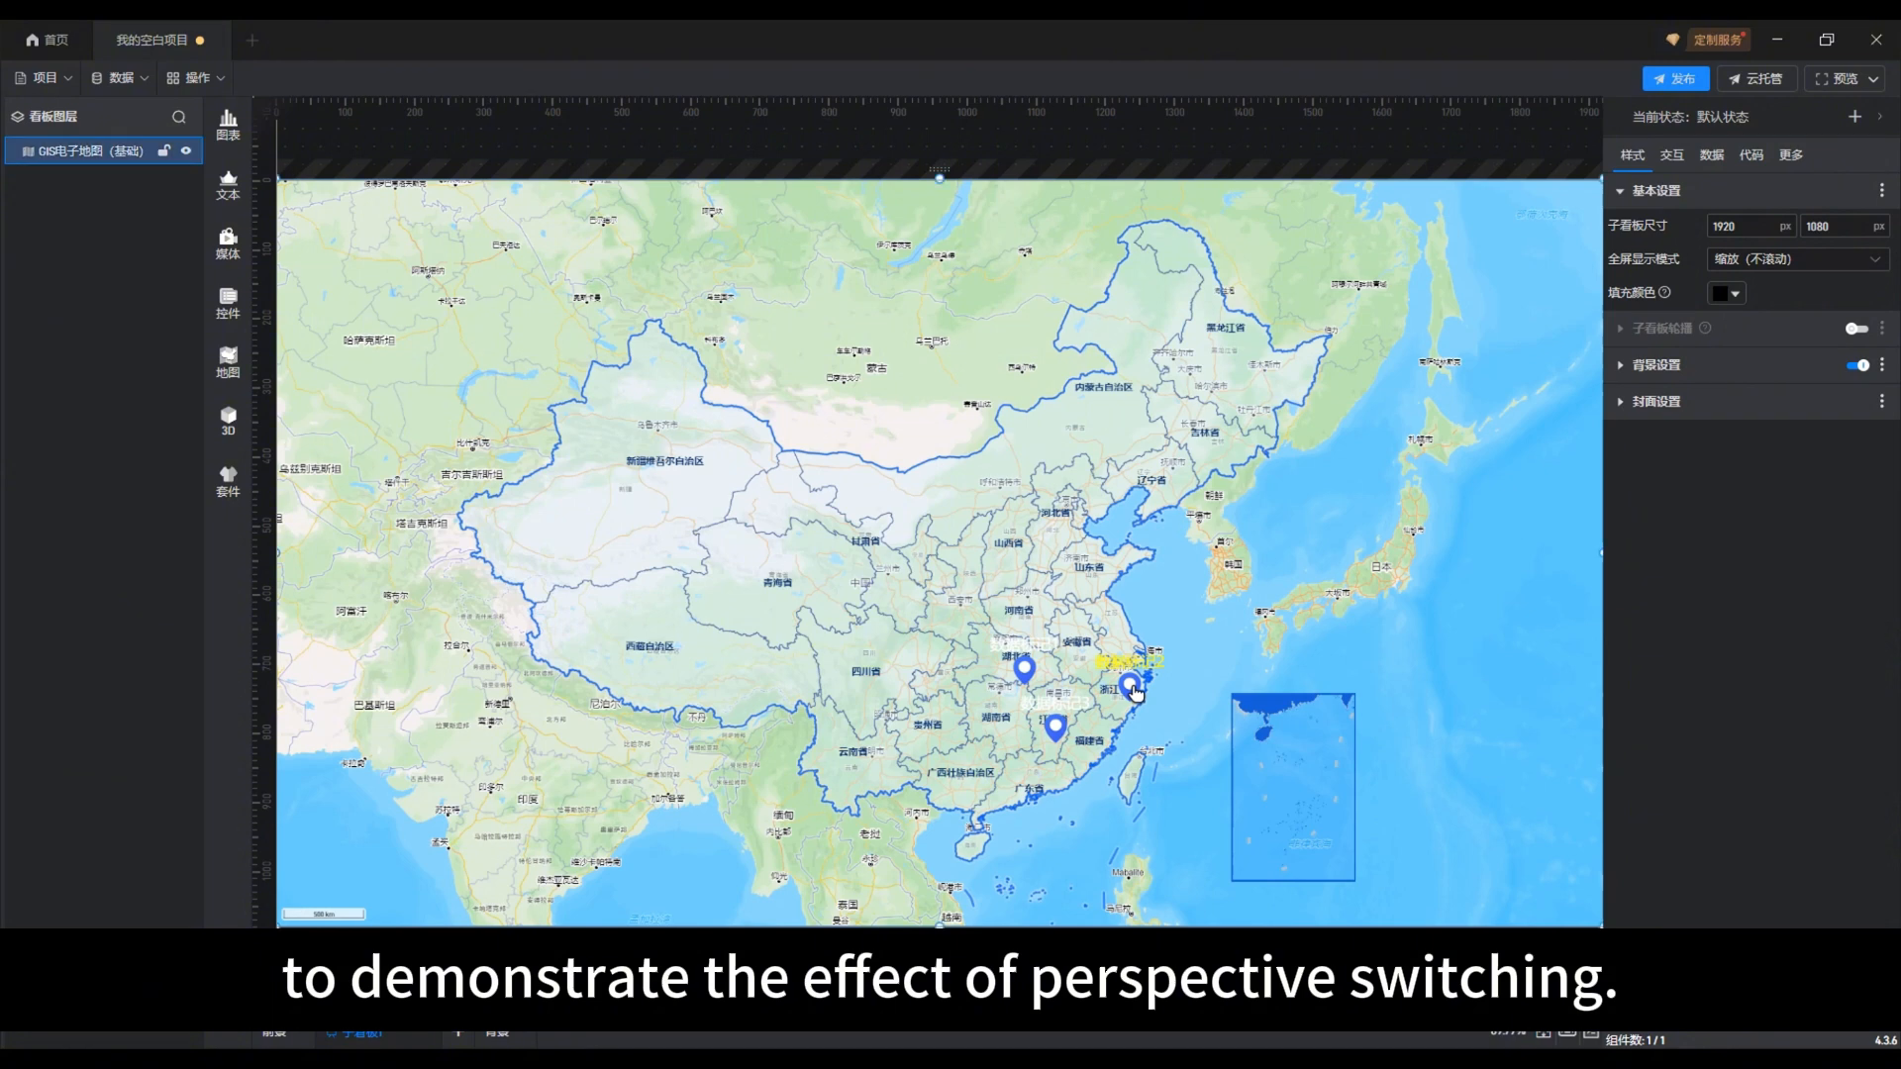
{"action": "left_click", "coordinate": [1132, 687]}
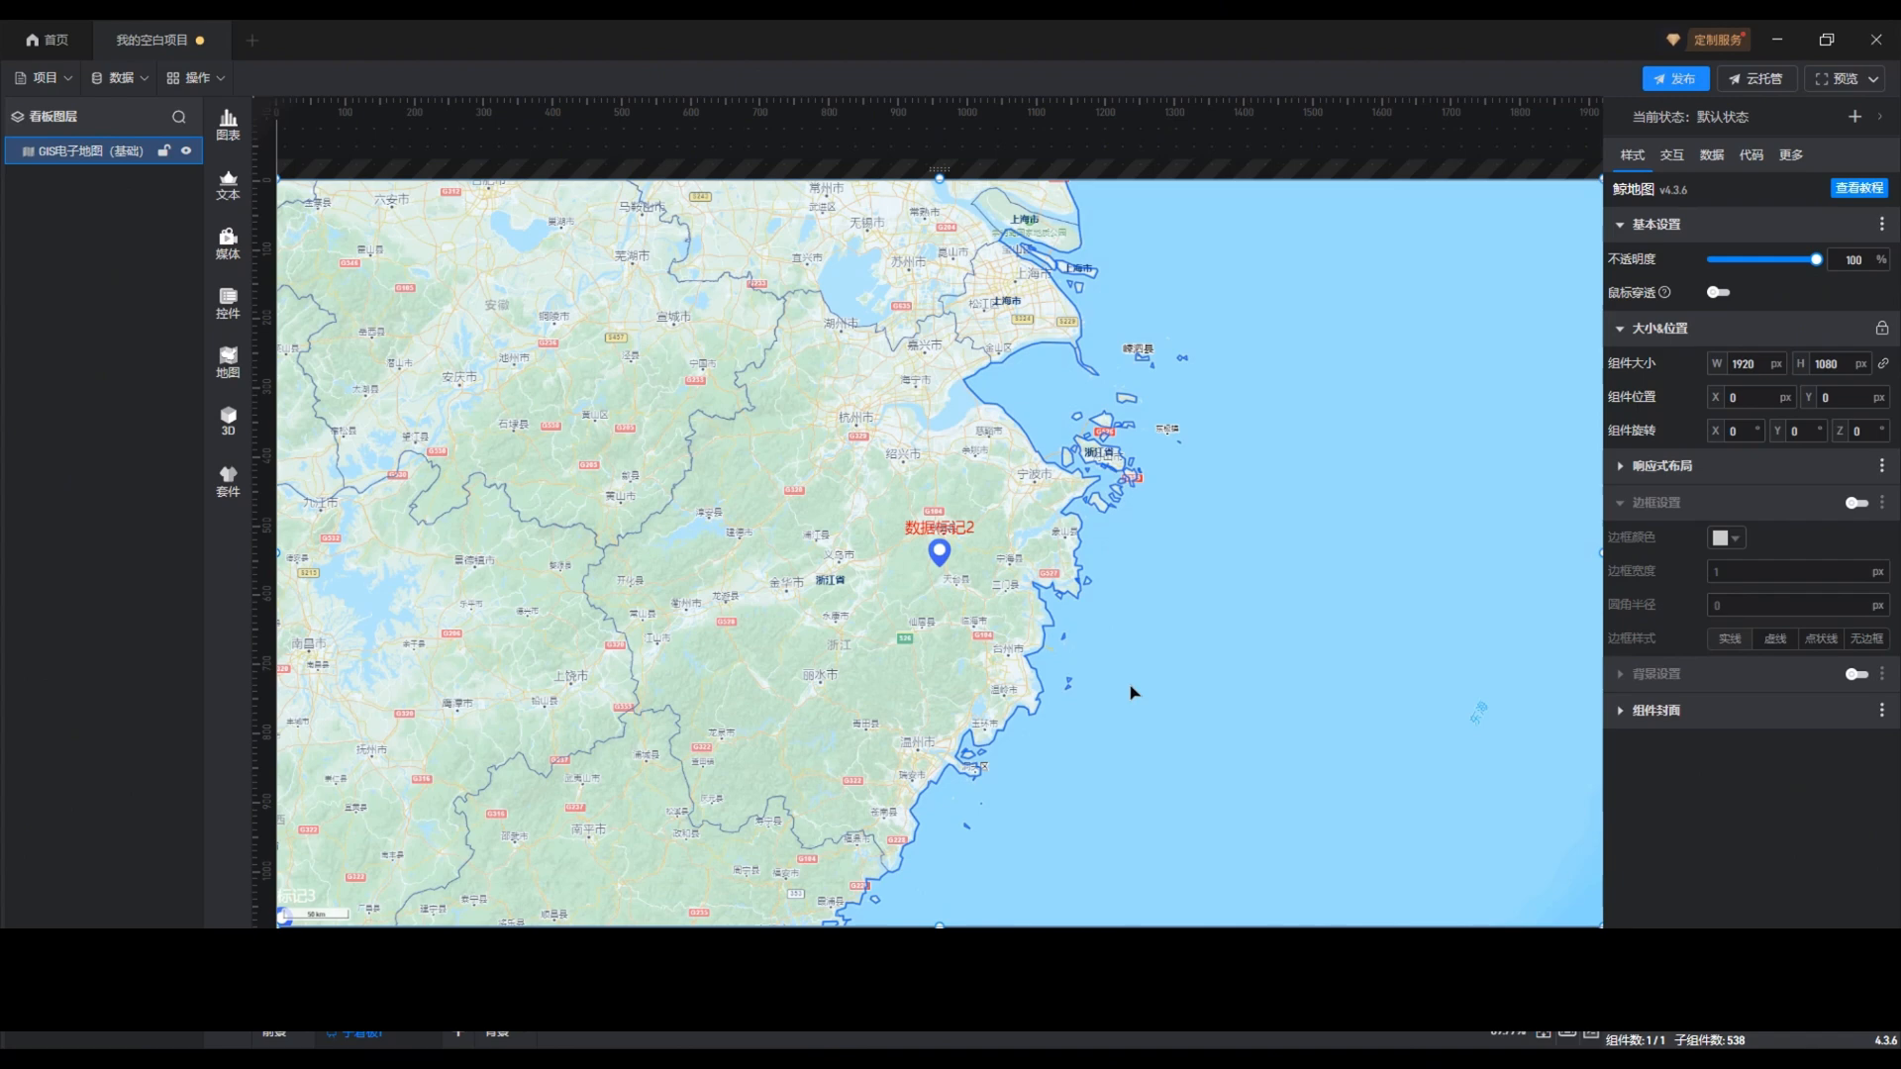
Step: Reopen the GIS map for editing, dismiss the service notice and select 基础标记组 in 标绘层
{"action": "double_click", "coordinate": [1134, 691]}
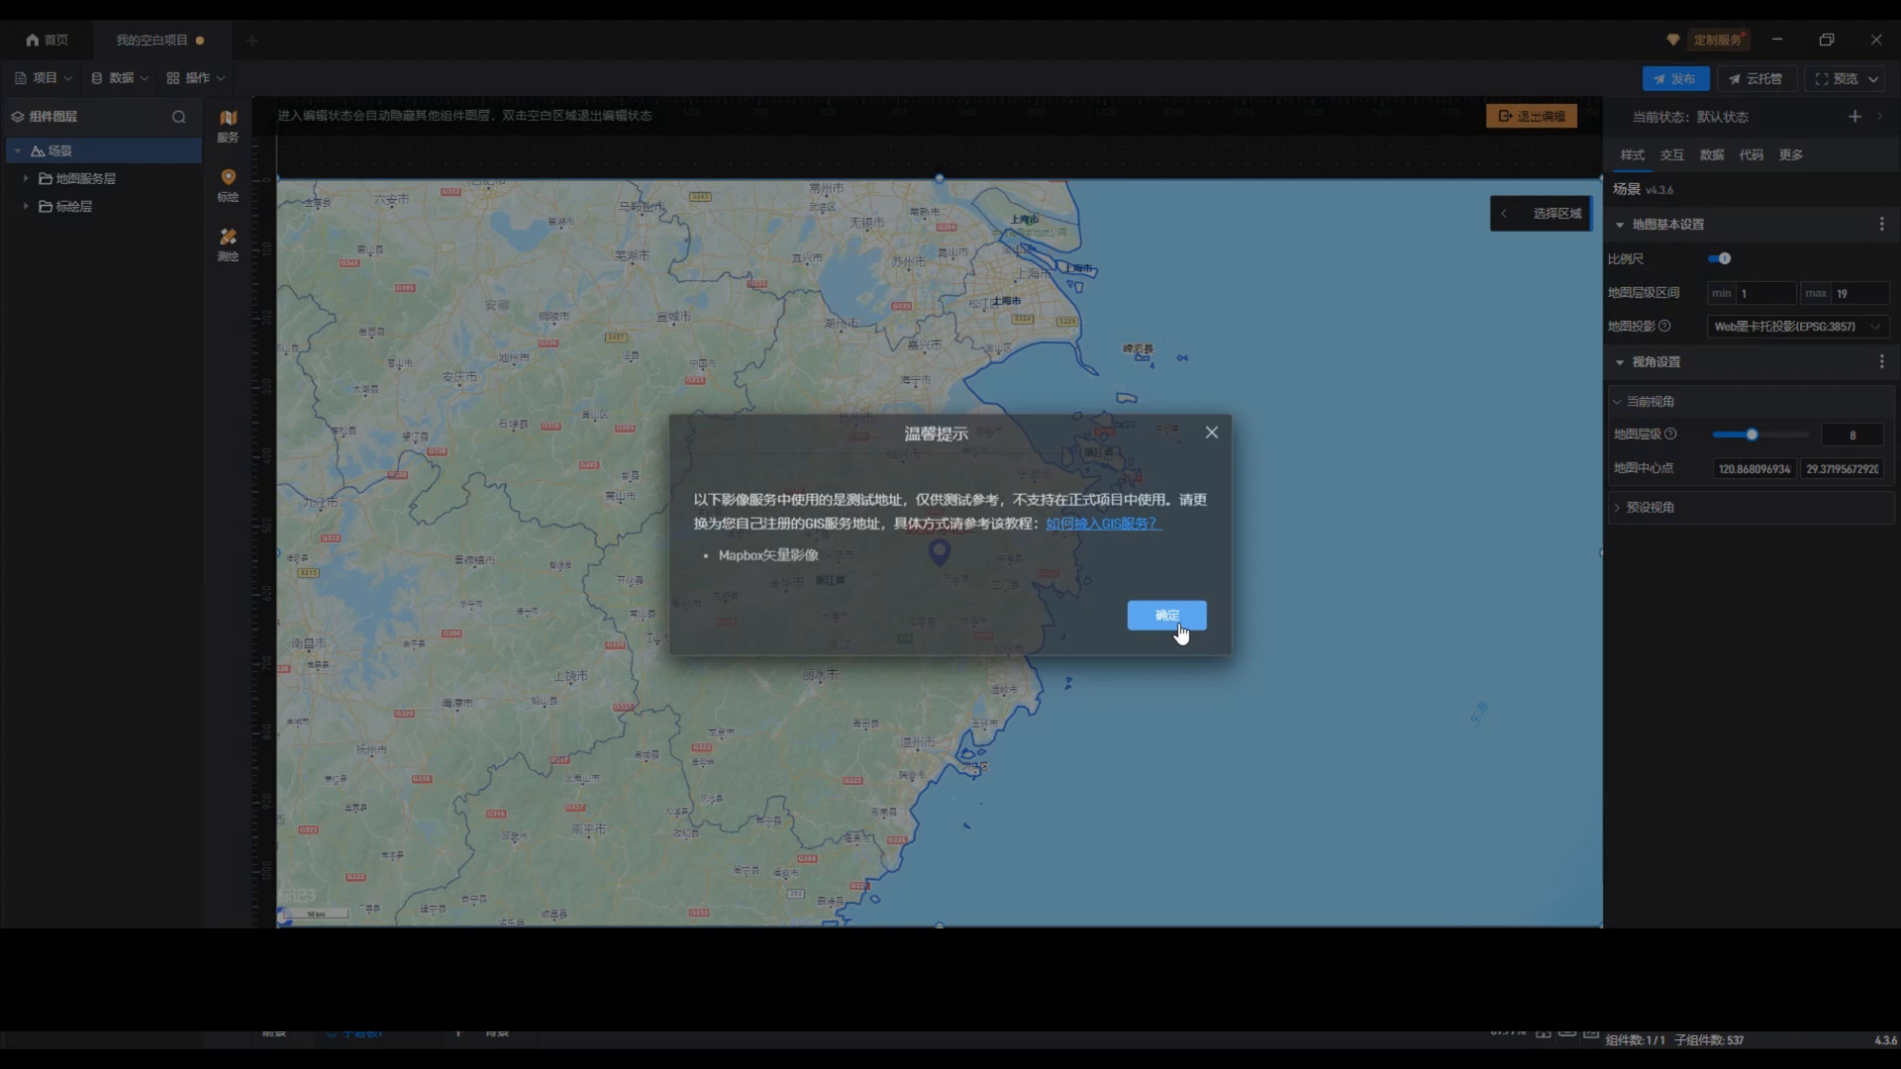
{"action": "left_click", "coordinate": [1170, 618]}
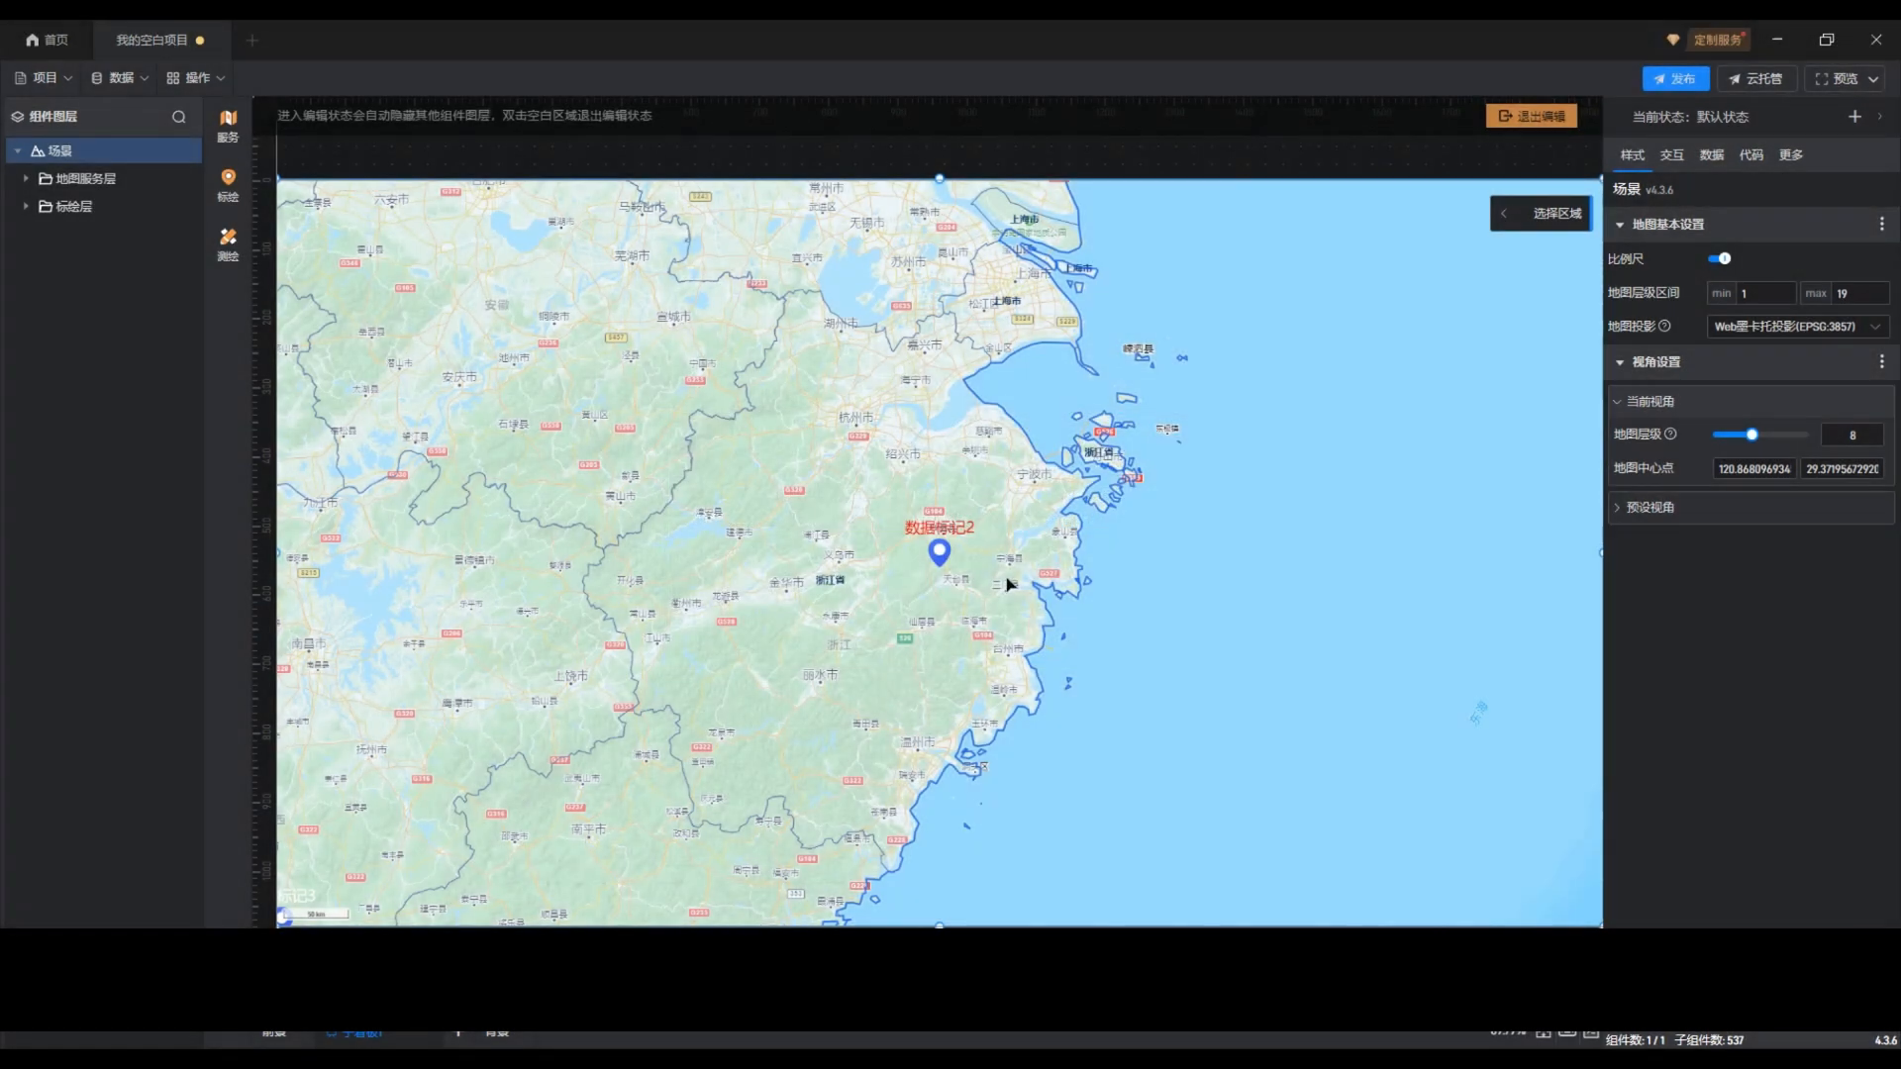
{"action": "left_click", "coordinate": [25, 206]}
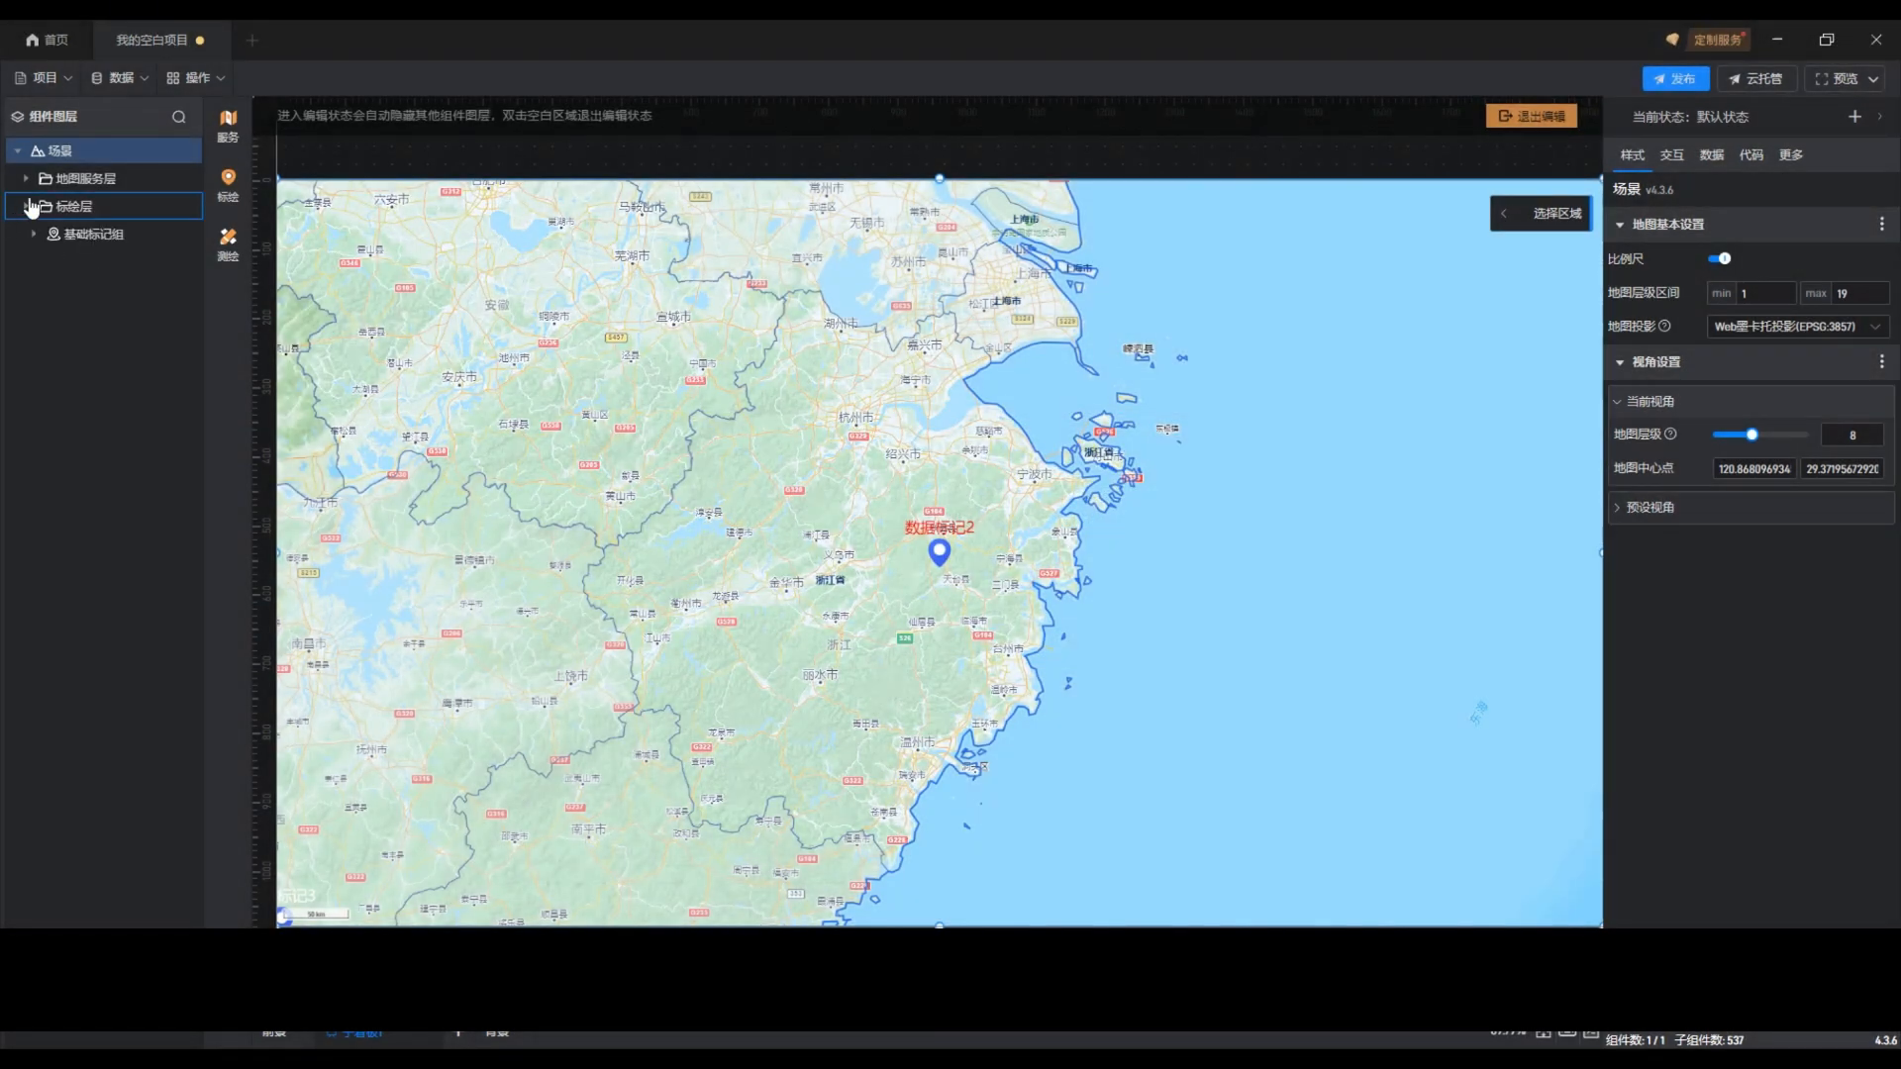
{"action": "left_click", "coordinate": [113, 240]}
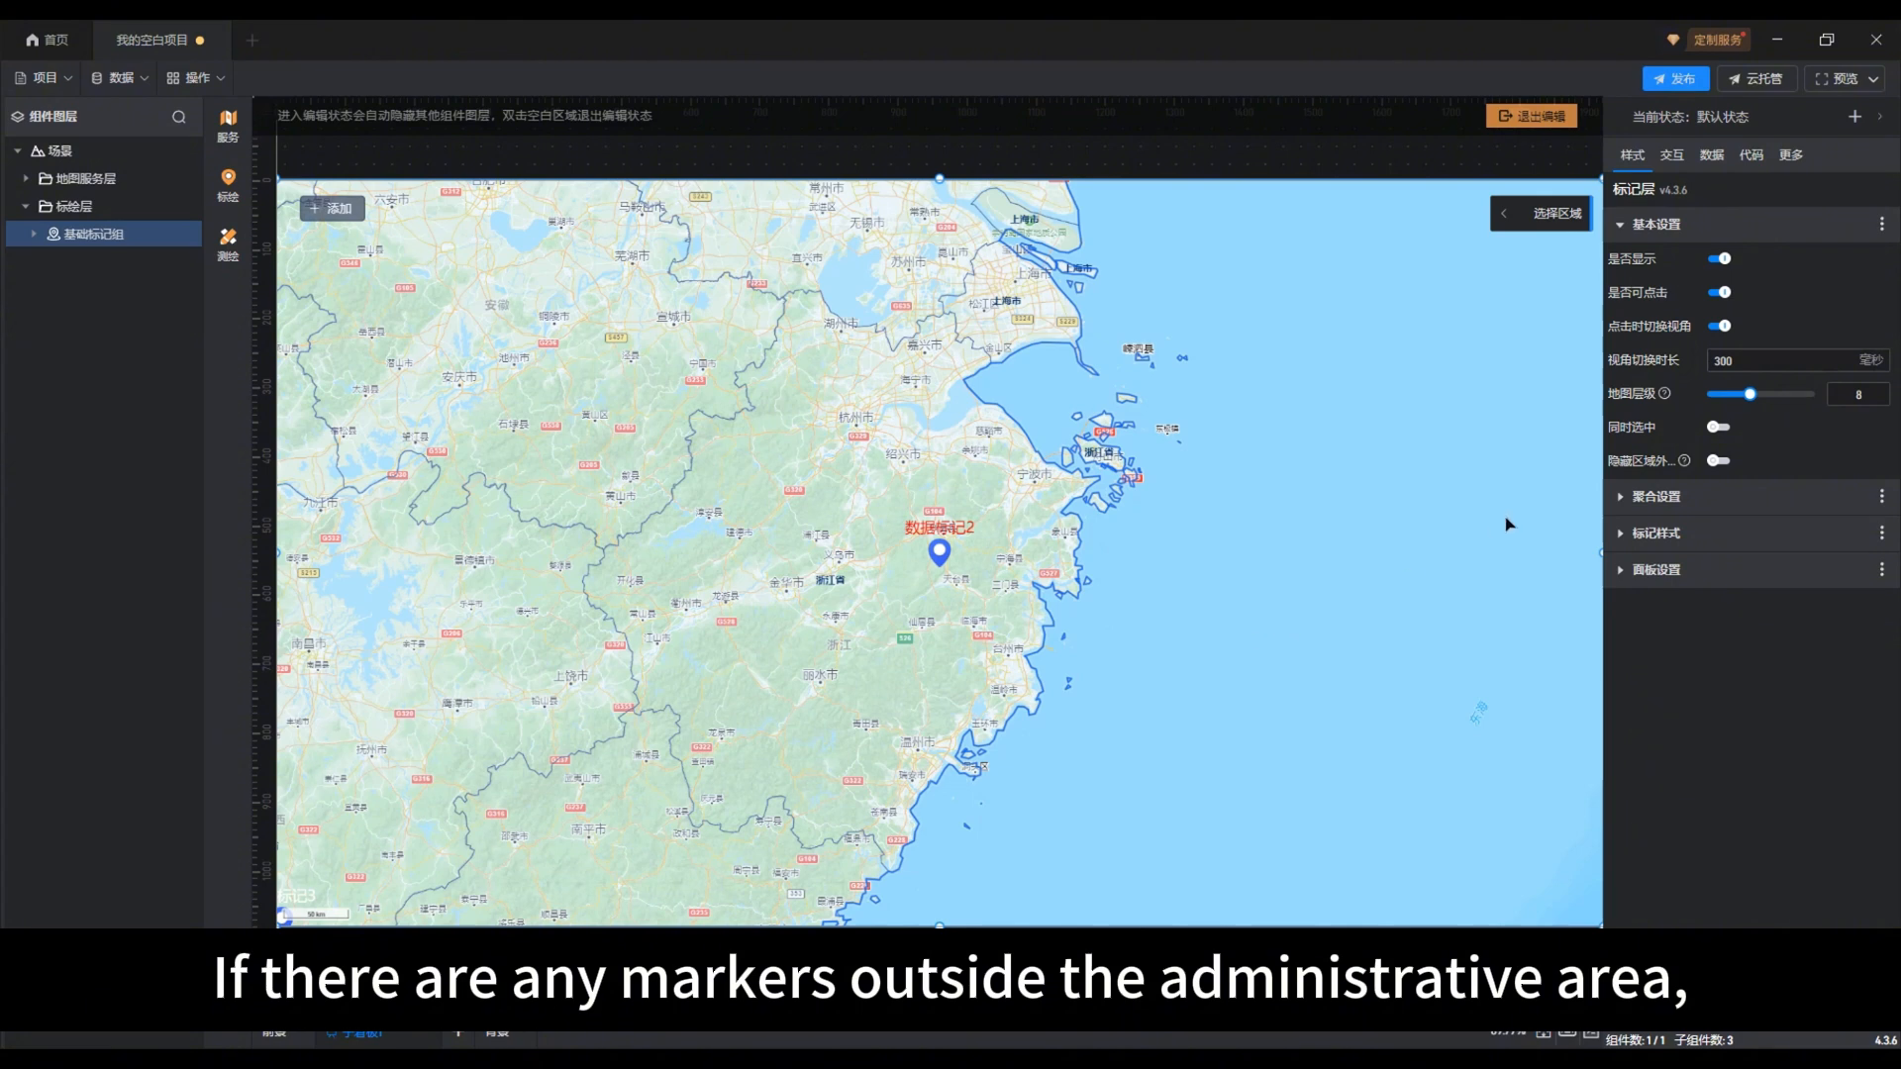
Step: Enable the option hiding markers outside the administrative region, toggling it to compare the effect on 区域外标记点1 and 区域外标记点2
{"action": "mouse_move", "coordinate": [1683, 462]}
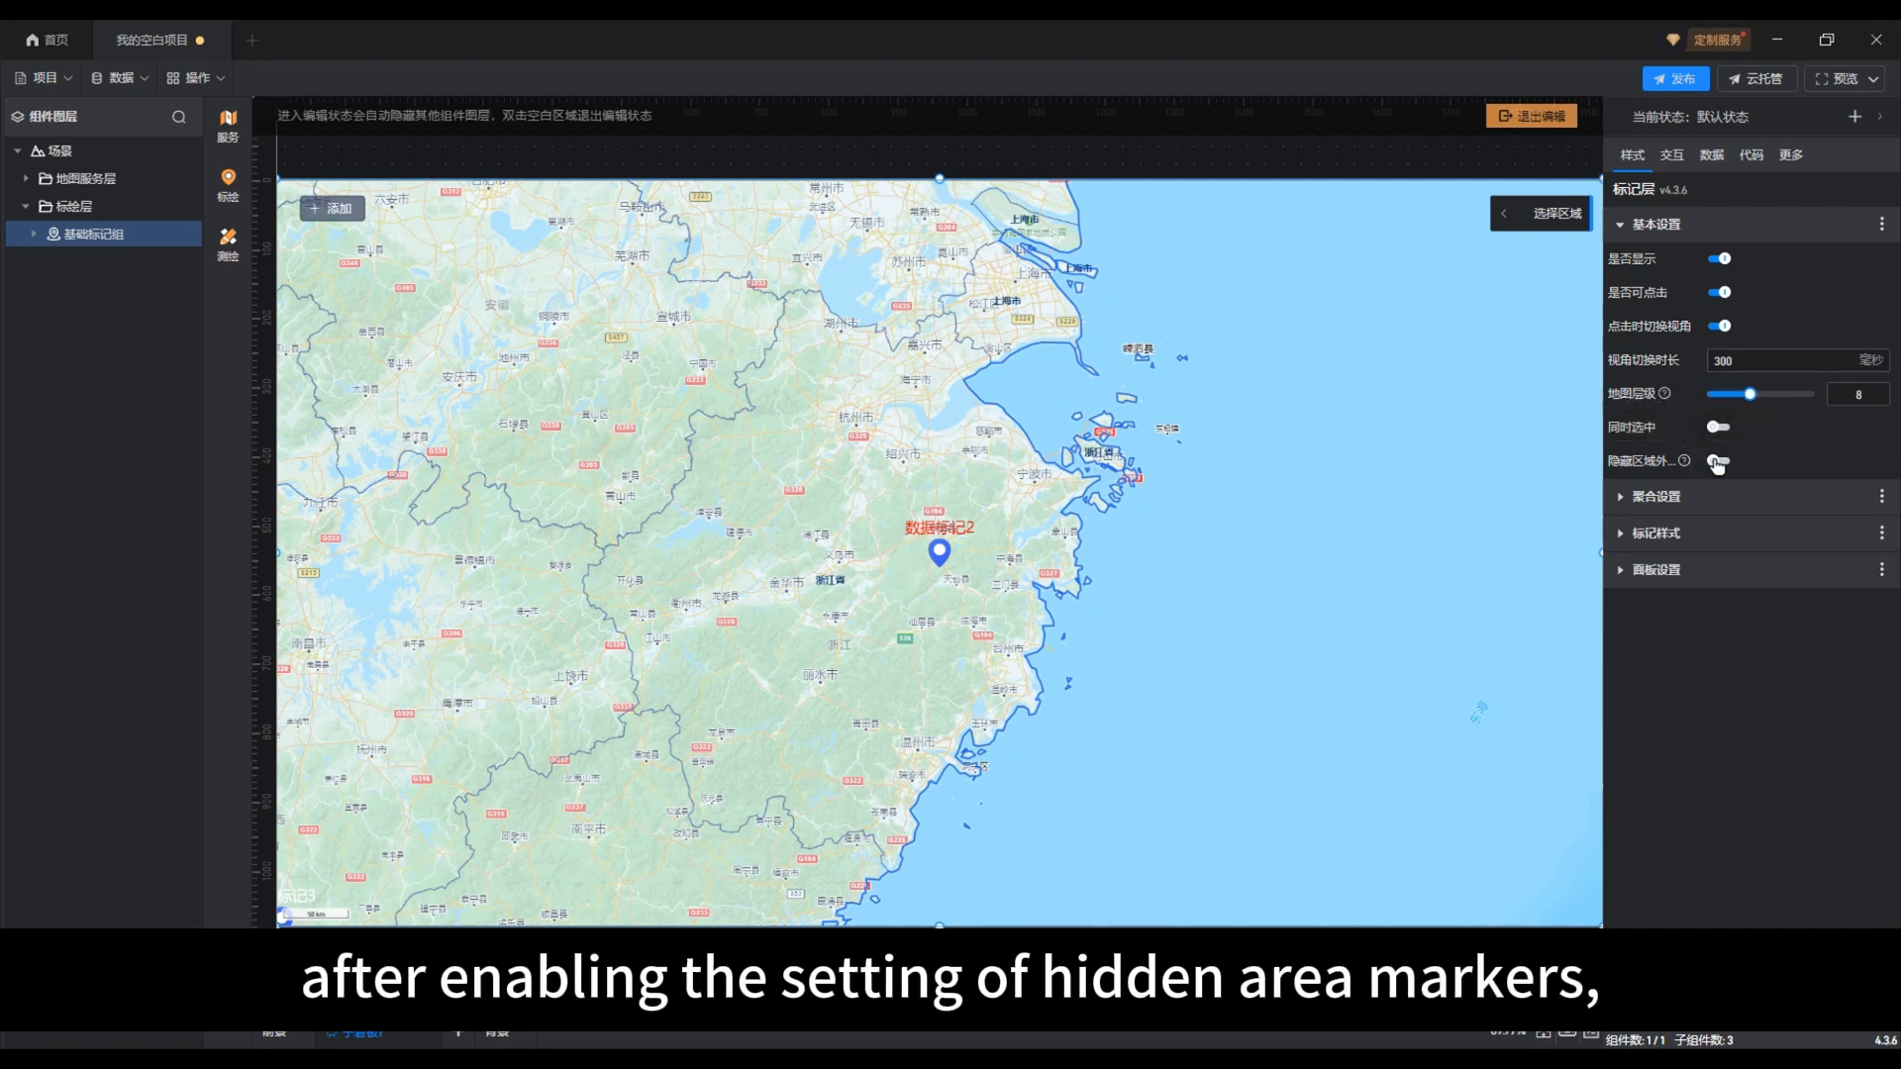
{"action": "left_click", "coordinate": [1718, 461]}
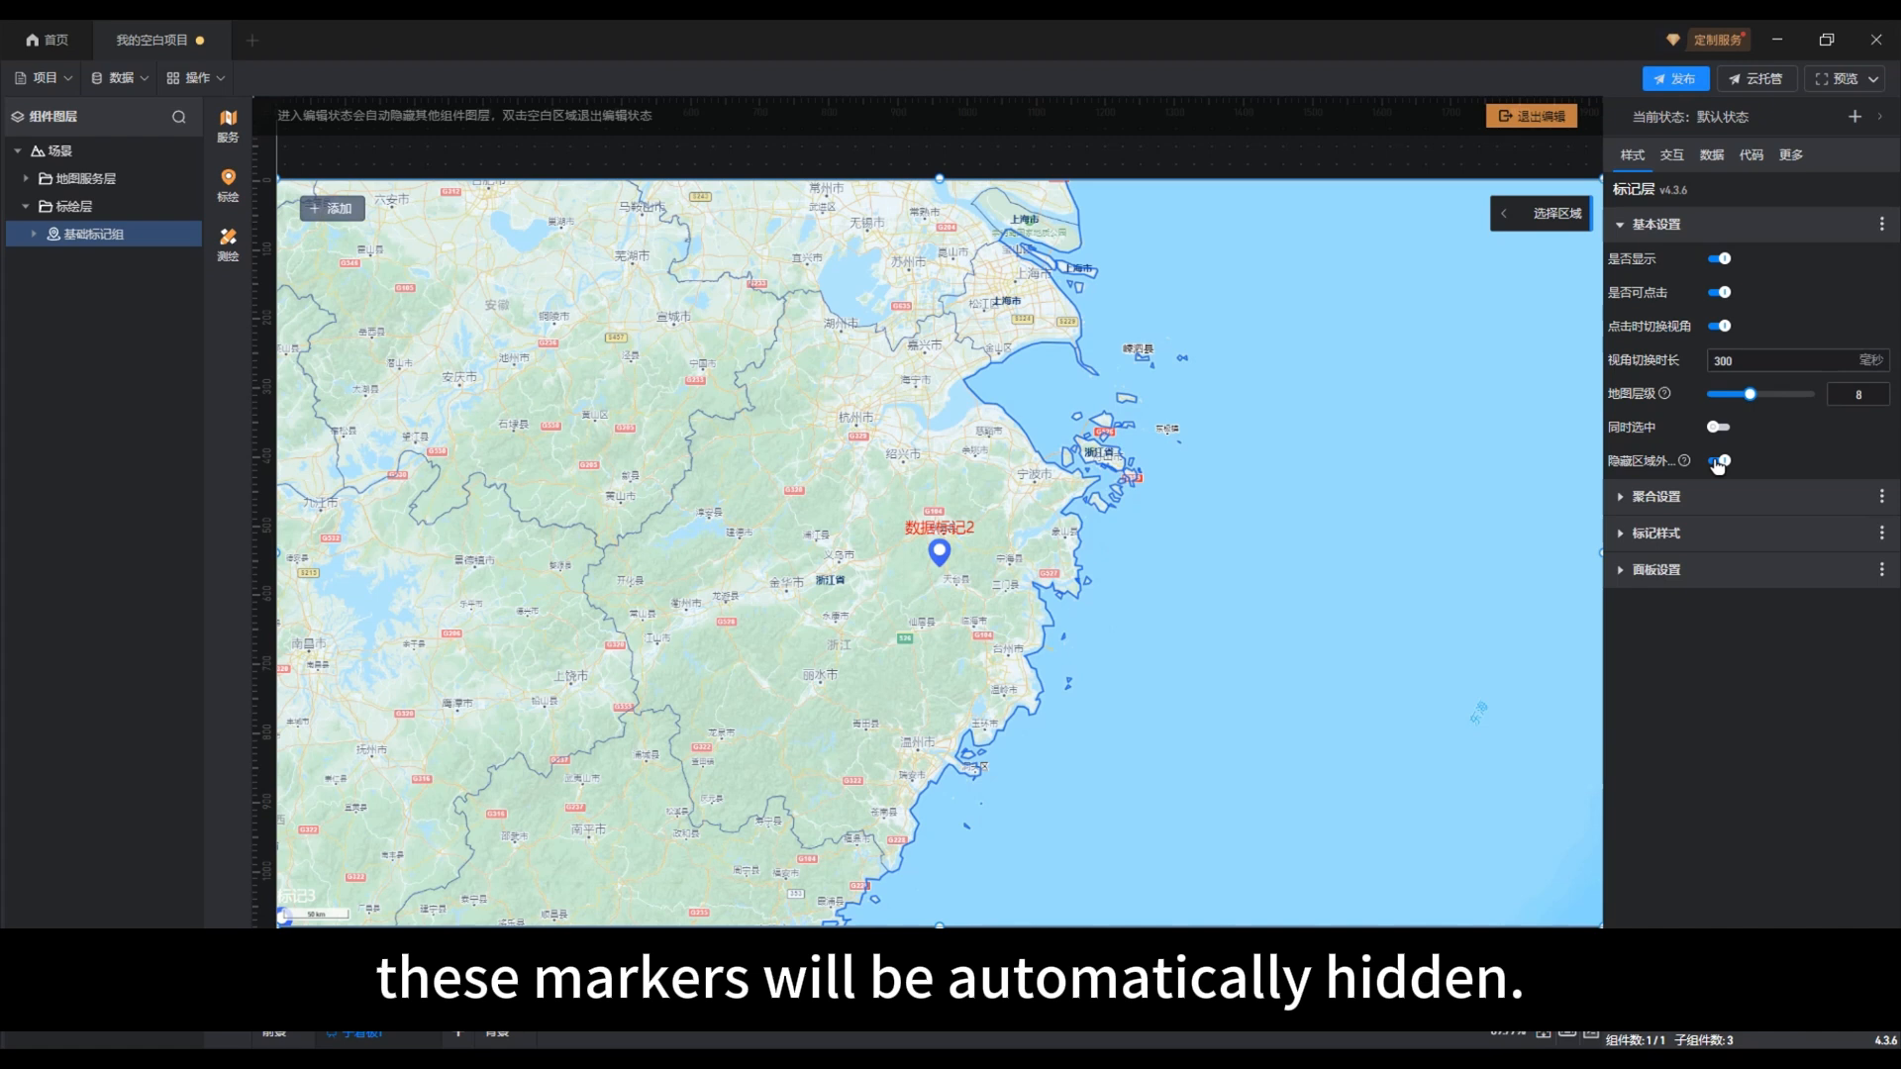
{"action": "mouse_move", "coordinate": [1684, 462]}
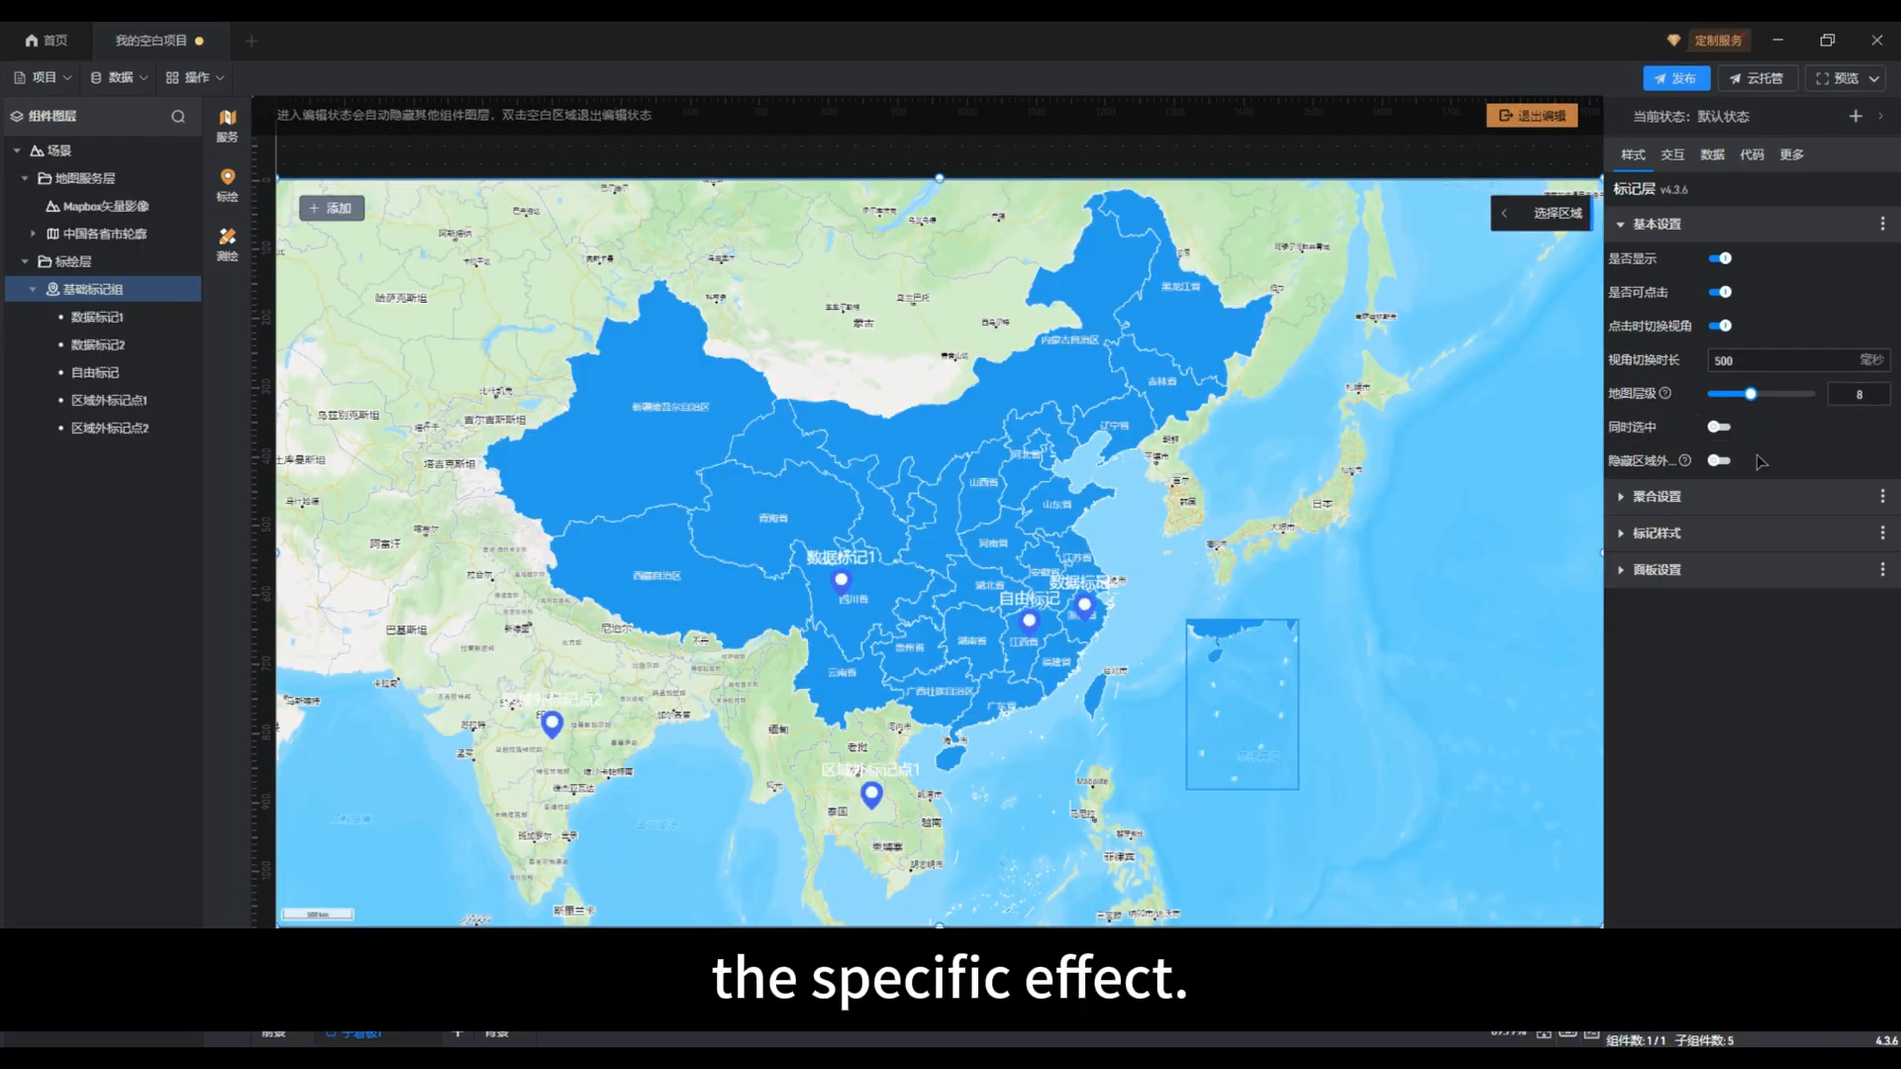
{"action": "left_click", "coordinate": [1728, 460]}
{"action": "left_click", "coordinate": [1720, 461]}
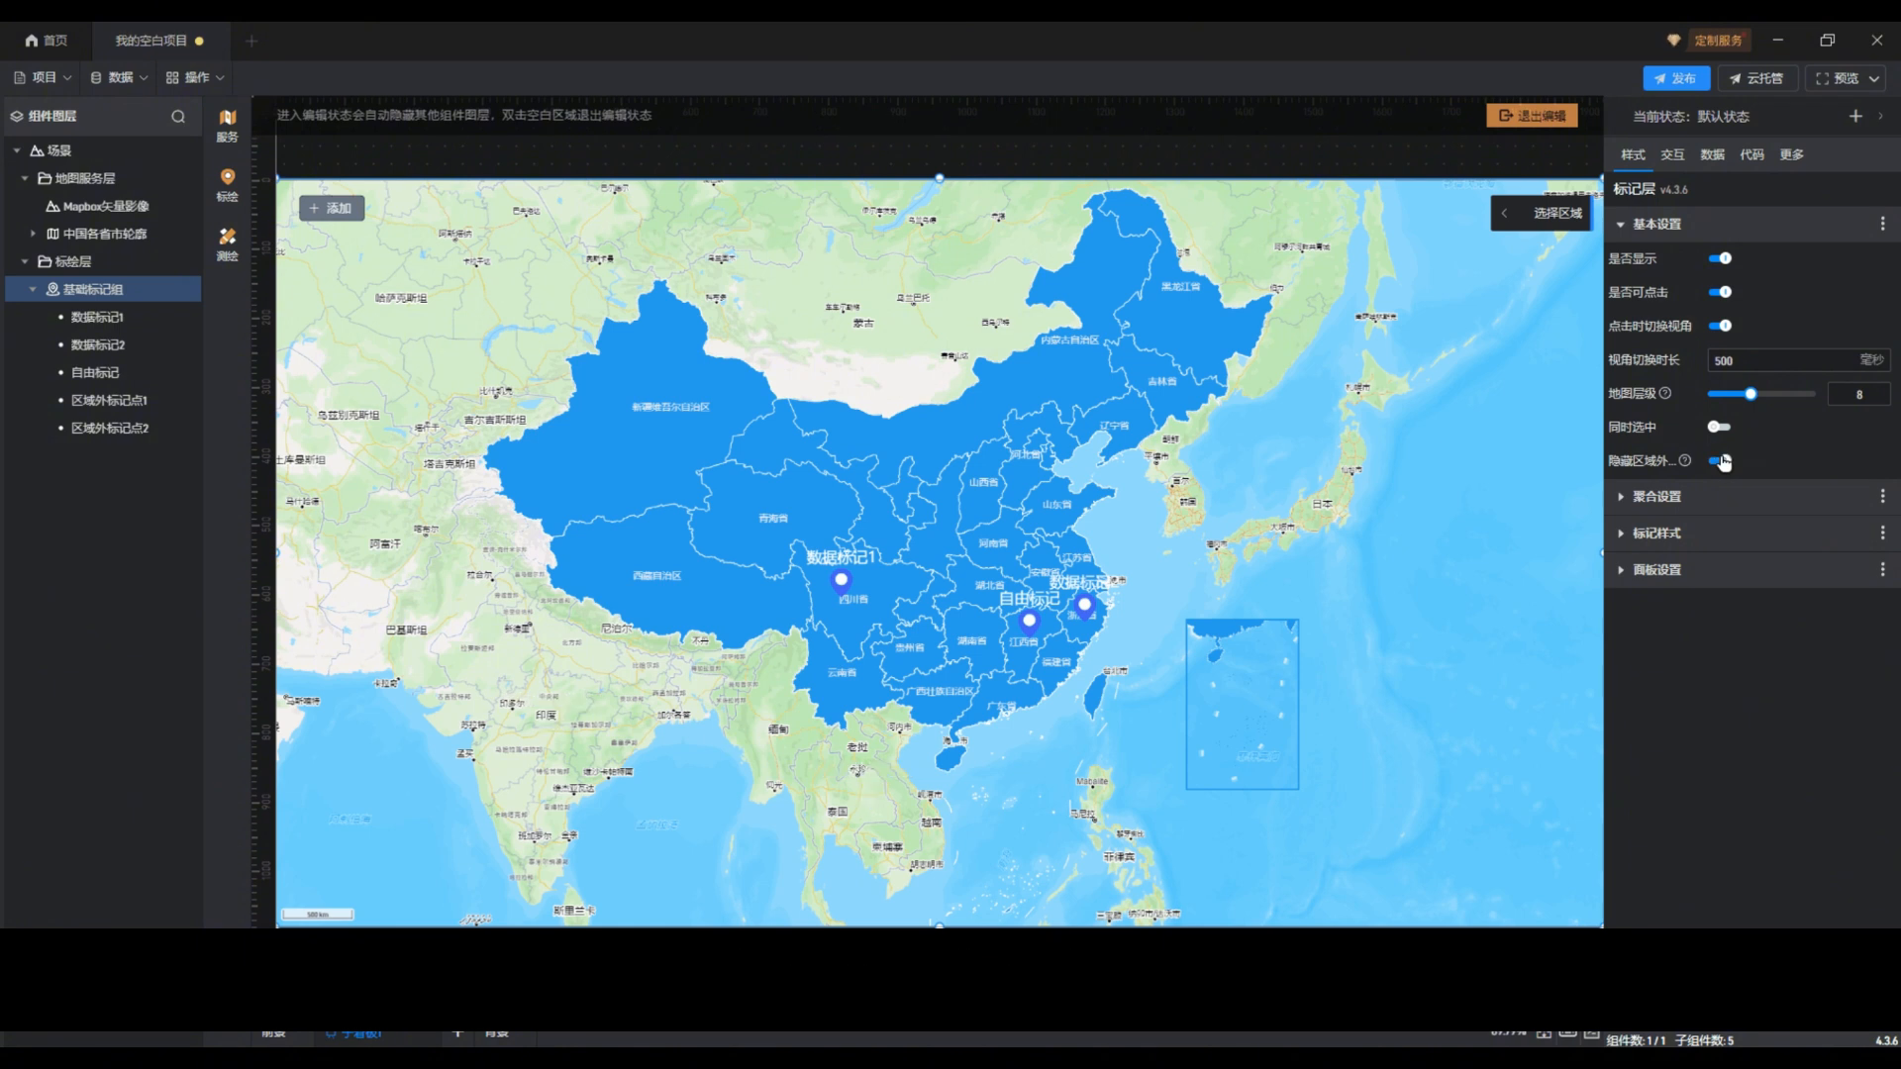
{"action": "left_click", "coordinate": [1722, 460]}
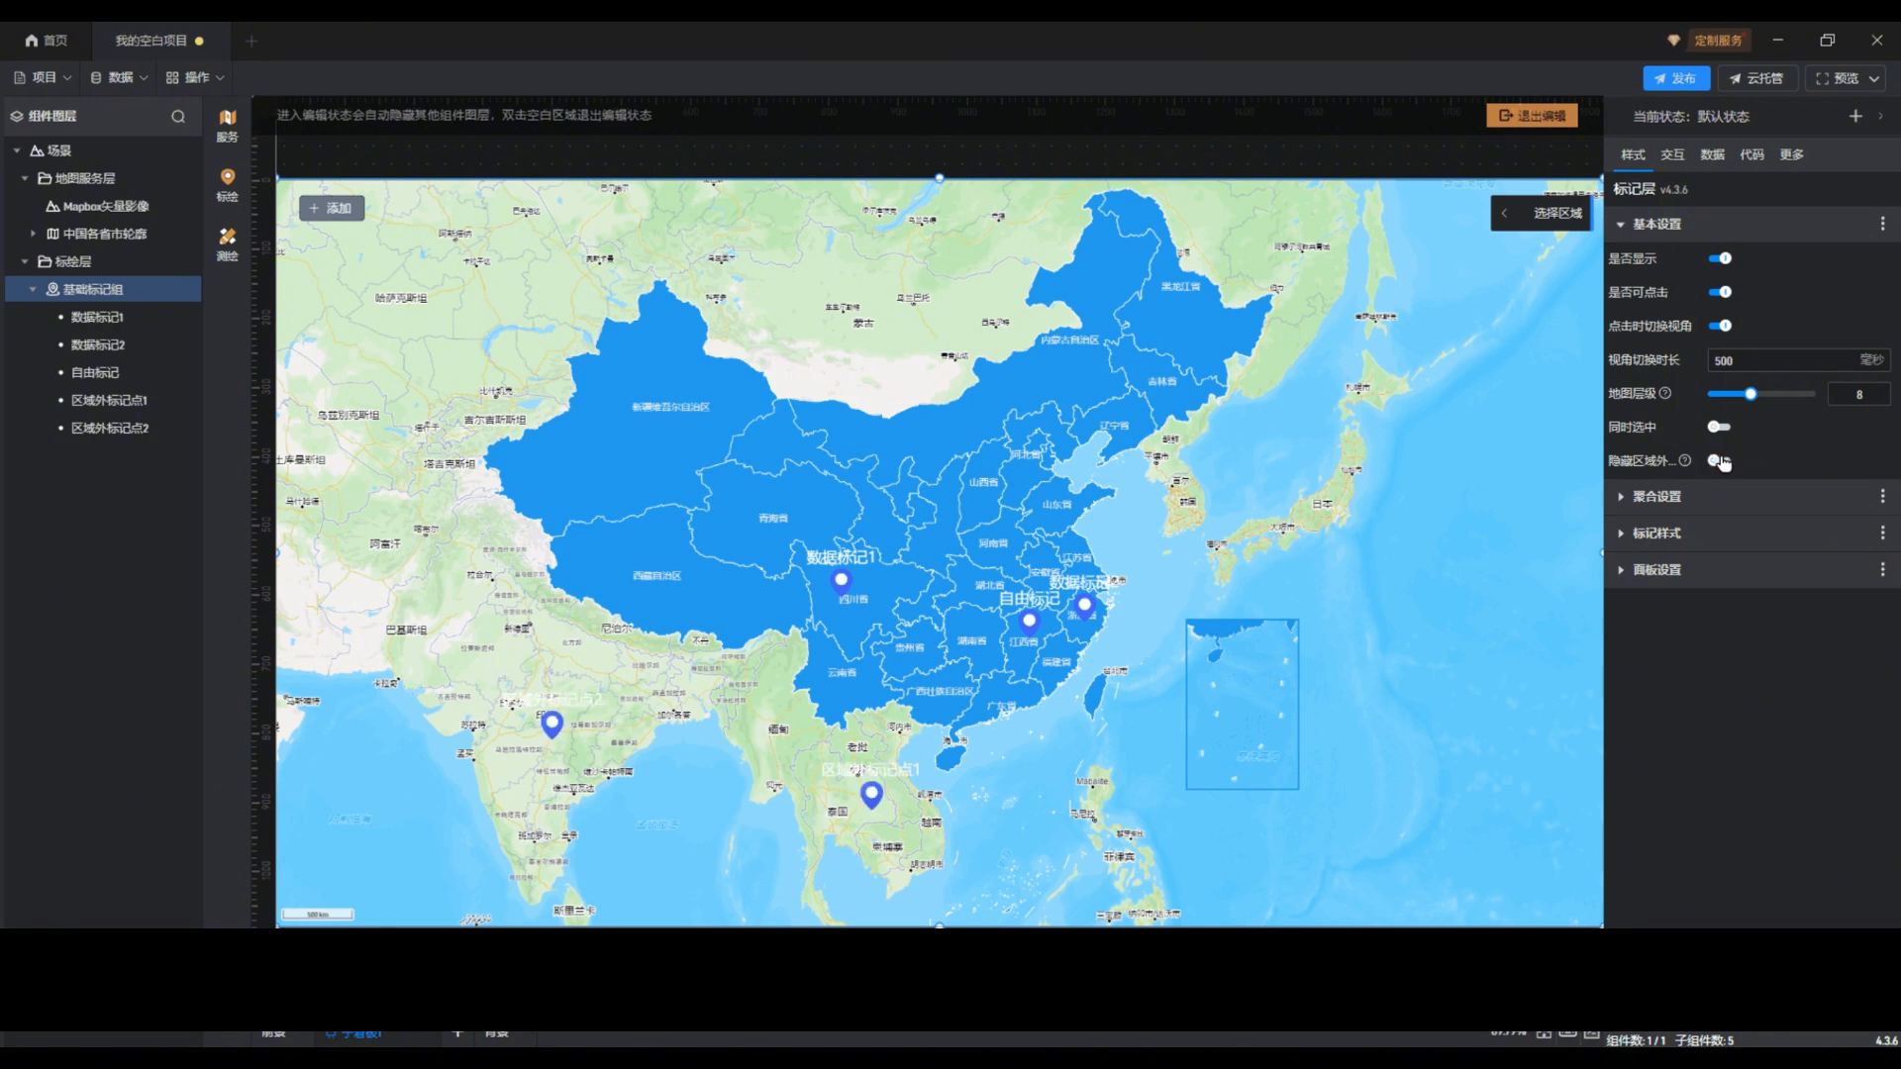
{"action": "left_click", "coordinate": [1721, 461]}
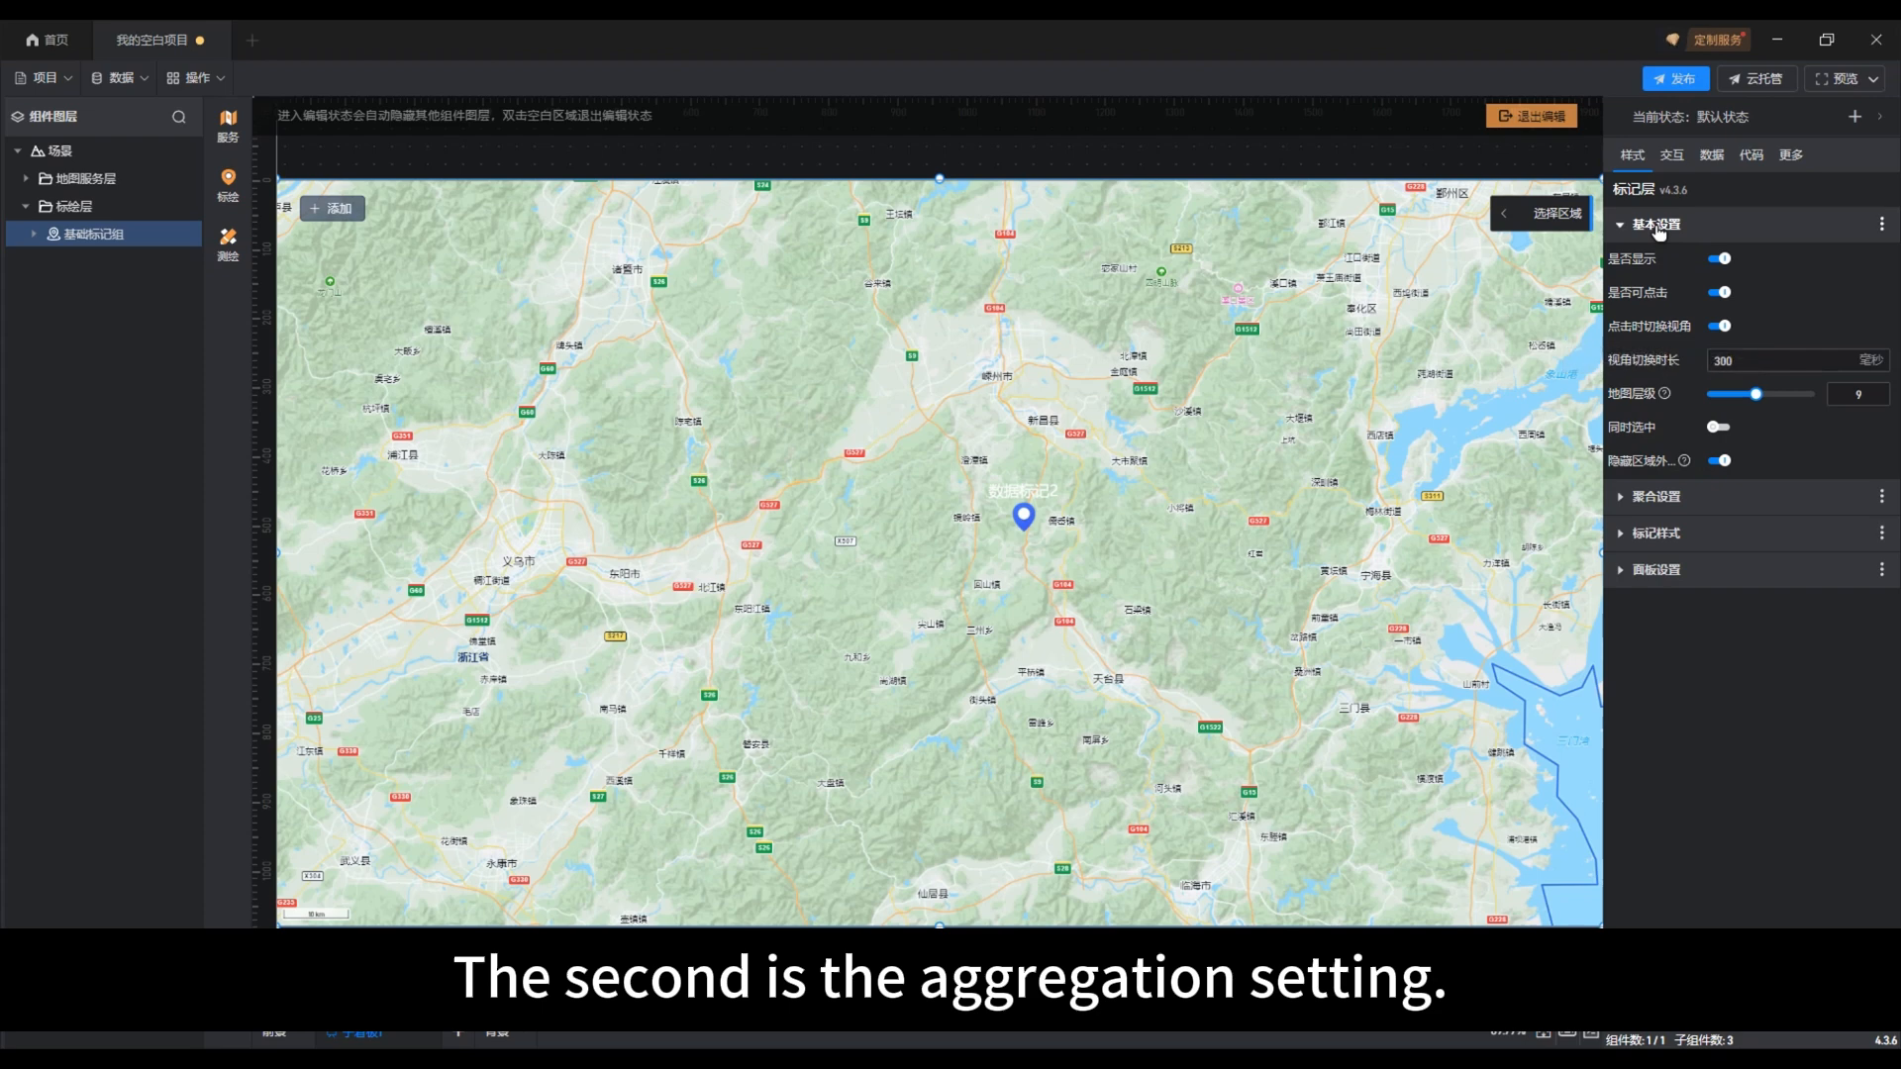
Step: Open the marker group's aggregation settings and add seven closely spaced markers around the existing marker 数据标记2 in 浙江省
{"action": "left_click", "coordinate": [1659, 226]}
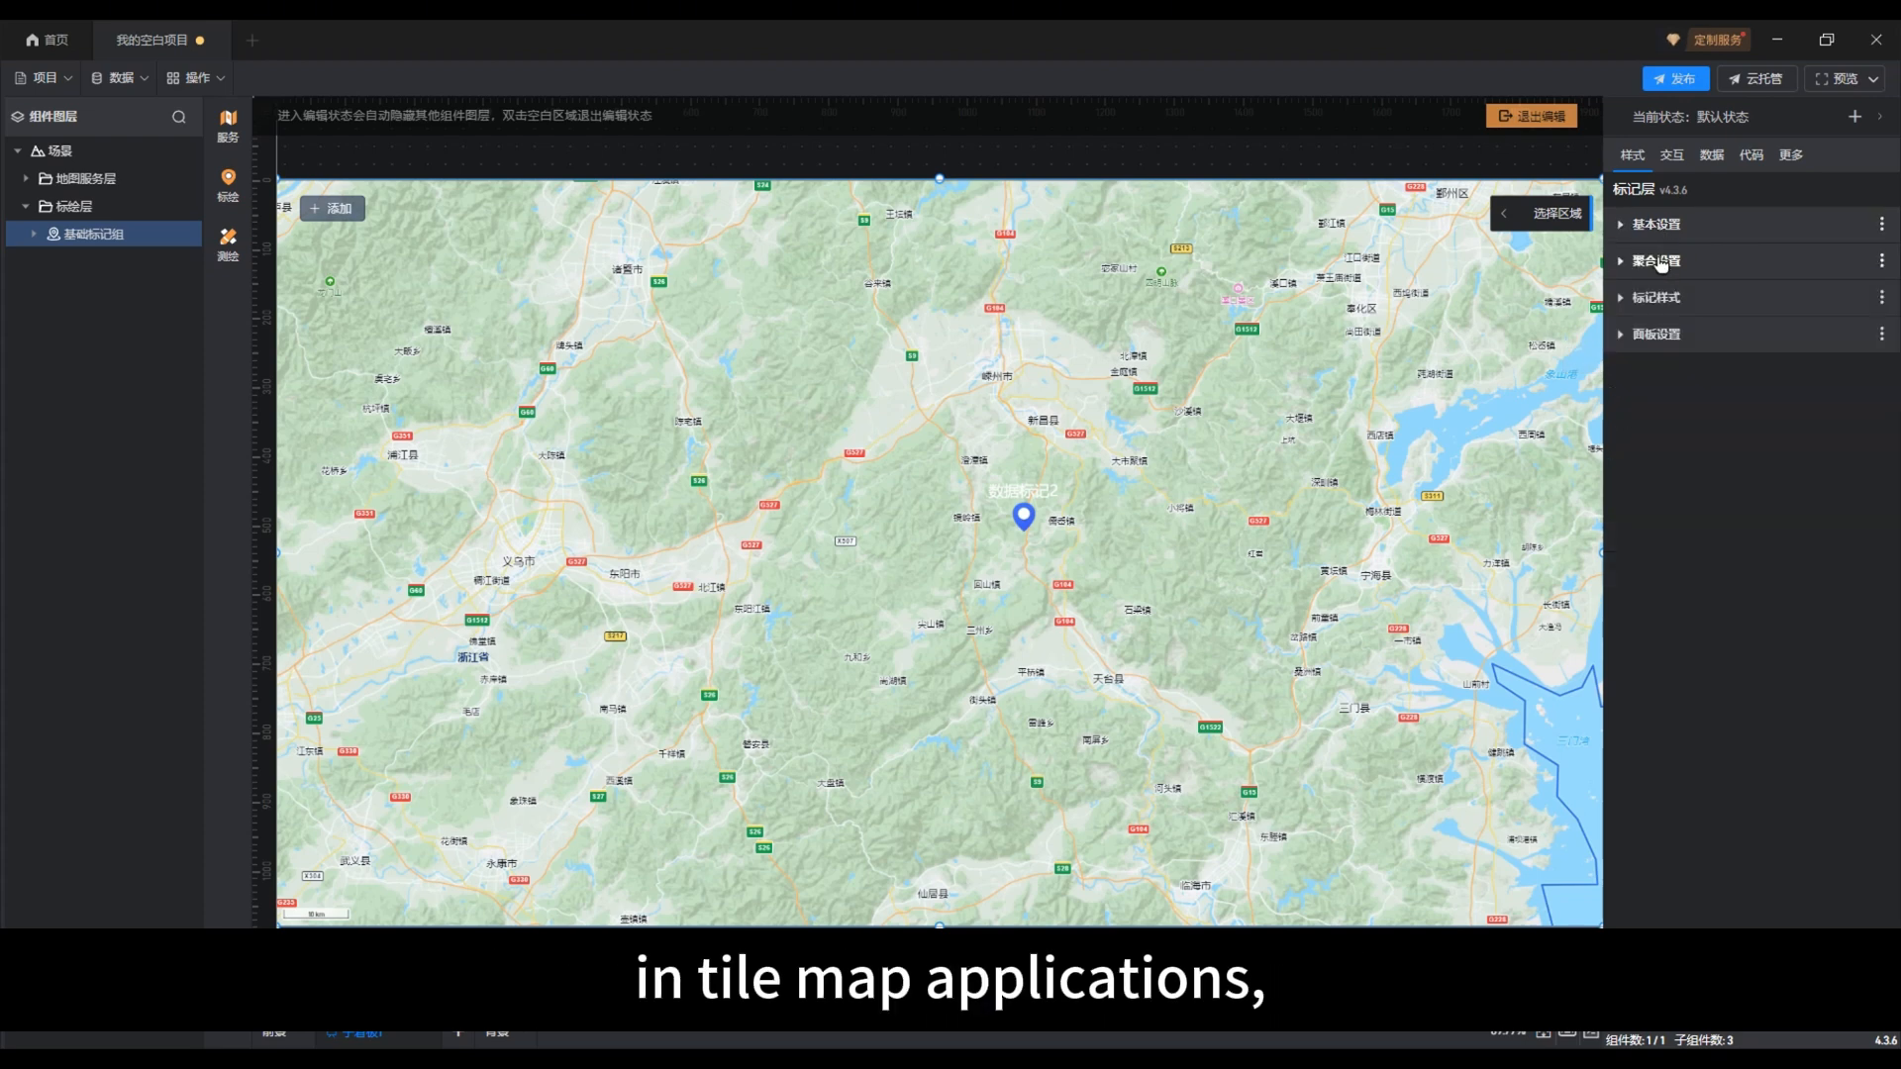
{"action": "left_click", "coordinate": [1661, 261]}
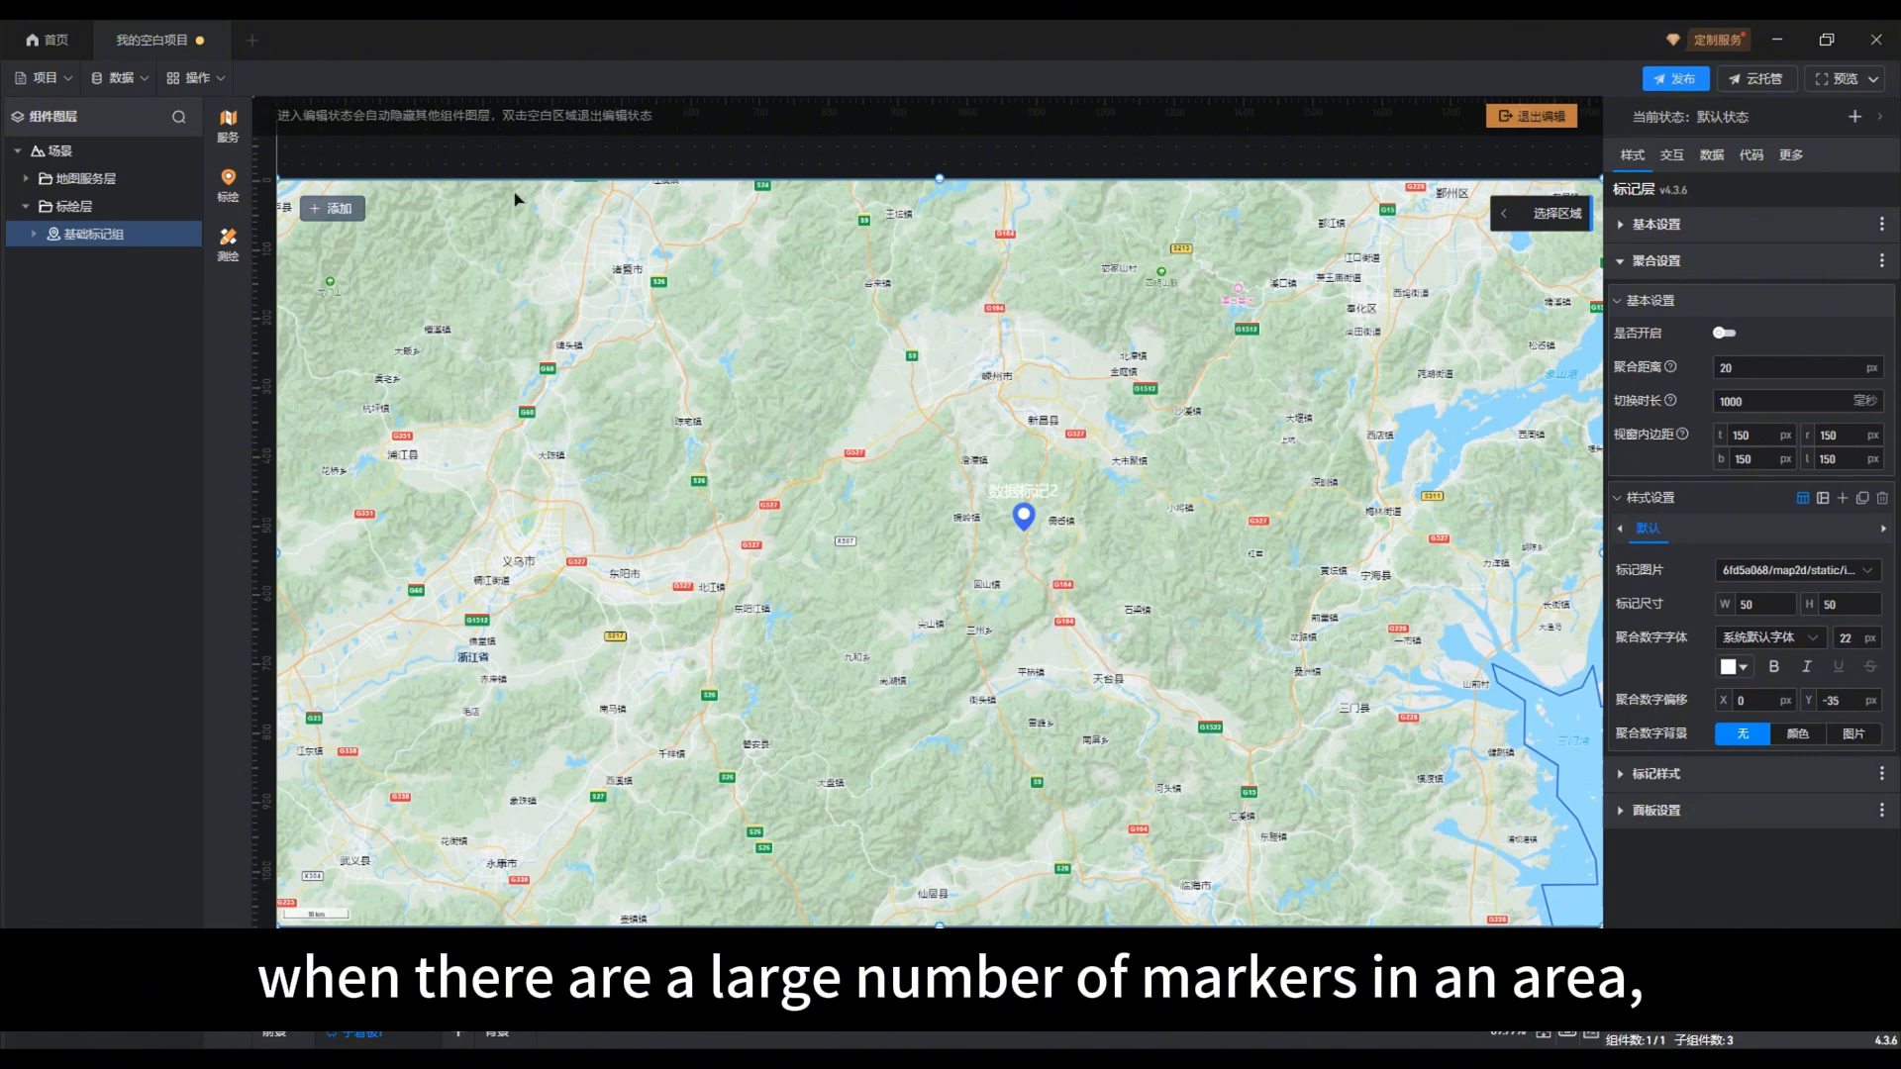
{"action": "left_click", "coordinate": [334, 208]}
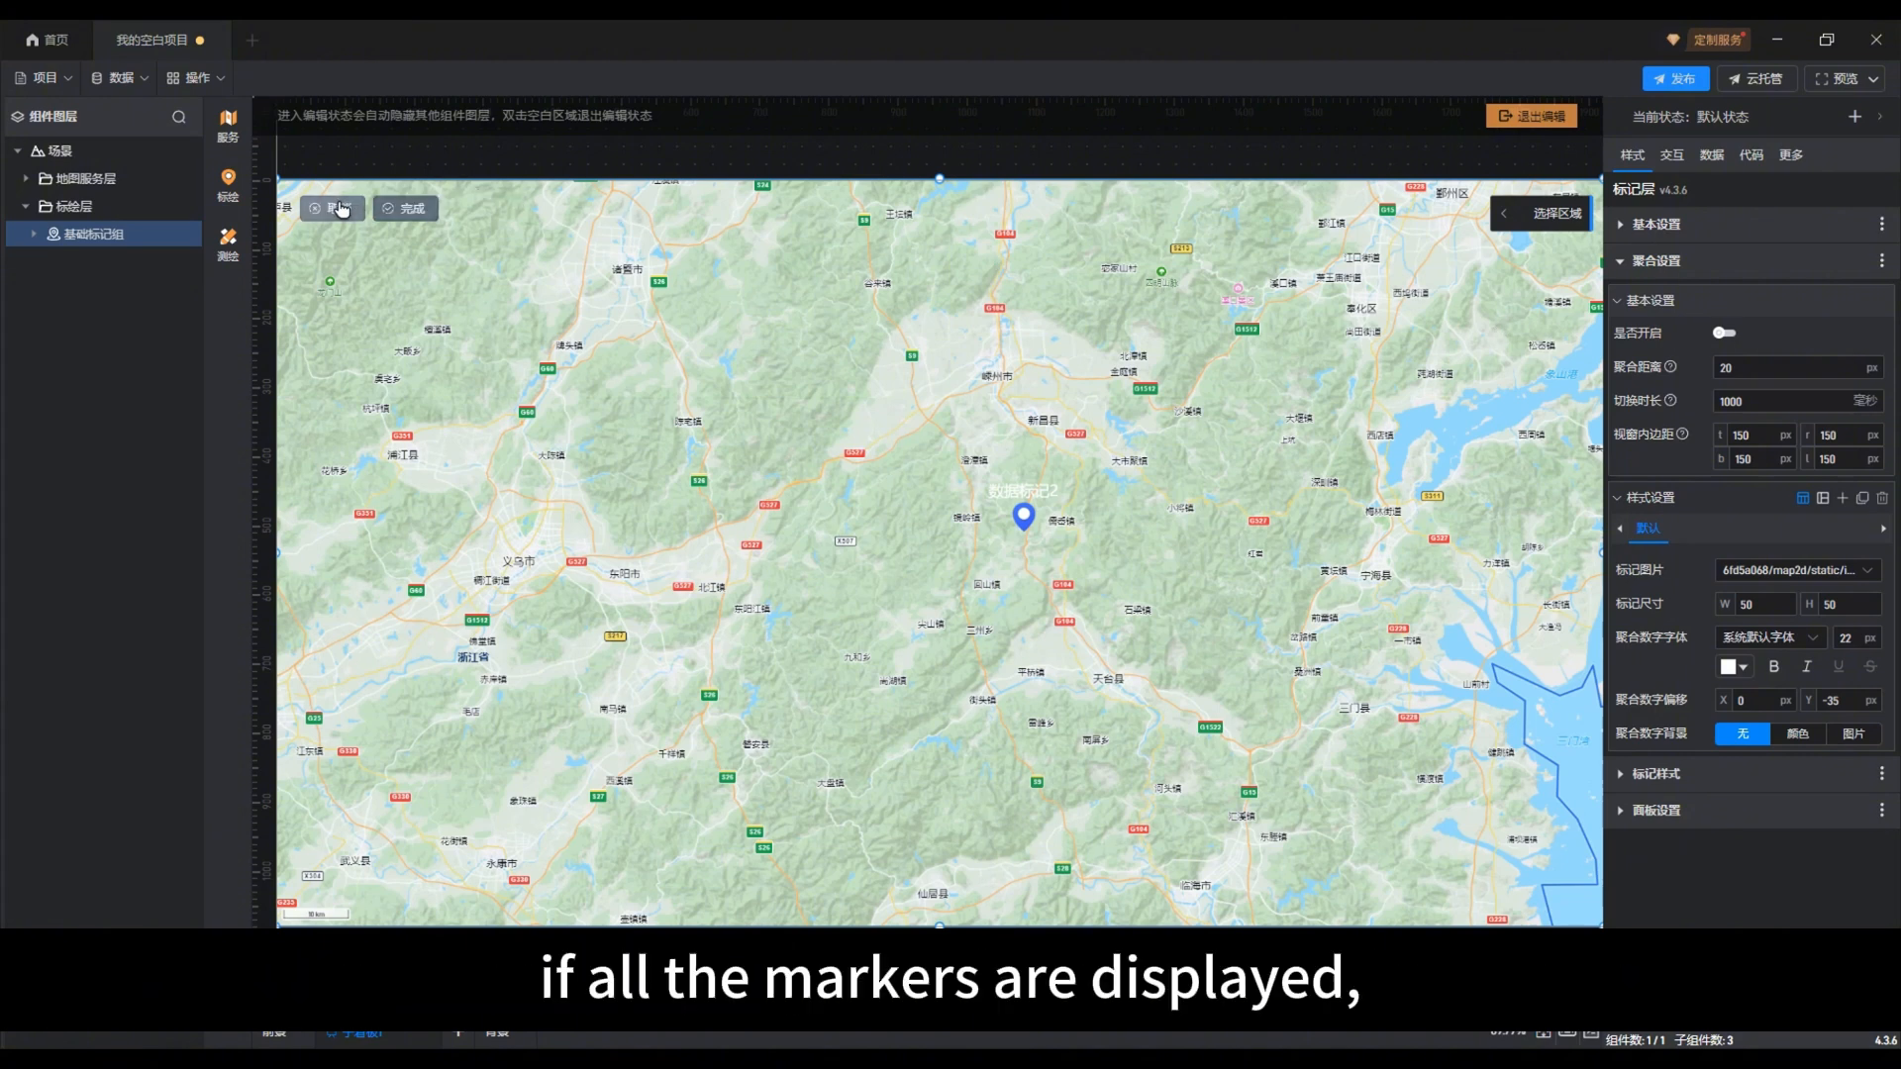
{"action": "left_click", "coordinate": [1054, 545]}
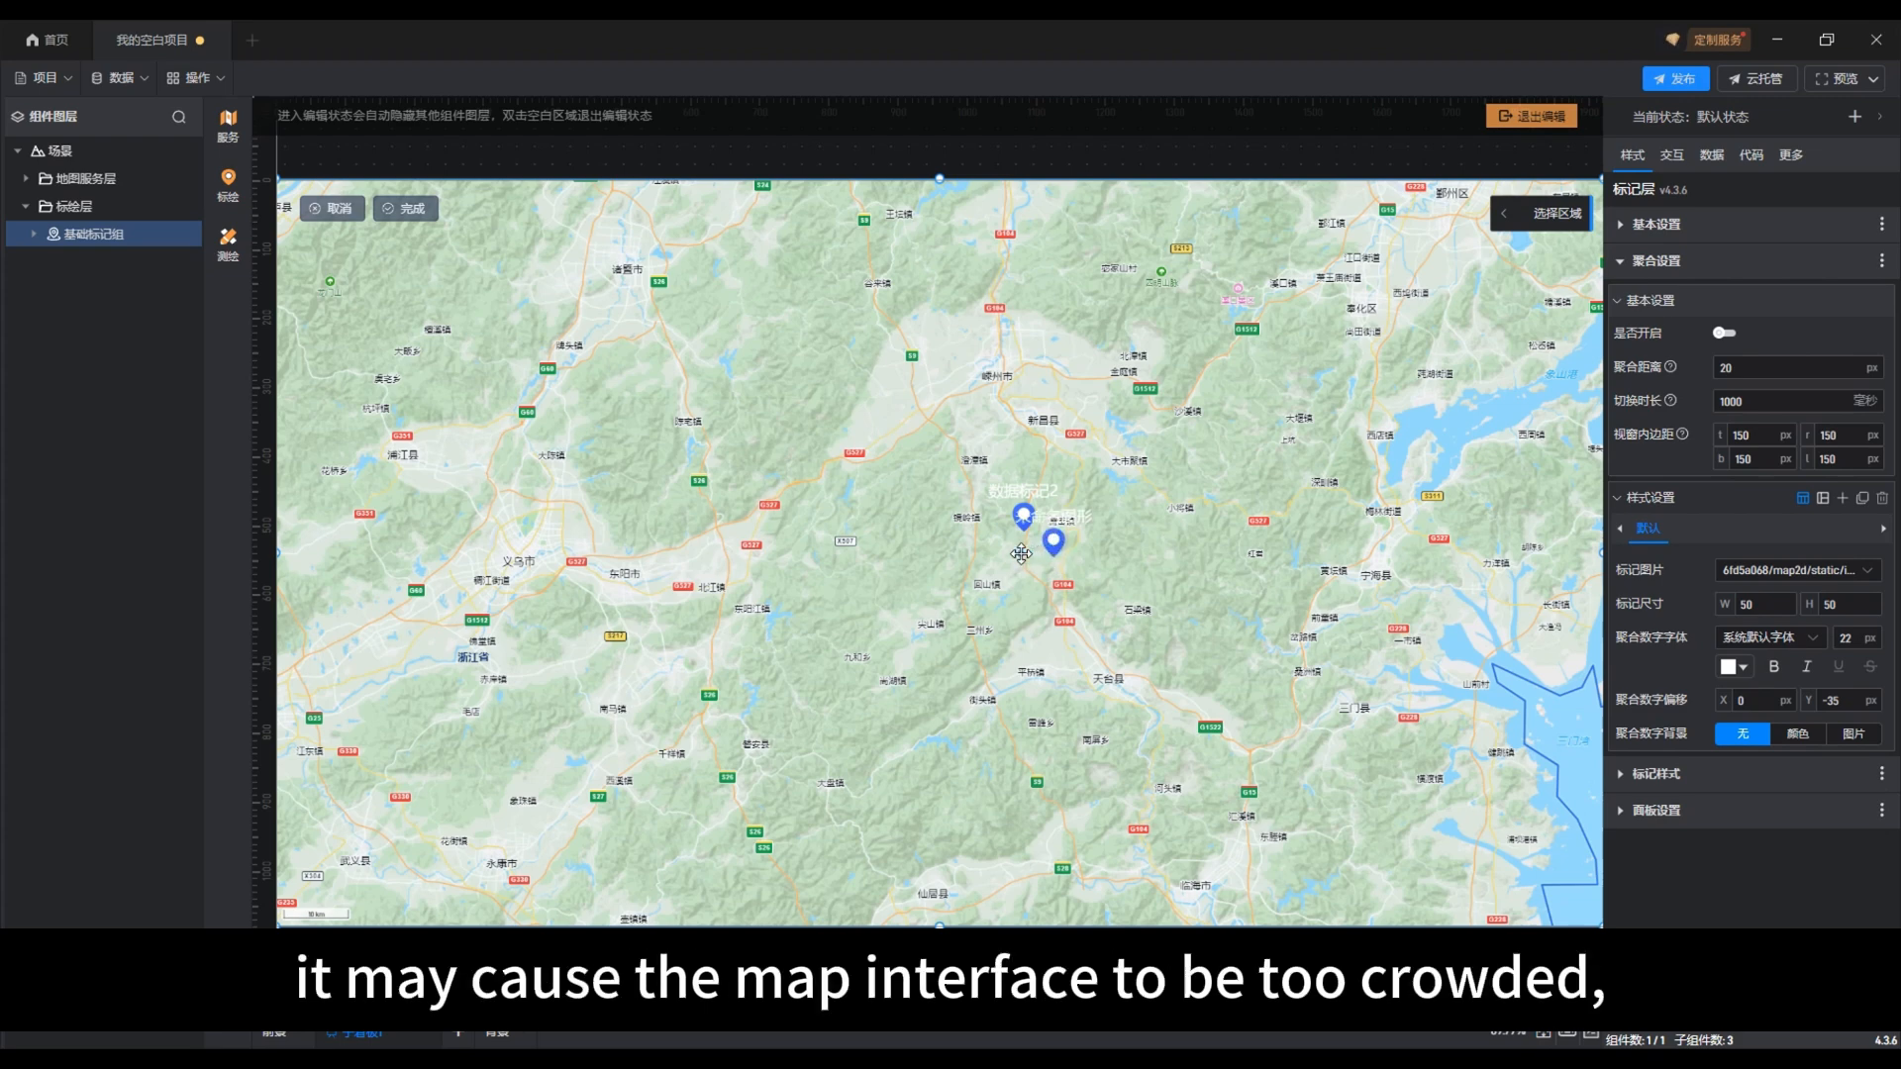
{"action": "left_click", "coordinate": [1021, 554]}
{"action": "left_click", "coordinate": [980, 541]}
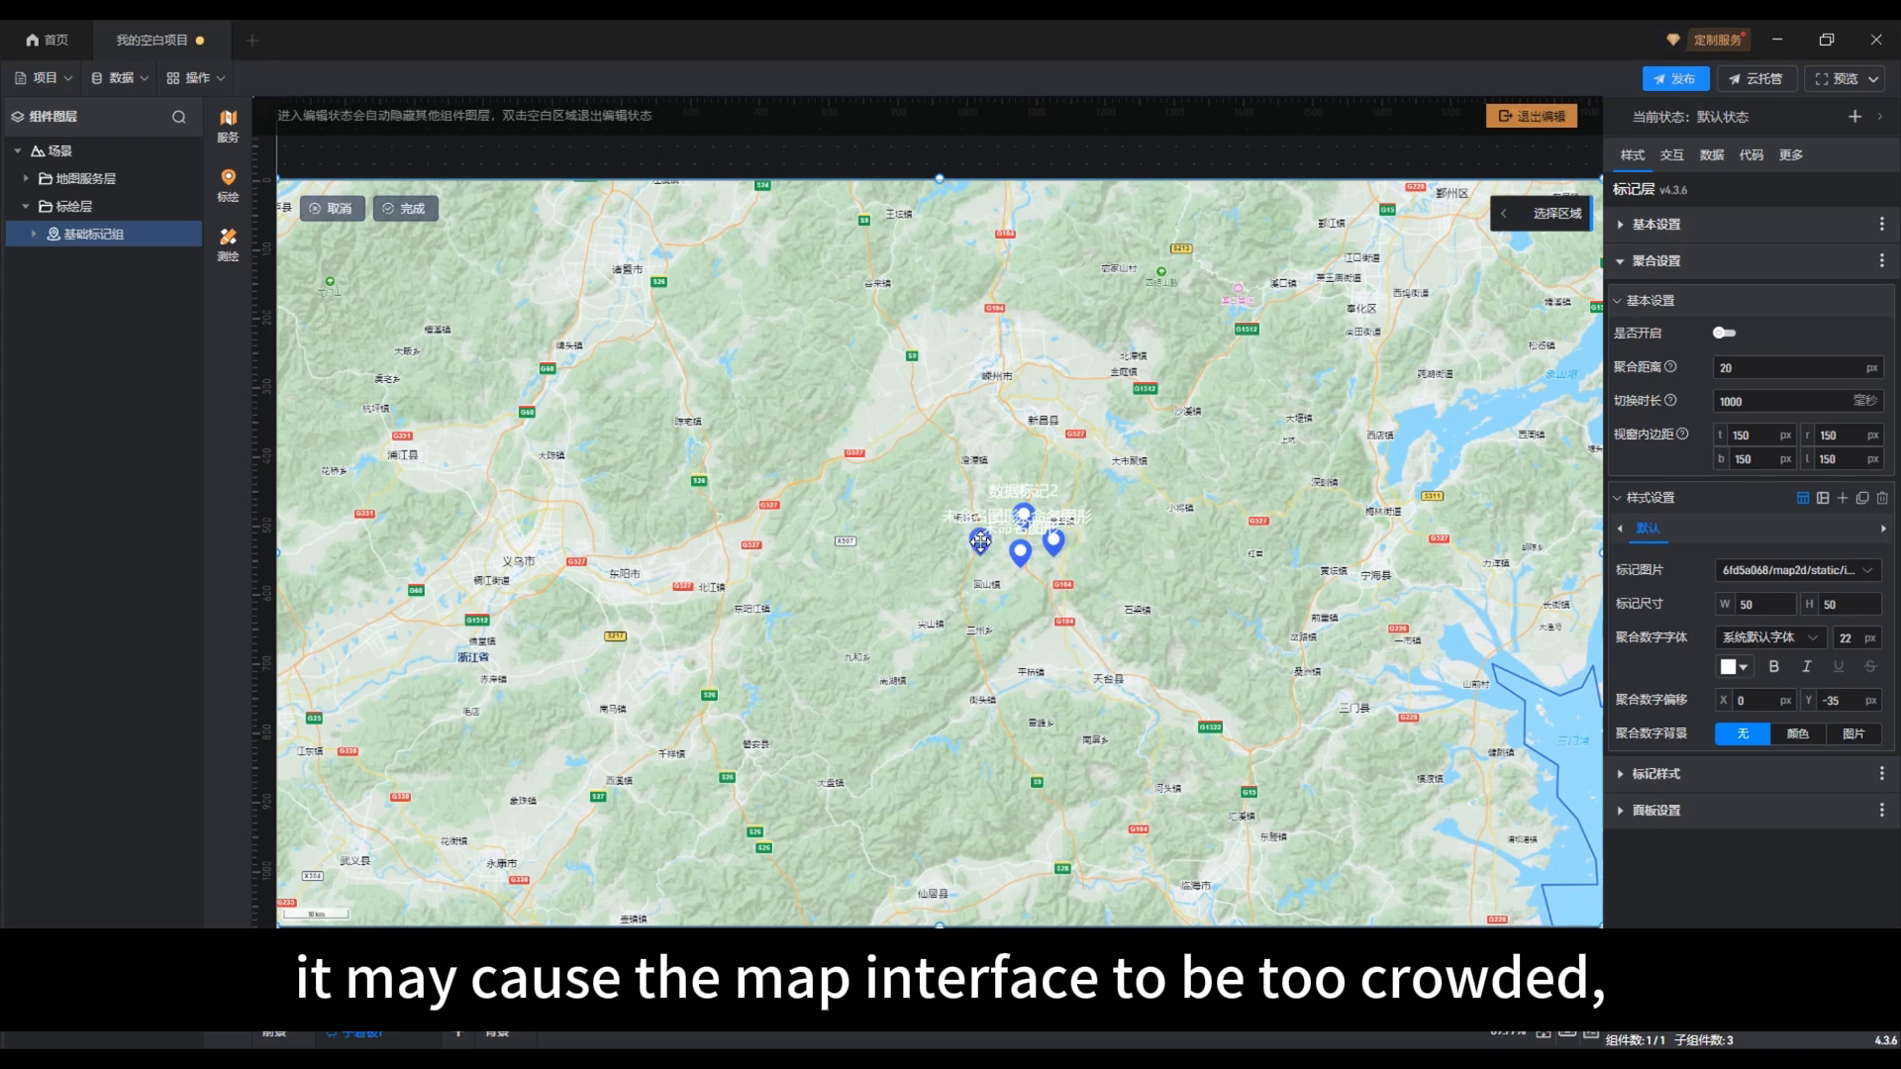
{"action": "left_click", "coordinate": [979, 497]}
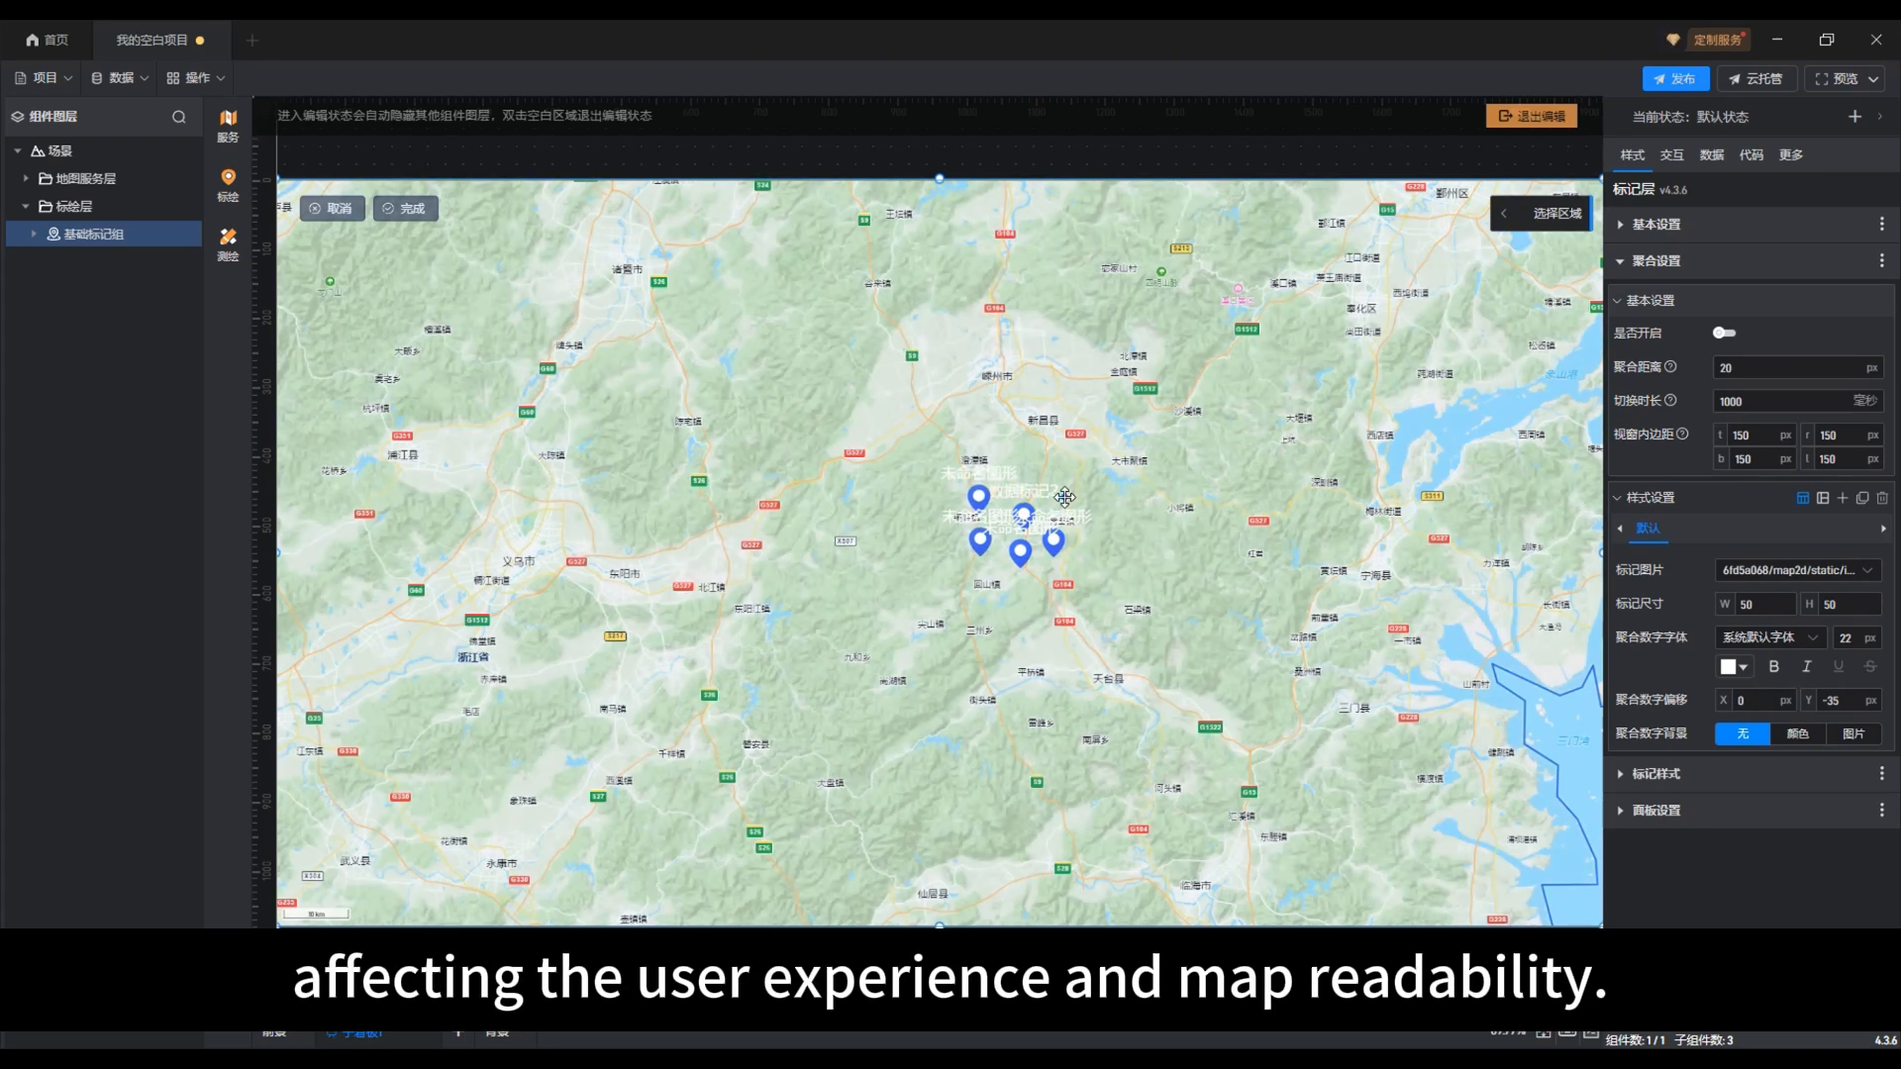
{"action": "left_click", "coordinate": [1064, 498]}
{"action": "left_click", "coordinate": [1102, 513]}
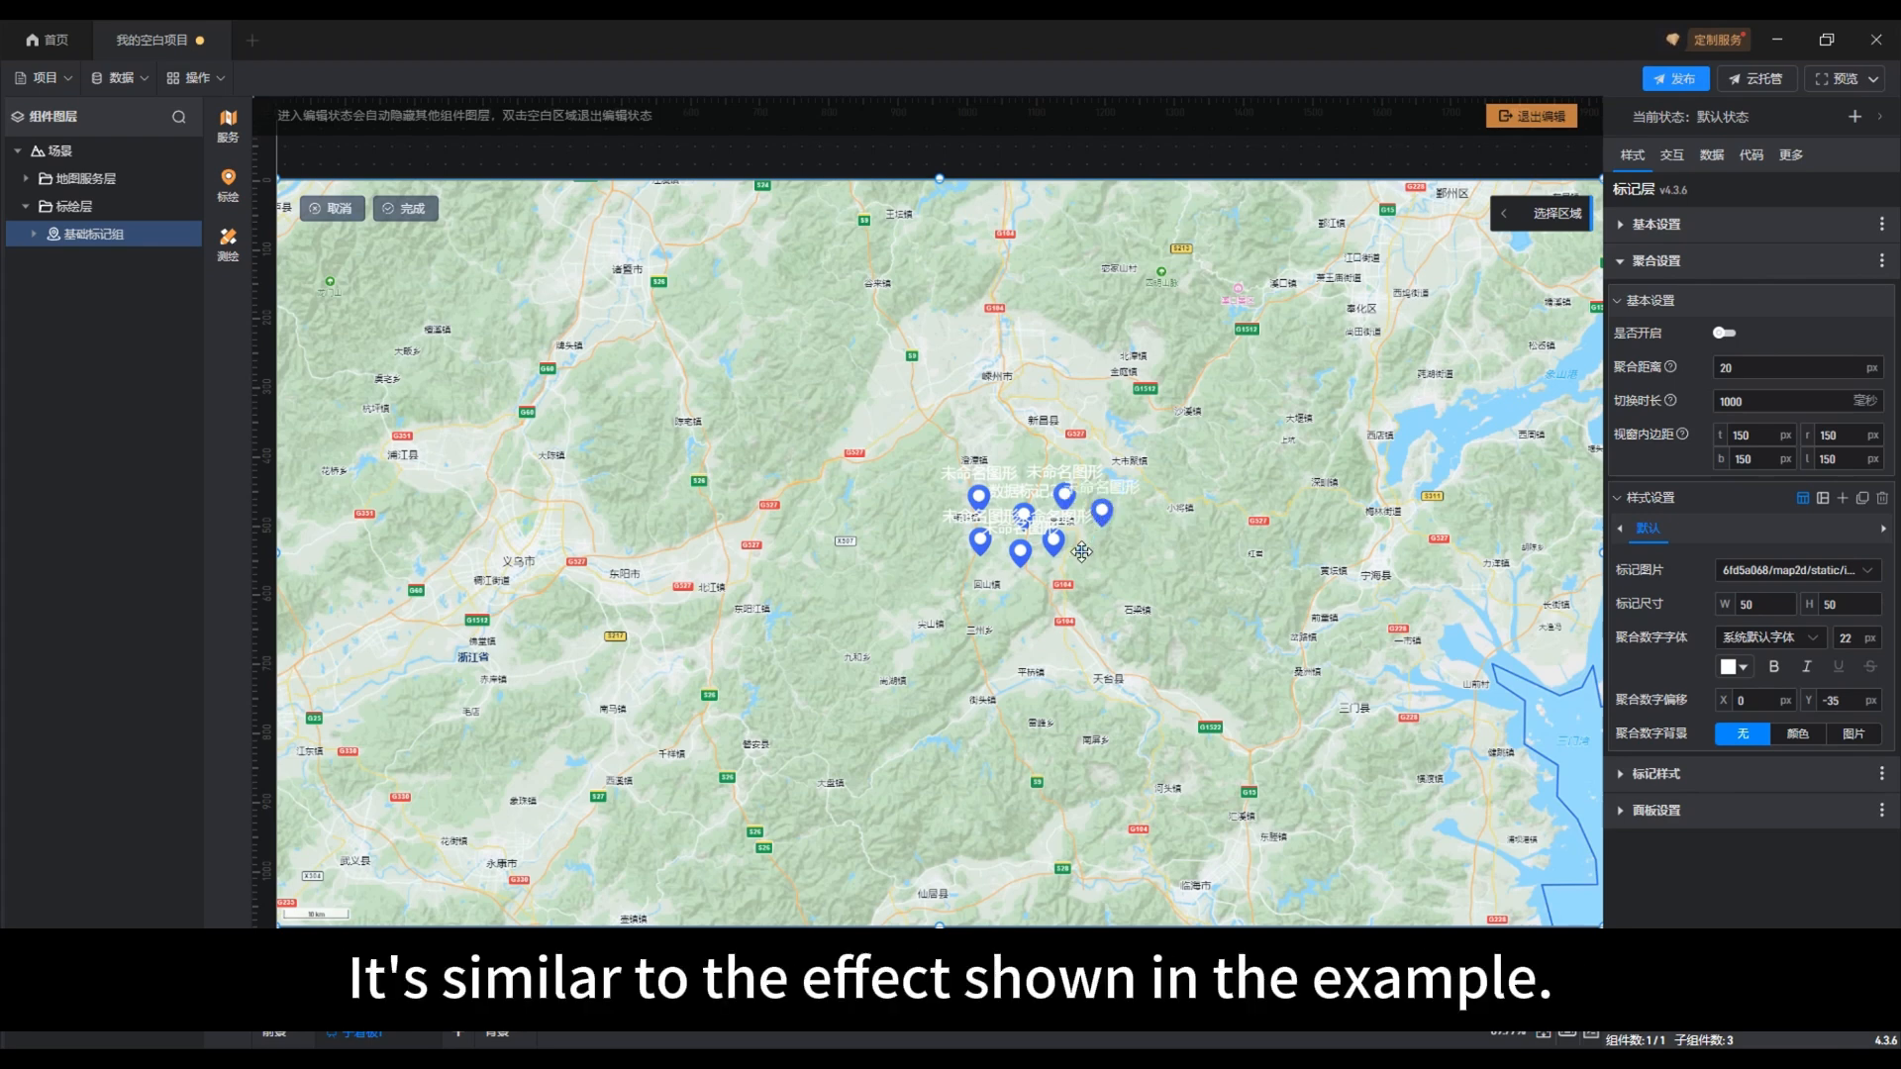
{"action": "left_click", "coordinate": [1081, 551]}
{"action": "left_click", "coordinate": [410, 210]}
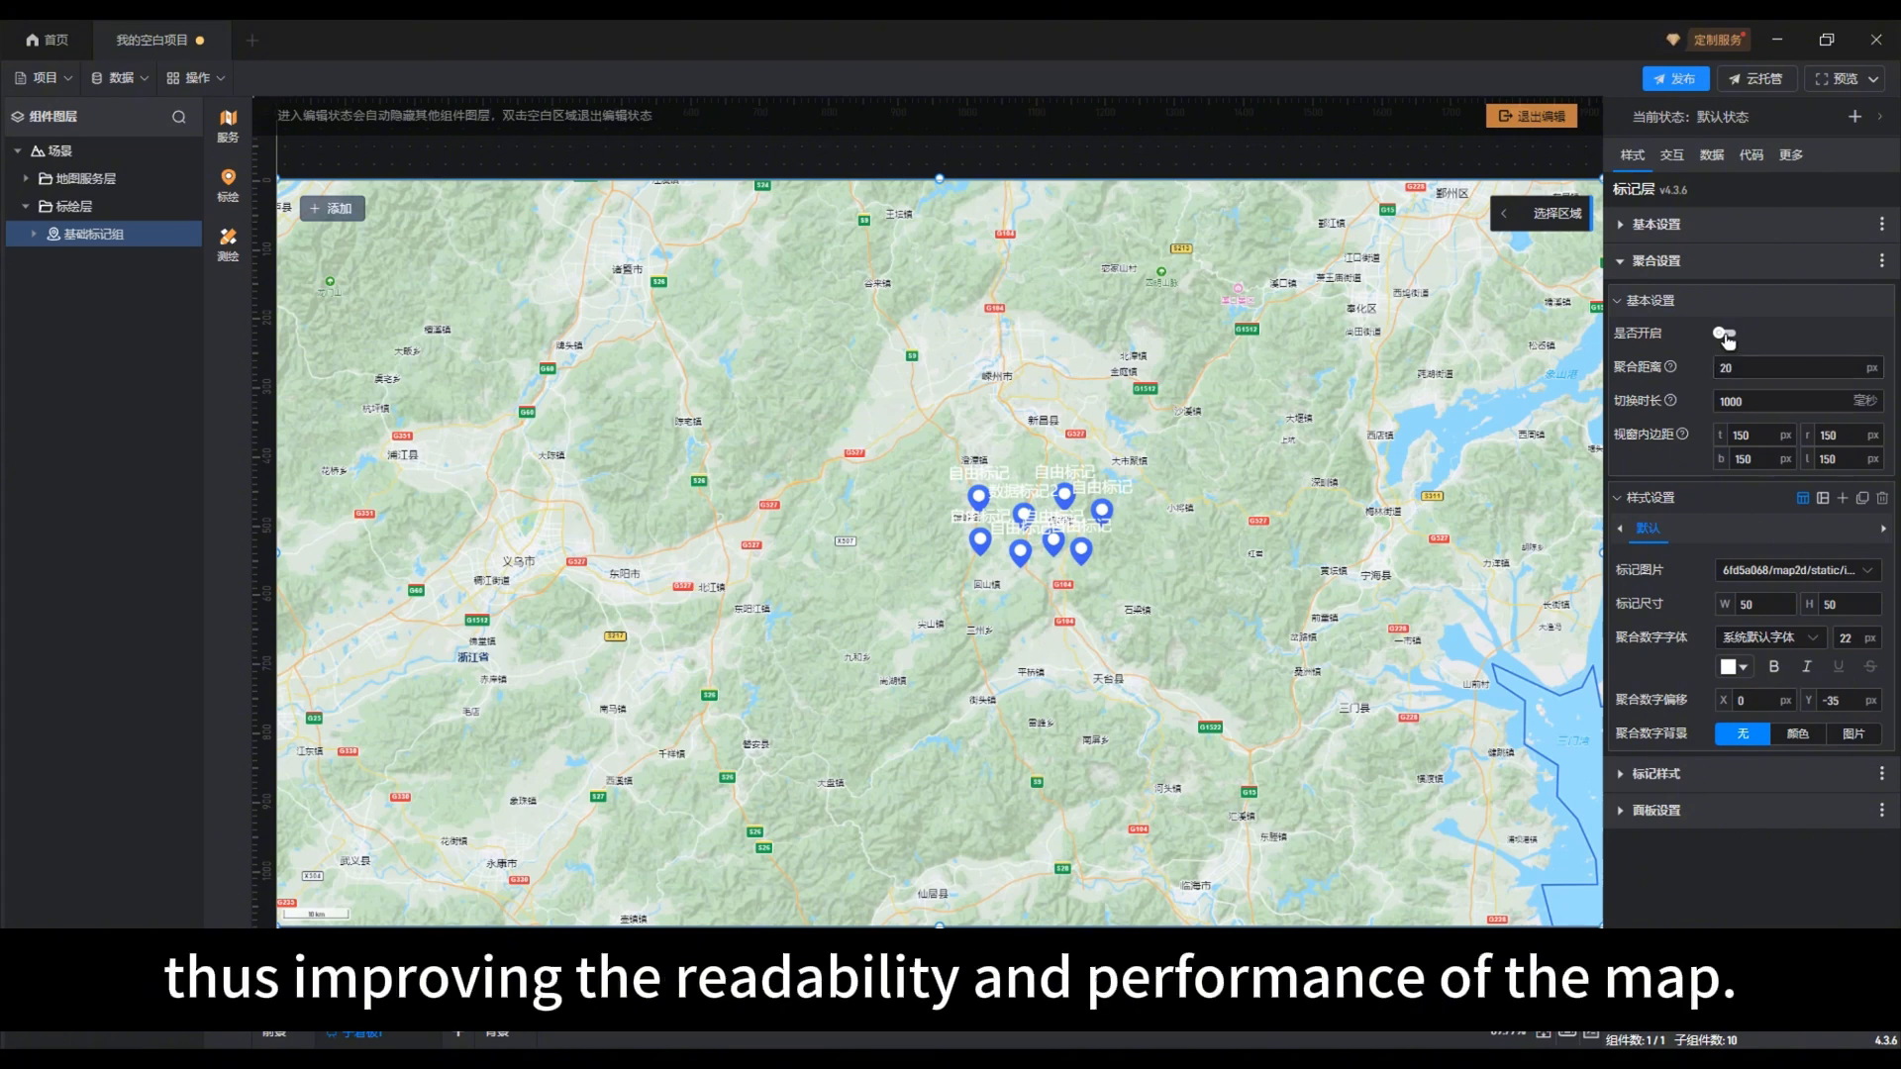
Step: Enable aggregation for the marker group and check on the map at smaller scales how the nearby markers merge
{"action": "left_click", "coordinate": [1725, 334]}
{"action": "scroll", "coordinate": [1213, 579], "scroll_direction": "down", "scroll_amount": 2}
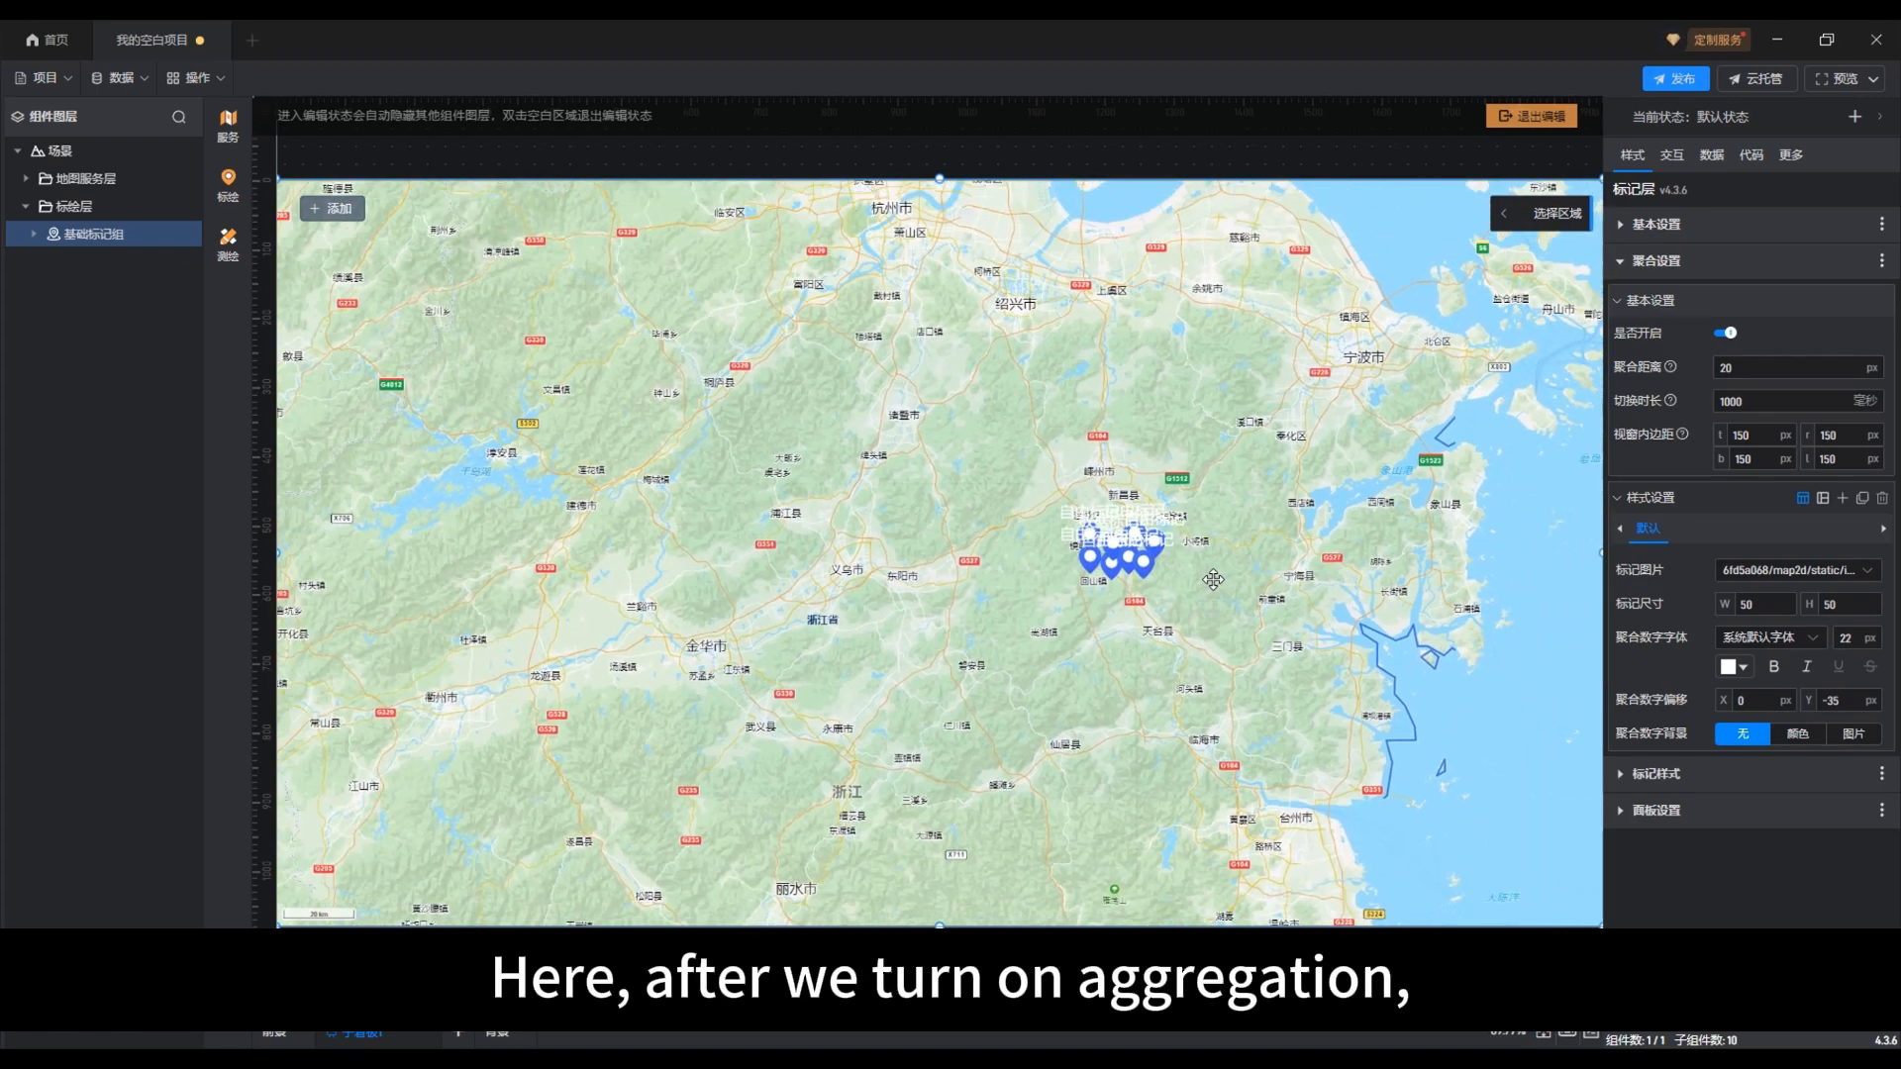
{"action": "scroll", "coordinate": [1213, 579], "scroll_direction": "down", "scroll_amount": 1}
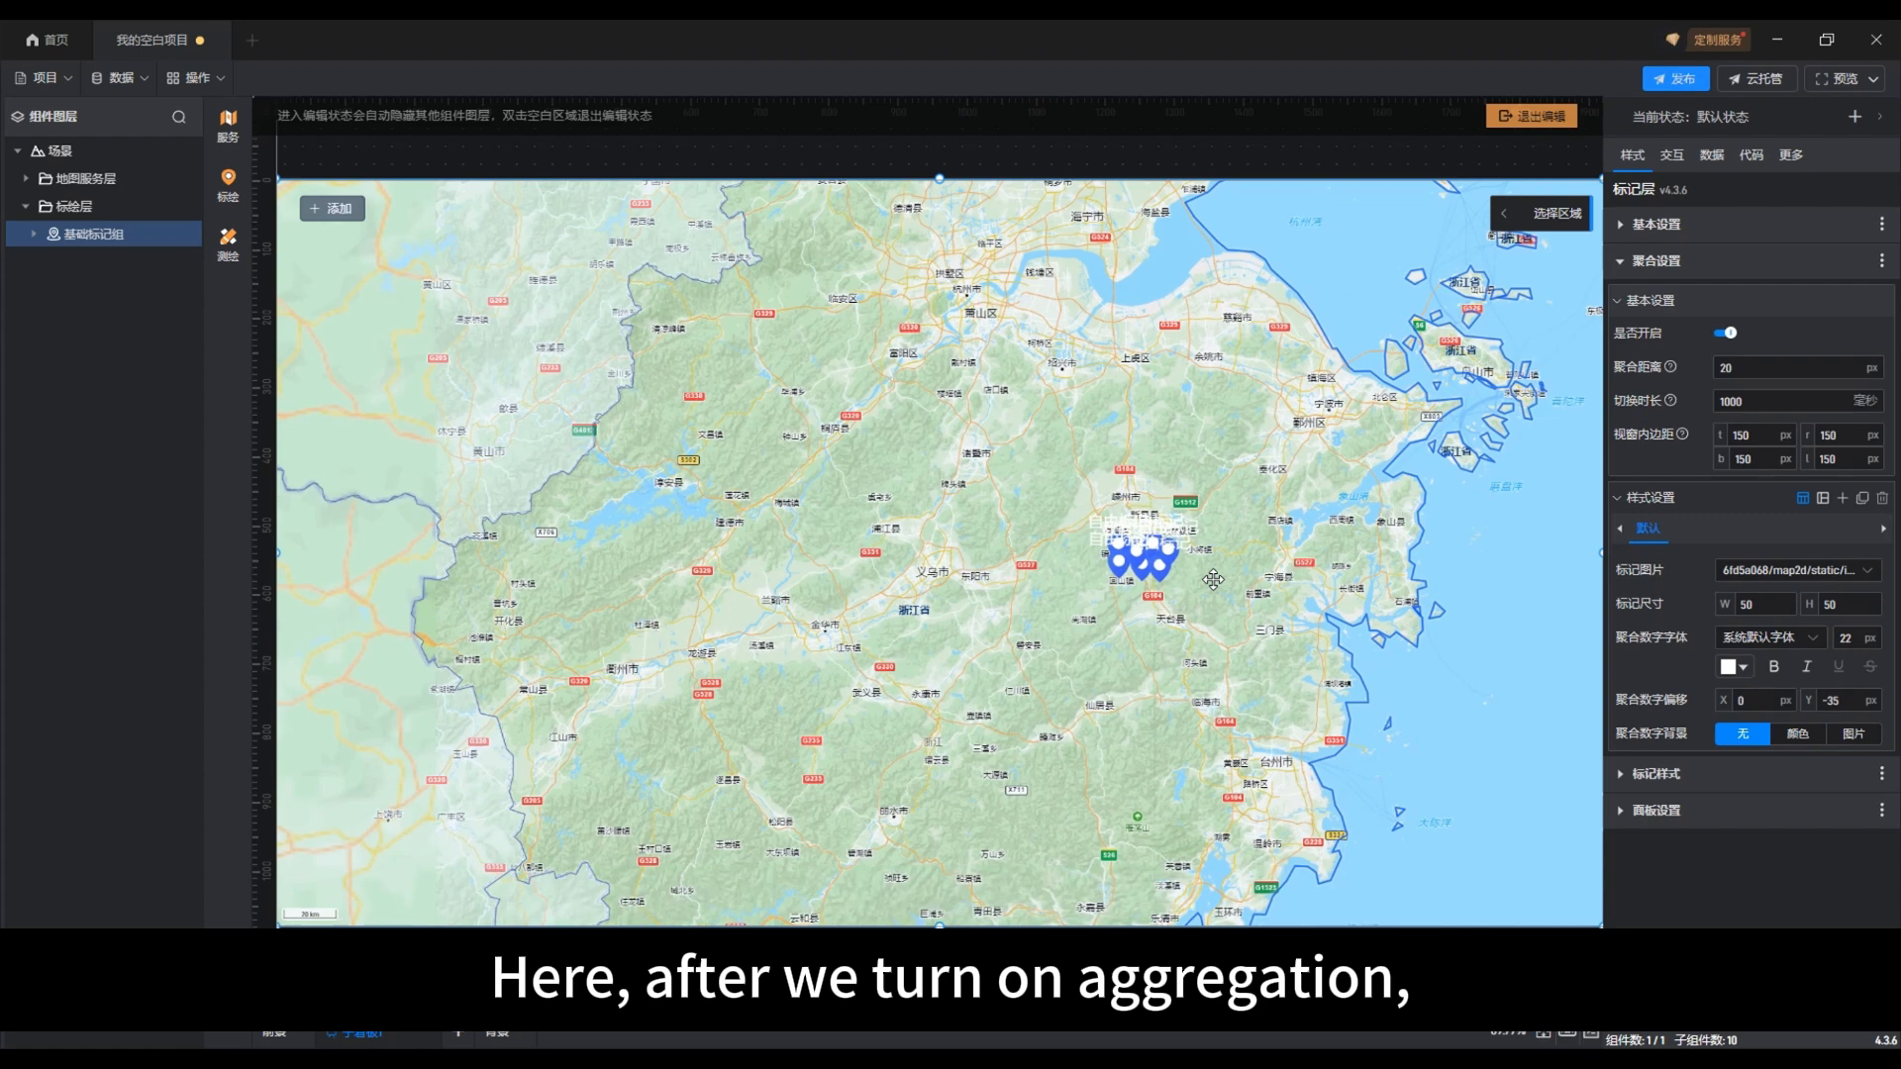
{"action": "scroll", "coordinate": [1213, 580], "scroll_direction": "down", "scroll_amount": 3}
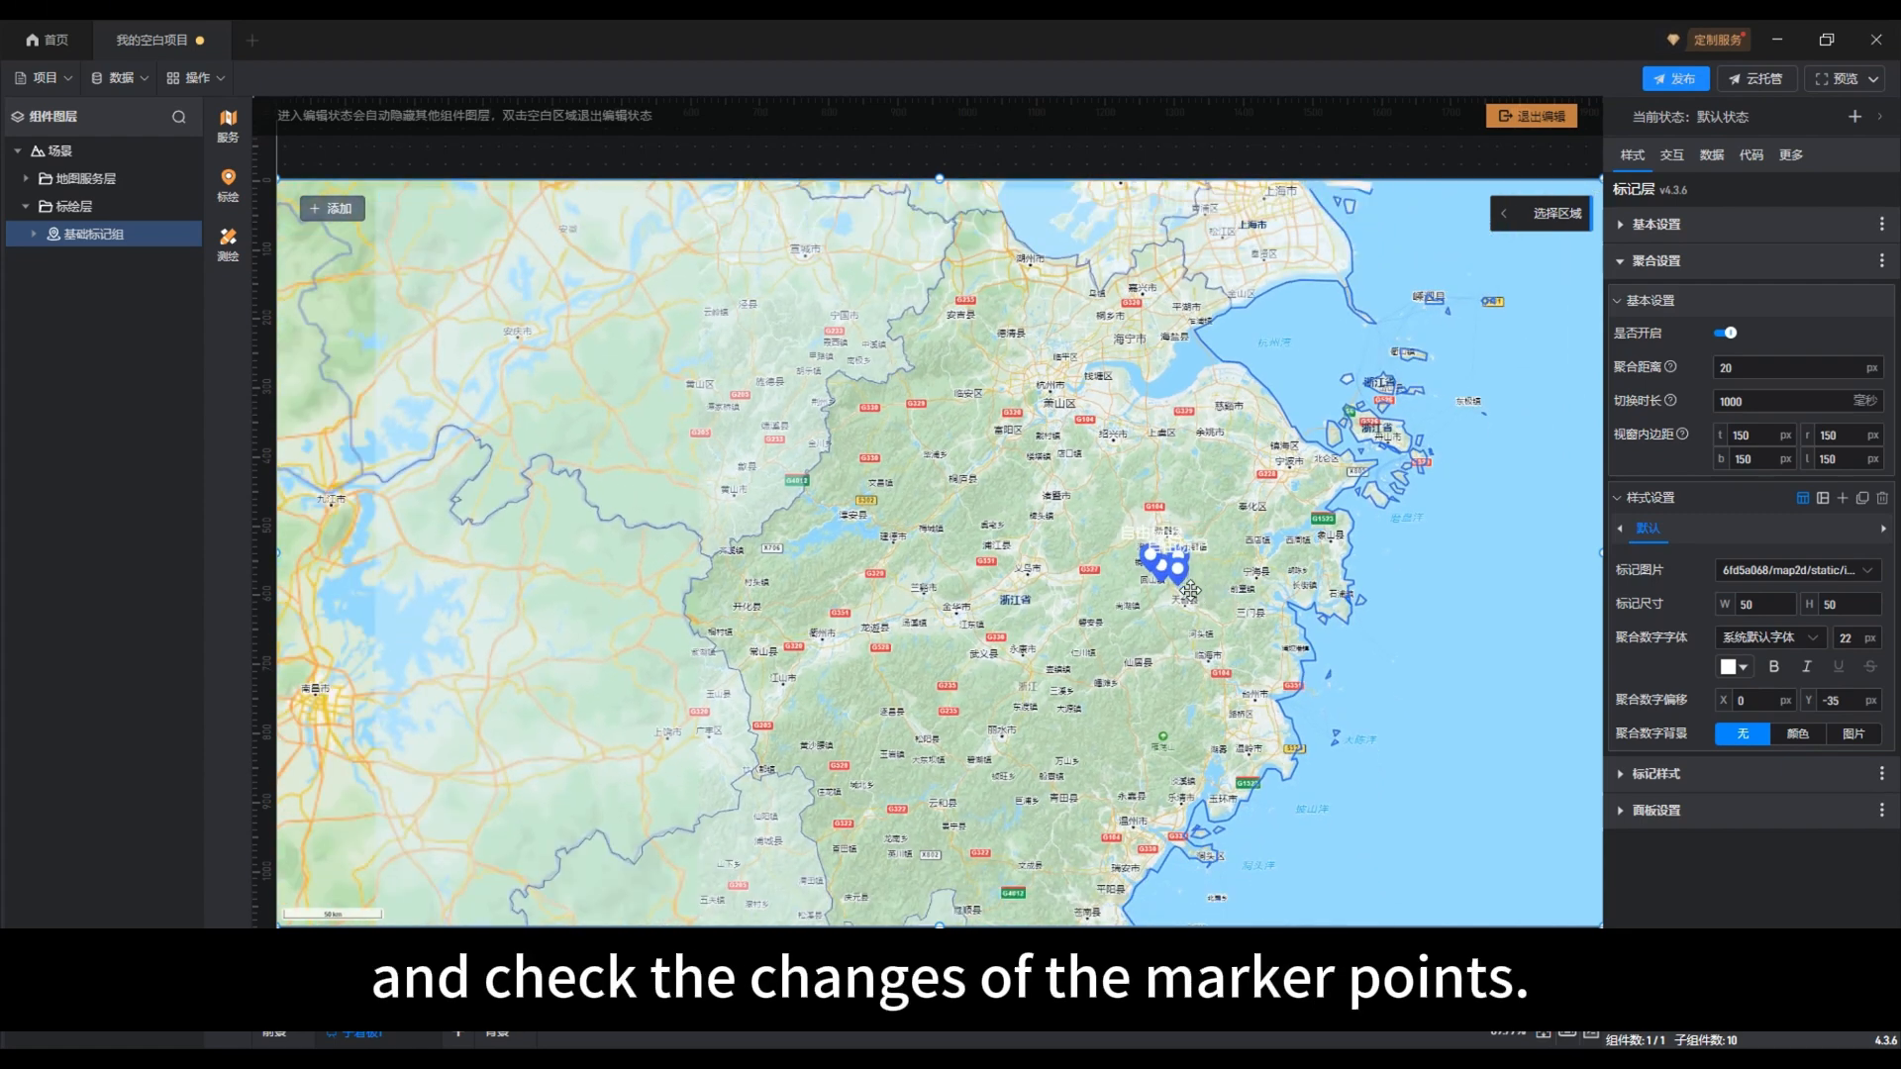
{"action": "scroll", "coordinate": [1222, 608], "scroll_direction": "down", "scroll_amount": 1}
{"action": "scroll", "coordinate": [1243, 617], "scroll_direction": "down", "scroll_amount": 1}
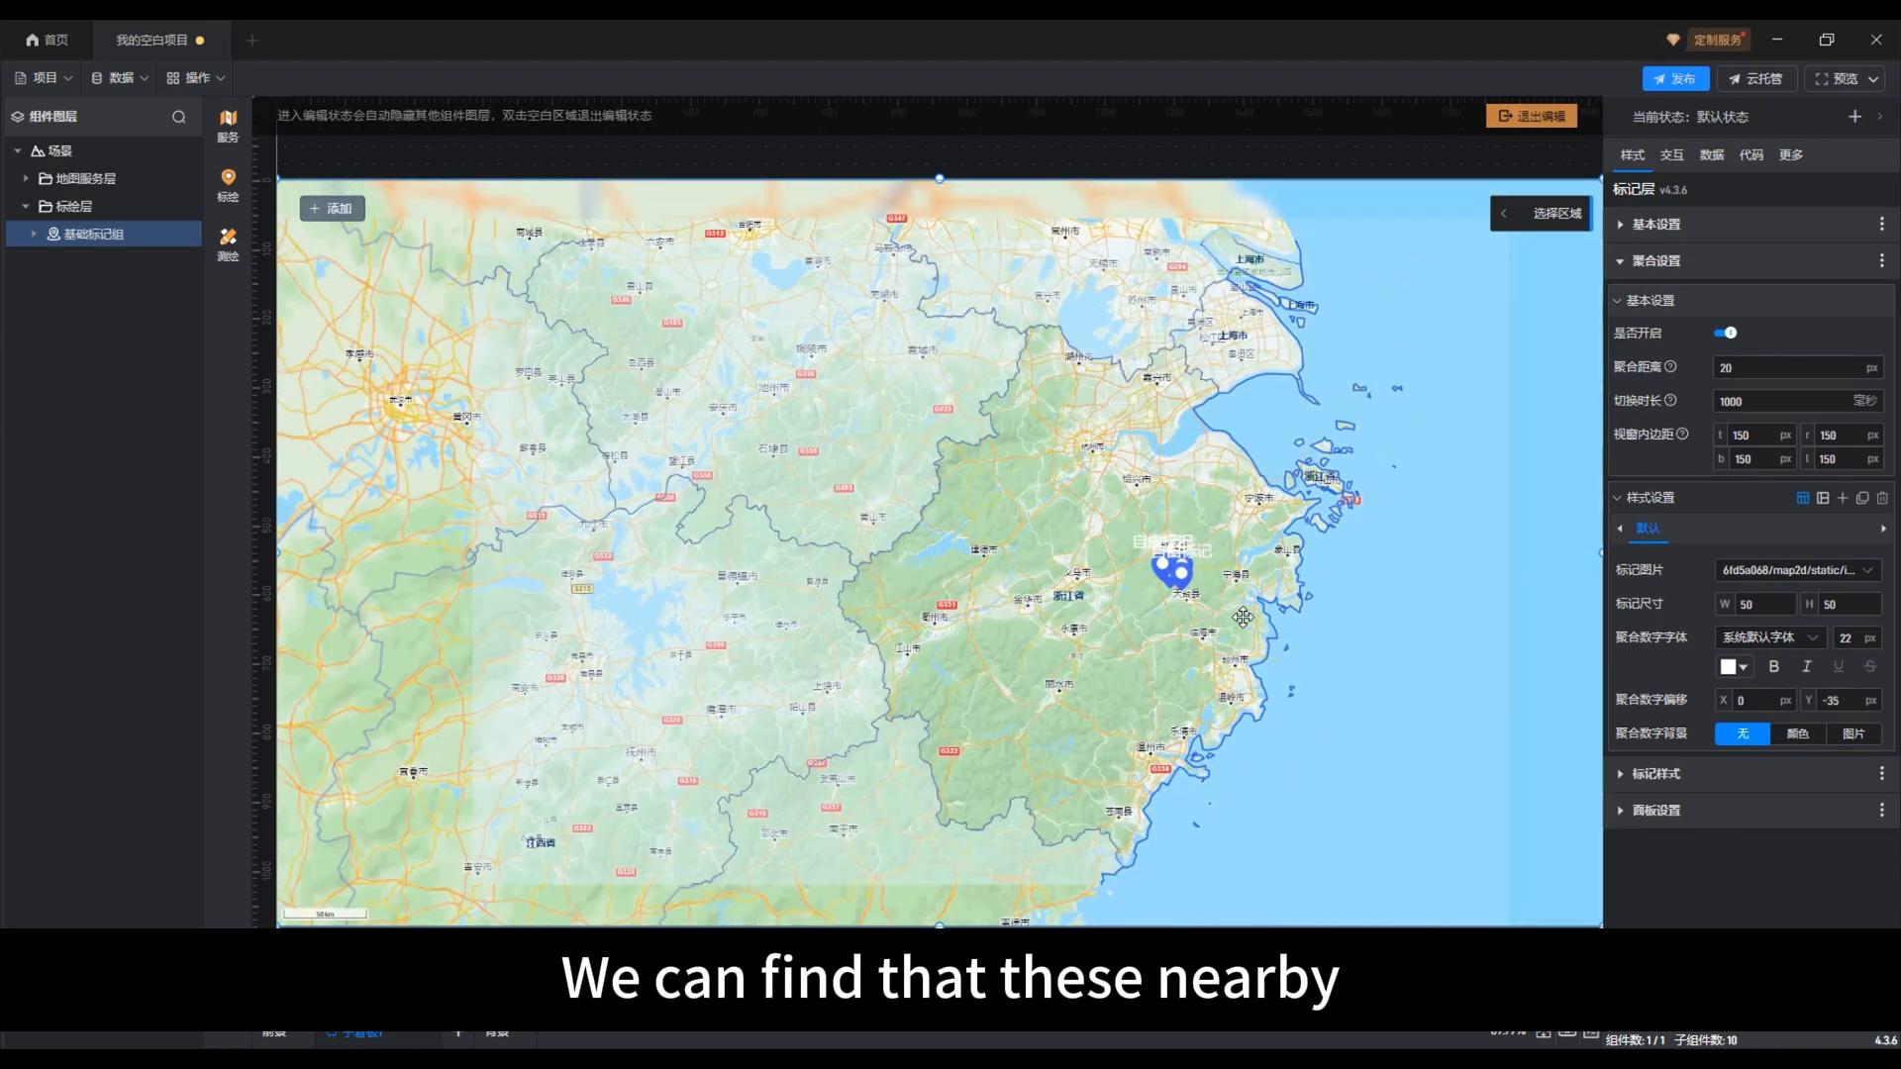
{"action": "scroll", "coordinate": [1242, 617], "scroll_direction": "down", "scroll_amount": 1}
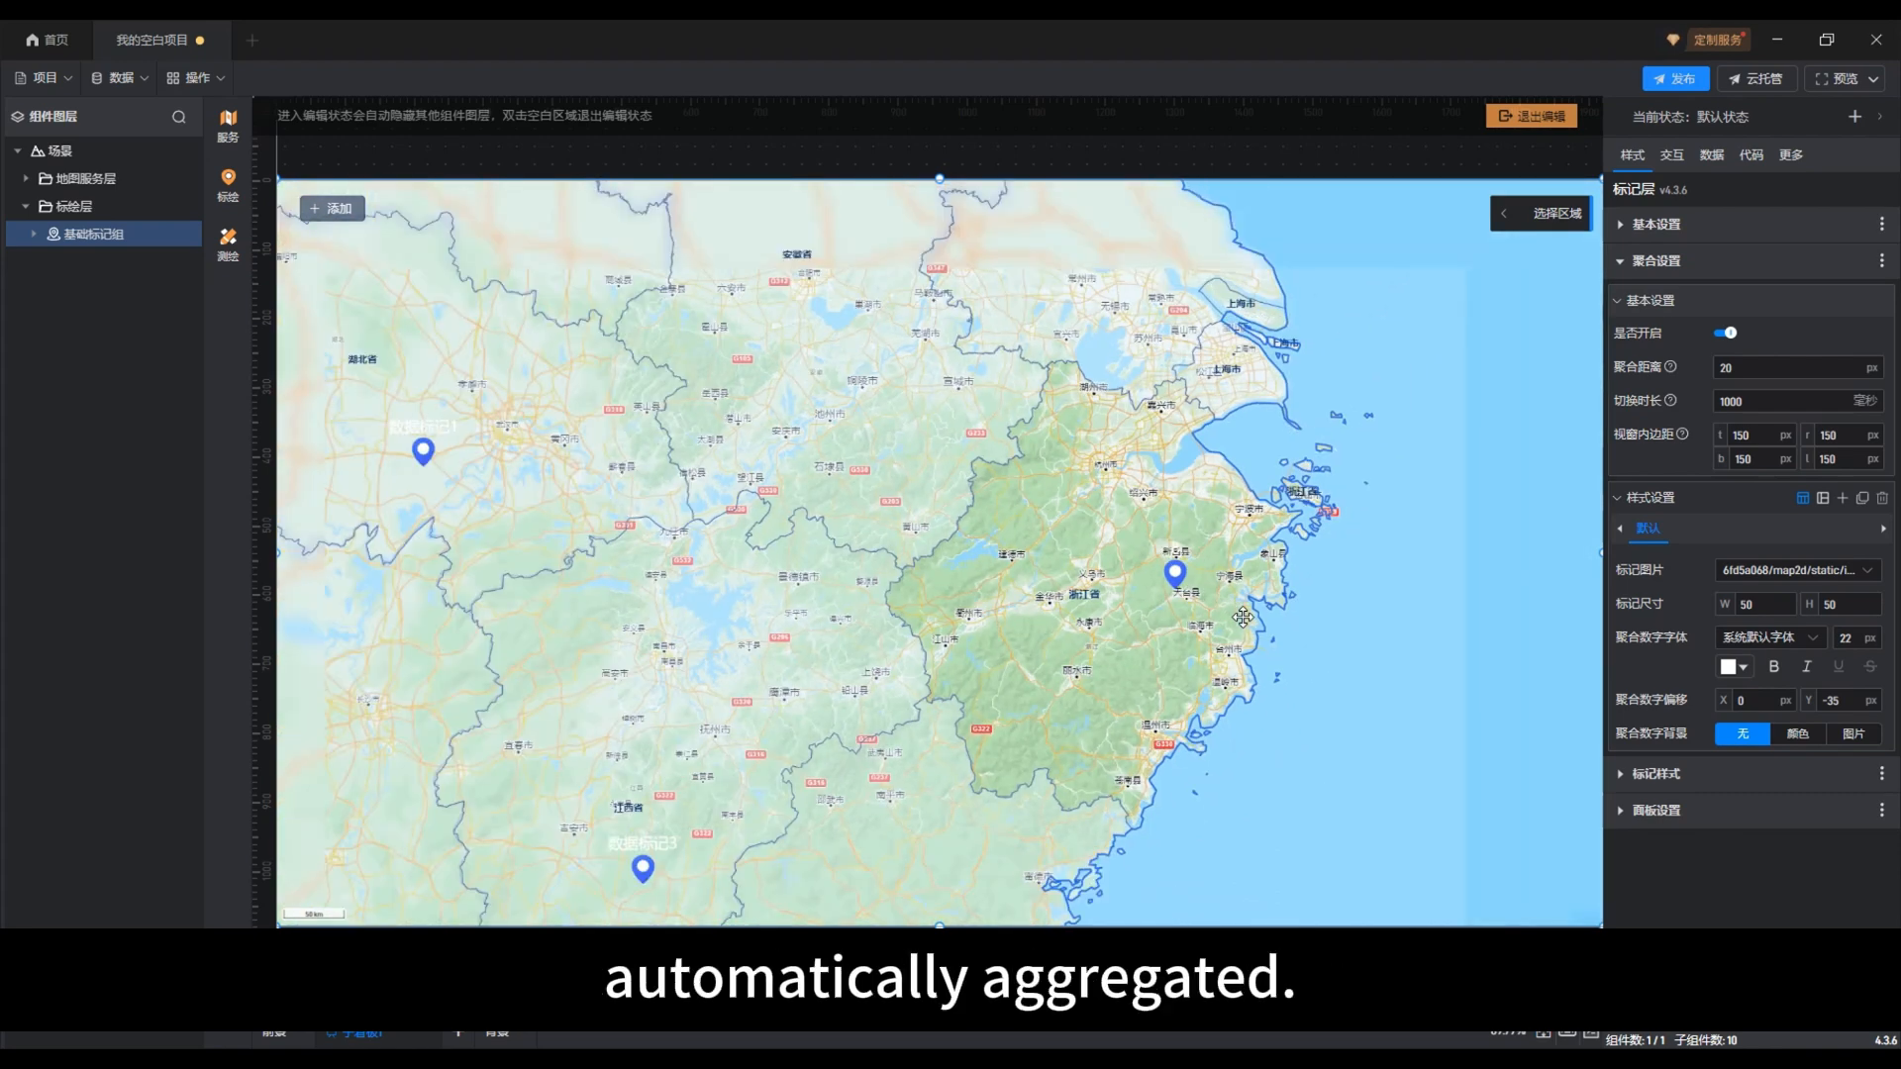
{"action": "scroll", "coordinate": [1242, 617], "scroll_direction": "down", "scroll_amount": 1}
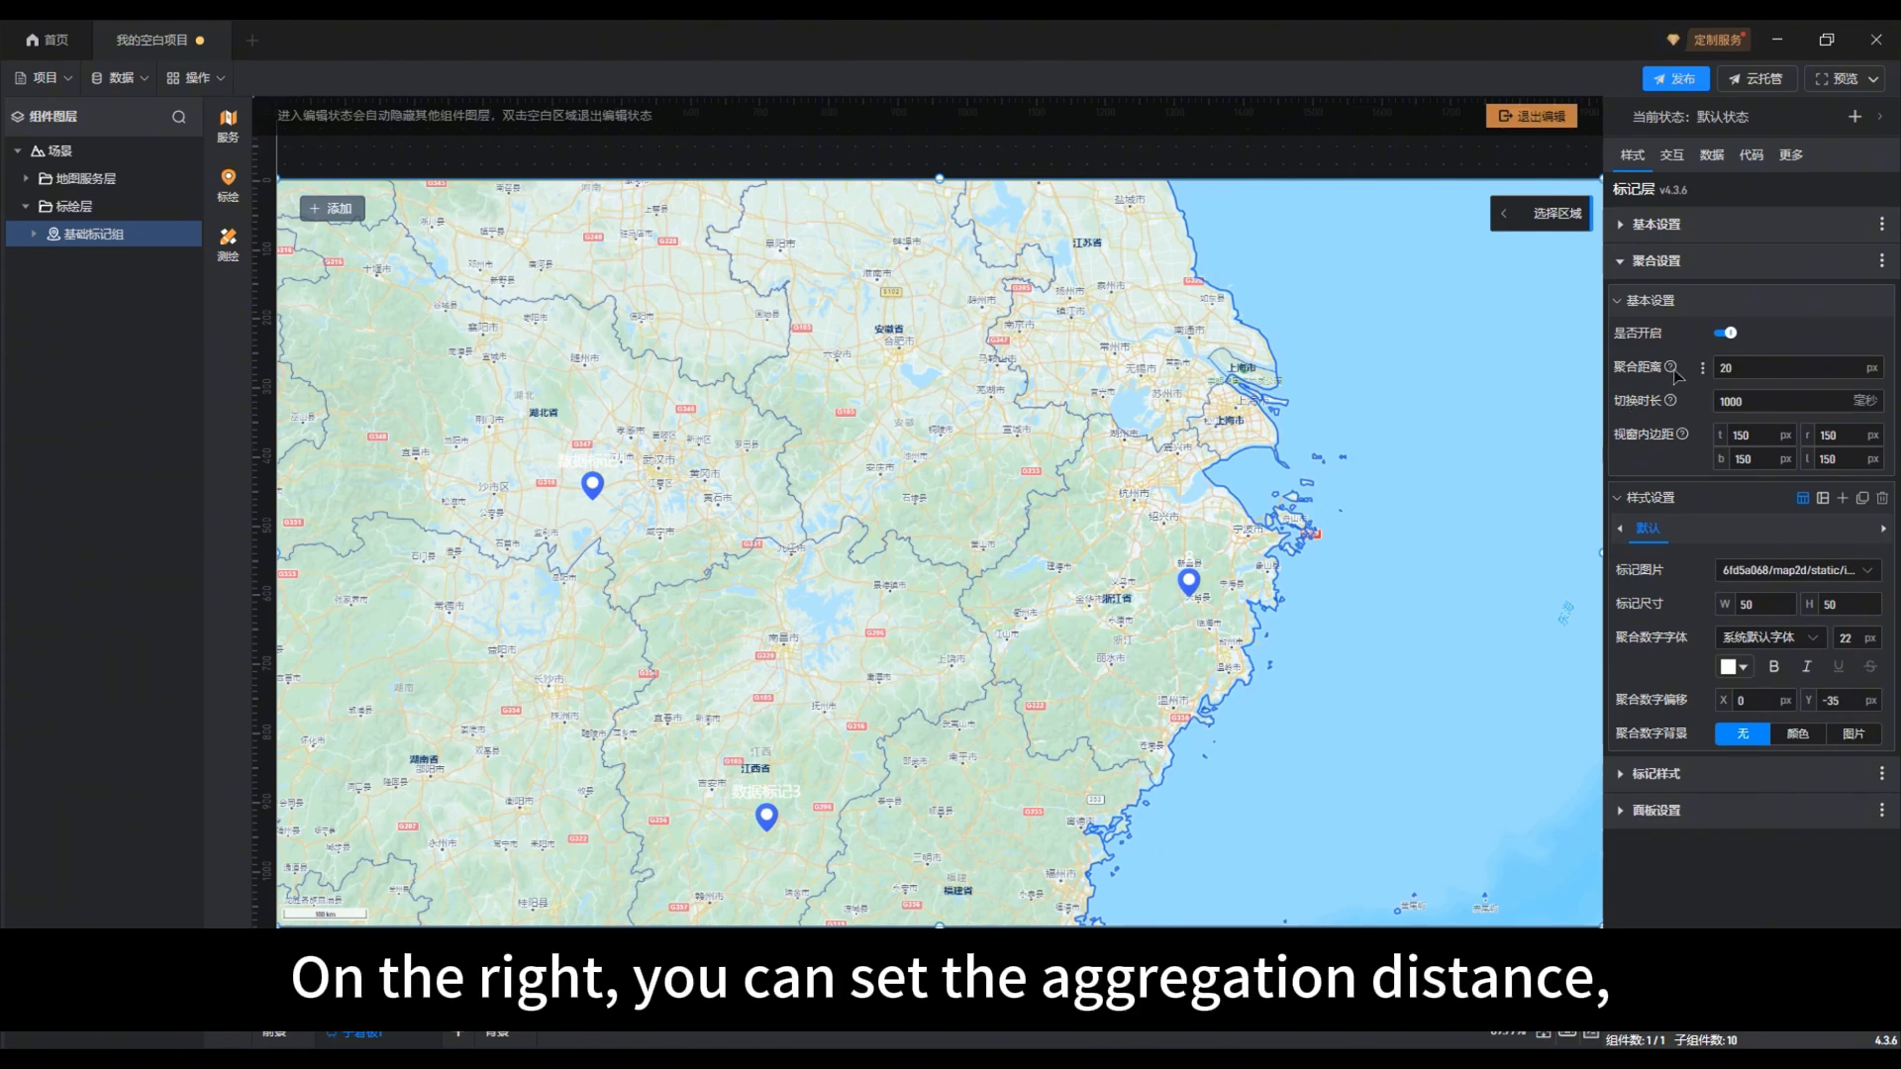
Step: Set the aggregation distance (聚合距离) to 50 px and the switching duration (切换时长) to 500 毫秒
{"action": "mouse_move", "coordinate": [1672, 373]}
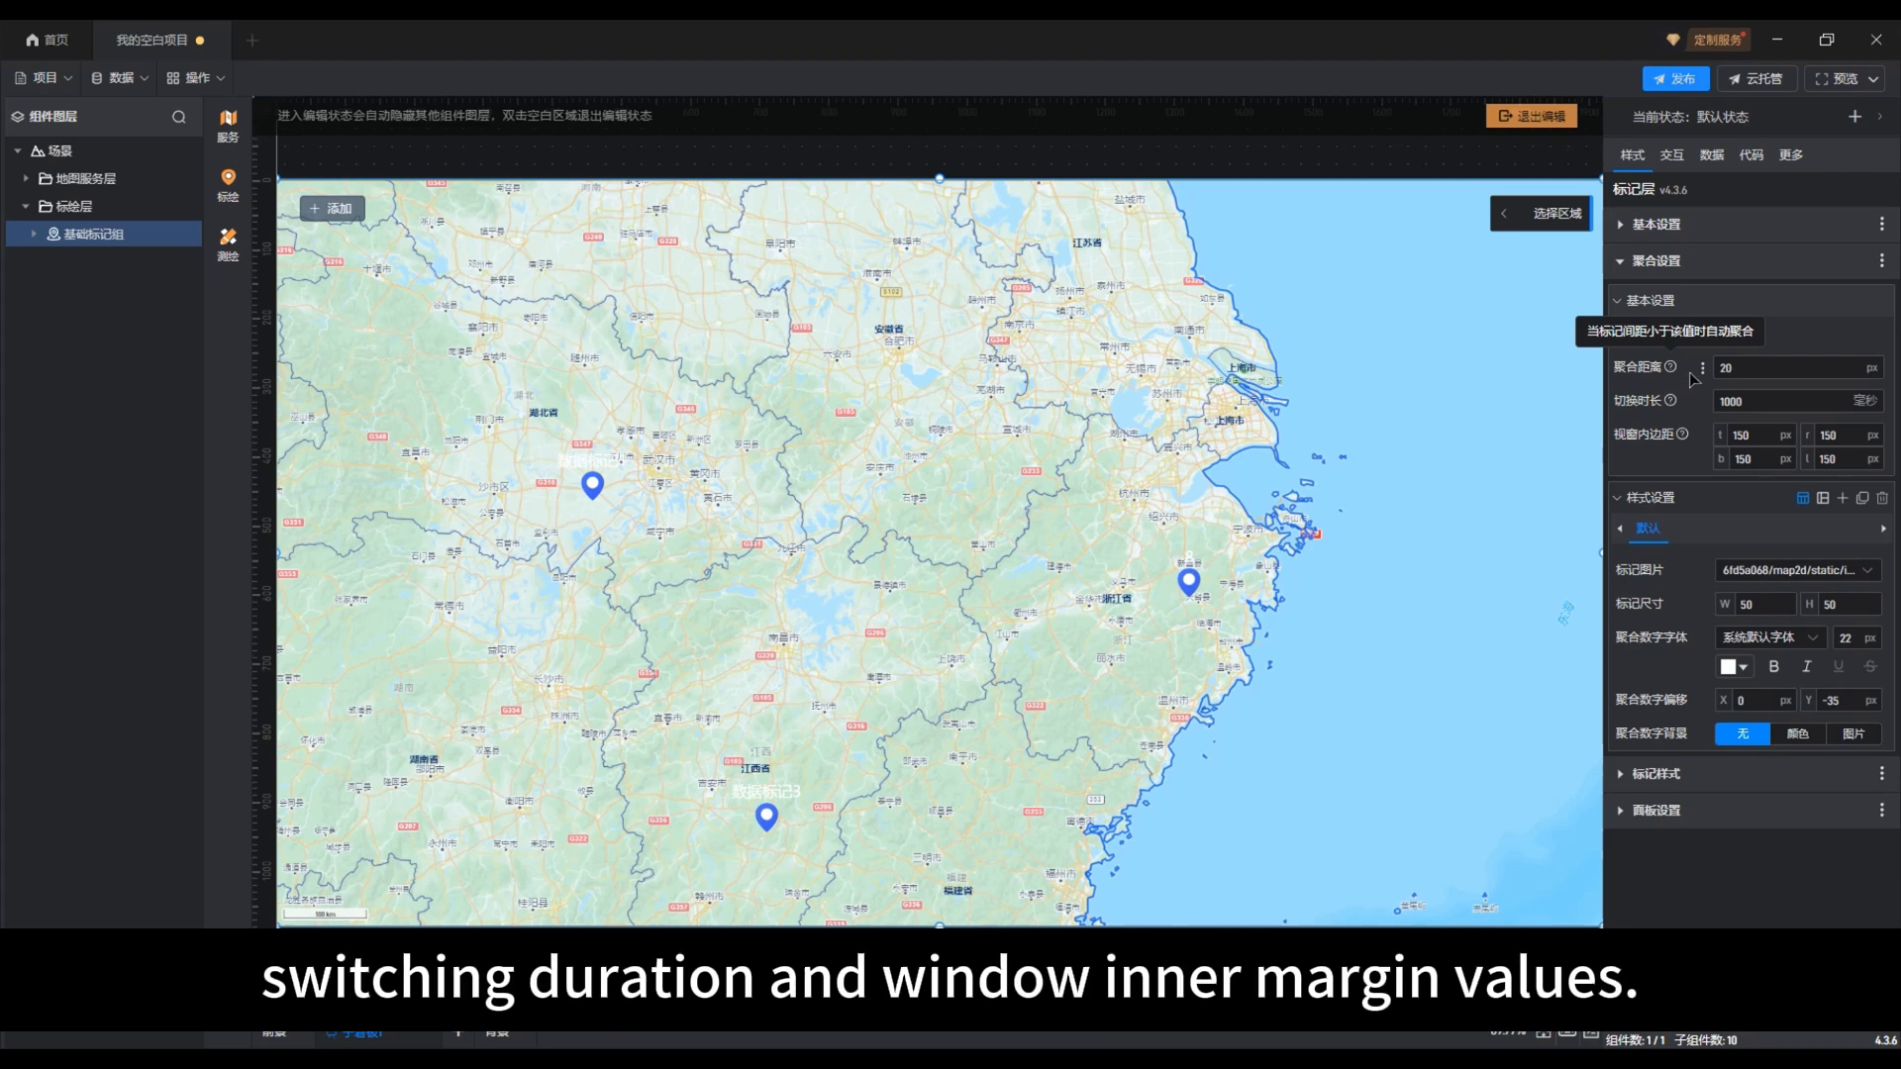
{"action": "double_click", "coordinate": [1724, 367]}
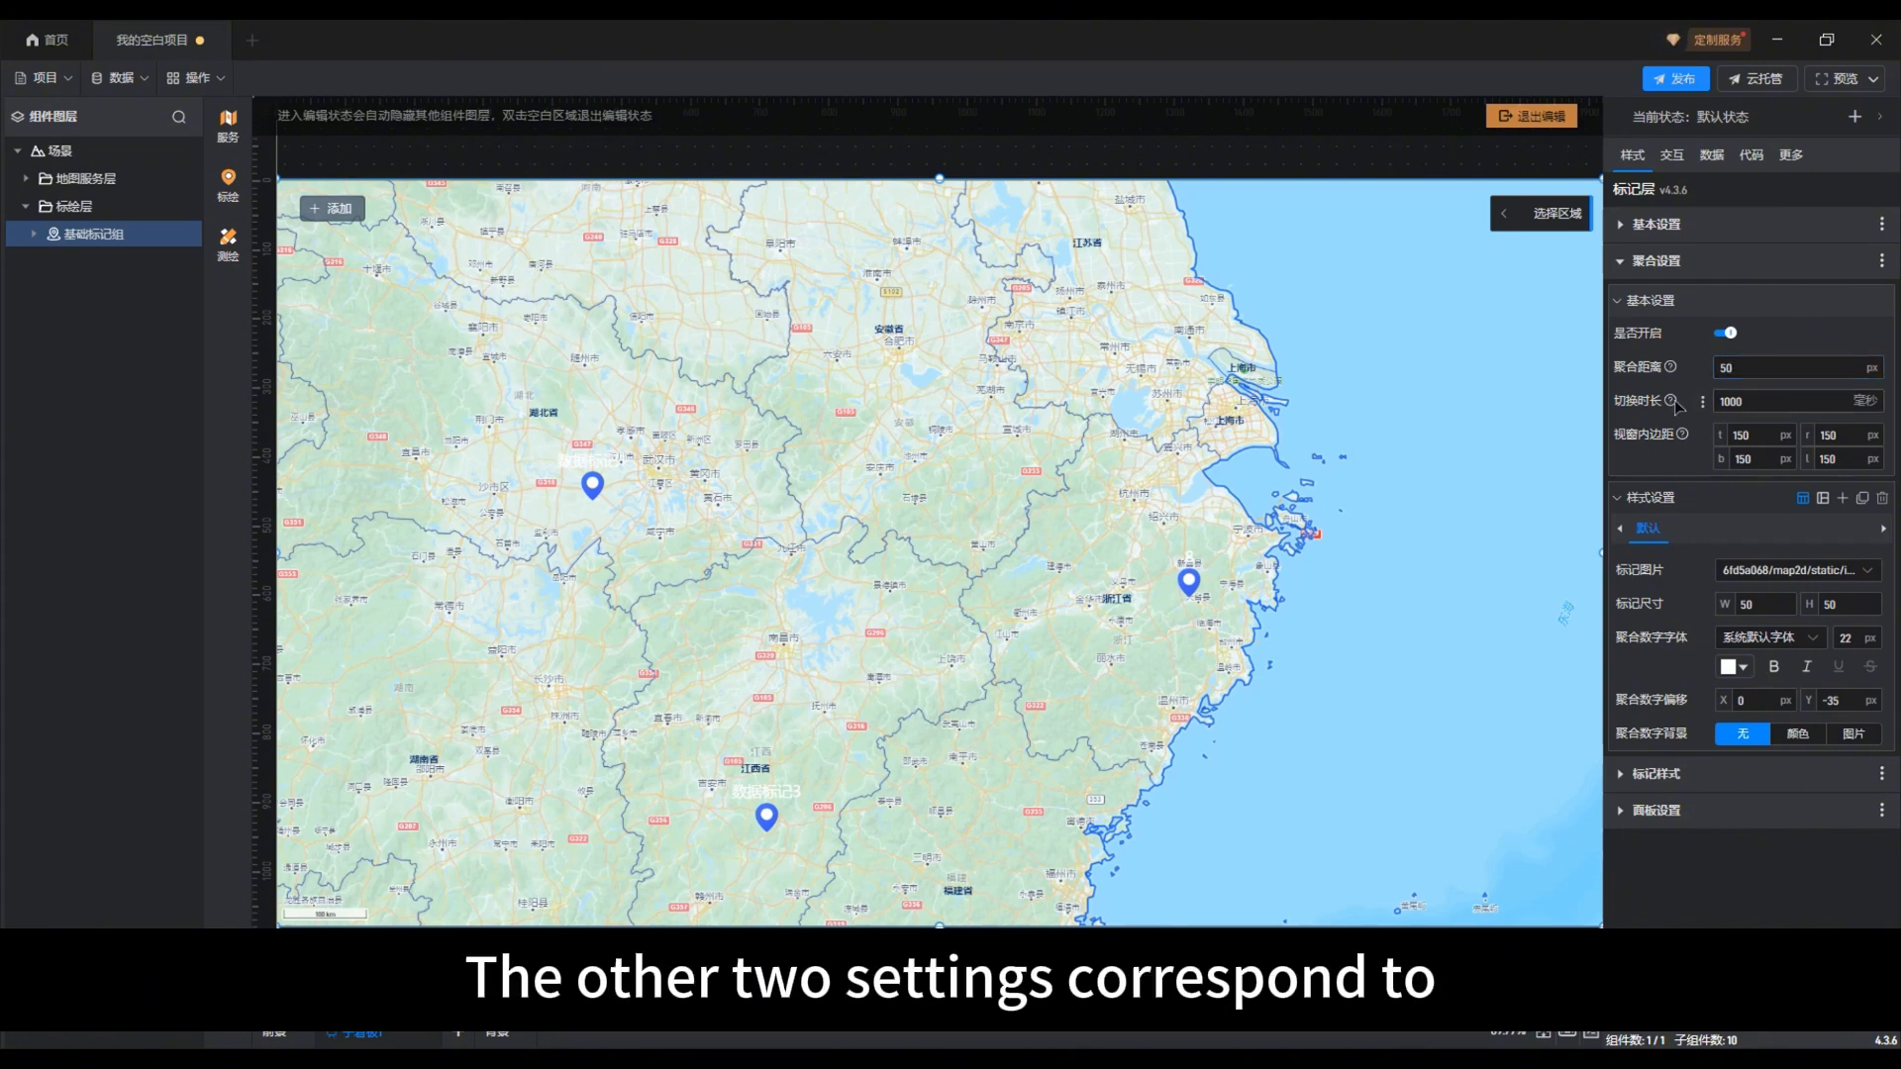
{"action": "mouse_move", "coordinate": [1671, 402]}
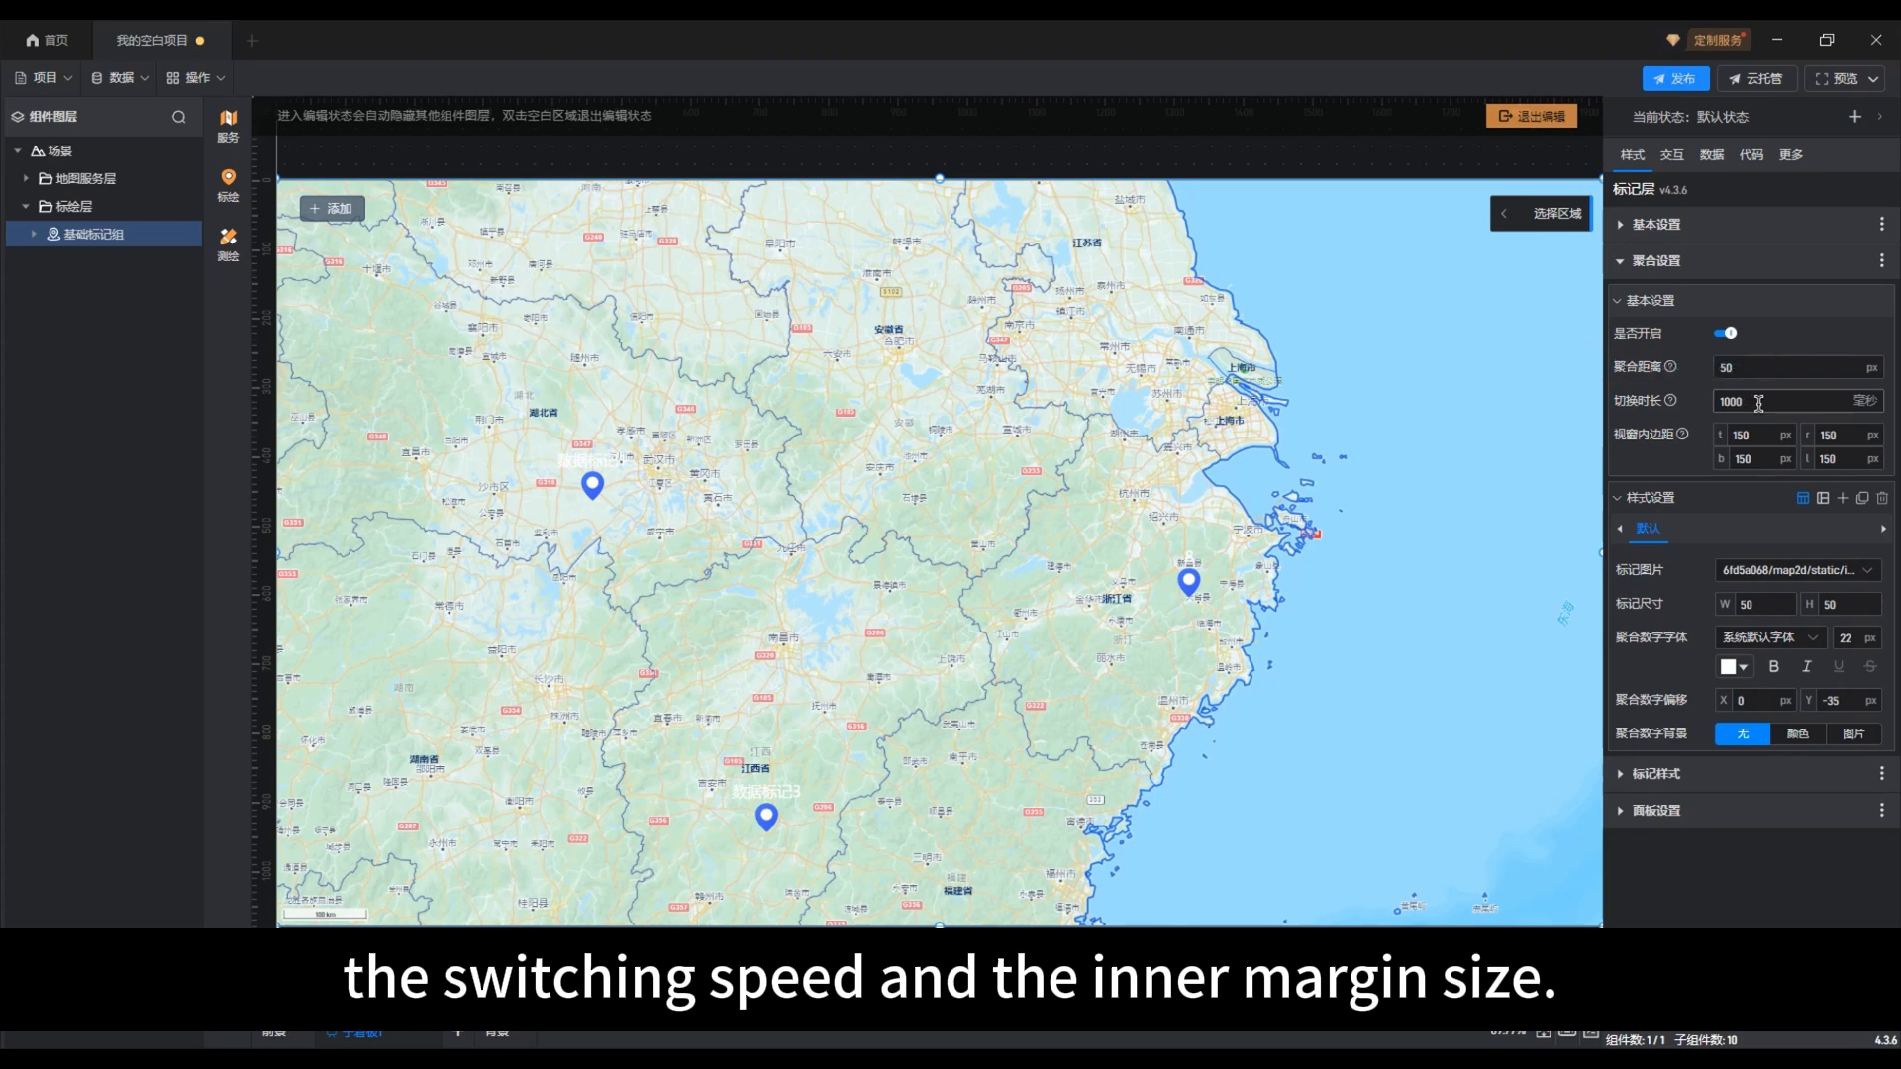
{"action": "left_click_drag", "start_coordinate": [1755, 404], "coordinate": [1714, 407]}
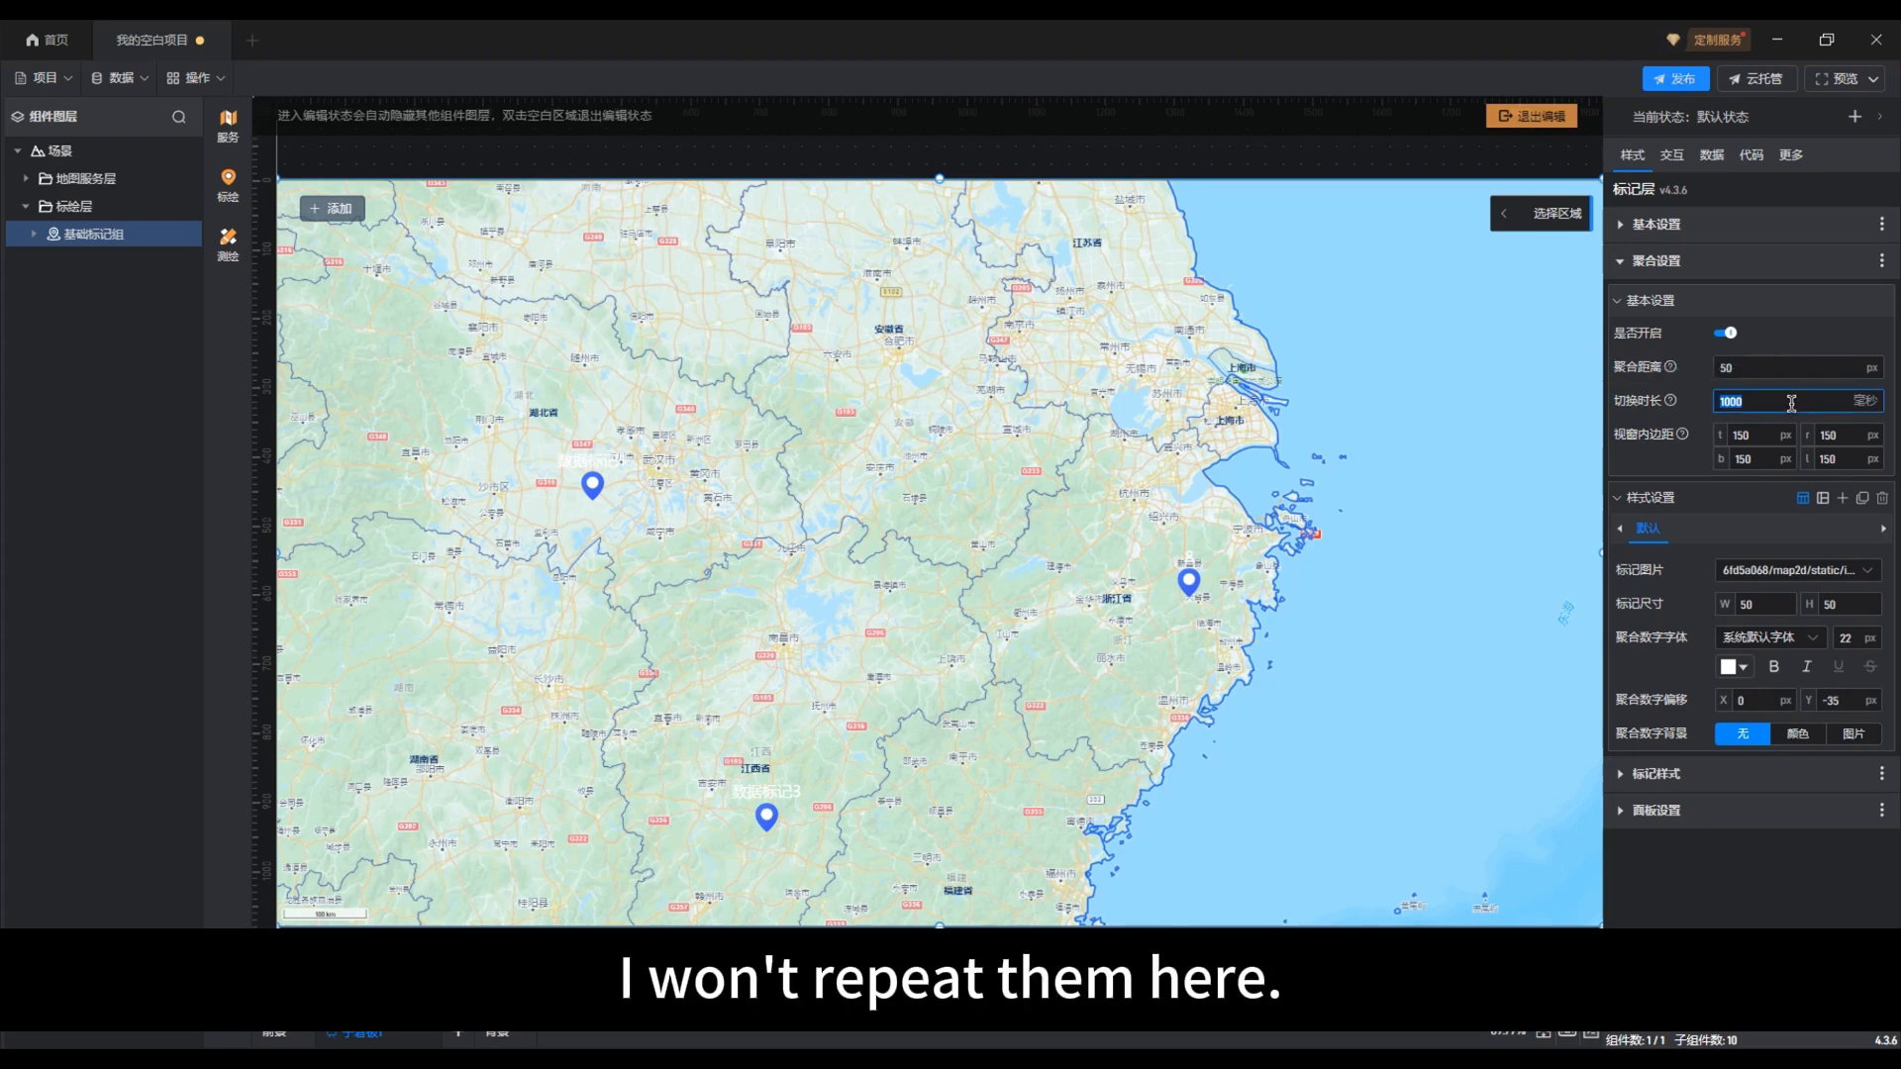
{"action": "type", "text": "500"}
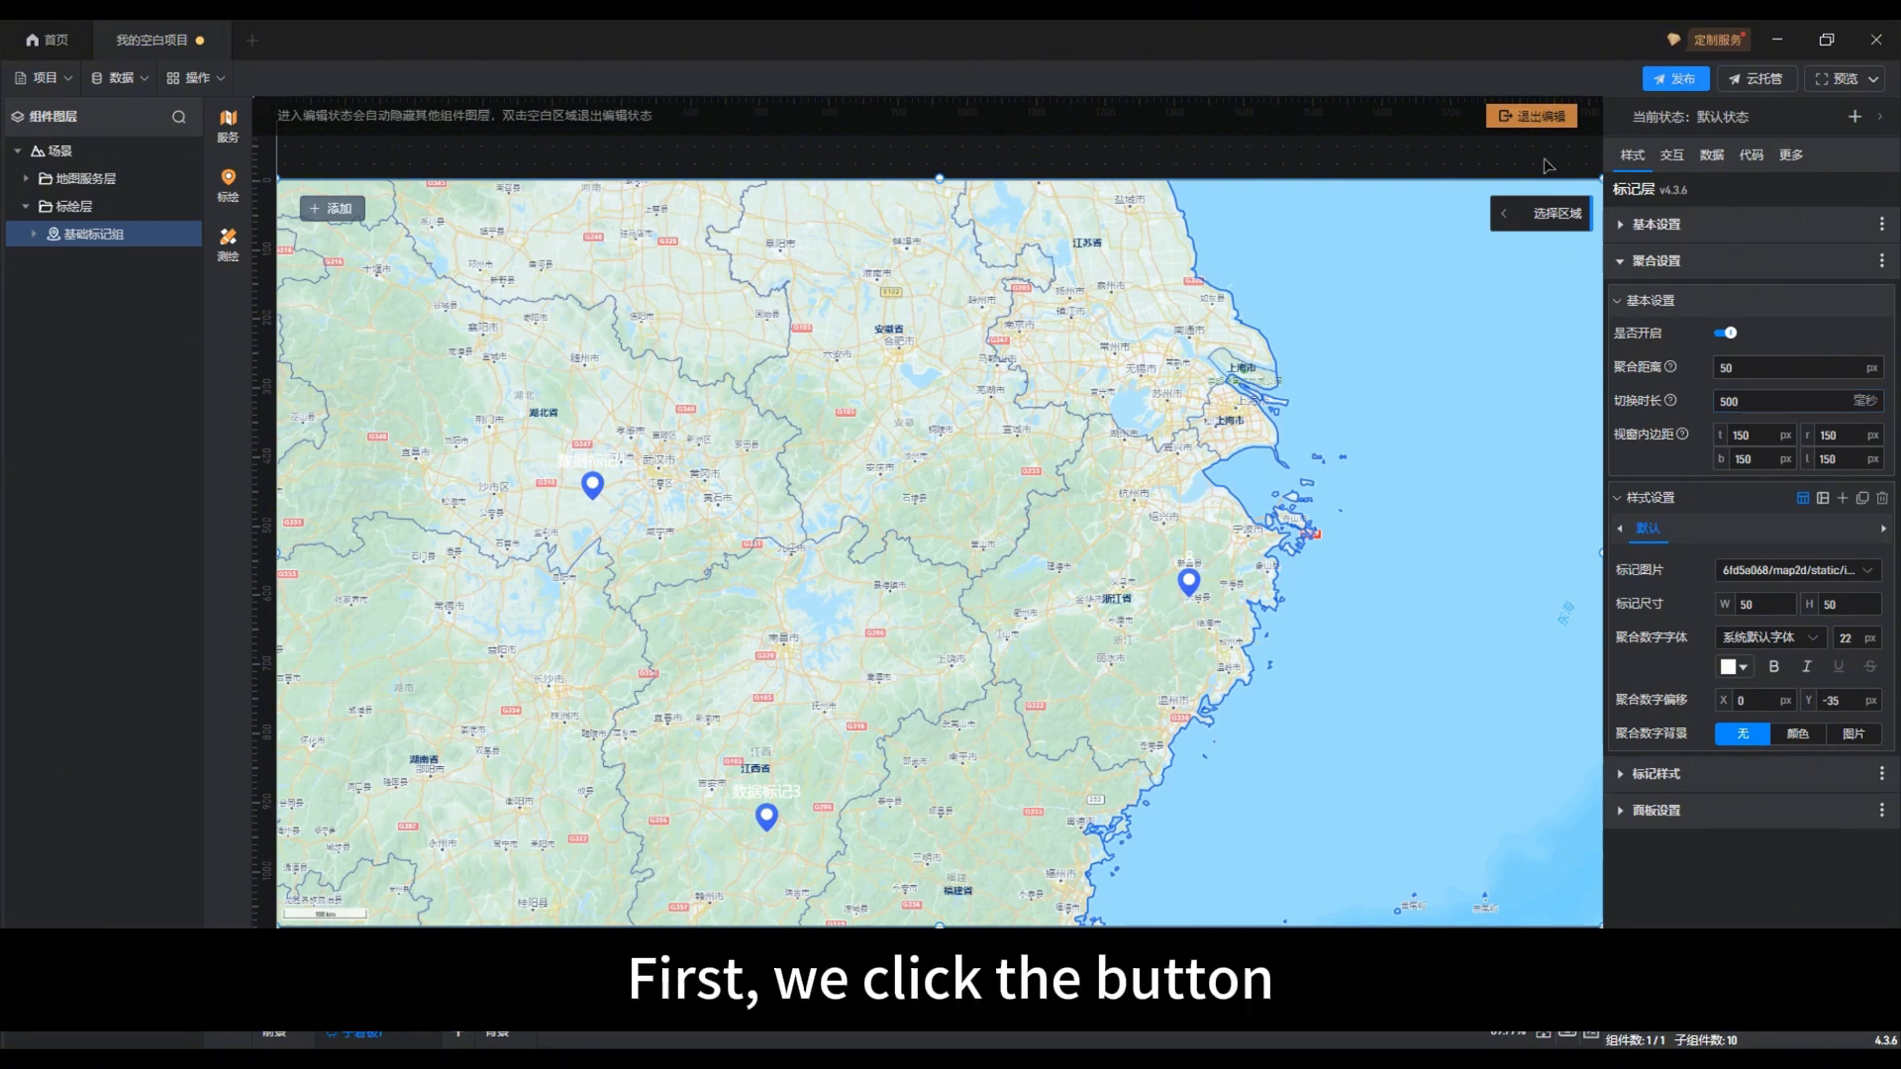
Step: Leave map editing and test the perspective switch on the aggregated marker in 浙江省
{"action": "left_click", "coordinate": [1535, 117]}
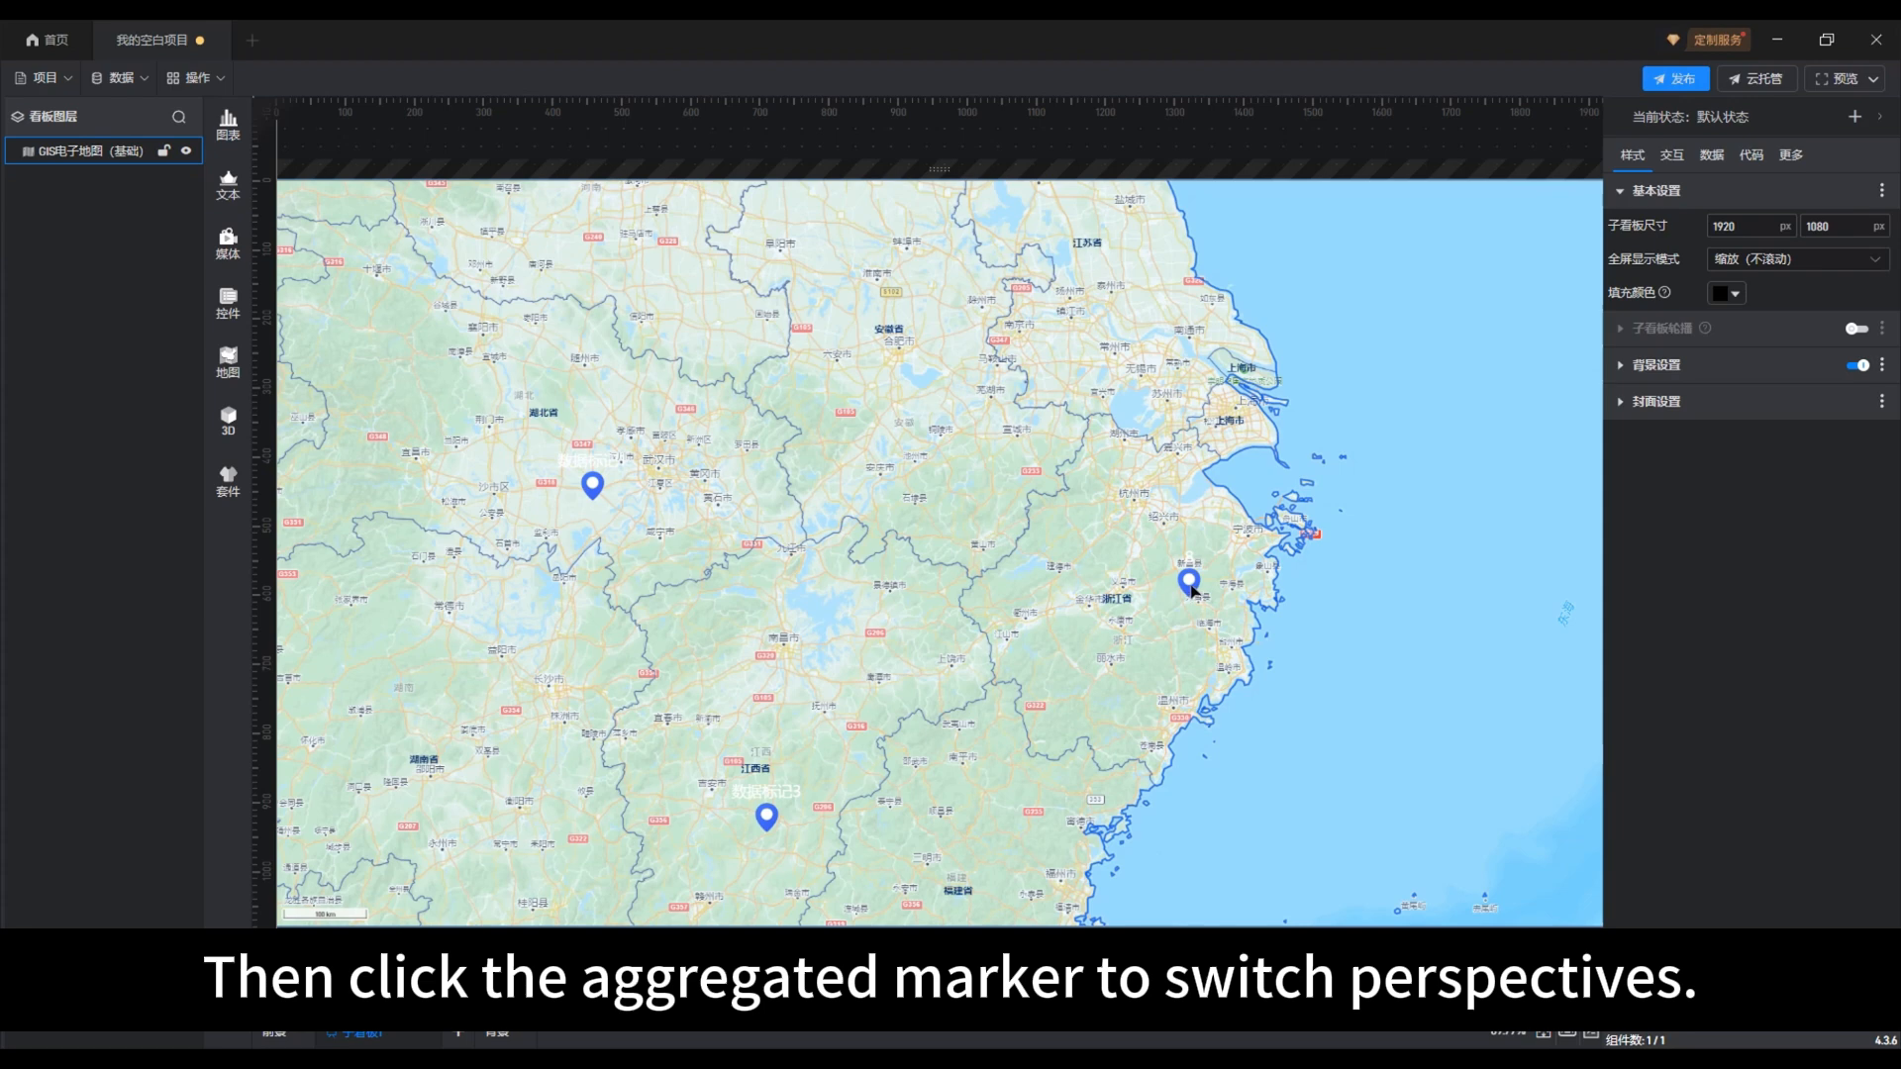
{"action": "left_click", "coordinate": [1189, 584]}
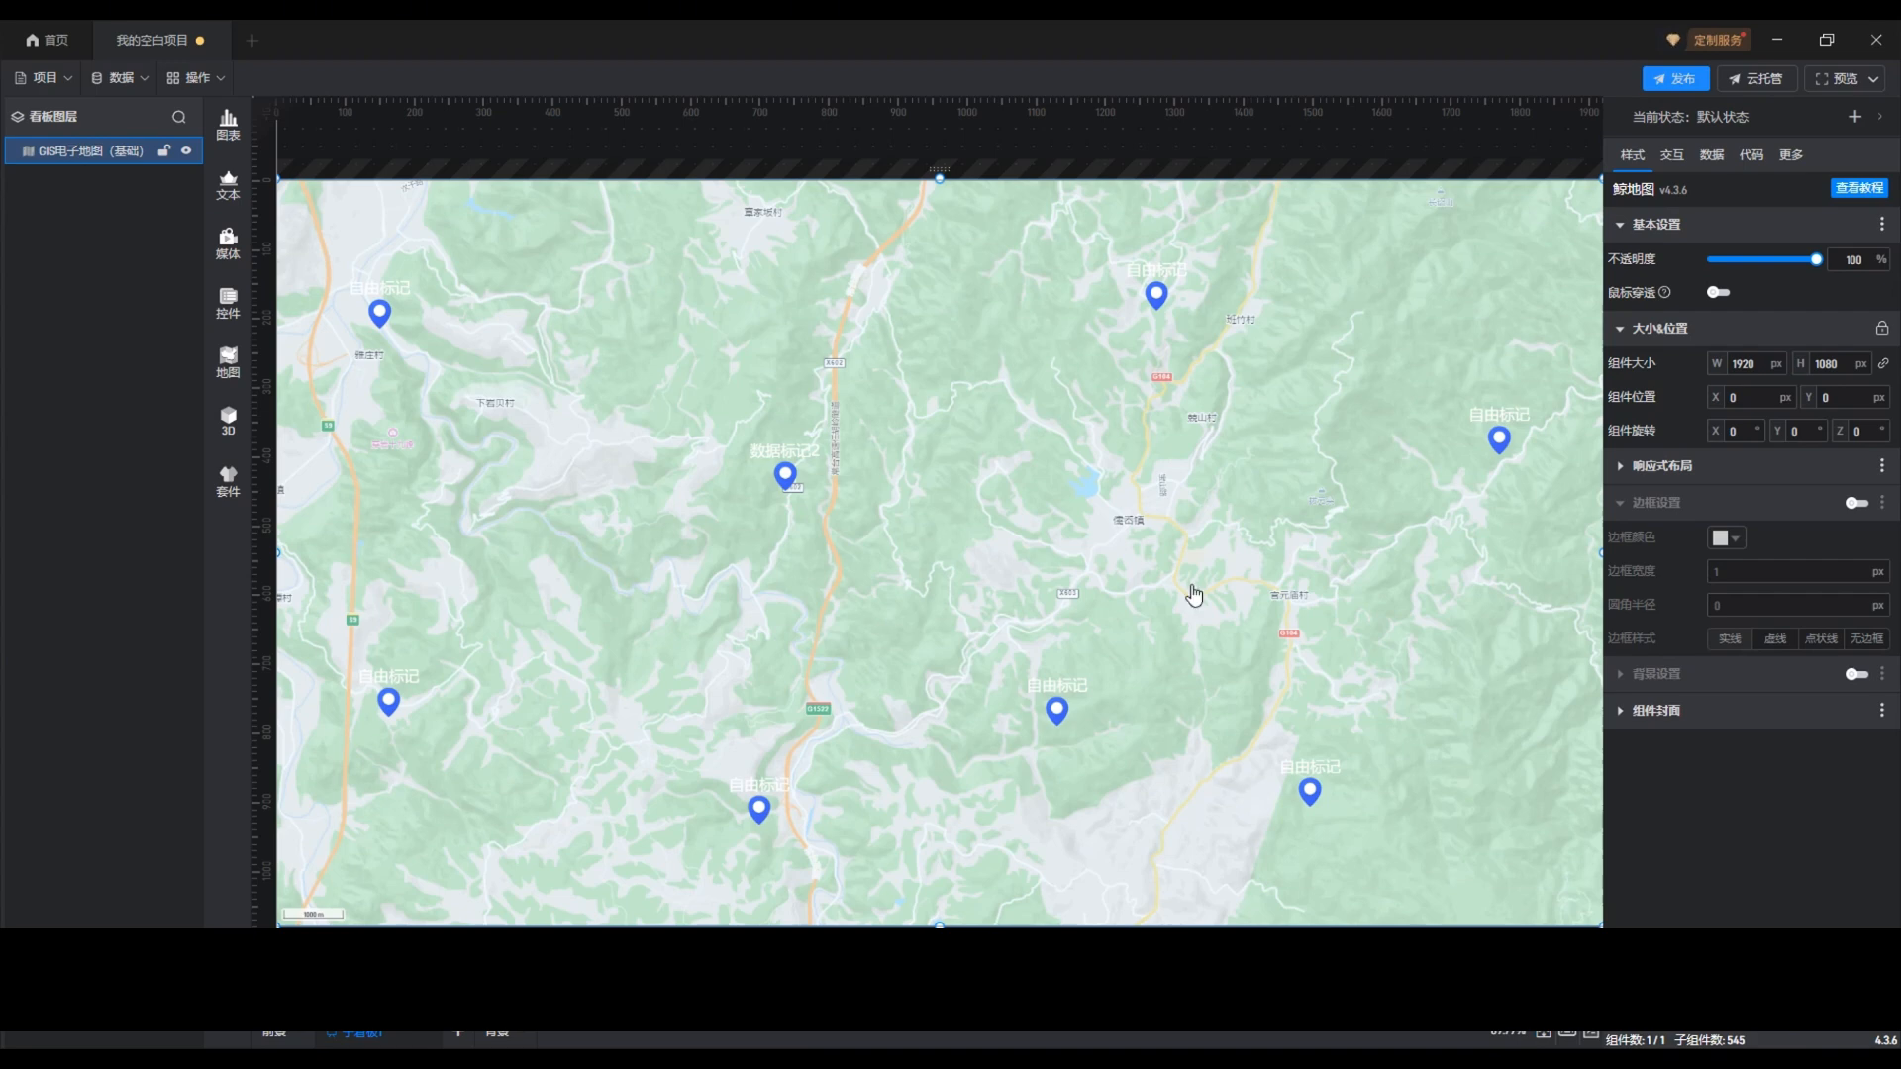
Step: Reopen the GIS map for editing, return to the parent region and select 基础标记组 in 标绘层
{"action": "double_click", "coordinate": [1191, 592]}
{"action": "left_click", "coordinate": [1180, 617]}
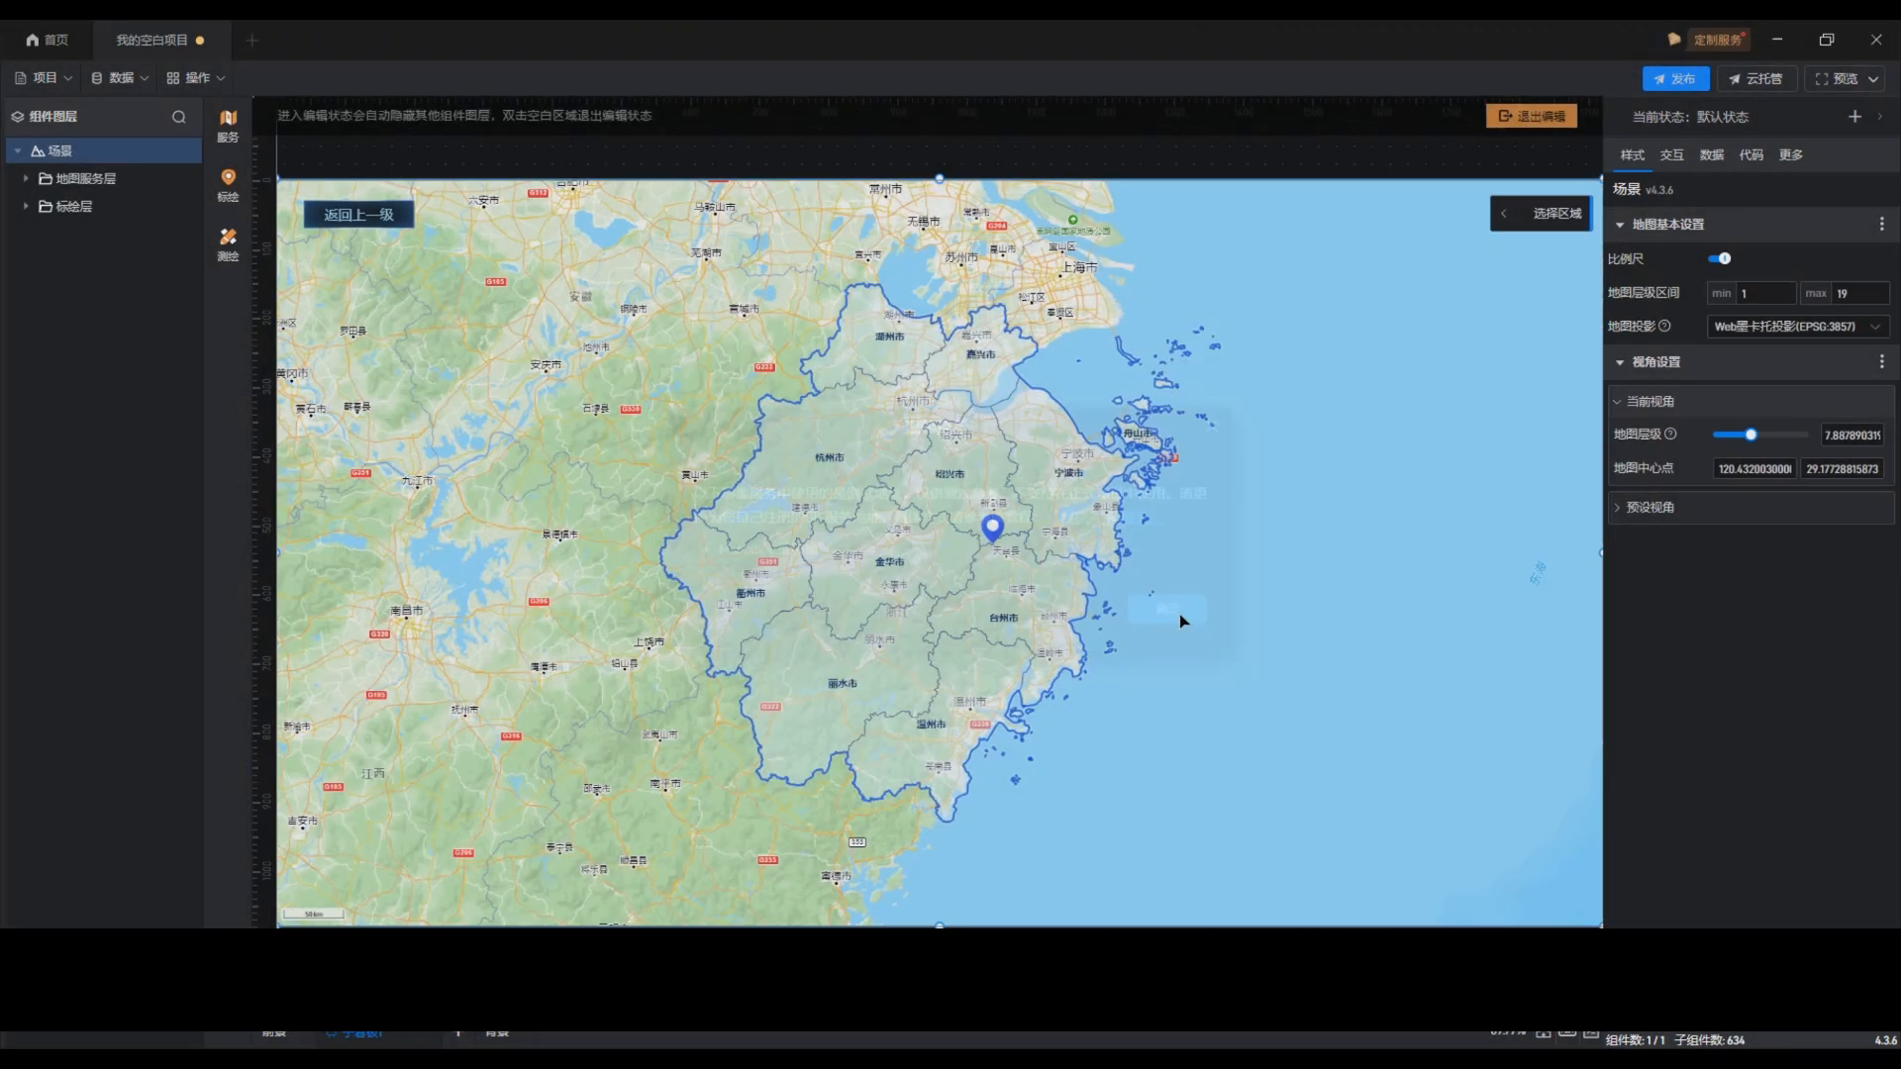
{"action": "left_click", "coordinate": [374, 217]}
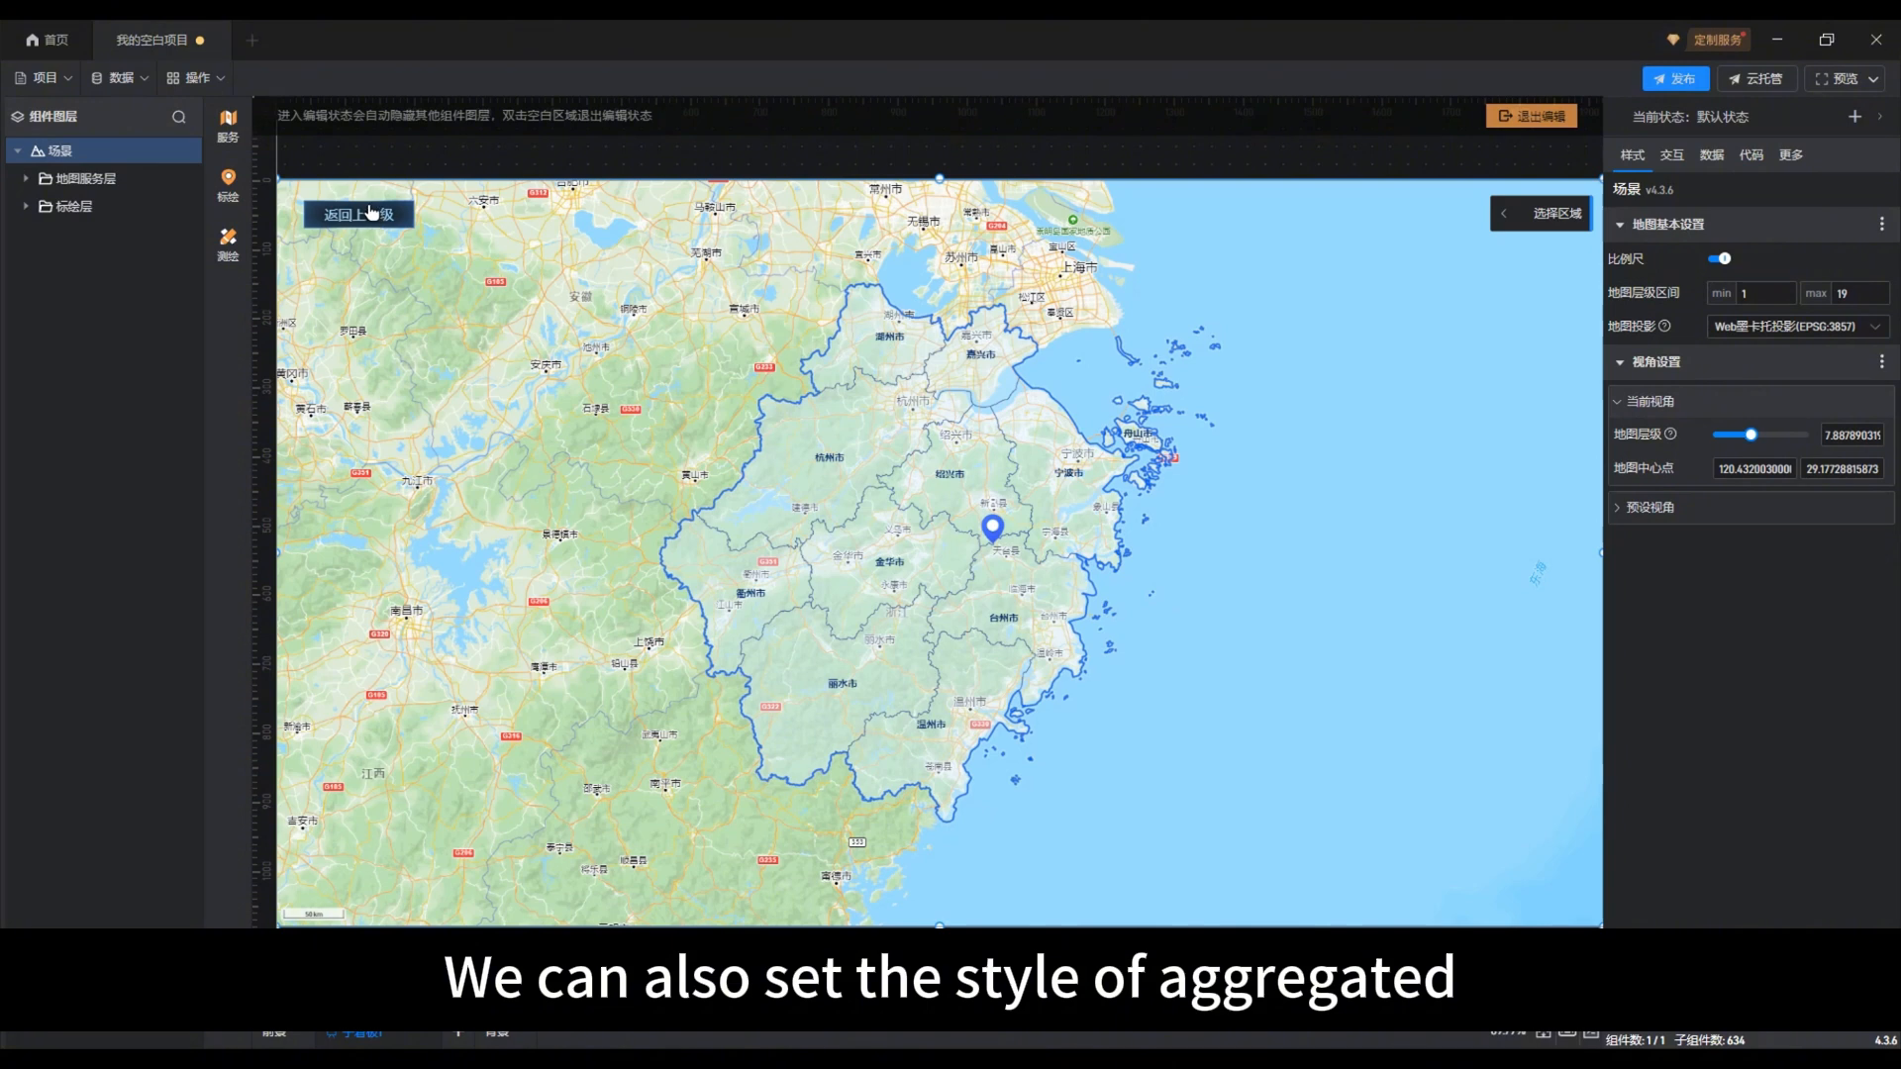
{"action": "left_click", "coordinate": [64, 208]}
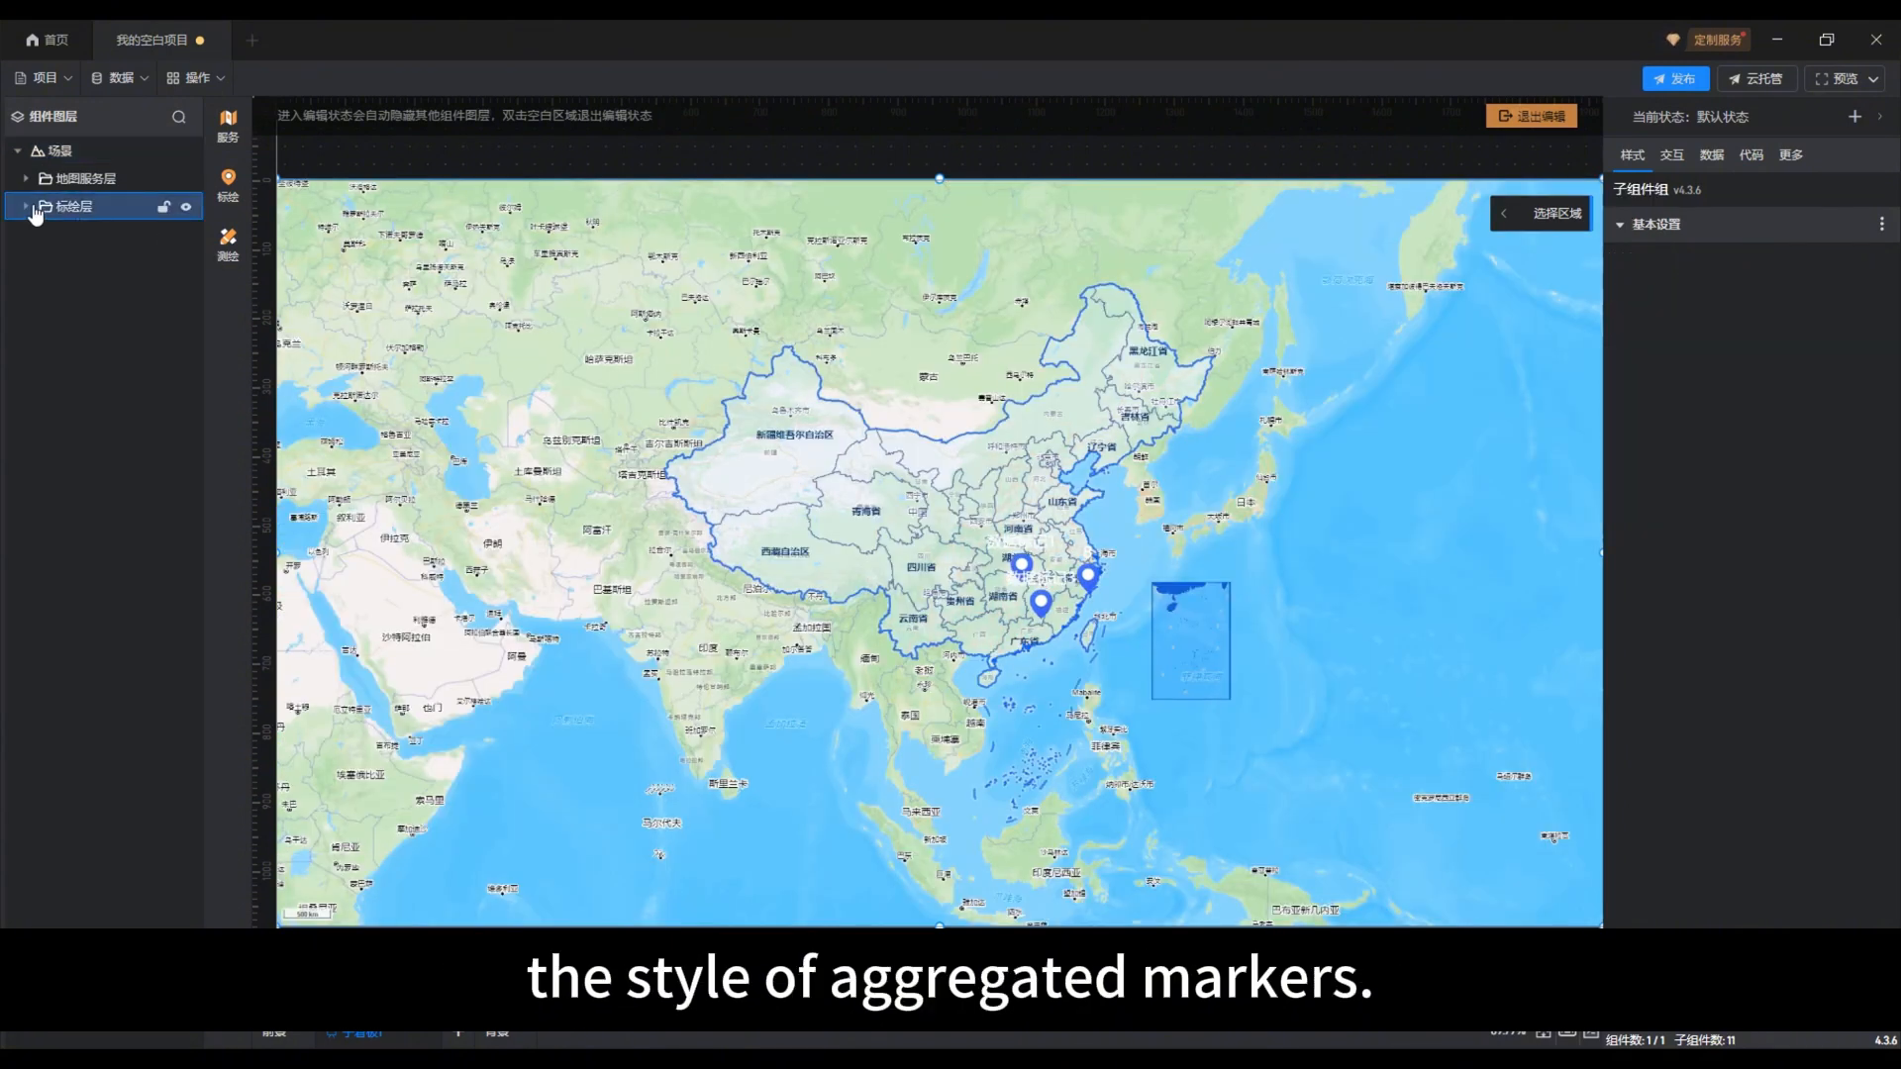
{"action": "left_click", "coordinate": [27, 207]}
{"action": "left_click", "coordinate": [94, 238]}
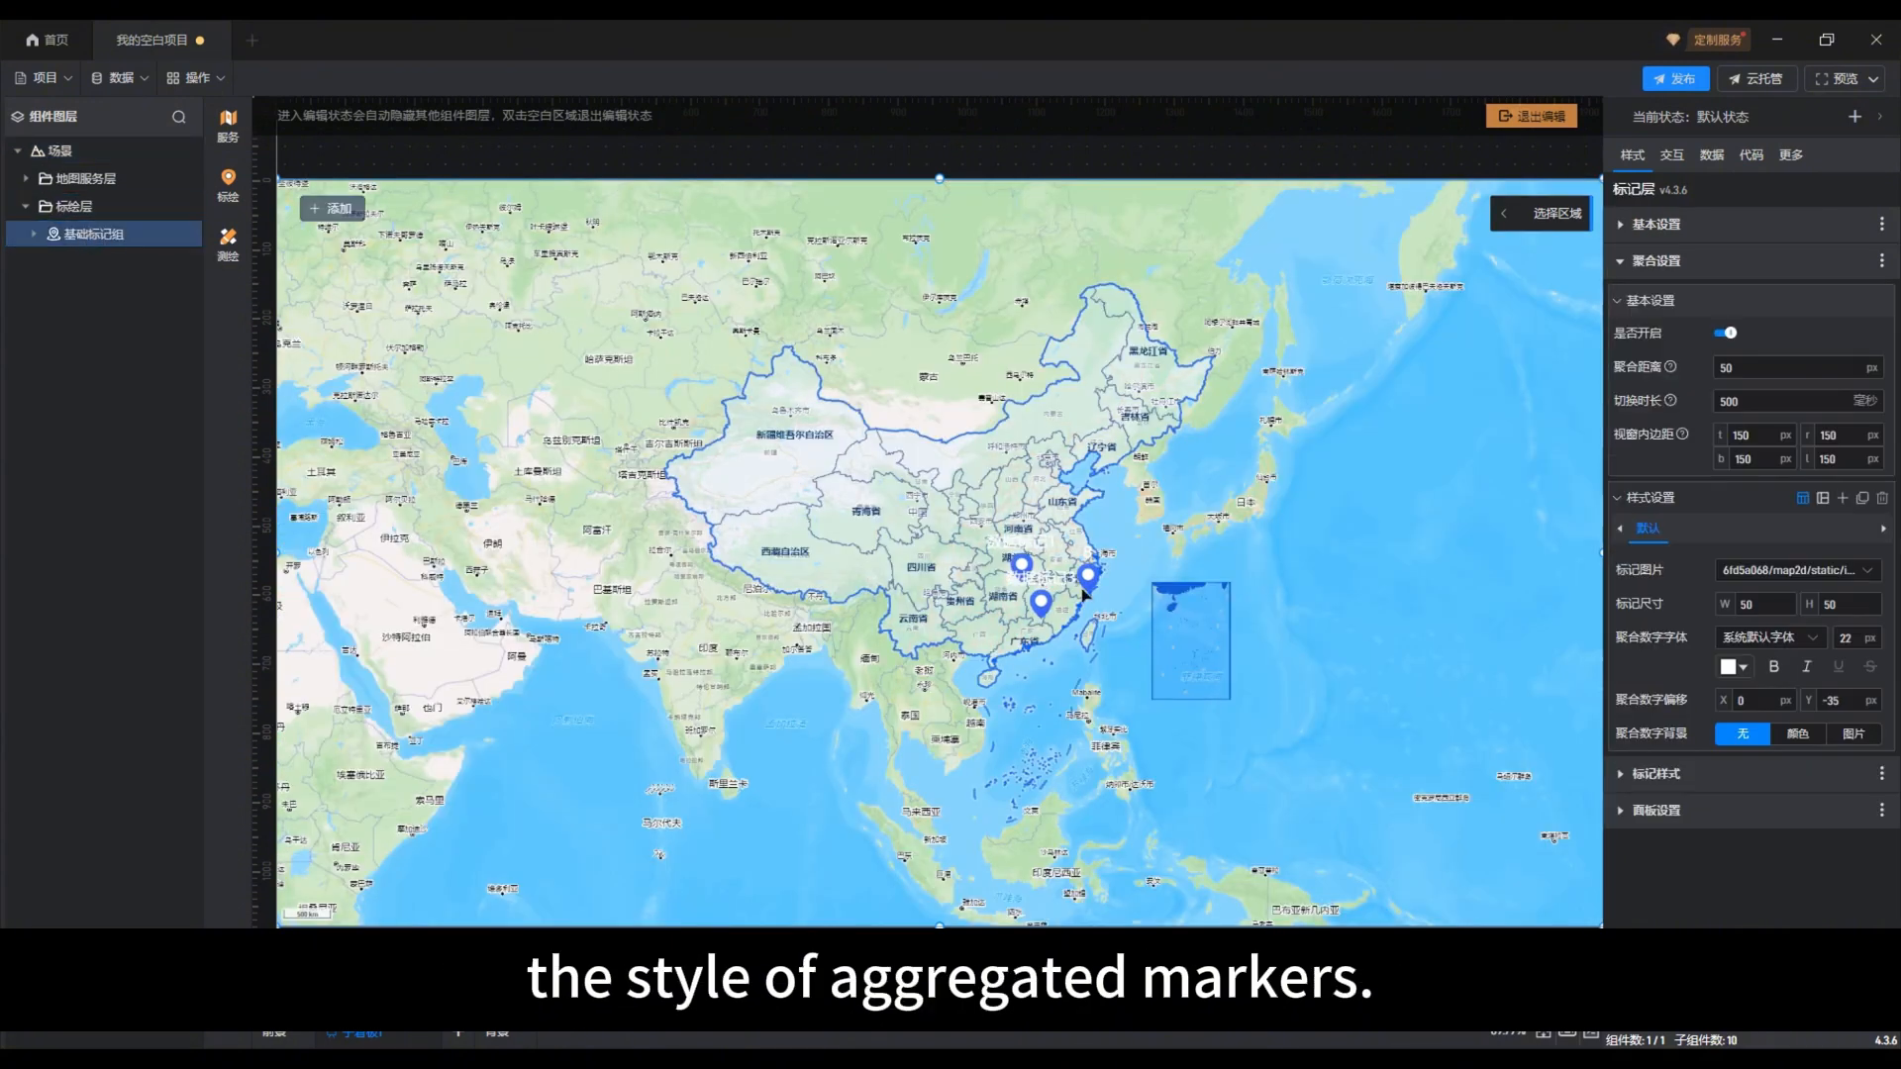
Step: Set the aggregated marker's size (标记尺寸) to 80 wide and 75 high
{"action": "scroll", "coordinate": [1303, 604], "scroll_direction": "up", "scroll_amount": 5}
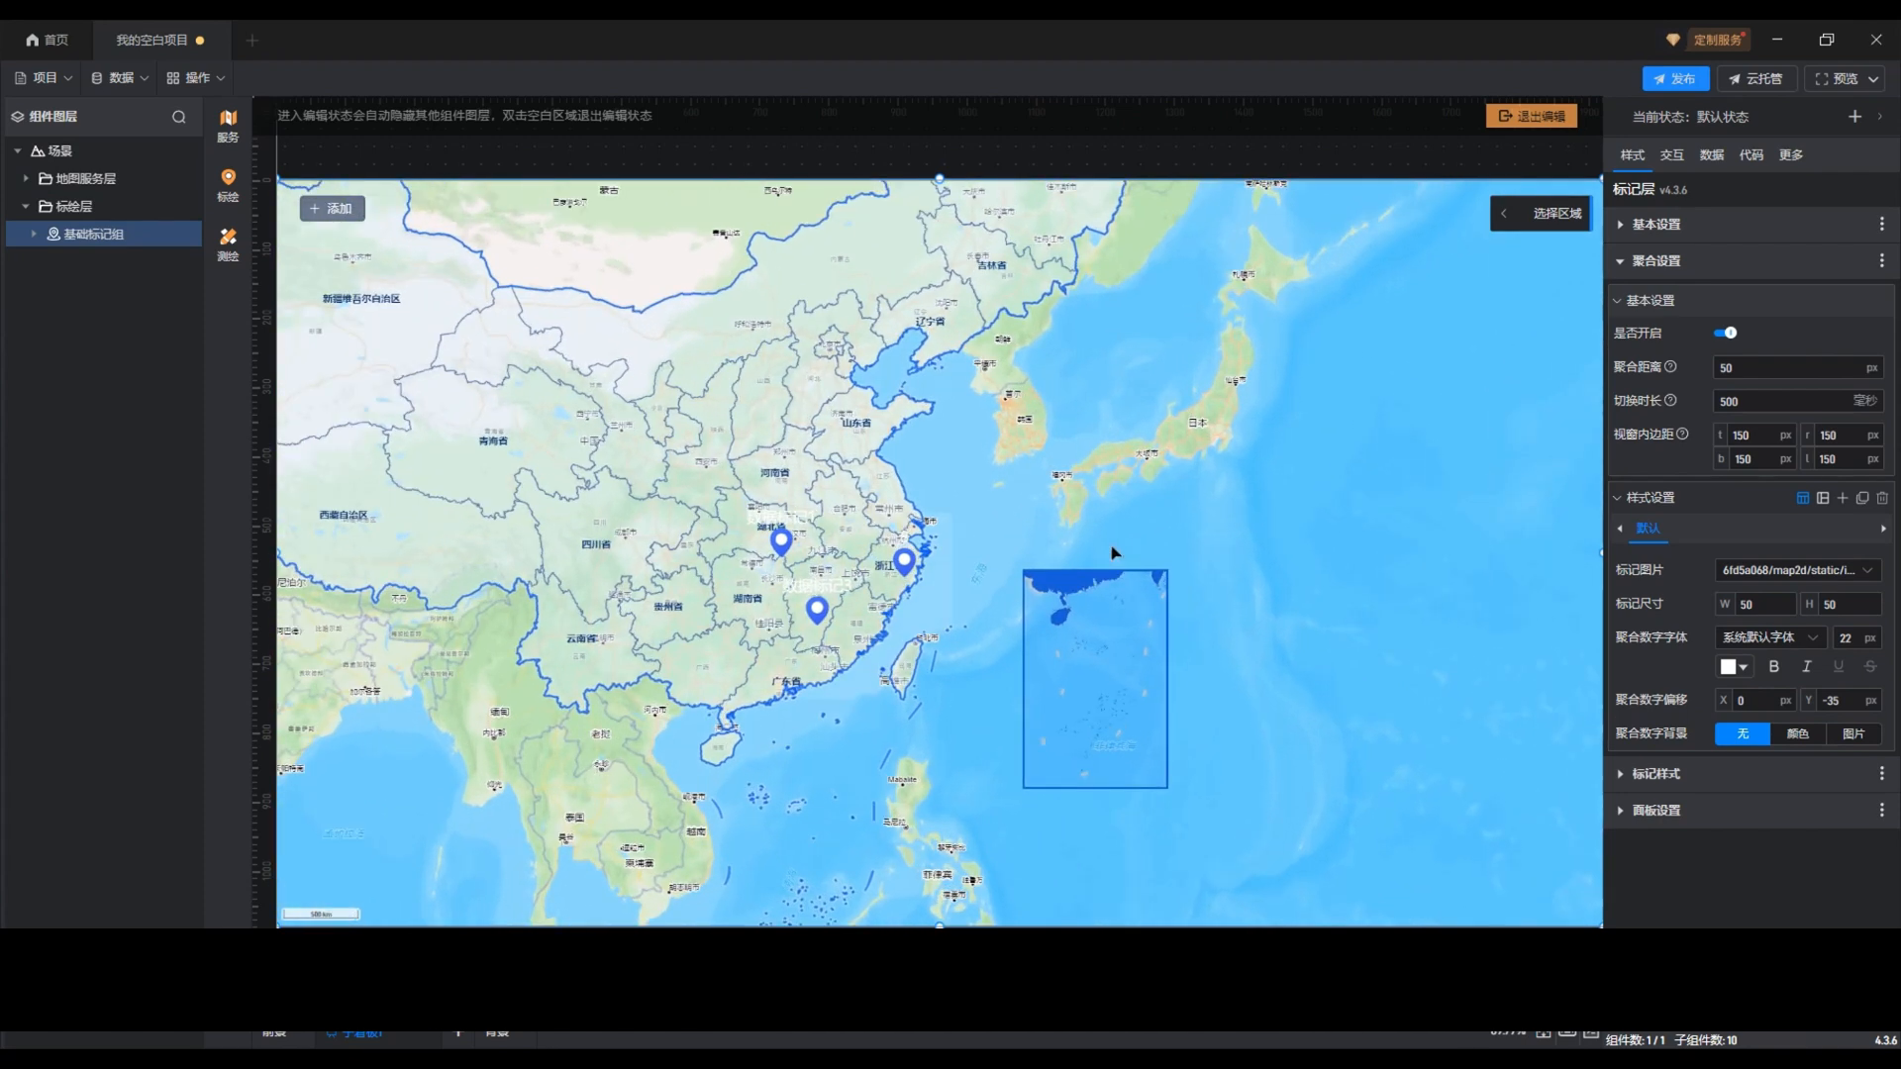
{"action": "left_click_drag", "start_coordinate": [1114, 543], "coordinate": [1222, 573]}
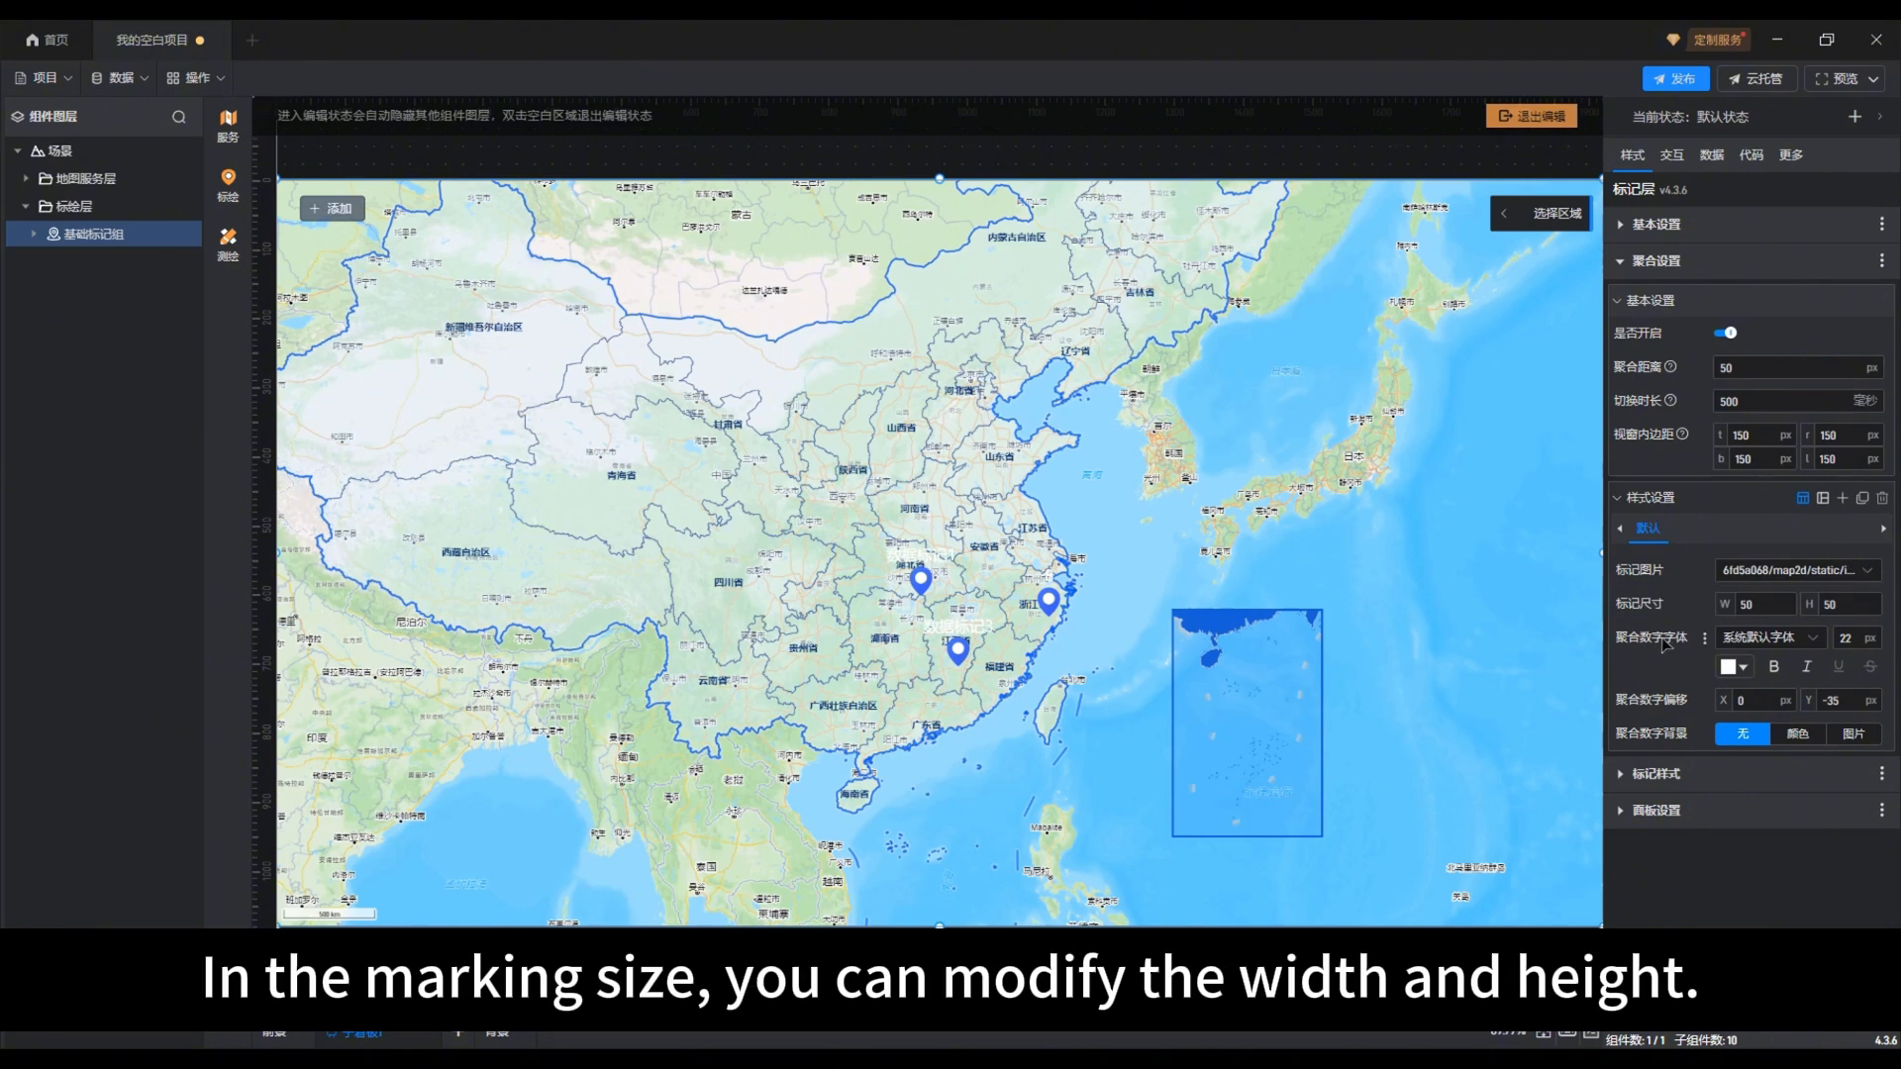
{"action": "double_click", "coordinate": [1740, 604]}
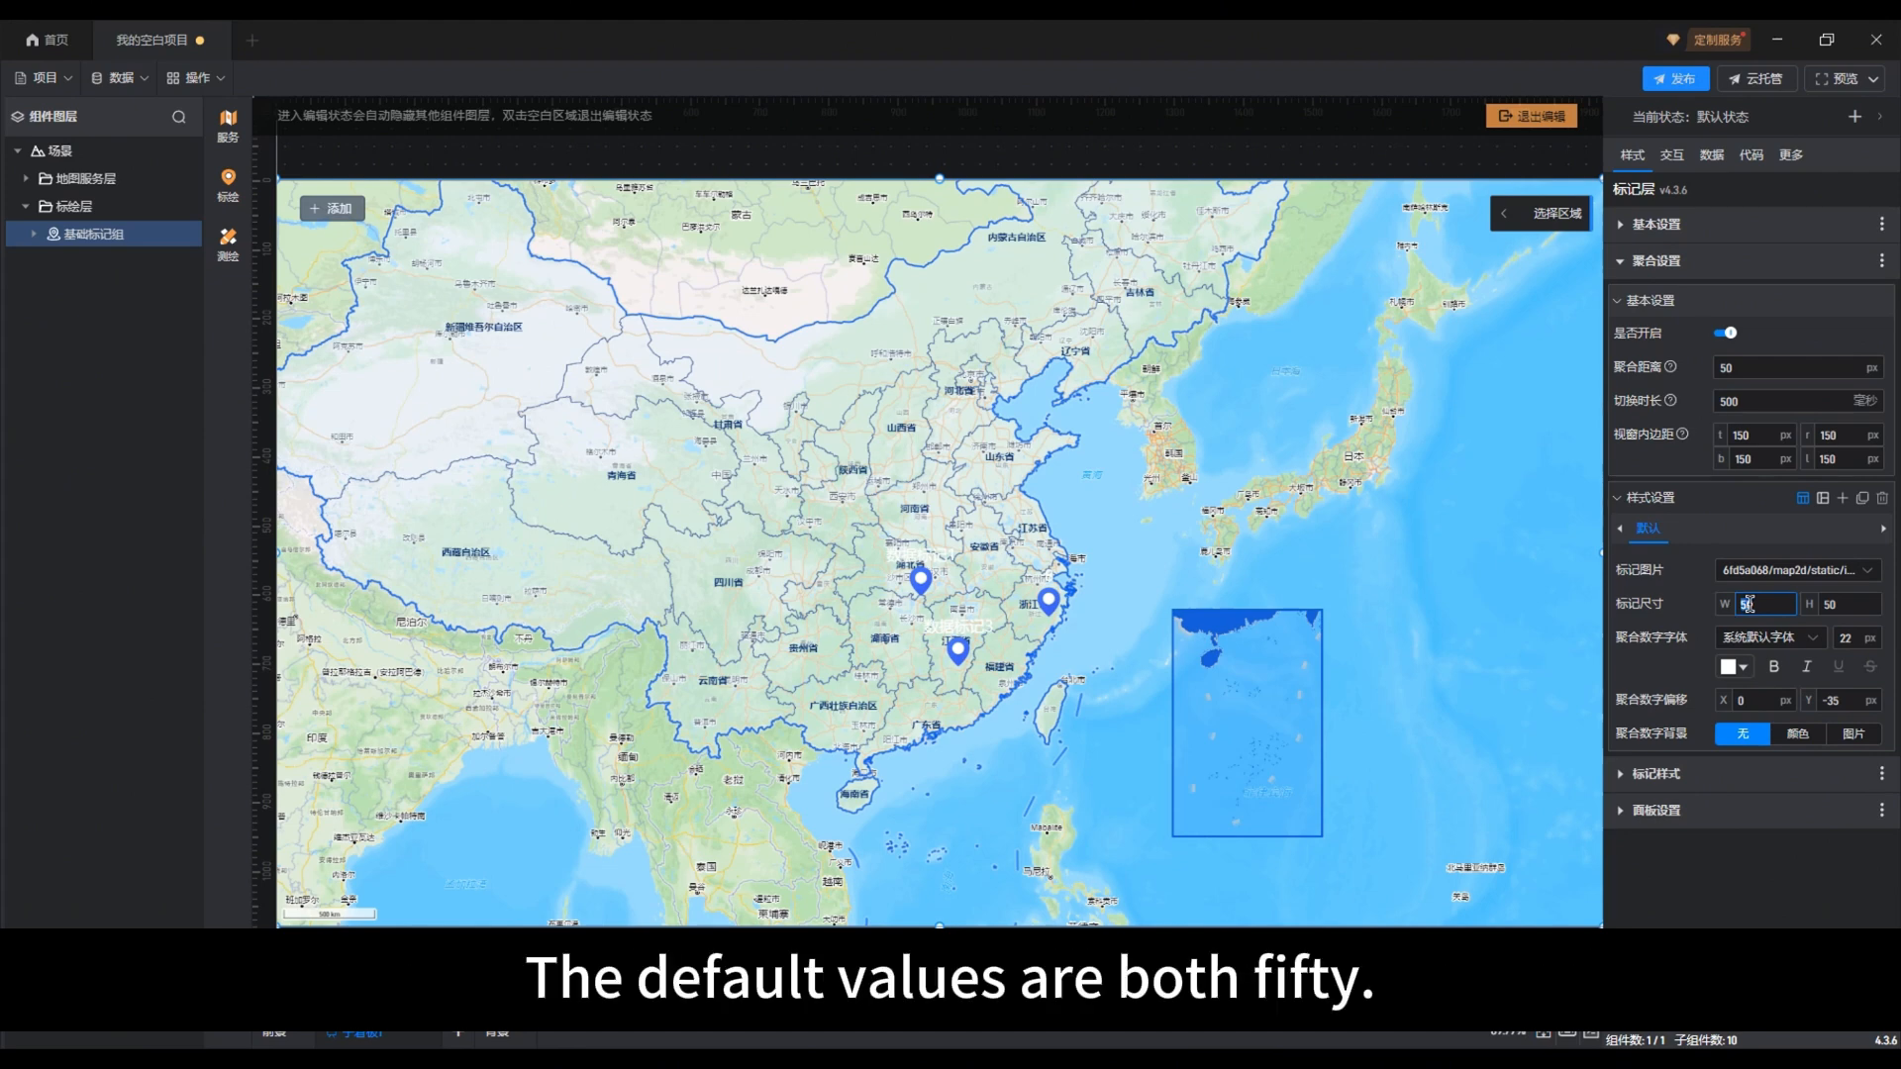
{"action": "type", "text": "80"}
{"action": "left_click", "coordinate": [1822, 604]}
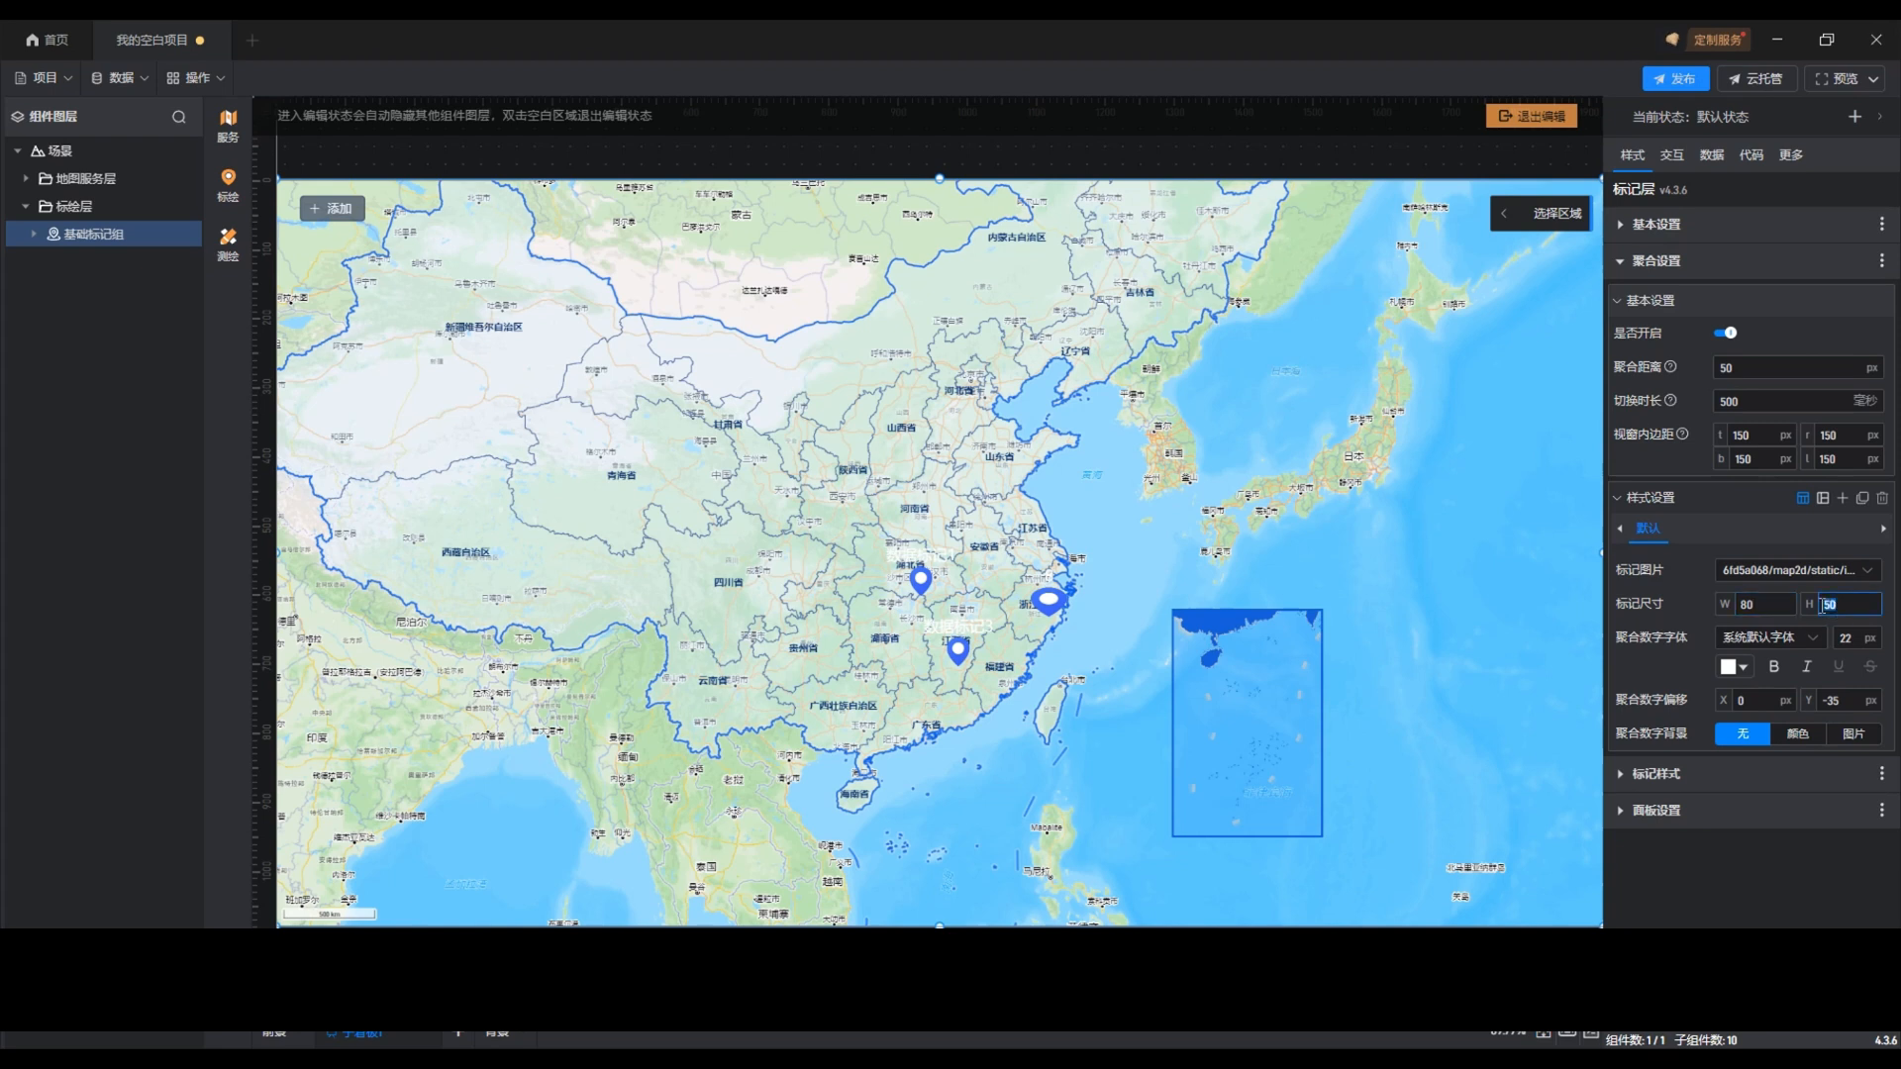
{"action": "type", "text": "75"}
Step: Style the aggregation number with font size 50 px, black colour #000000FF and a Y offset of 0 px
{"action": "double_click", "coordinate": [1842, 638]}
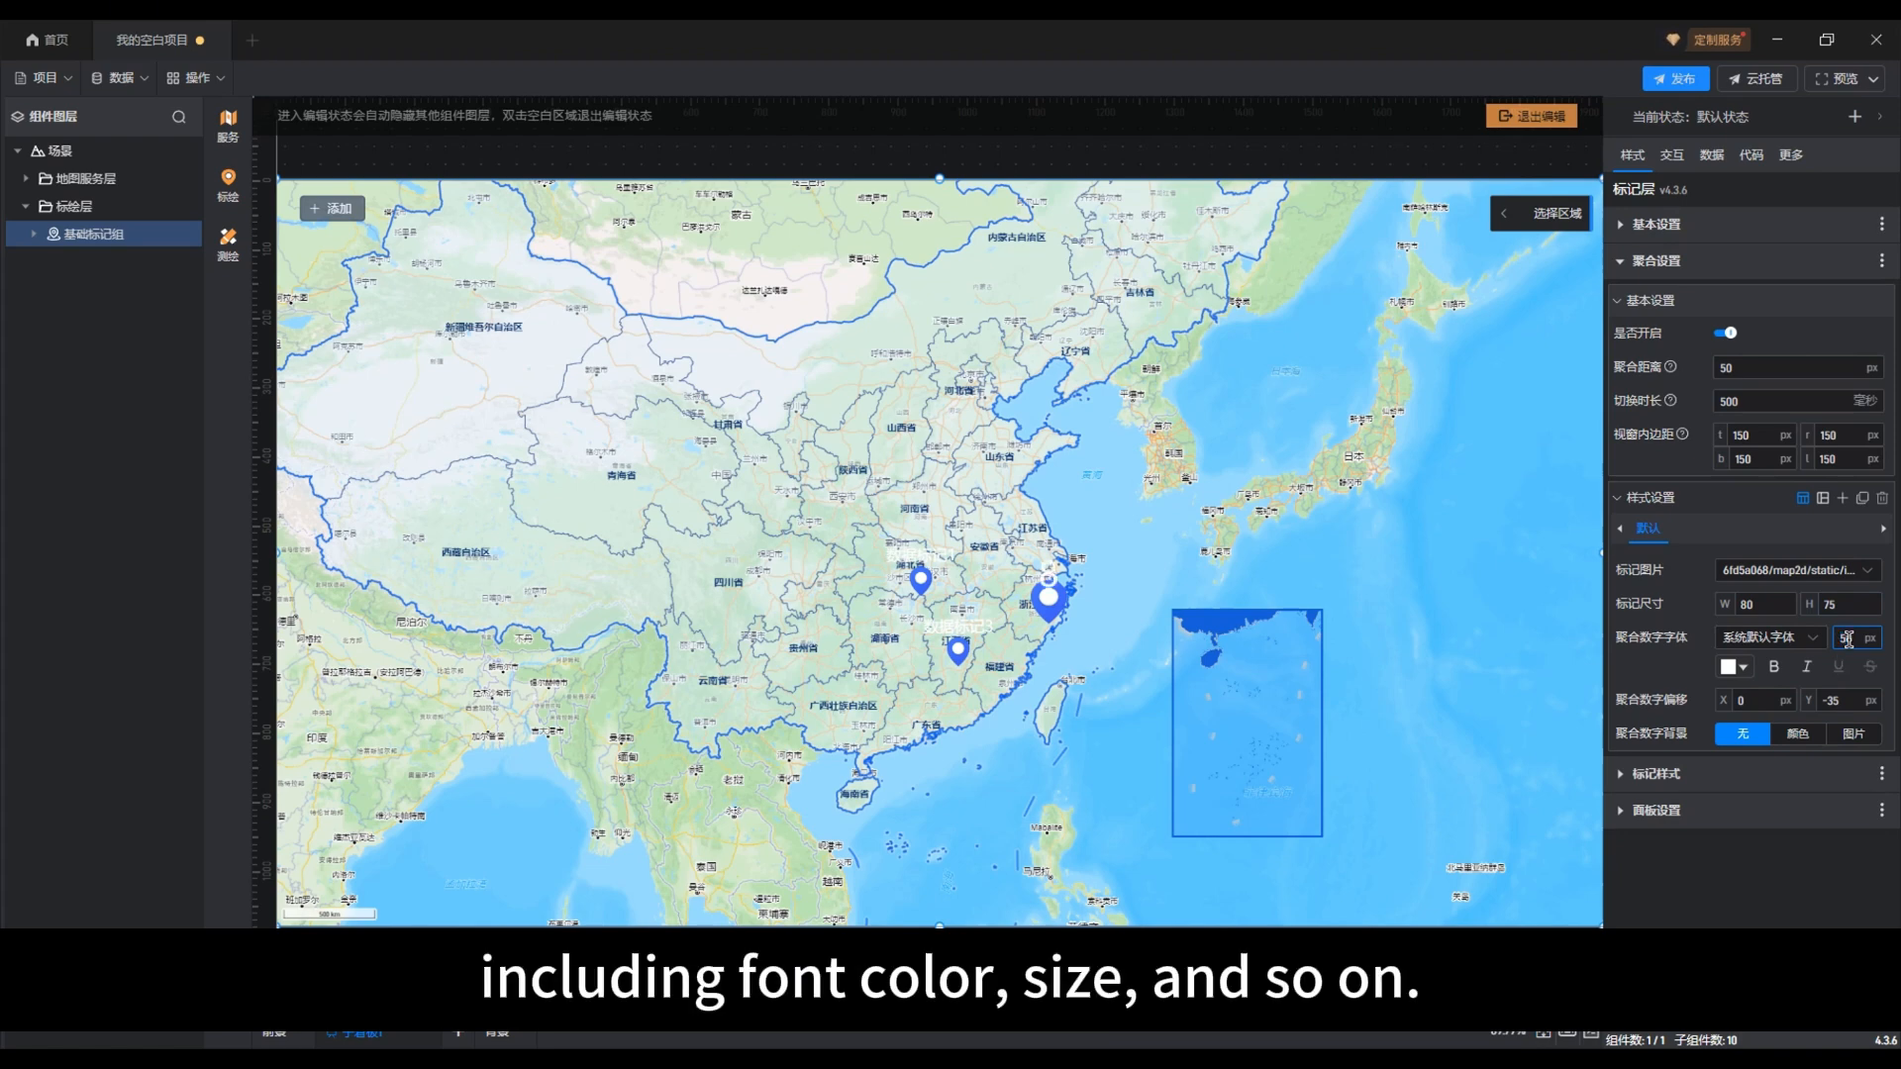
{"action": "left_click", "coordinate": [1728, 668]}
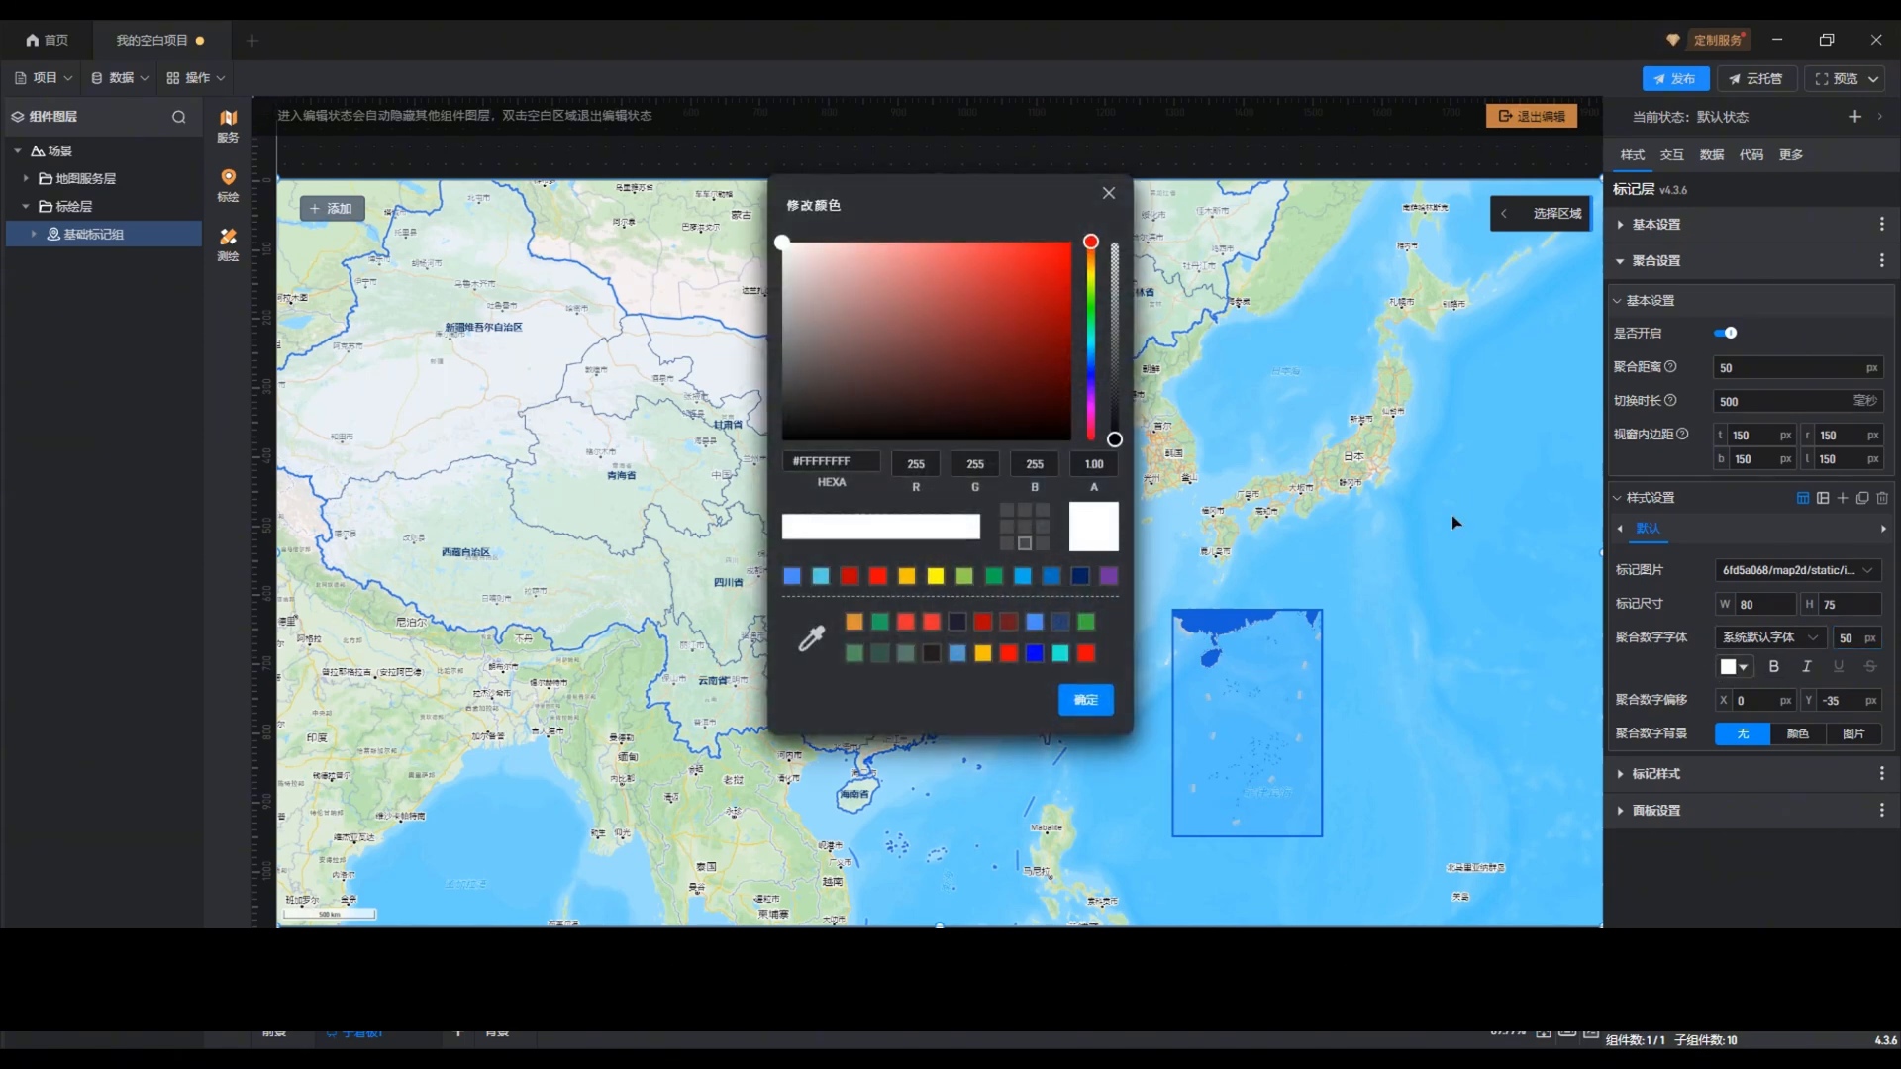
{"action": "left_click_drag", "start_coordinate": [808, 315], "coordinate": [795, 405]}
{"action": "left_click_drag", "start_coordinate": [776, 469], "coordinate": [778, 472]}
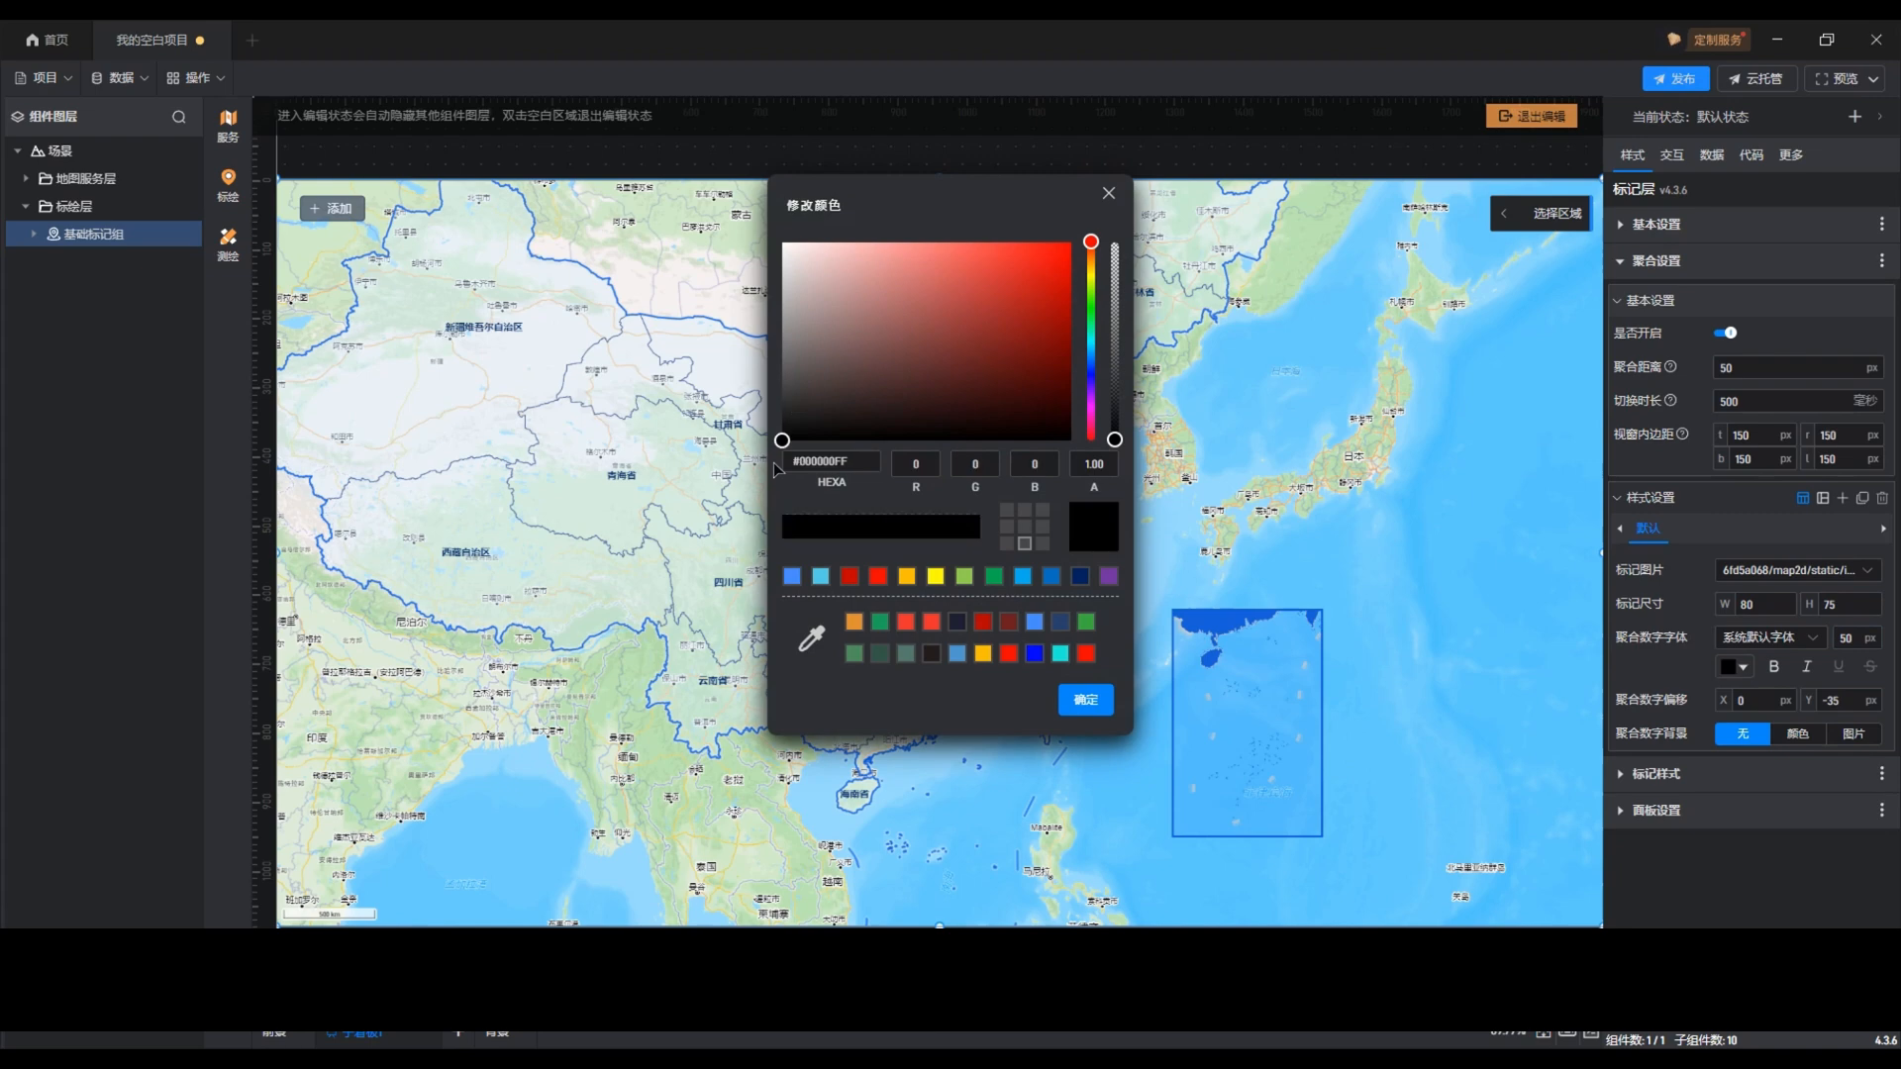
{"action": "left_click", "coordinate": [1089, 700]}
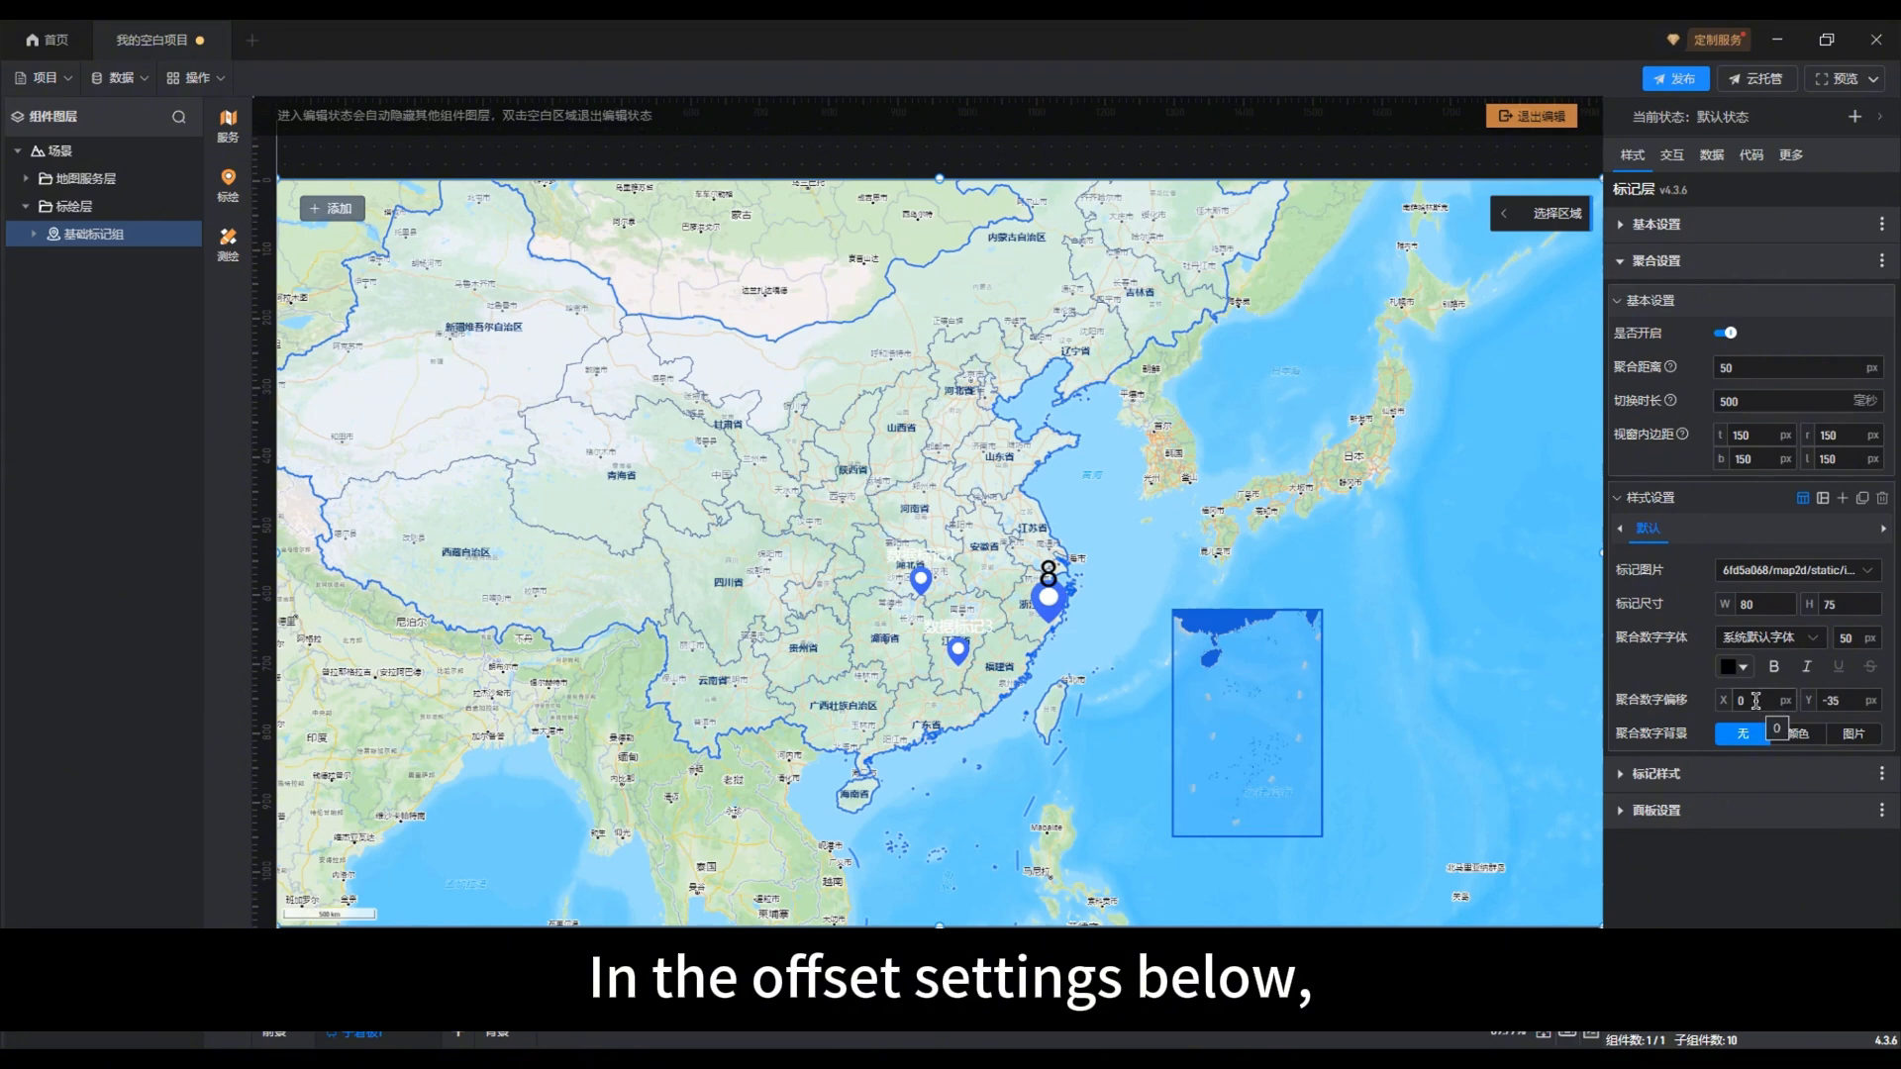
{"action": "left_click_drag", "start_coordinate": [1849, 702], "coordinate": [1819, 702]}
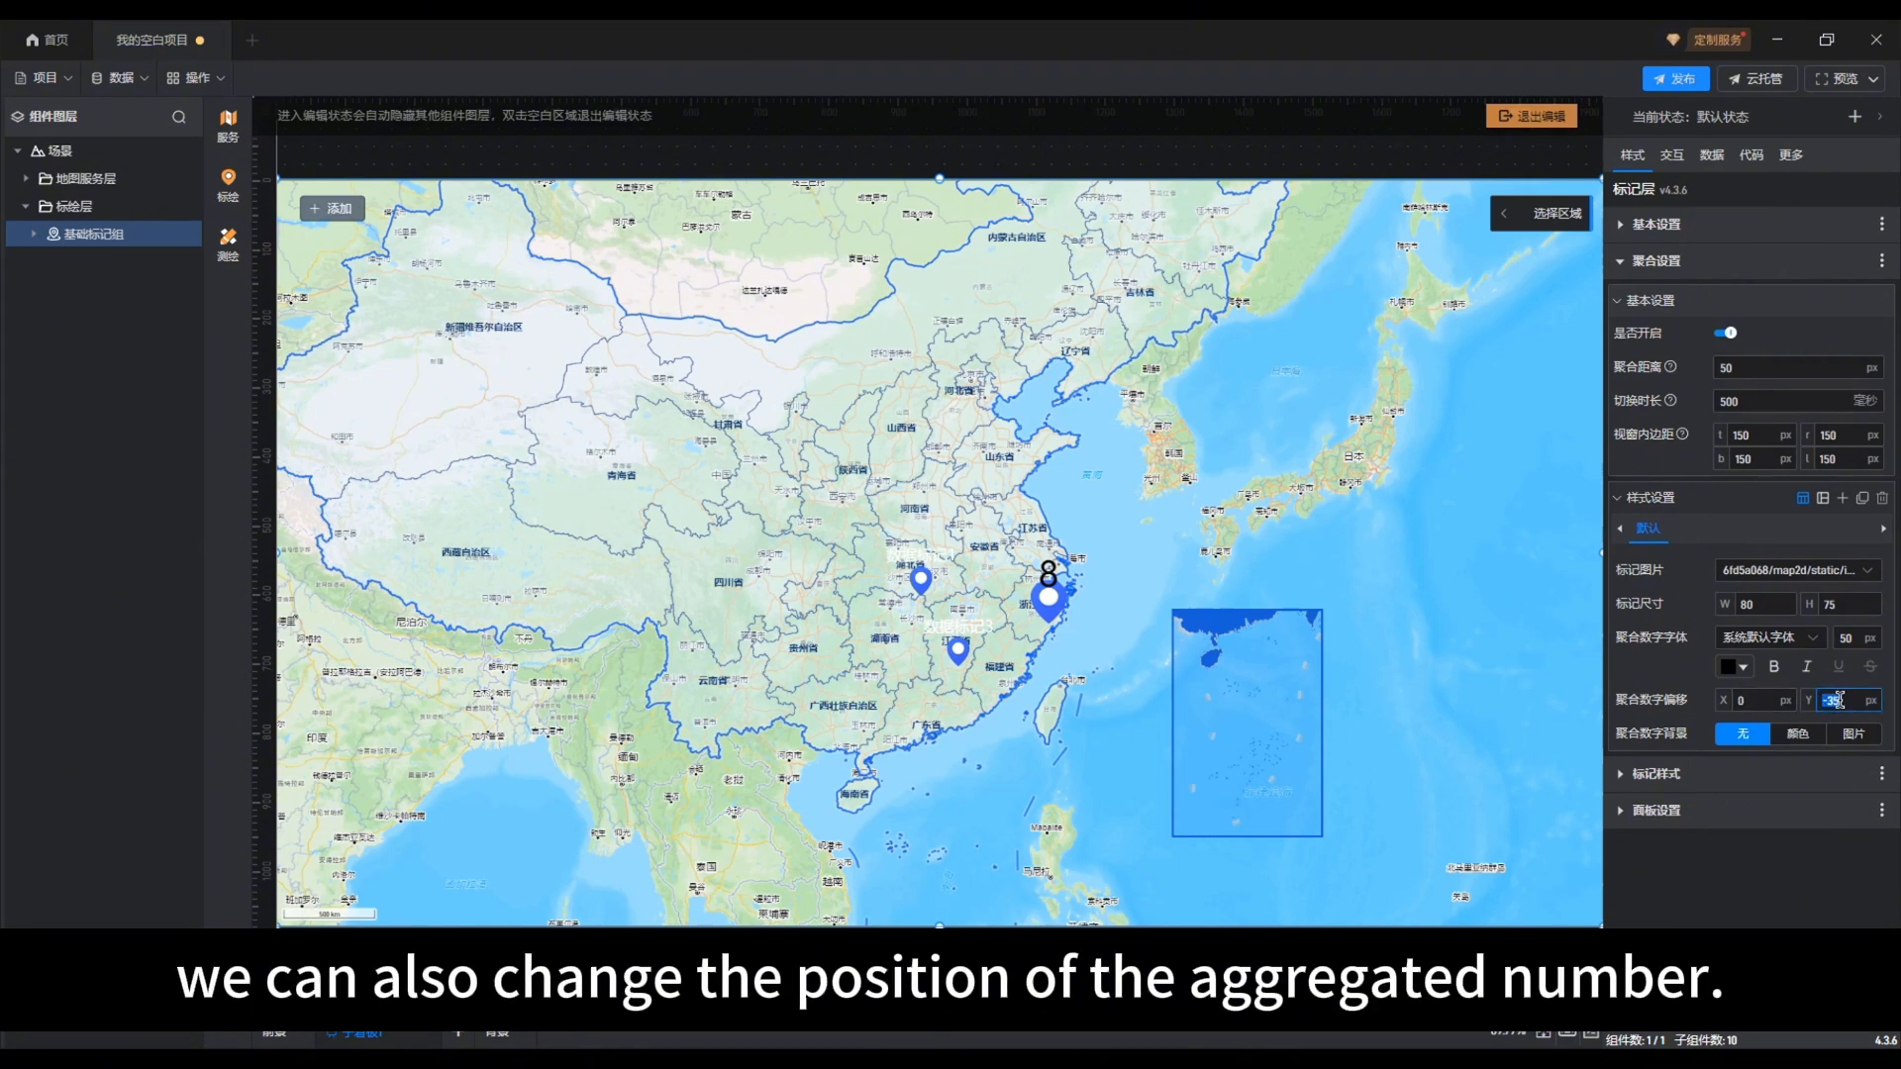
{"action": "type", "text": "0"}
Step: Set the aggregation number's X offset to 10 px and try the background types, ending on 颜色
{"action": "left_click", "coordinate": [1754, 700]}
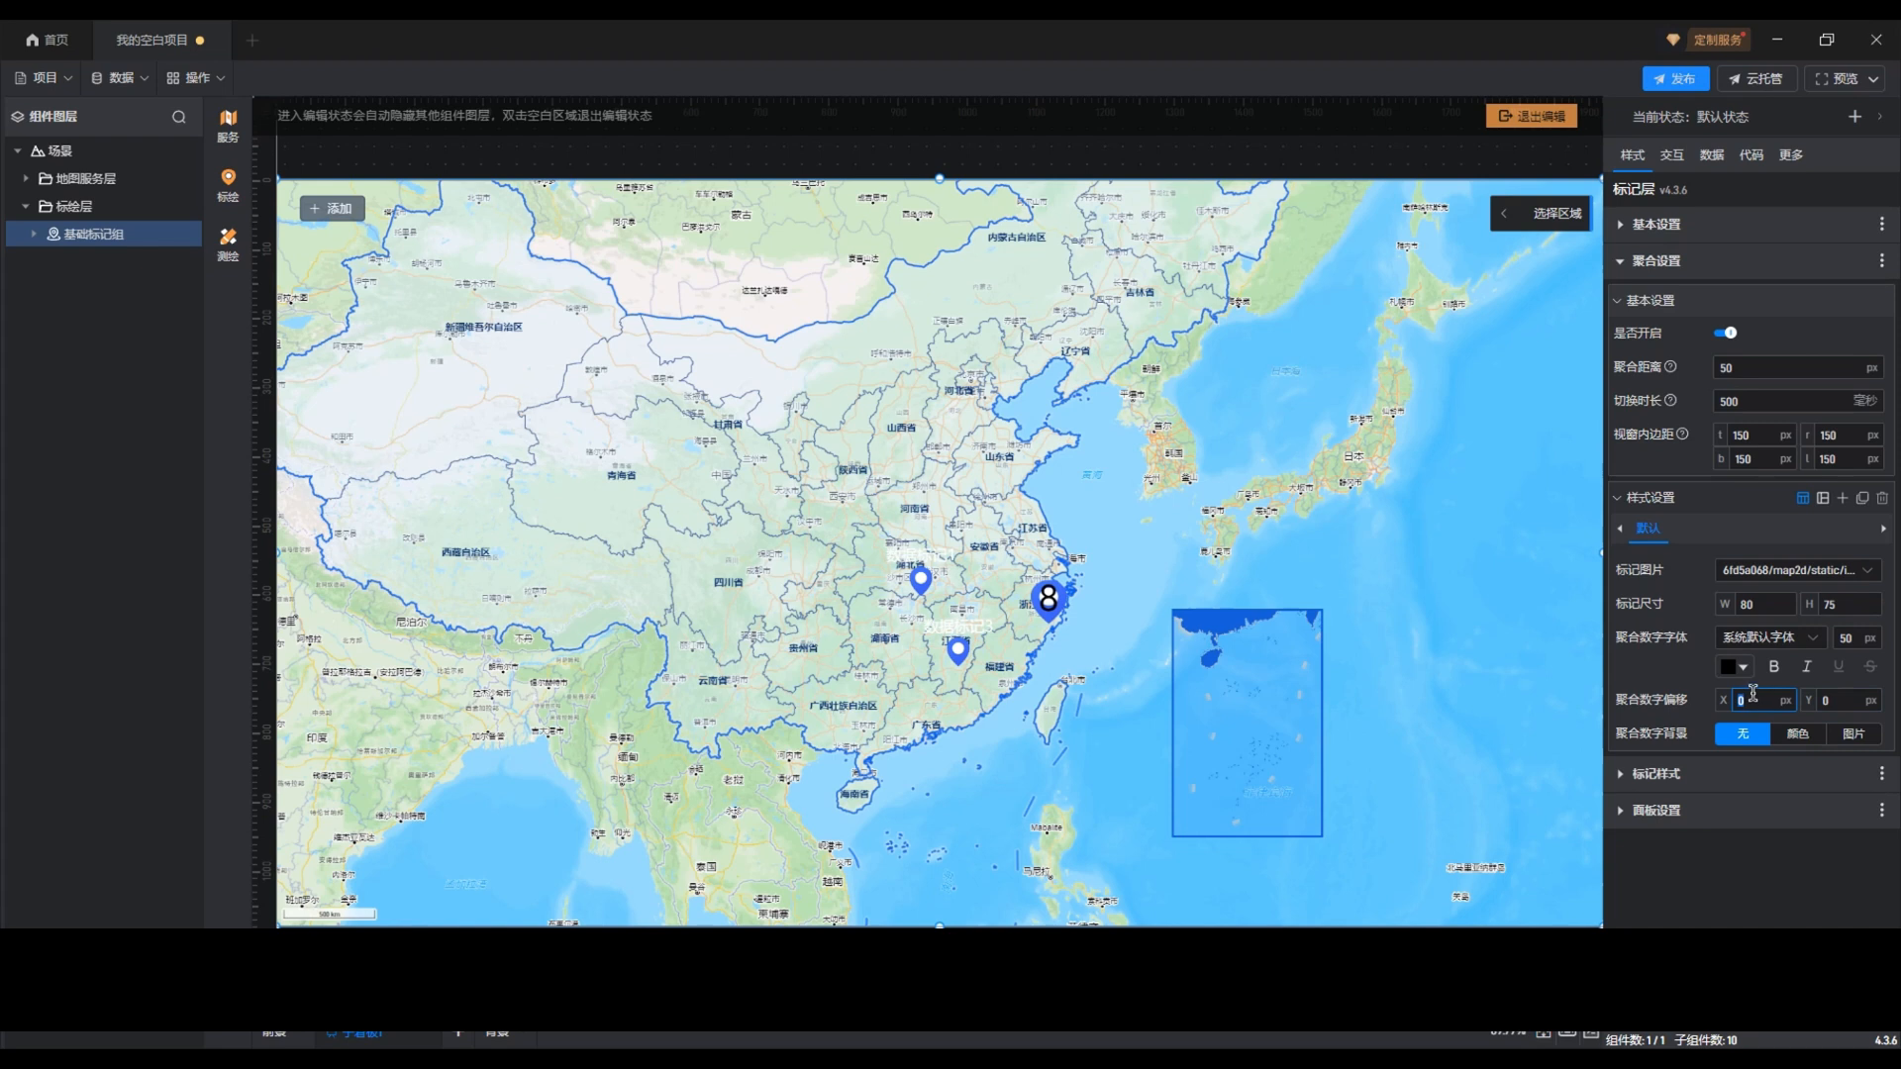
{"action": "type", "text": "10"}
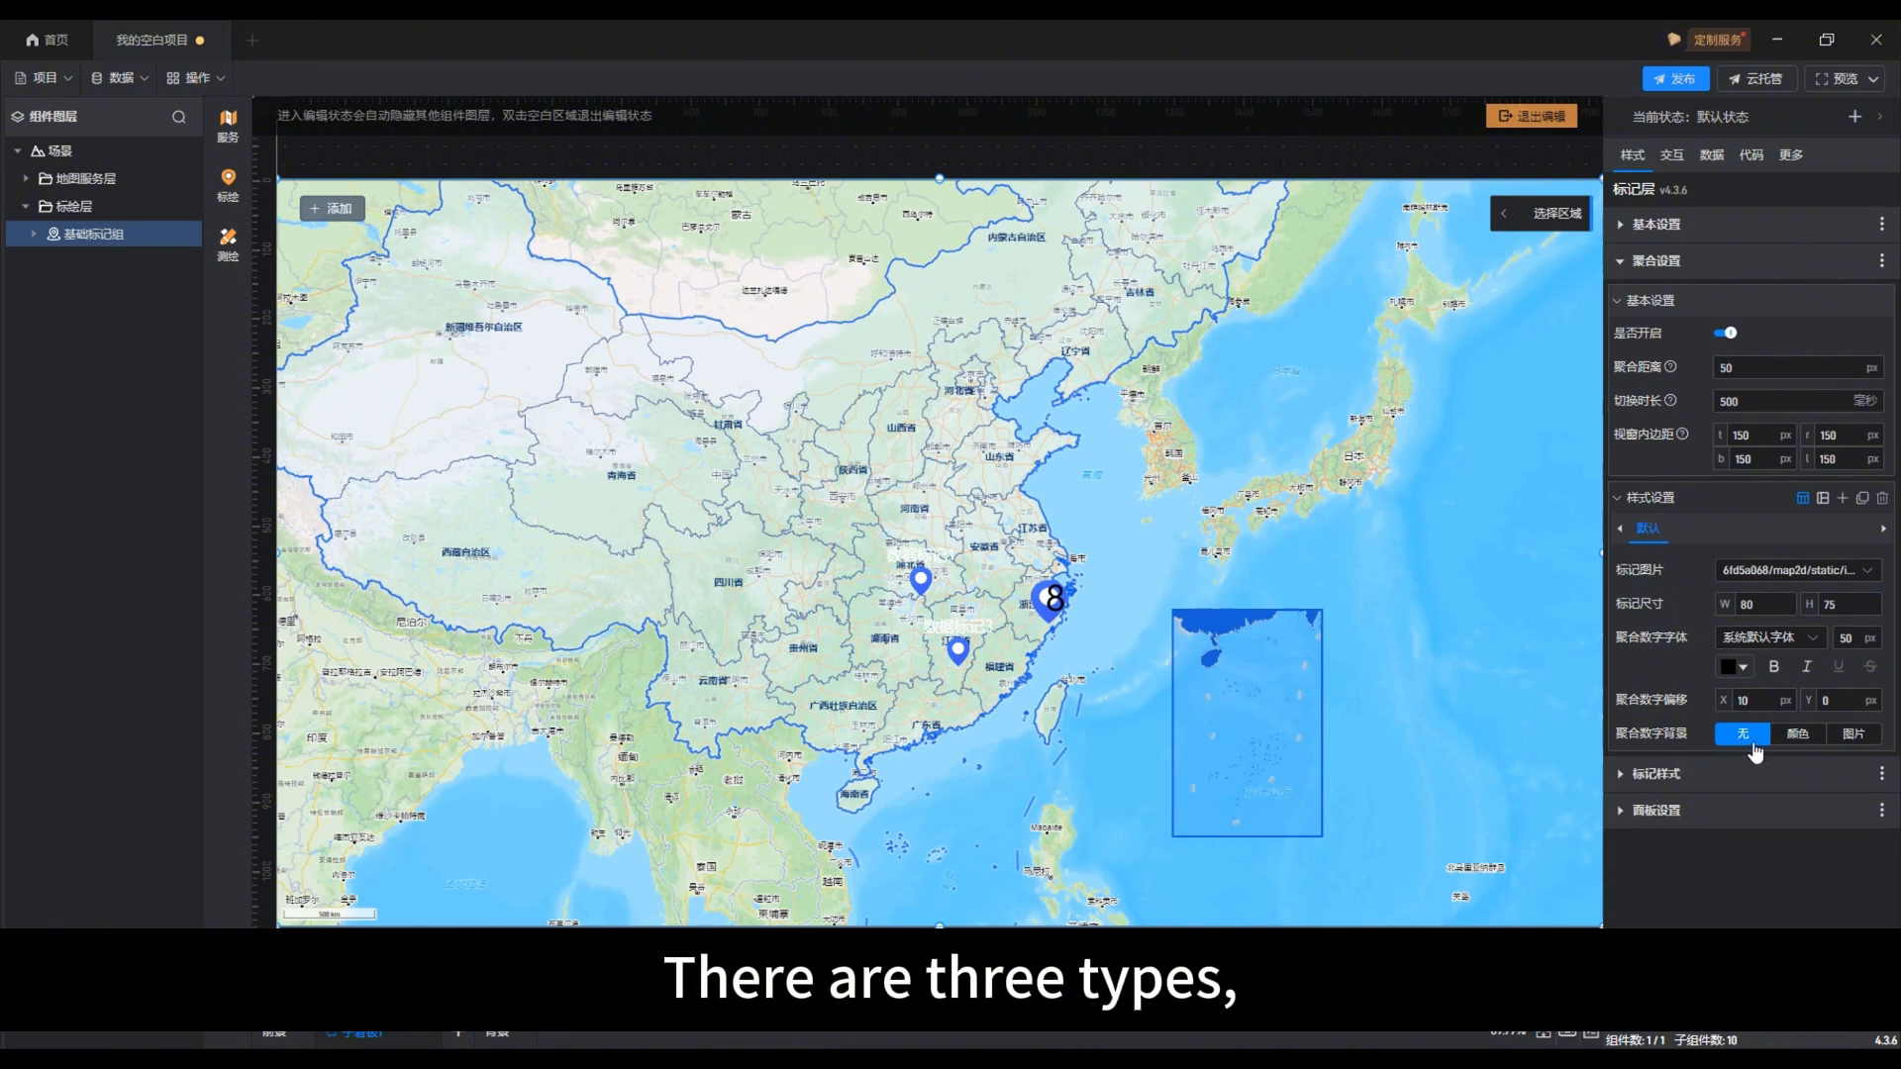
{"action": "left_click", "coordinate": [1797, 735]}
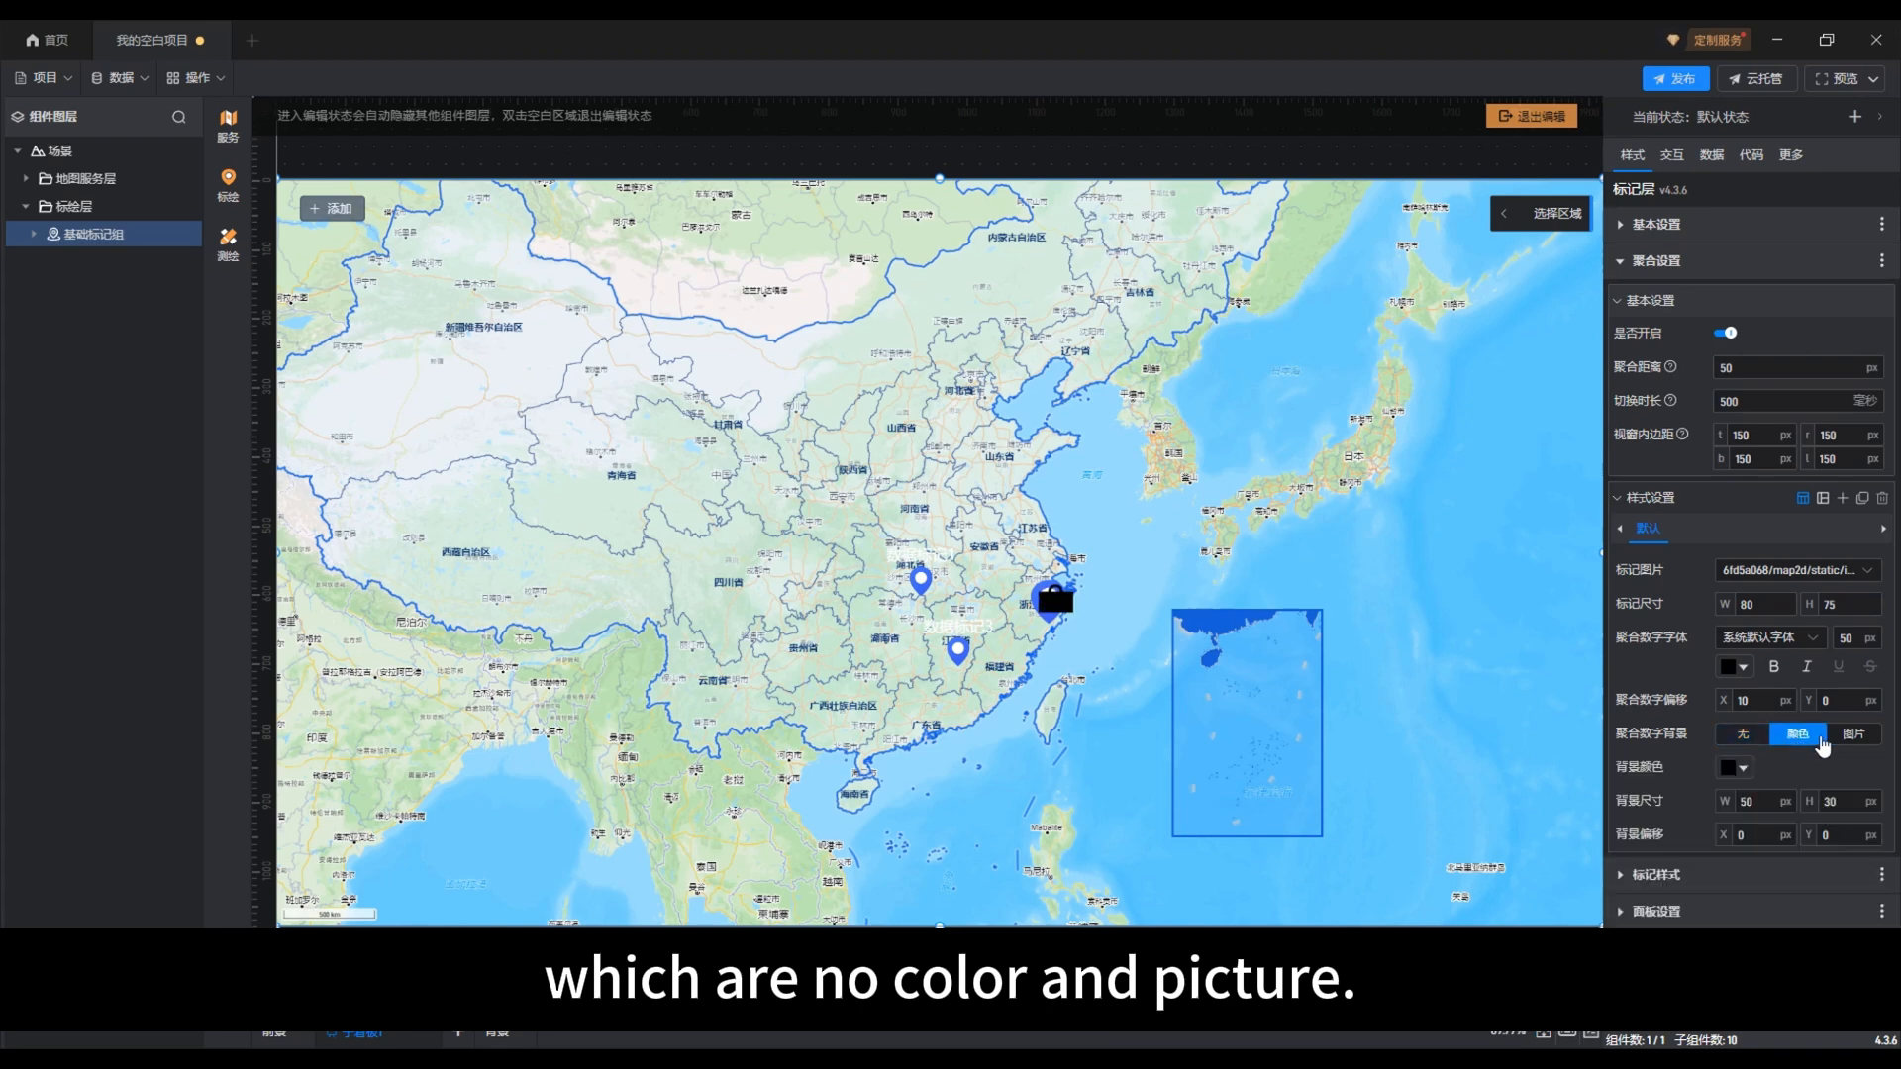
{"action": "left_click", "coordinate": [1847, 736]}
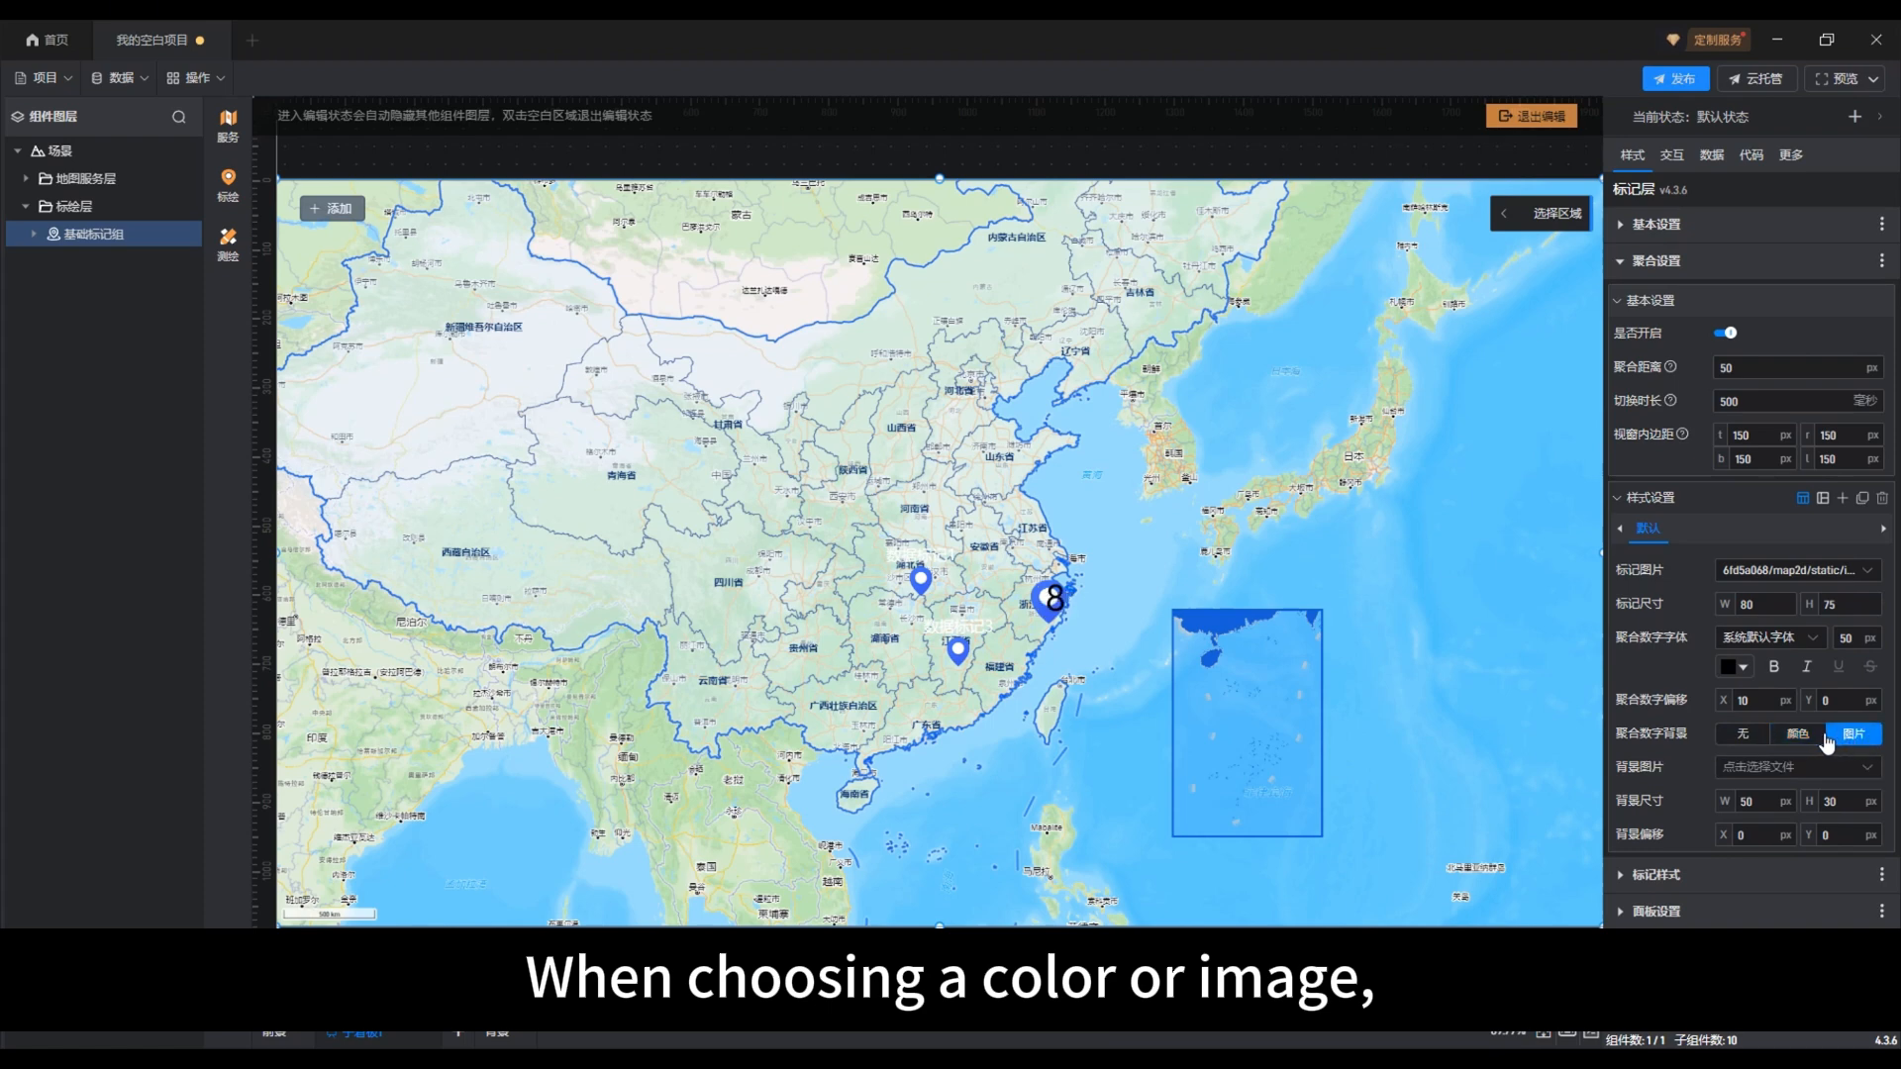
{"action": "left_click", "coordinate": [1806, 737]}
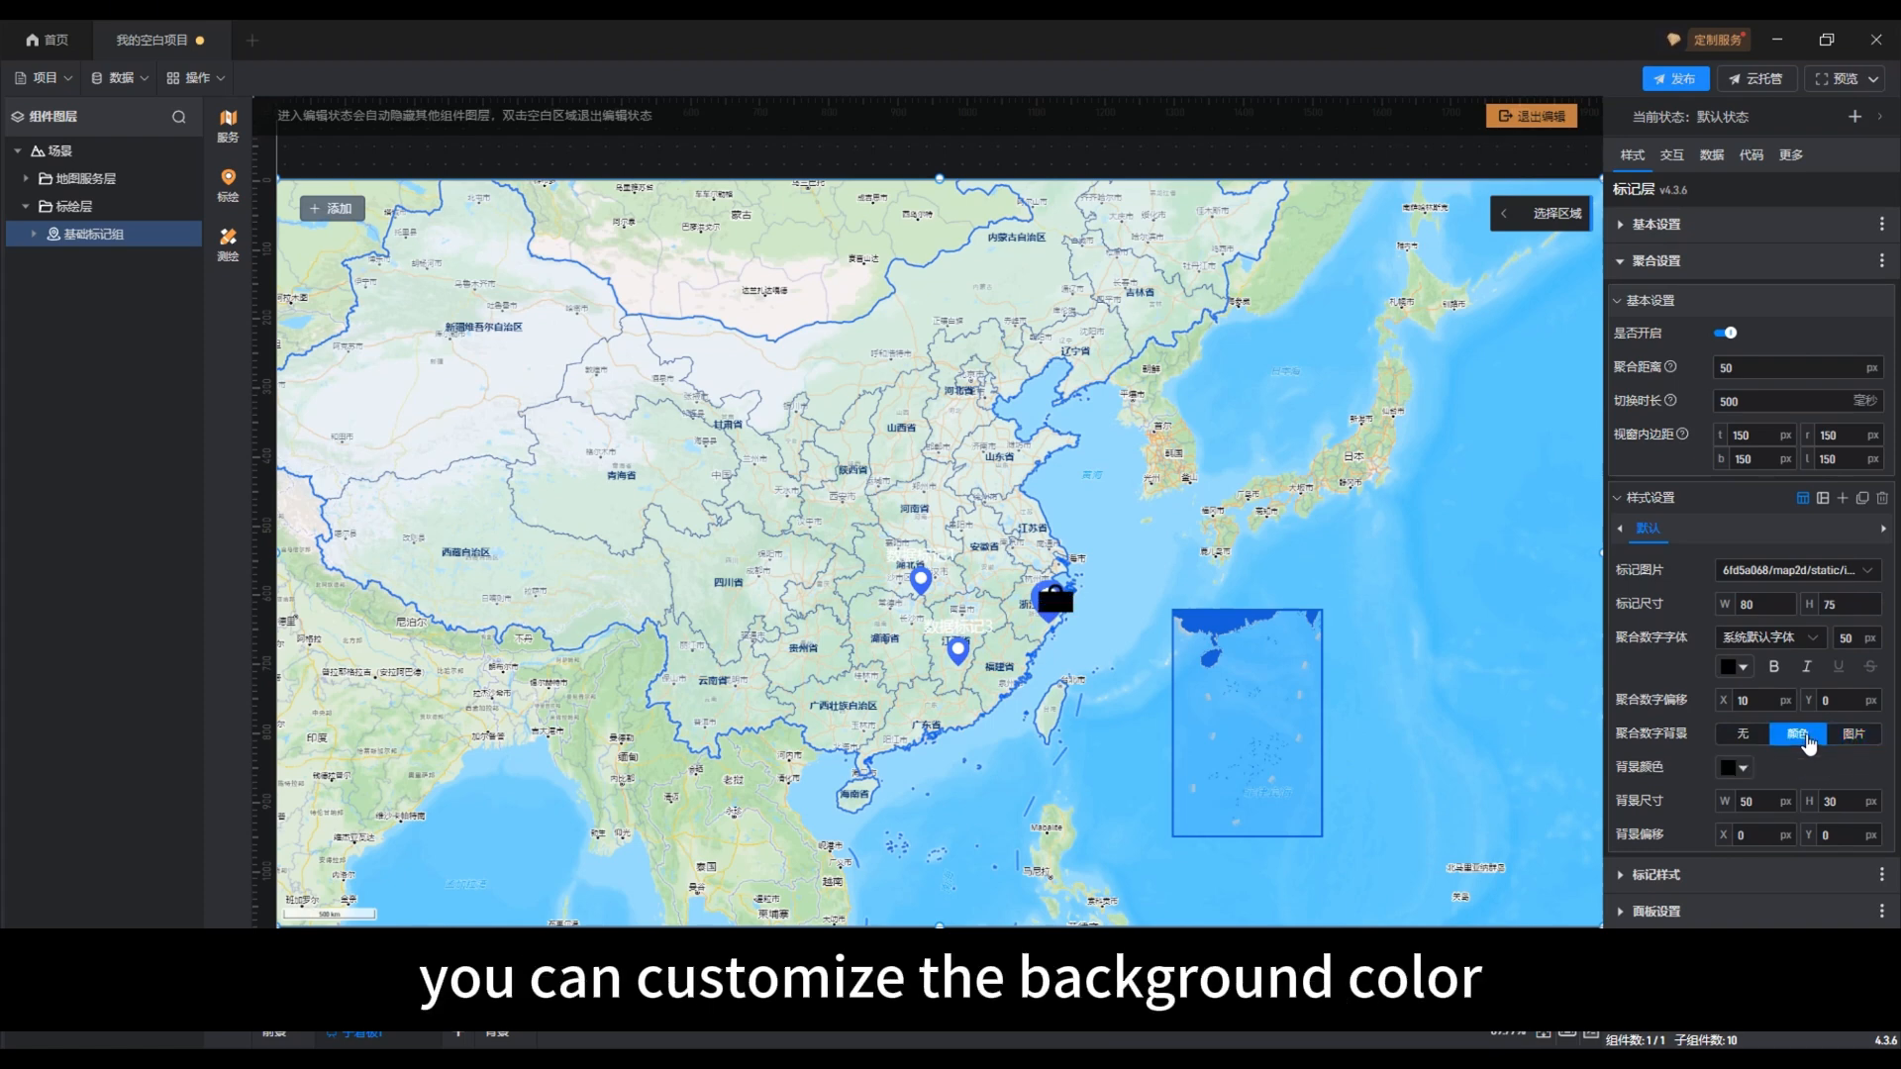
Step: Set the aggregation number's background colour to the translucent light pink #E7D8D83E
{"action": "left_click", "coordinate": [1733, 771]}
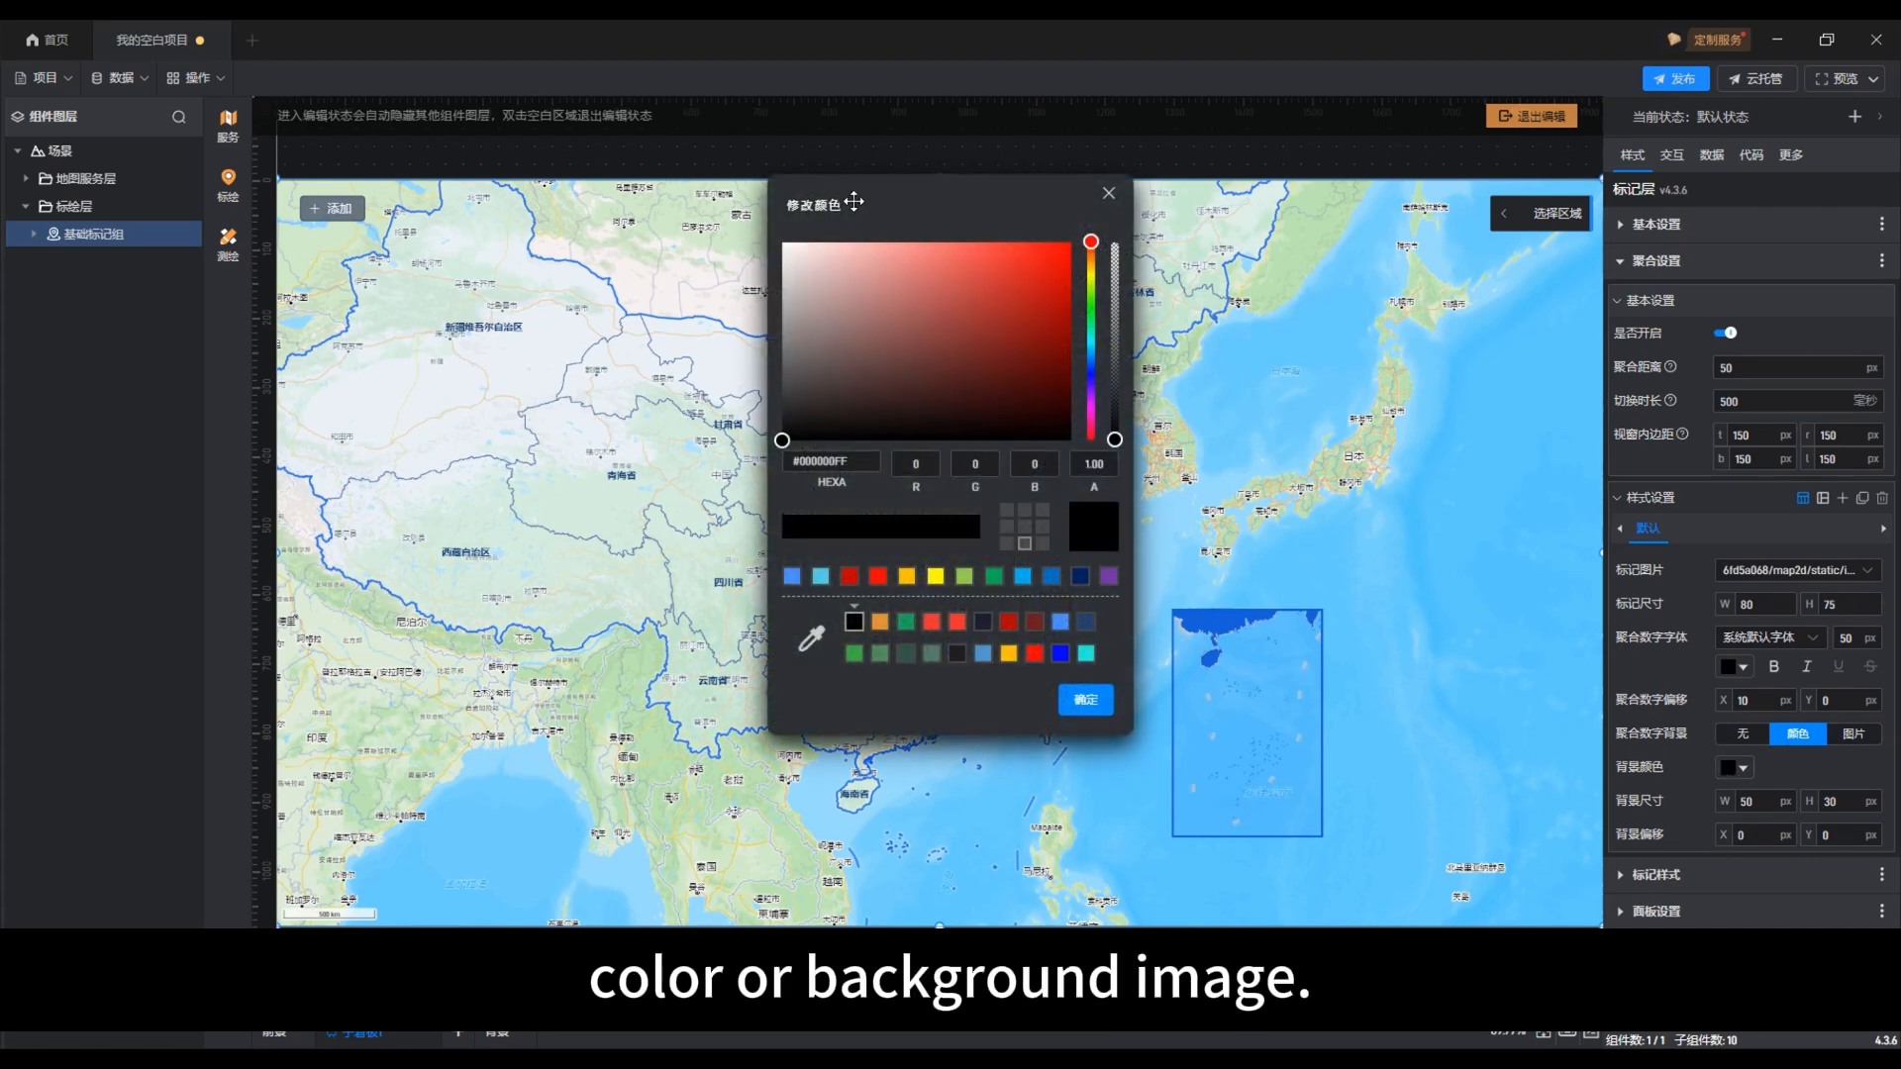
{"action": "left_click_drag", "start_coordinate": [853, 202], "coordinate": [1291, 337]}
{"action": "left_click_drag", "start_coordinate": [1239, 532], "coordinate": [1236, 396]}
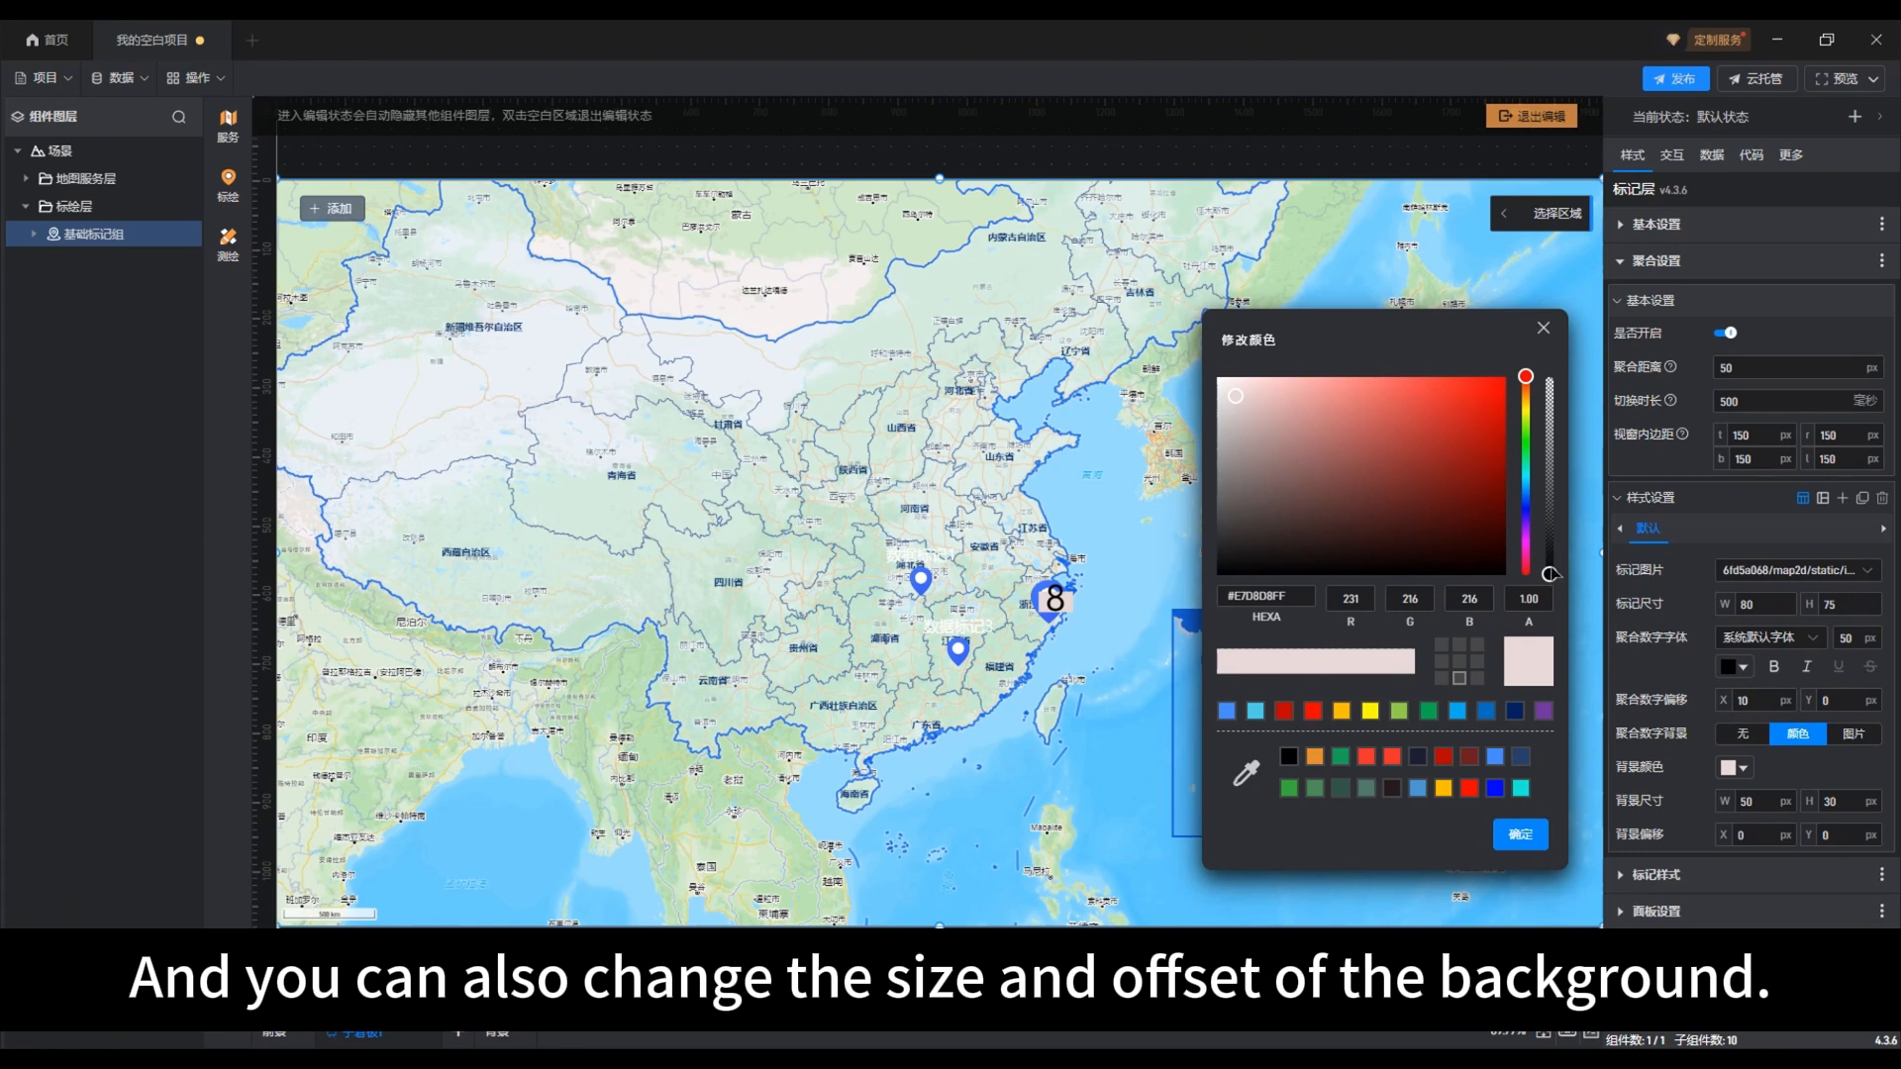
{"action": "left_click_drag", "start_coordinate": [1550, 574], "coordinate": [1550, 424]}
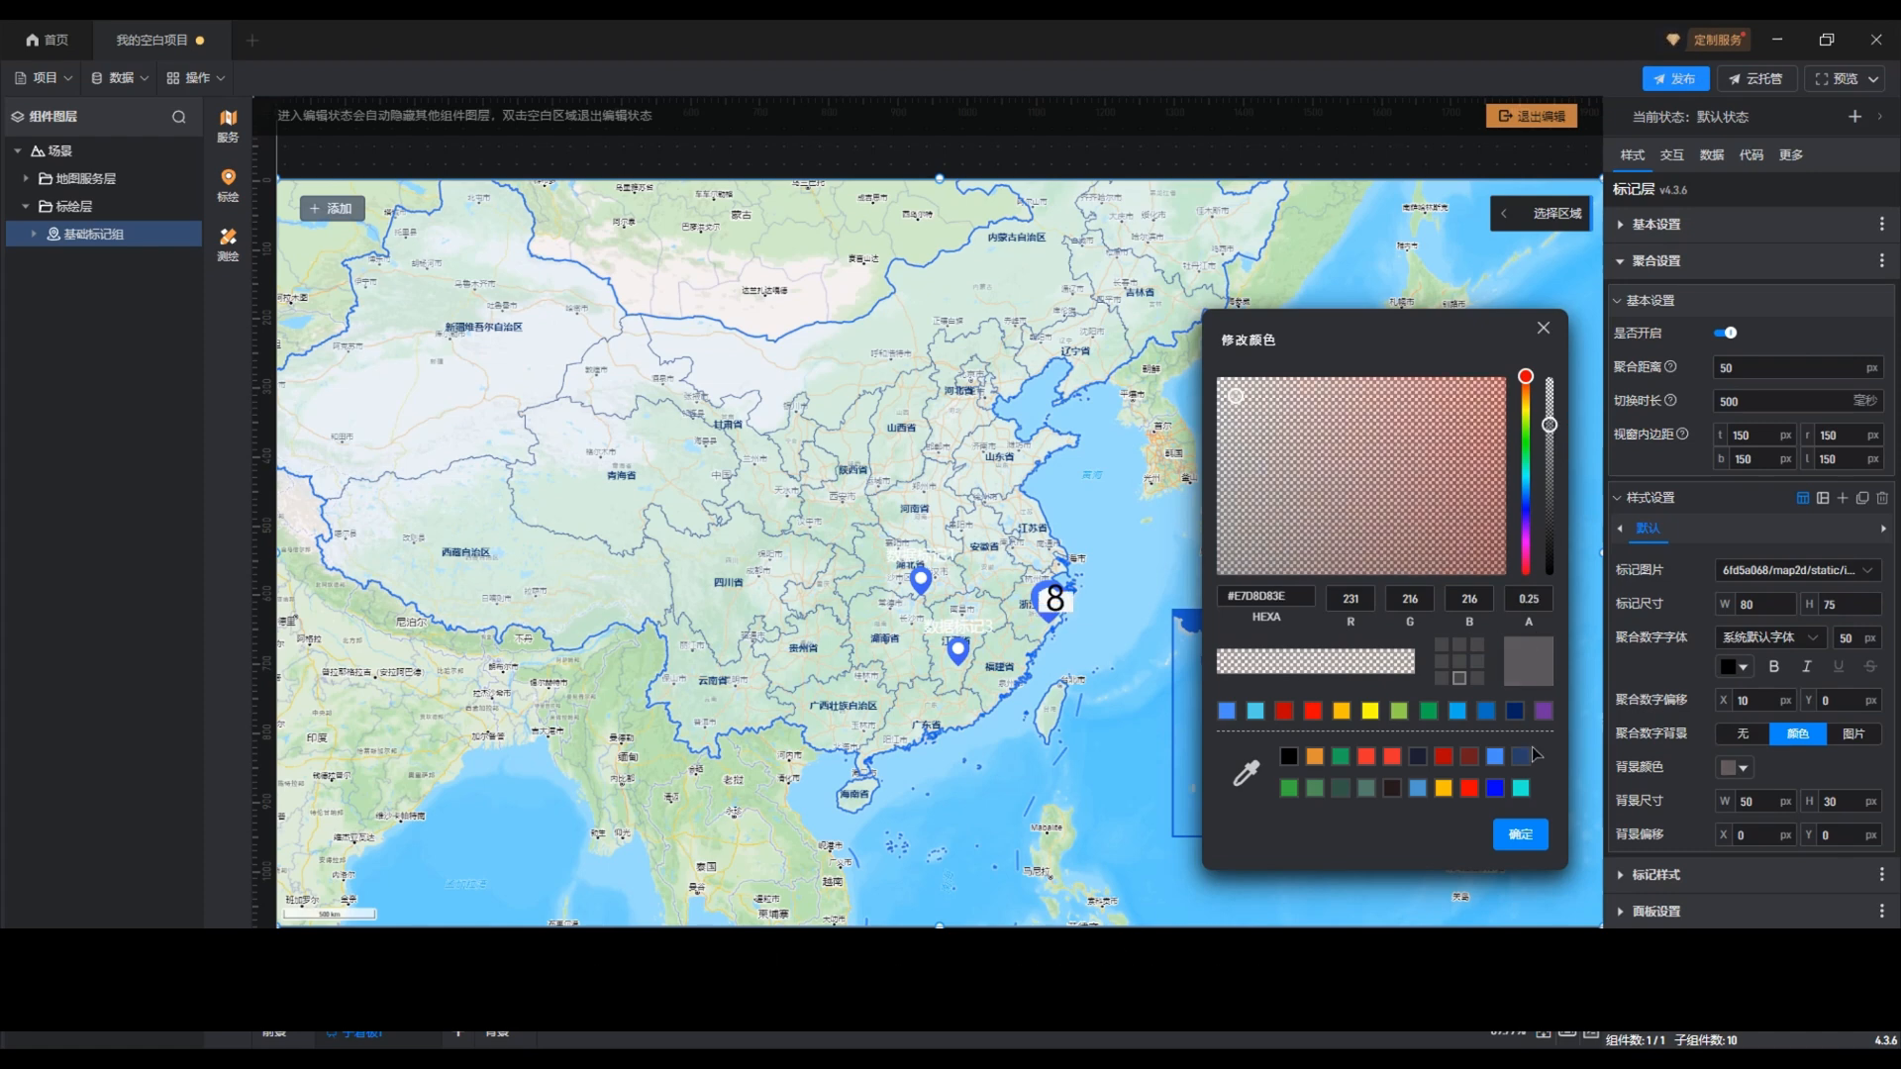
{"action": "left_click", "coordinate": [1521, 834]}
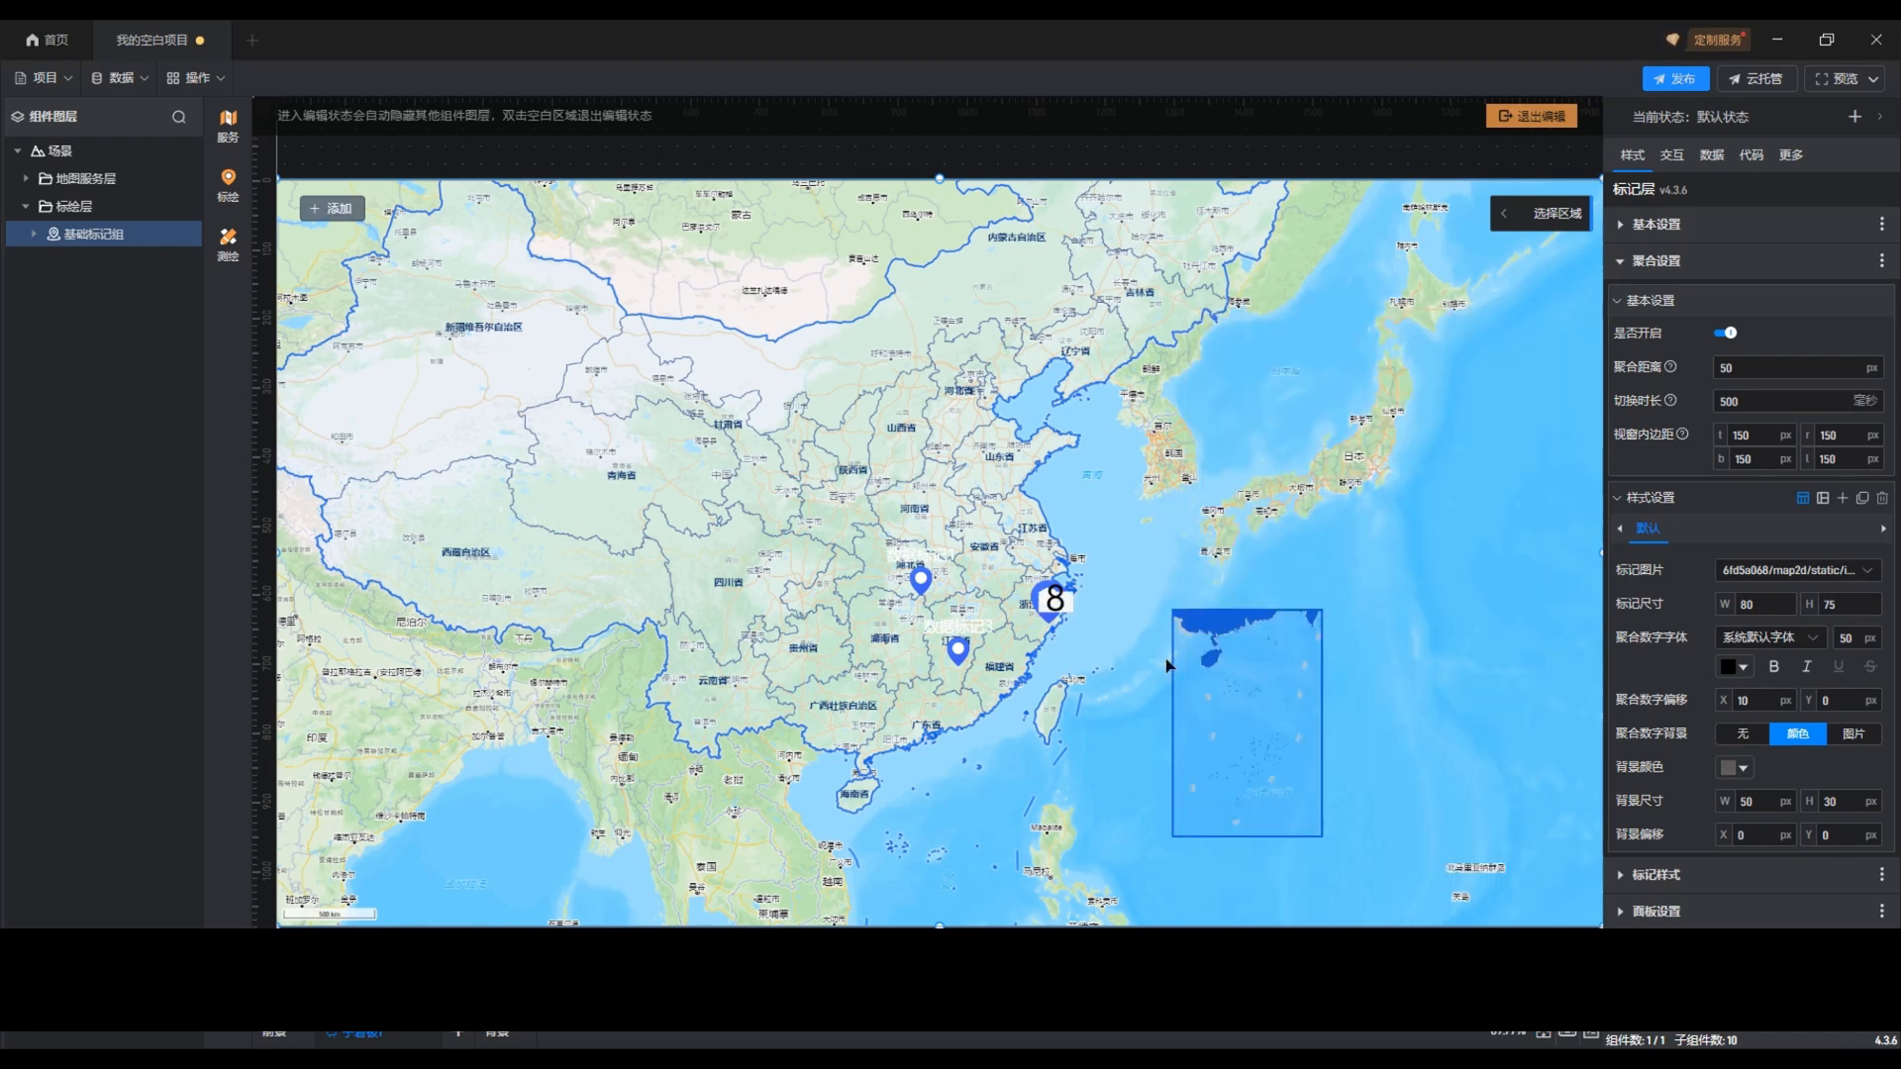
Step: Set the aggregation number's background size to 30 wide and 40 high, and adjust the background's X offset
{"action": "double_click", "coordinate": [1766, 803]}
{"action": "type", "text": "30"}
{"action": "double_click", "coordinate": [1838, 803]}
{"action": "type", "text": "40"}
{"action": "left_click", "coordinate": [1754, 836]}
{"action": "type", "text": "0"}
{"action": "key", "text": "shift+Up"}
{"action": "key", "text": "shift+Up"}
{"action": "key", "text": "Down"}
{"action": "key", "text": "Down"}
{"action": "key", "text": "Down"}
{"action": "key", "text": "Down"}
{"action": "key", "text": "Down"}
{"action": "key", "text": "Down"}
{"action": "key", "text": "Down"}
{"action": "key", "text": "Down"}
{"action": "key", "text": "Down"}
{"action": "key", "text": "Down"}
{"action": "key", "text": "Down"}
{"action": "key", "text": "Down"}
{"action": "key", "text": "Down"}
{"action": "key", "text": "Down"}
{"action": "key", "text": "Down"}
{"action": "key", "text": "Down"}
{"action": "key", "text": "Down"}
{"action": "key", "text": "Down"}
{"action": "key", "text": "Down"}
{"action": "key", "text": "Down"}
Step: Turn off aggregation for the marker group, close 聚合设置 and open the 标记样式 settings
{"action": "left_click", "coordinate": [1710, 506]}
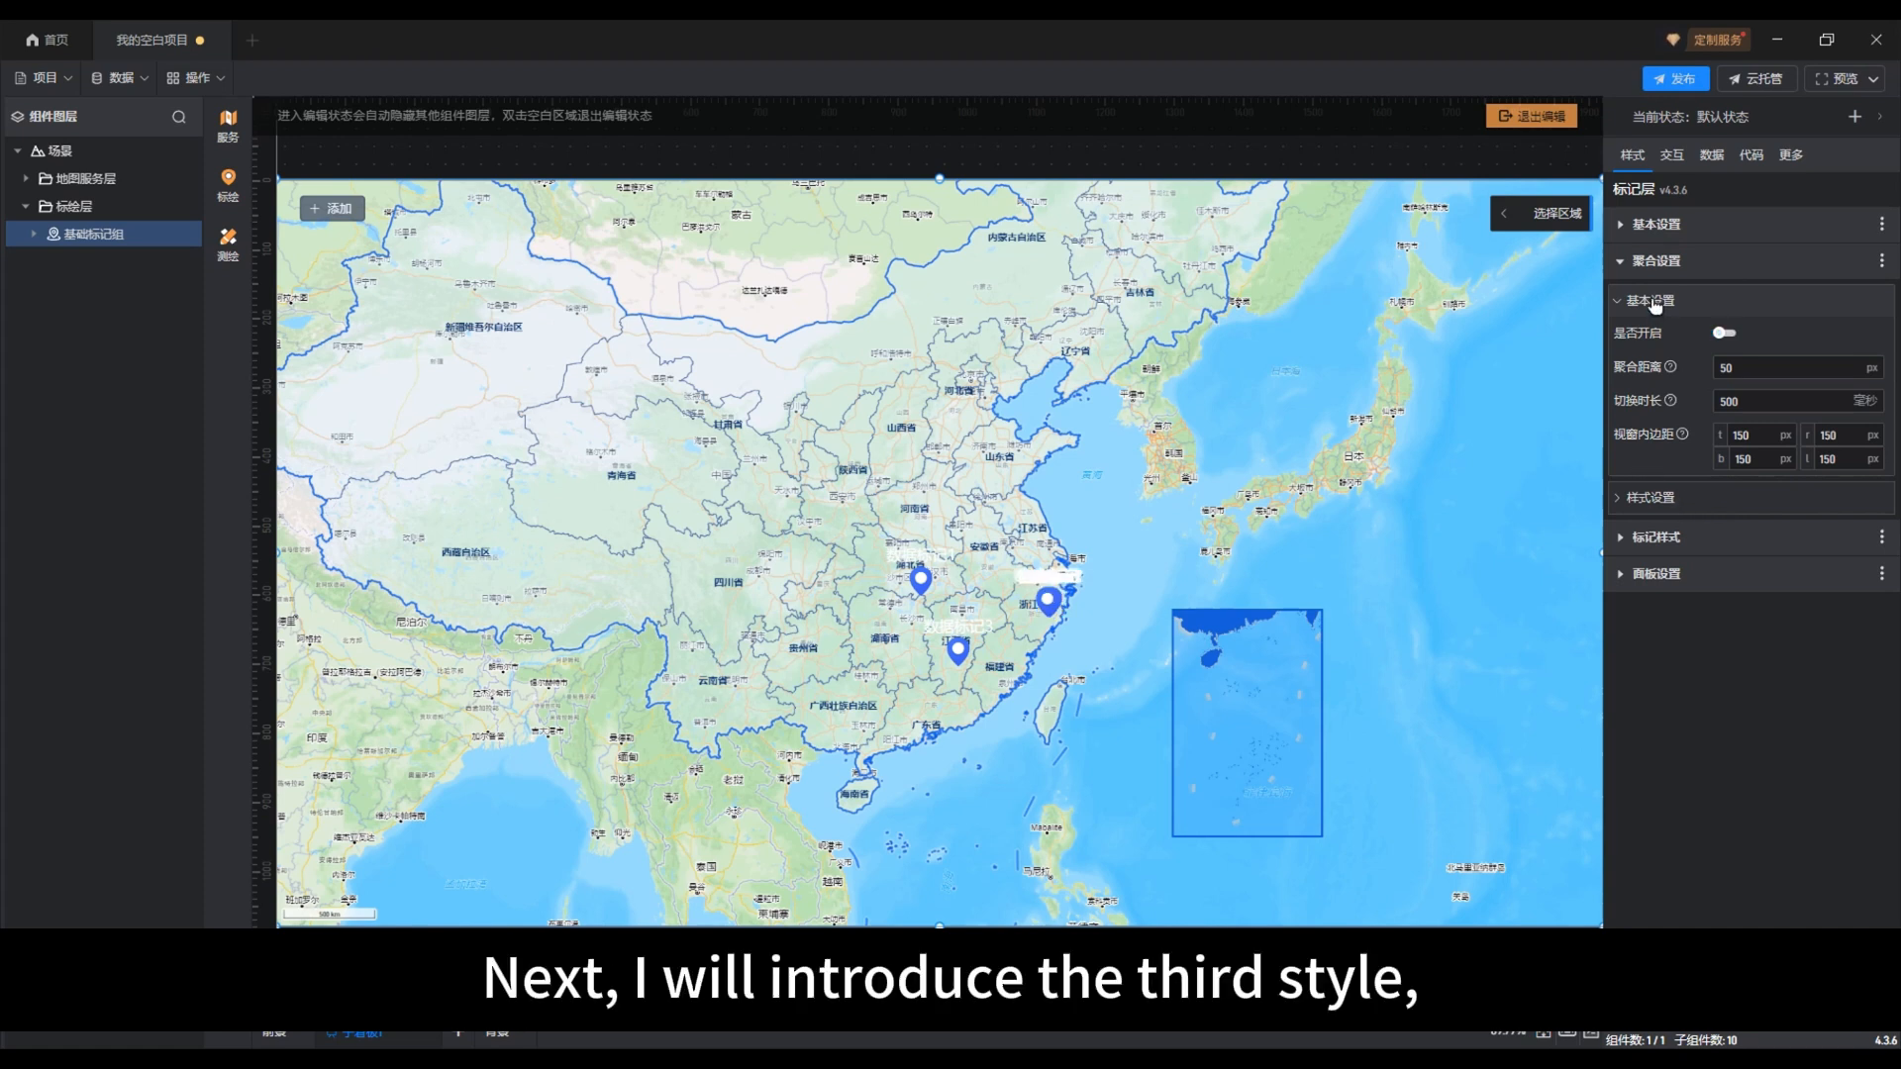
{"action": "left_click", "coordinate": [1652, 301]}
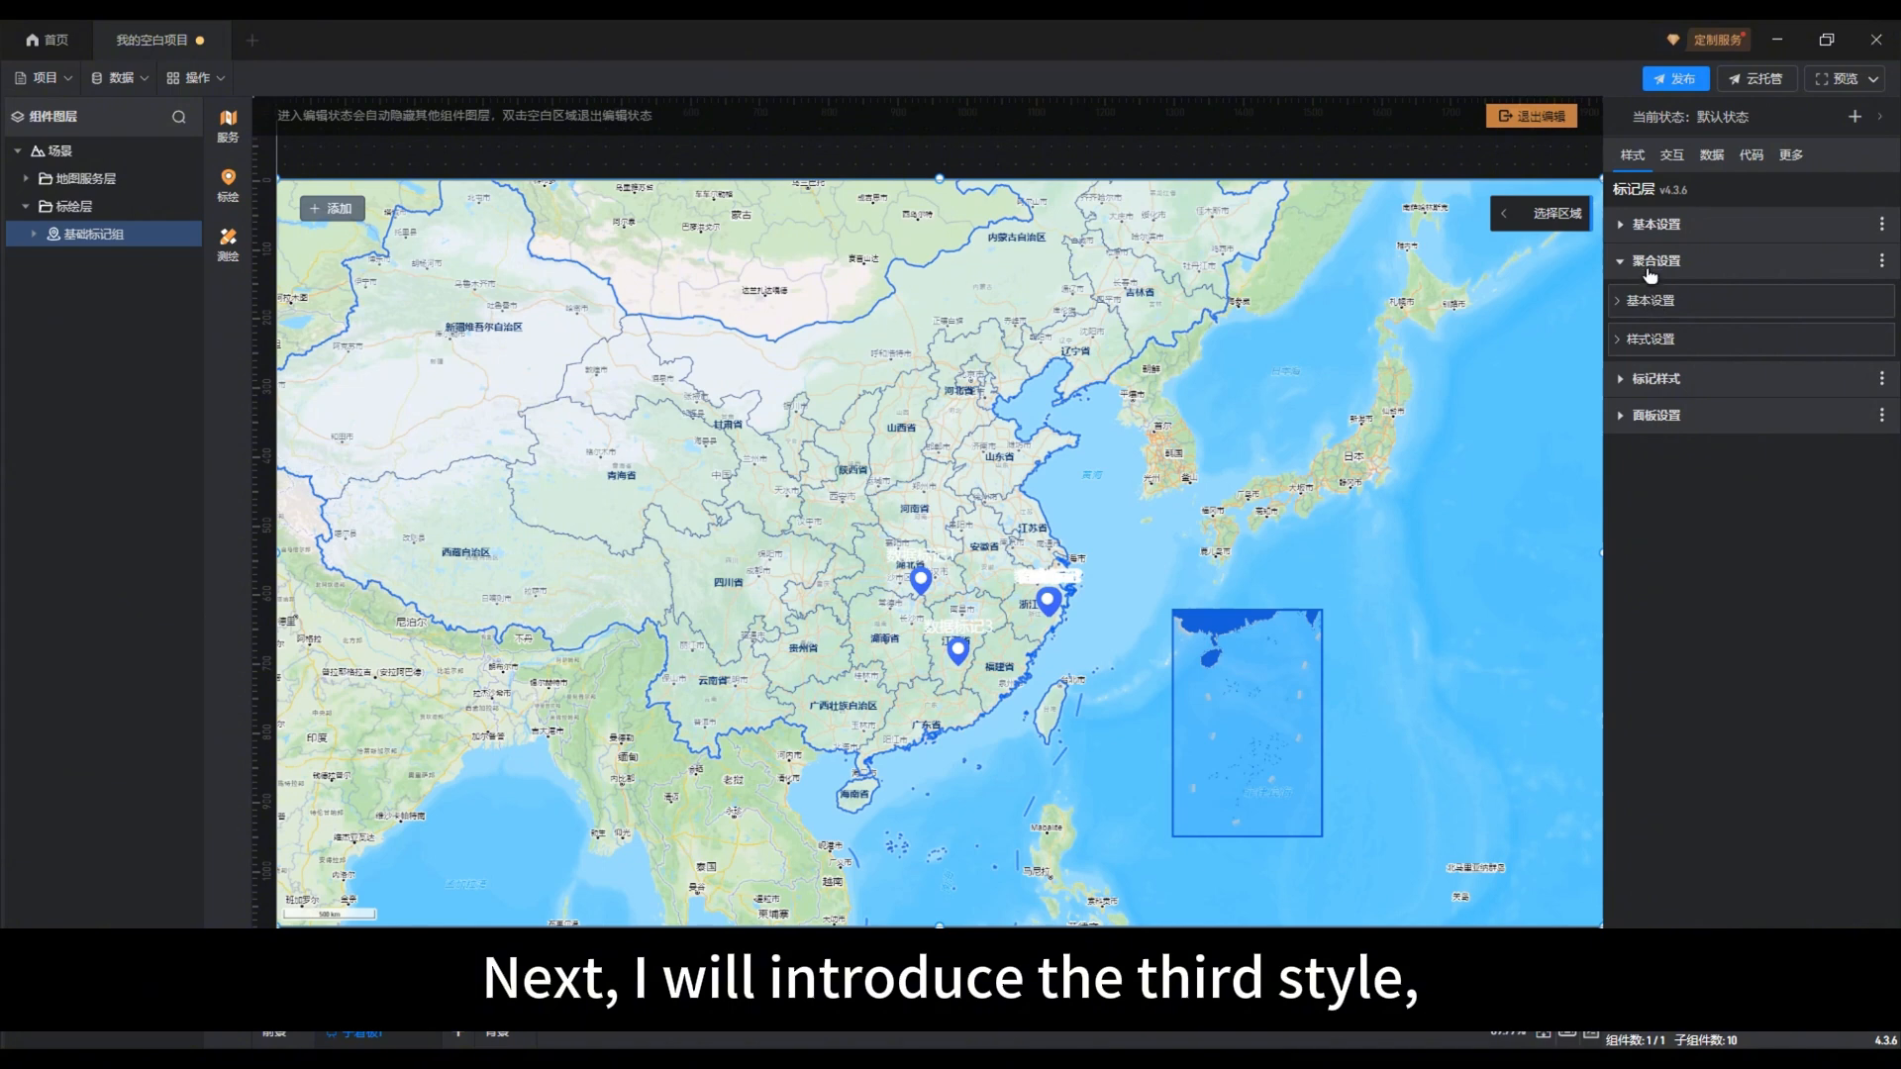
{"action": "left_click", "coordinate": [1649, 266]}
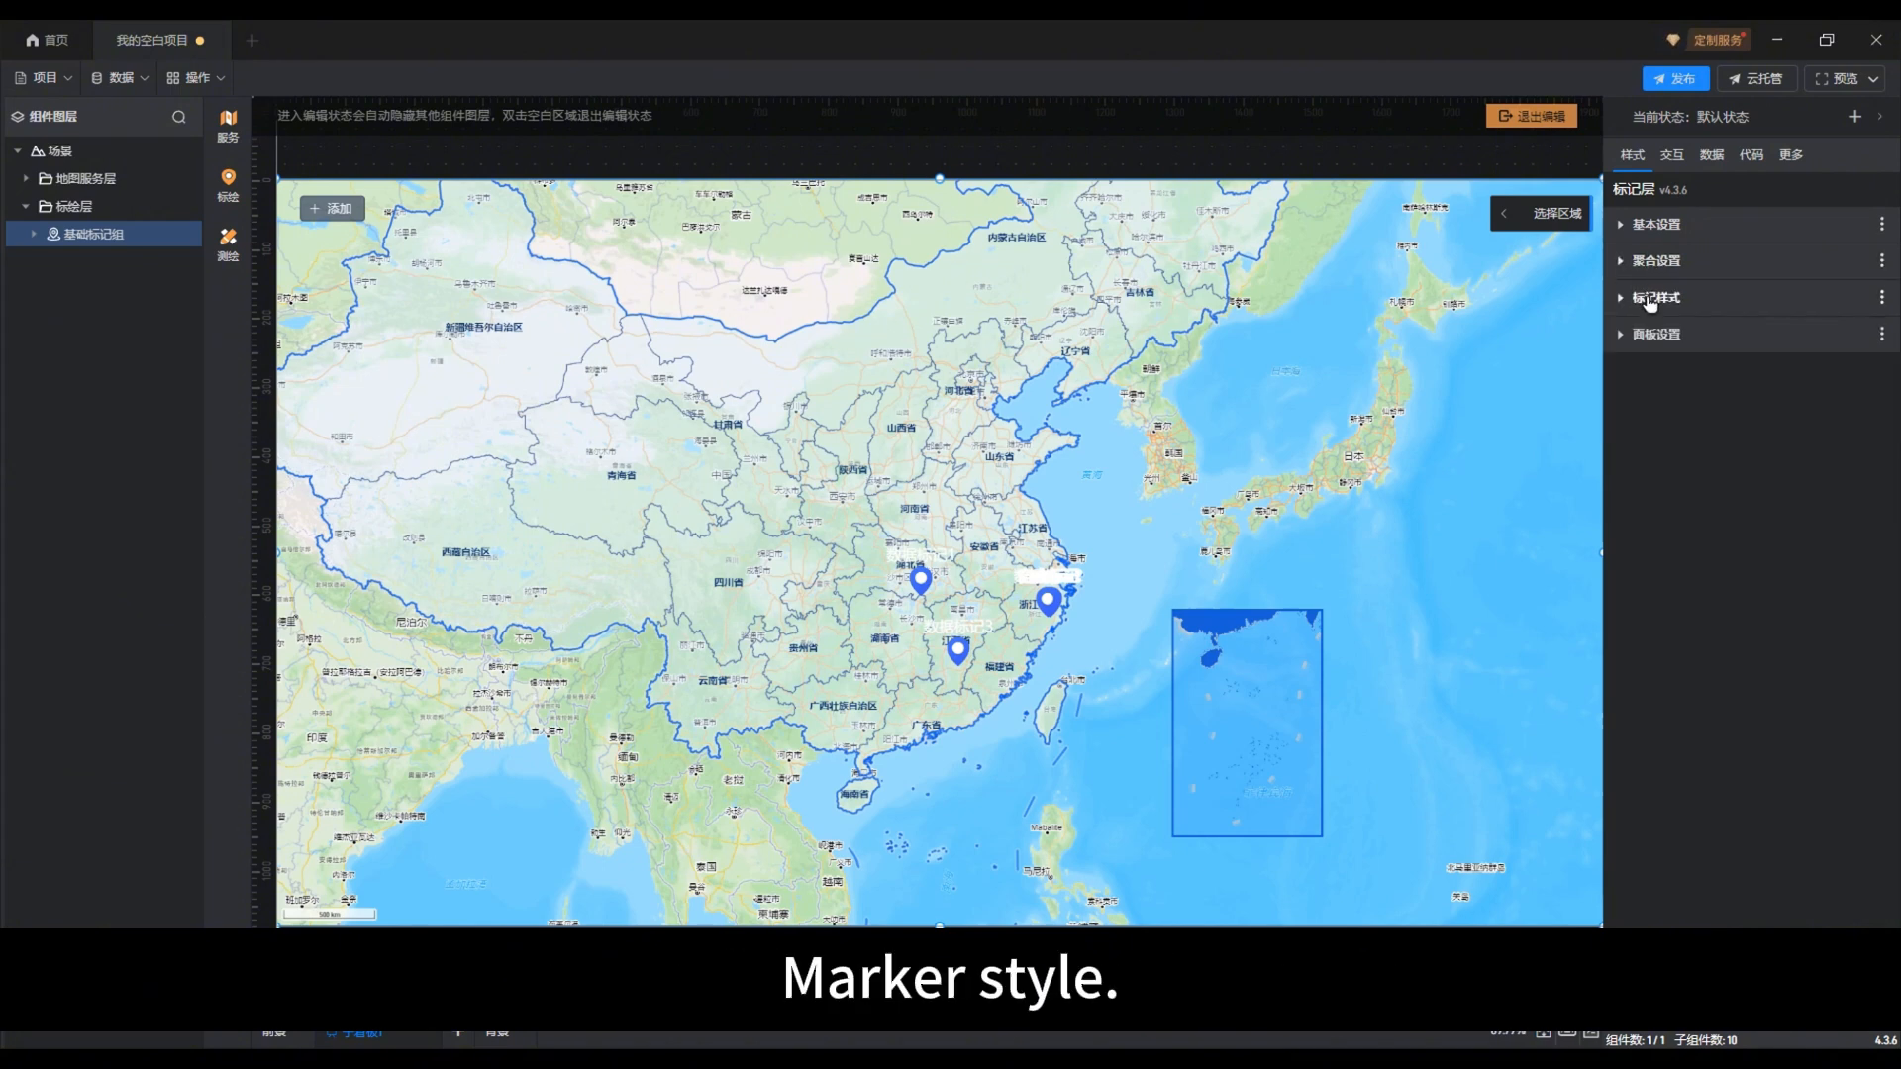
{"action": "left_click", "coordinate": [1649, 300]}
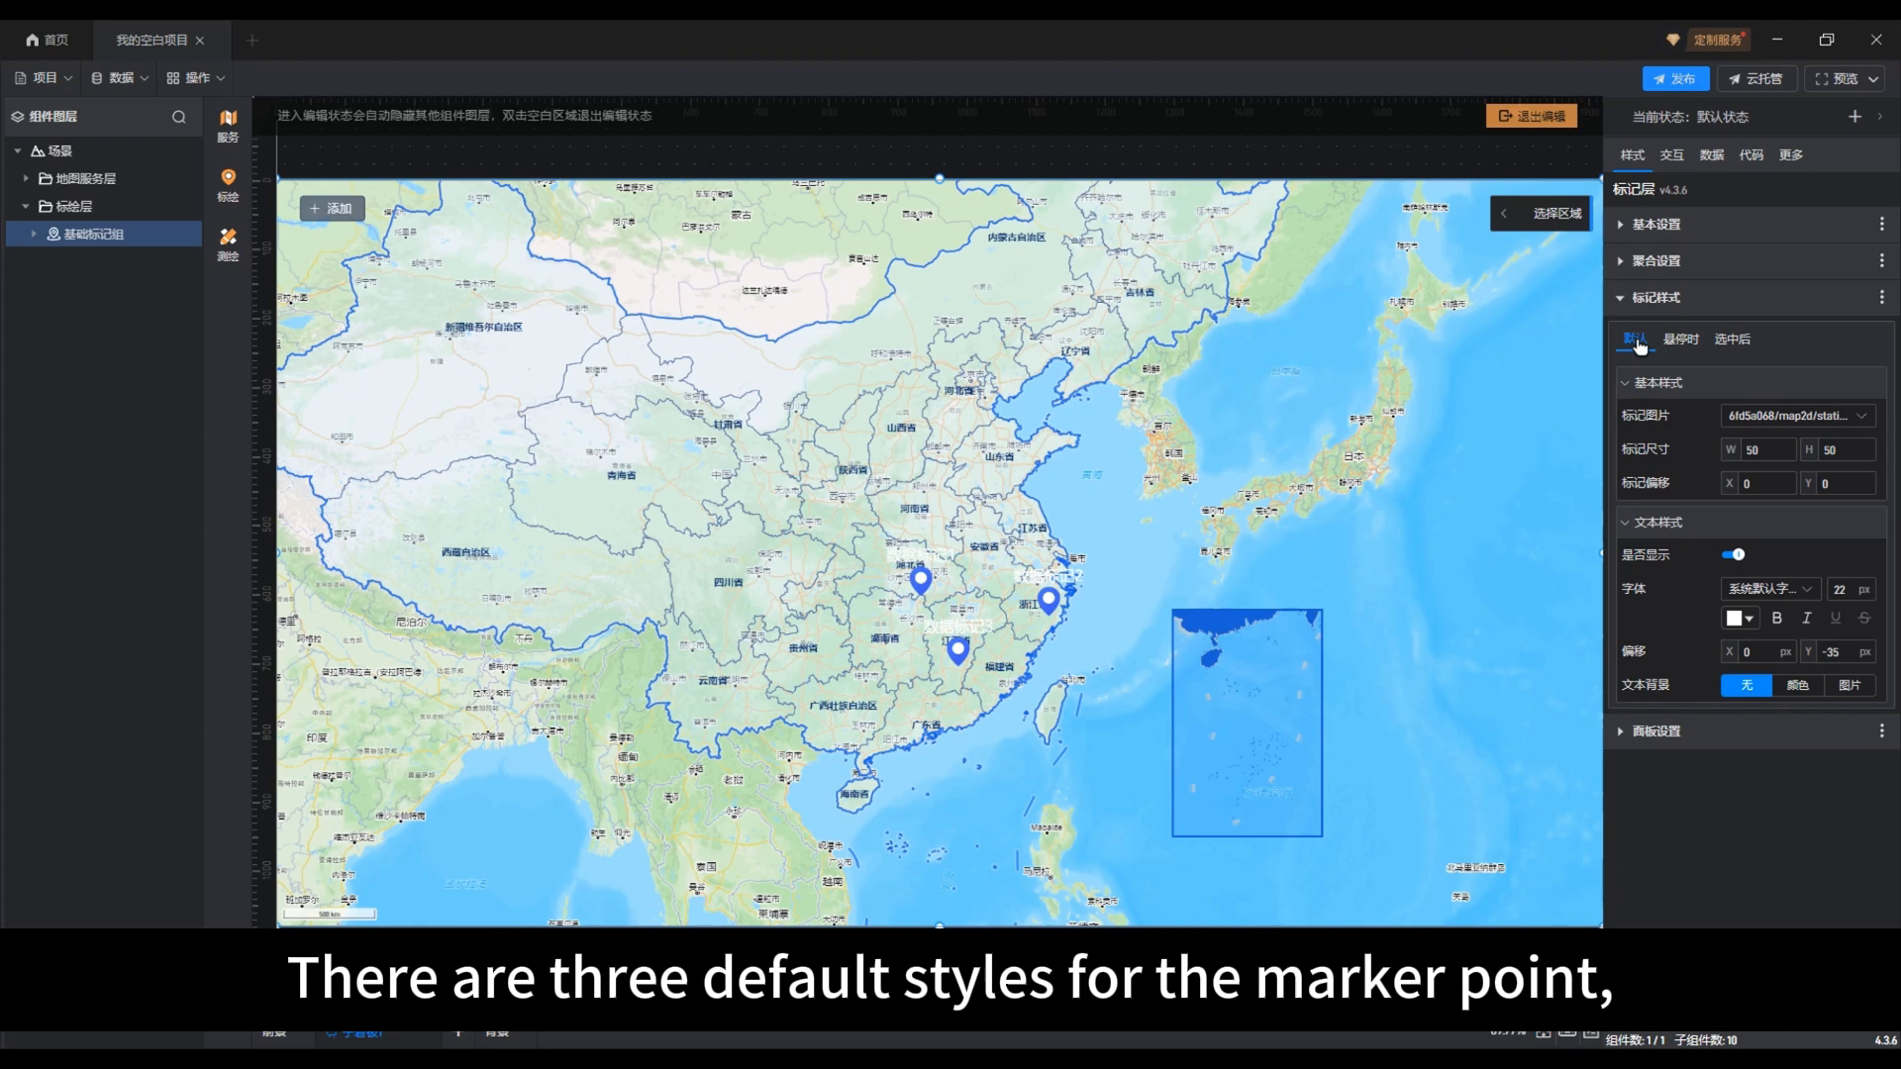
Step: Review the 悬停时, 选中后 and 默认 marker states, and test hiding and showing the default marker text
{"action": "left_click", "coordinate": [1681, 339]}
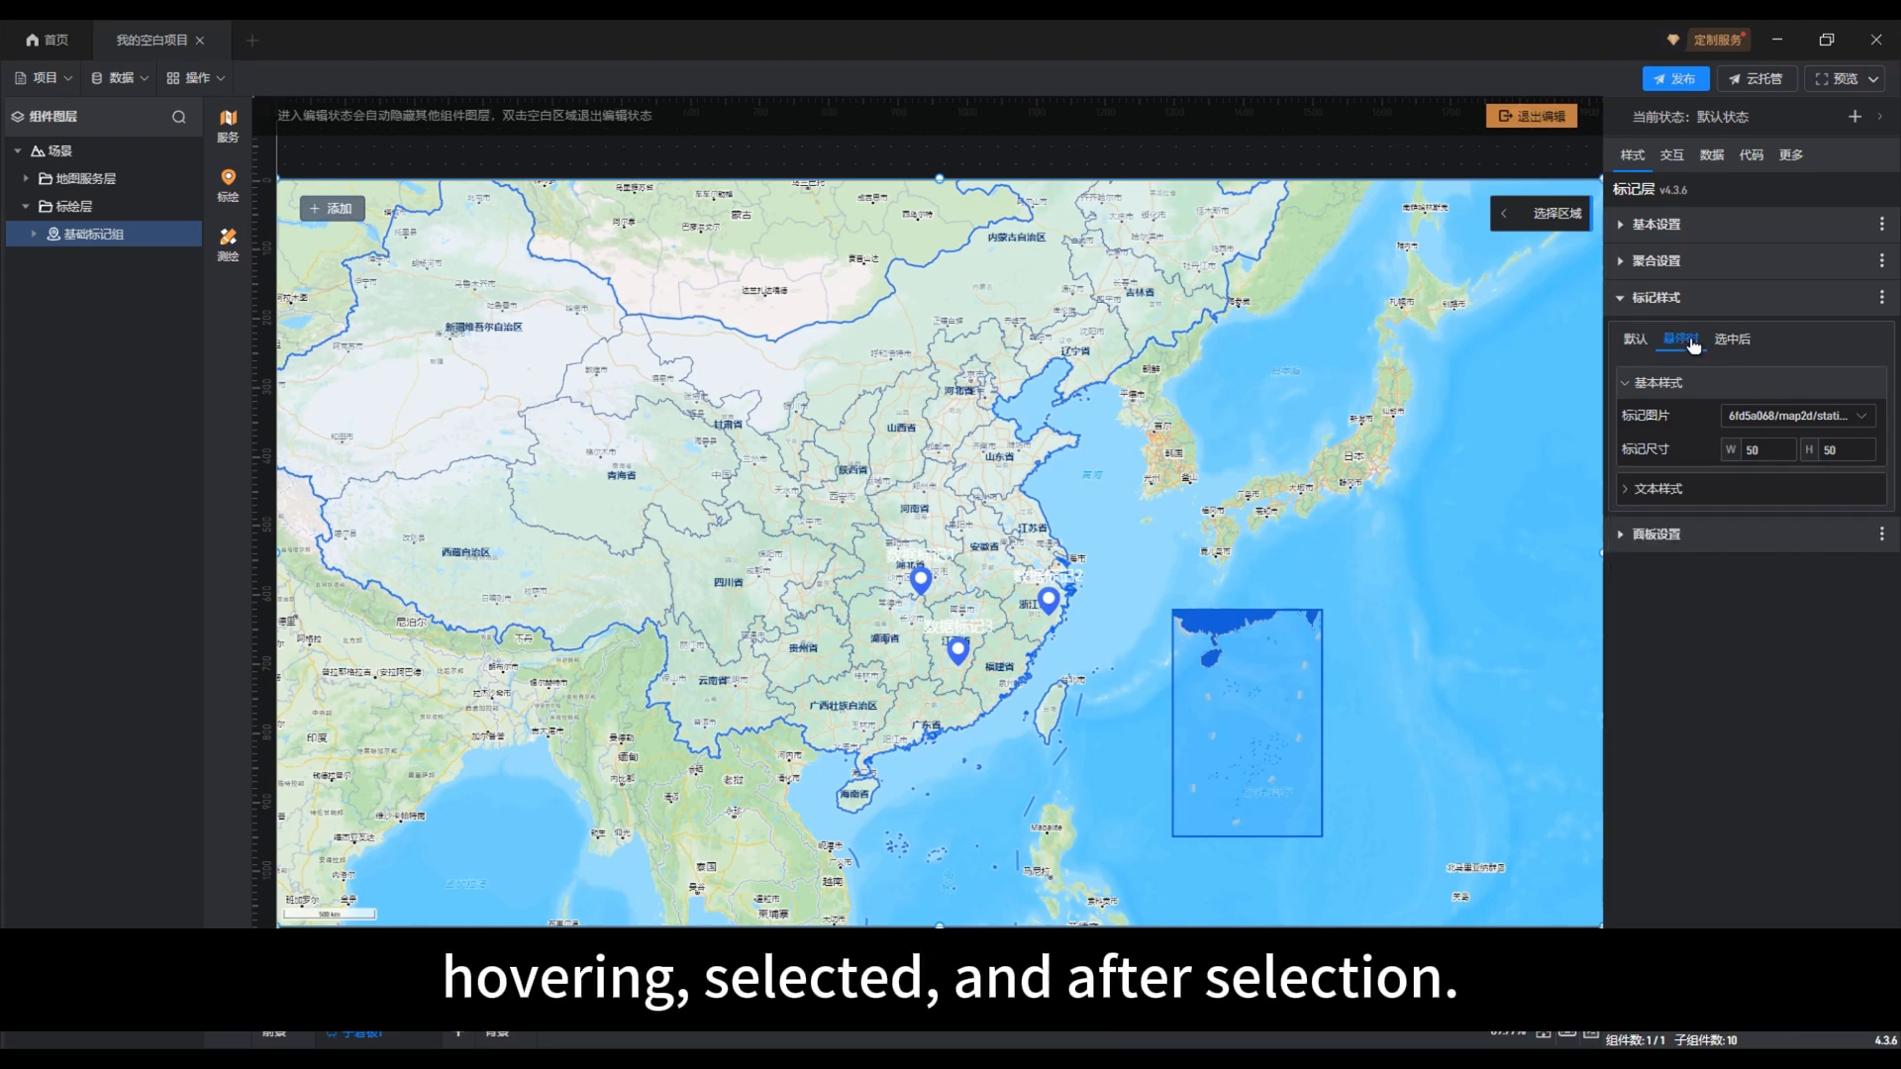
{"action": "left_click", "coordinate": [1744, 347]}
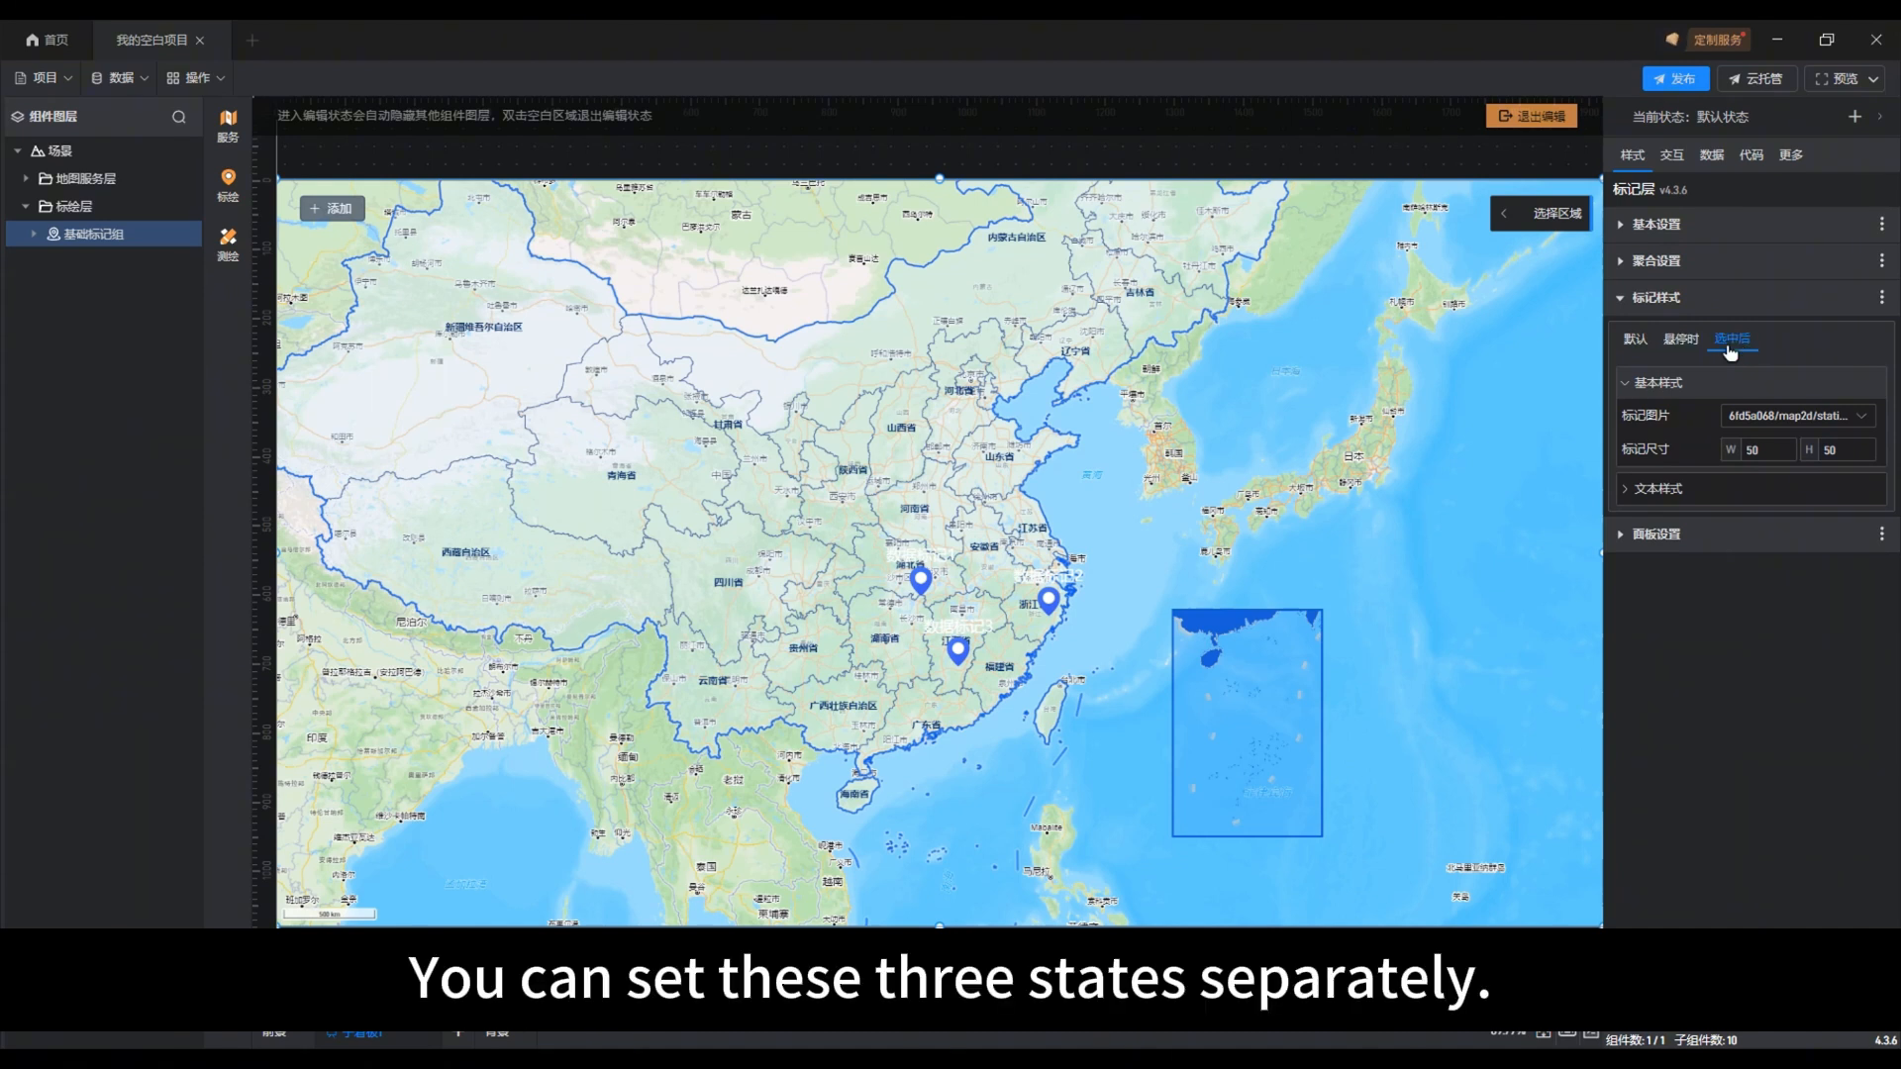
{"action": "left_click", "coordinate": [1636, 343]}
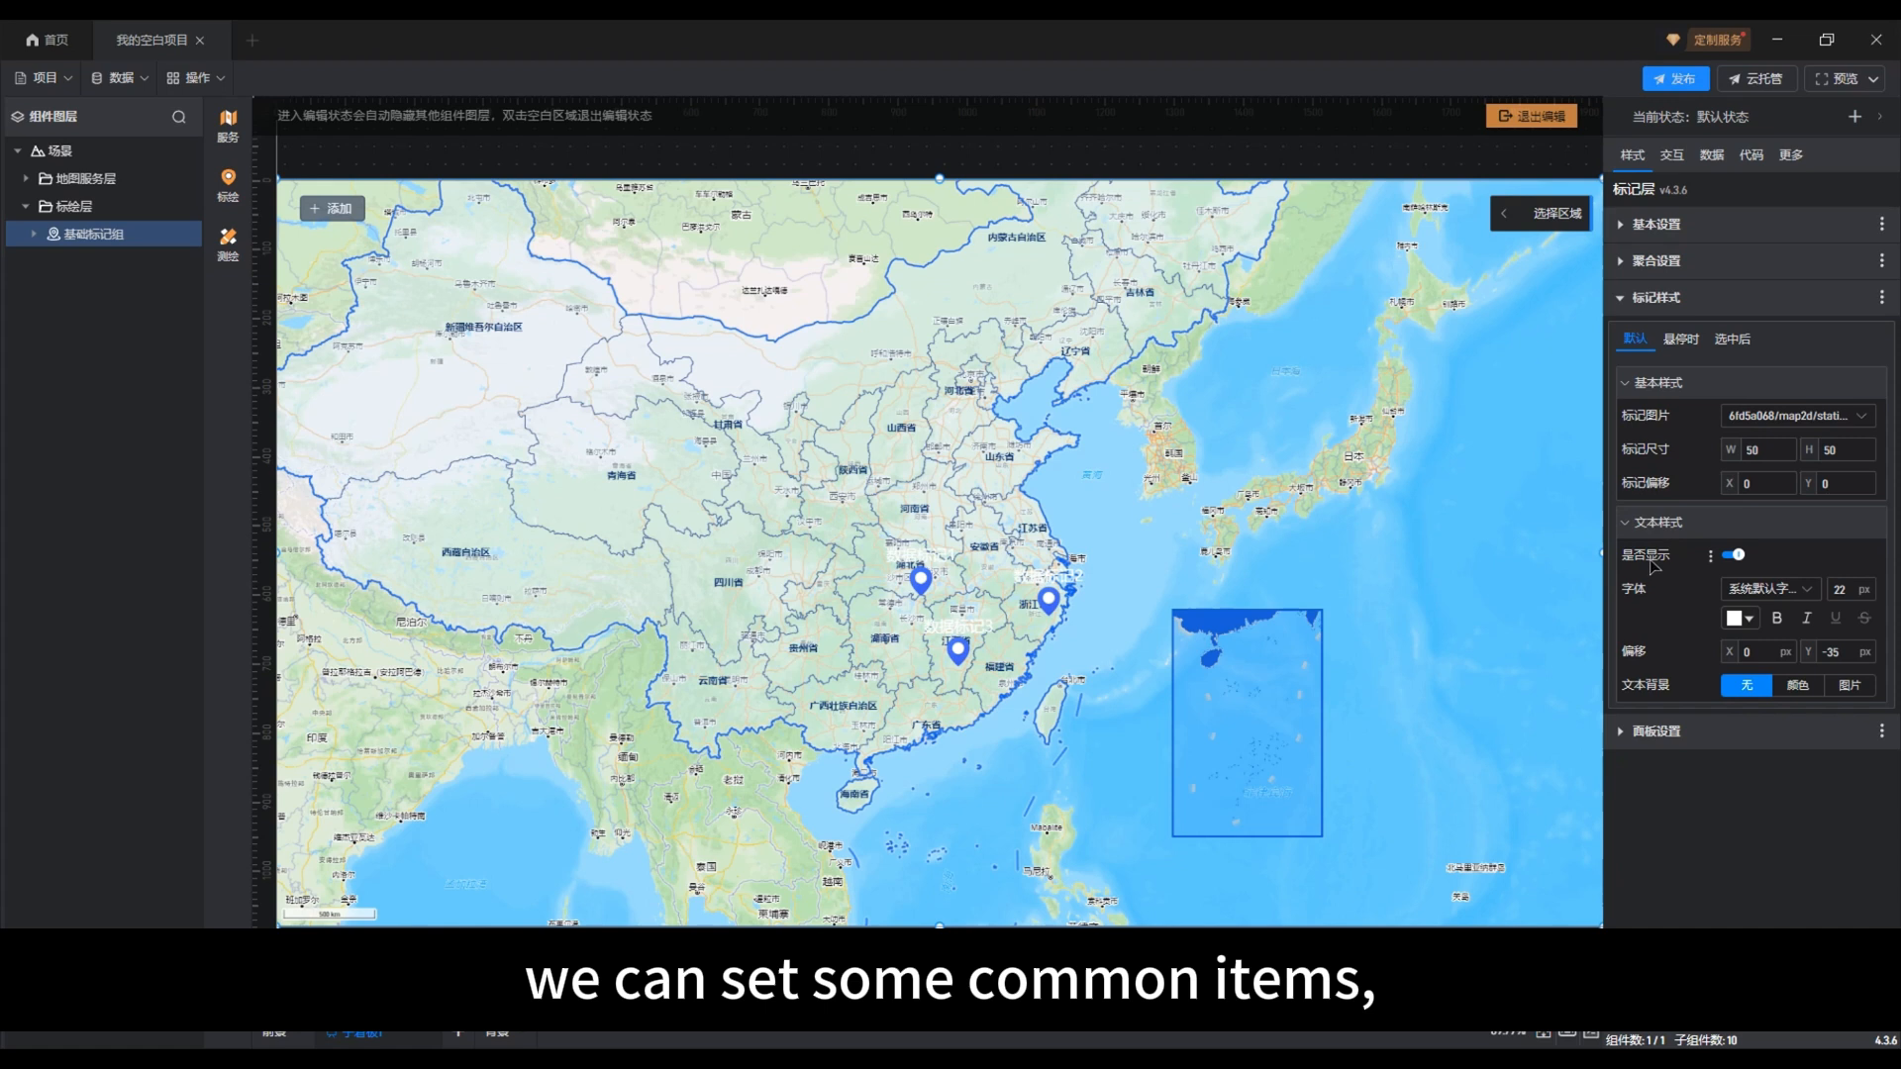
{"action": "left_click", "coordinate": [1731, 557]}
{"action": "left_click", "coordinate": [1732, 556]}
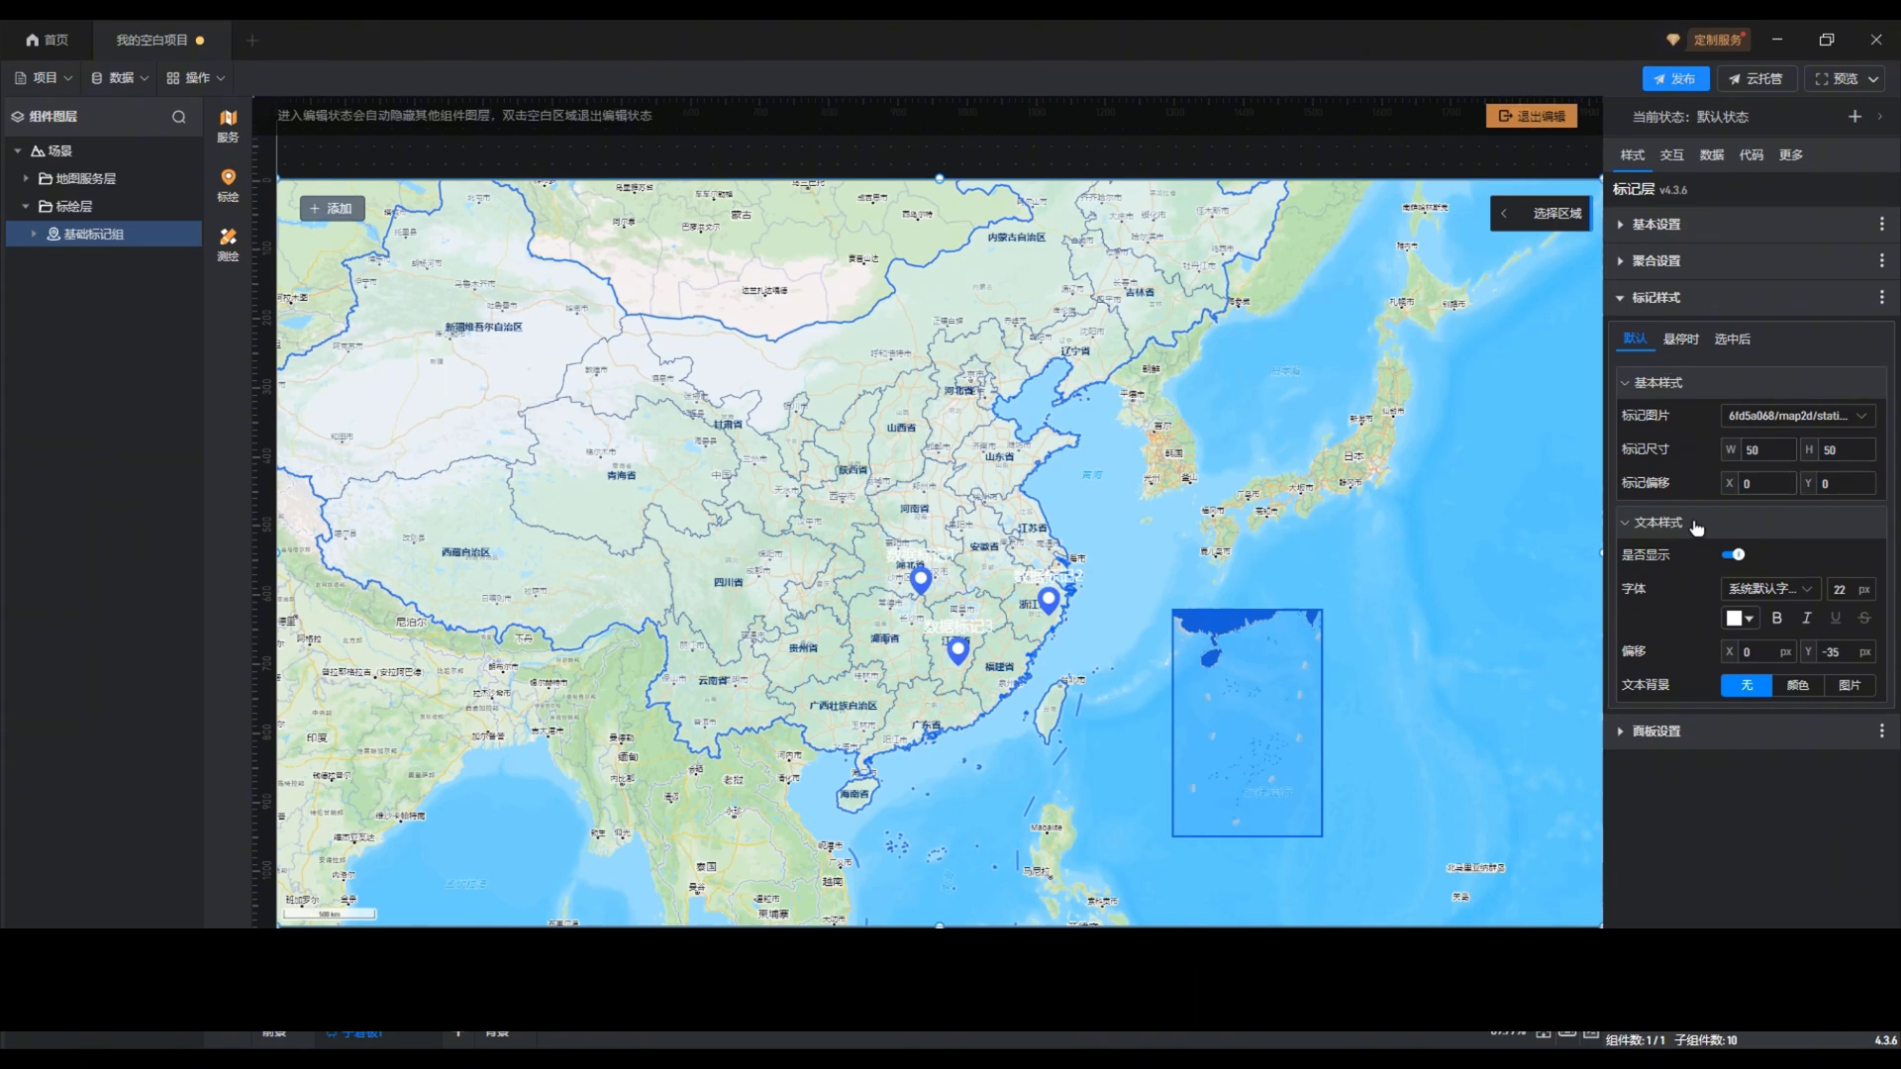
Step: Set the default marker text's colour to #D57E7EFF and its font size to 20 px
{"action": "left_click", "coordinate": [1738, 622]}
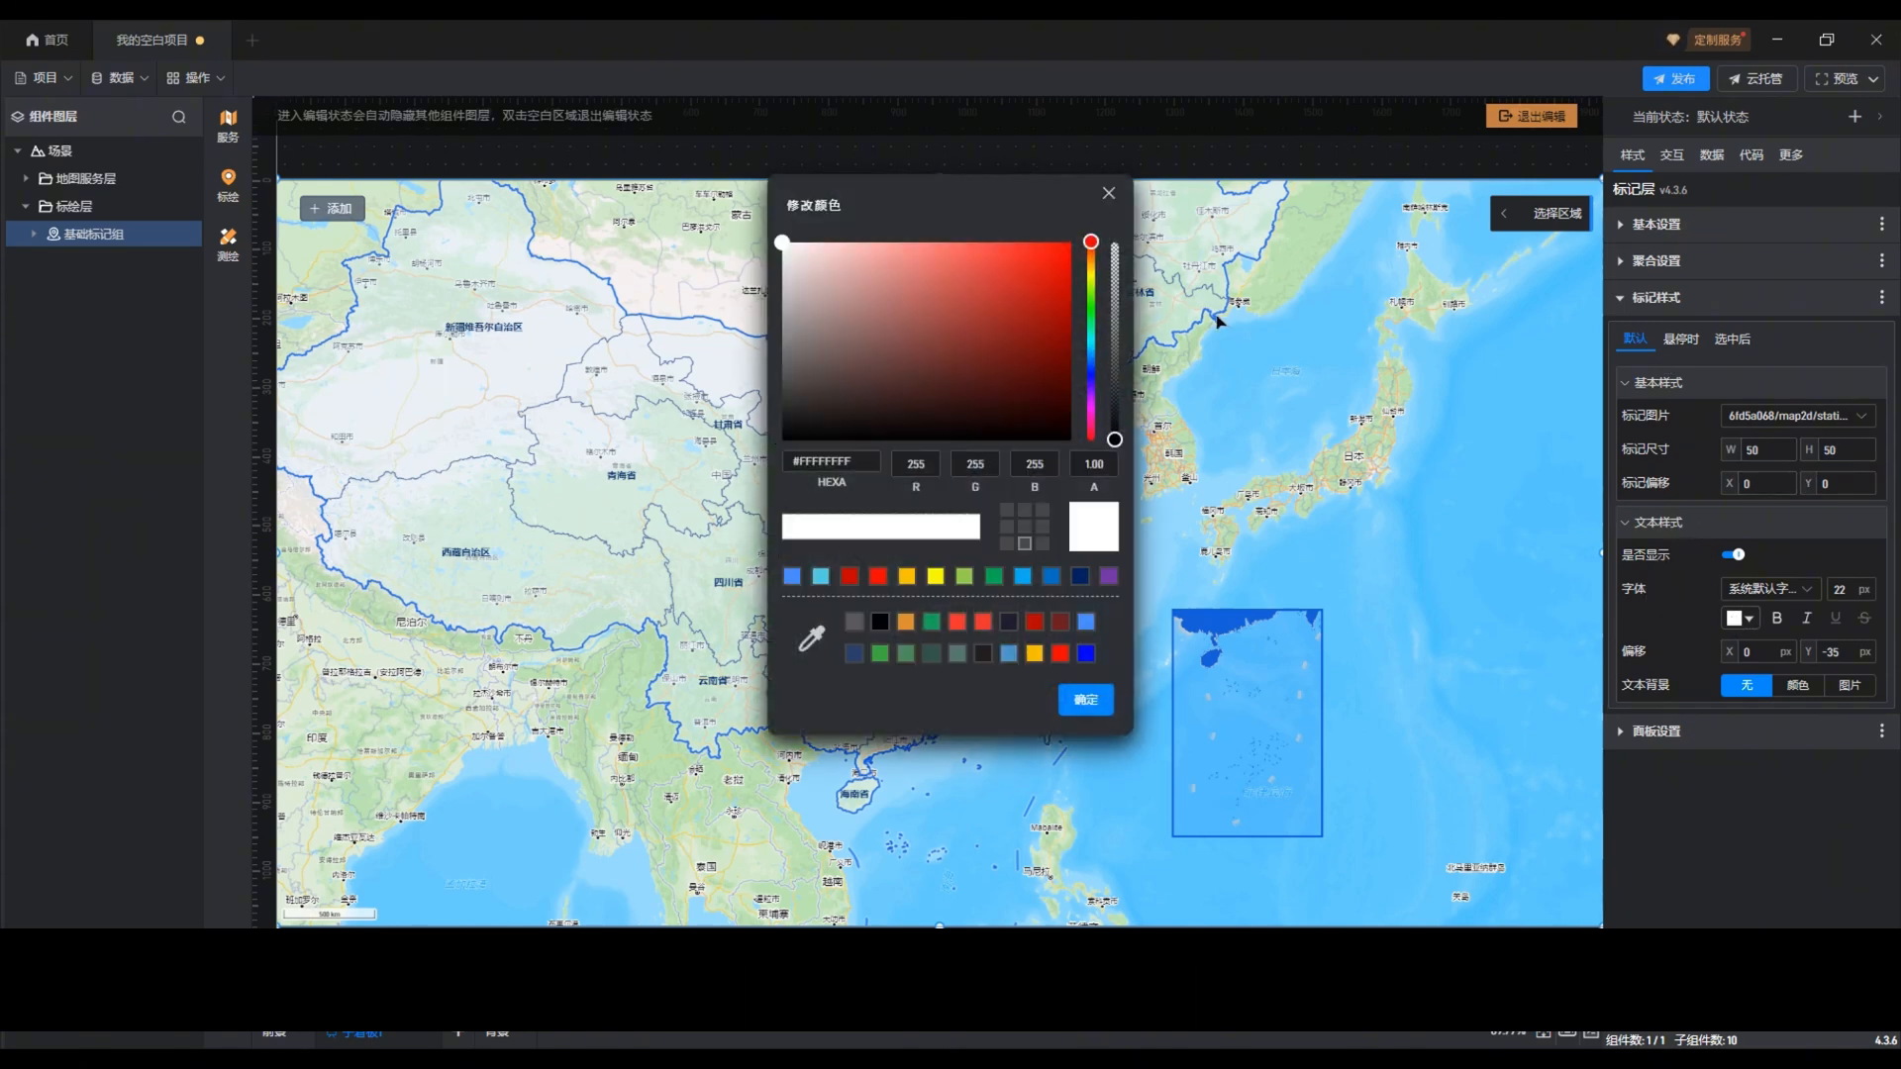
{"action": "left_click_drag", "start_coordinate": [955, 203], "coordinate": [1366, 247]}
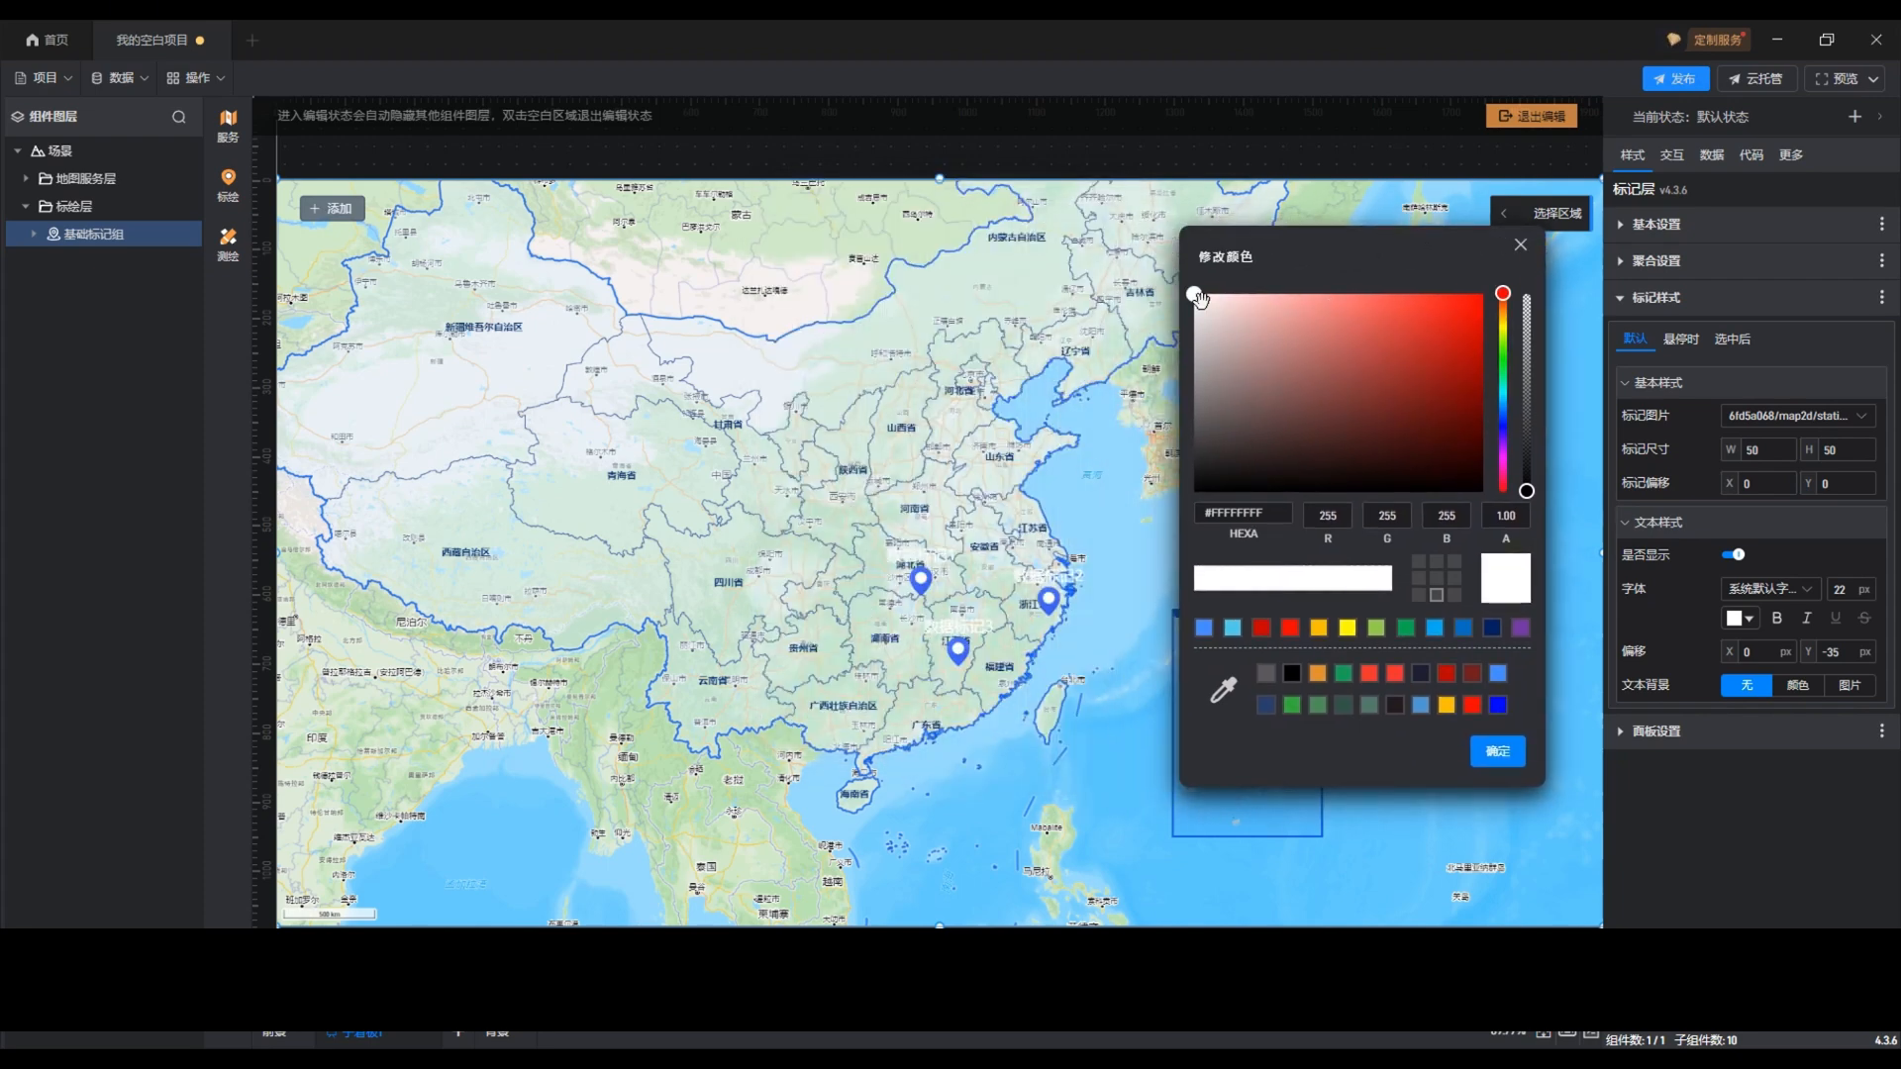
{"action": "left_click", "coordinate": [1311, 329]}
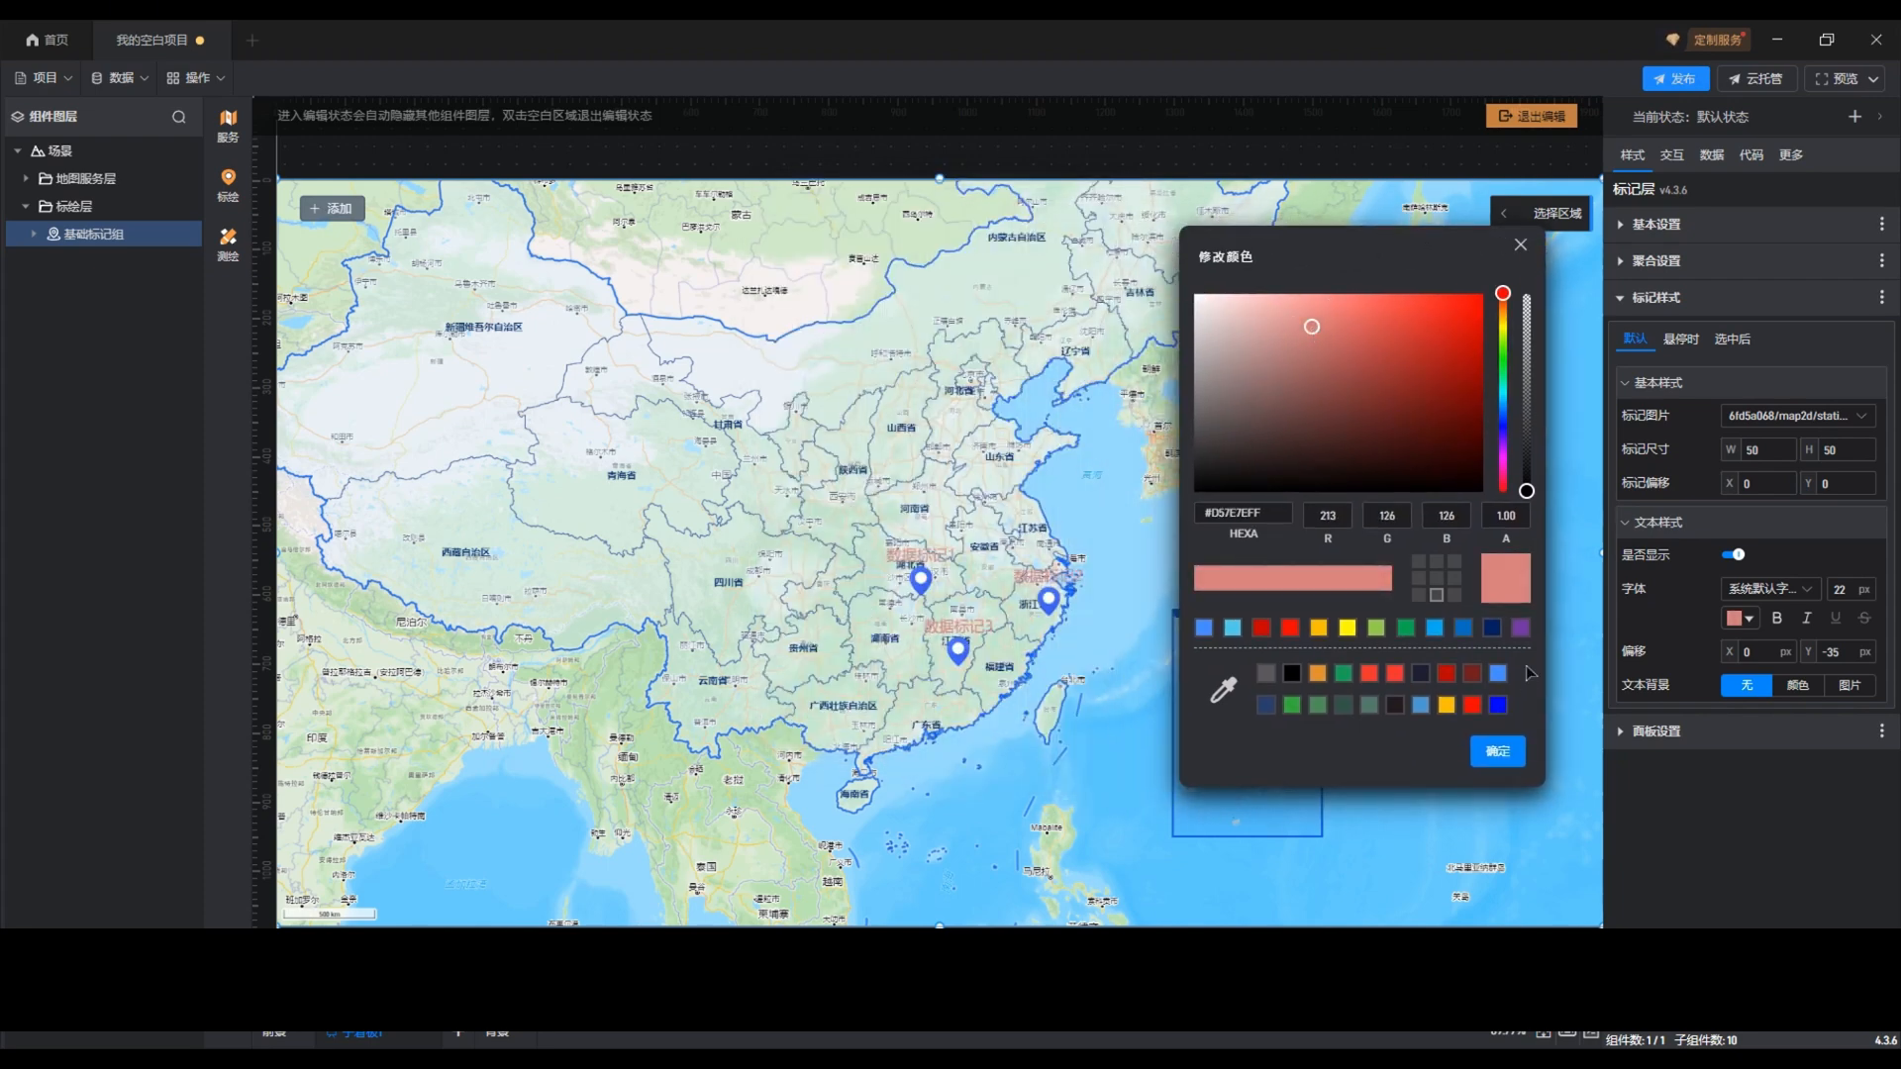
{"action": "left_click", "coordinate": [1497, 752]}
{"action": "left_click_drag", "start_coordinate": [1852, 588], "coordinate": [1830, 589]}
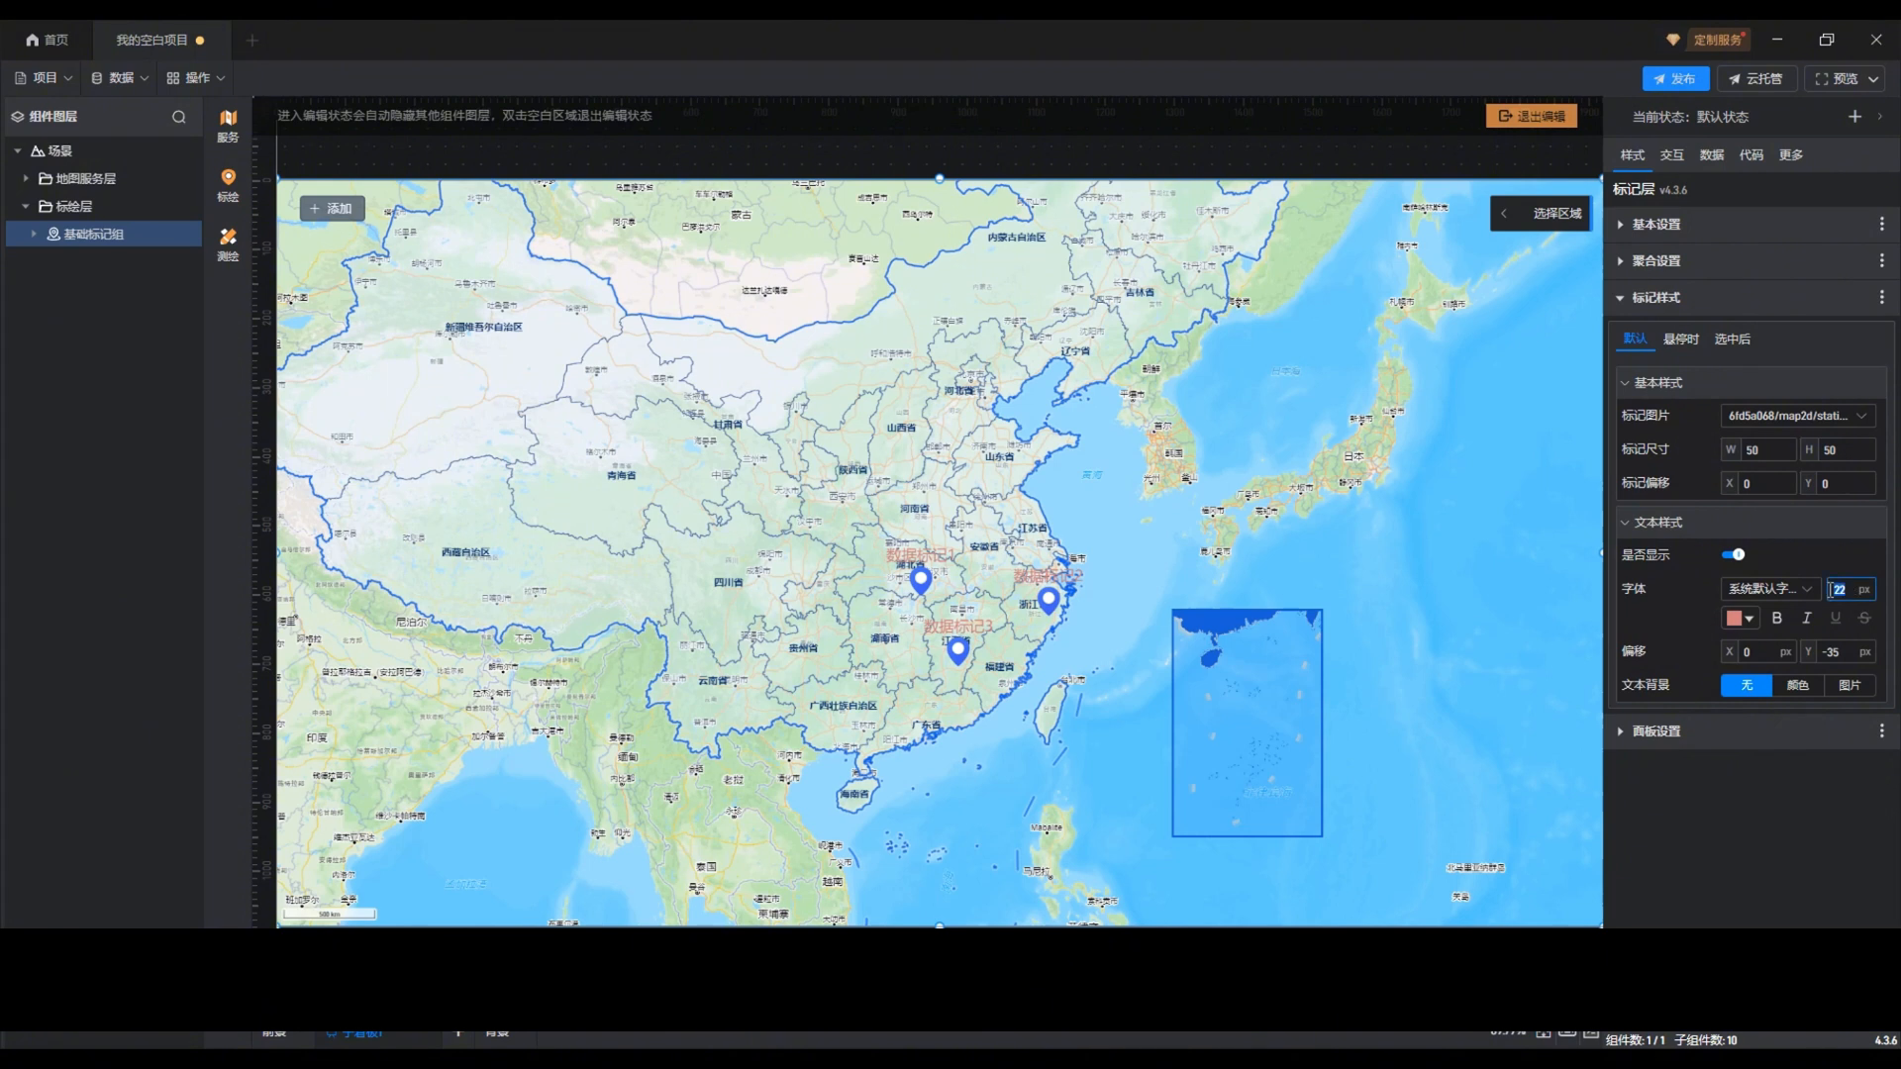
{"action": "type", "text": "20"}
Step: For the 悬停时 state, expand 文本样式 and set the marker size to 60 by 60
{"action": "left_click", "coordinate": [1683, 342]}
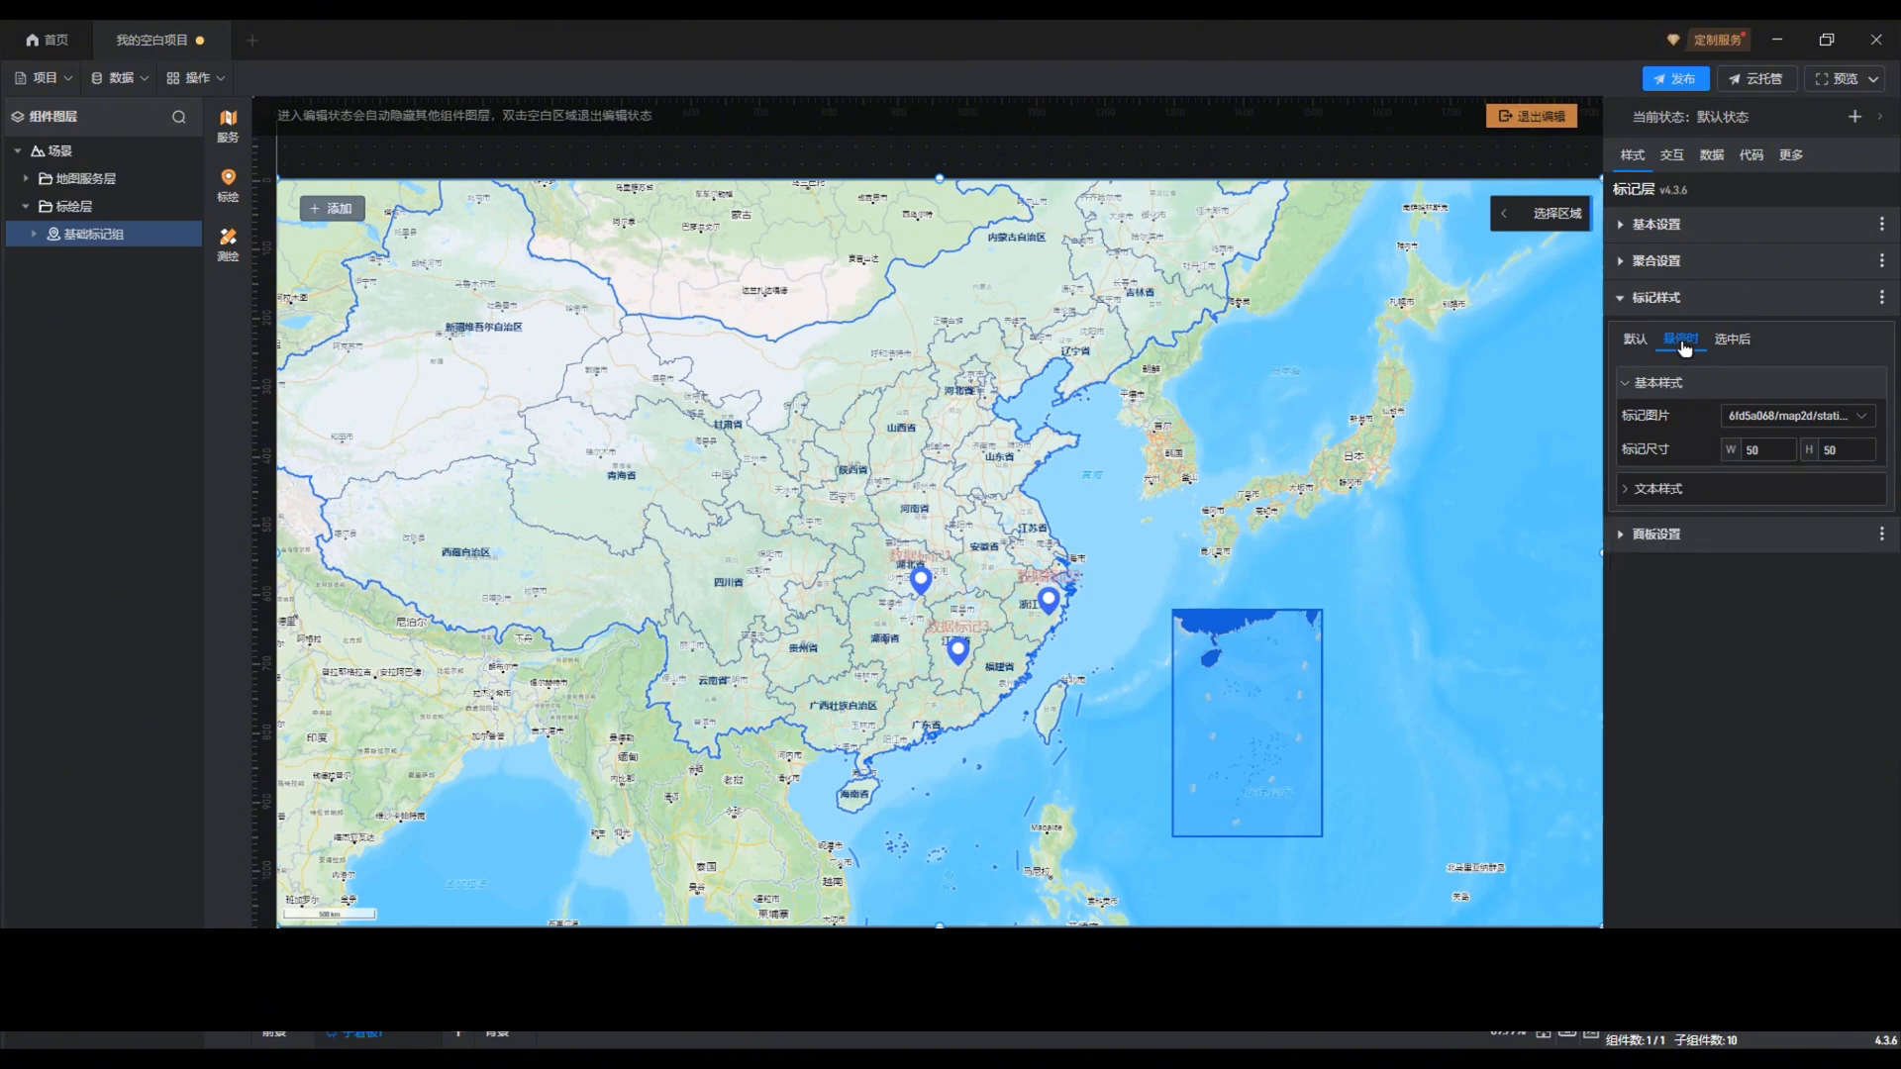
{"action": "left_click", "coordinate": [1675, 492]}
{"action": "left_click", "coordinate": [1747, 450]}
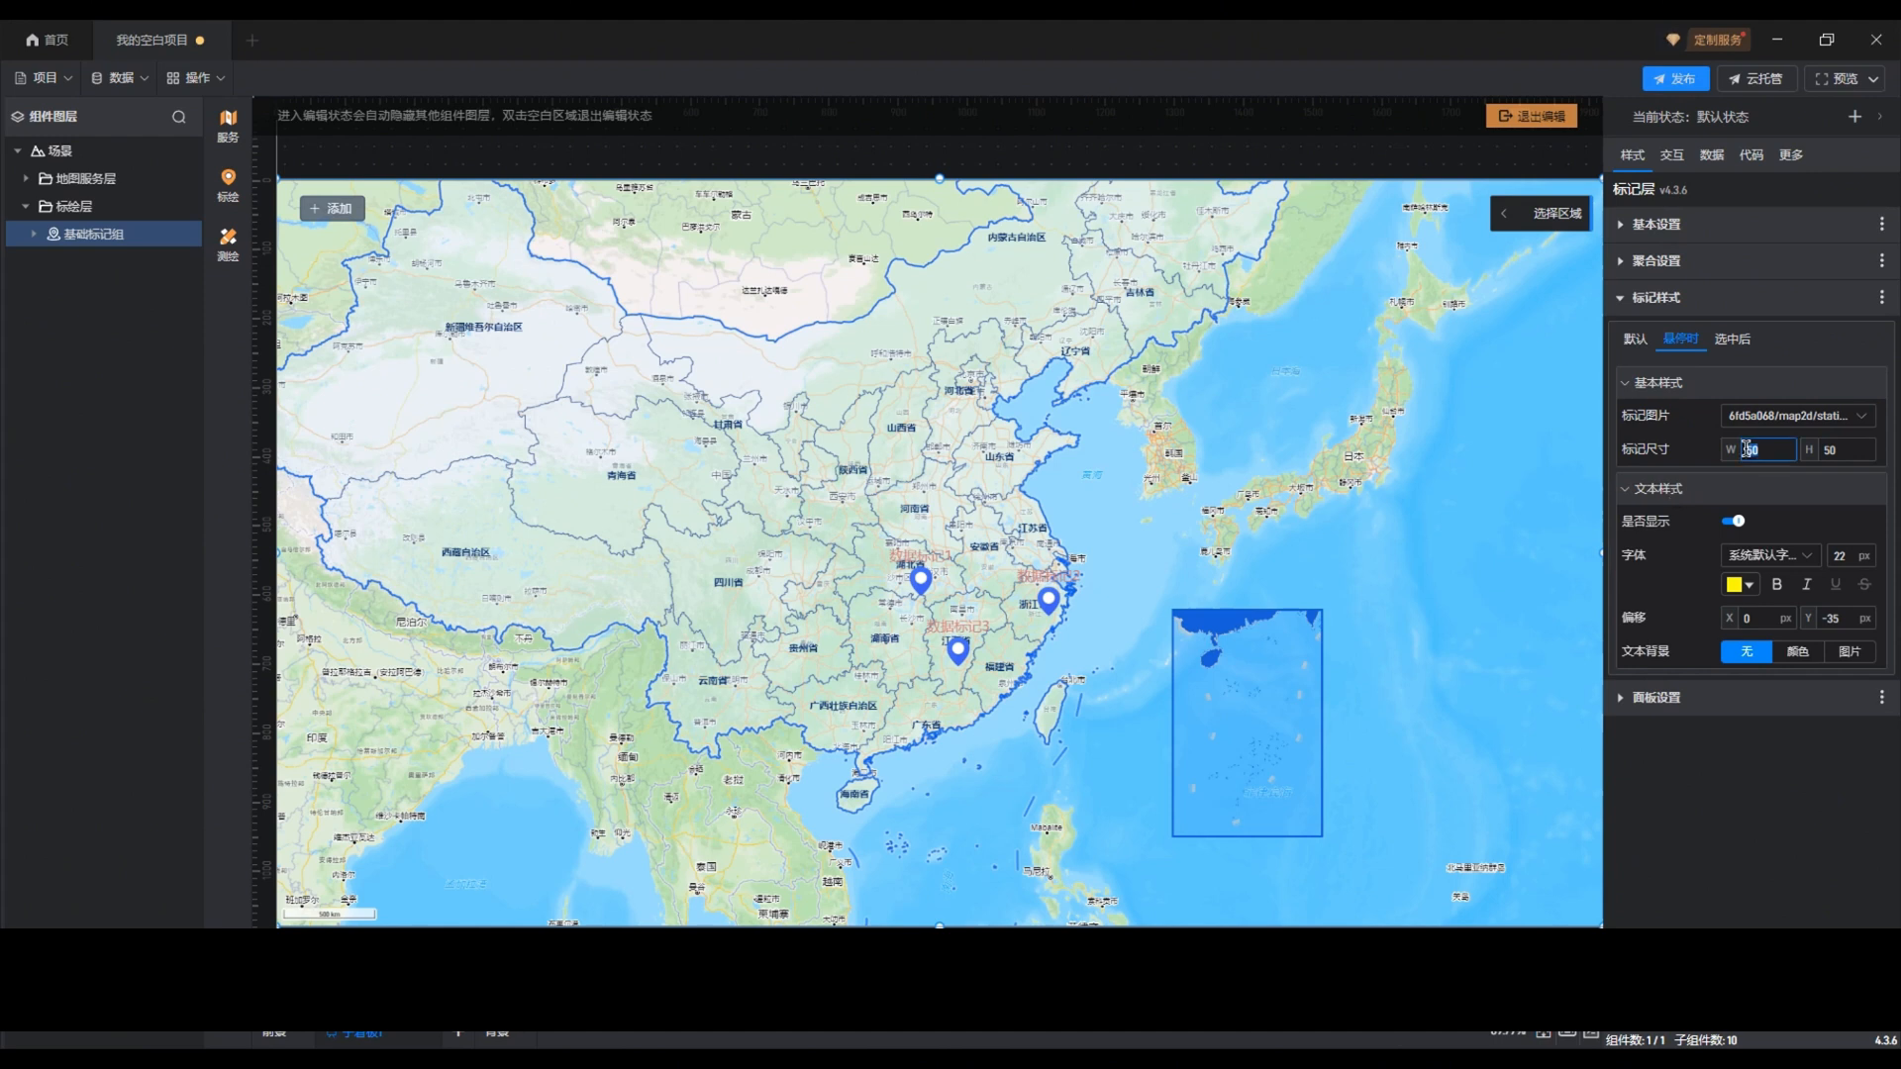
{"action": "double_click", "coordinate": [1820, 450]}
{"action": "left_click", "coordinate": [1812, 480]}
Step: Change the text colour of the 悬停时 state to amber #FFC000FF
{"action": "left_click", "coordinate": [1733, 588]}
{"action": "left_click_drag", "start_coordinate": [976, 221], "coordinate": [1354, 301]}
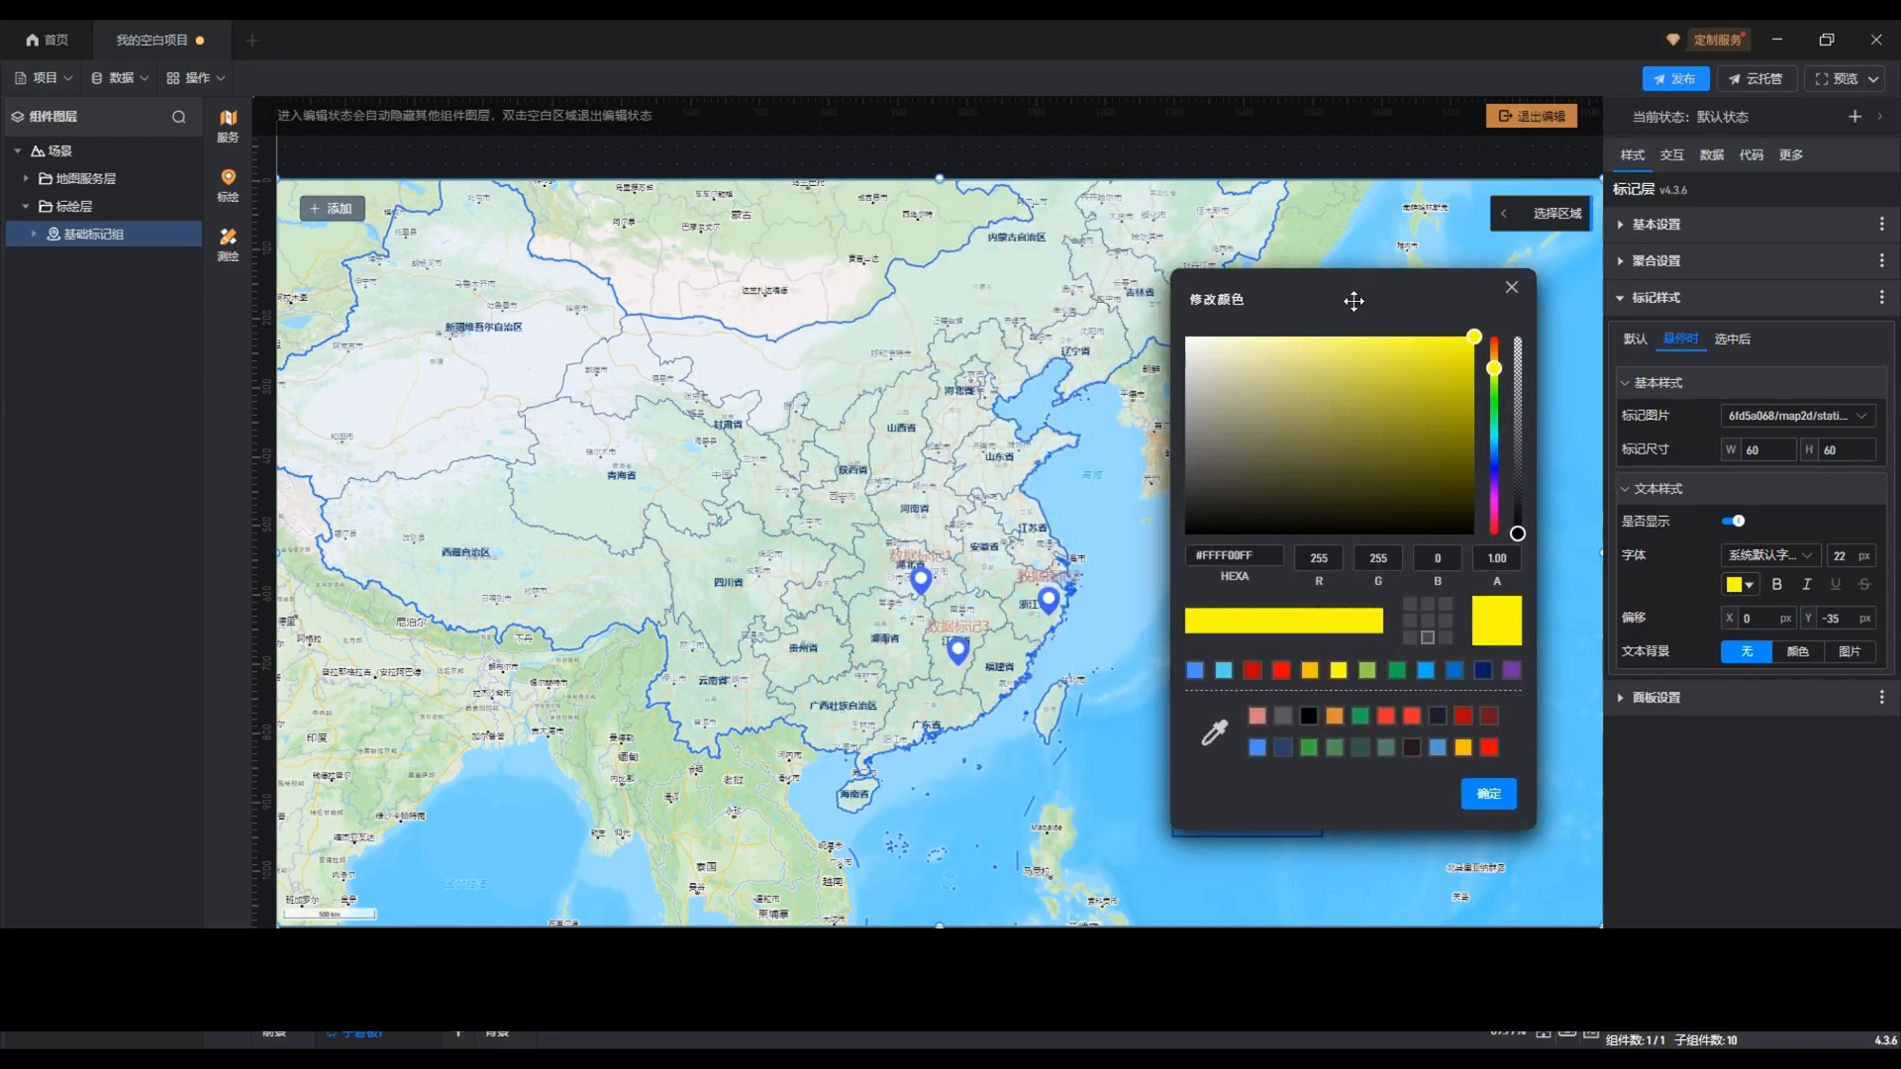
{"action": "left_click", "coordinate": [1313, 670]}
{"action": "left_click", "coordinate": [1487, 794]}
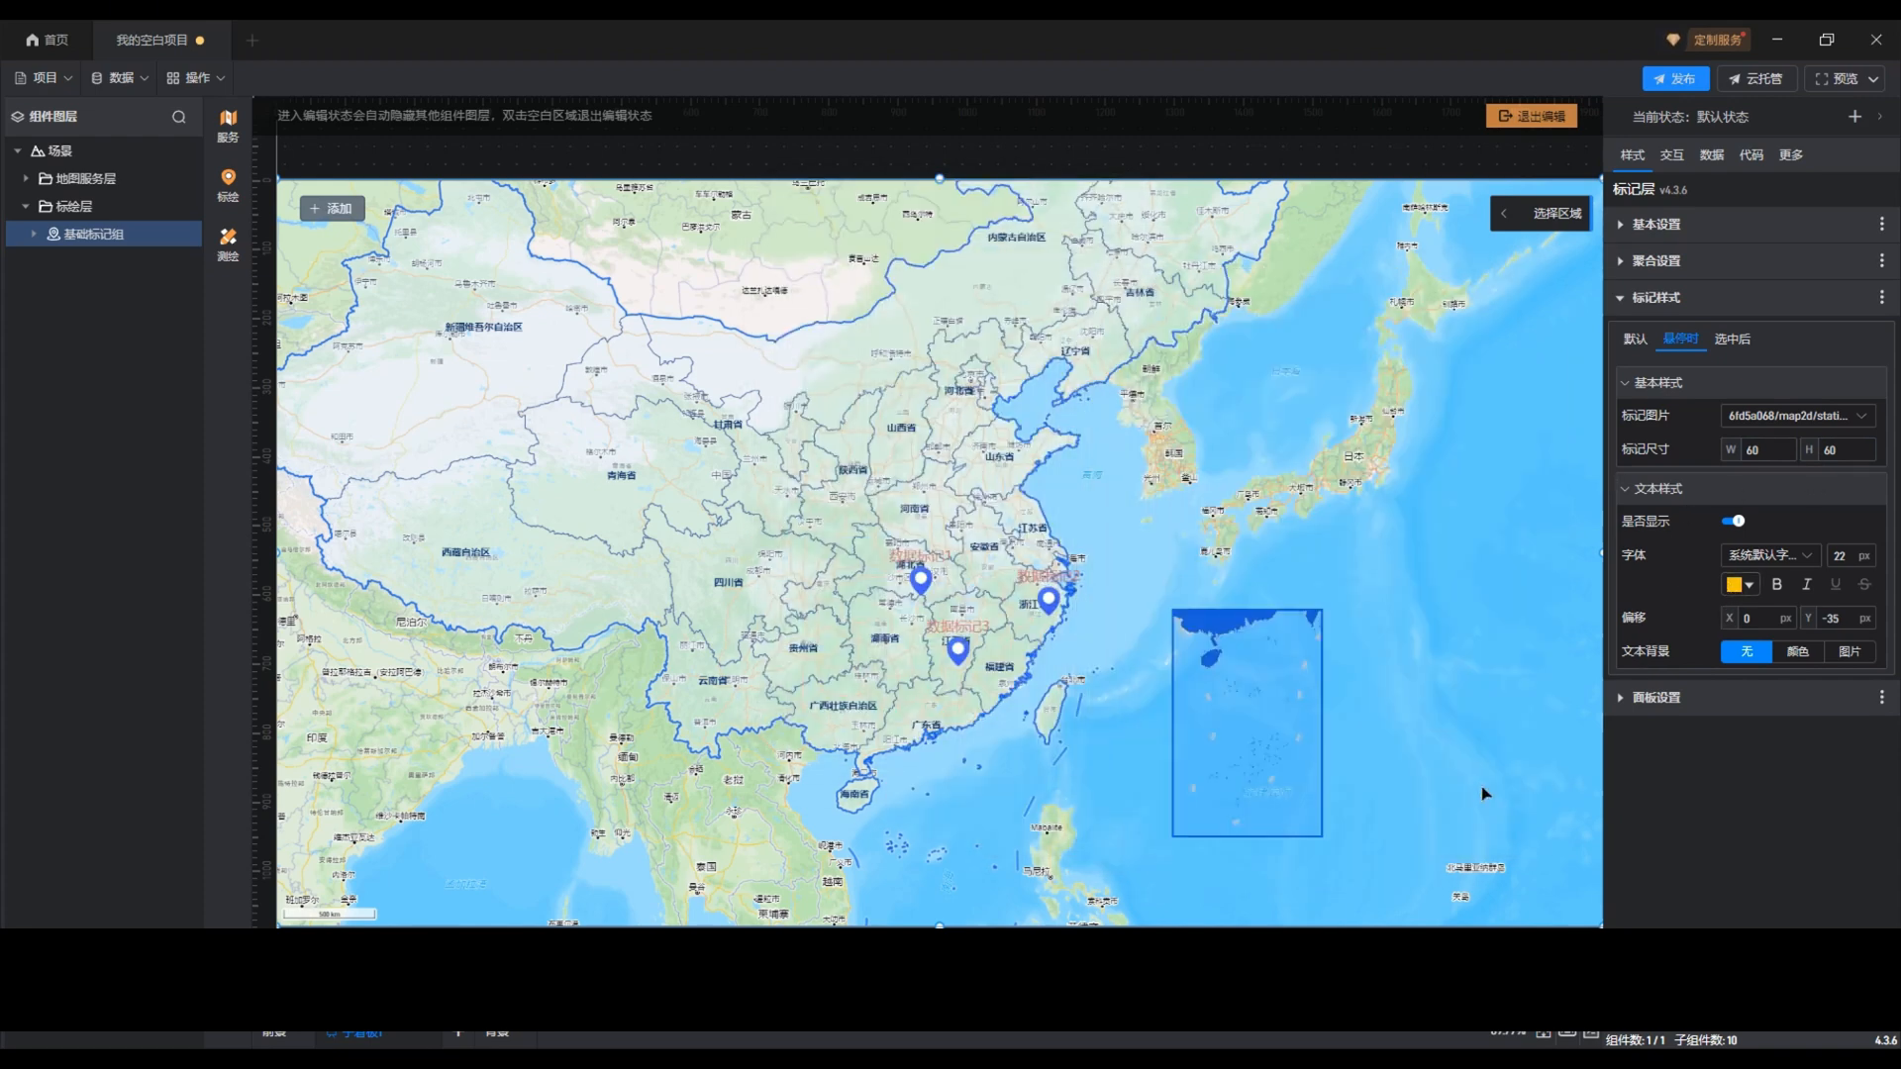
Step: Give the hover-state text a colour background in amber #FFC000 with reduced opacity
{"action": "left_click", "coordinate": [1797, 651]}
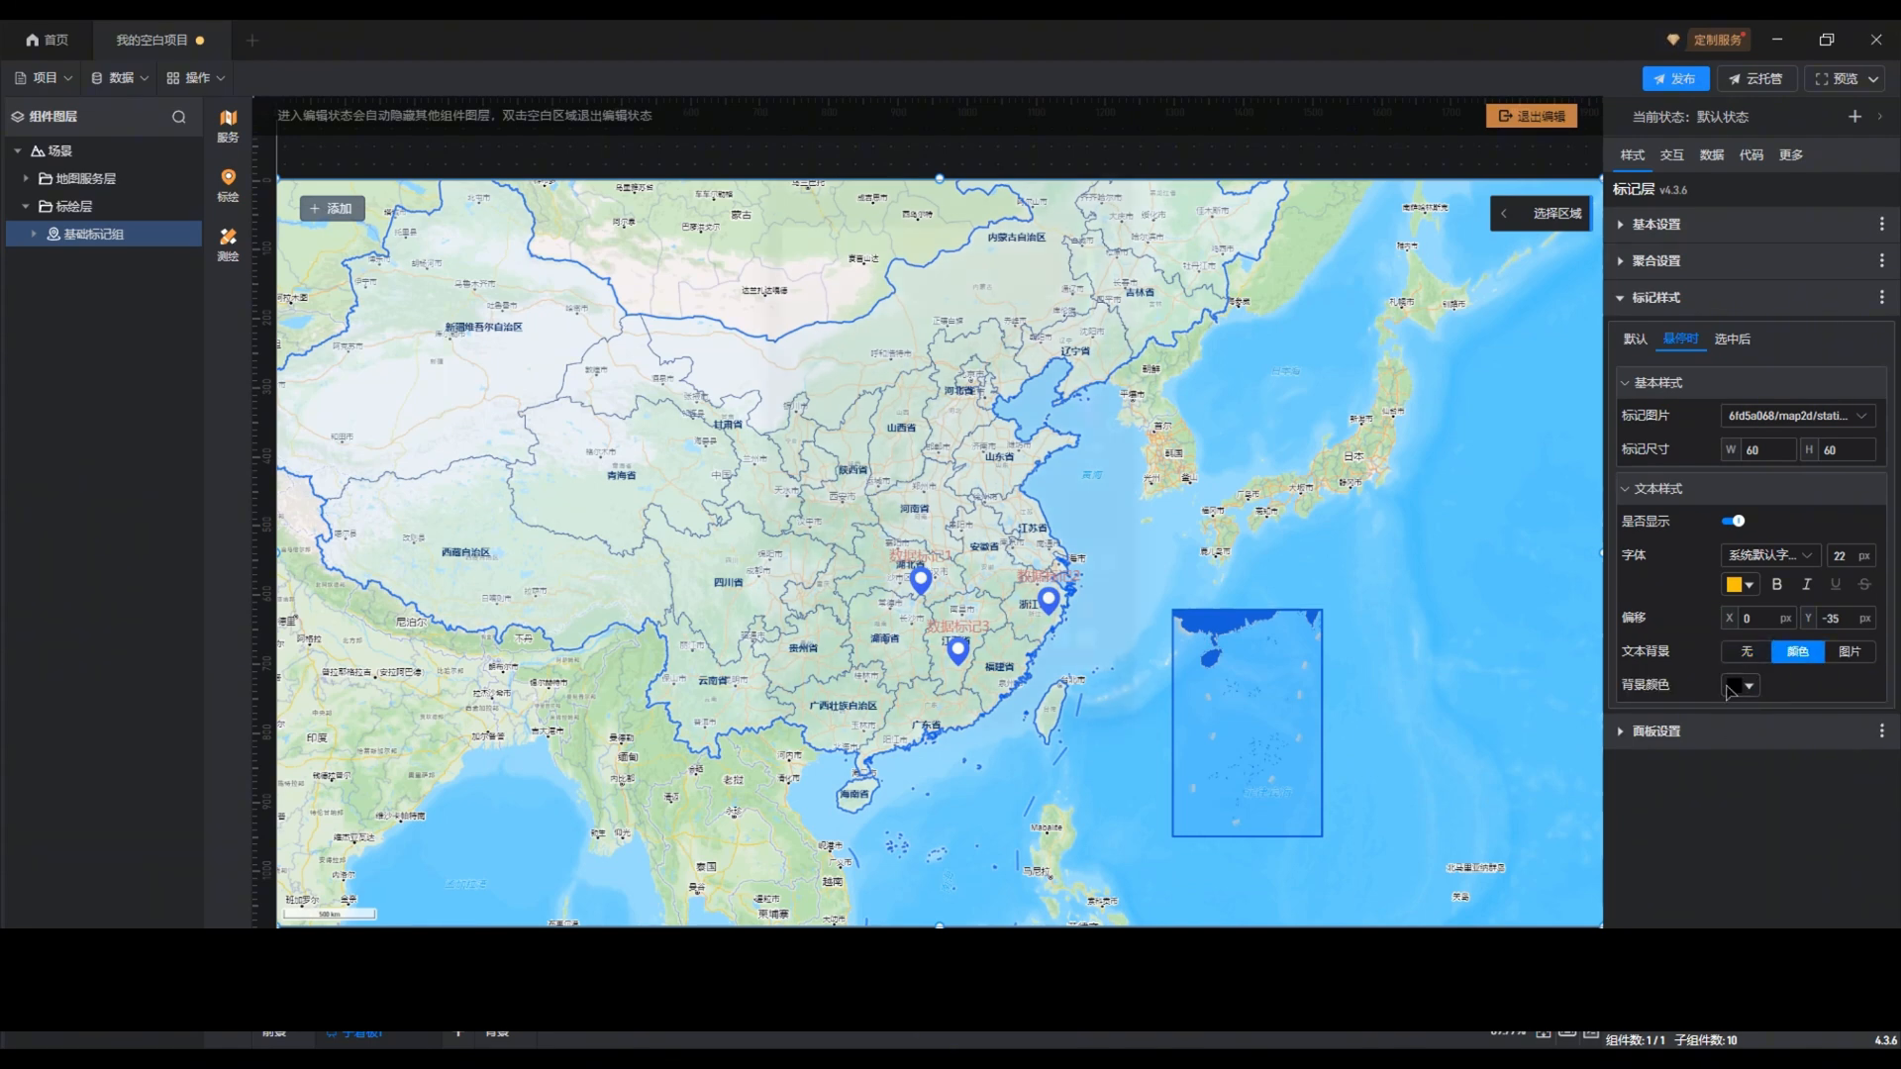
{"action": "left_click", "coordinate": [1740, 686]}
{"action": "left_click_drag", "start_coordinate": [918, 199], "coordinate": [1273, 251]}
{"action": "left_click", "coordinate": [1210, 674]}
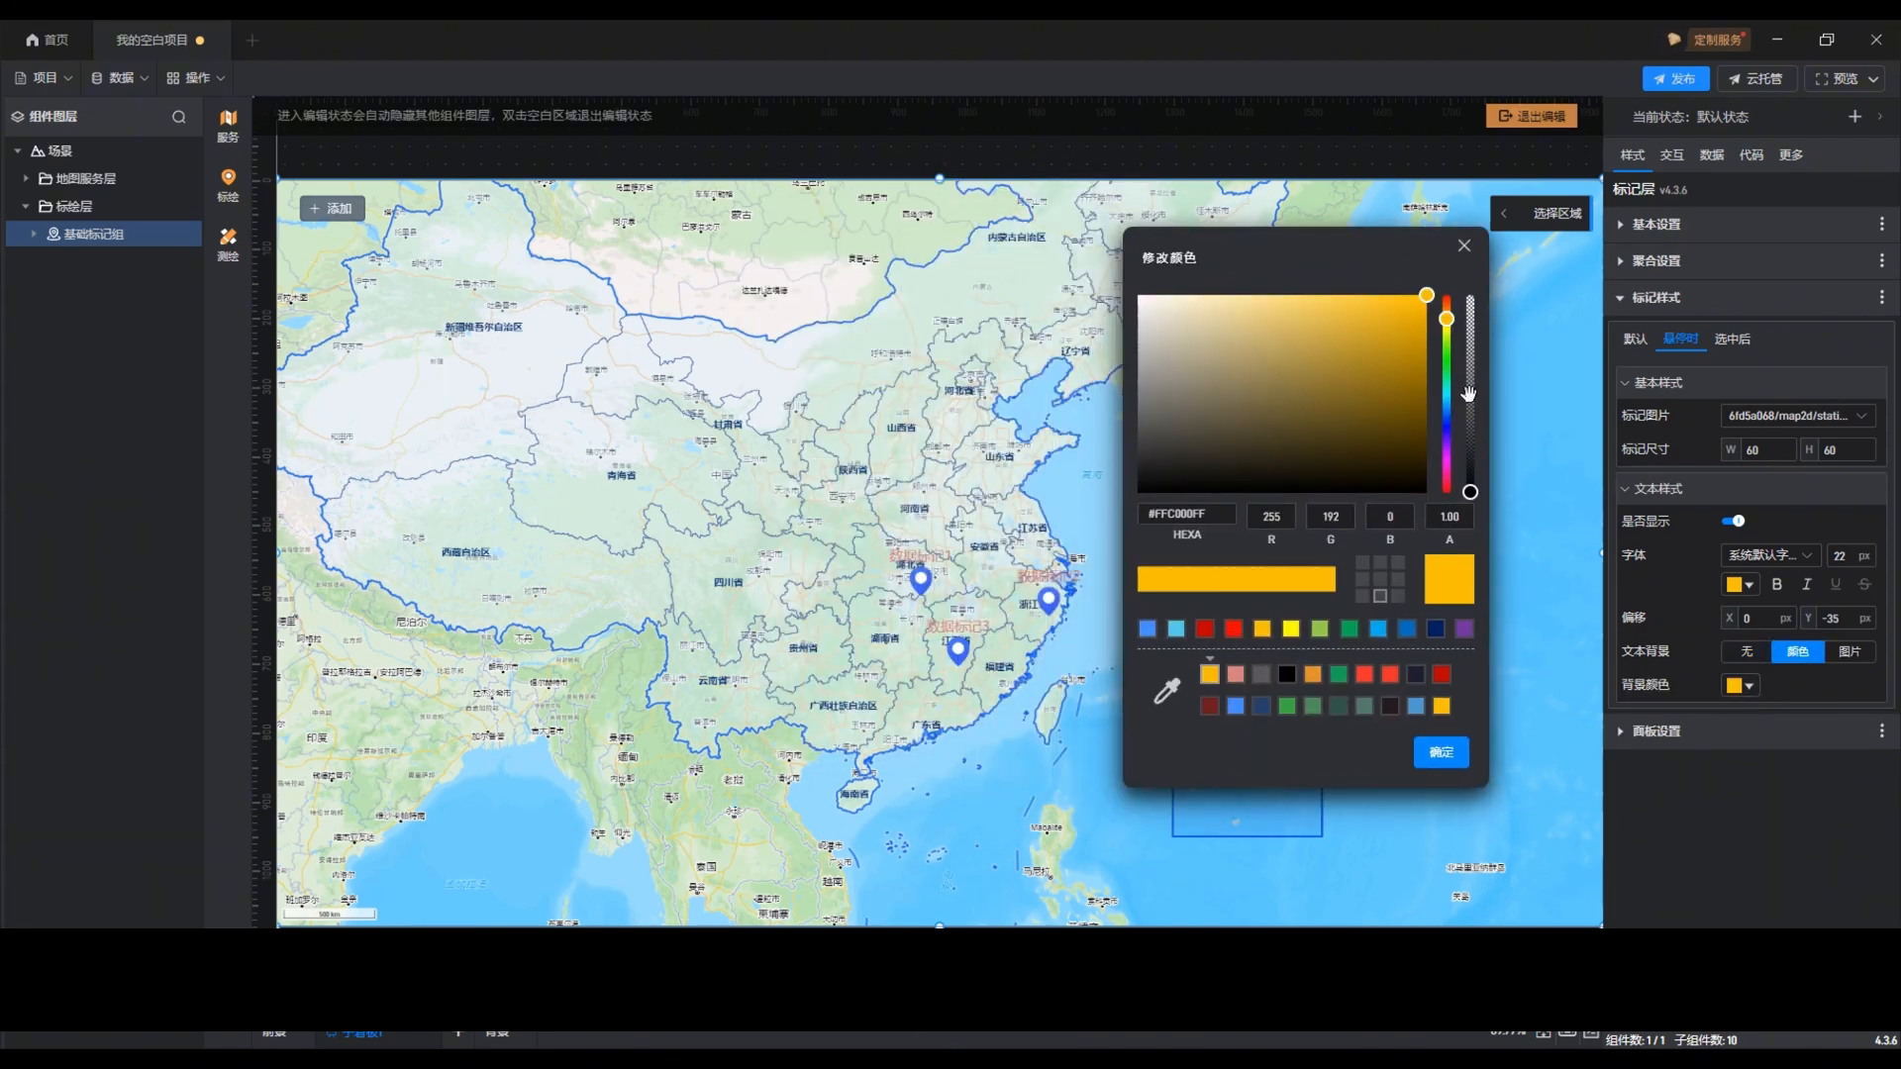
{"action": "left_click", "coordinate": [1470, 399]}
{"action": "left_click", "coordinate": [1440, 753]}
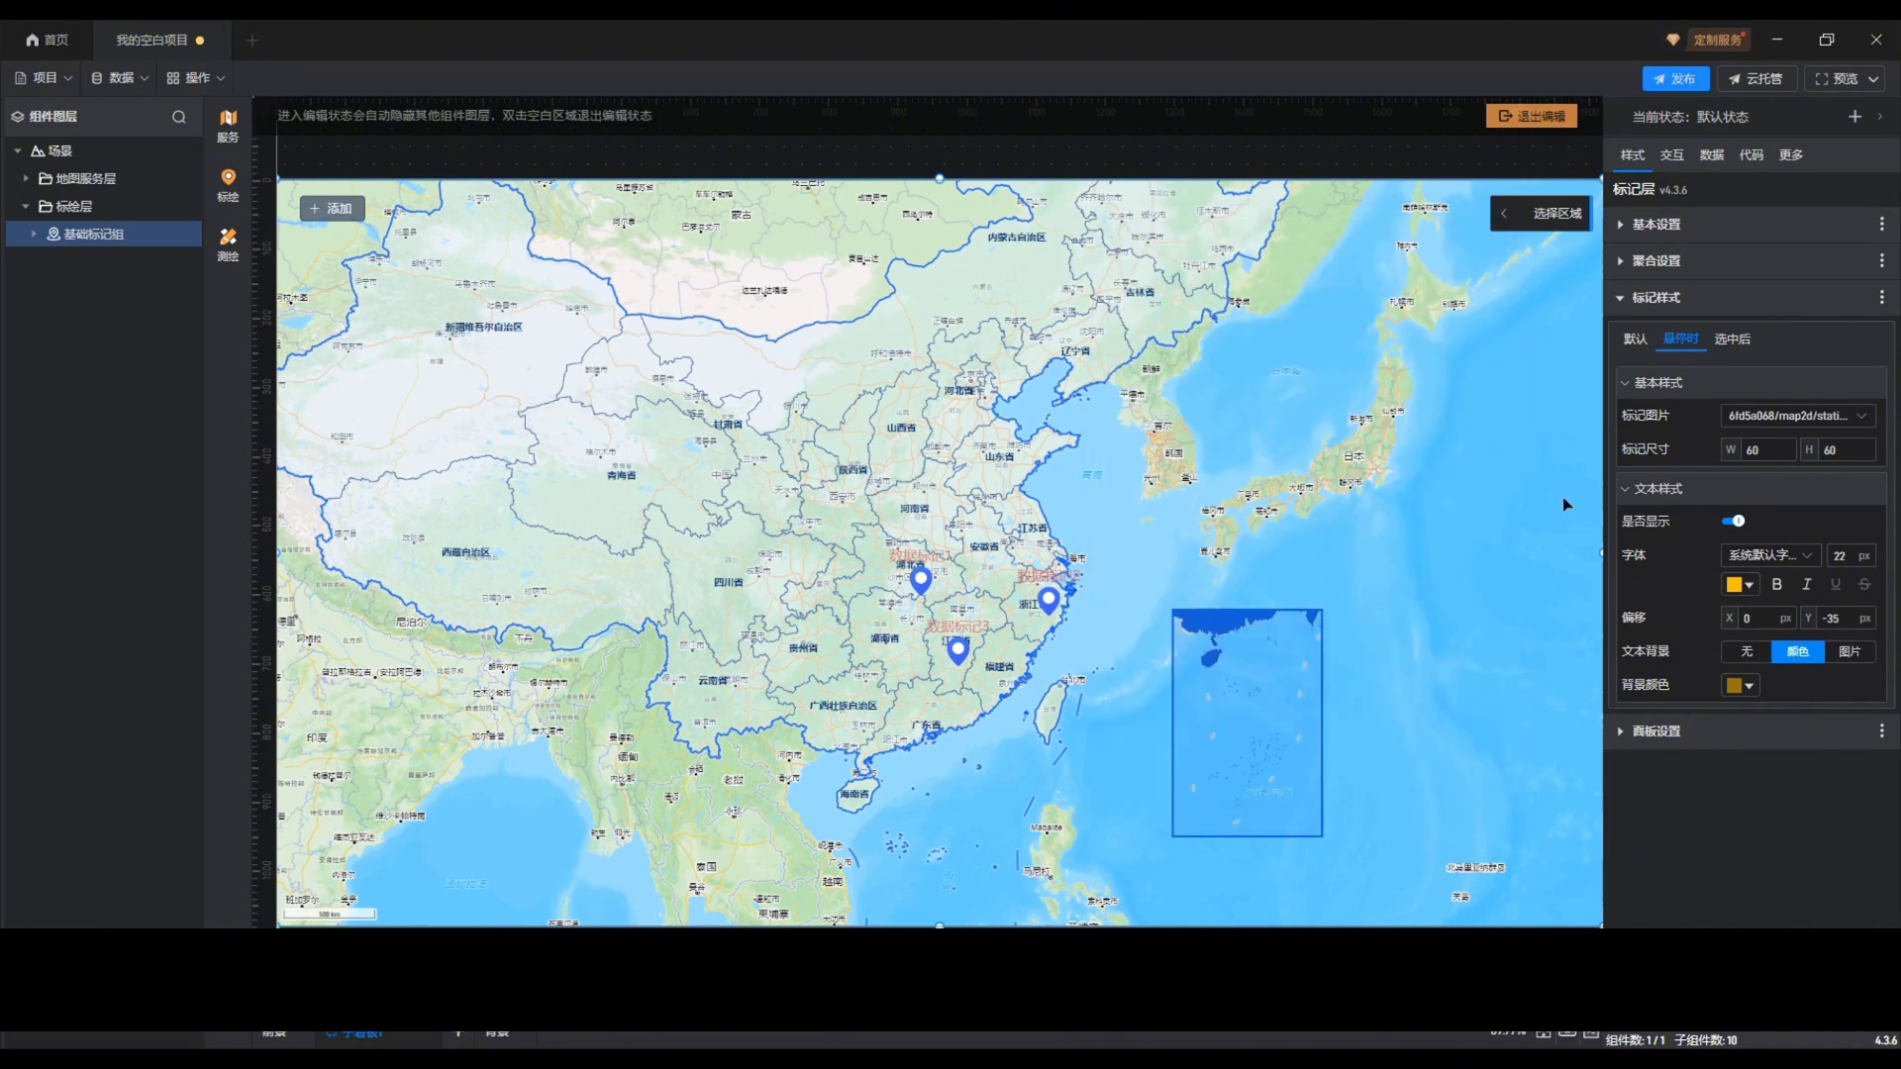
Step: Set the marker size of the 选中后 state to 80 by 80
{"action": "left_click", "coordinate": [1733, 340]}
{"action": "left_click_drag", "start_coordinate": [1767, 453], "coordinate": [1733, 456]}
{"action": "type", "text": "80"}
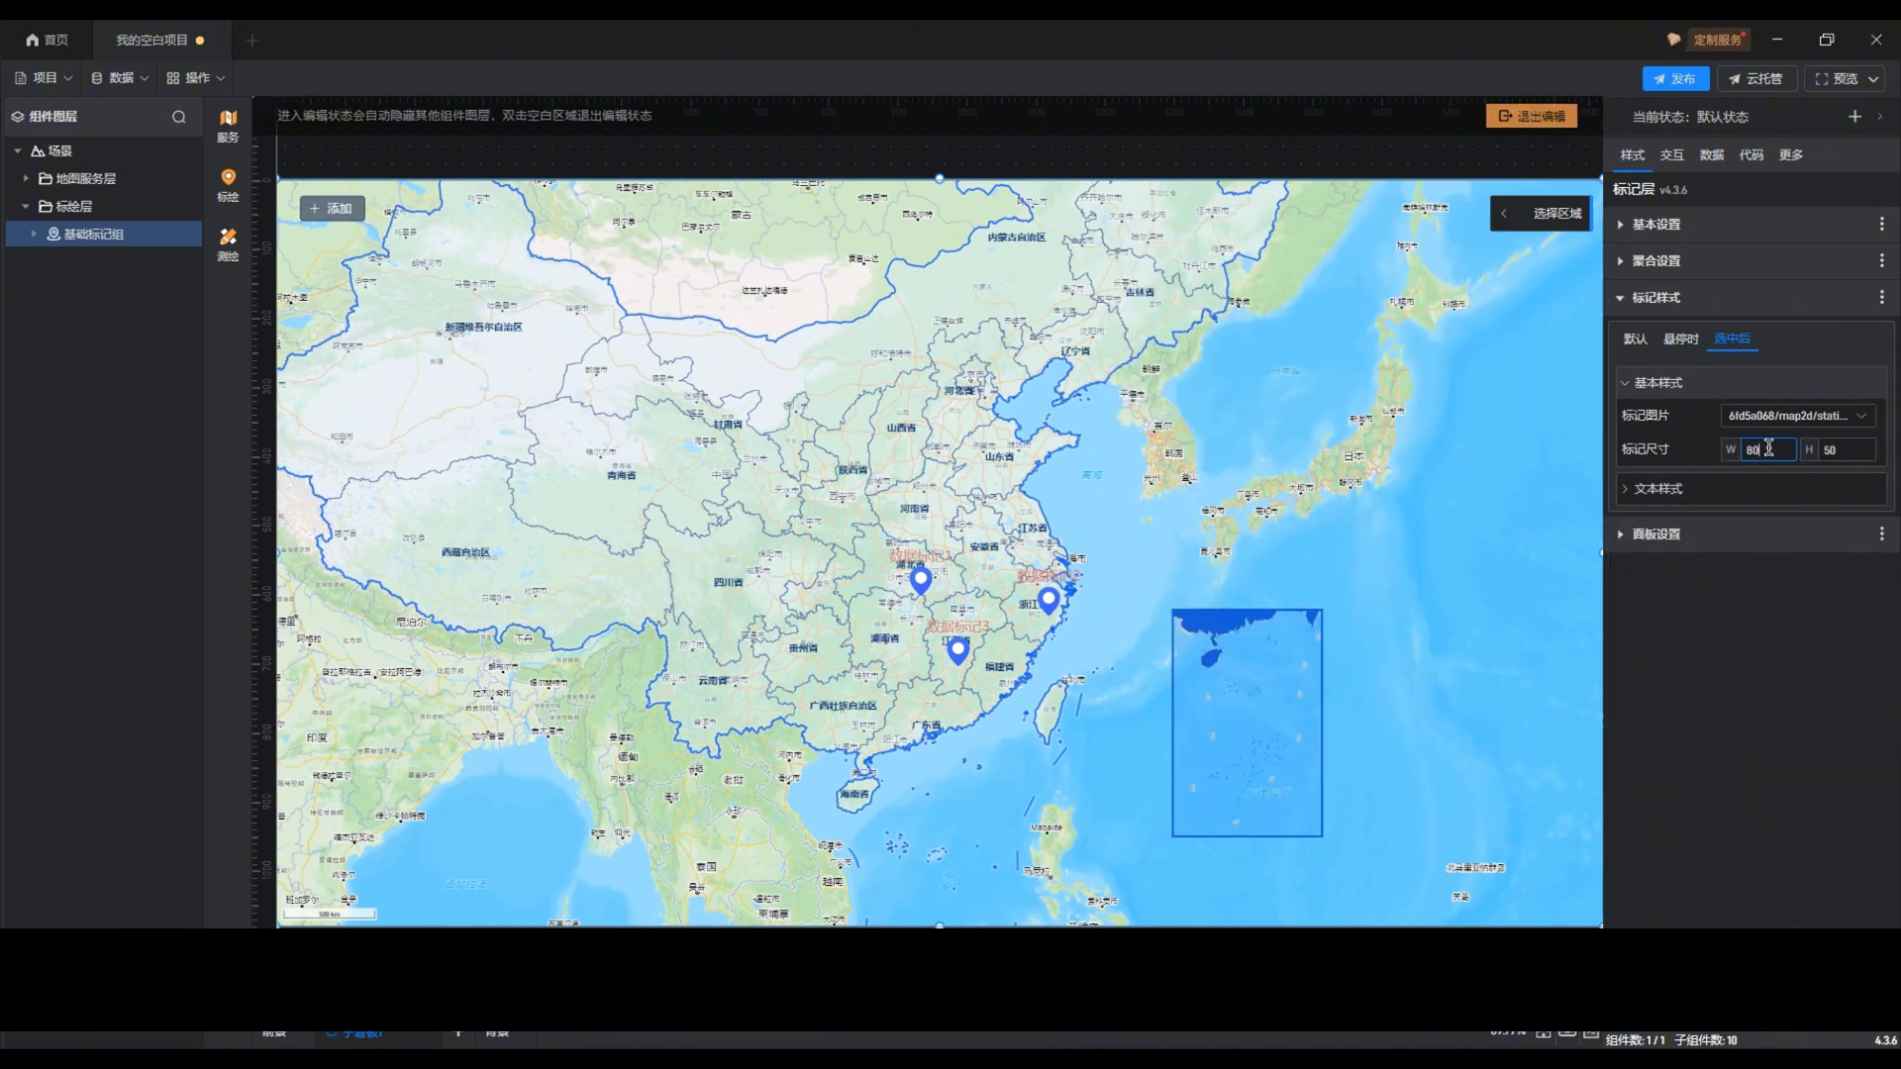
{"action": "left_click_drag", "start_coordinate": [1854, 454], "coordinate": [1808, 455]}
{"action": "type", "text": "80"}
Step: Keep the 选中后 text colour red #FF0000FF and set its font size to 30 px
{"action": "left_click", "coordinate": [1680, 492]}
{"action": "left_click", "coordinate": [1735, 584]}
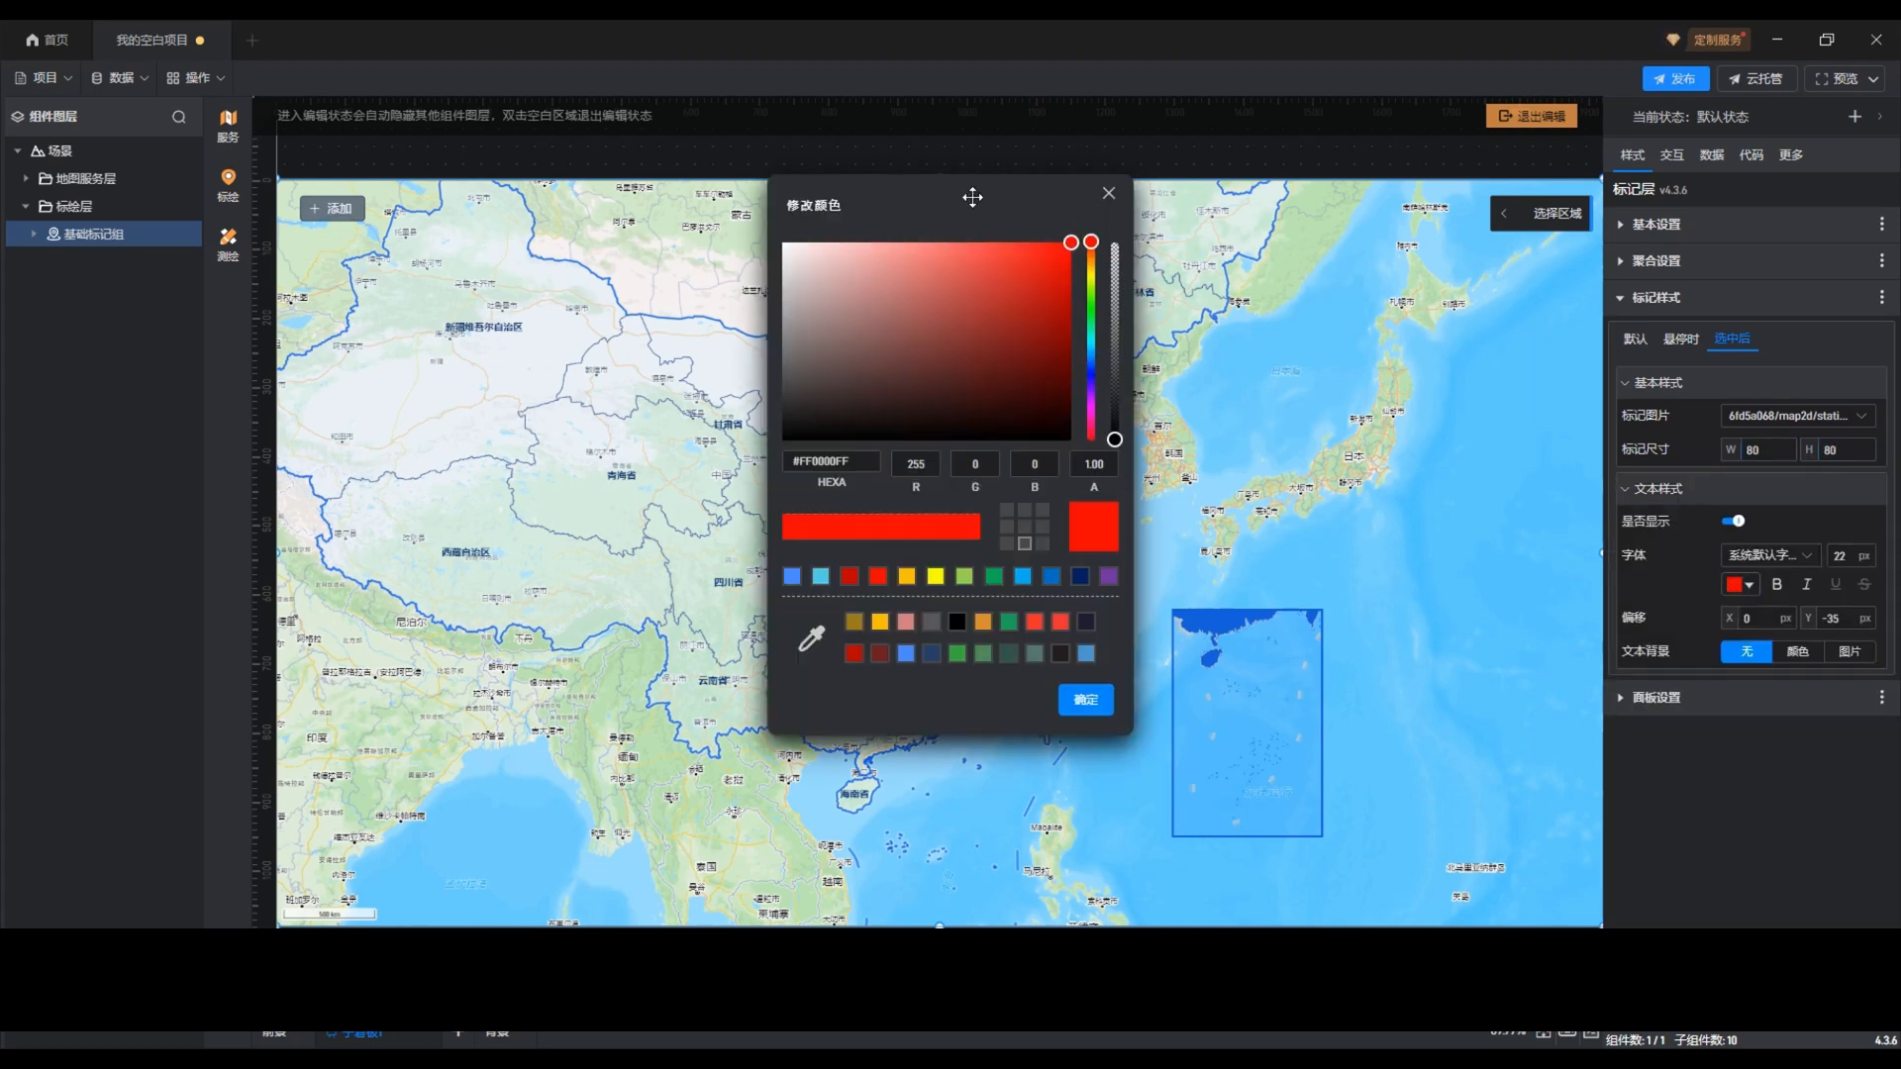
{"action": "left_click_drag", "start_coordinate": [972, 197], "coordinate": [1388, 262]}
{"action": "left_click", "coordinate": [1502, 763]}
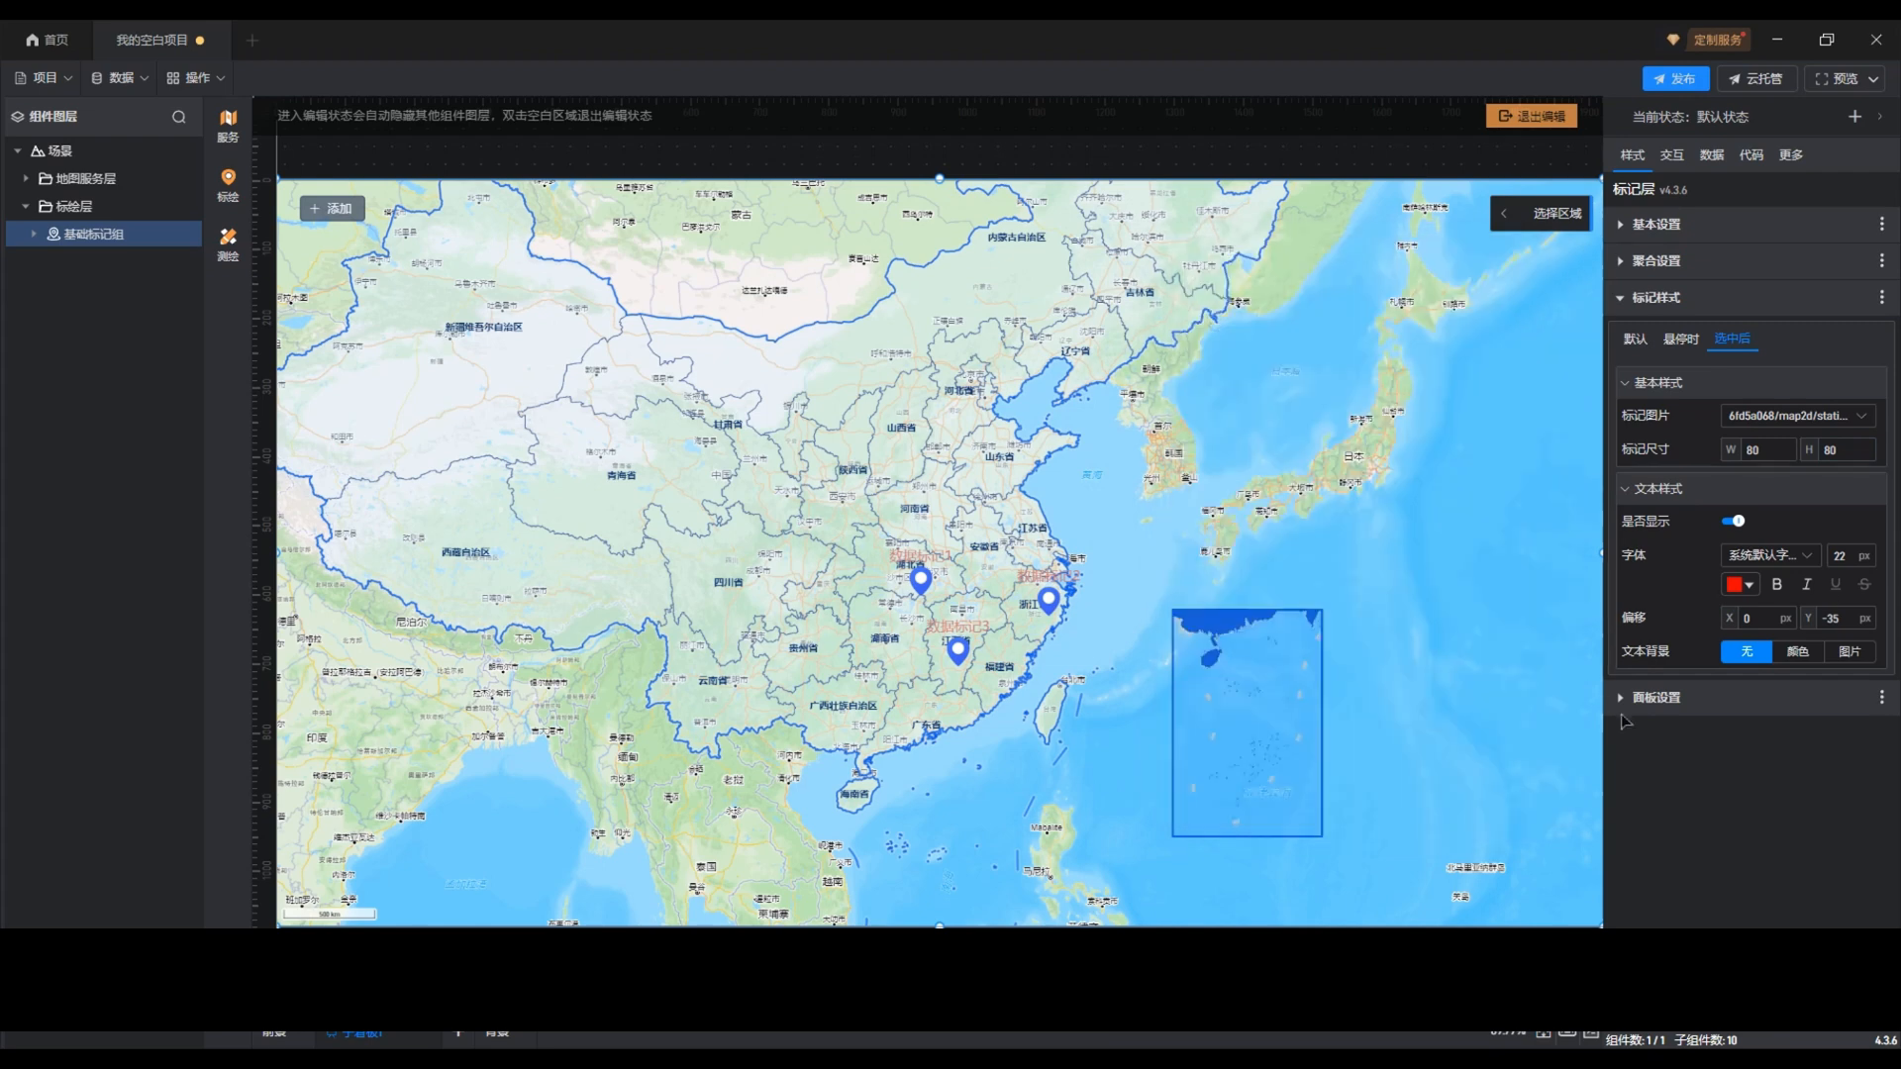
{"action": "left_click_drag", "start_coordinate": [1853, 556], "coordinate": [1834, 558]}
{"action": "type", "text": "30"}
Step: Give the selected-state text a translucent red colour background, #FF000060
{"action": "left_click", "coordinate": [1797, 650]}
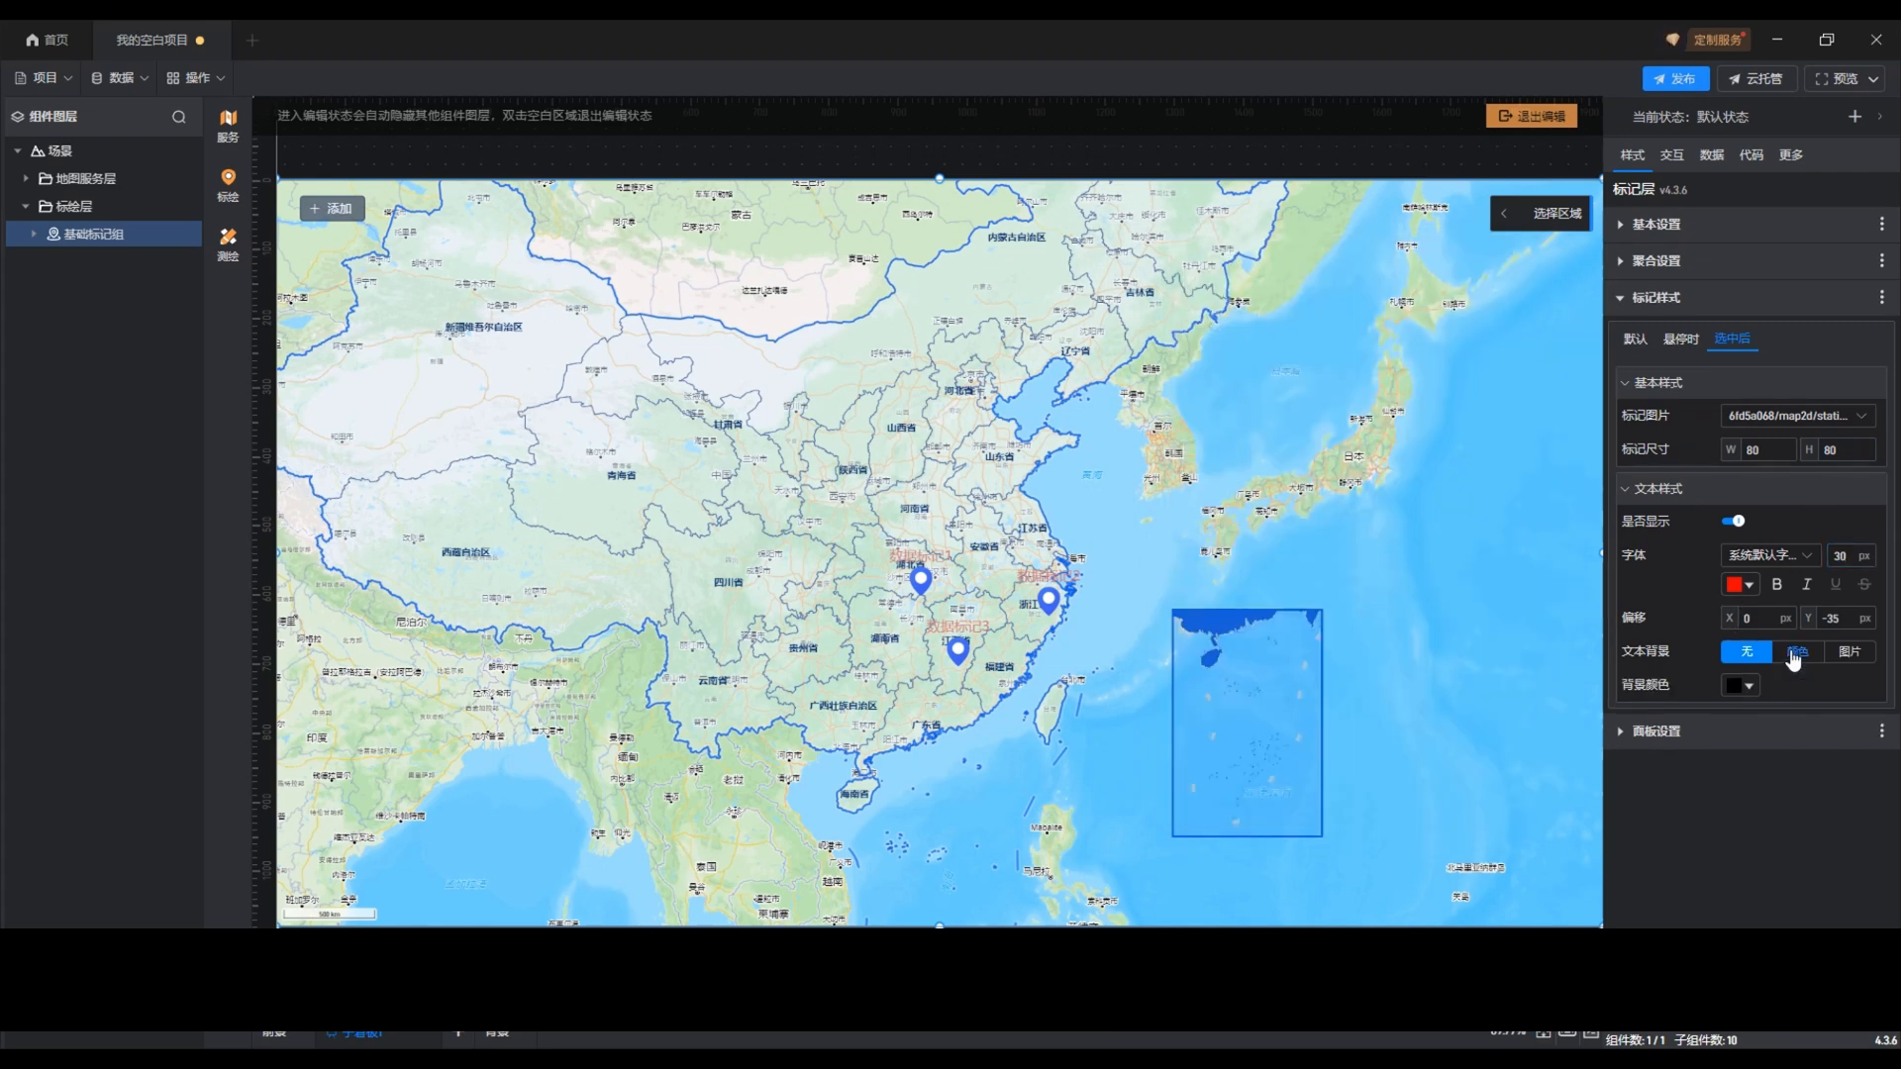
{"action": "left_click", "coordinate": [1741, 684]}
{"action": "left_click", "coordinate": [853, 621]}
{"action": "left_click", "coordinate": [1114, 313]}
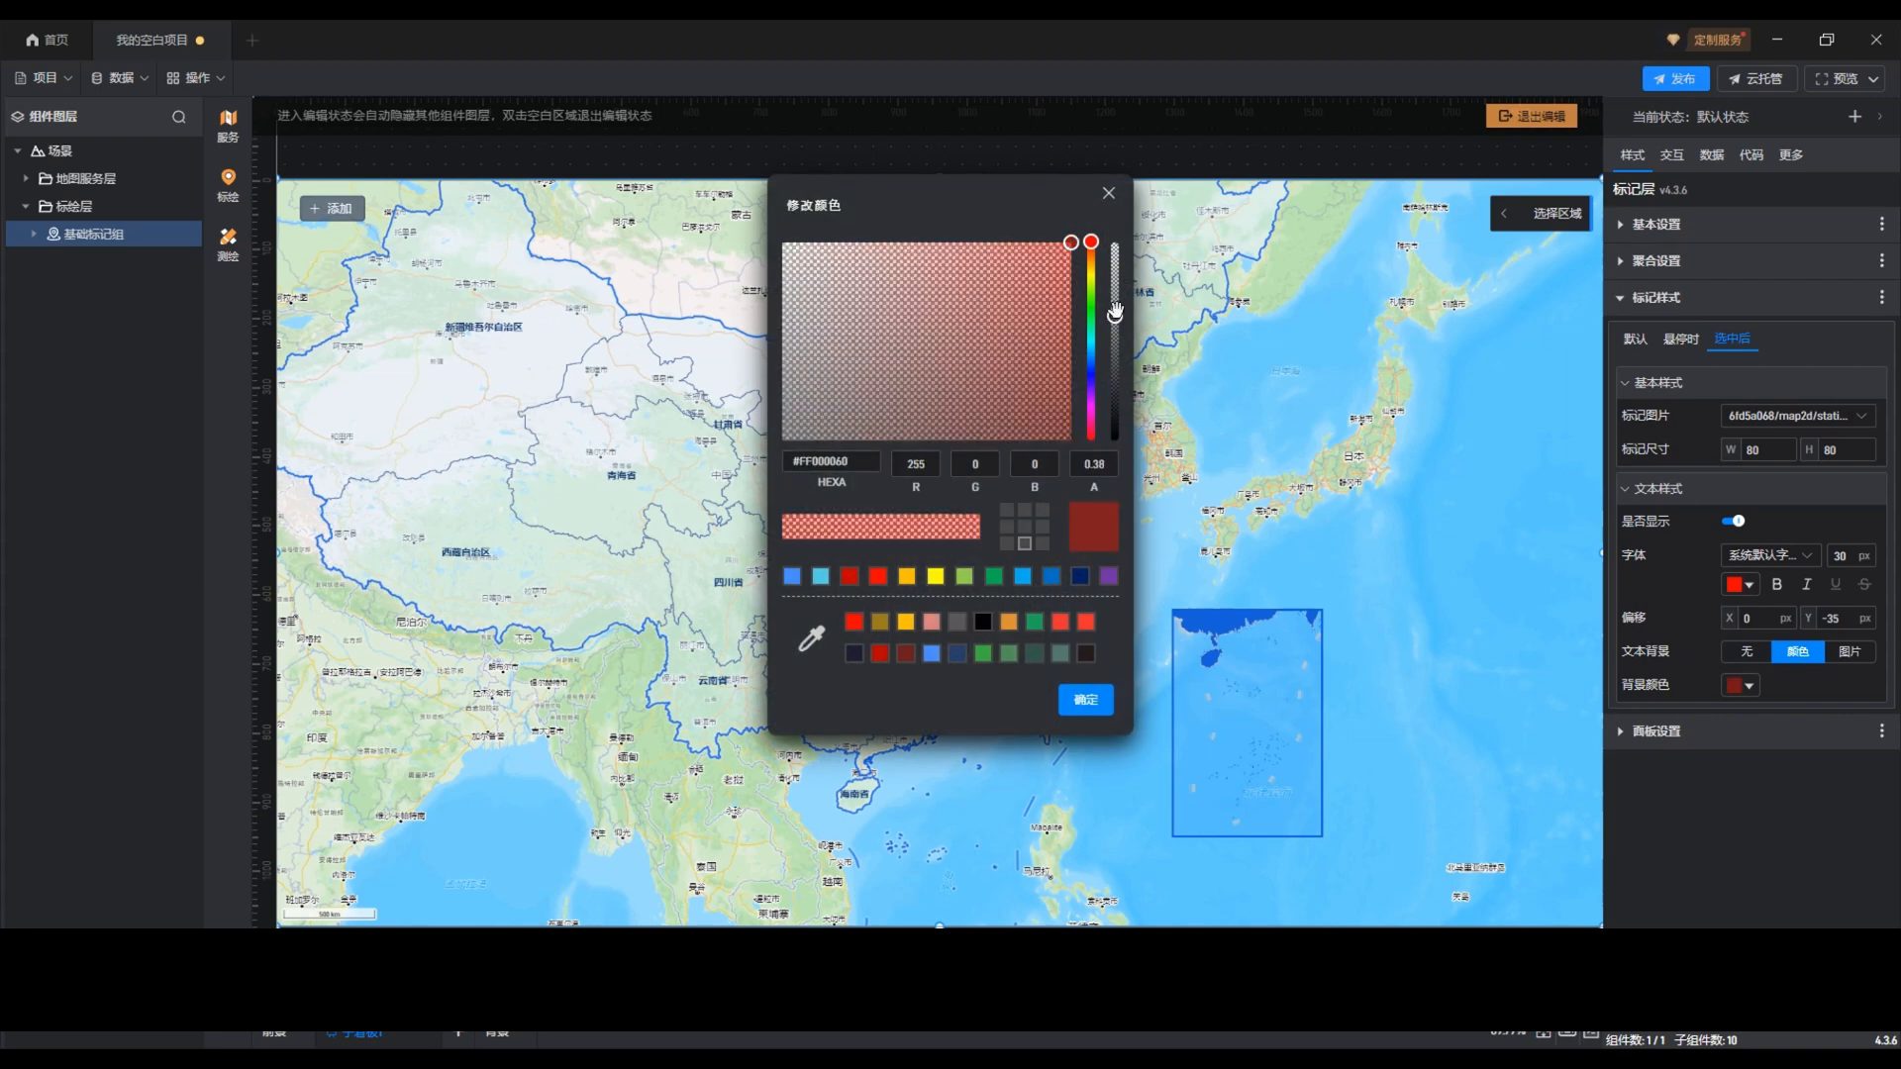
{"action": "left_click", "coordinate": [1086, 700]}
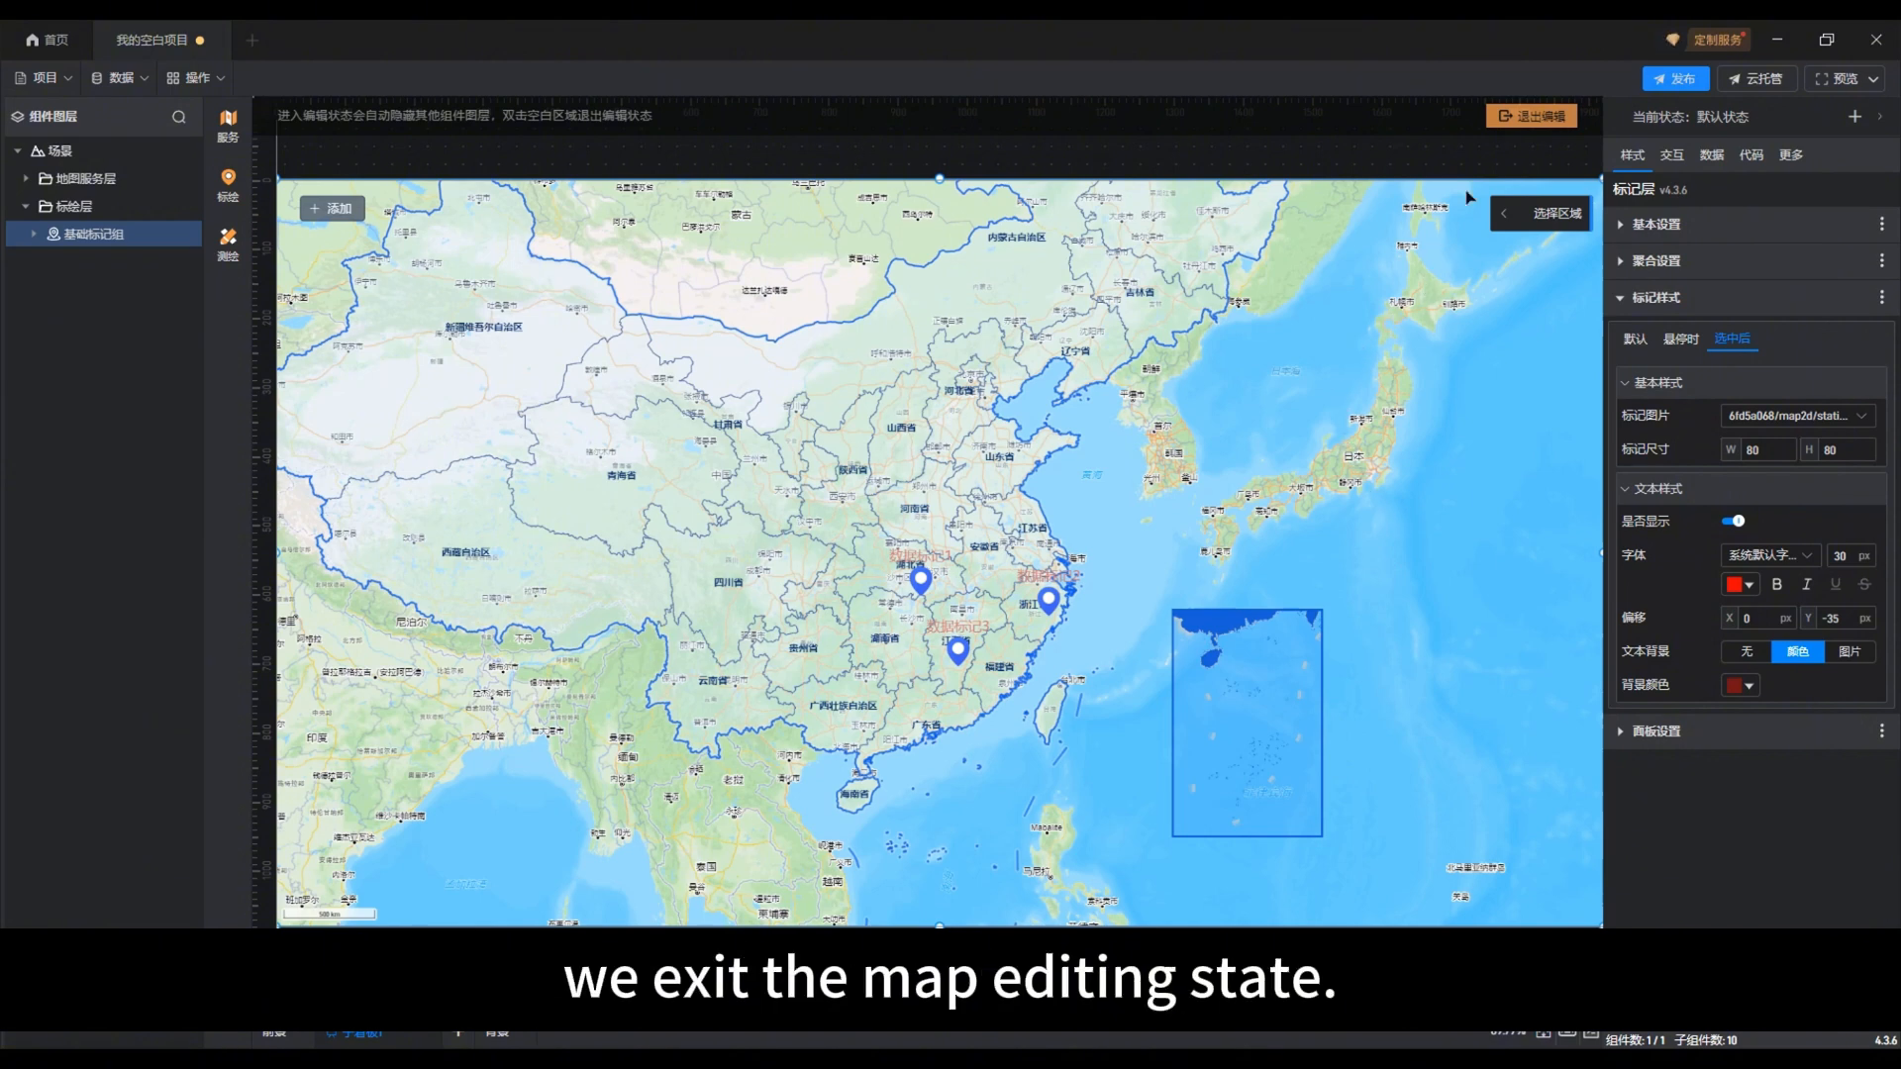
Step: Leave map editing and test the hover and selected styles on the marker in 浙江省
{"action": "left_click", "coordinate": [1528, 119]}
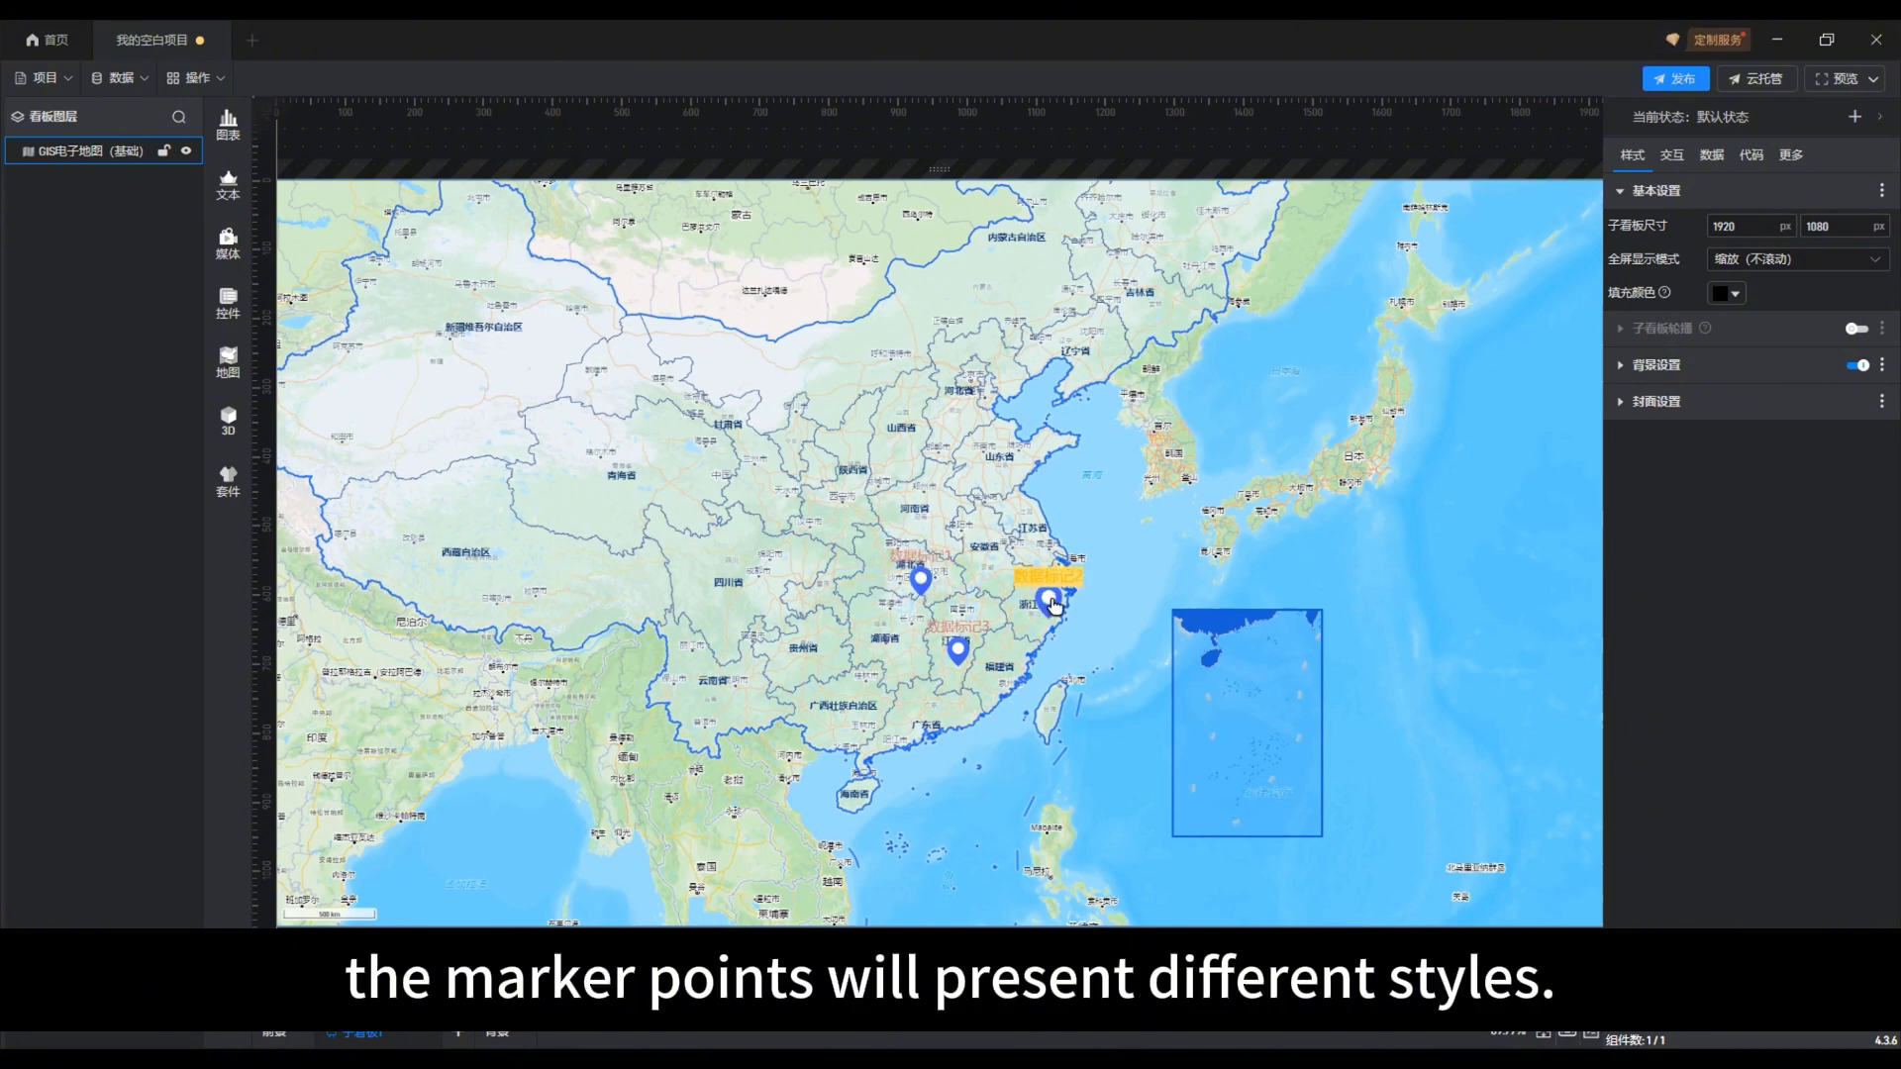
{"action": "left_click", "coordinate": [1055, 605]}
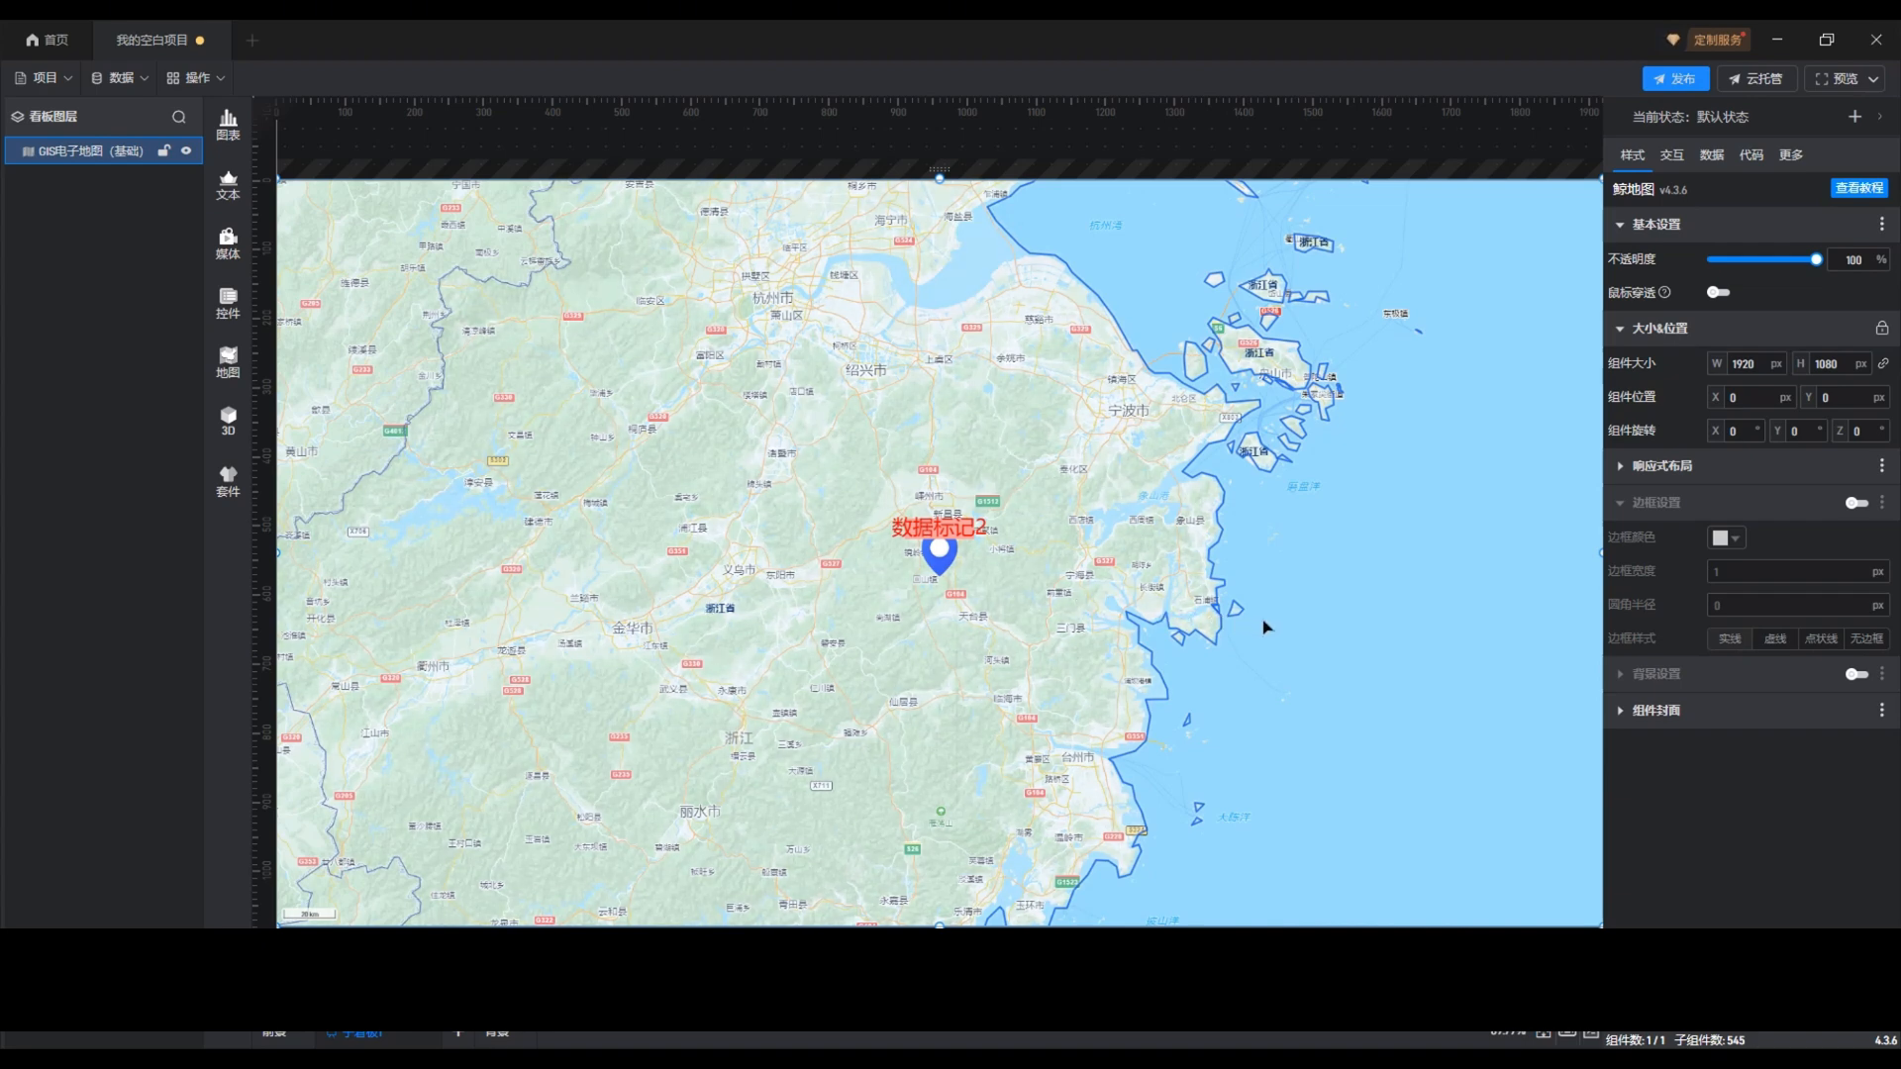
Step: Enter map editing and check the 面板设置 of the 基础标记组 marker group for available 弹窗 components
{"action": "double_click", "coordinate": [1262, 626]}
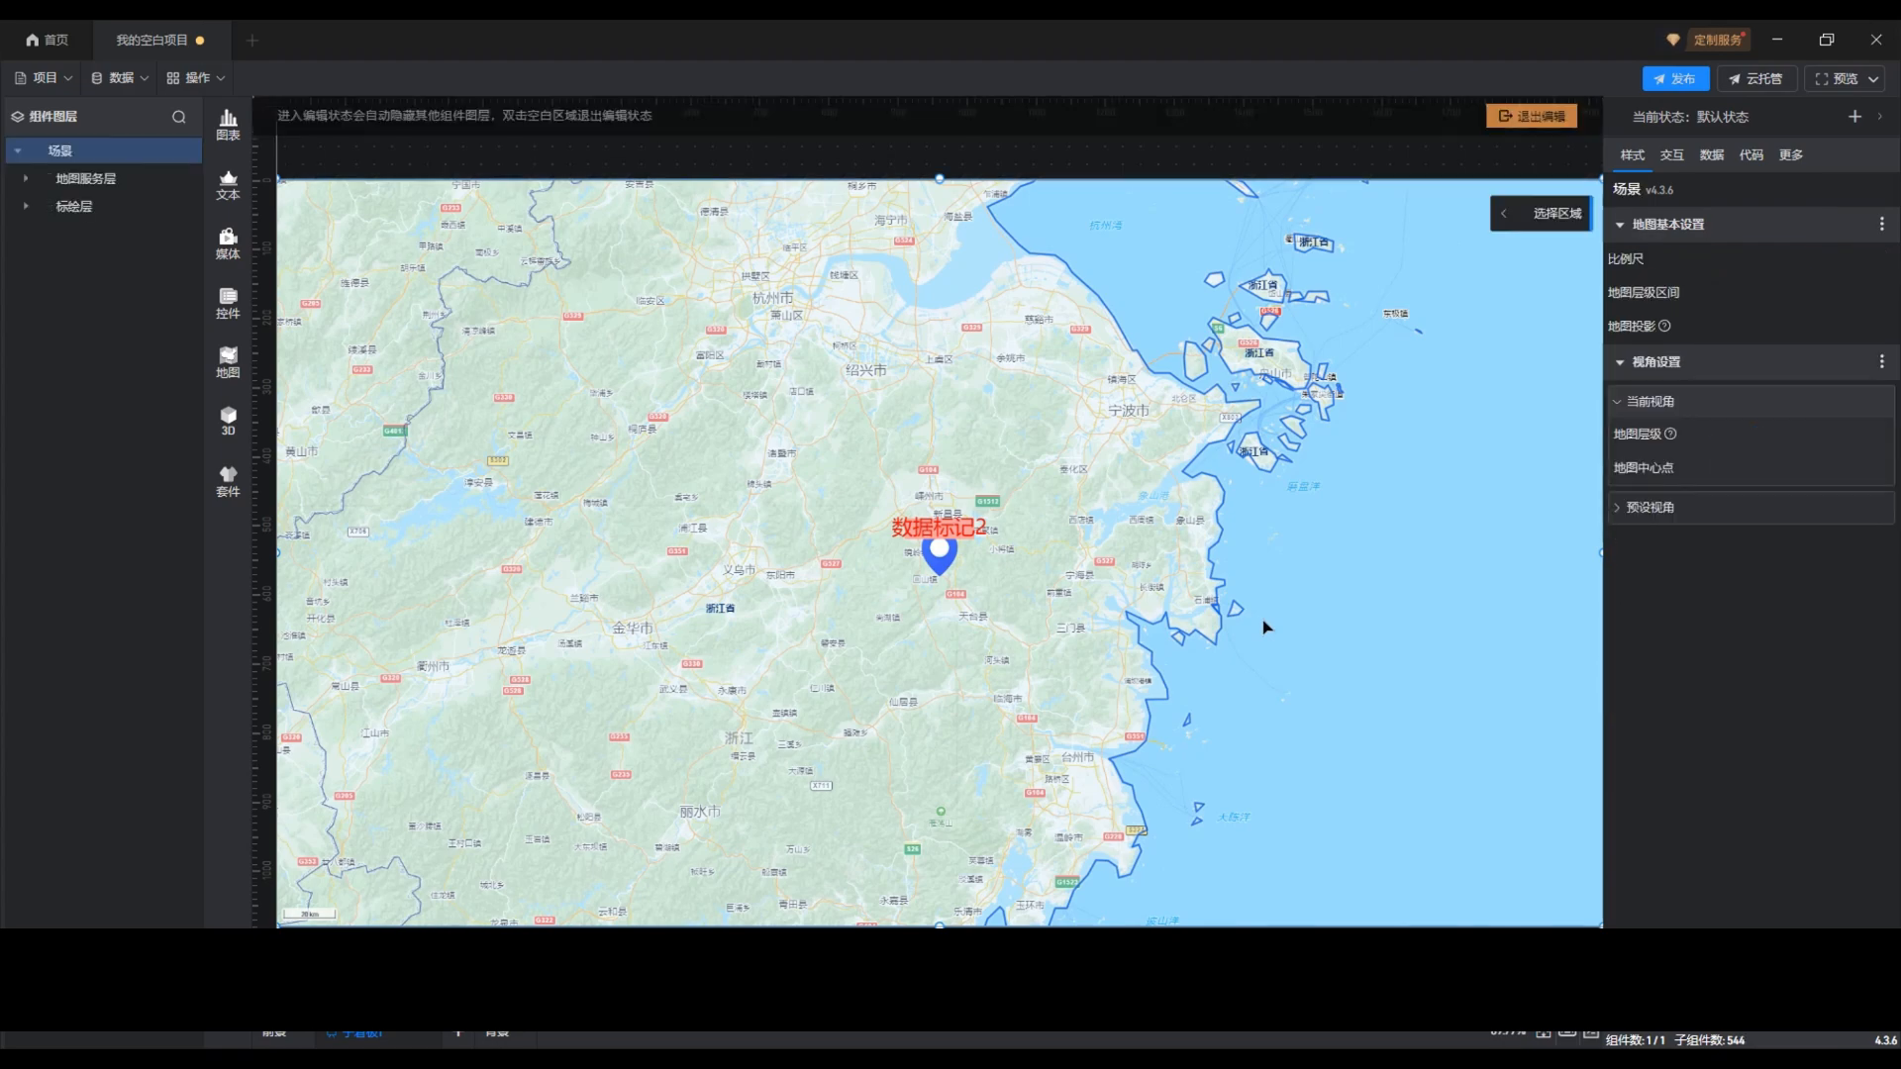
{"action": "left_click", "coordinate": [1188, 628]}
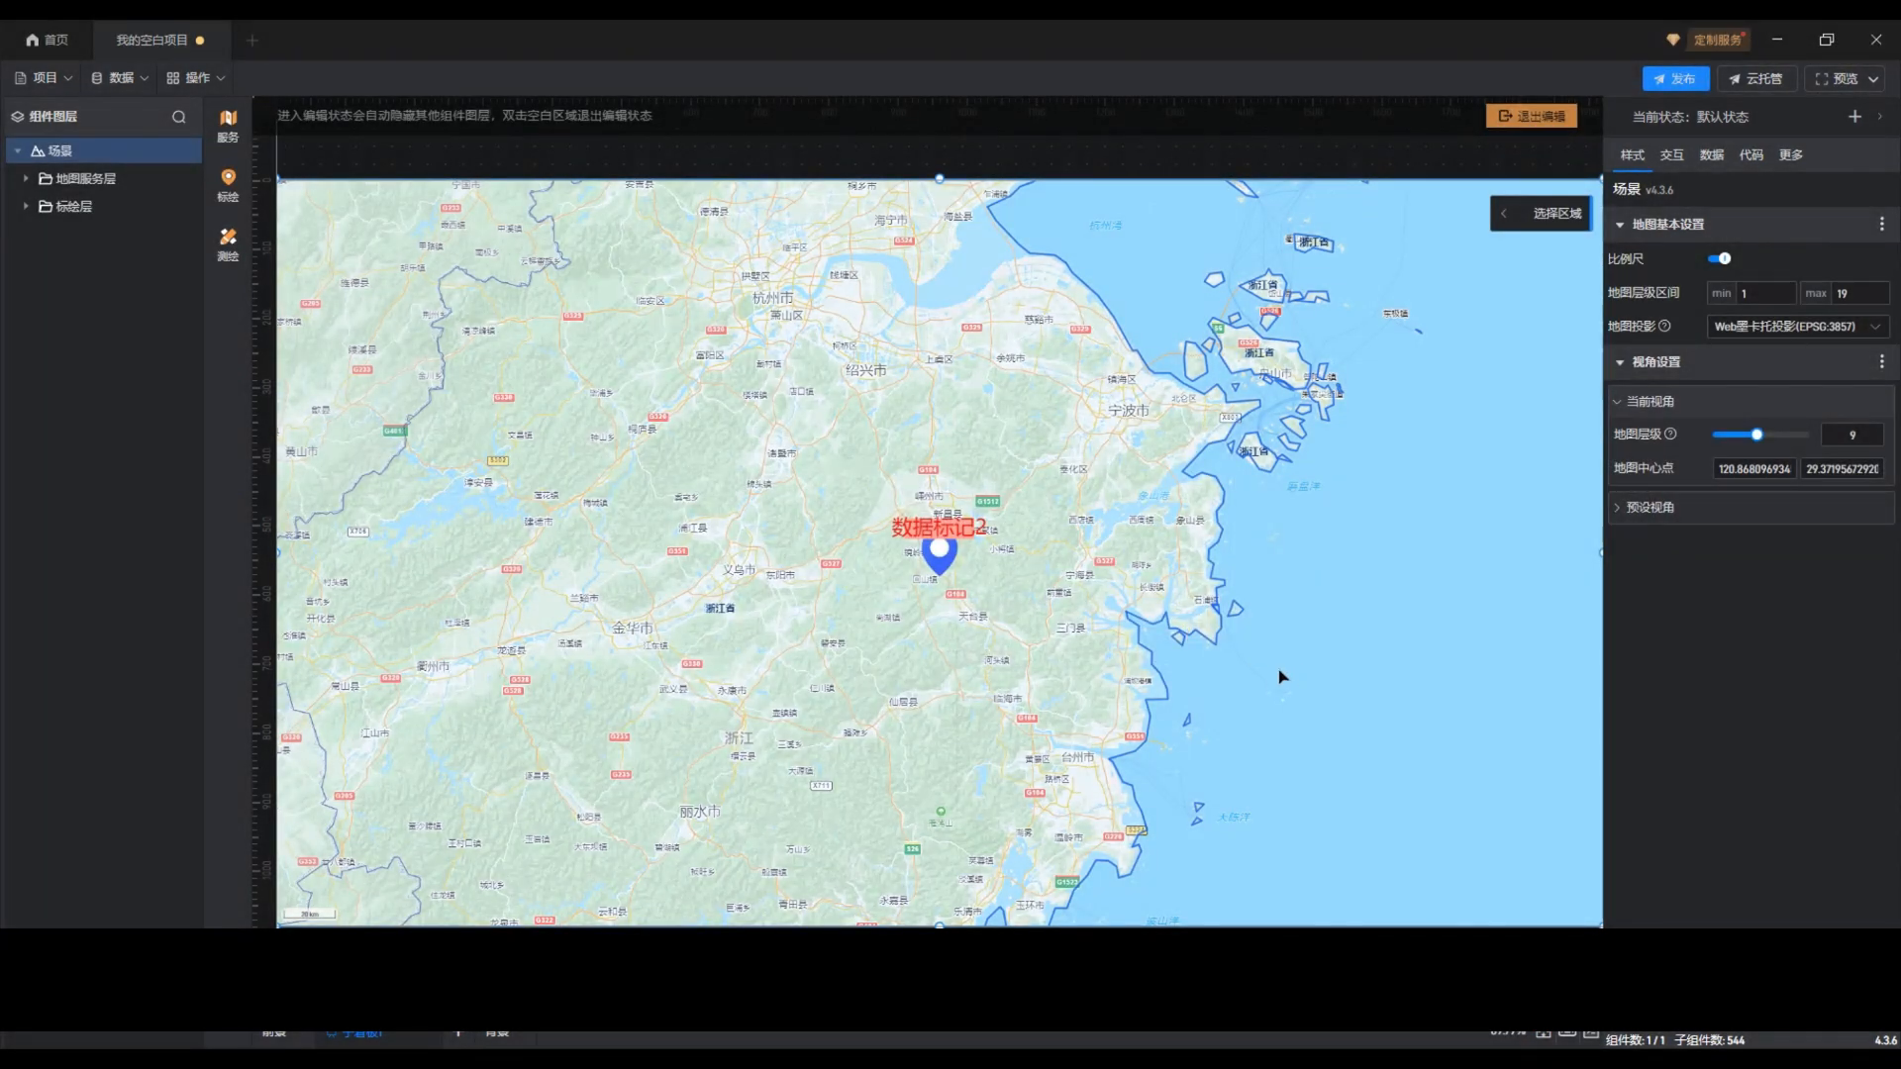
{"action": "scroll", "coordinate": [1278, 676], "scroll_direction": "down", "scroll_amount": 5}
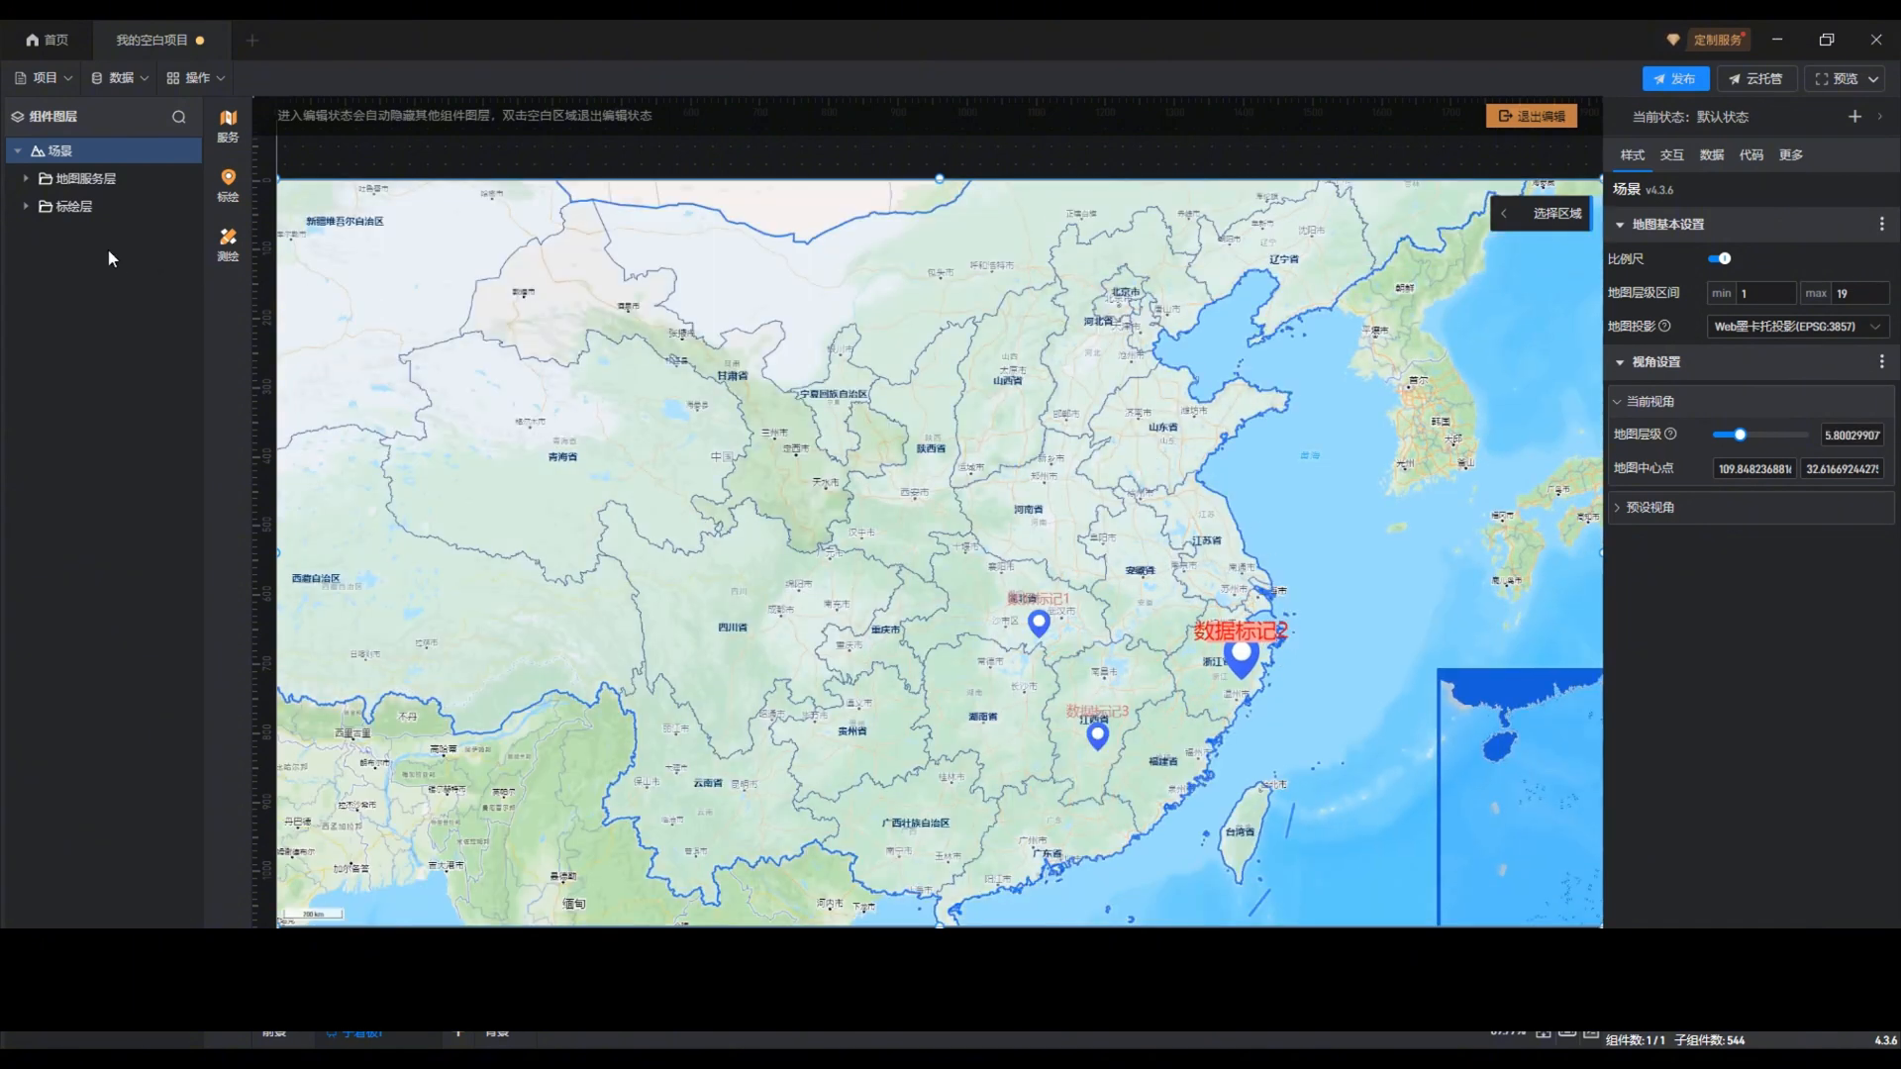
{"action": "left_click", "coordinate": [26, 206]}
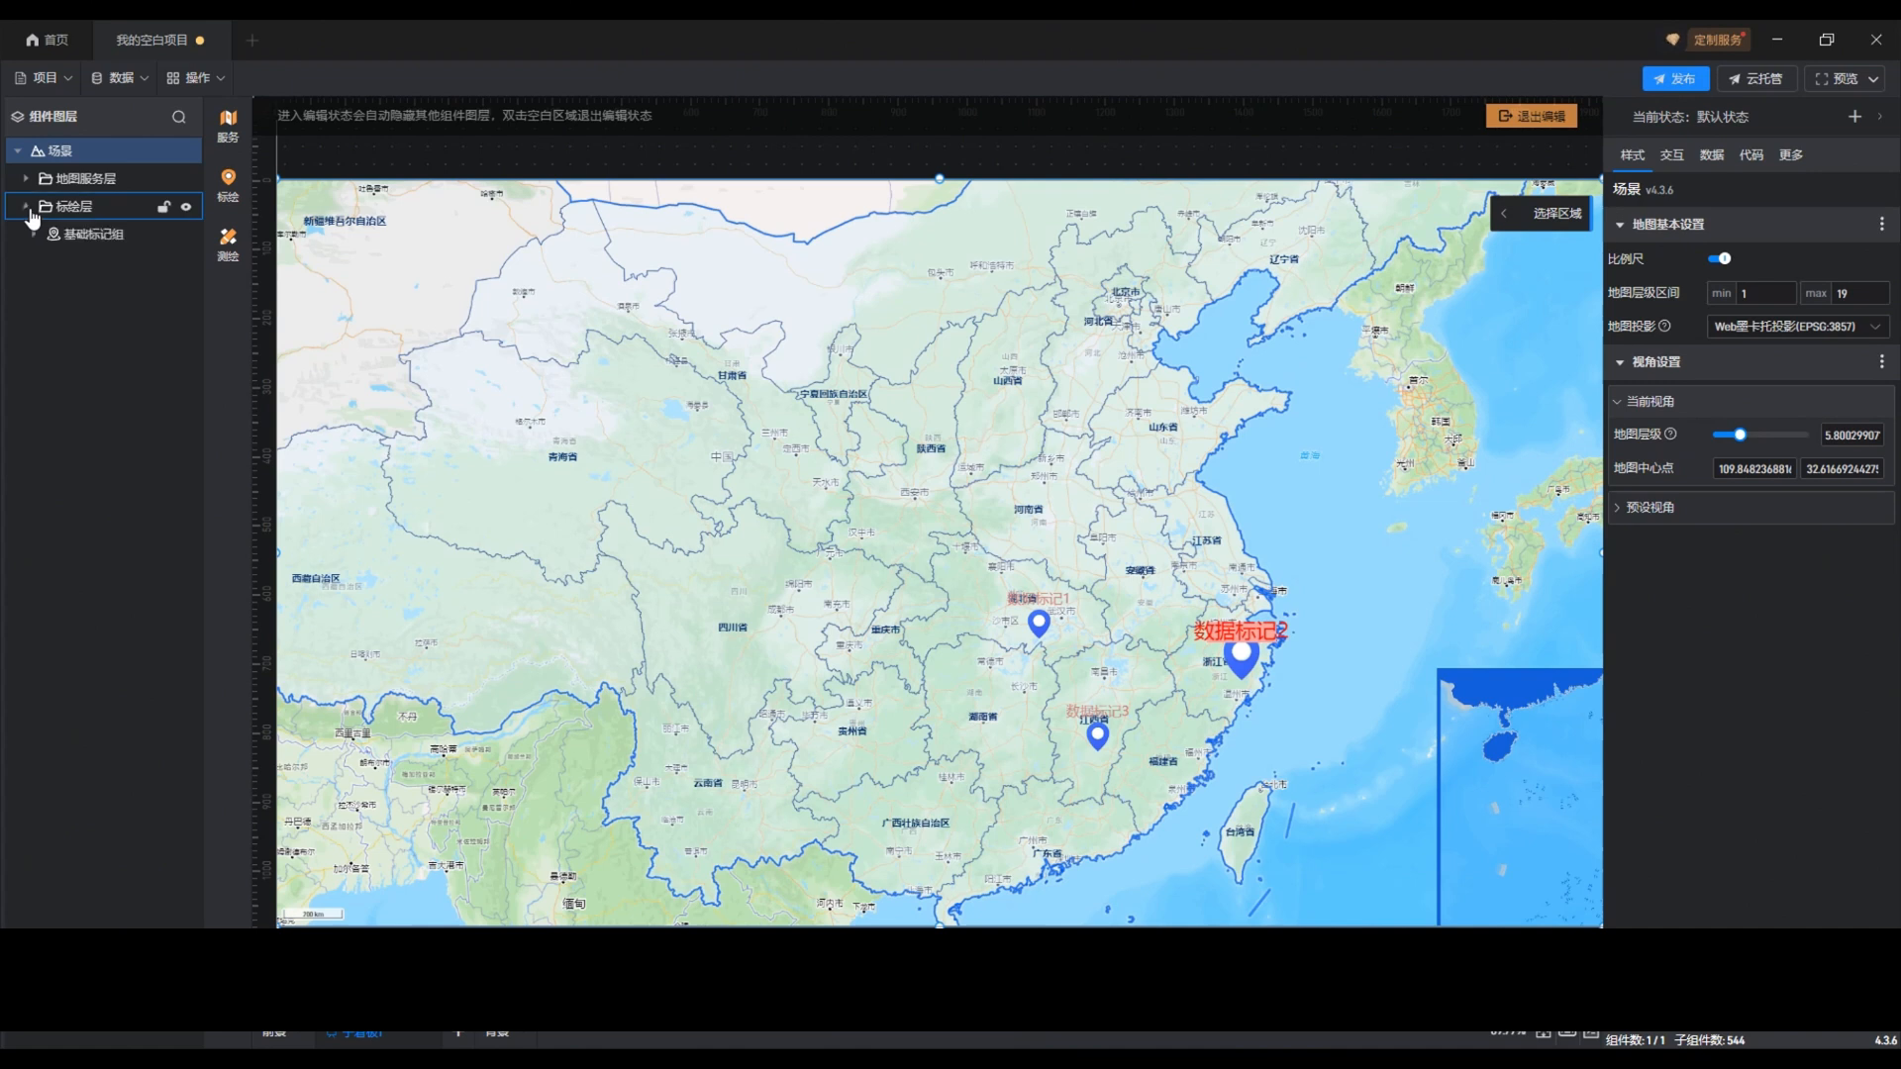
{"action": "left_click", "coordinate": [94, 236]}
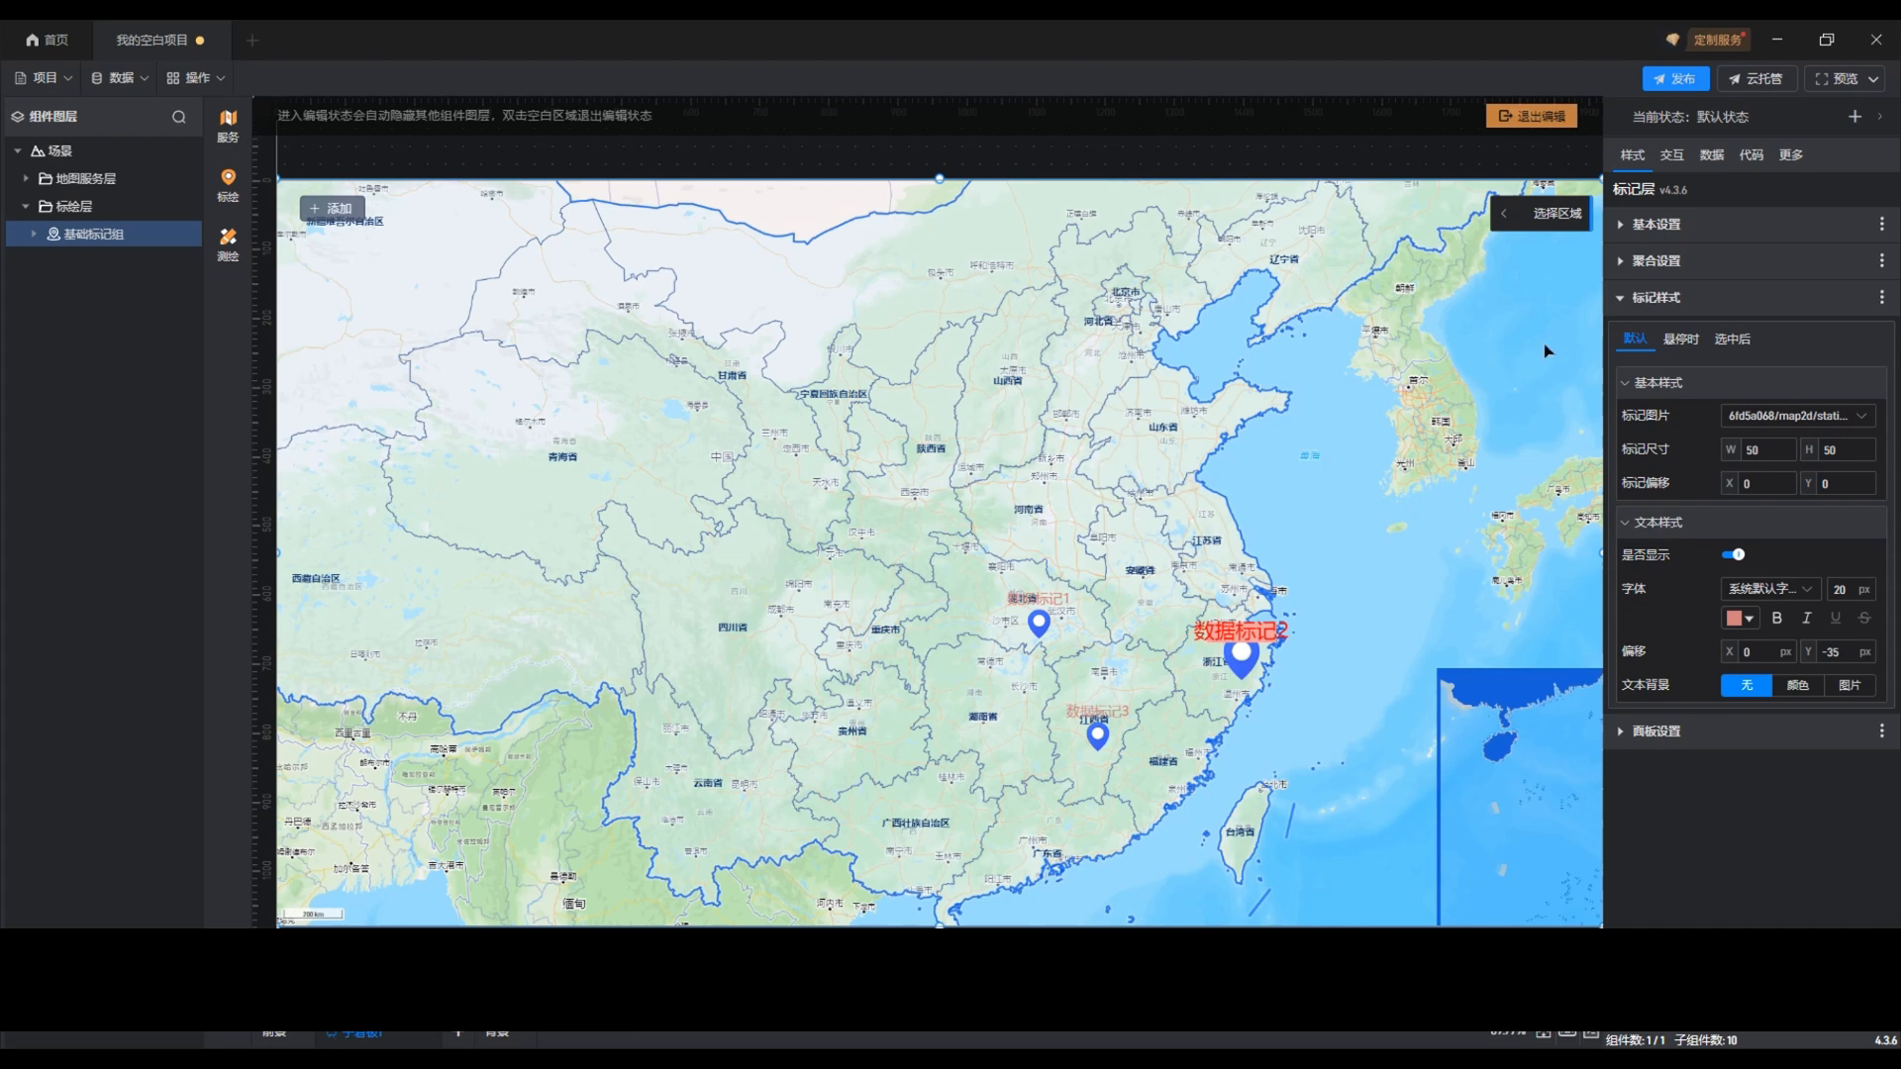
{"action": "left_click", "coordinate": [1655, 299]}
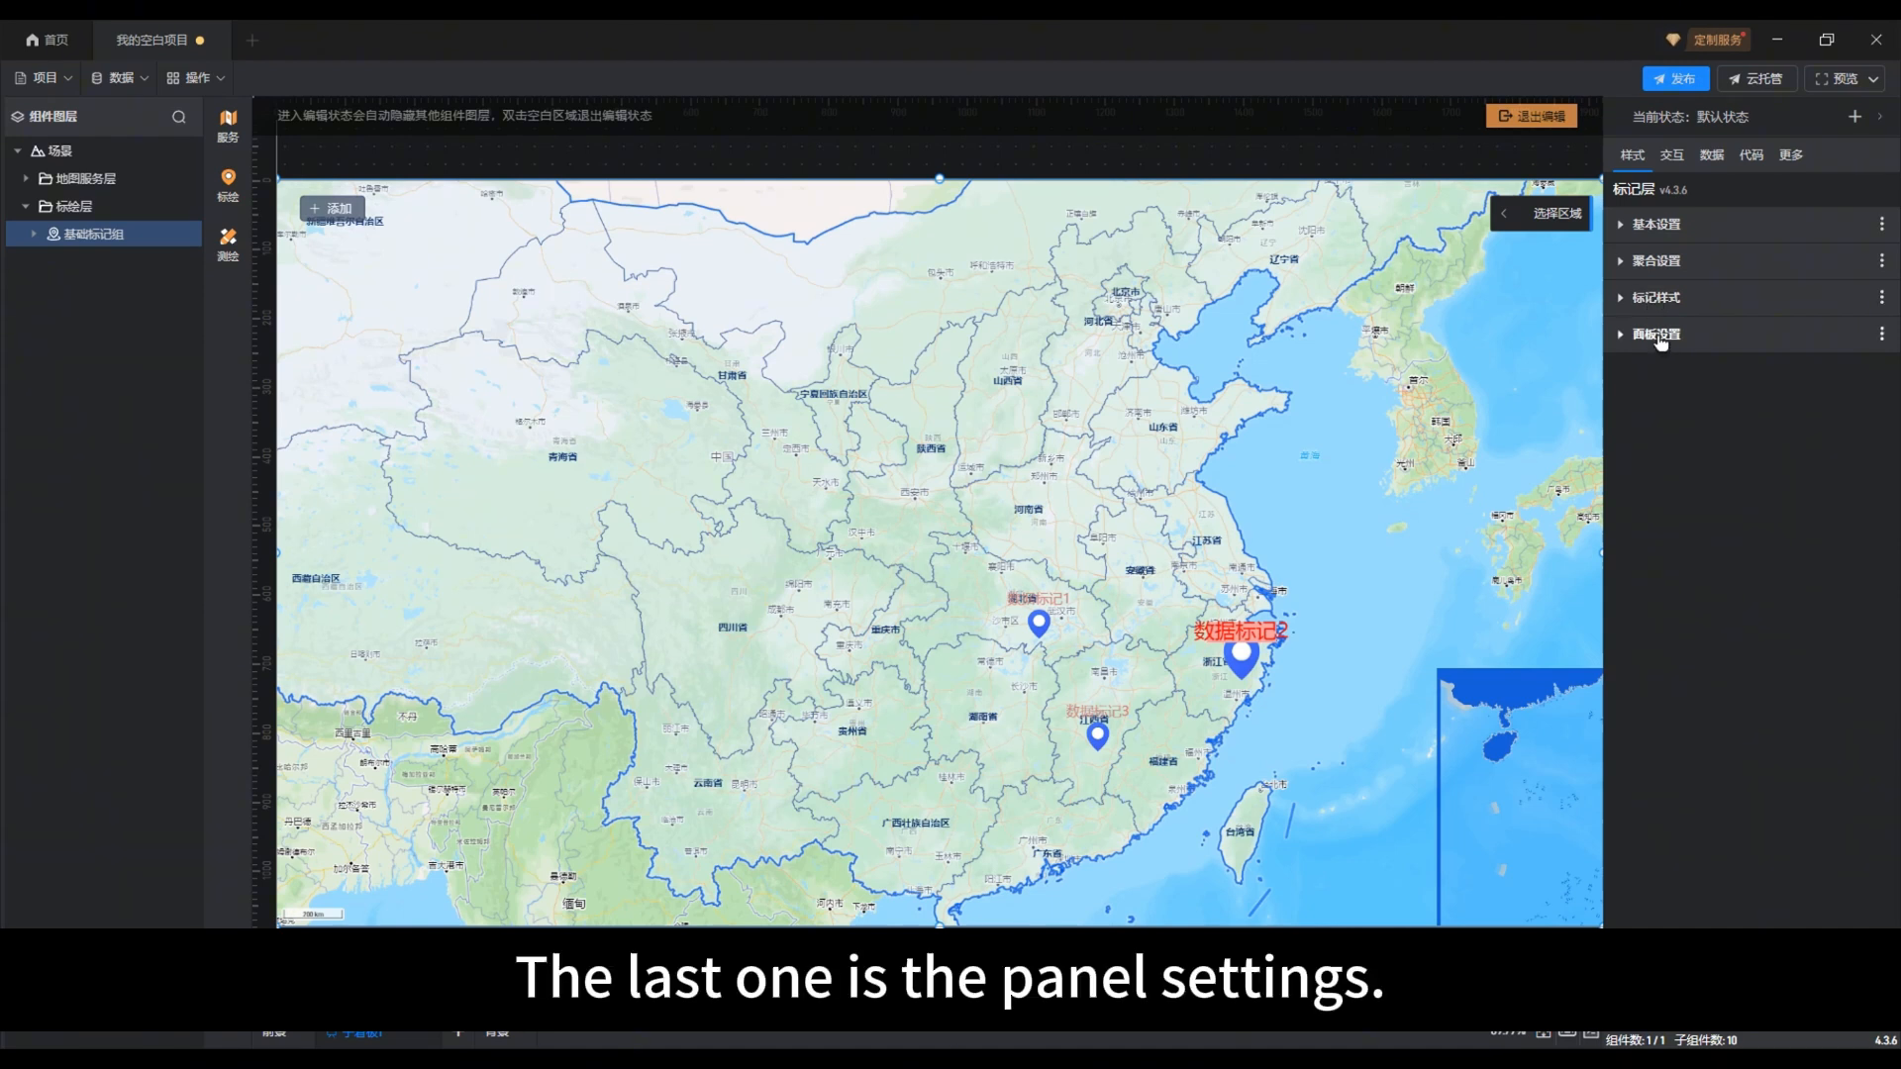
{"action": "left_click", "coordinate": [1660, 336]}
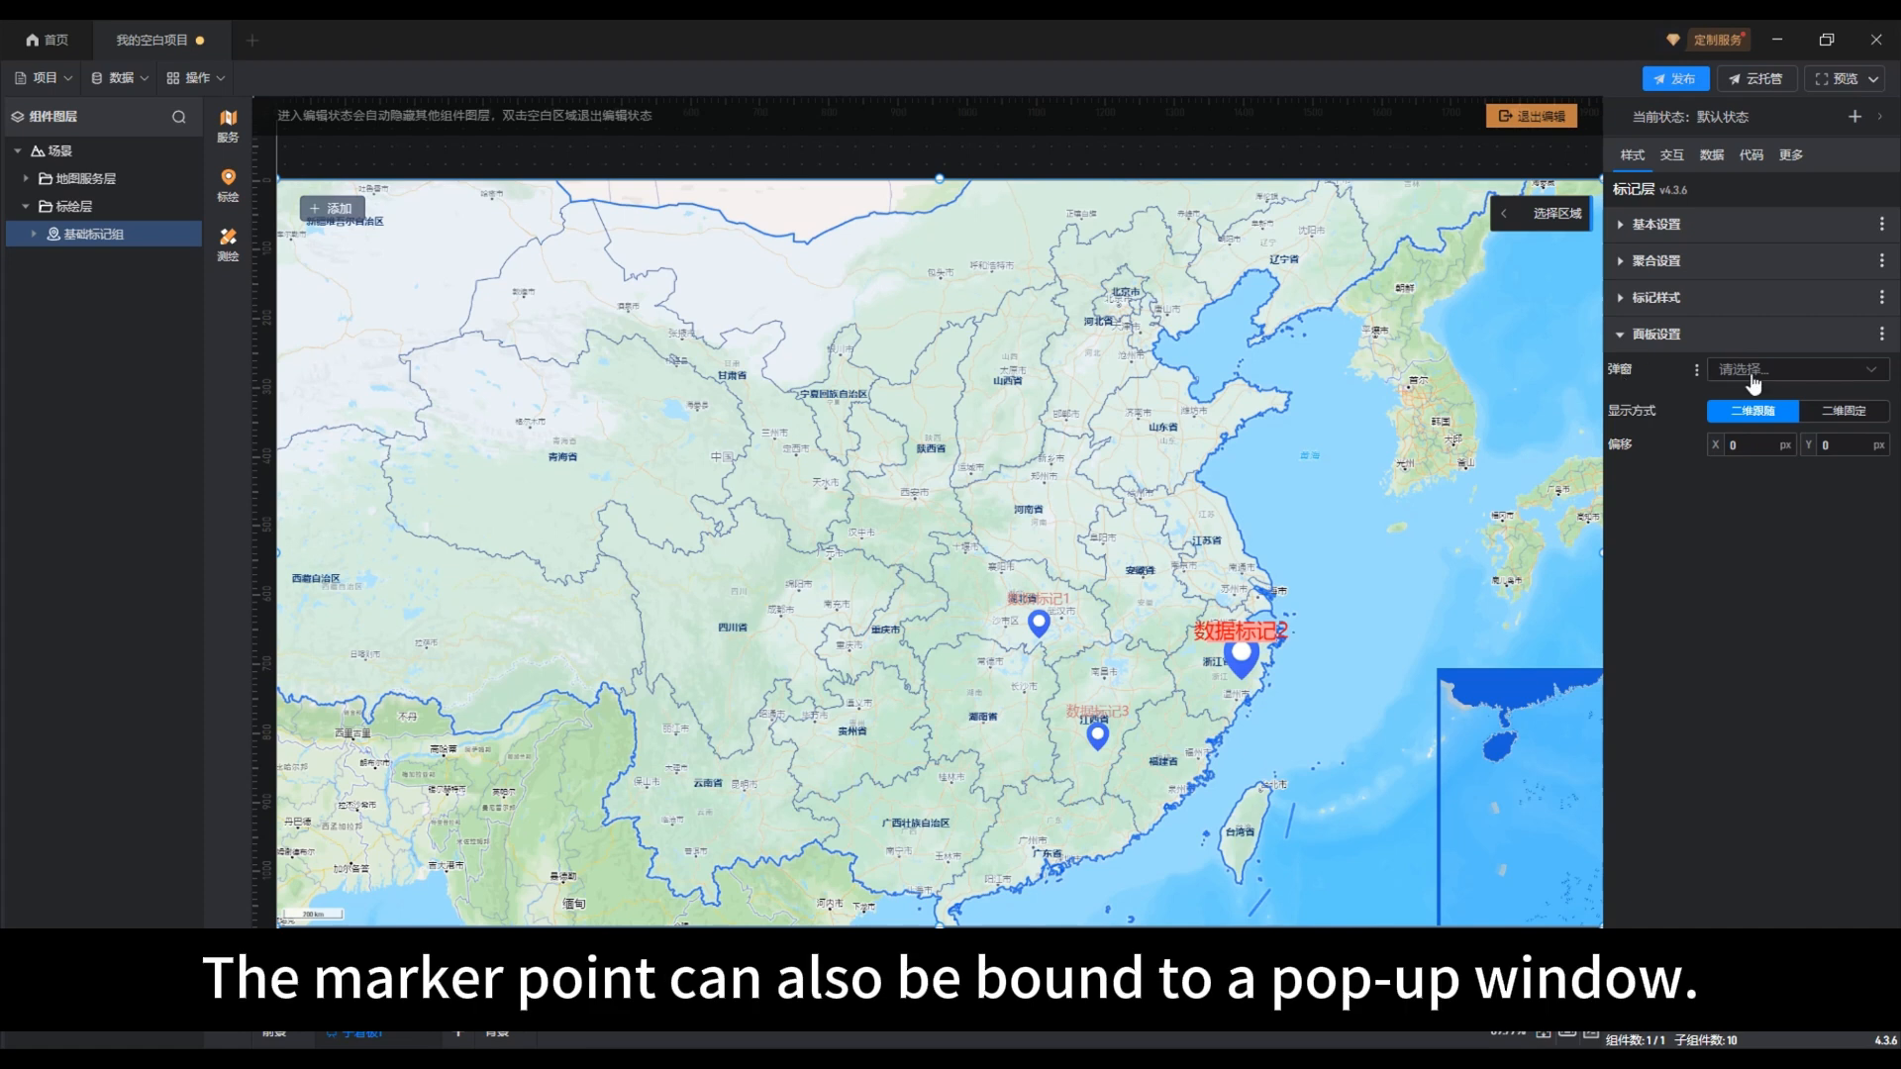
{"action": "left_click", "coordinate": [1847, 373]}
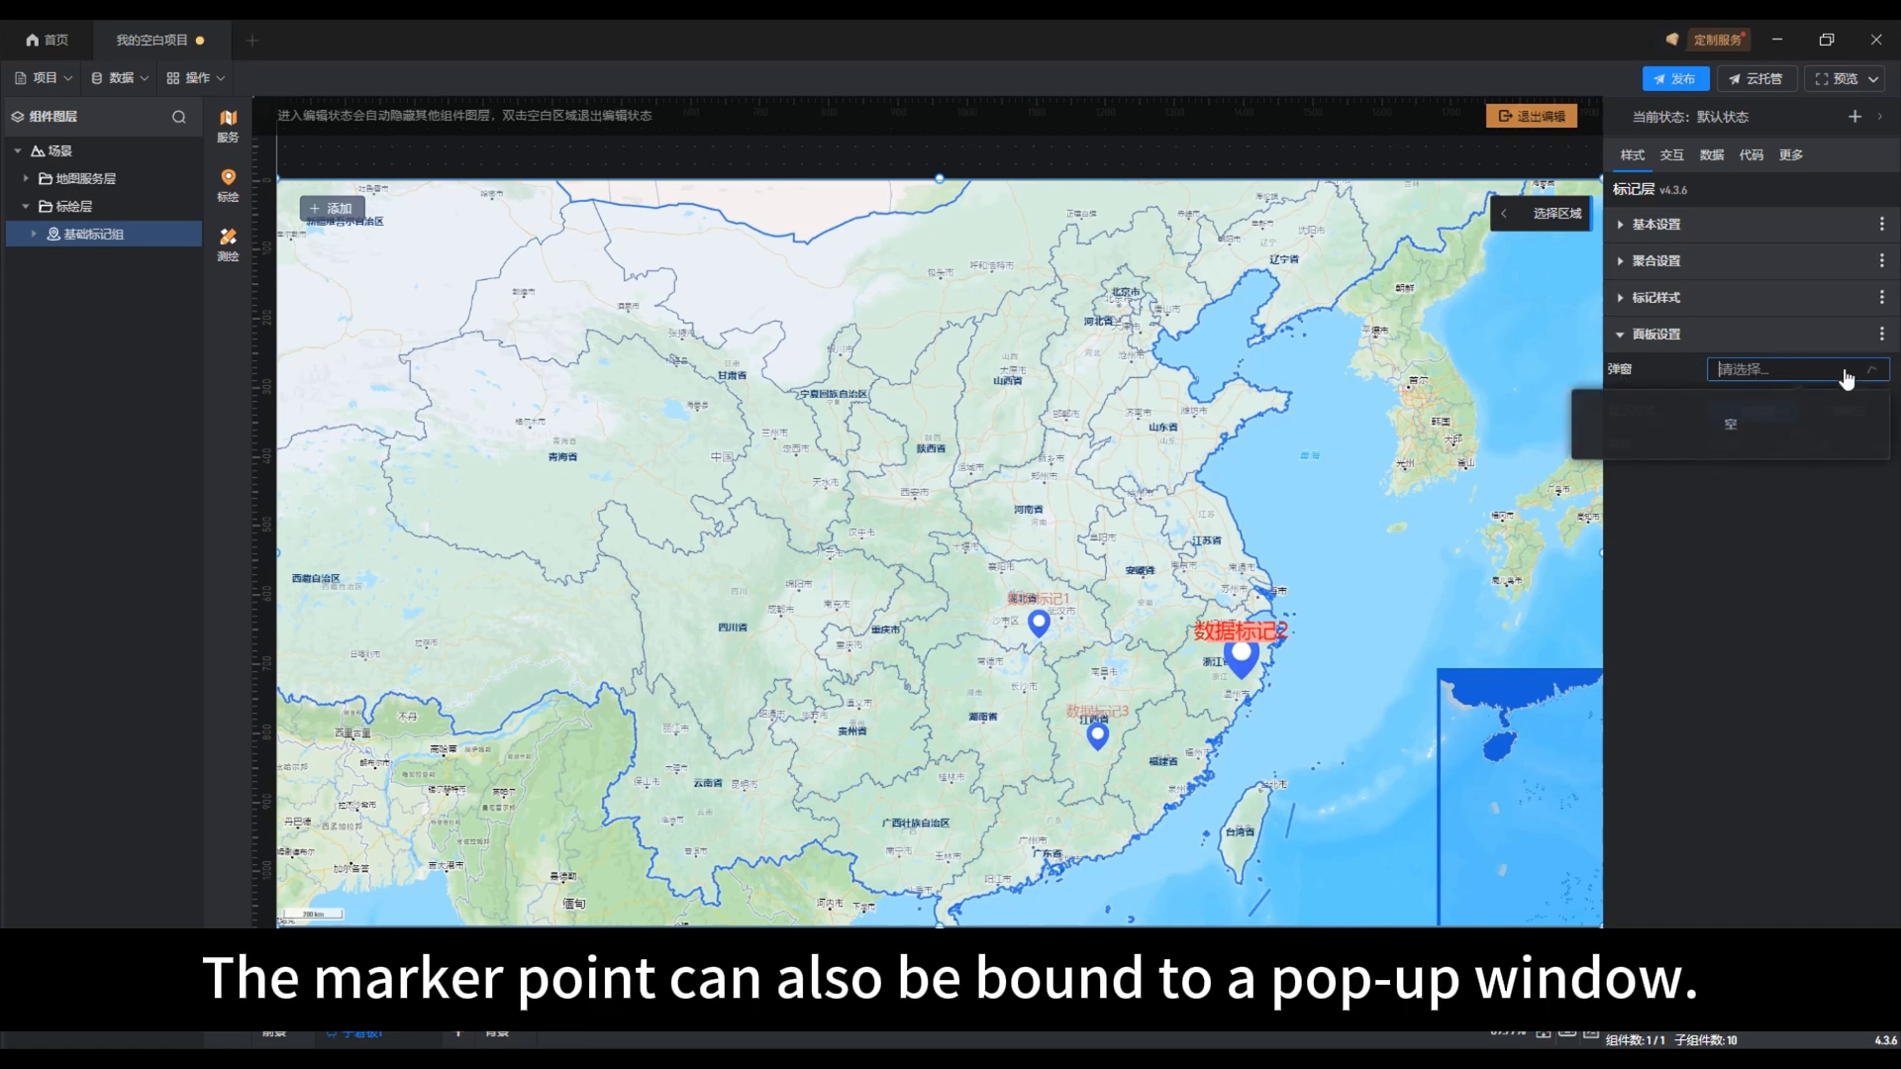
{"action": "left_click", "coordinate": [1846, 372]}
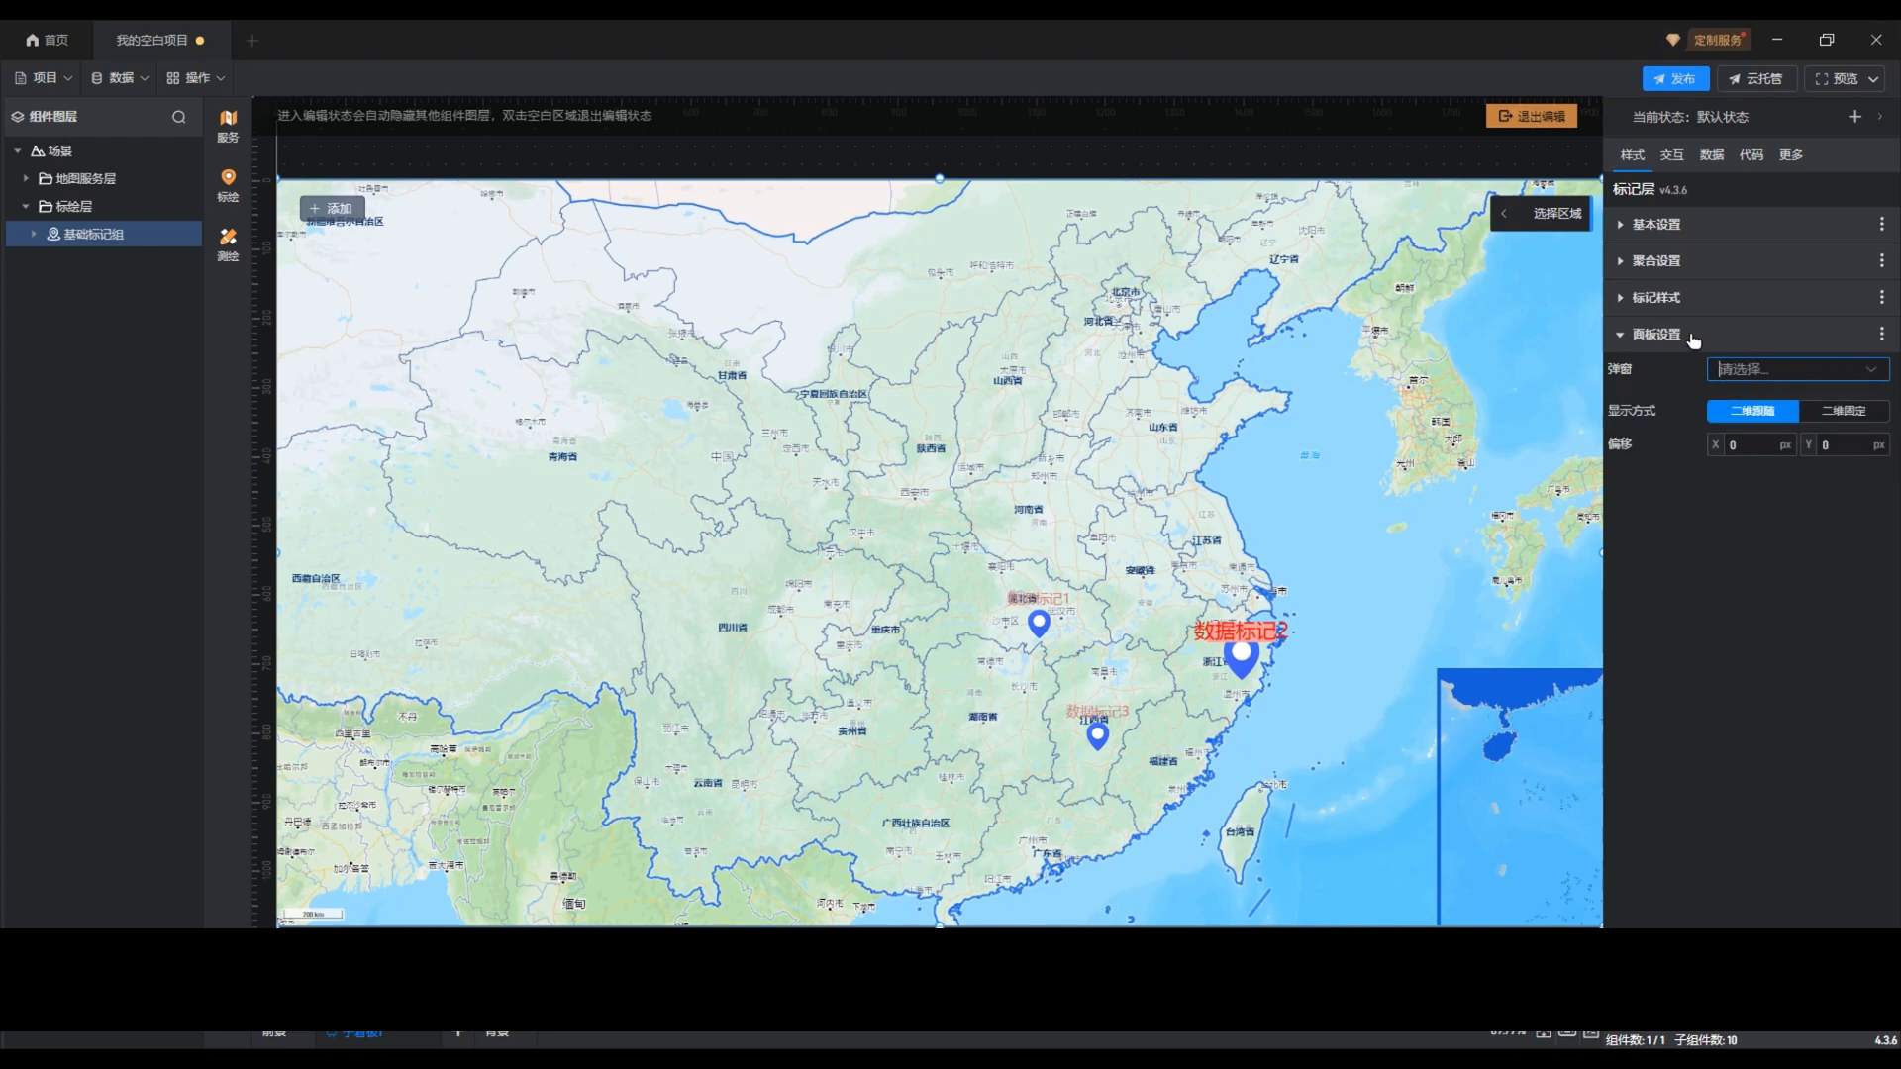
Step: Leave map editing, add a 弹窗 control to the board, move it over the sea near 山东省 and close it
{"action": "left_click", "coordinate": [1531, 117]}
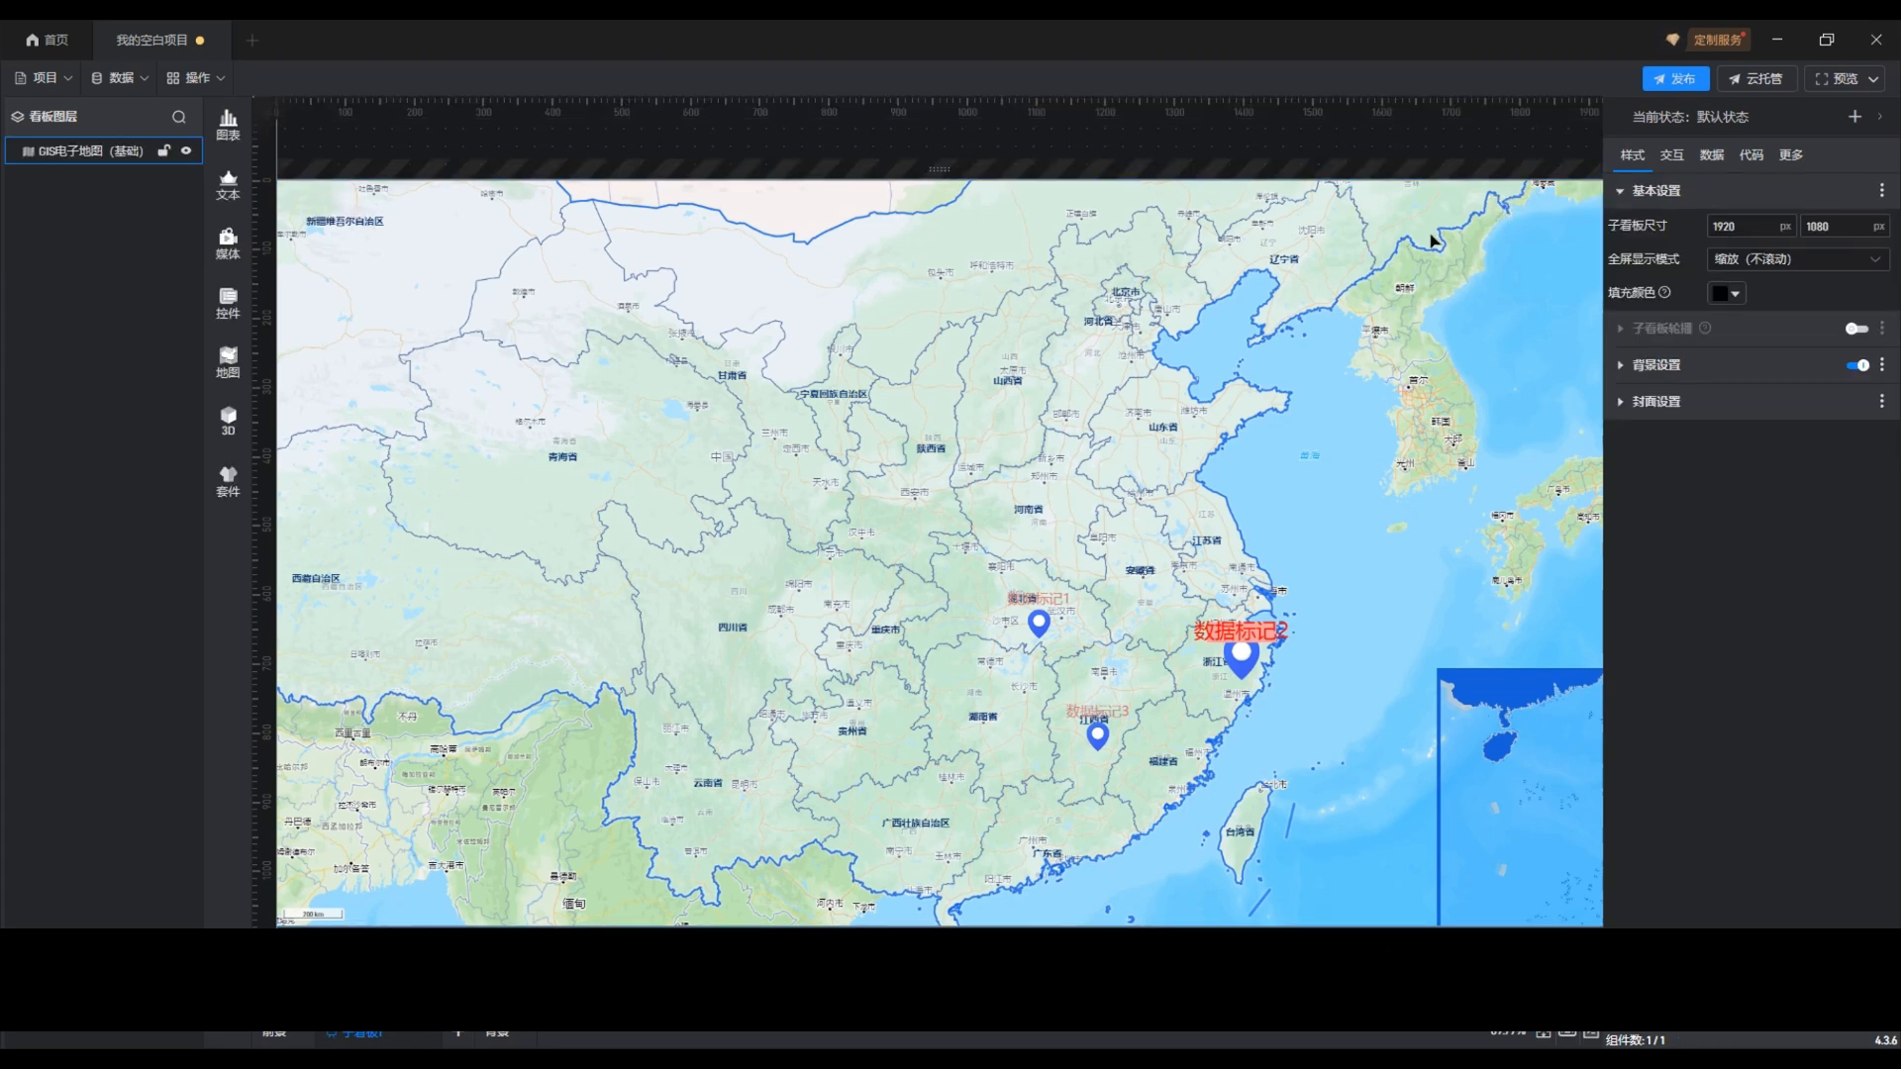
{"action": "left_click", "coordinate": [229, 302]}
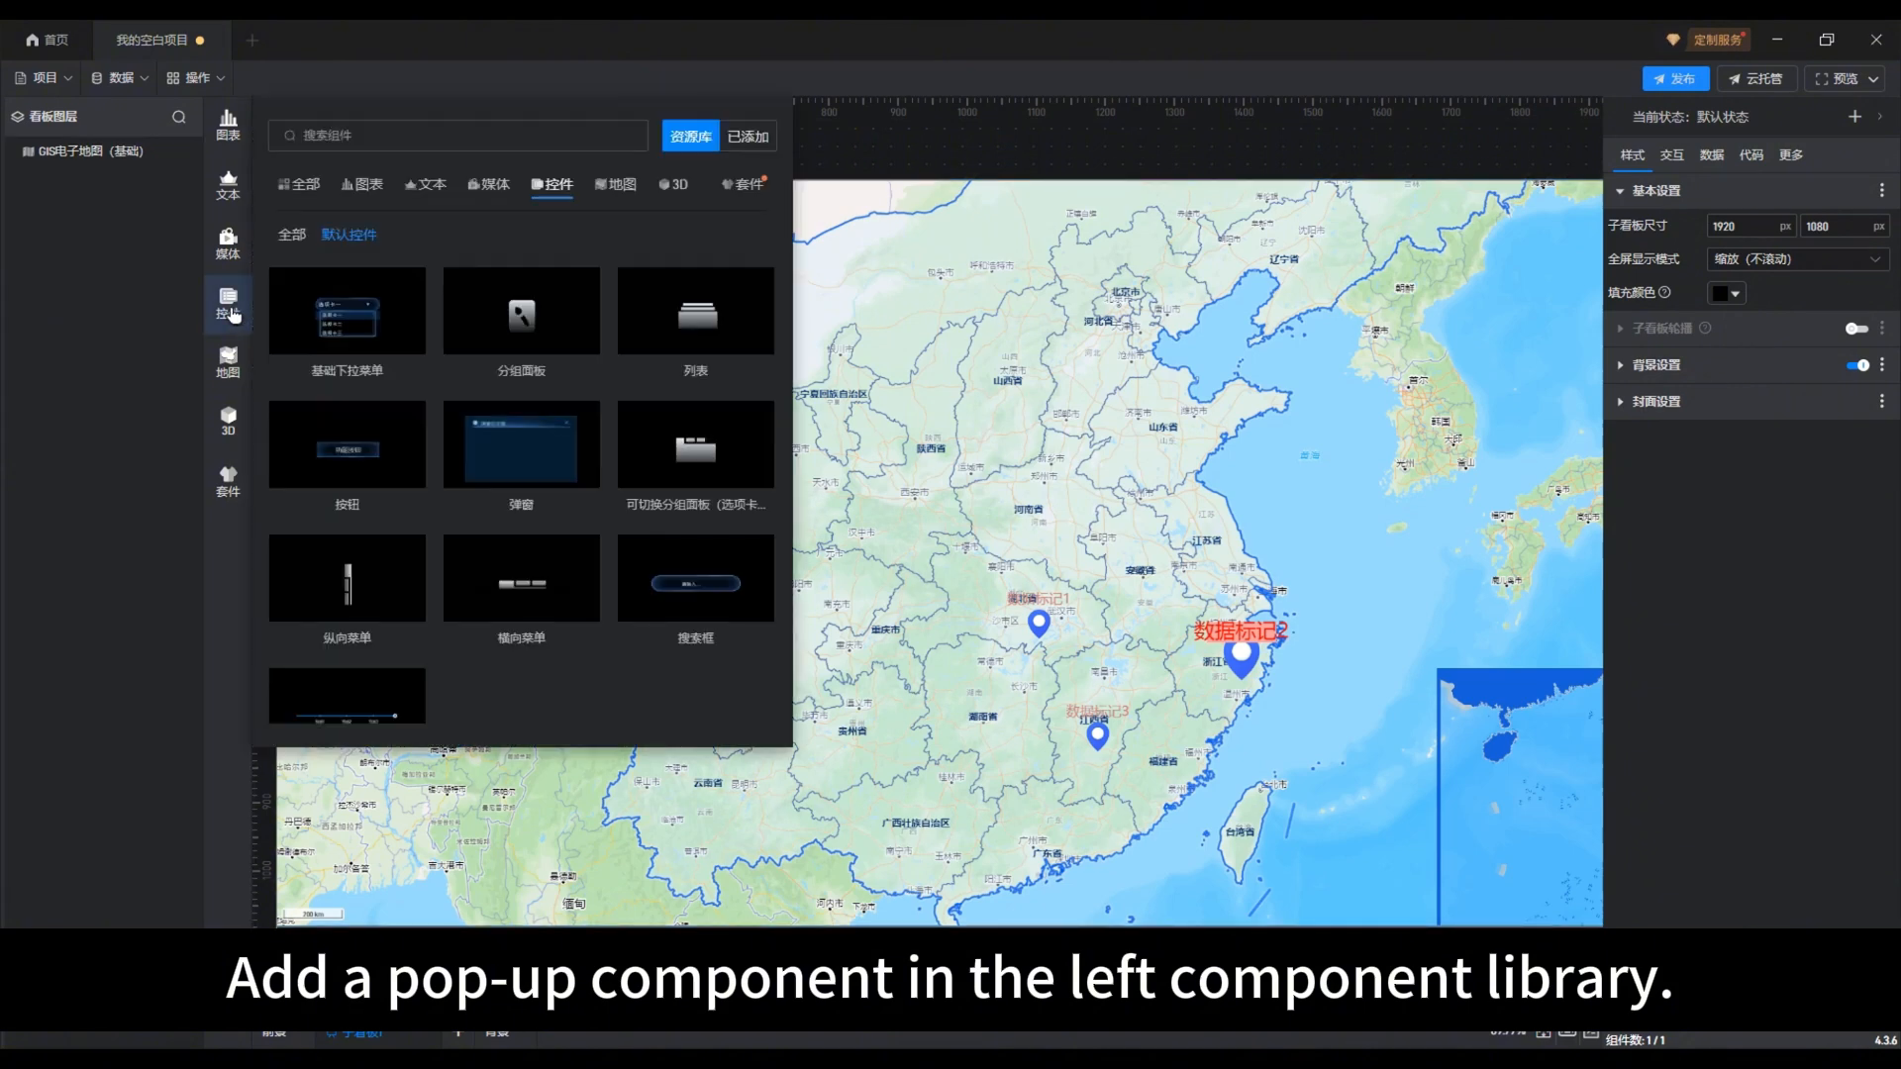
{"action": "left_click", "coordinate": [525, 451]}
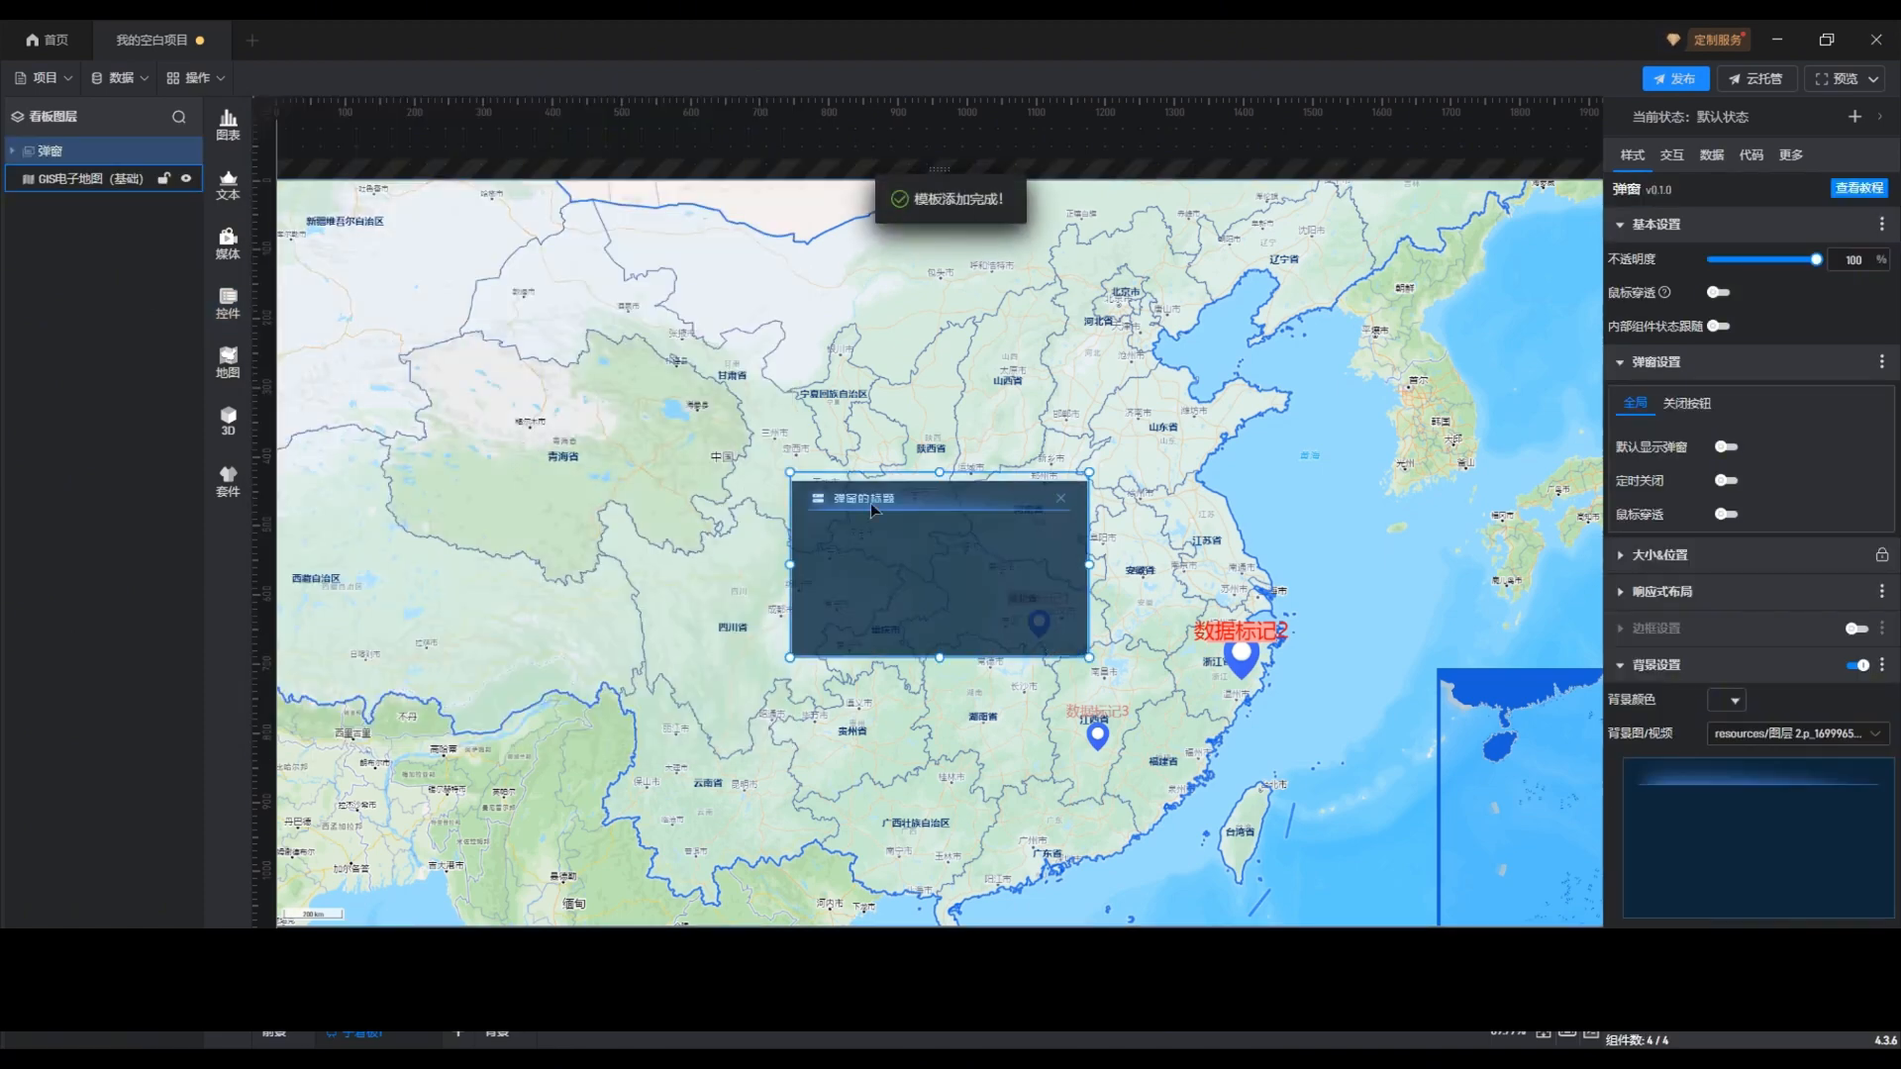
{"action": "left_click_drag", "start_coordinate": [923, 501], "coordinate": [1206, 408]}
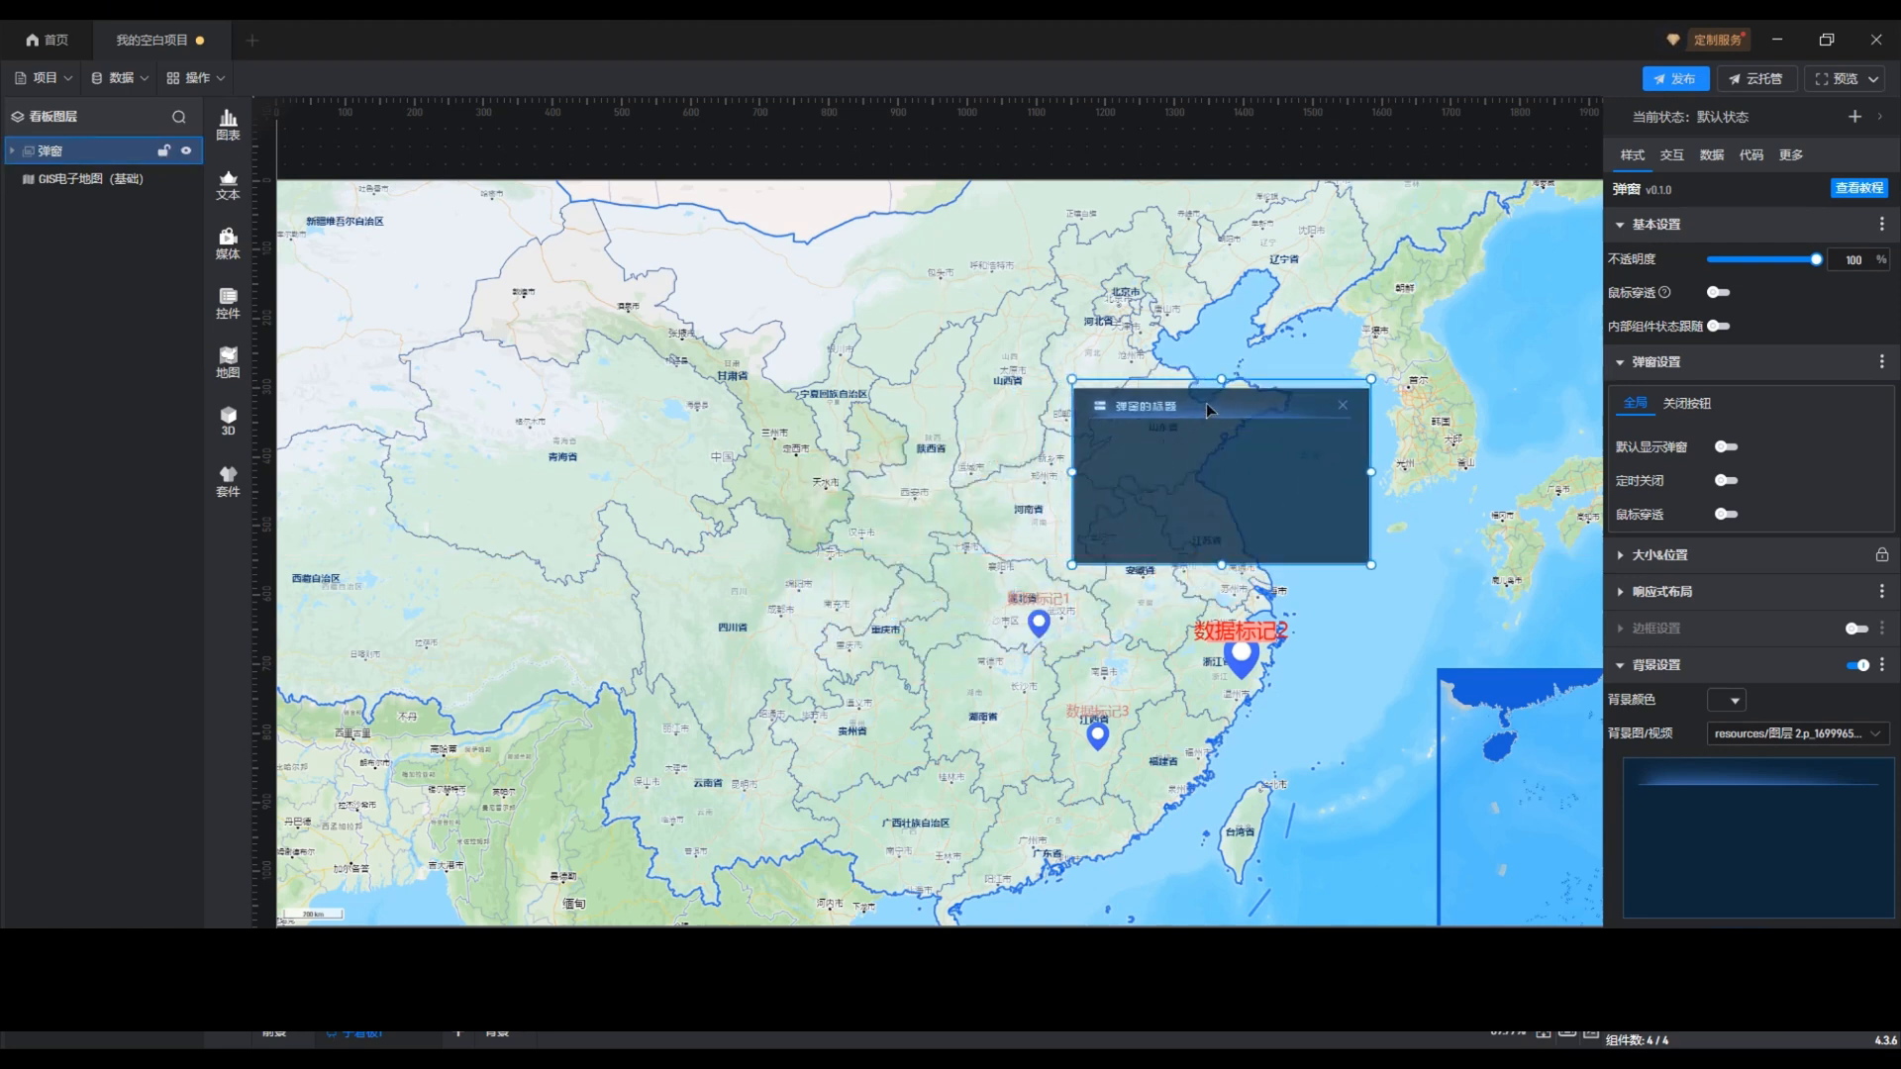
{"action": "left_click", "coordinate": [1342, 408]}
Step: Bind the 弹窗 component to the 基础标记组 marker group, trying the 二维固定 display mode before settling on 二维跟随
{"action": "double_click", "coordinate": [1349, 624]}
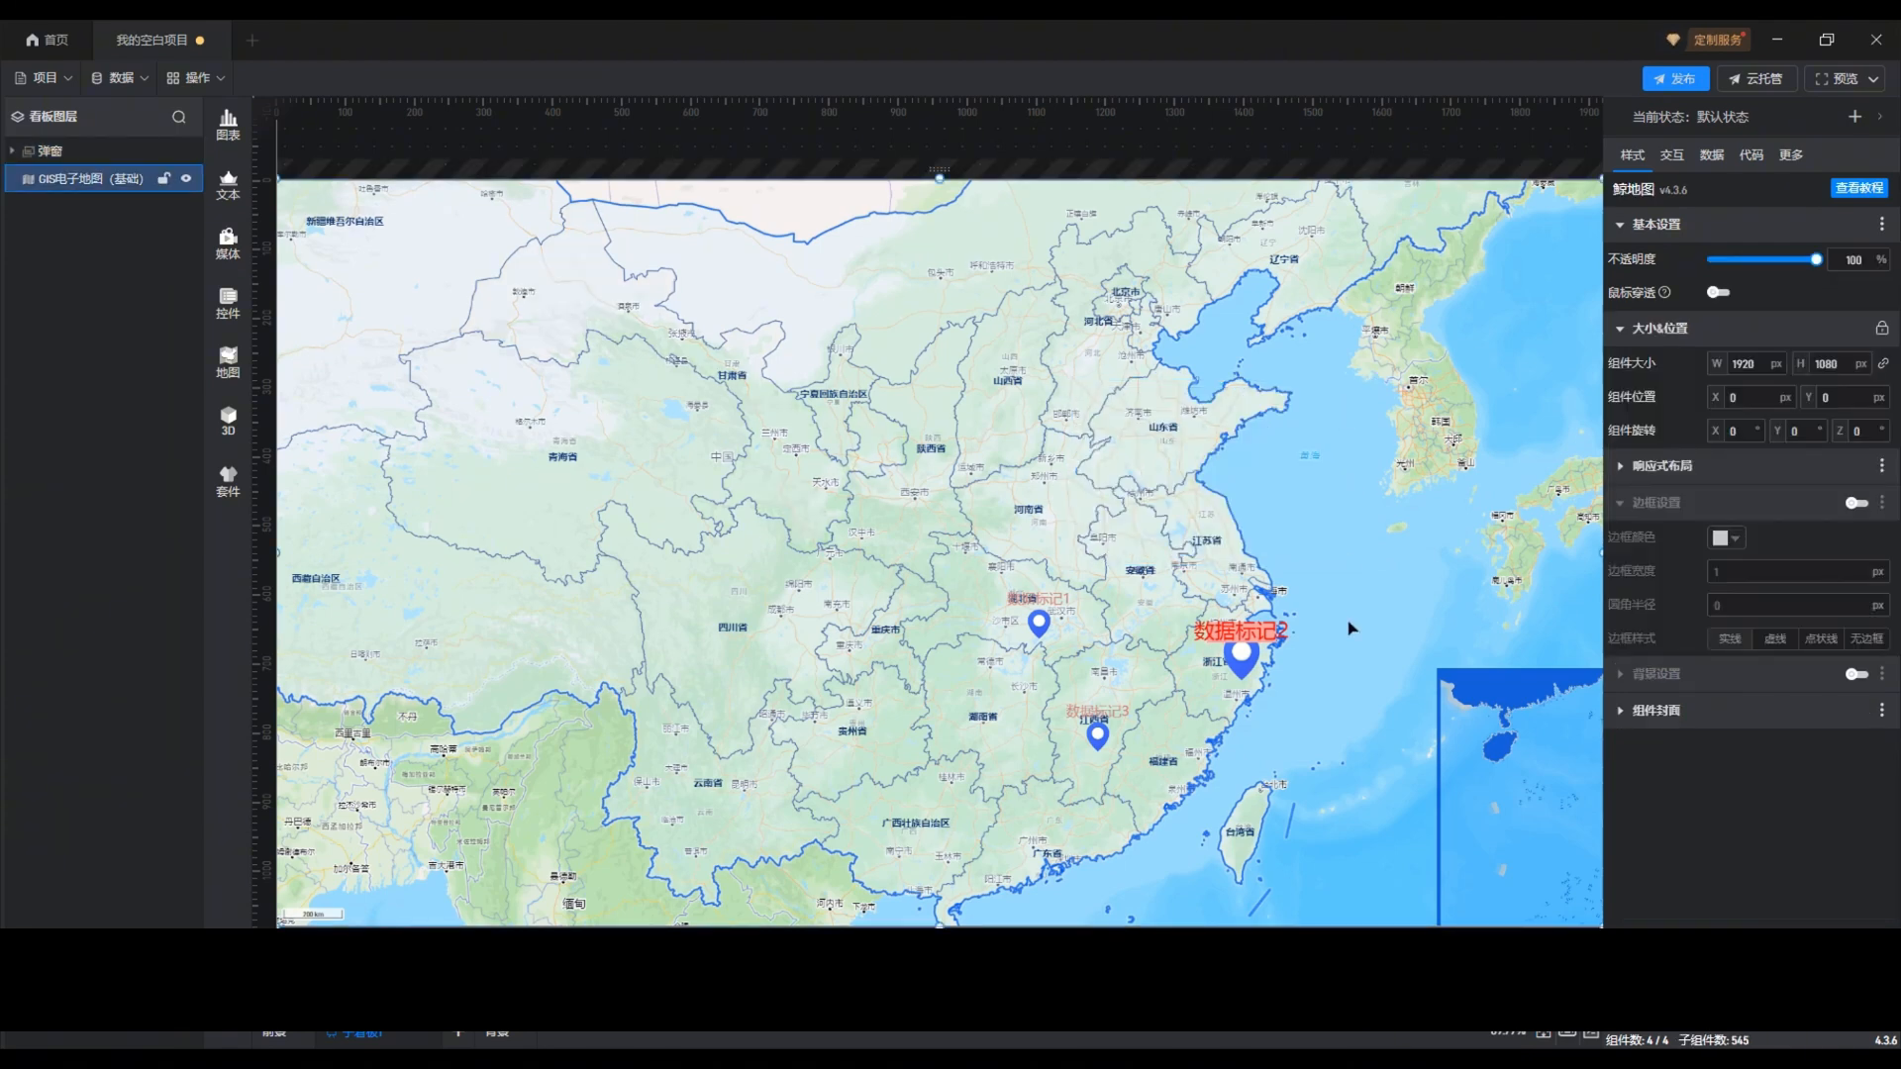
{"action": "left_click", "coordinate": [1167, 616]}
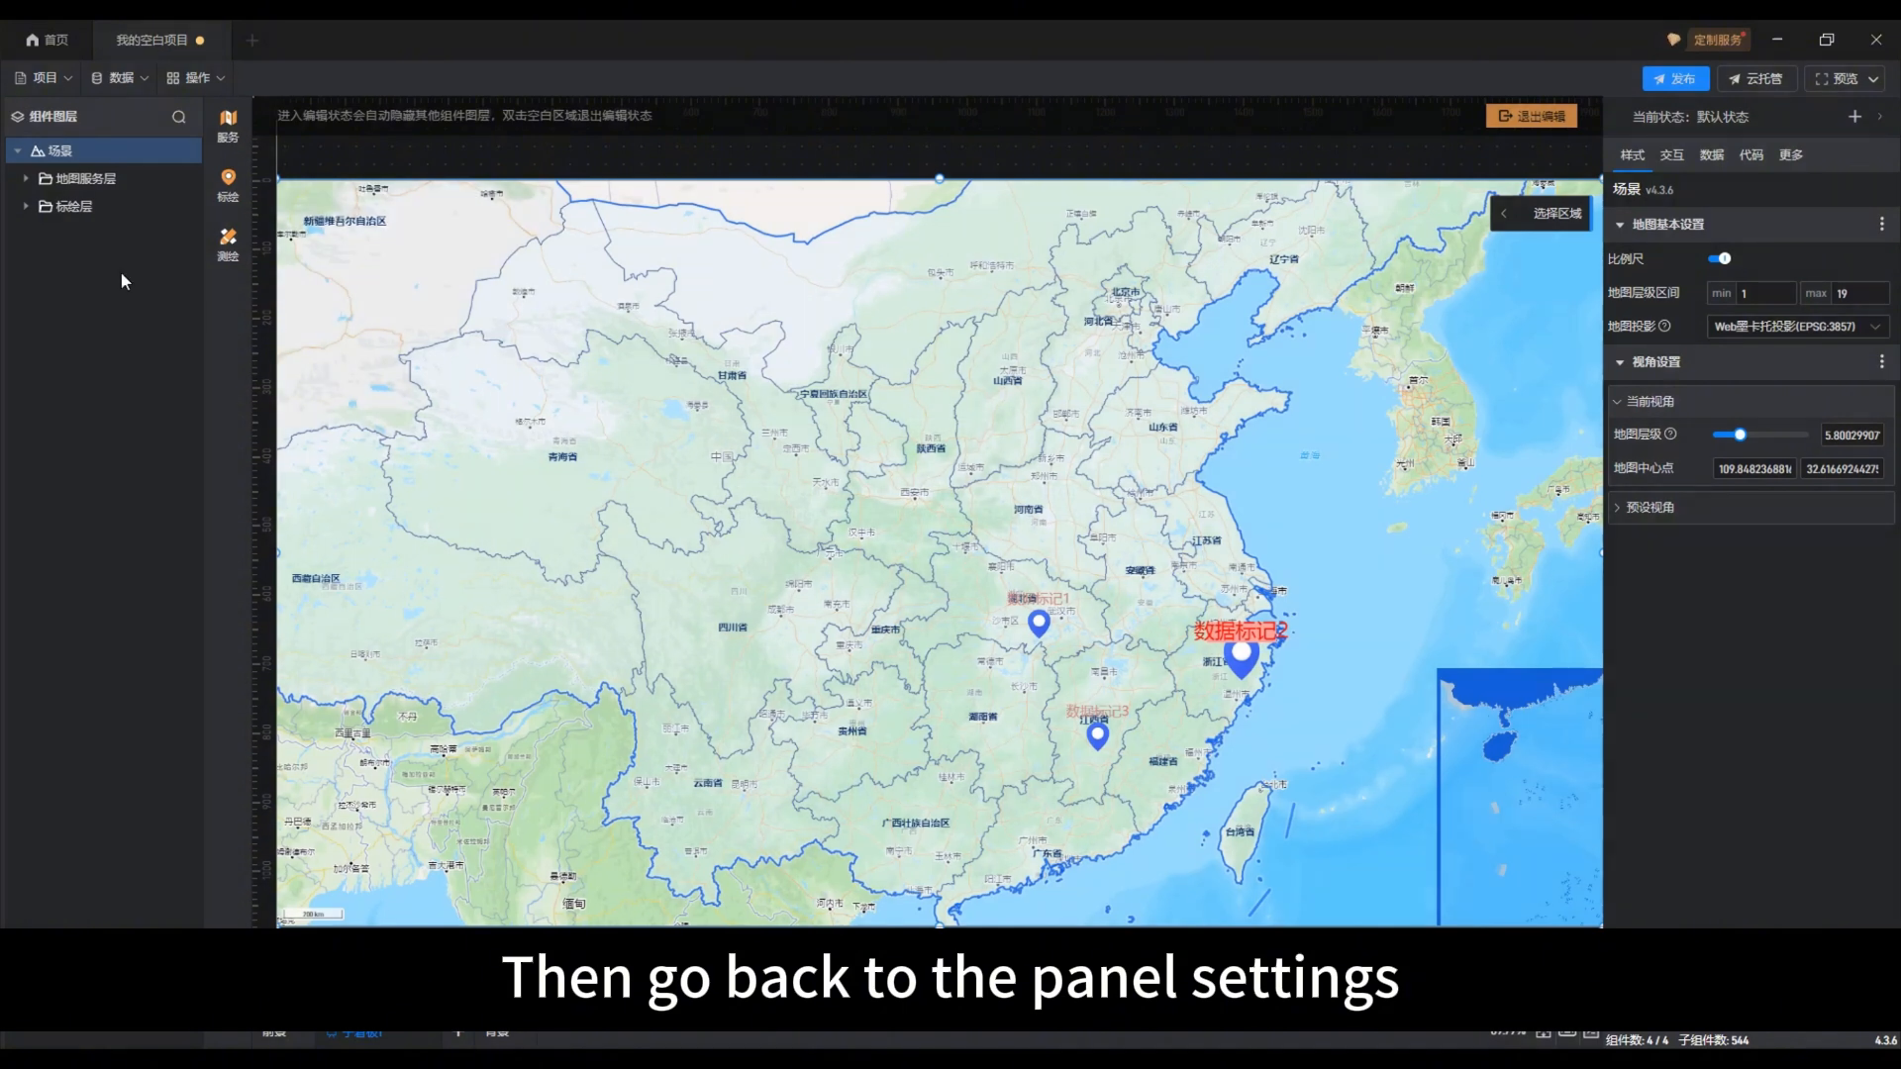
{"action": "left_click", "coordinate": [30, 206]}
{"action": "left_click", "coordinate": [71, 237]}
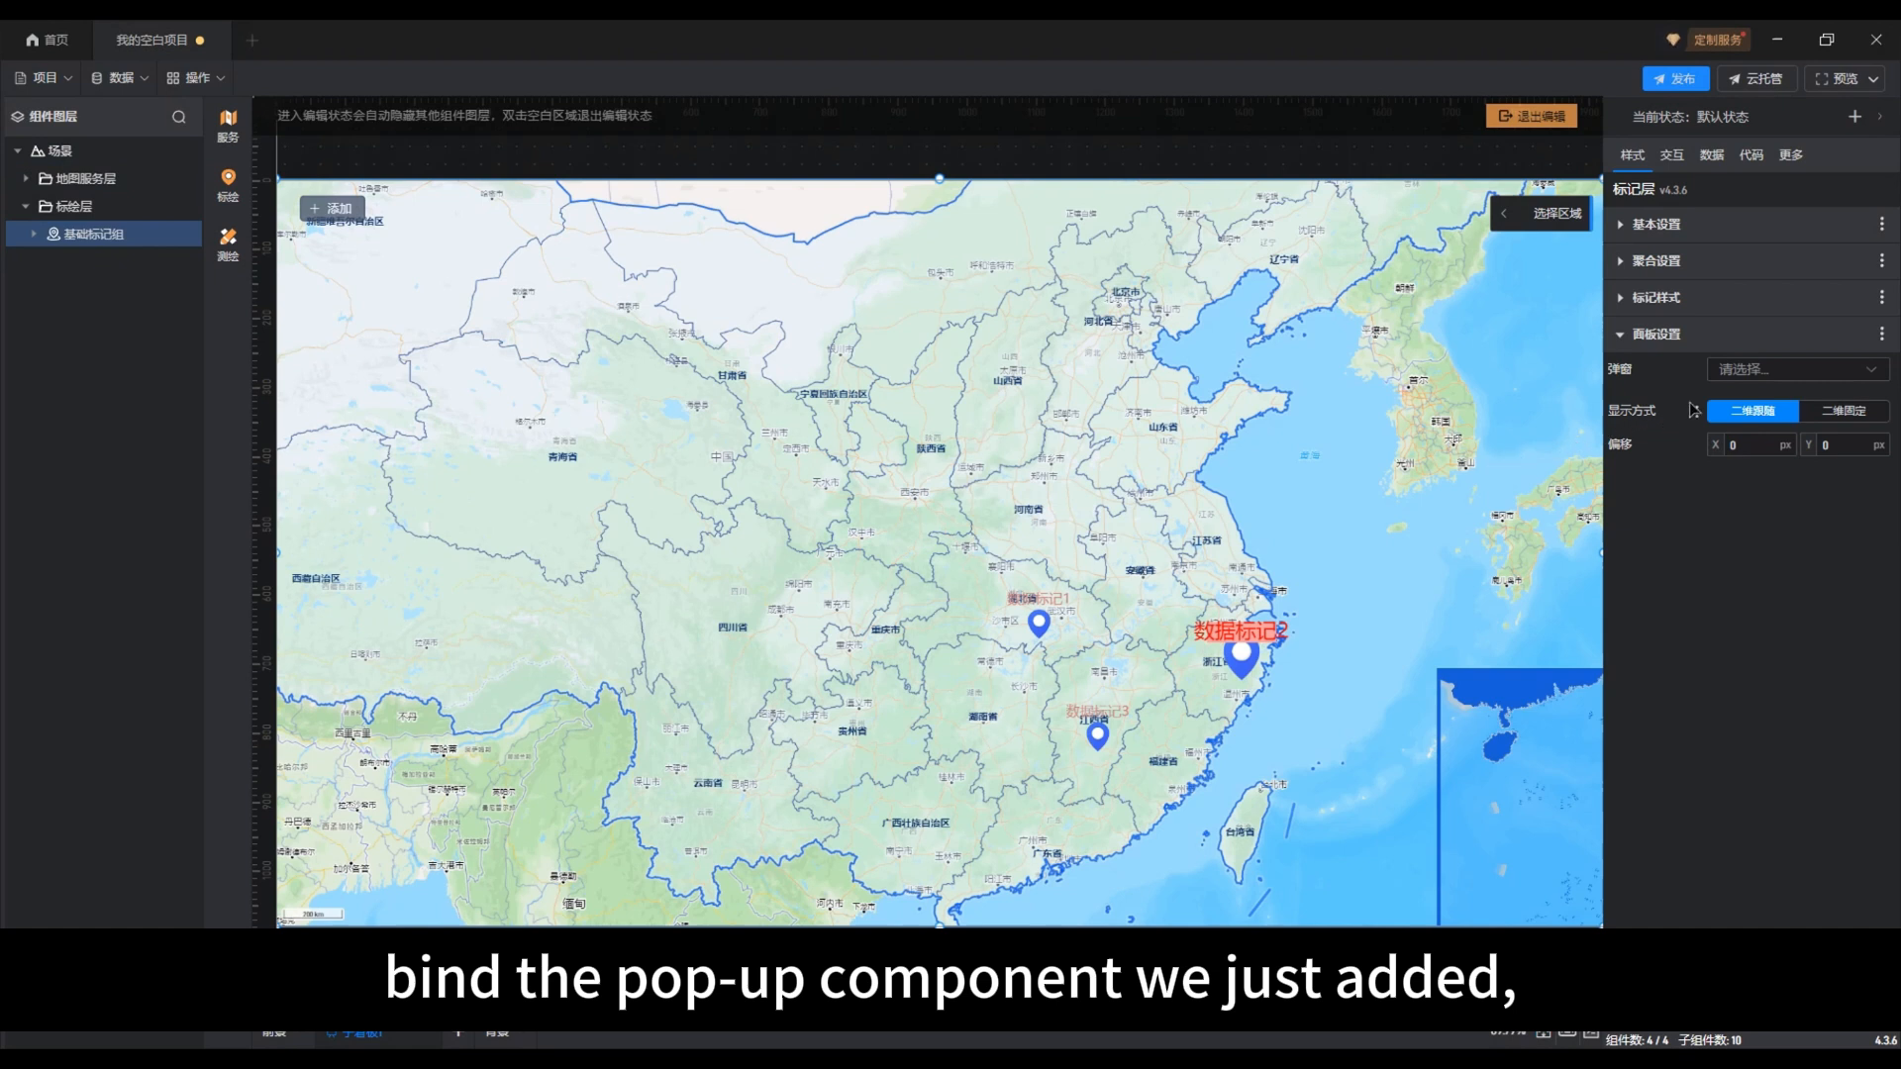
{"action": "left_click", "coordinate": [1772, 376]}
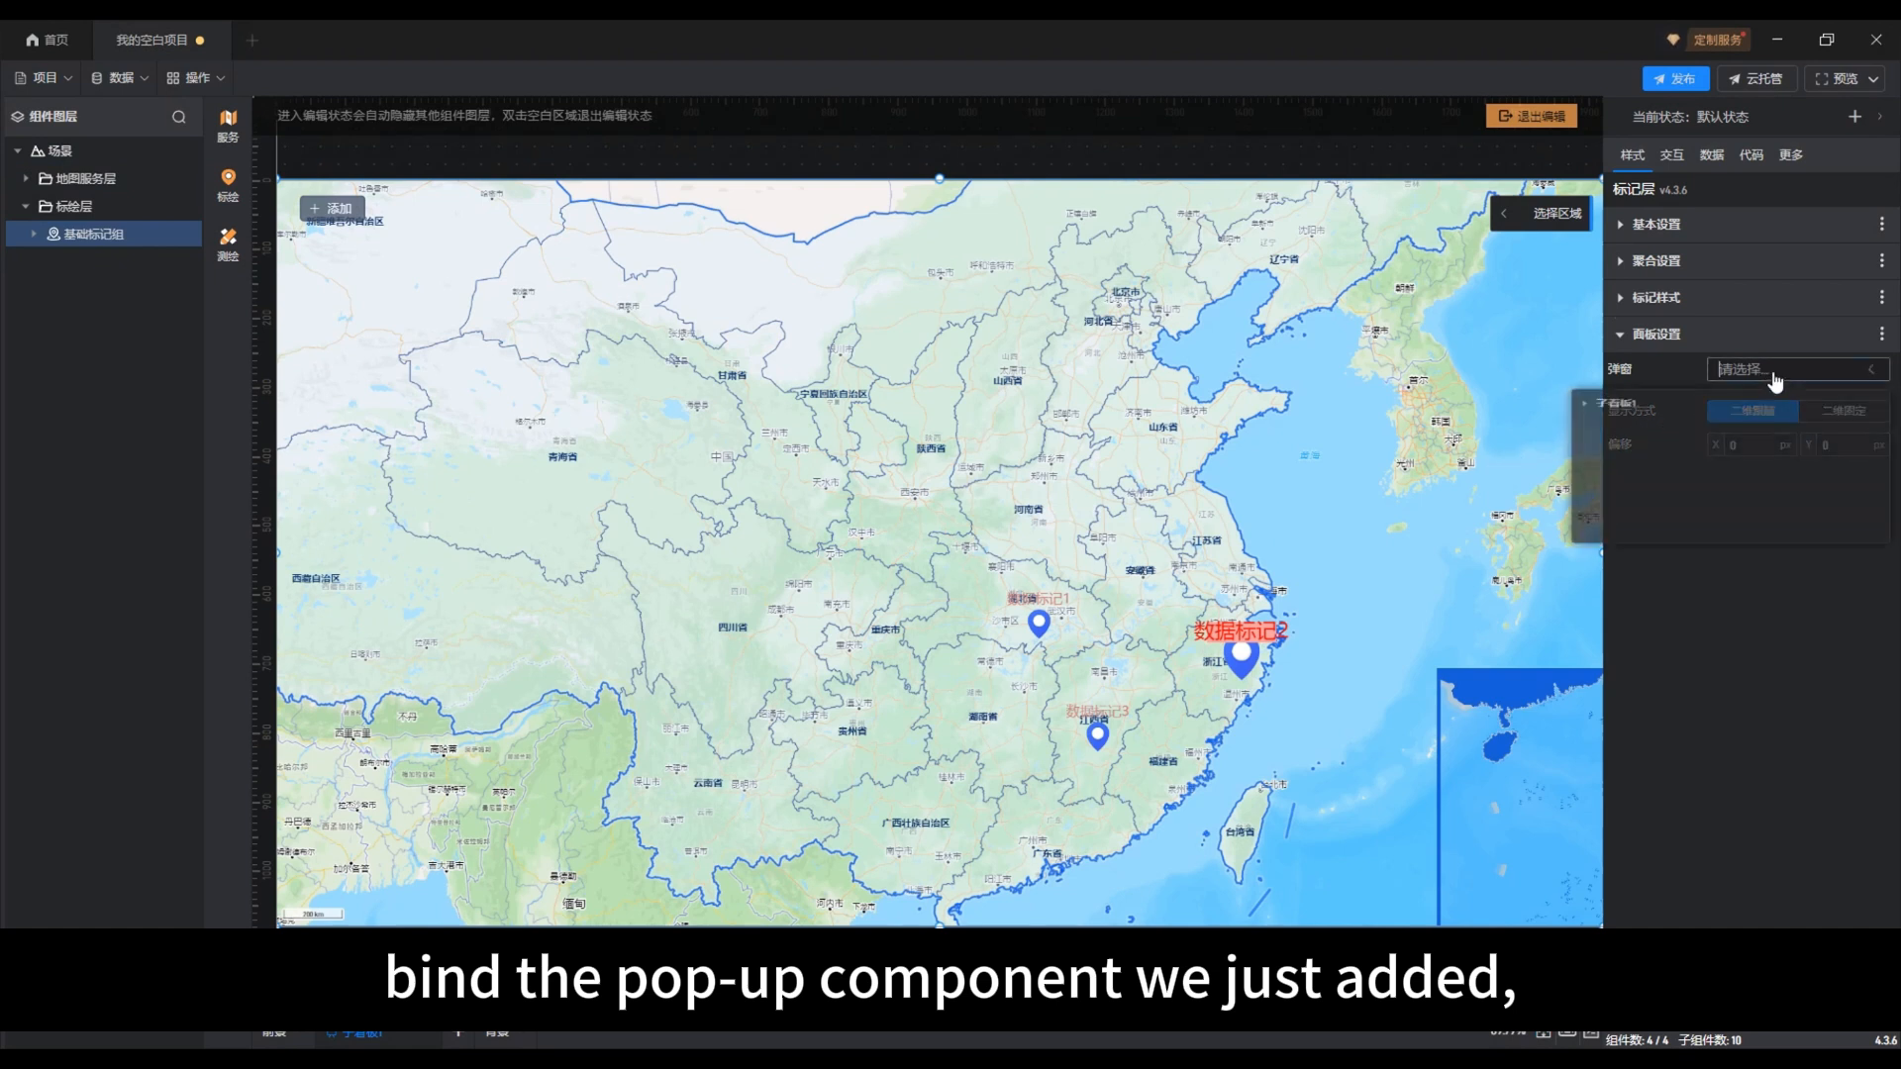
{"action": "left_click", "coordinate": [1594, 414]}
{"action": "left_click", "coordinate": [1624, 436]}
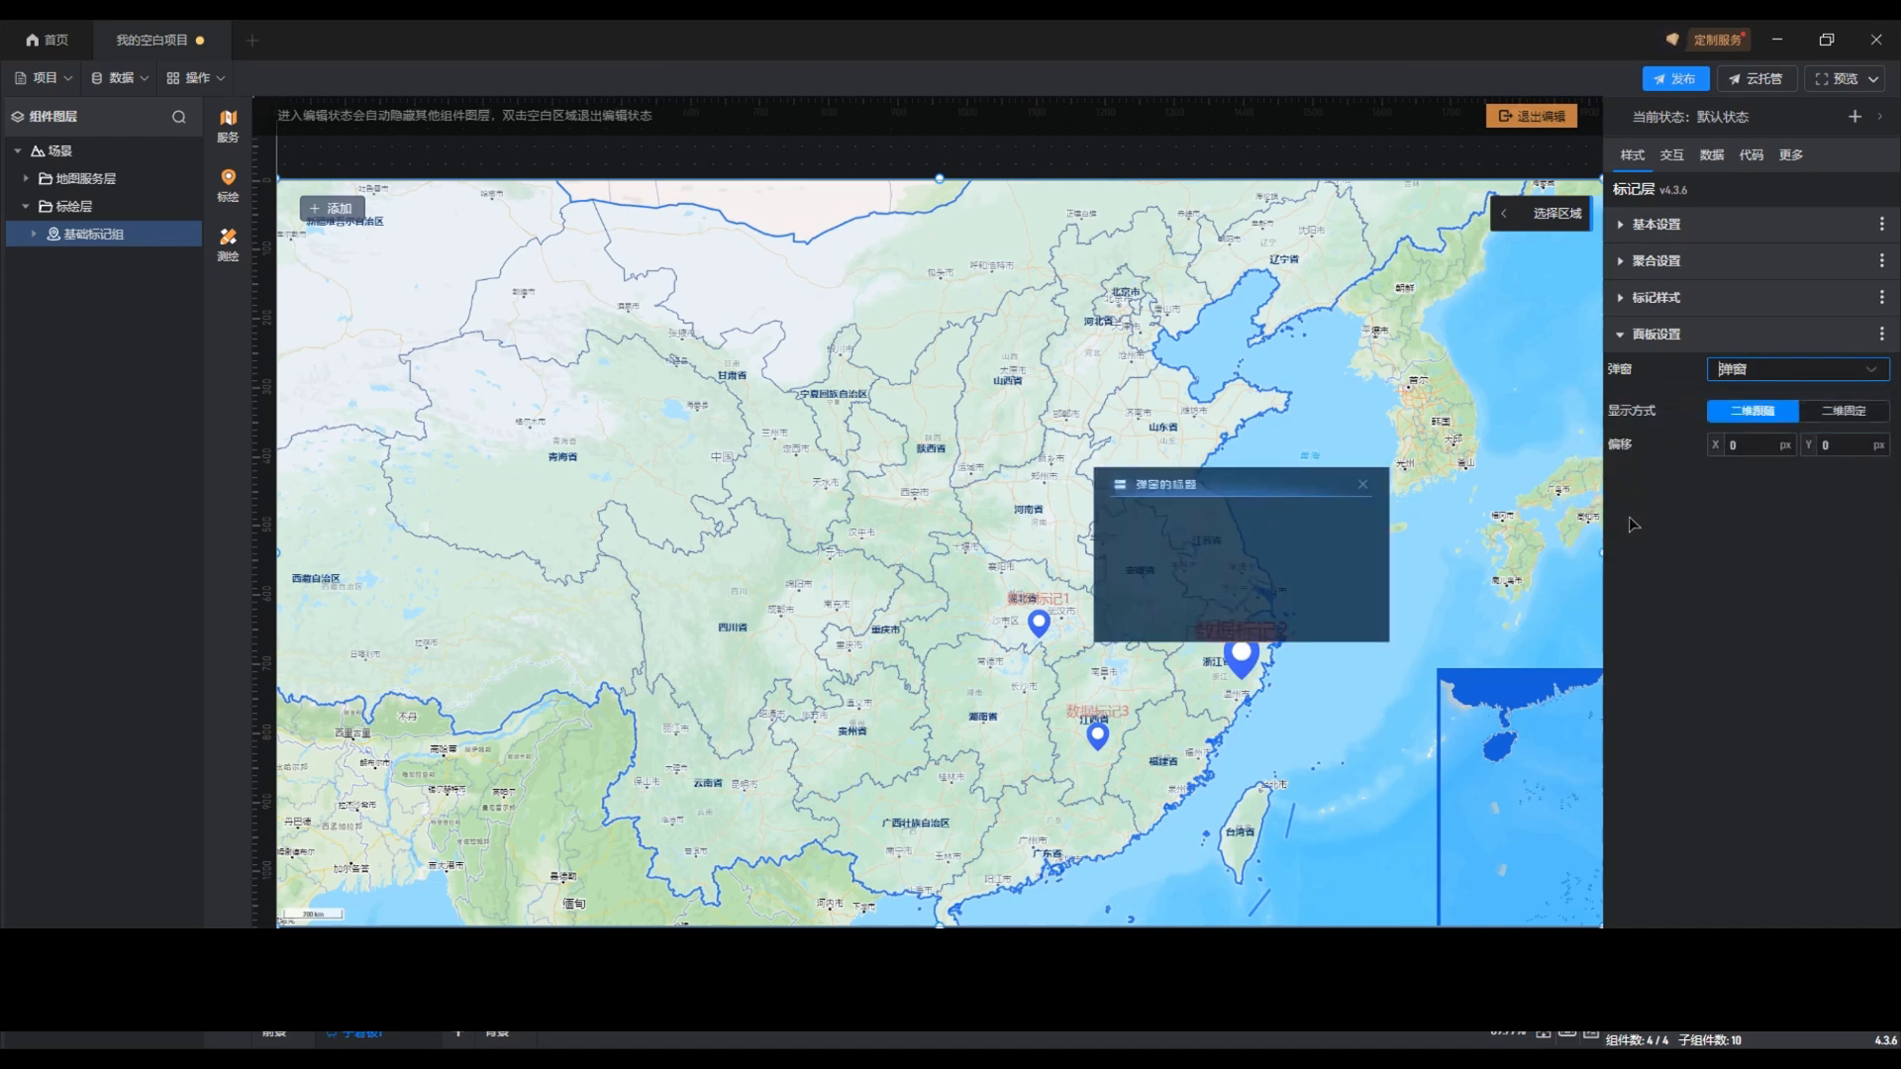
{"action": "left_click", "coordinate": [1837, 416]}
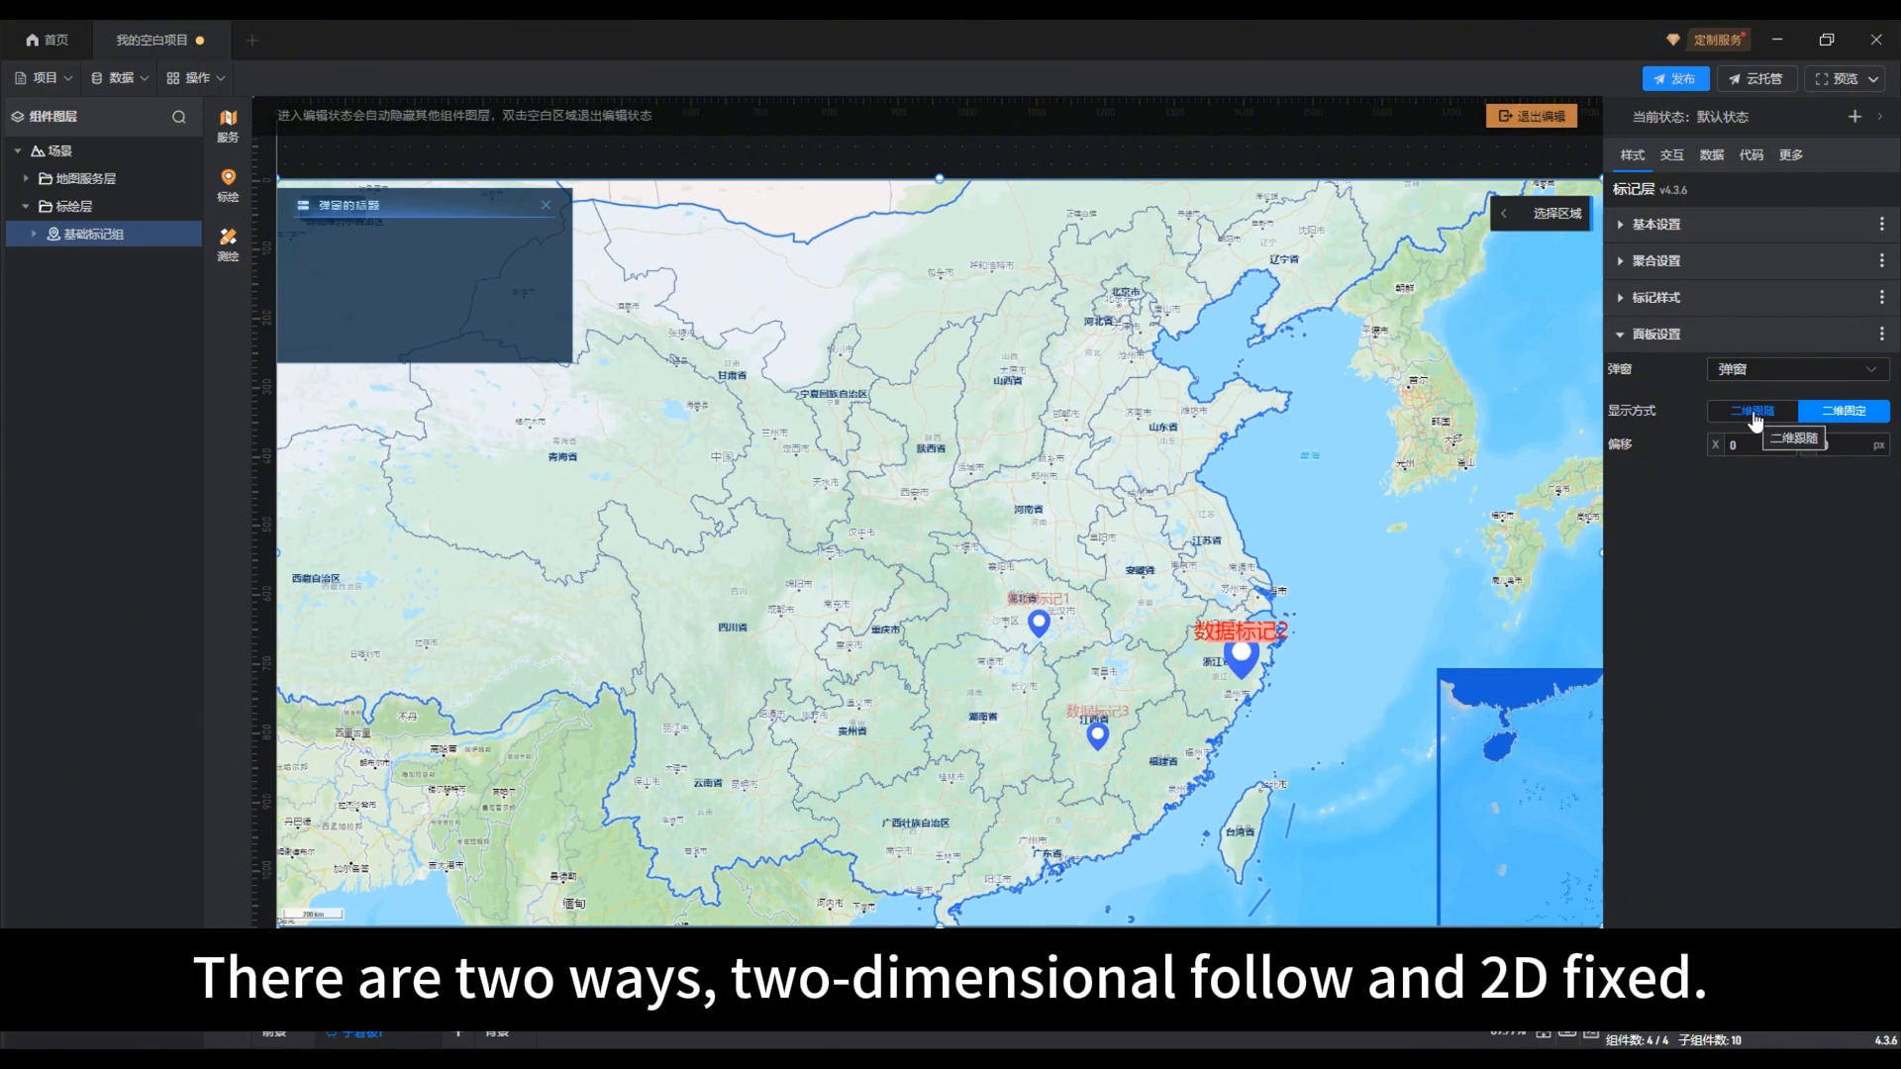
{"action": "left_click", "coordinate": [1755, 420]}
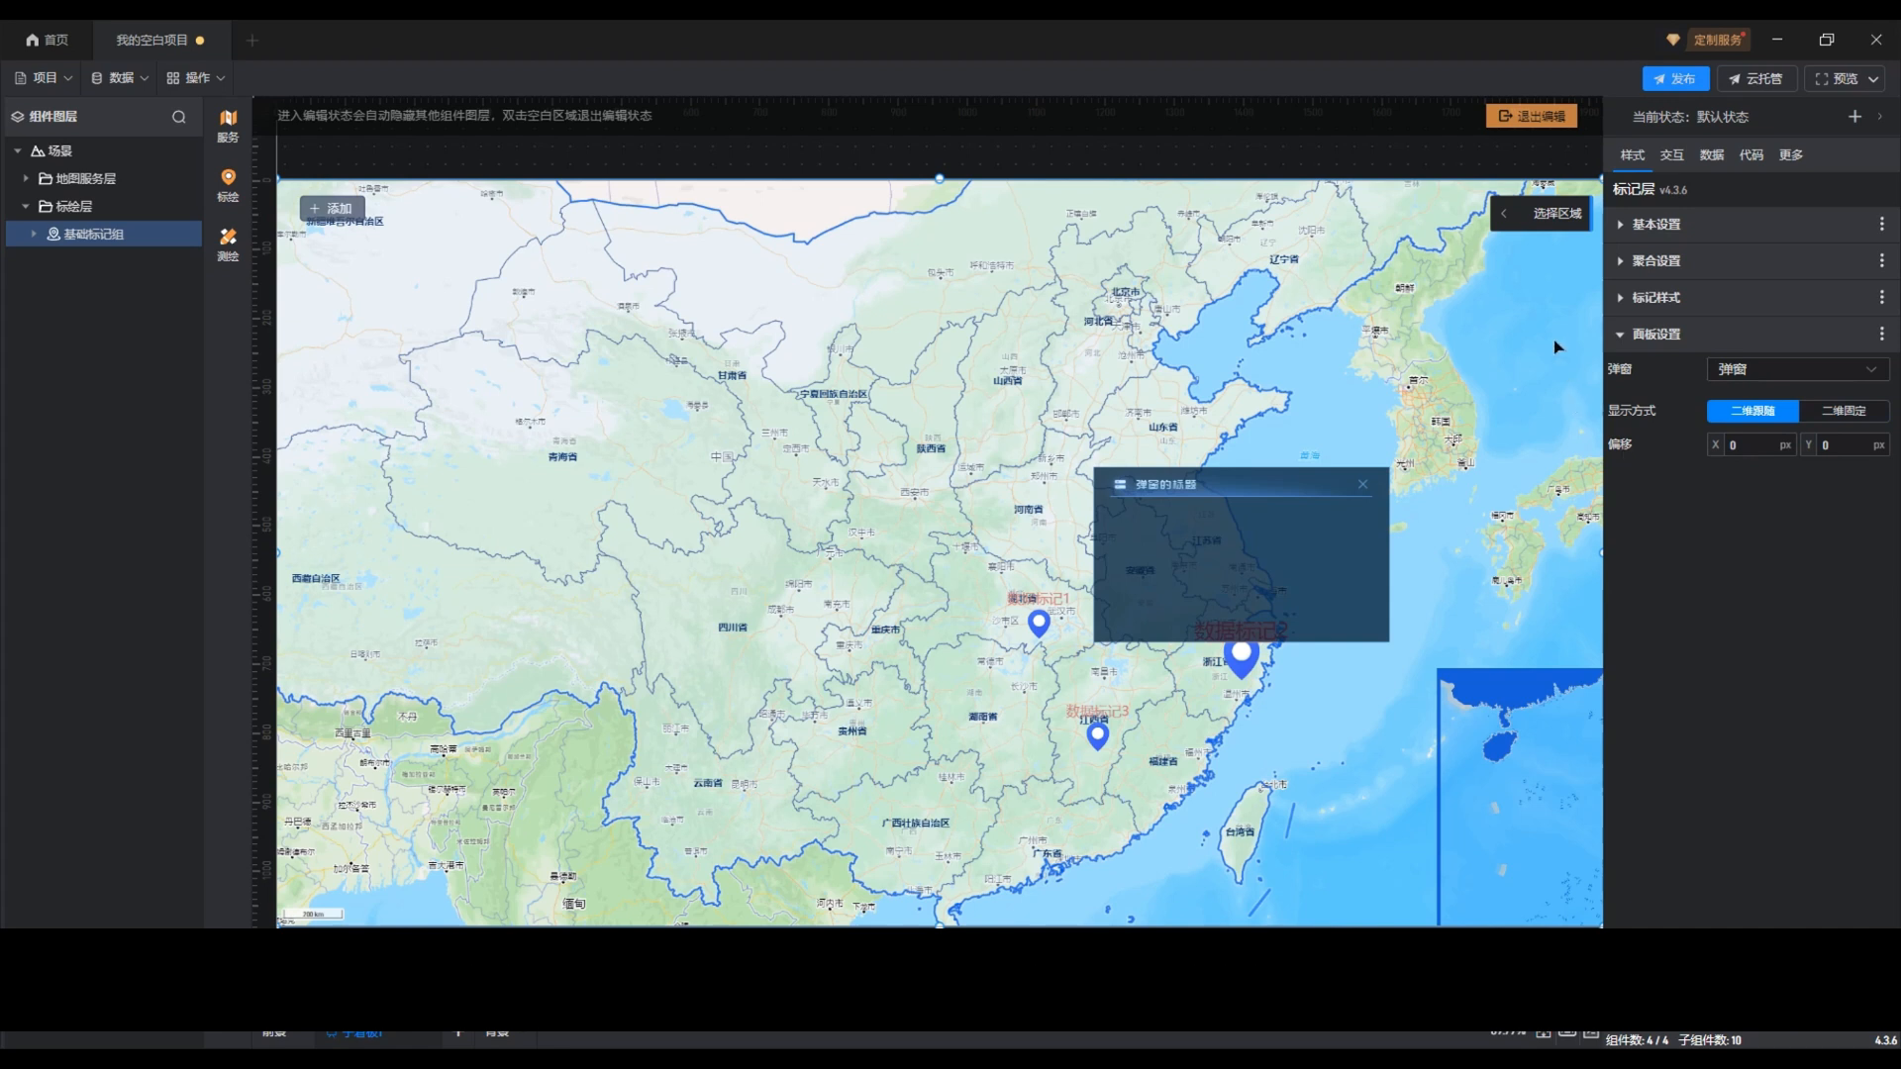
Step: Leave map editing, close the open pop-up and test the pop-up binding on the marker in 浙江省
{"action": "left_click", "coordinate": [1534, 121]}
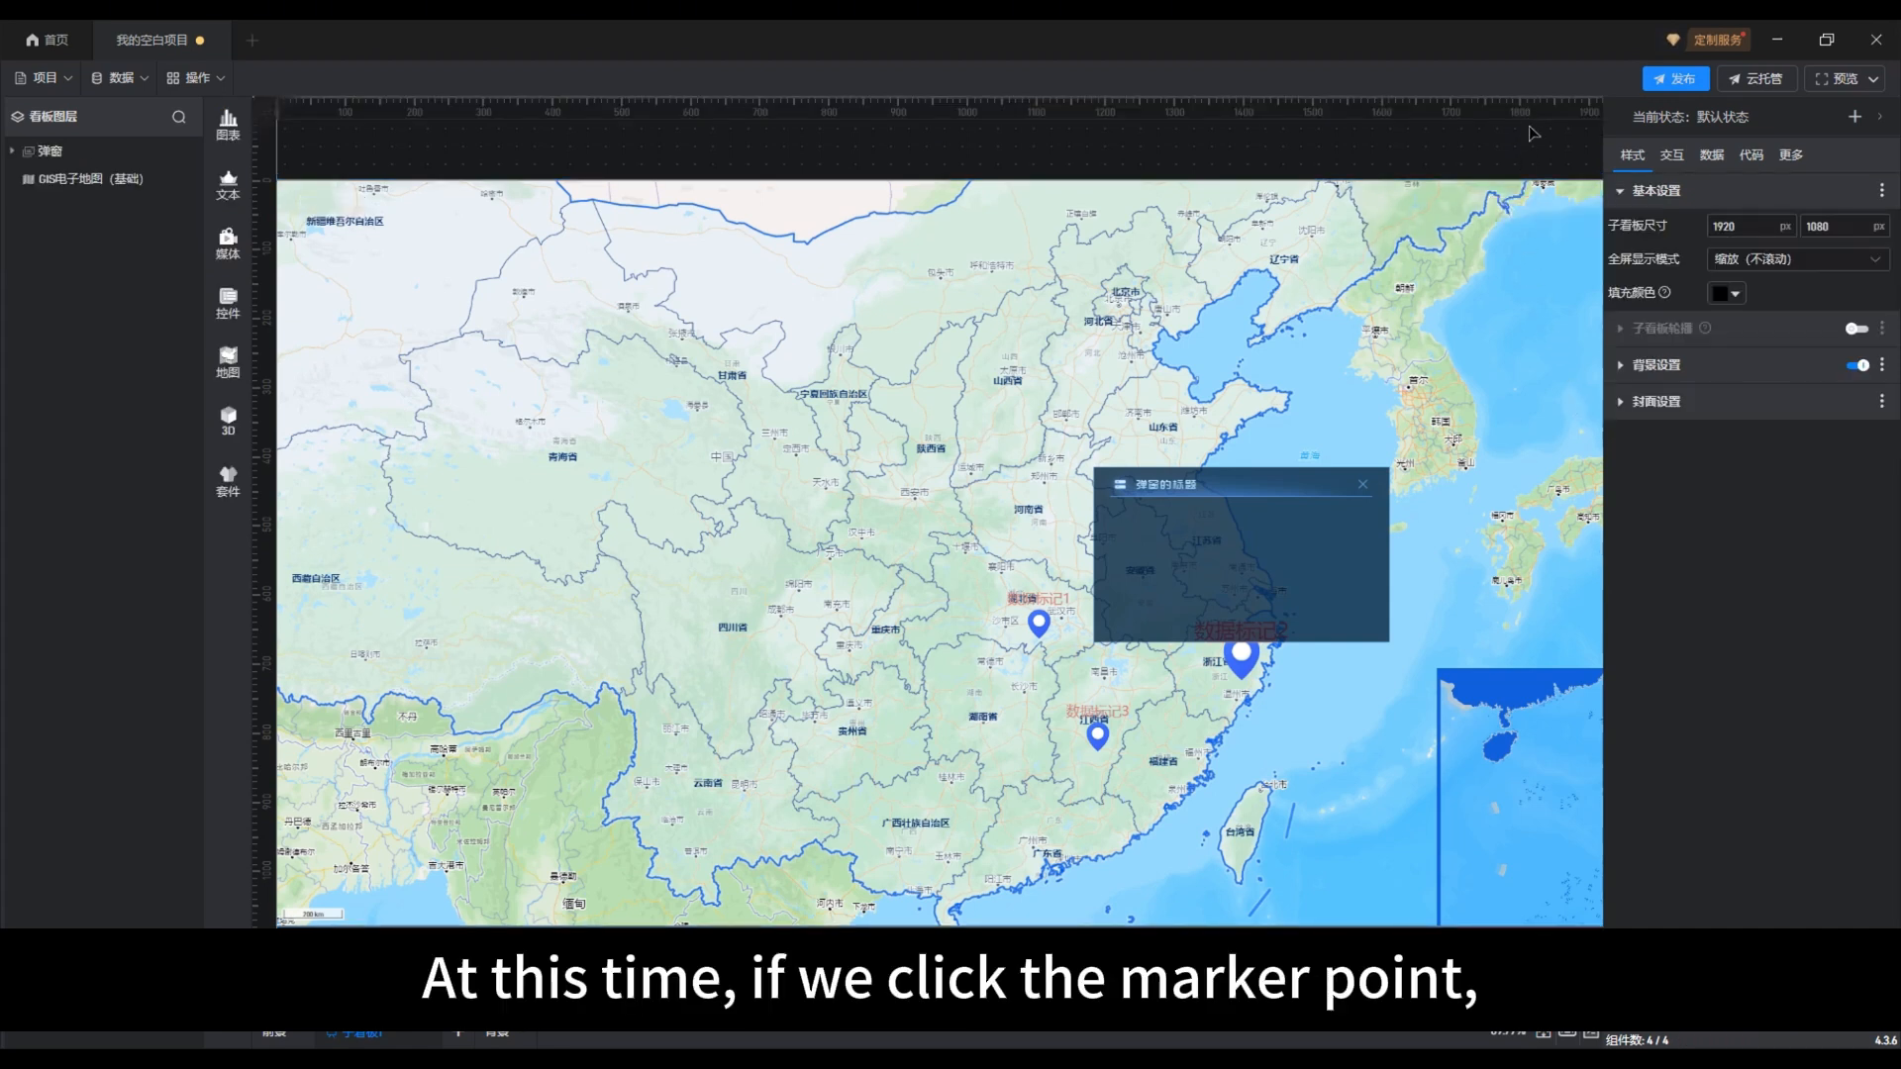
{"action": "left_click", "coordinate": [1364, 486]}
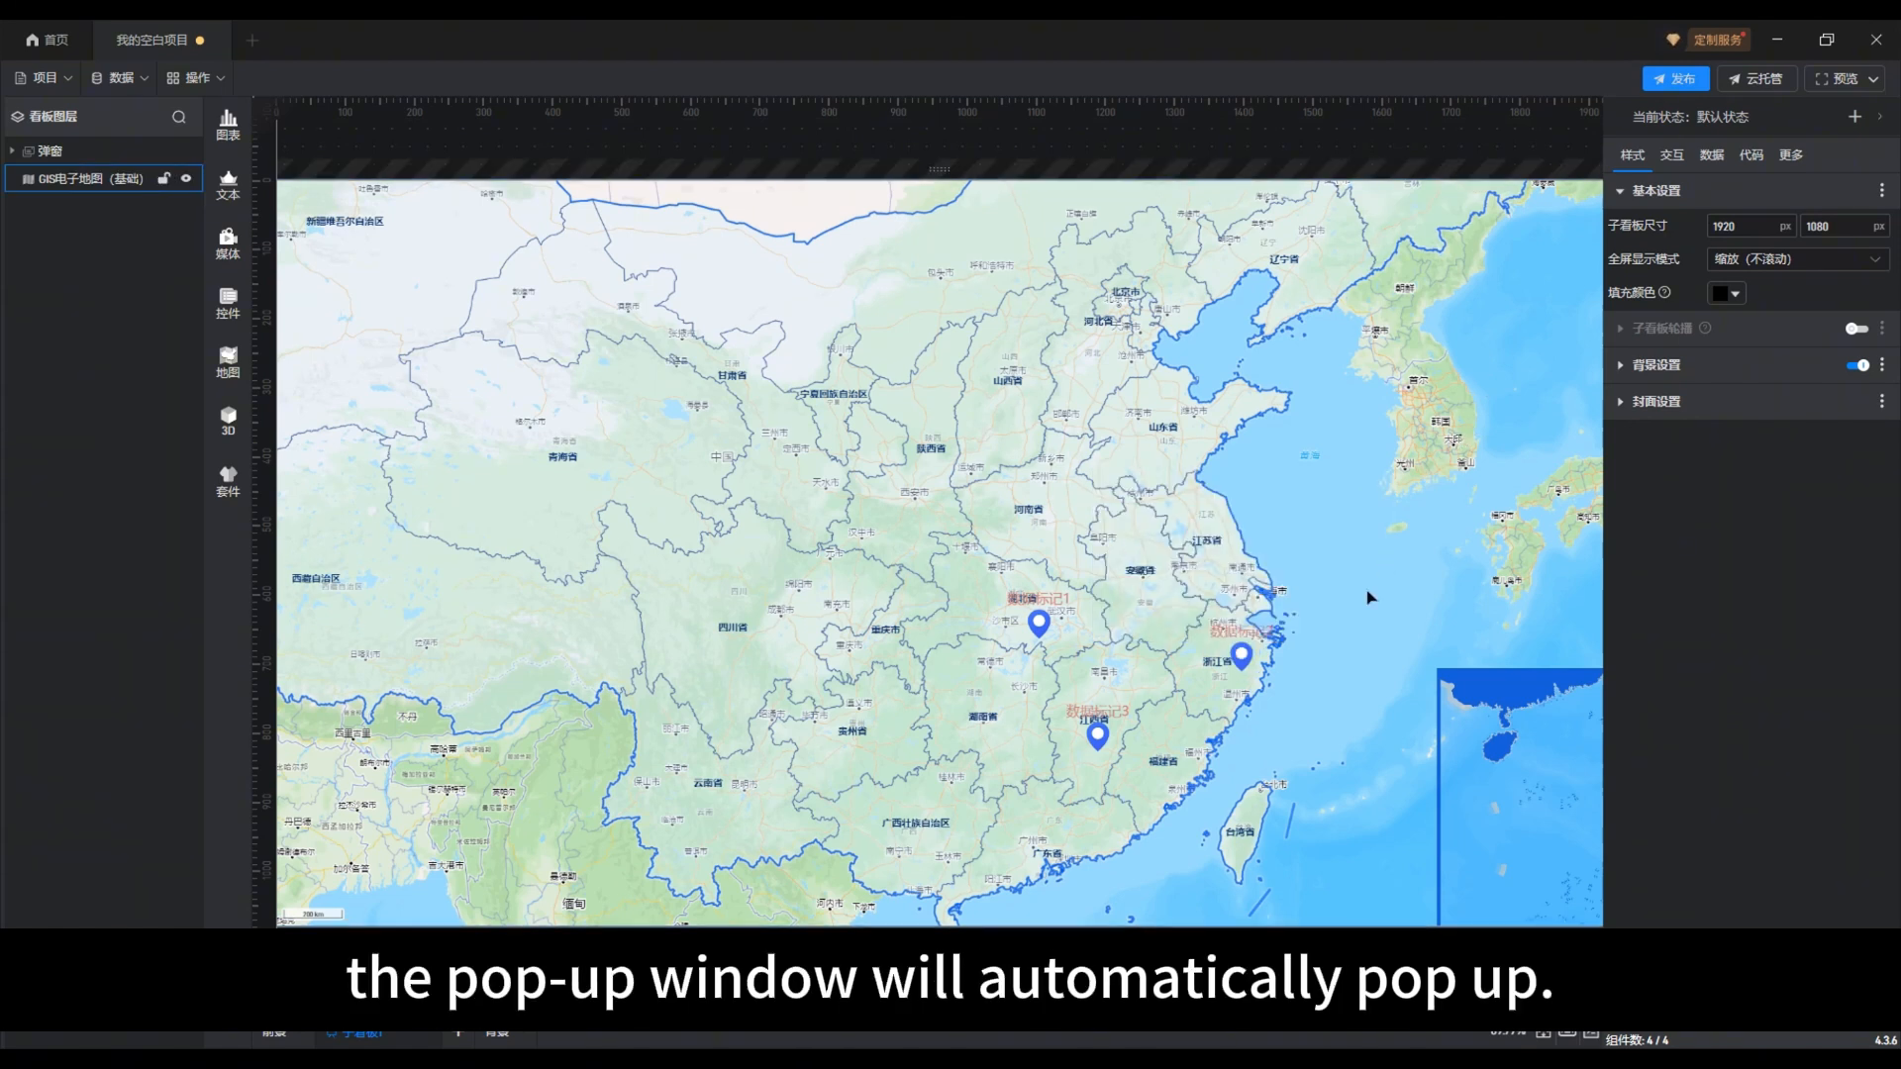
{"action": "left_click", "coordinate": [1244, 659]}
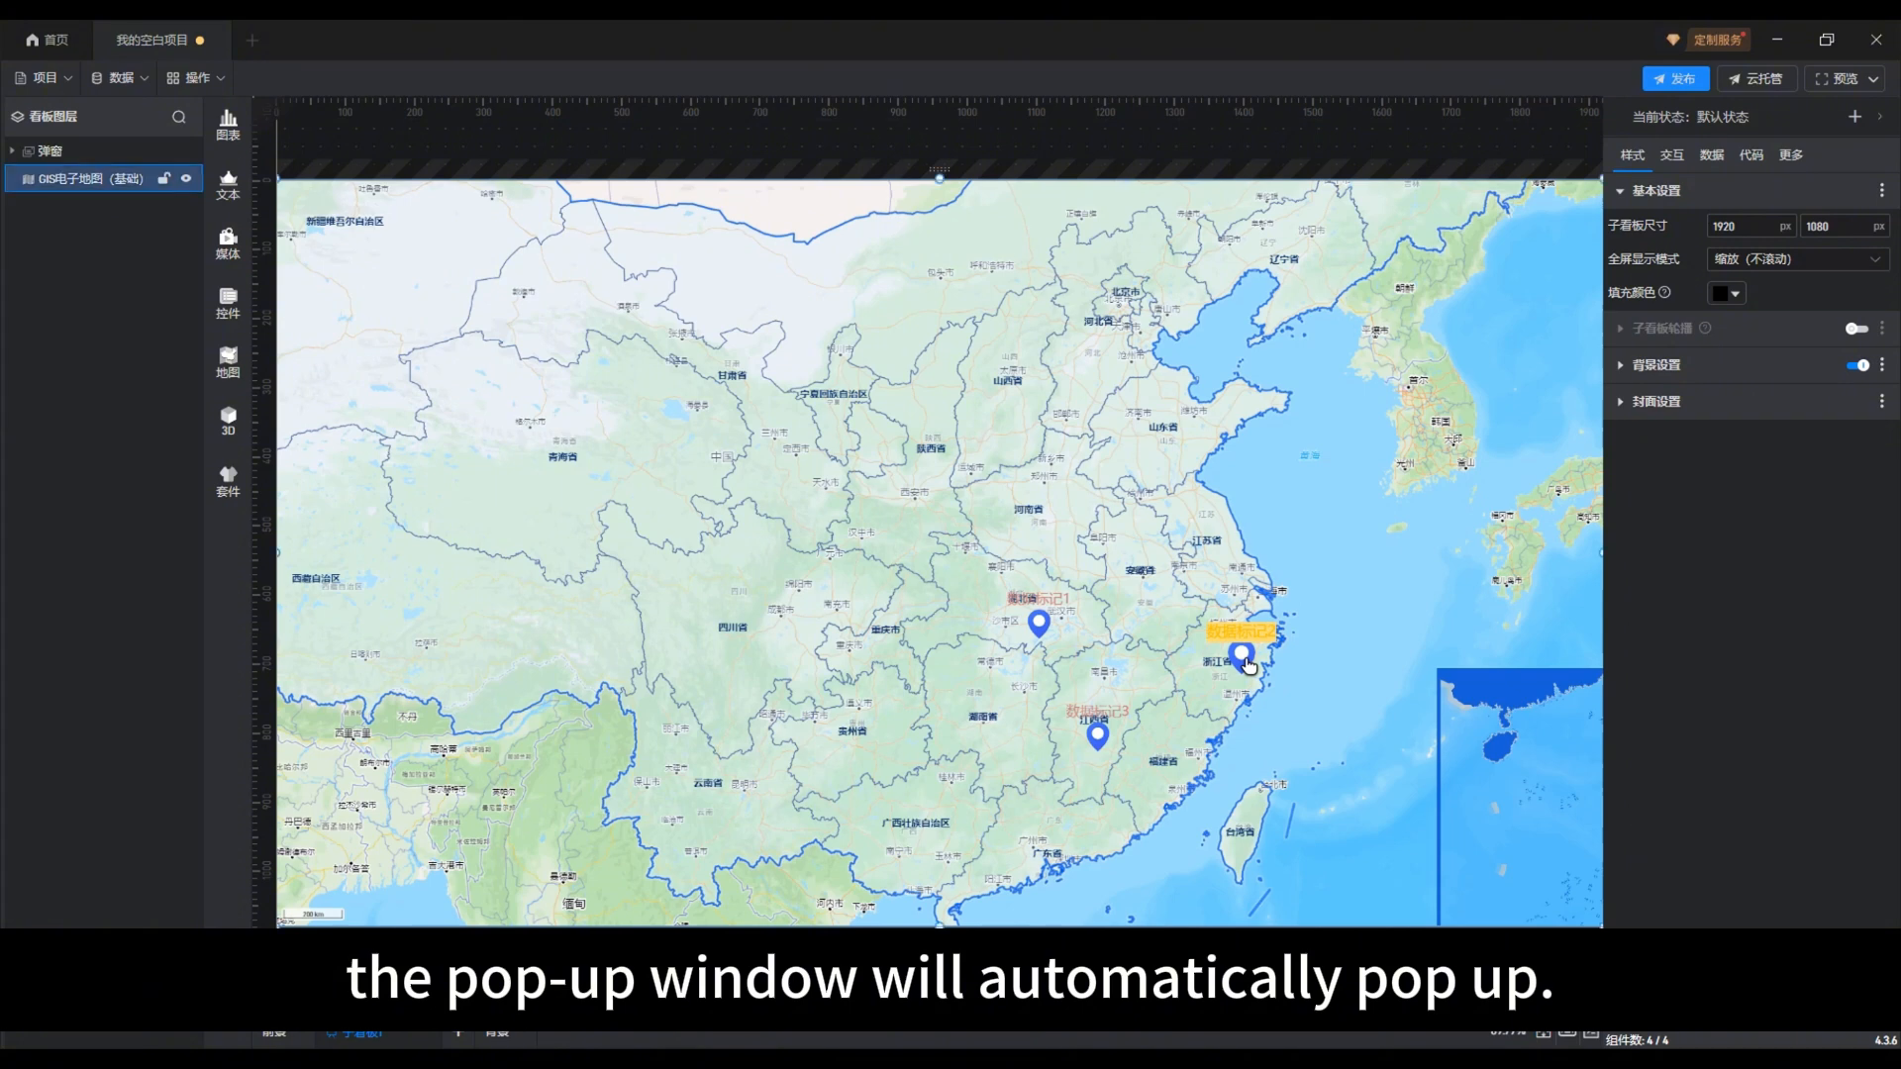